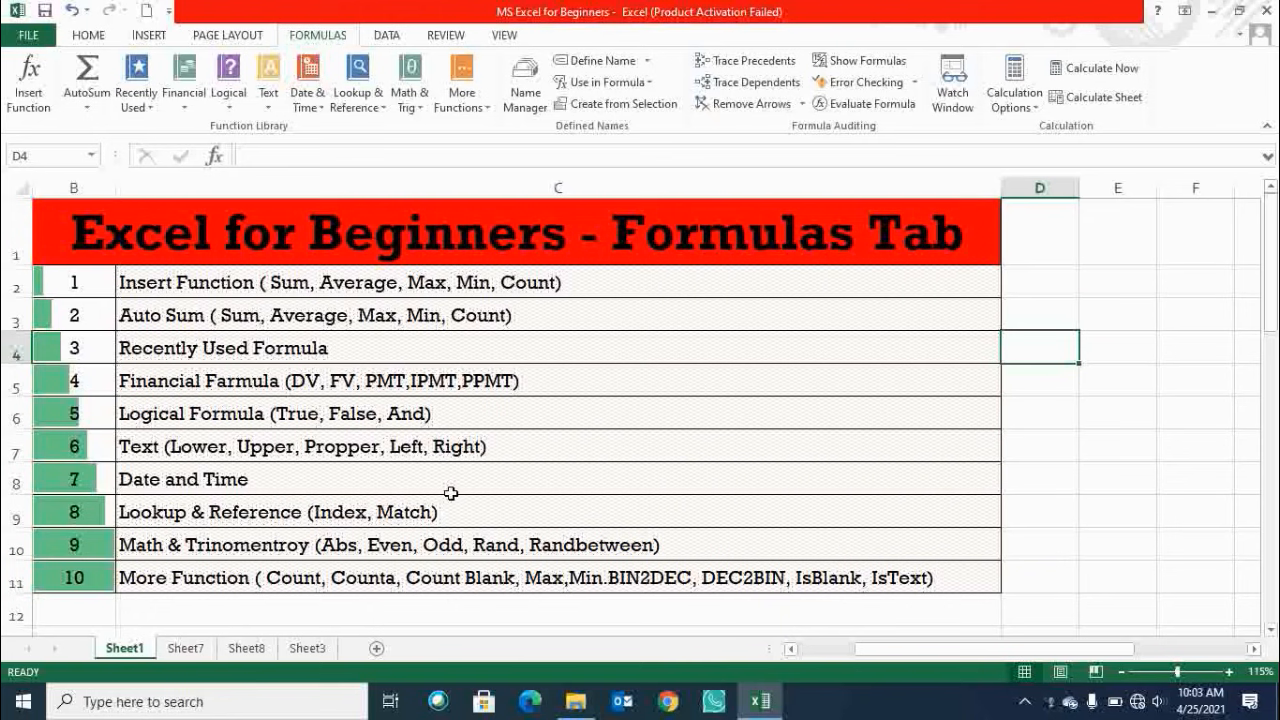
# Browse the ribbon tabs and read through the list of Formulas tab topics on Sheet1.
pyautogui.click(89, 35)
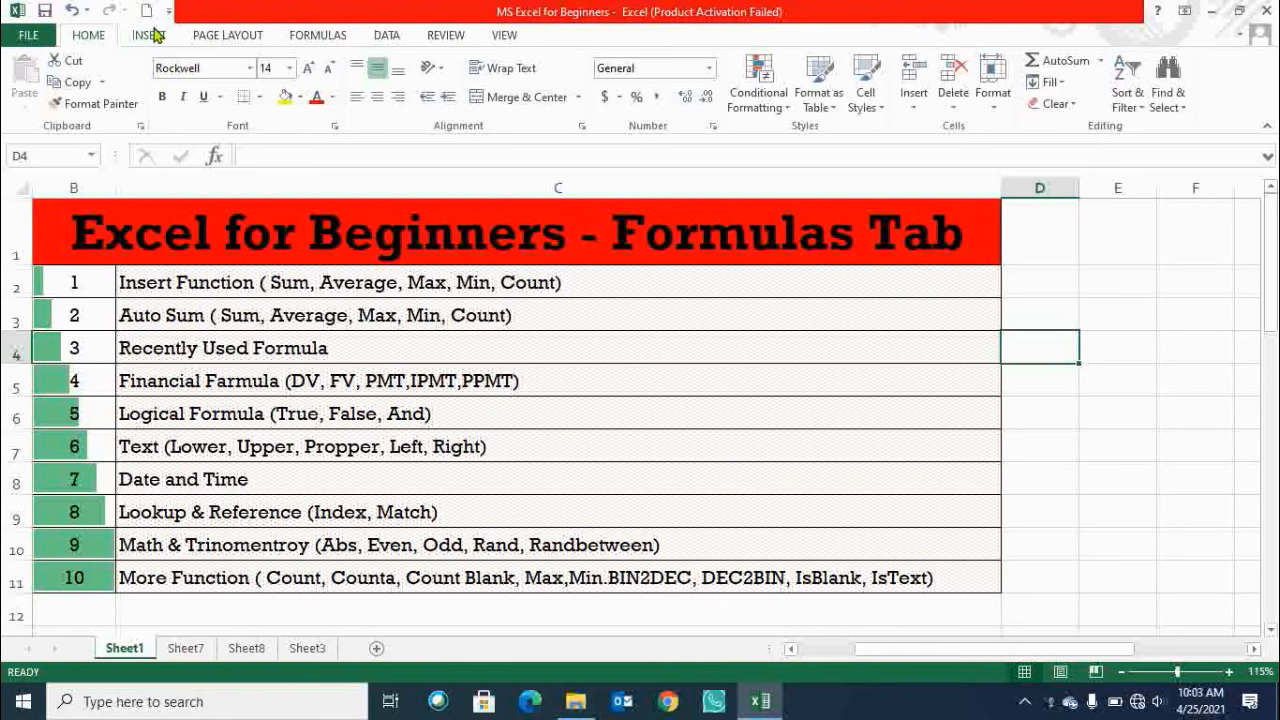
pyautogui.click(152, 36)
pyautogui.click(226, 36)
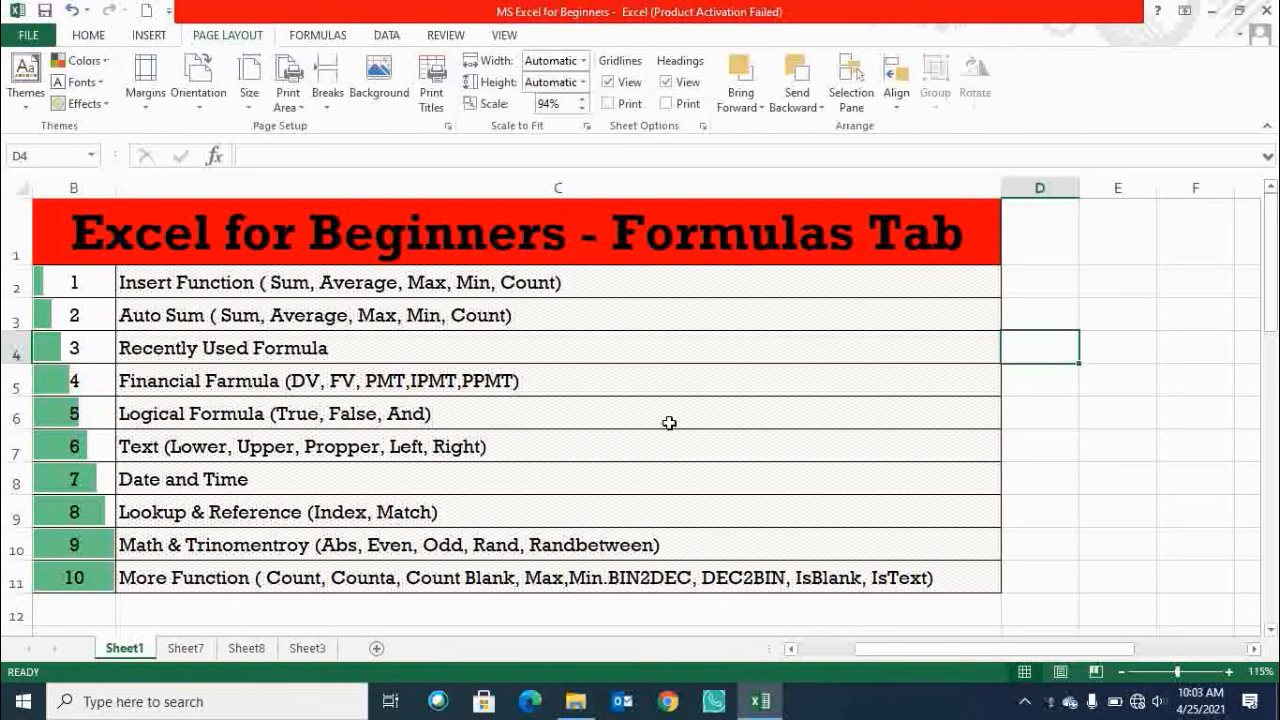
pyautogui.click(192, 288)
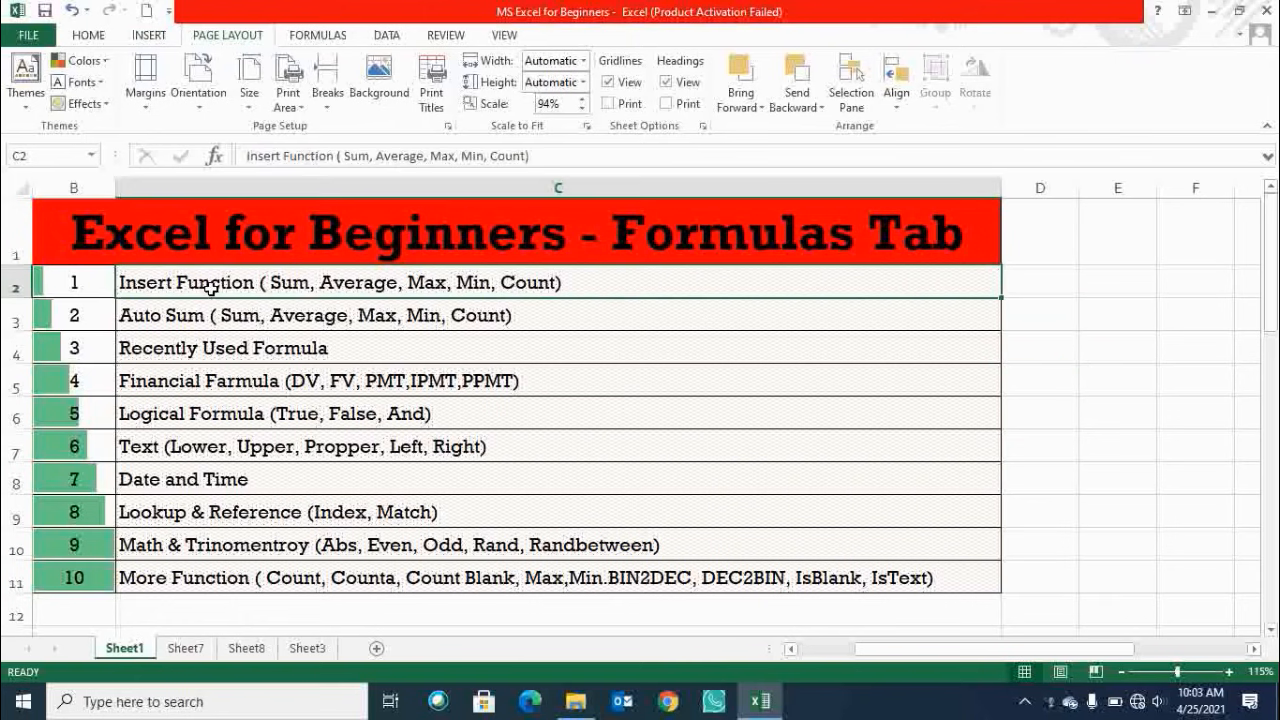
pyautogui.click(318, 36)
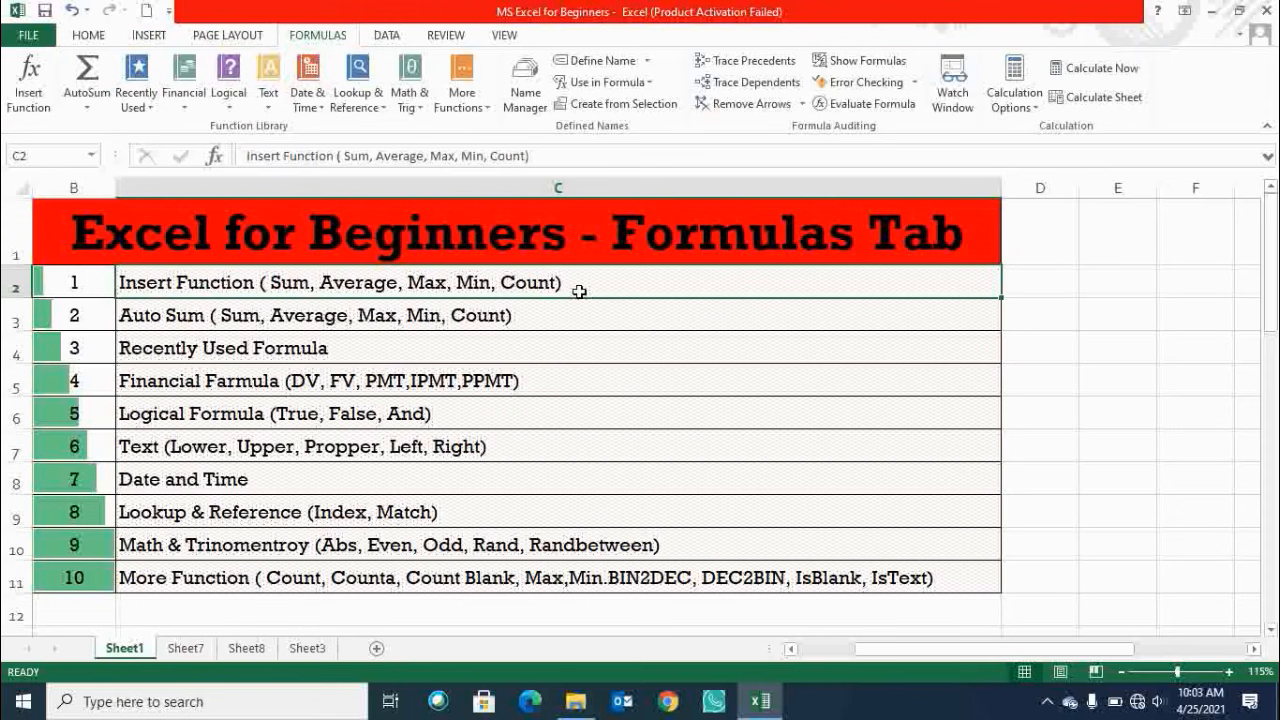
pyautogui.click(302, 313)
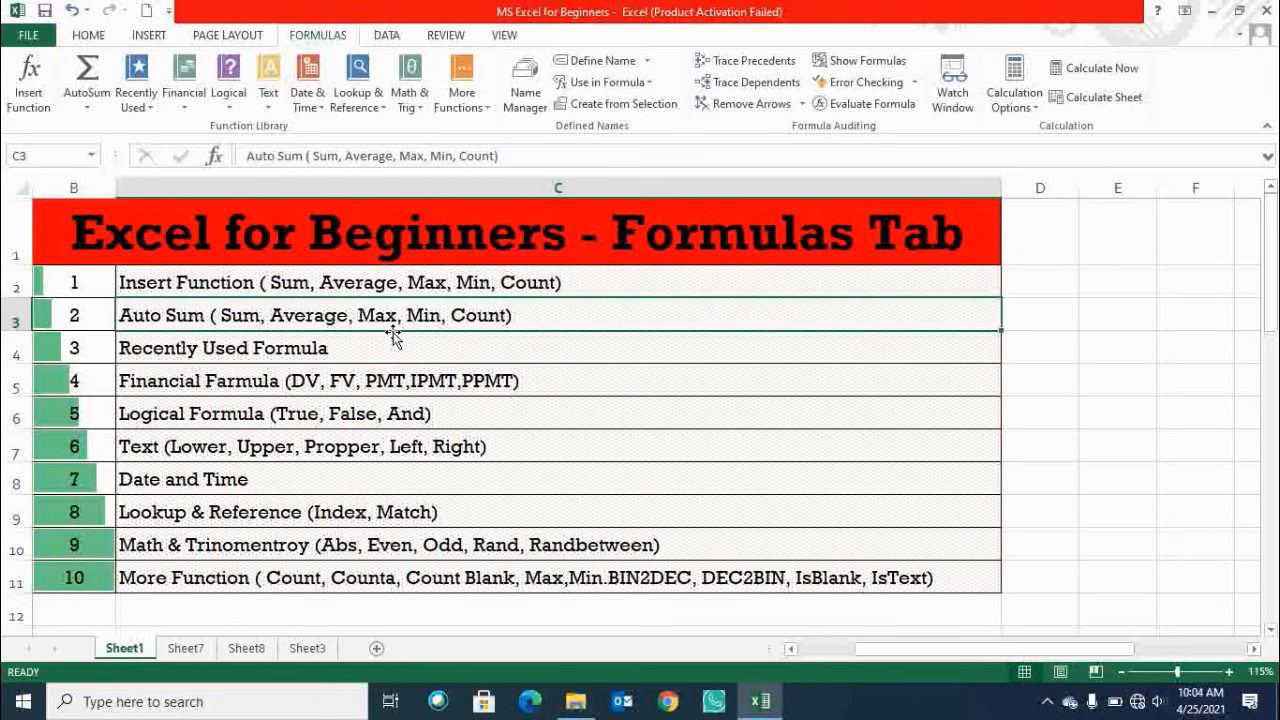
pyautogui.click(300, 345)
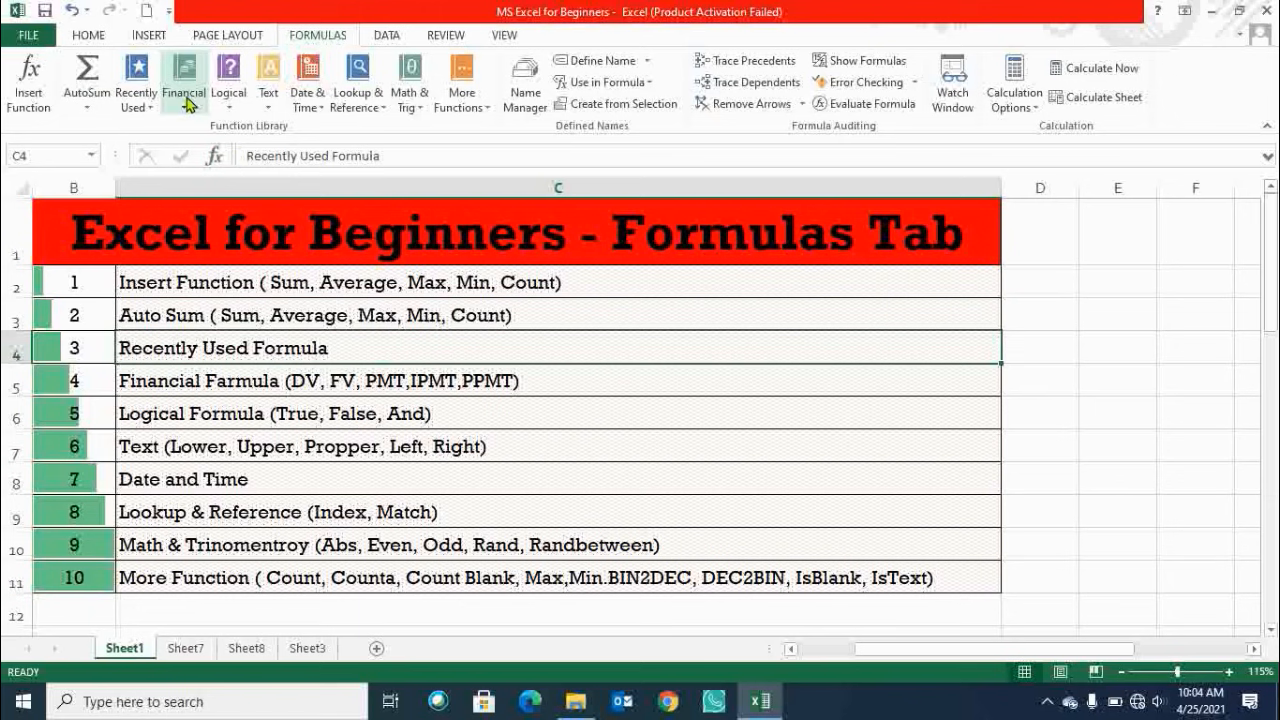
pyautogui.click(305, 390)
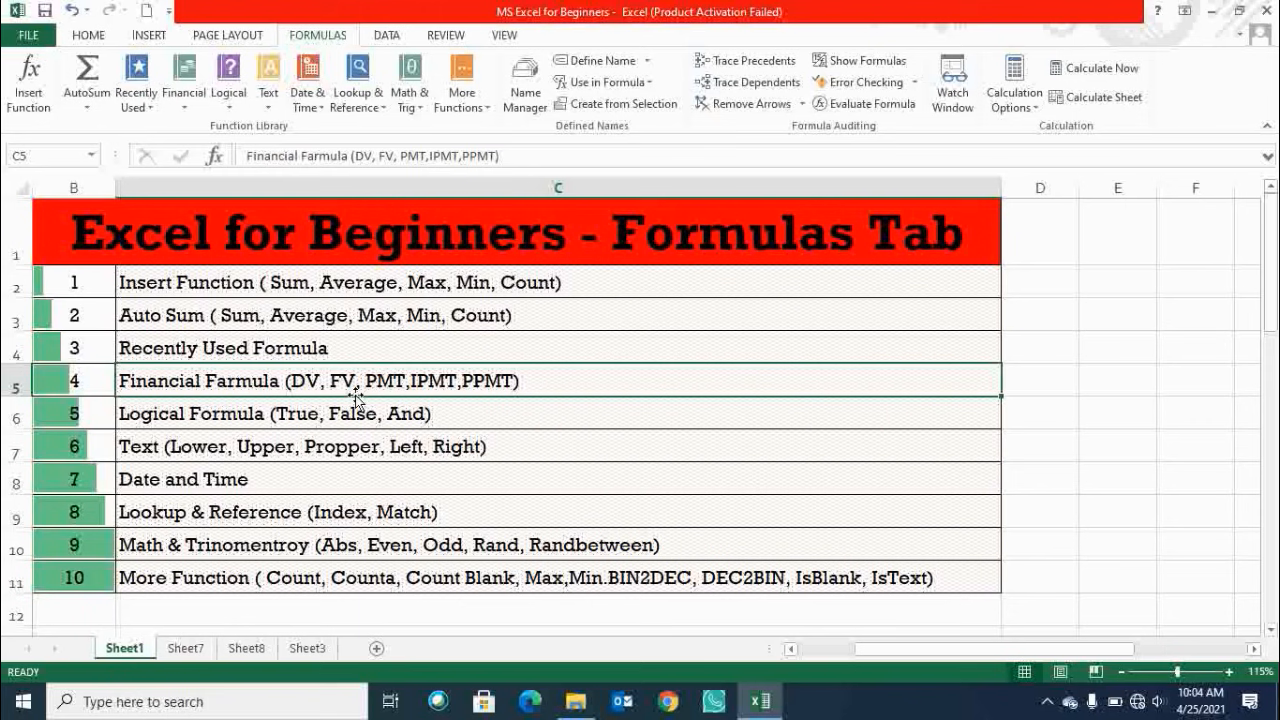
pyautogui.click(267, 412)
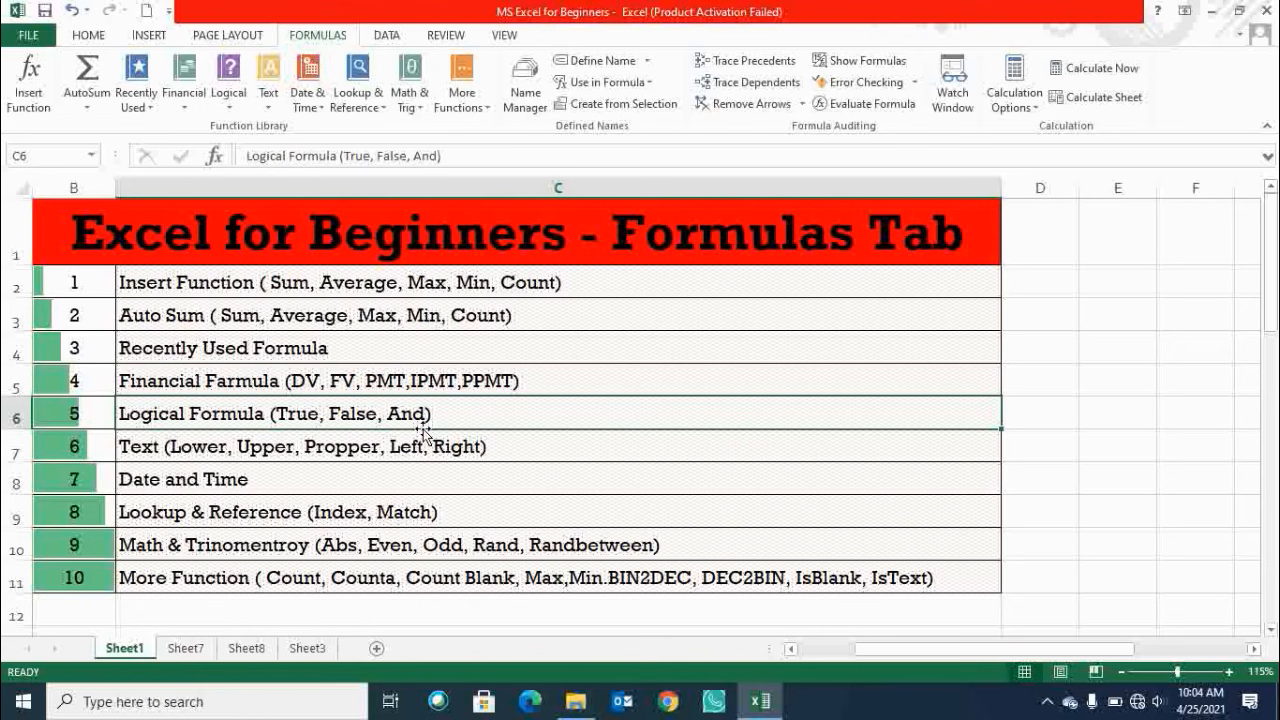
pyautogui.click(359, 440)
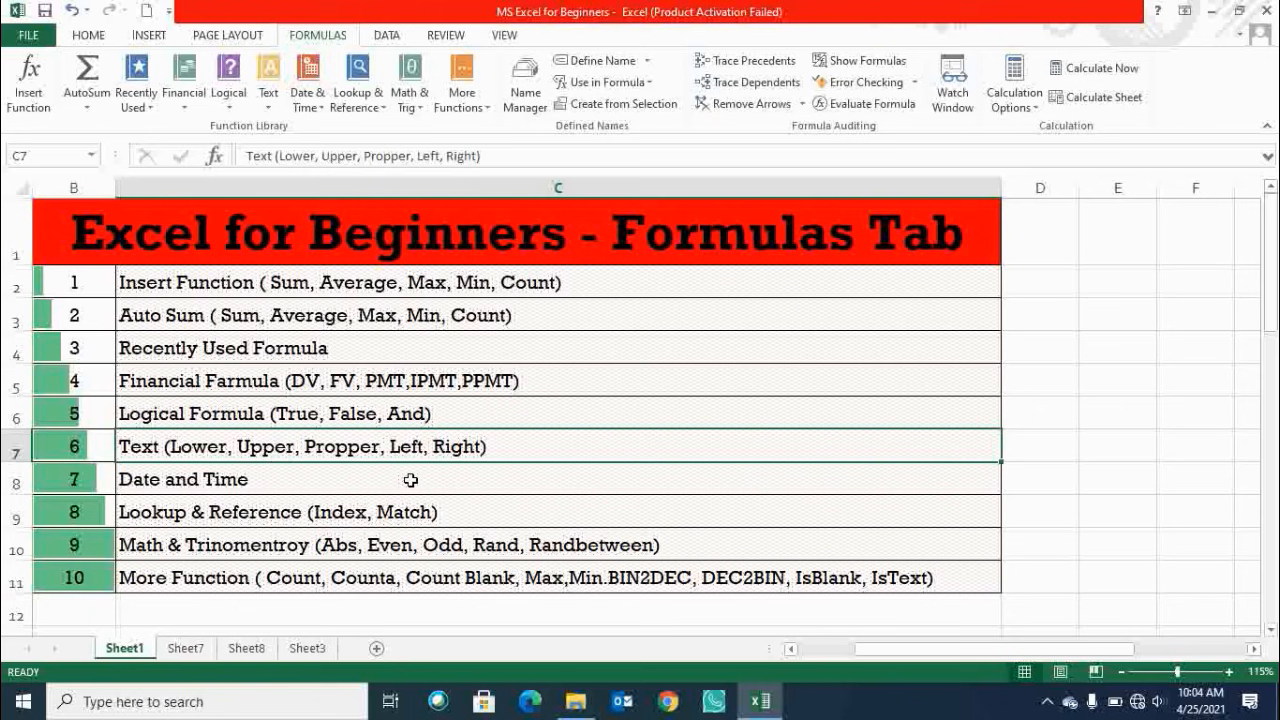
# Correct the spelling of 'Propper' to 'Proper' in the Text topic row.
pyautogui.doubleClick(358, 447)
pyautogui.press('BackSpace')
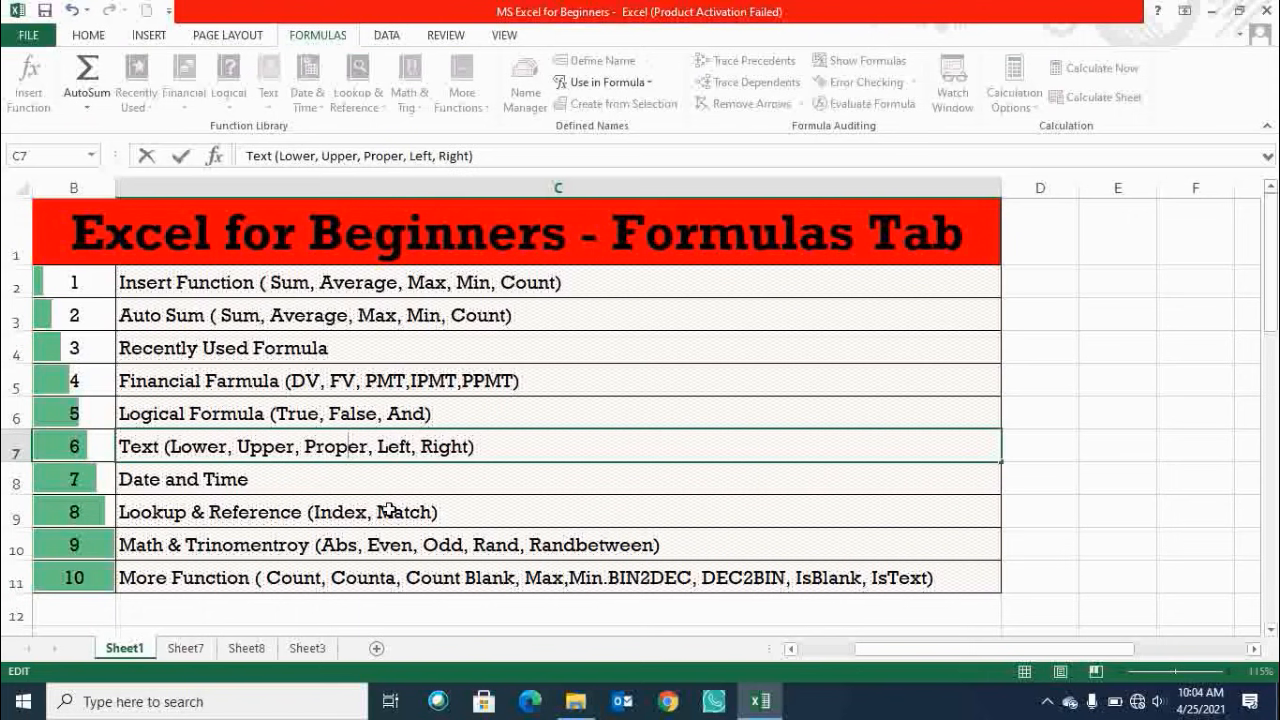
pyautogui.press('Return')
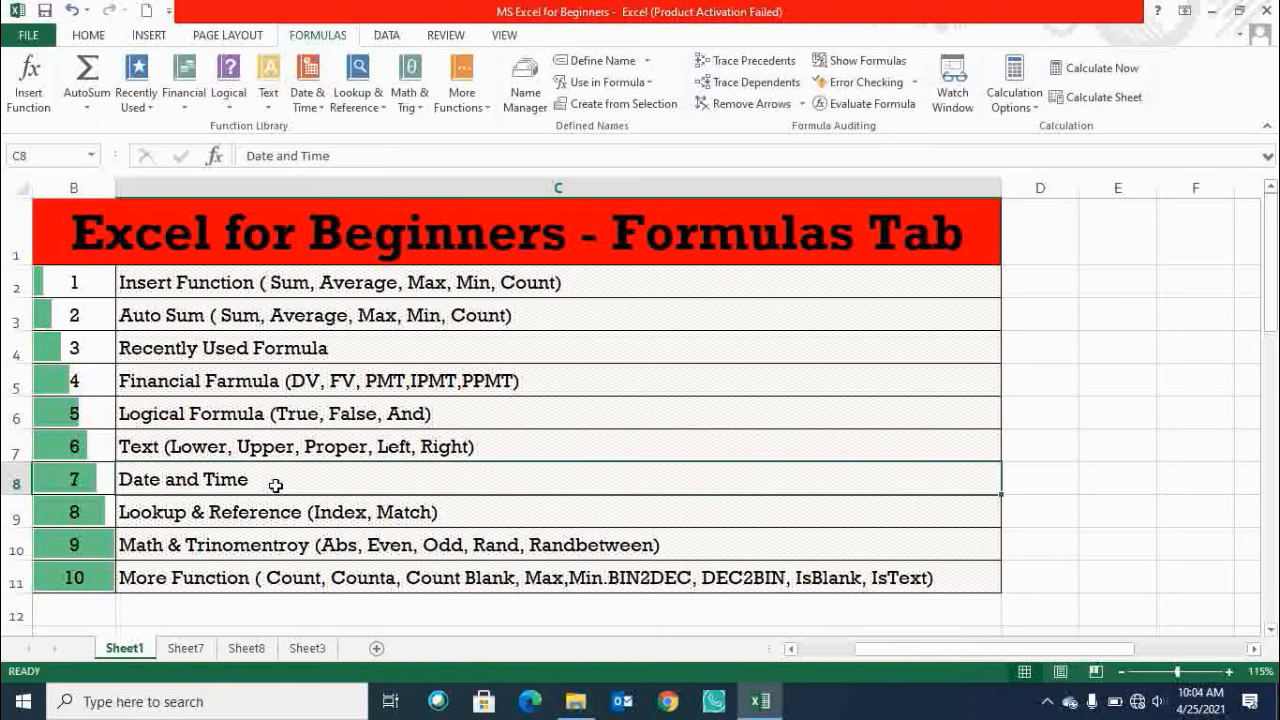
# Switch to Sheet7 and examine the Insert Function labels and the numbers in I3:I7.
pyautogui.click(348, 516)
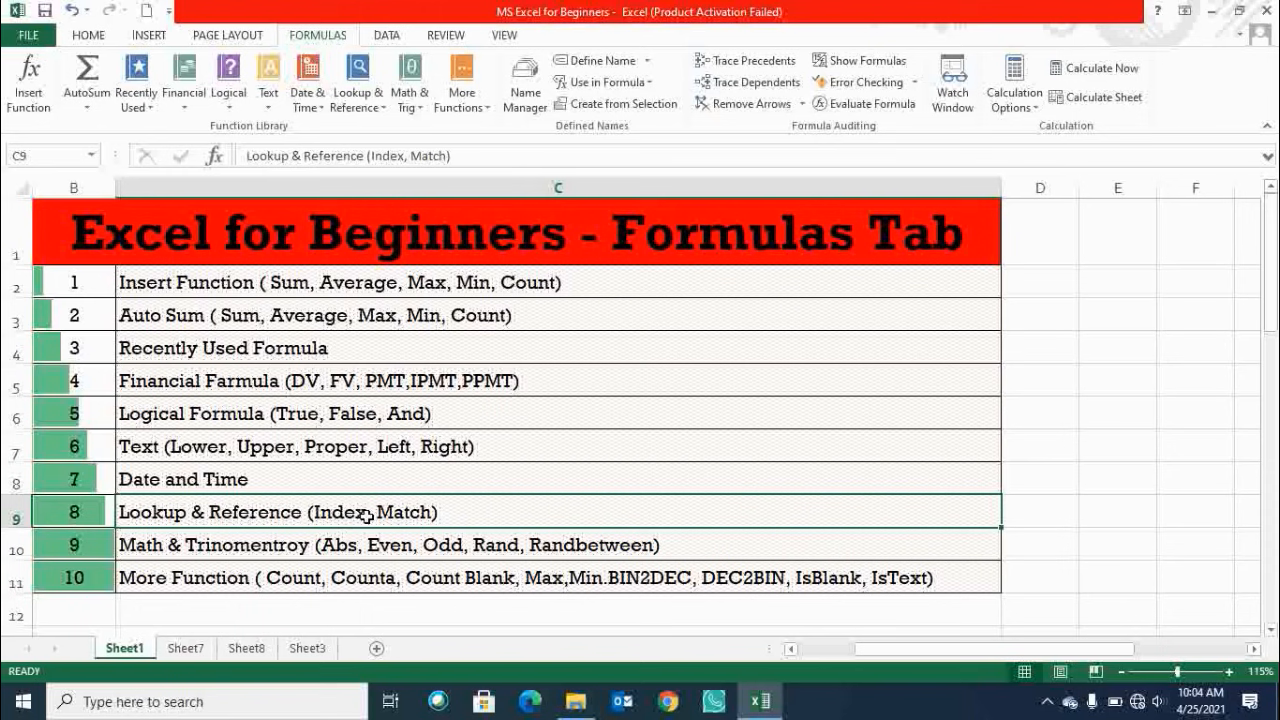
pyautogui.click(735, 433)
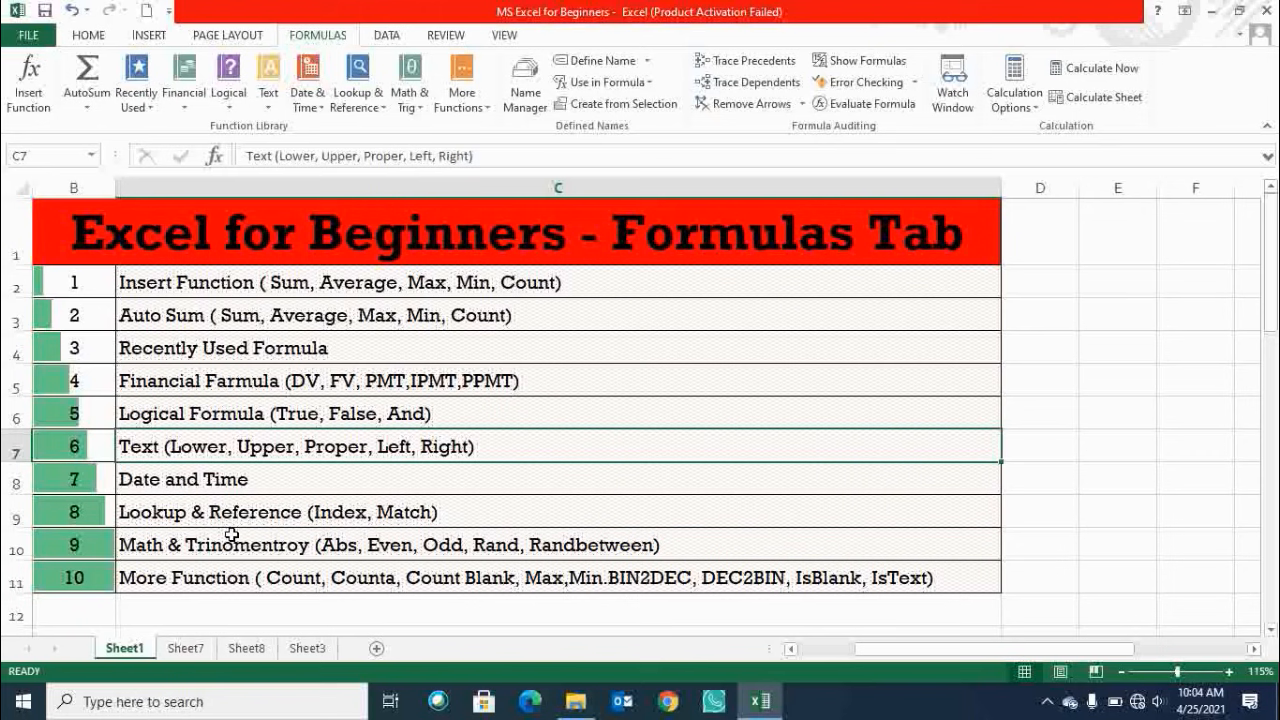
pyautogui.click(318, 513)
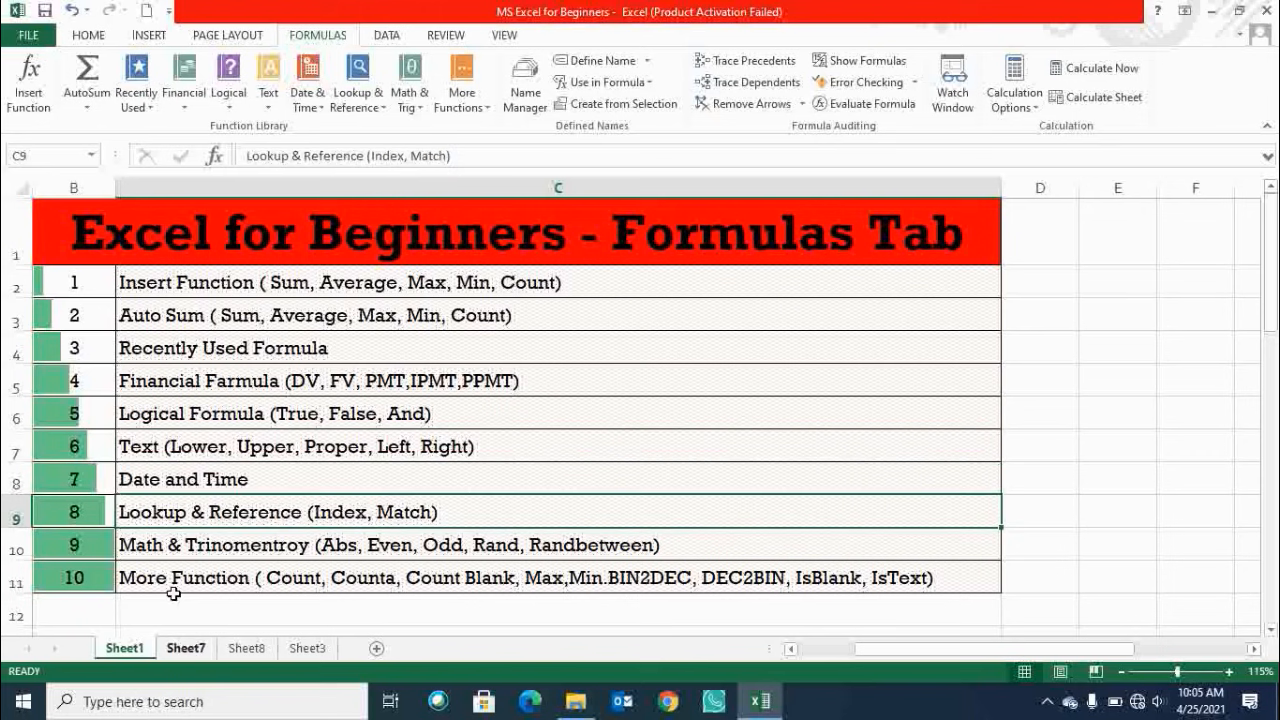
pyautogui.click(190, 545)
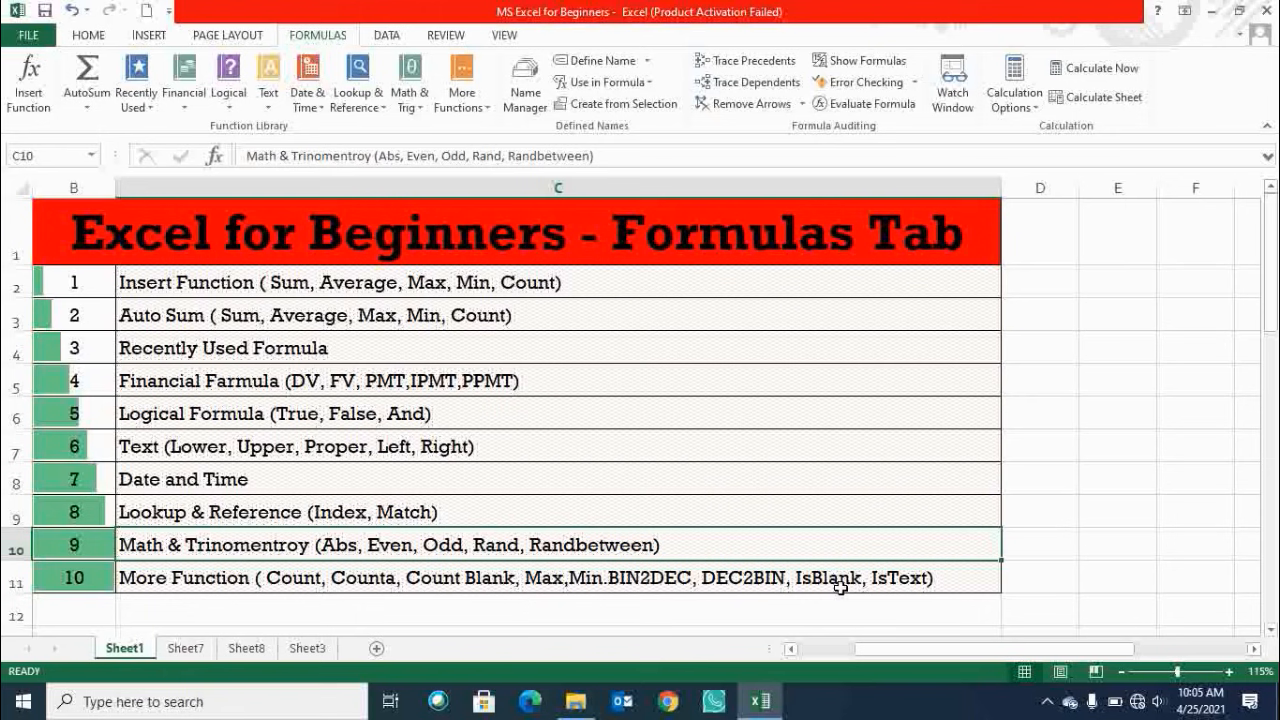
pyautogui.click(825, 444)
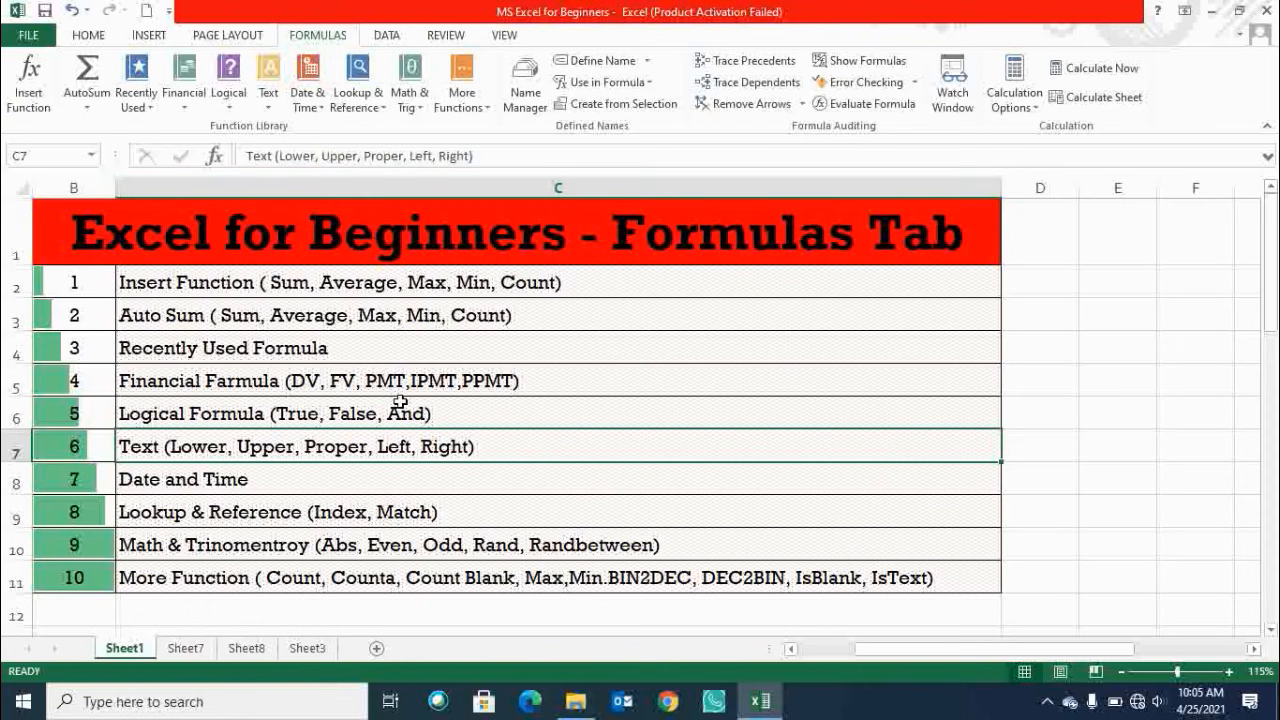
pyautogui.click(185, 648)
pyautogui.click(526, 366)
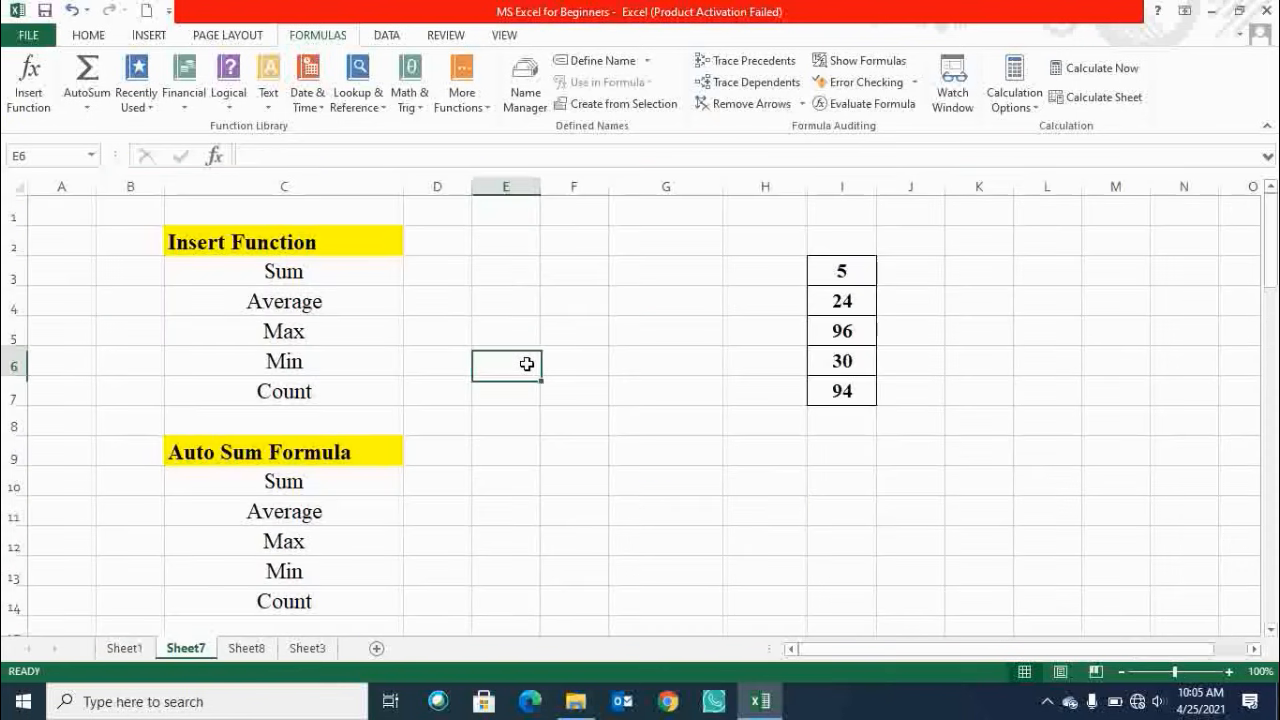
pyautogui.click(357, 246)
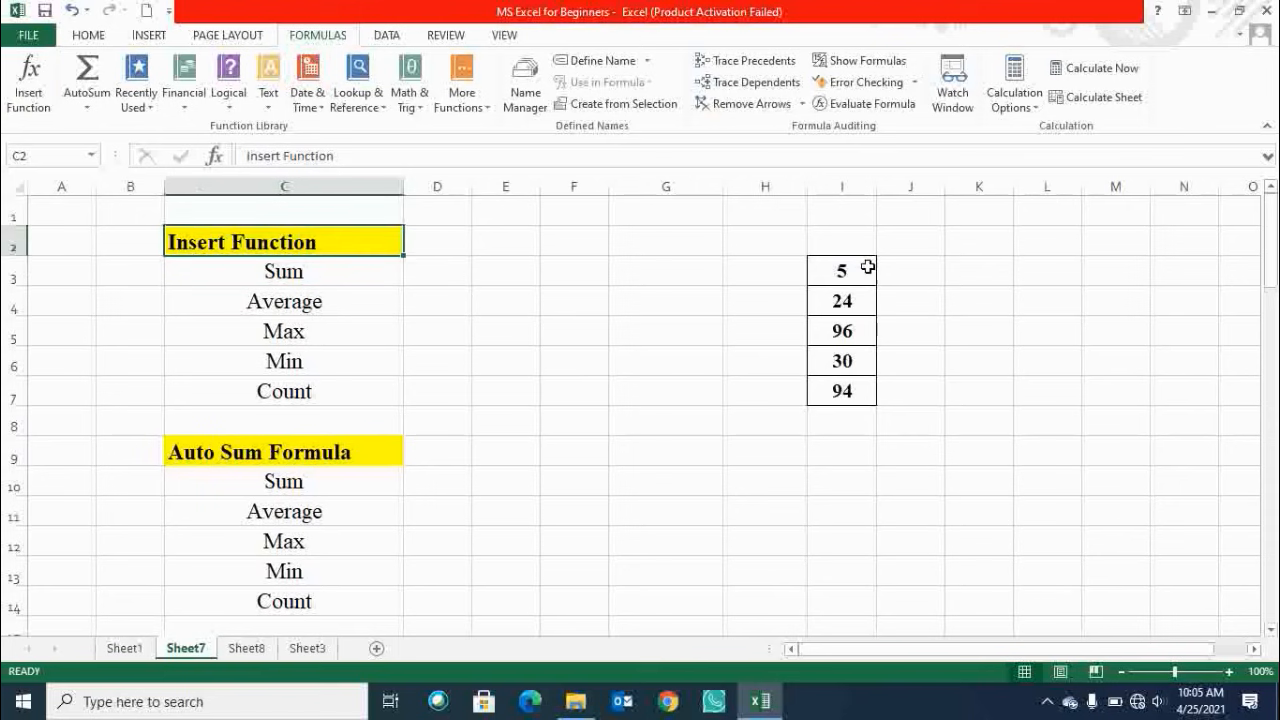
pyautogui.moveTo(857, 267); pyautogui.dragTo(867, 392)
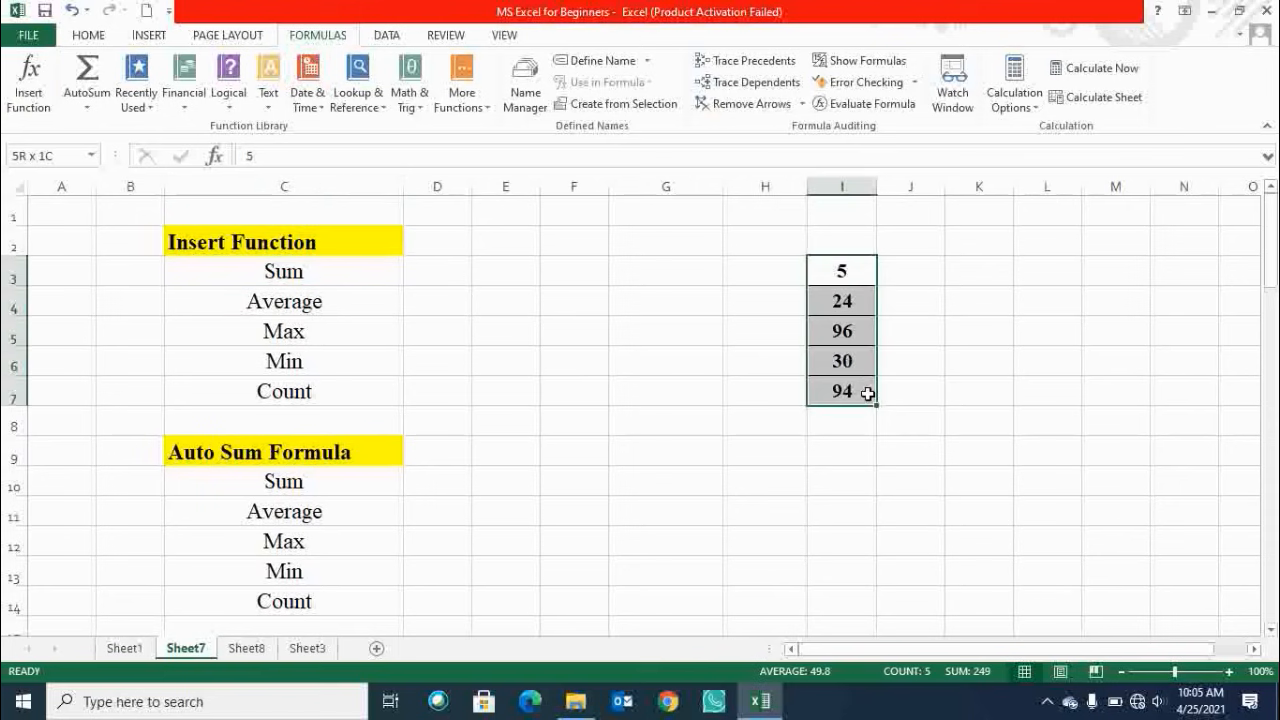
pyautogui.moveTo(840, 268); pyautogui.dragTo(862, 391)
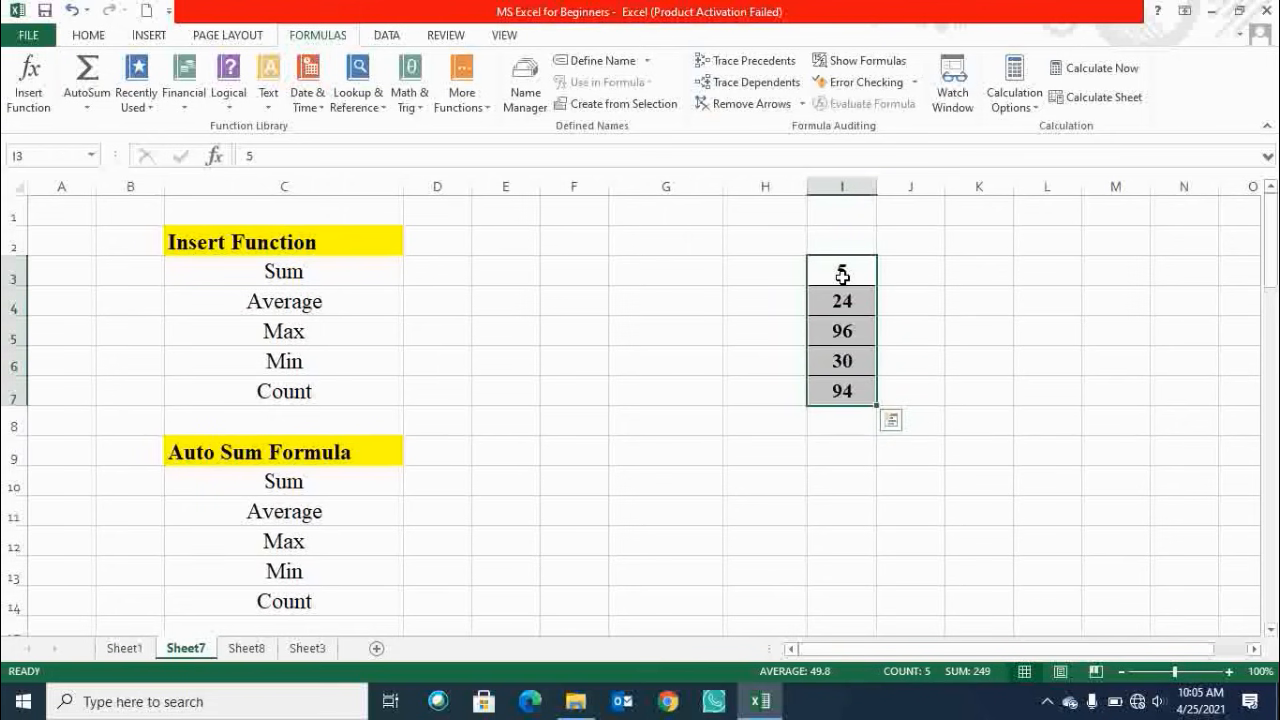
pyautogui.click(334, 277)
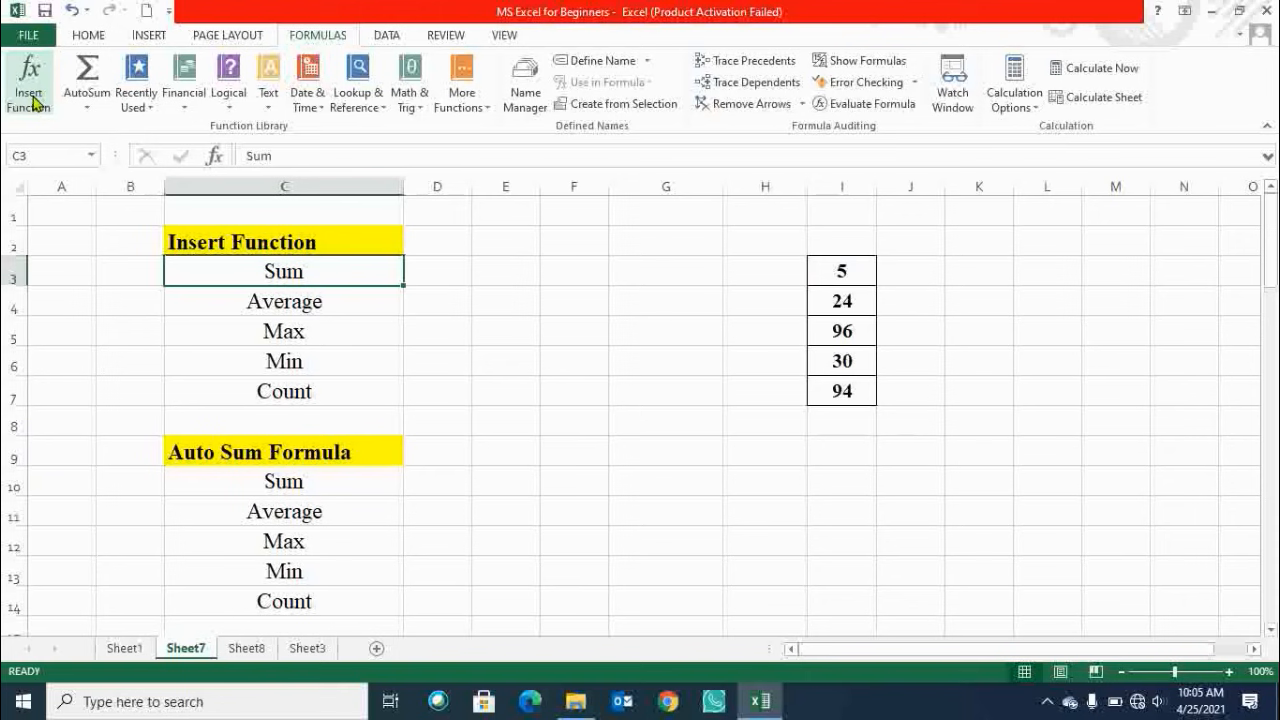
# Open Insert Function for cell D3, search for sum and choose the SUM function.
pyautogui.click(447, 273)
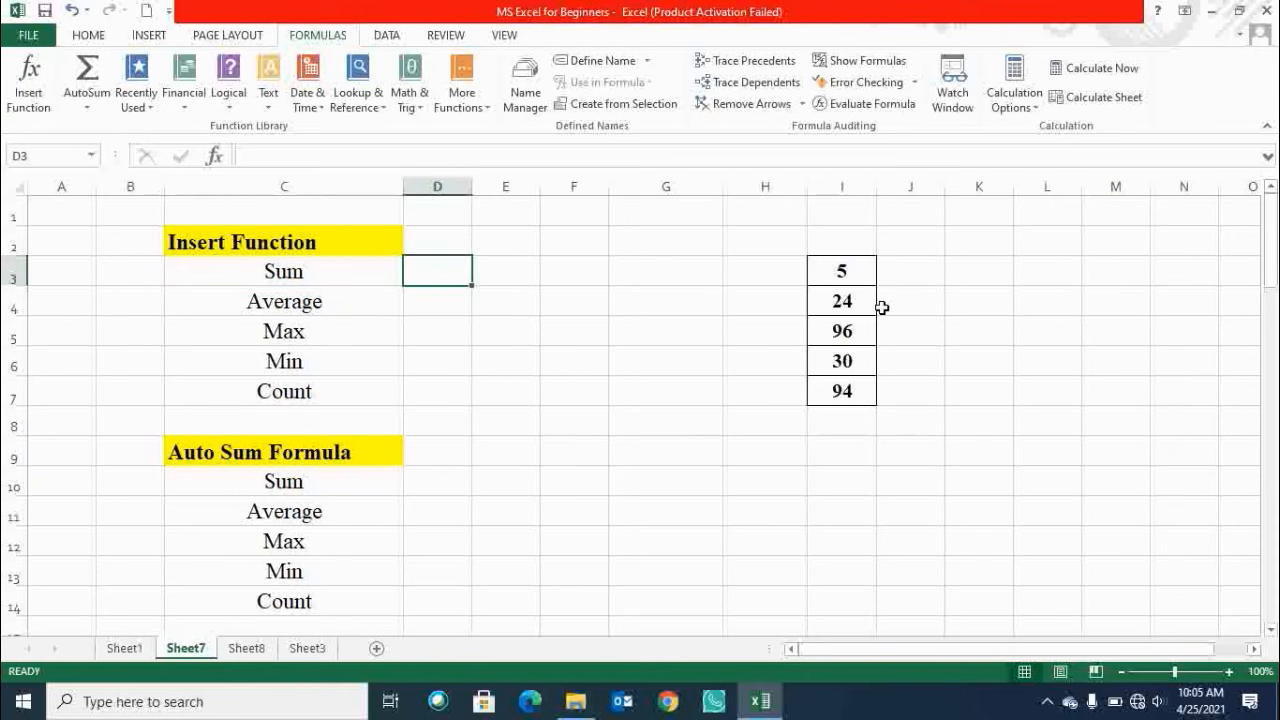
pyautogui.click(34, 99)
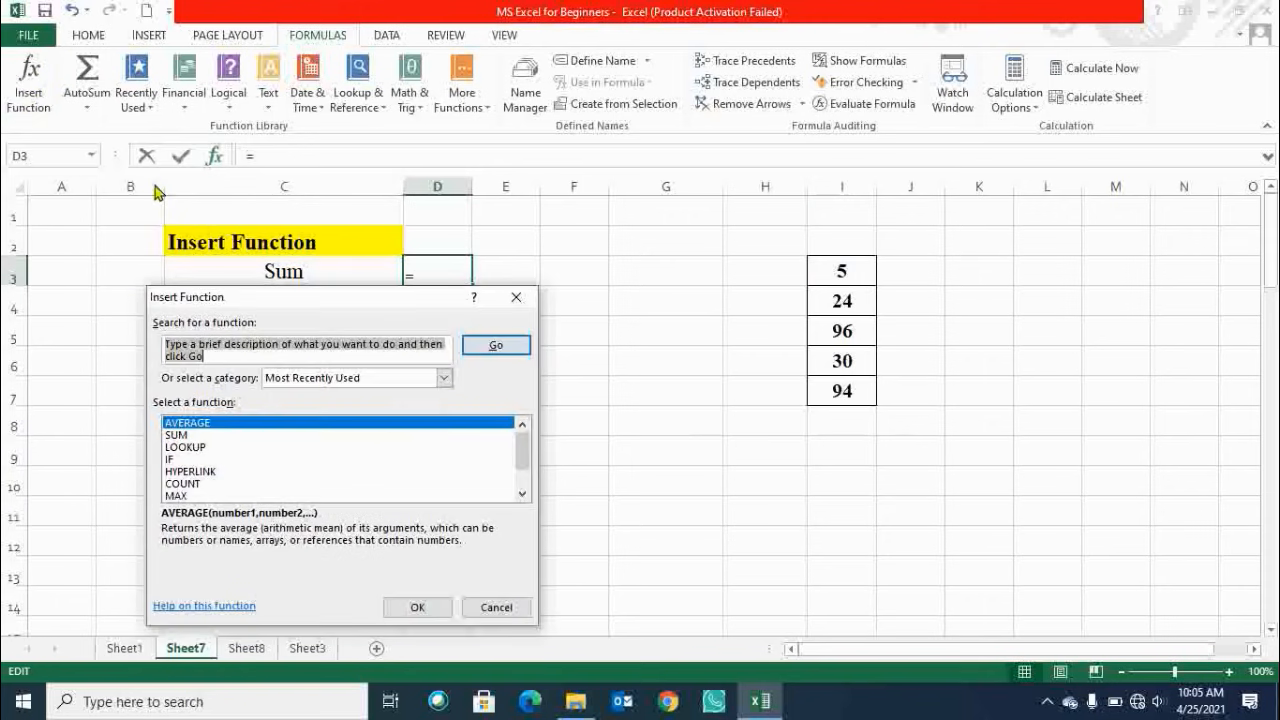
pyautogui.press('Escape')
pyautogui.click(34, 99)
pyautogui.write('sum')
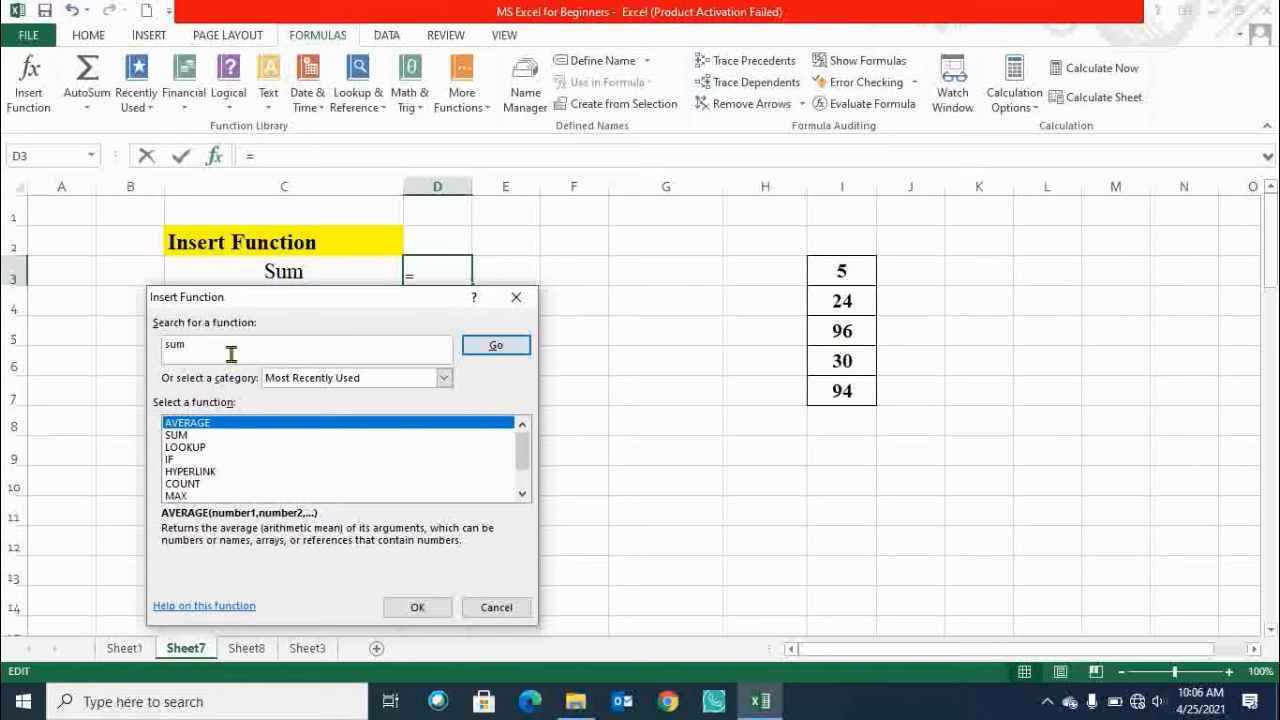
pyautogui.click(505, 349)
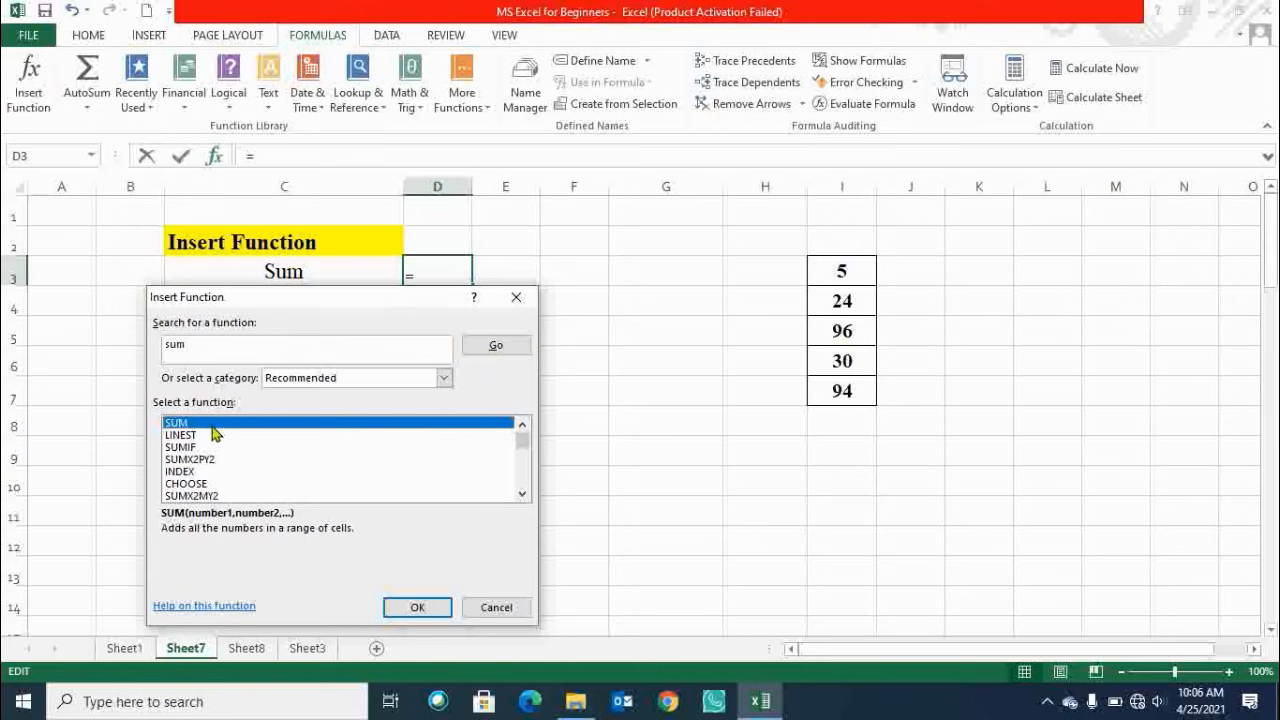
pyautogui.click(421, 607)
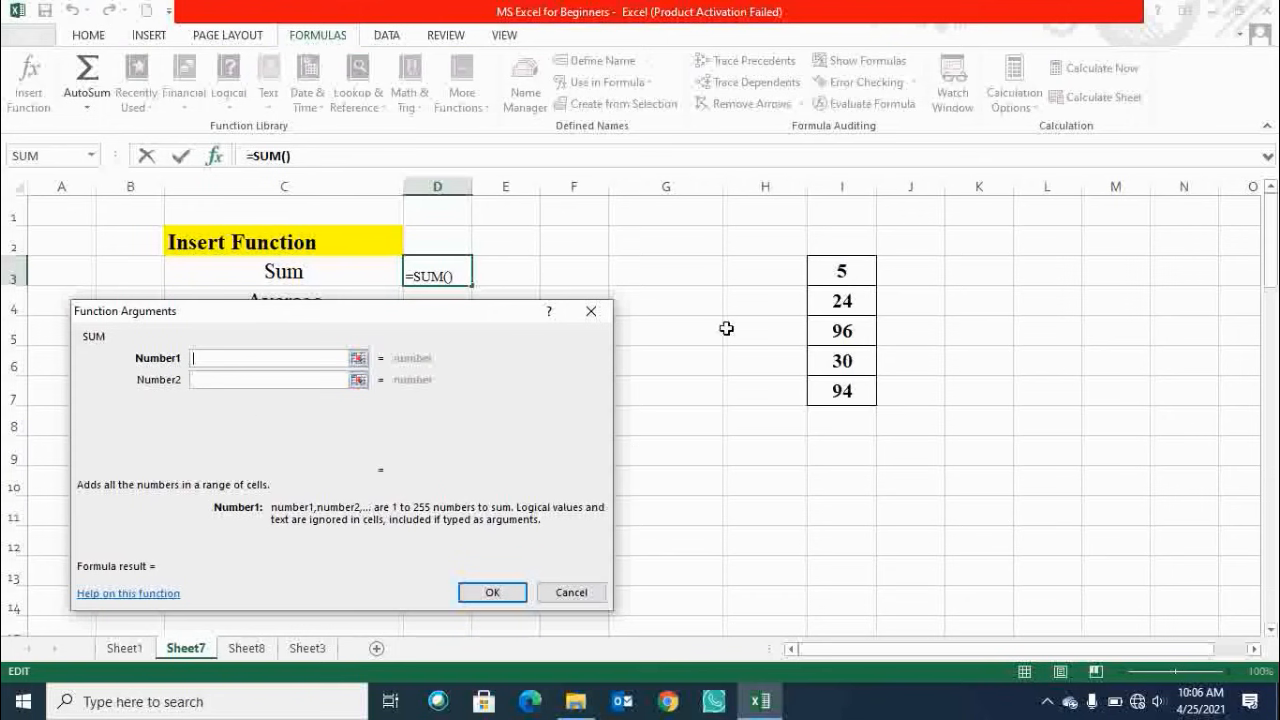
# Set the SUM argument Number1 to I3:I7 and confirm the formula in D3.
pyautogui.moveTo(841, 274); pyautogui.dragTo(849, 391)
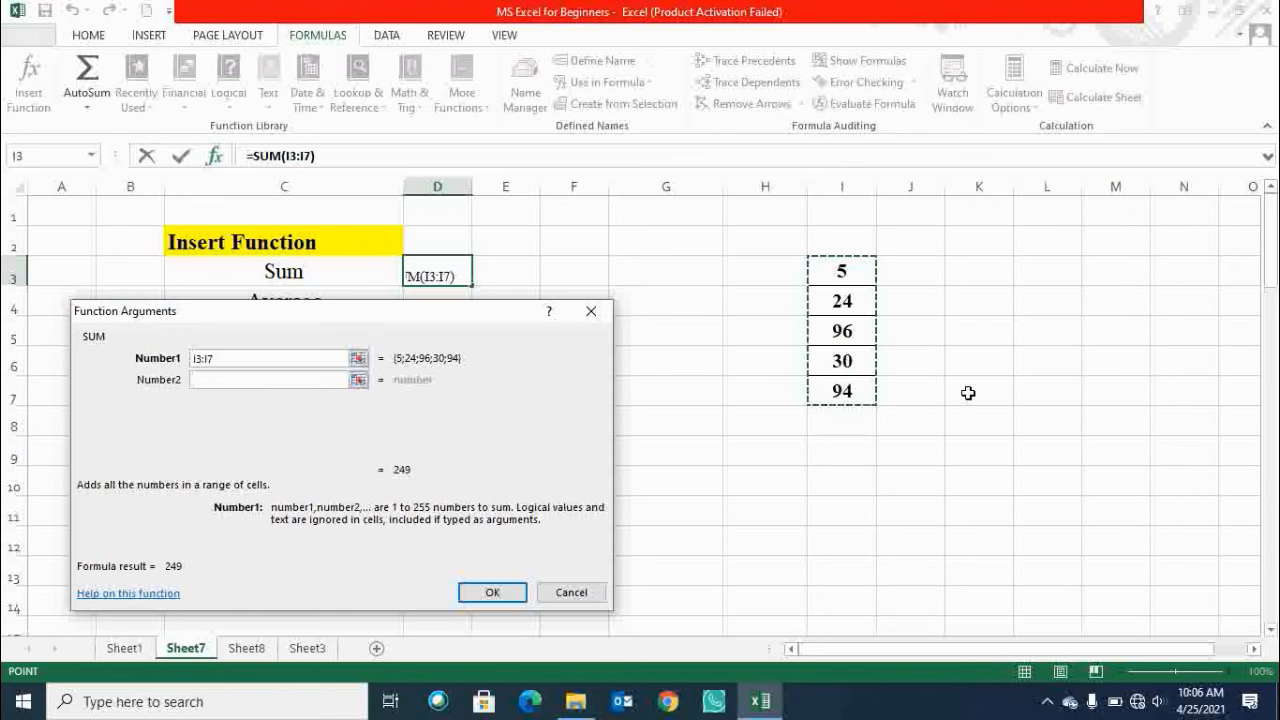
pyautogui.click(284, 379)
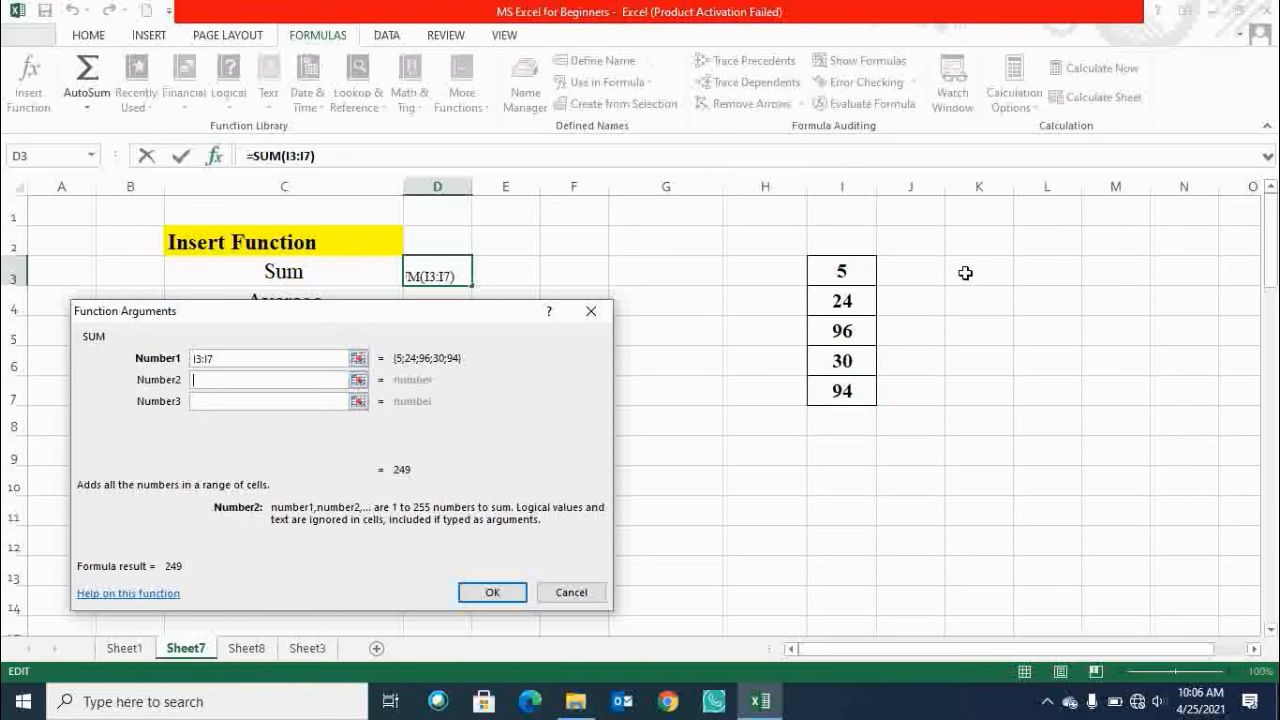
pyautogui.click(285, 401)
pyautogui.click(277, 422)
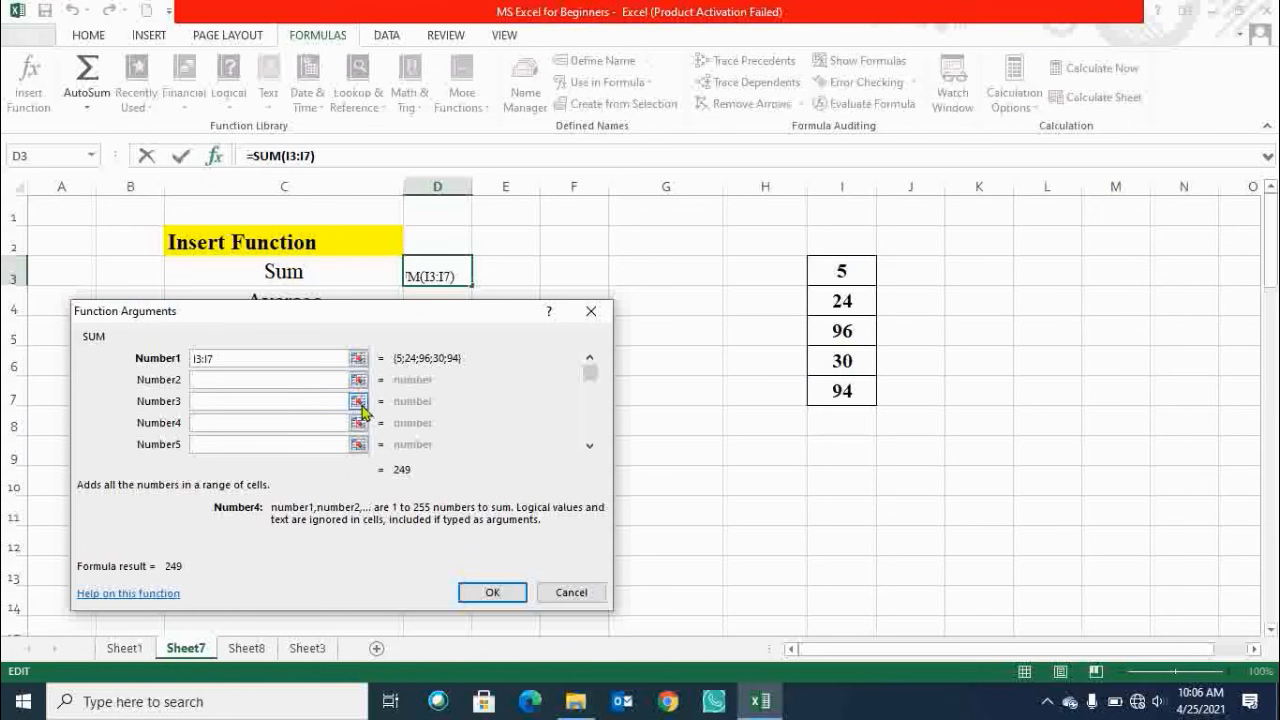
pyautogui.click(492, 594)
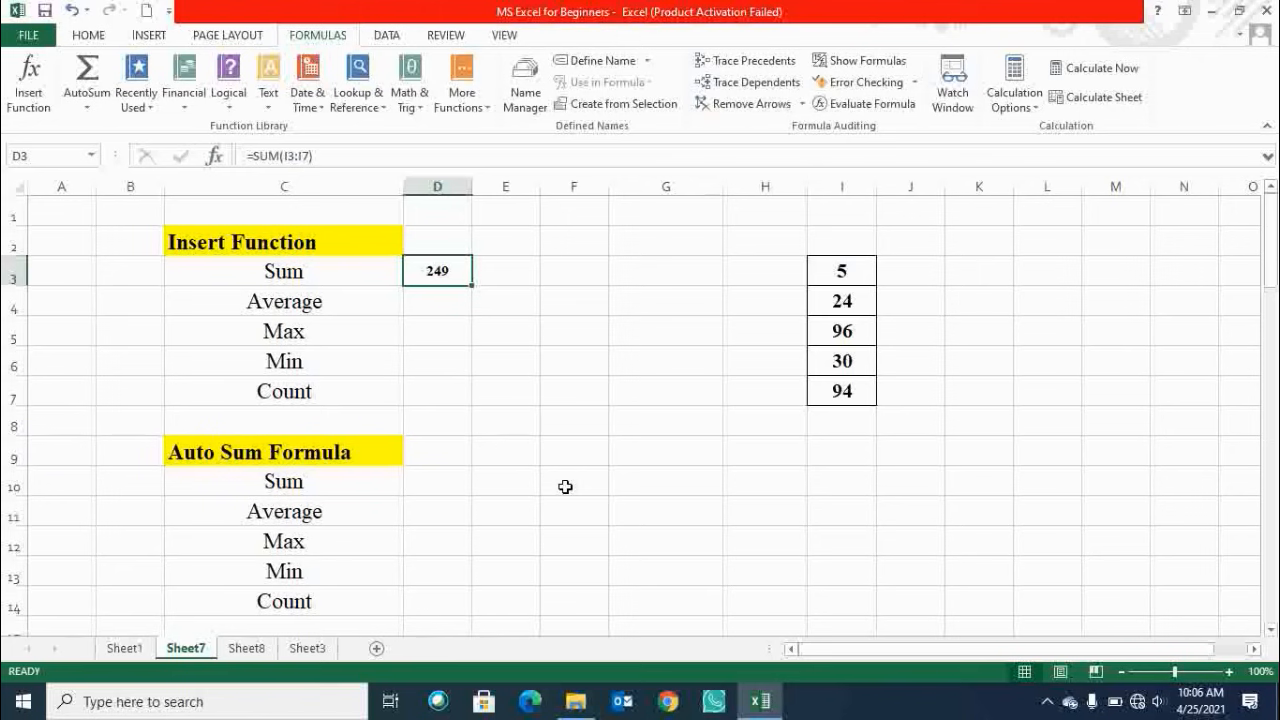
# Open Insert Function for cell D4 and search for the average function.
pyautogui.click(438, 299)
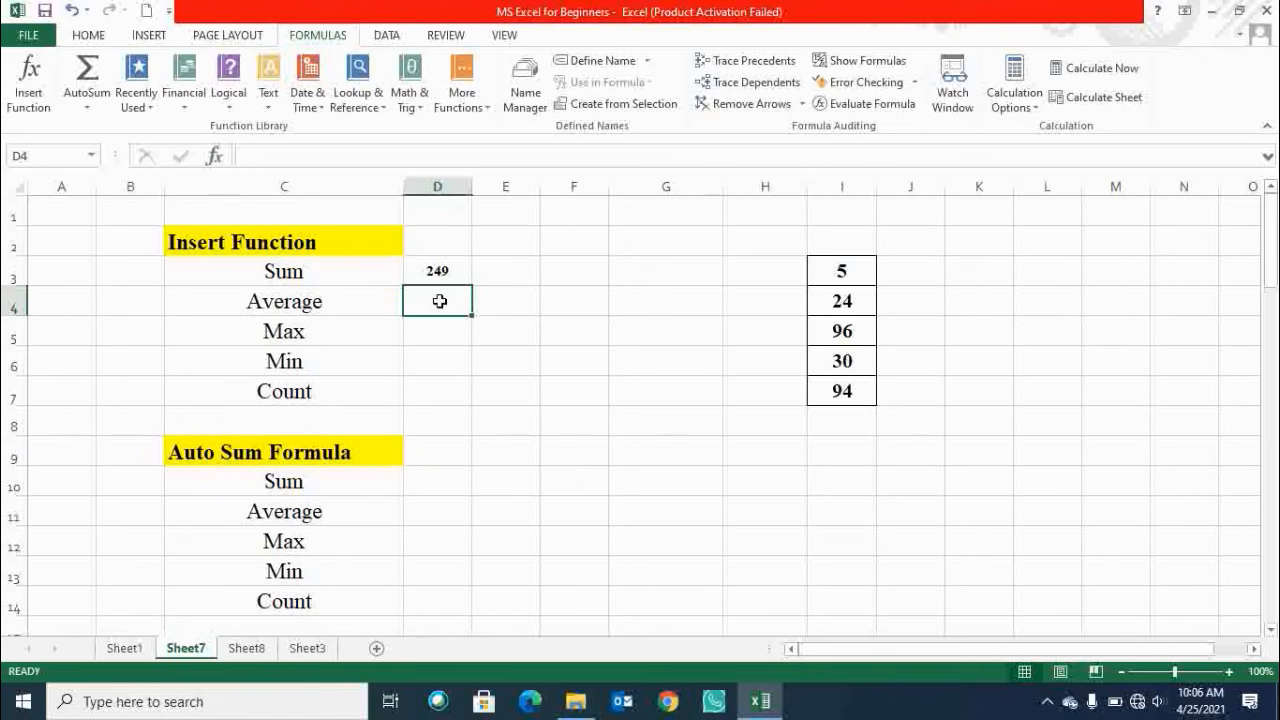
pyautogui.click(334, 306)
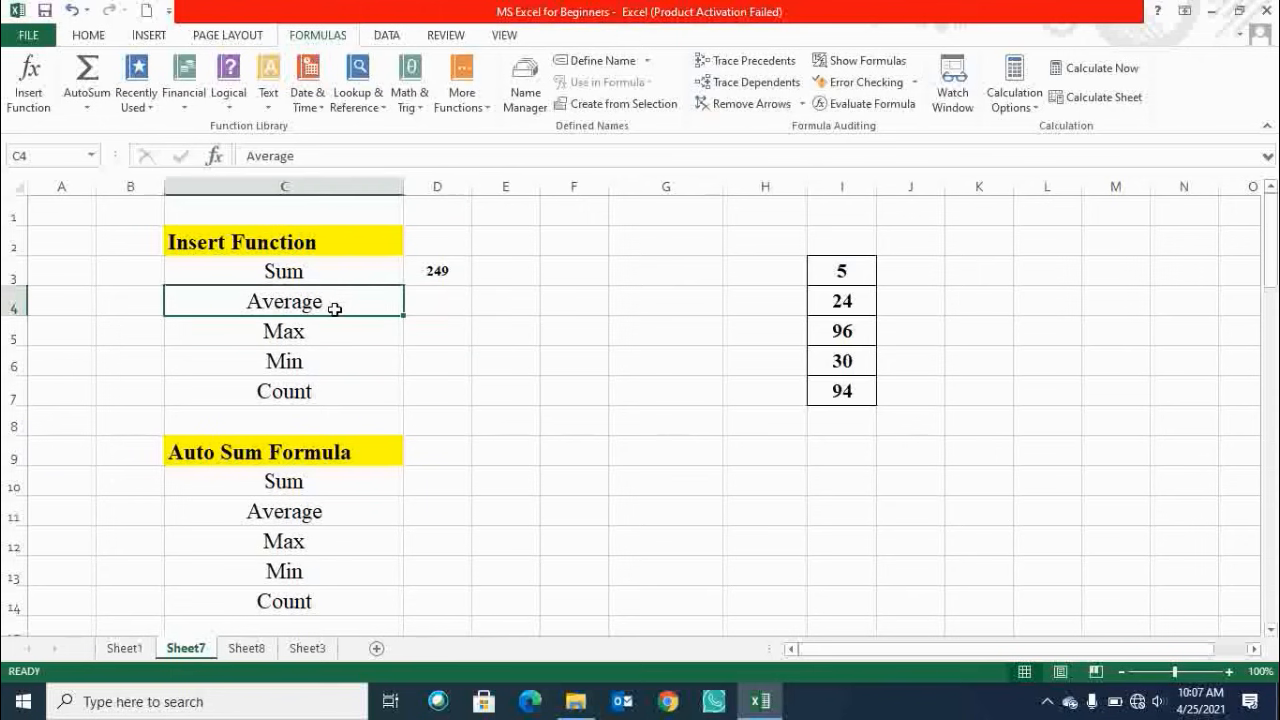
pyautogui.click(424, 301)
pyautogui.click(29, 85)
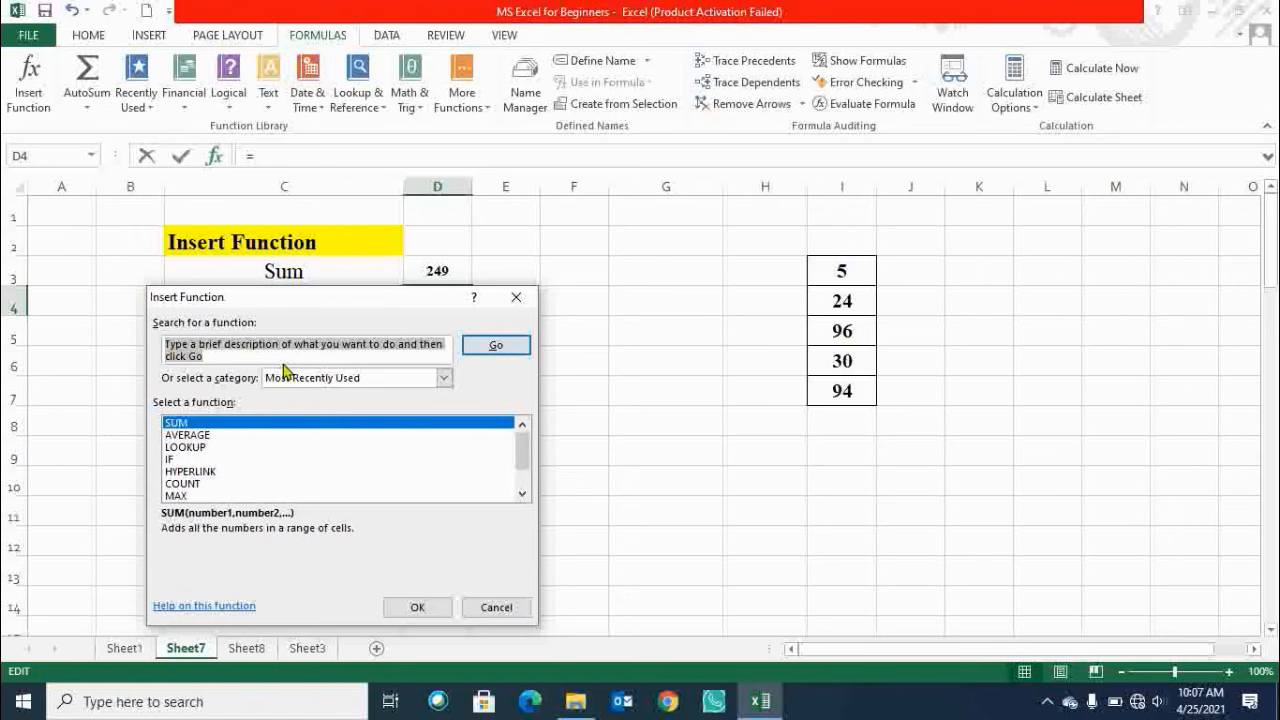
pyautogui.write('average')
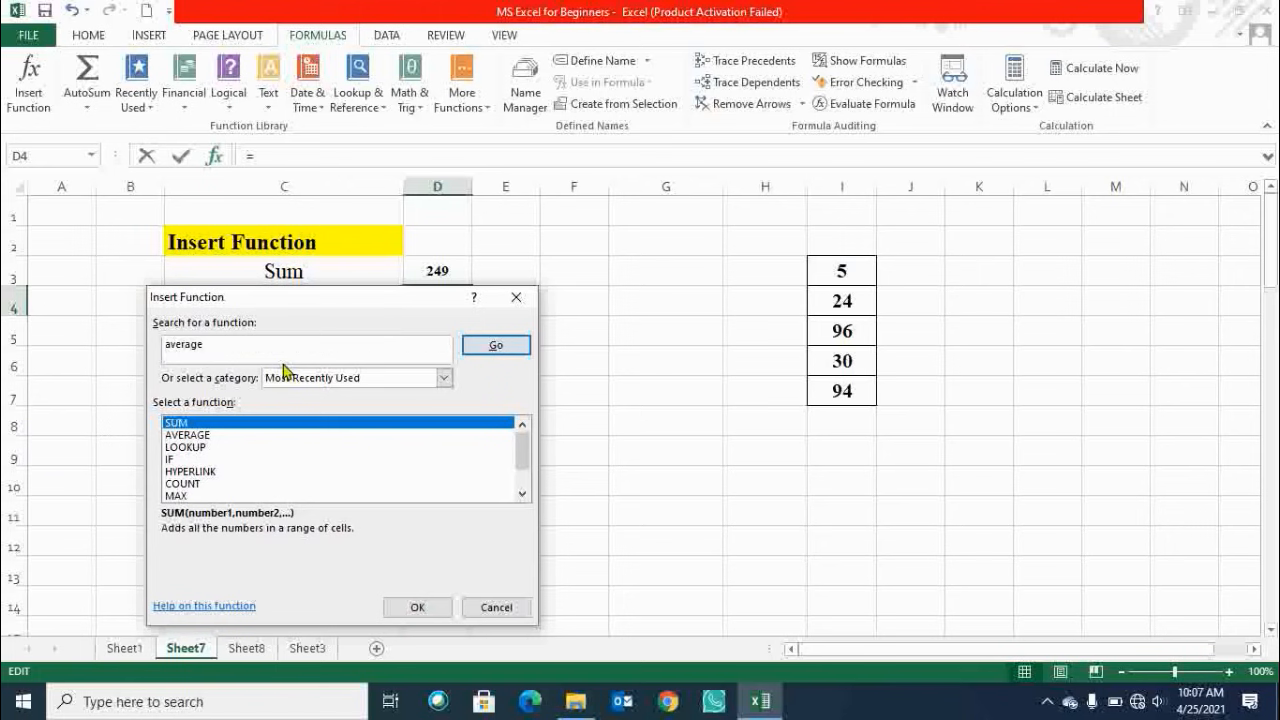
pyautogui.press('Return')
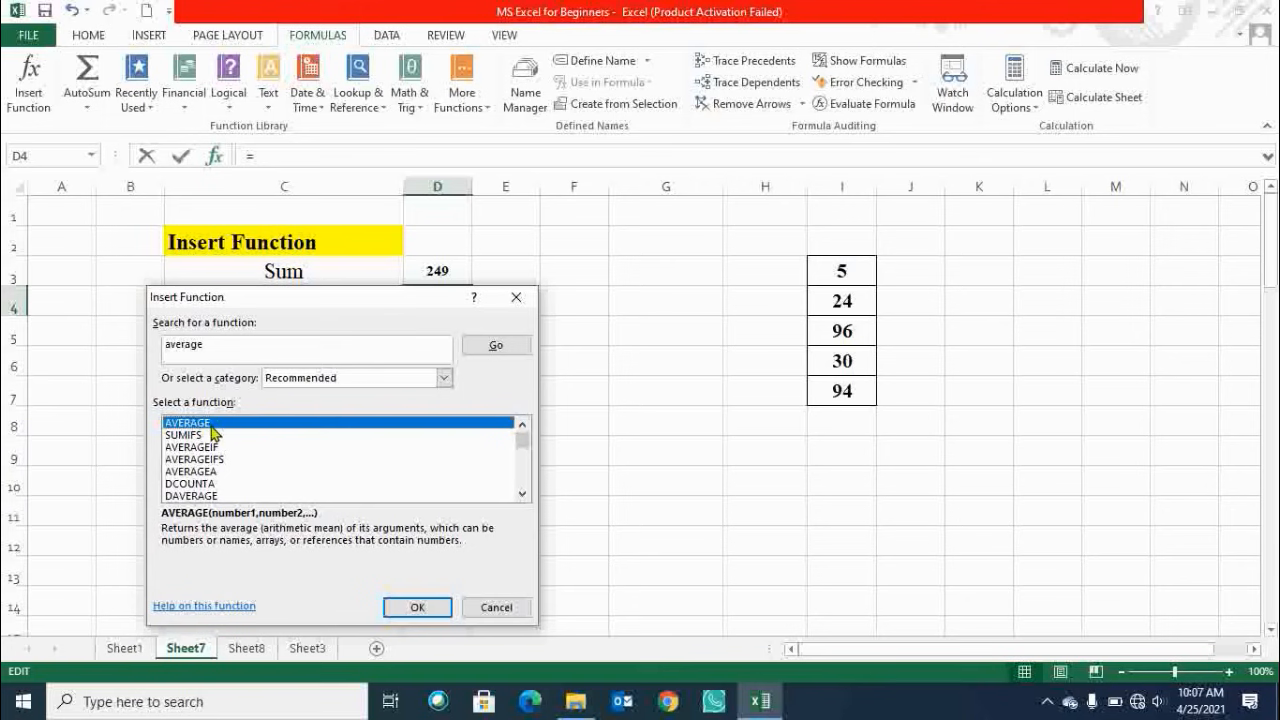
# Choose AVERAGE, set its Number1 argument to I3:I7 and confirm the formula in D4.
pyautogui.click(396, 610)
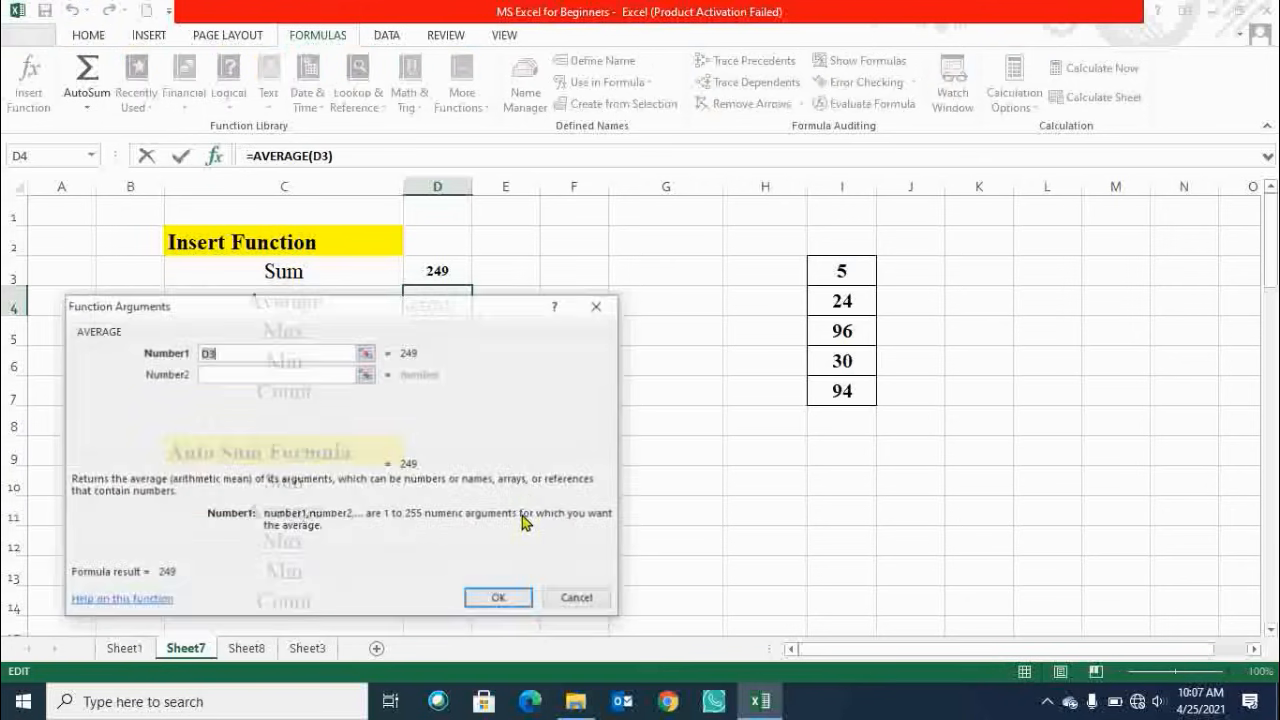
pyautogui.moveTo(837, 271); pyautogui.dragTo(845, 392)
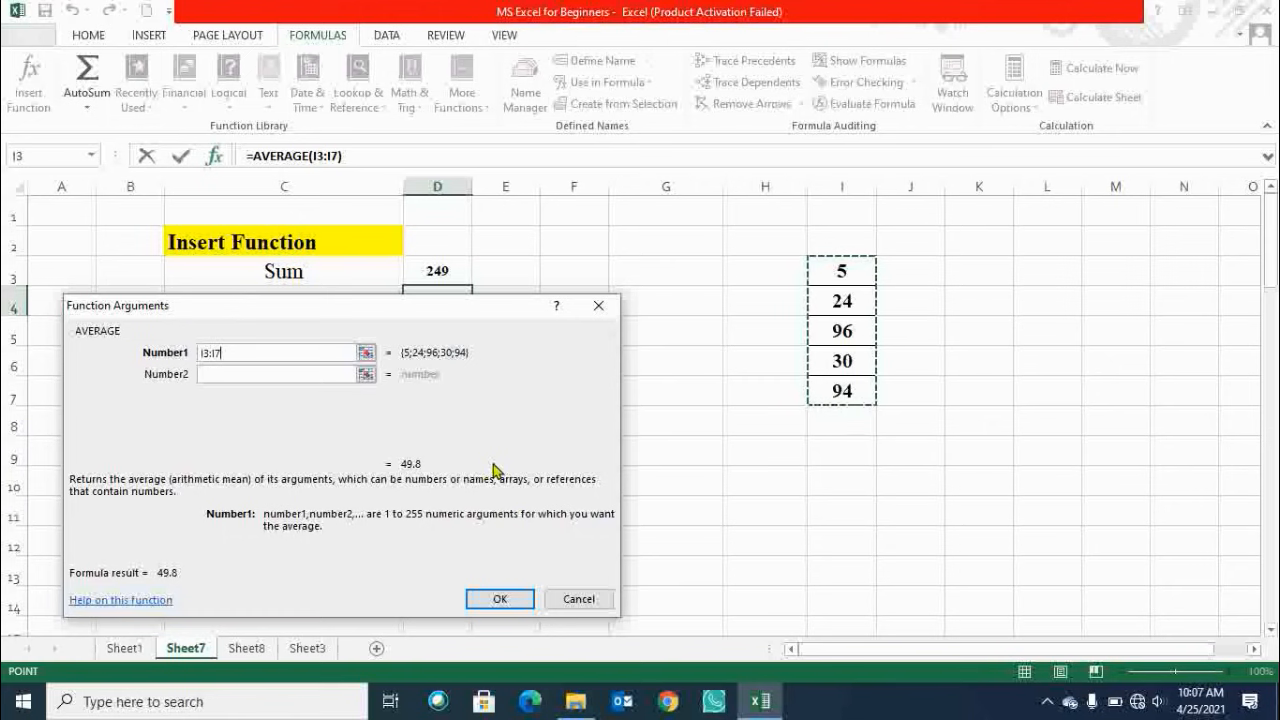
pyautogui.click(500, 600)
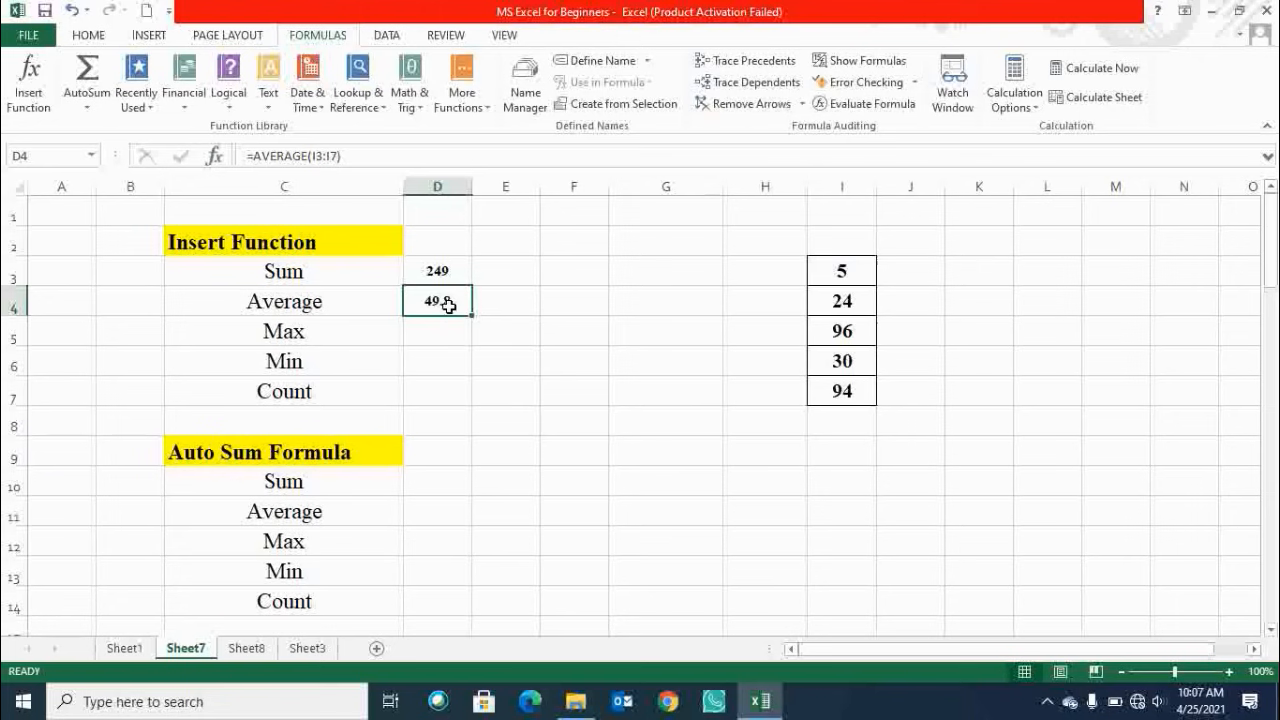
# Select the values in I3:I7 and the neighbouring cells to examine them.
pyautogui.click(448, 336)
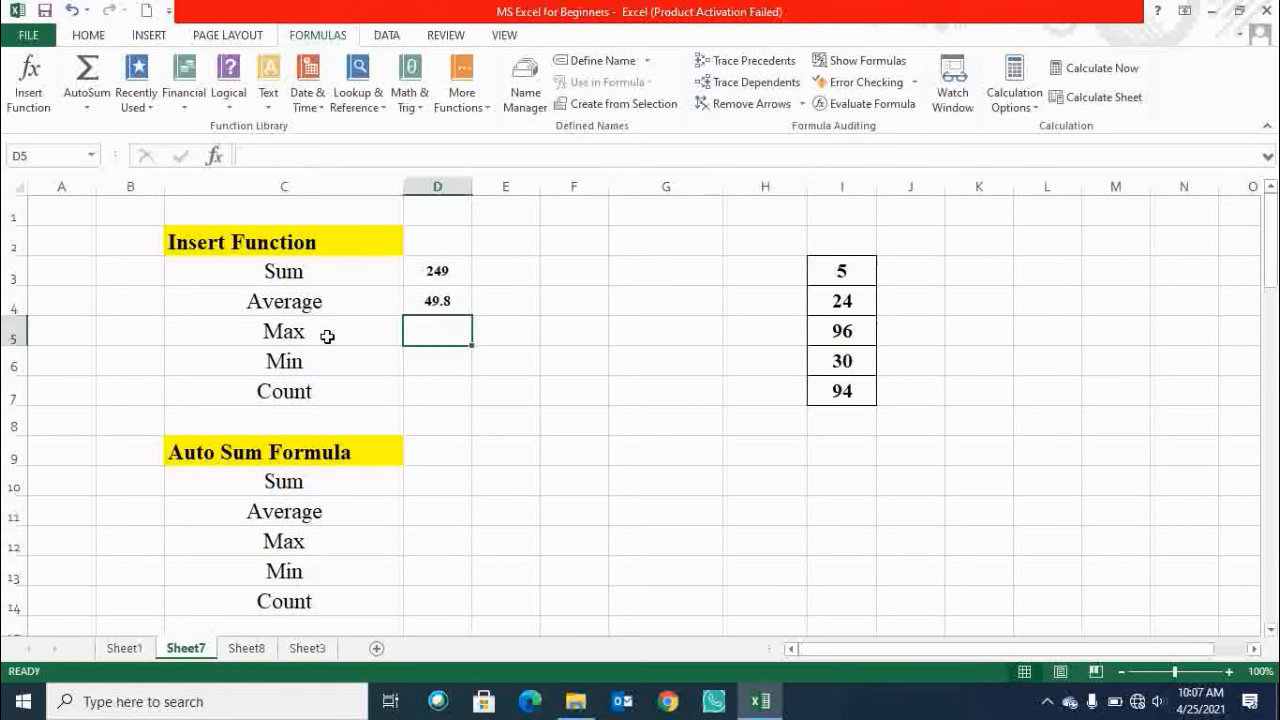
pyautogui.moveTo(835, 270); pyautogui.dragTo(837, 394)
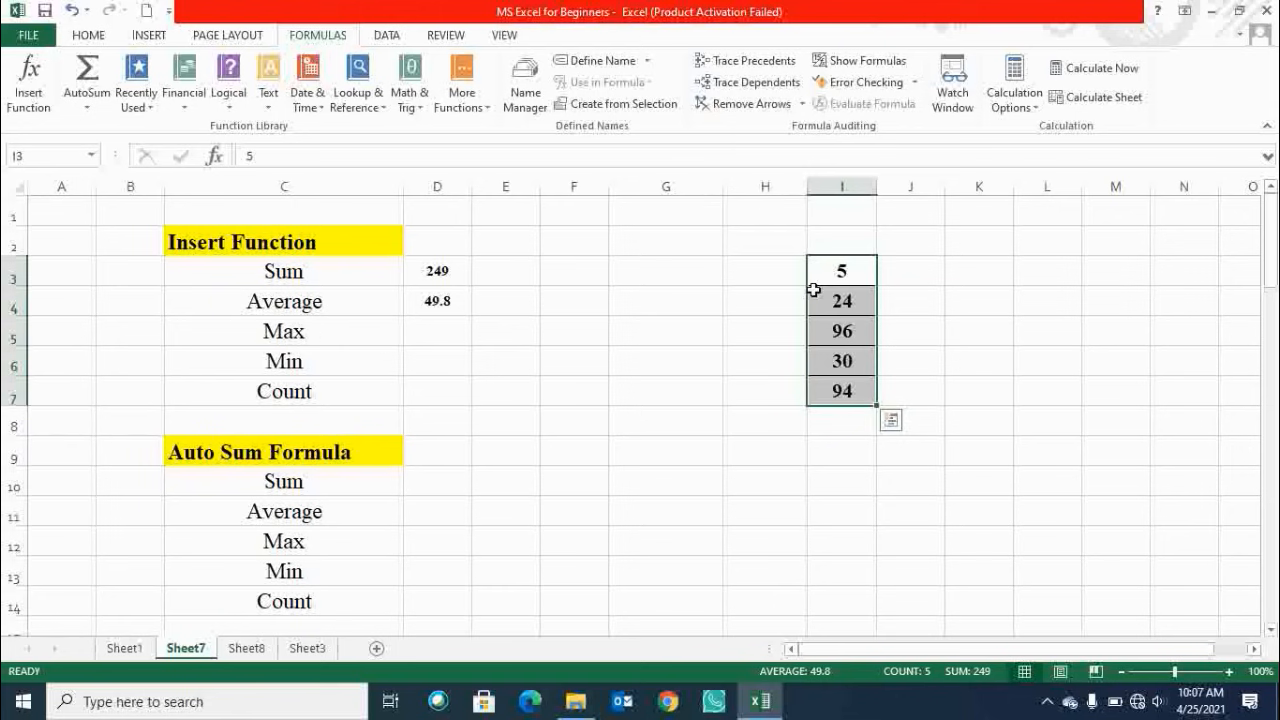
pyautogui.click(327, 368)
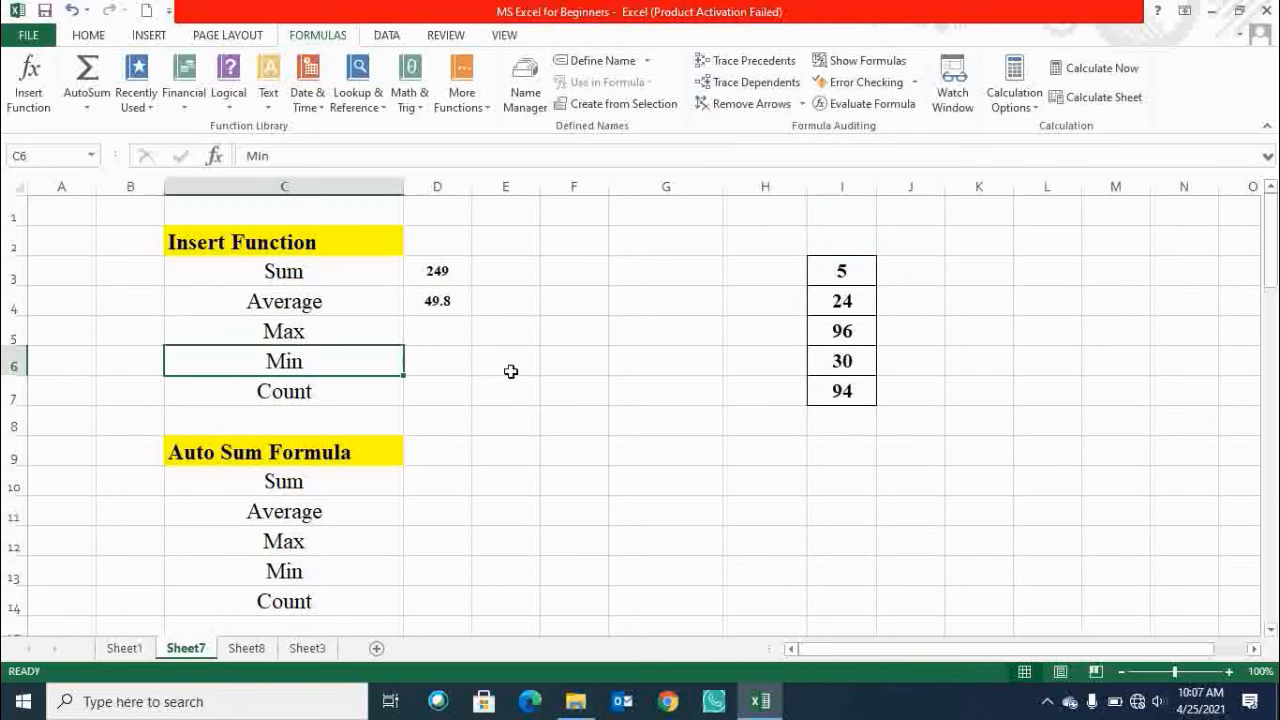
pyautogui.click(842, 277)
pyautogui.moveTo(842, 277); pyautogui.dragTo(840, 396)
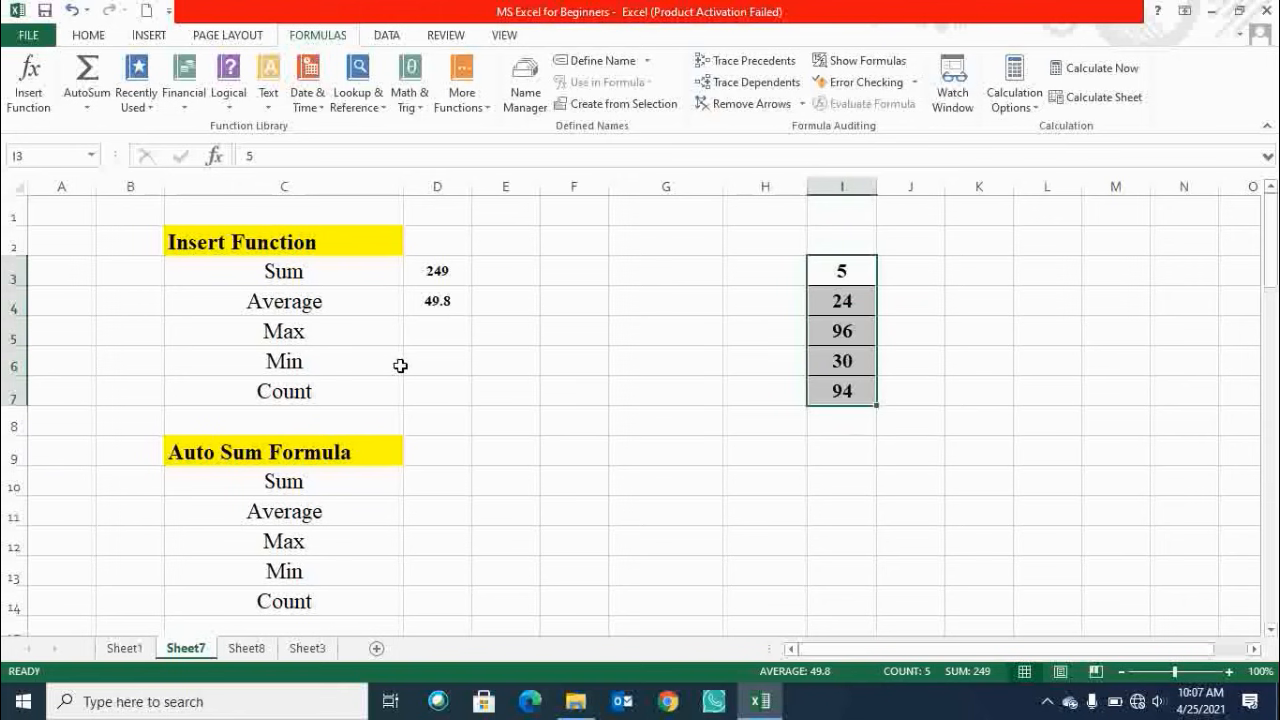
pyautogui.click(429, 330)
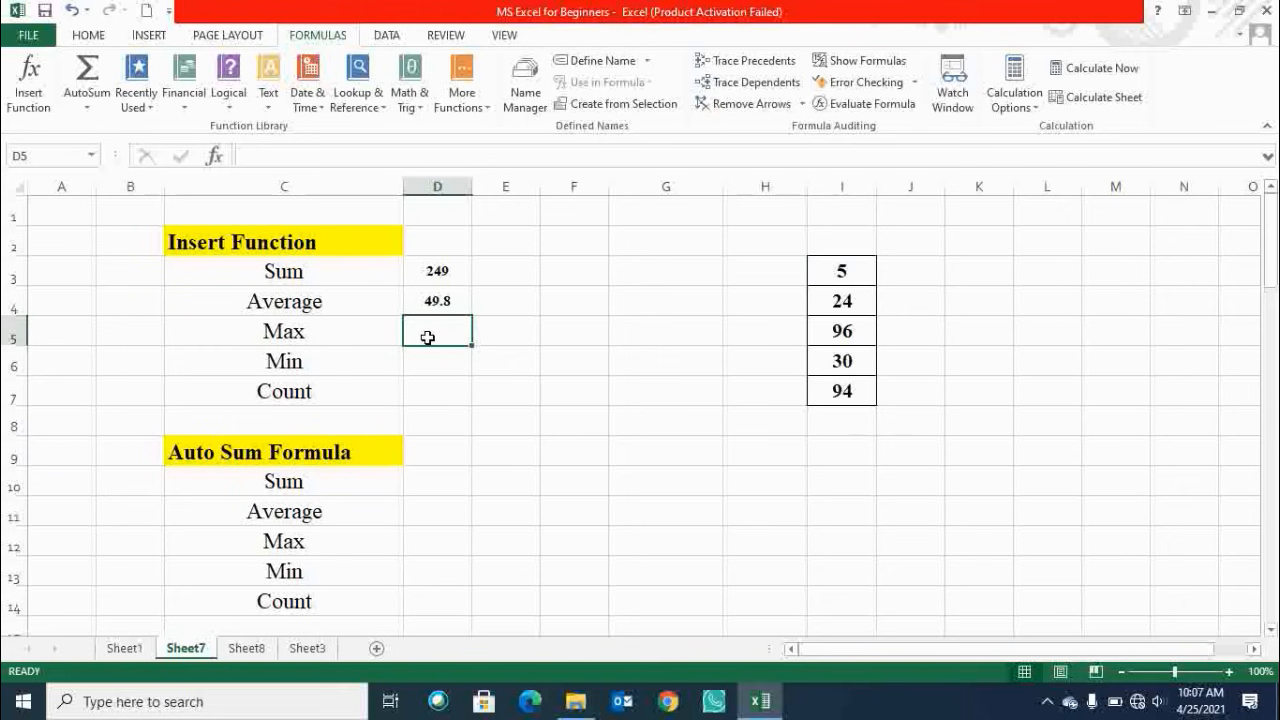
pyautogui.click(437, 369)
# Open Insert Function for cell D5 and search for the max function.
pyautogui.click(436, 333)
pyautogui.click(30, 95)
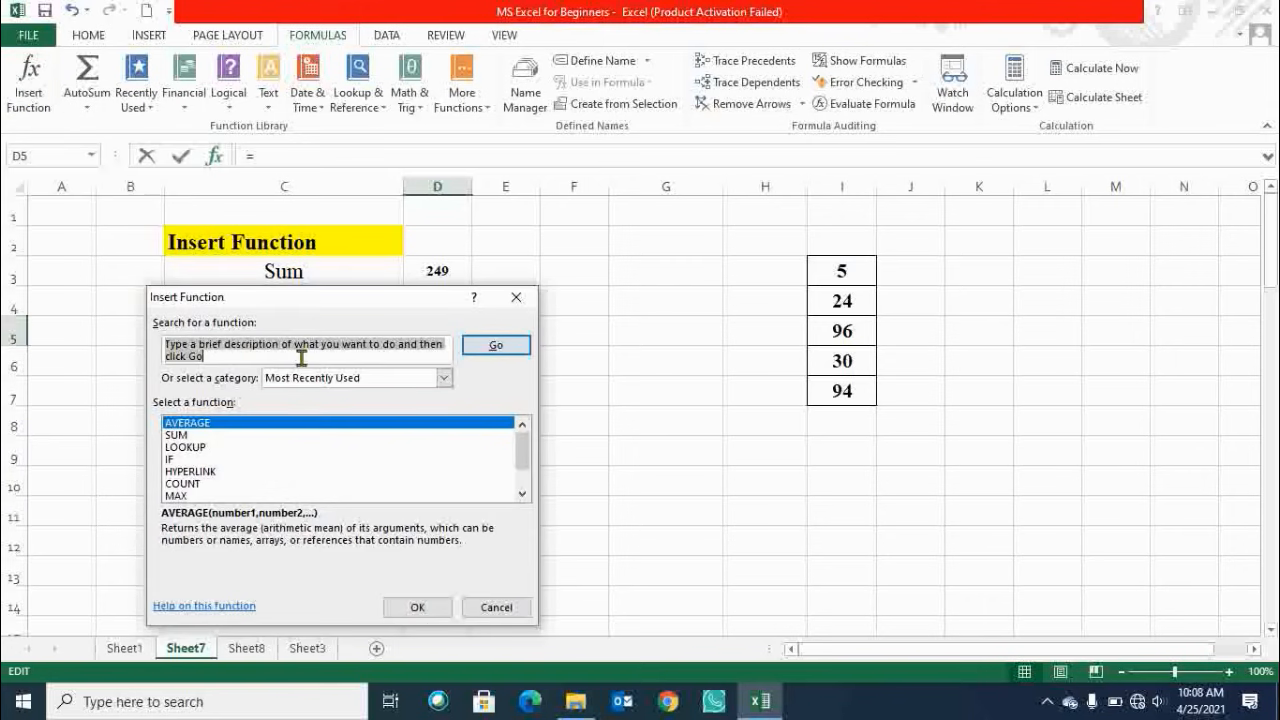
pyautogui.write('max')
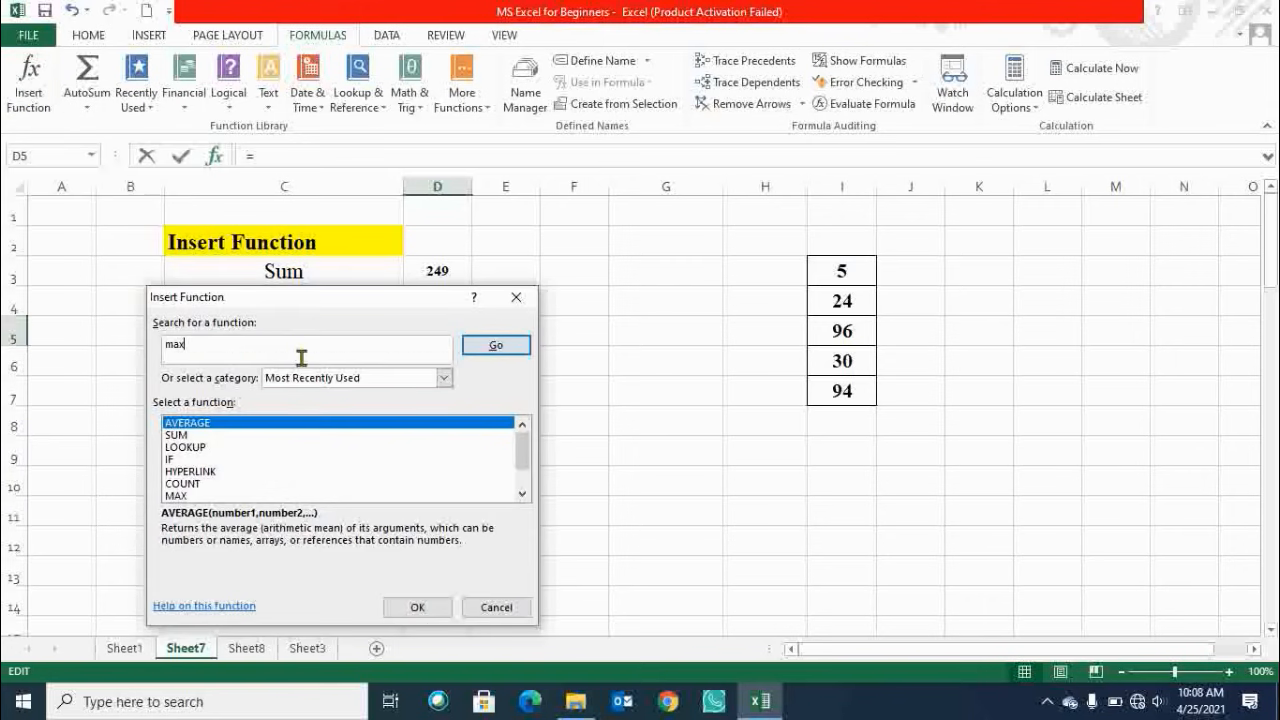
pyautogui.press('Return')
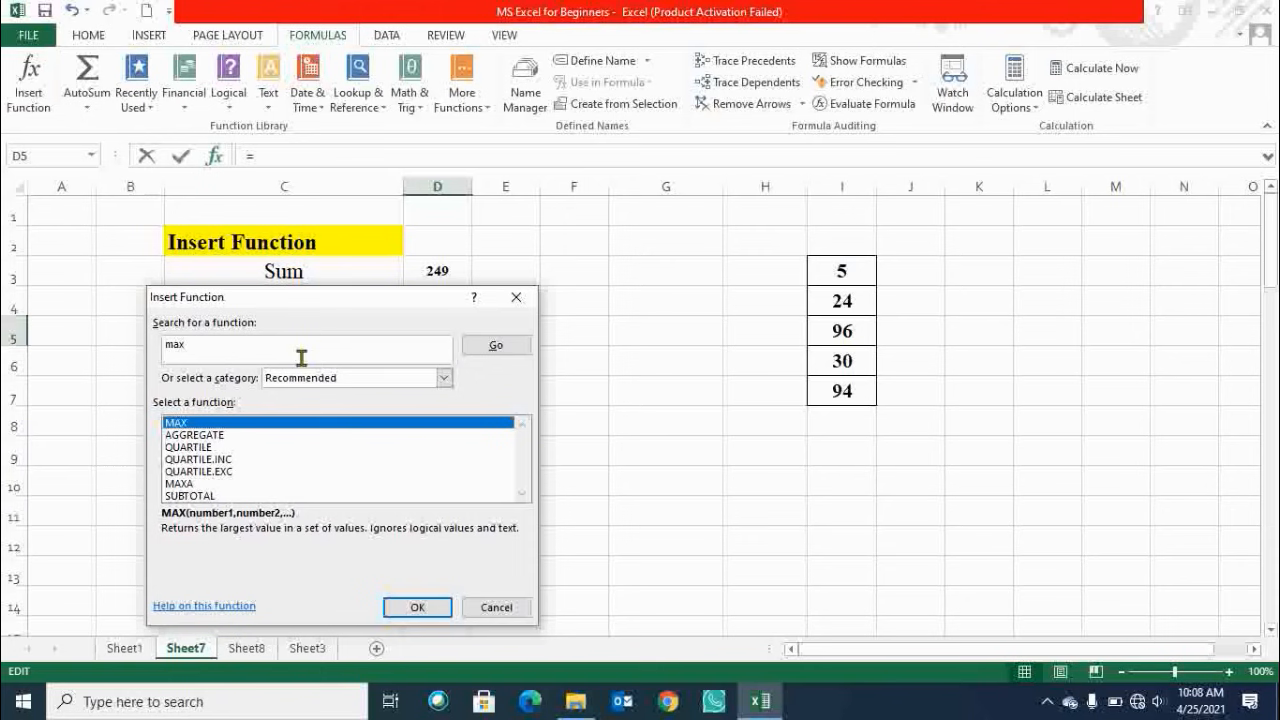
# Choose MAX, set its Number1 argument to I3:I7 and confirm the formula in D5.
pyautogui.press('Return')
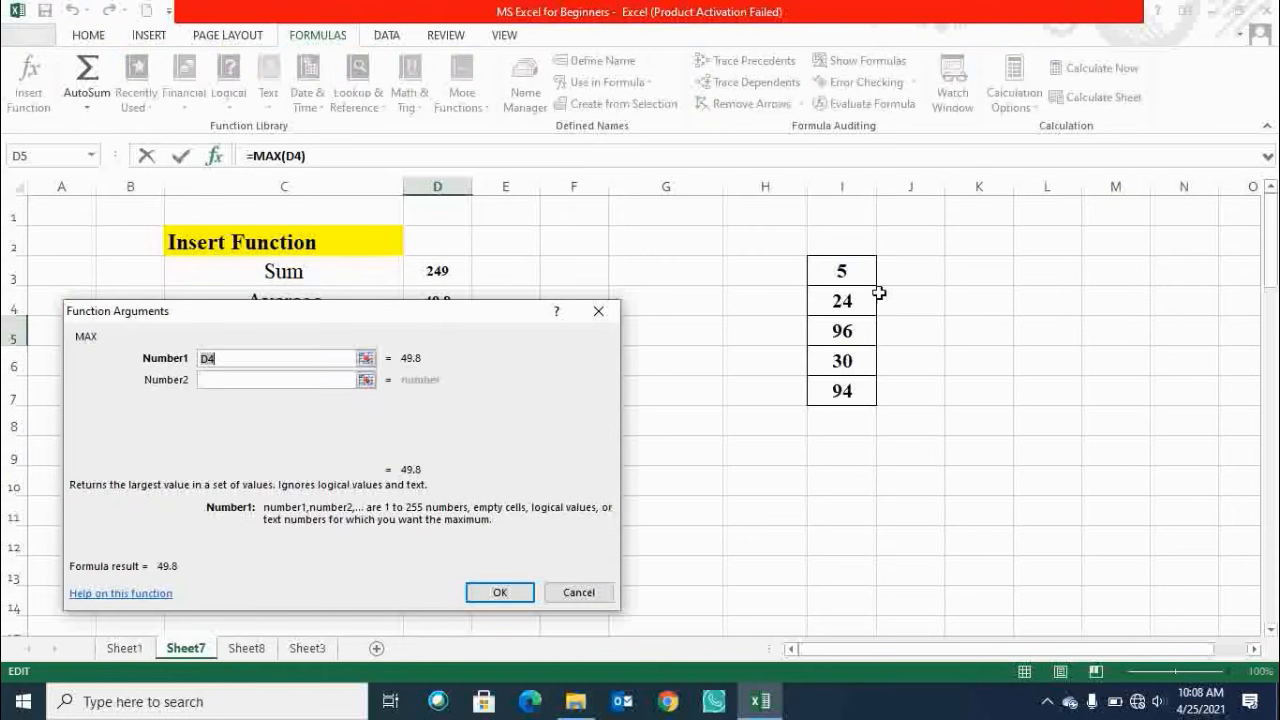
pyautogui.moveTo(848, 268); pyautogui.dragTo(866, 400)
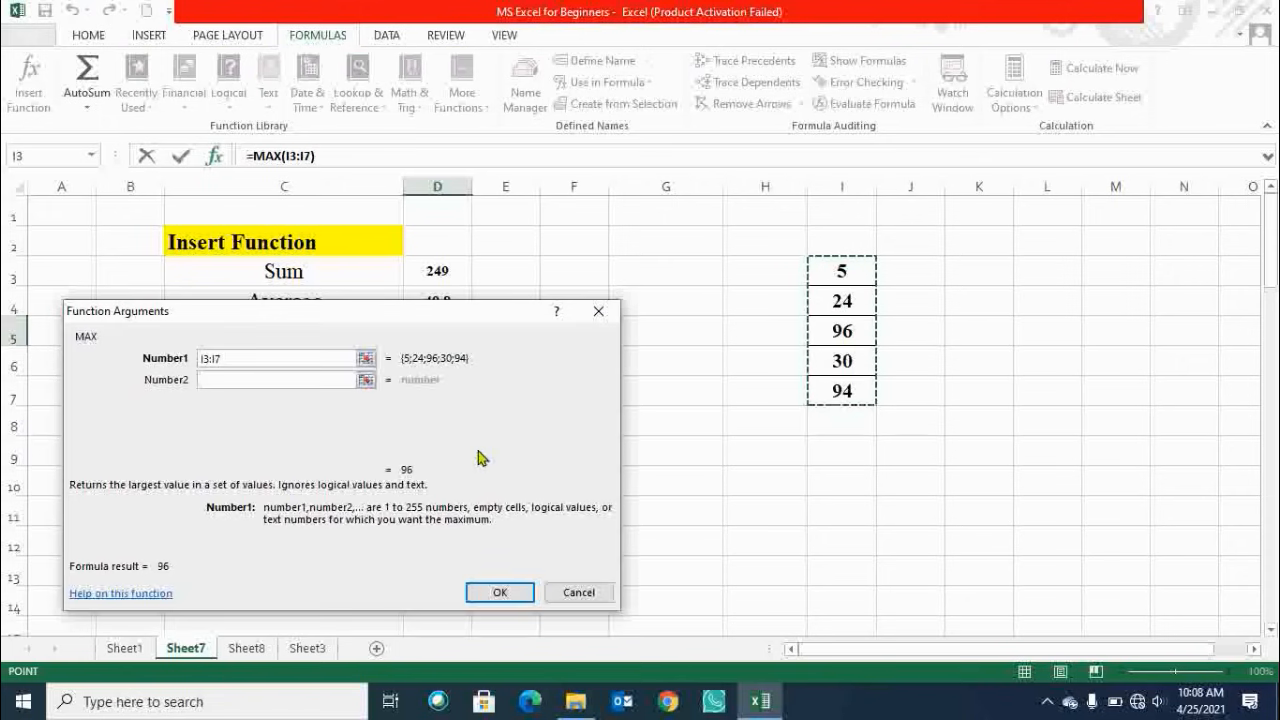
pyautogui.click(502, 593)
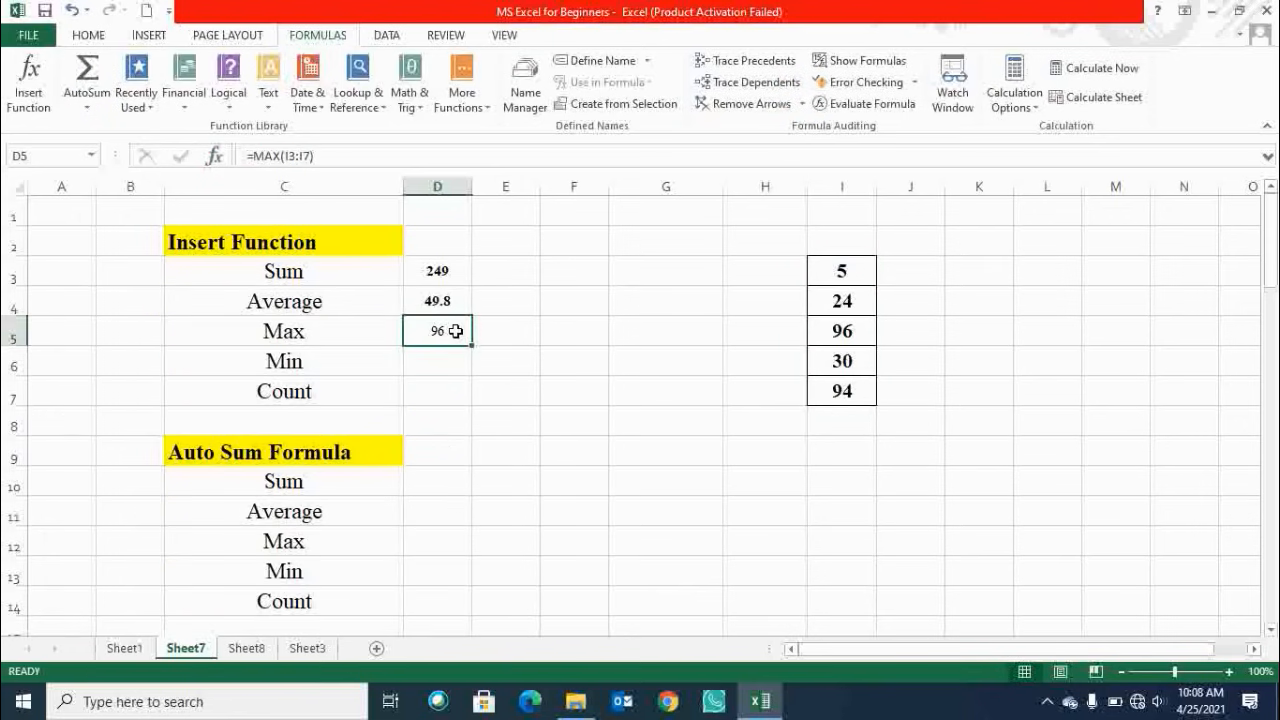
# Examine the individual values in cells I3 through I7.
pyautogui.moveTo(845, 272); pyautogui.dragTo(866, 392)
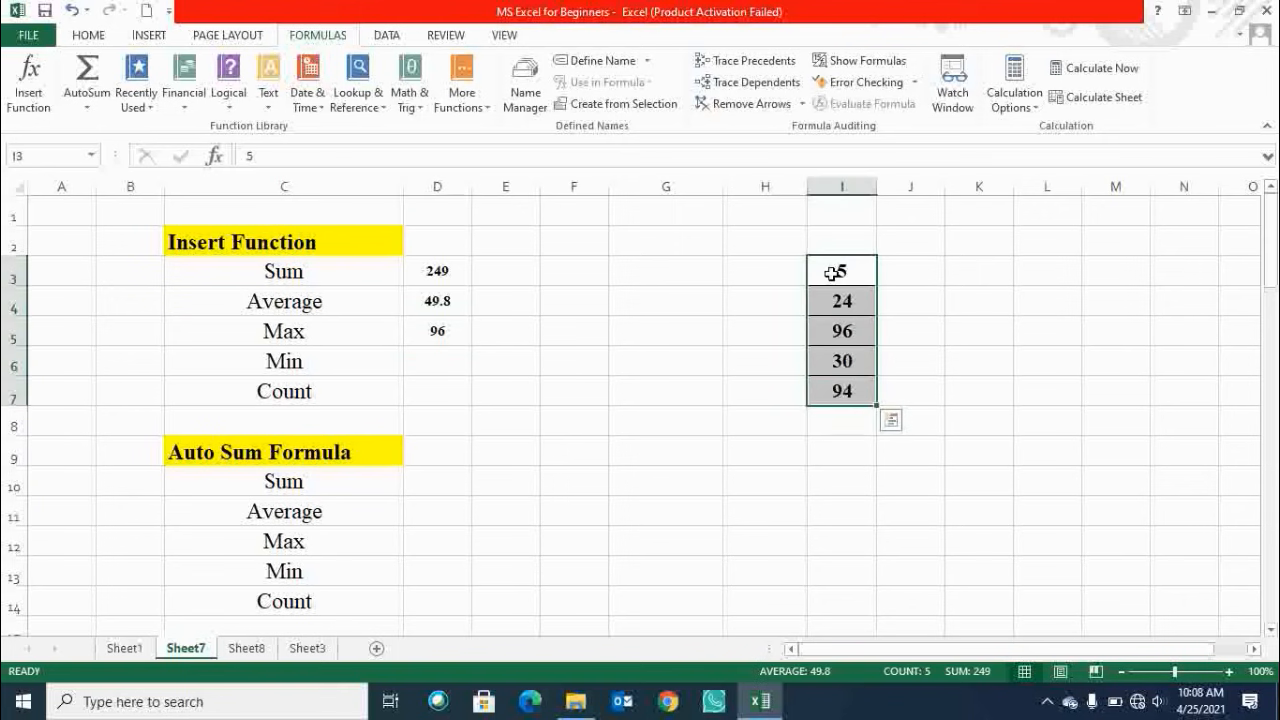
pyautogui.click(832, 273)
pyautogui.click(846, 298)
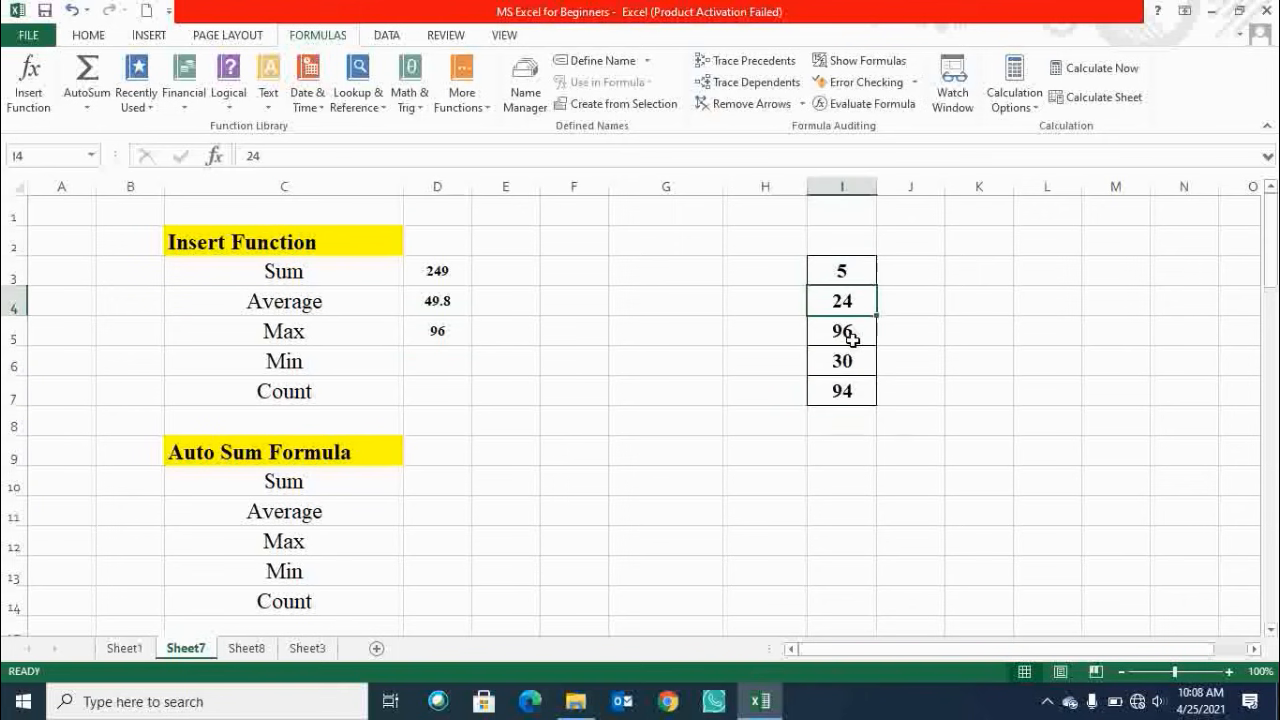
pyautogui.click(849, 338)
pyautogui.click(855, 361)
pyautogui.click(844, 394)
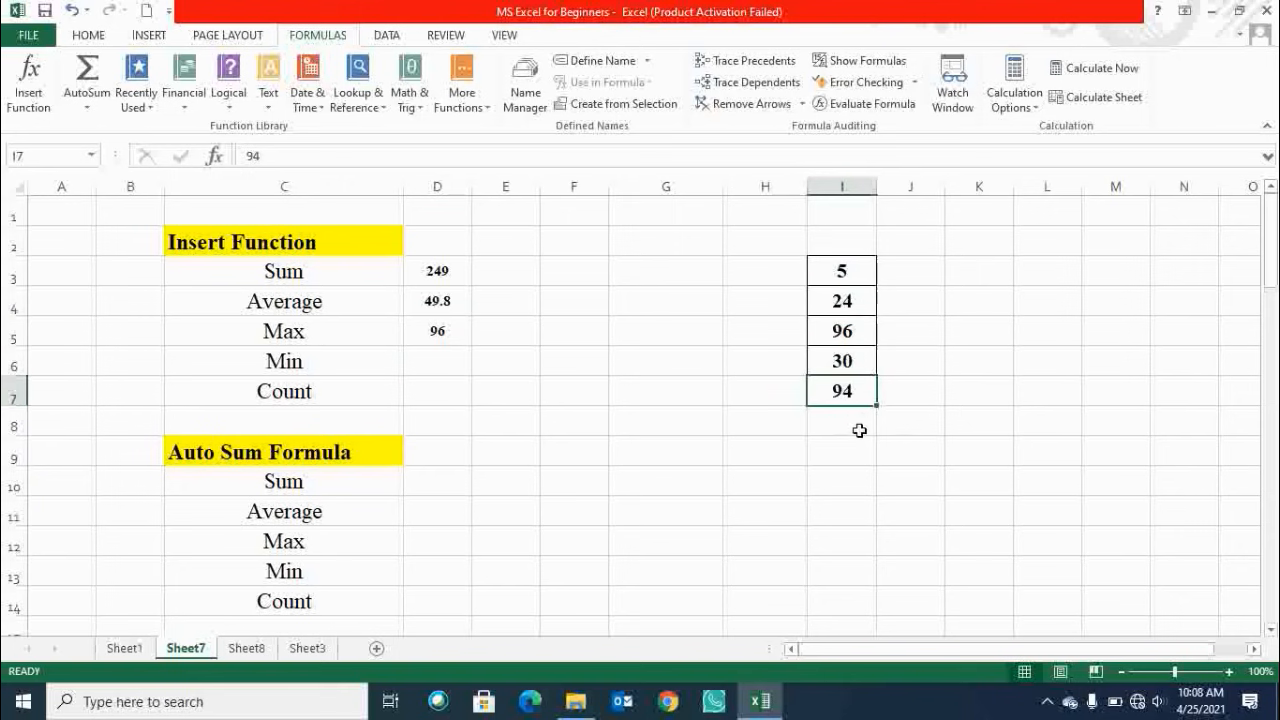
pyautogui.click(849, 333)
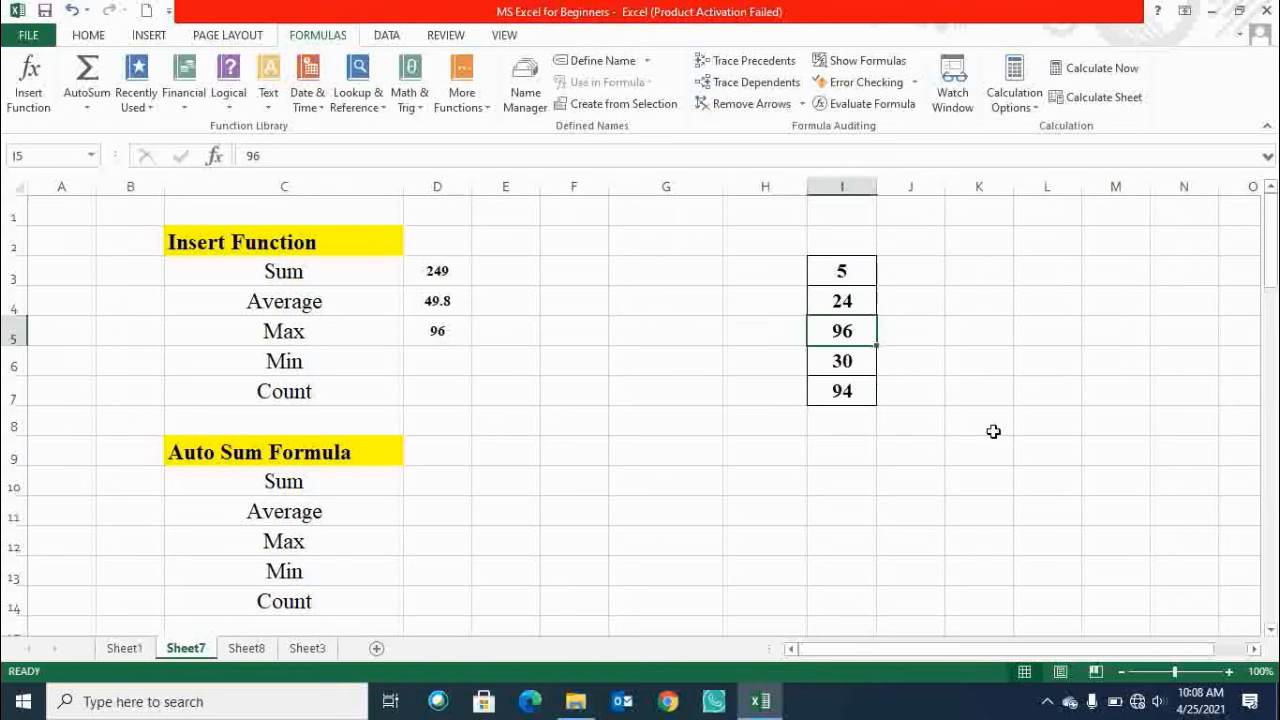
# Open Insert Function for cell D6 and search for the min function.
pyautogui.click(432, 359)
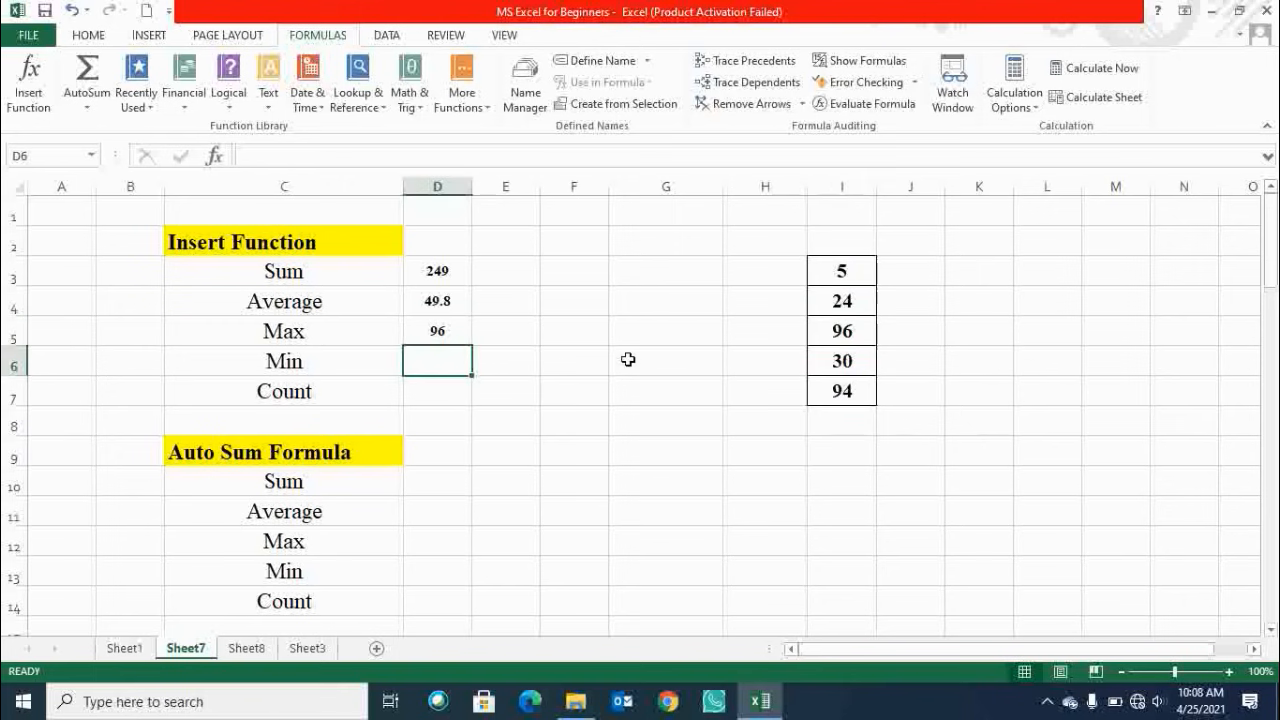
pyautogui.click(42, 116)
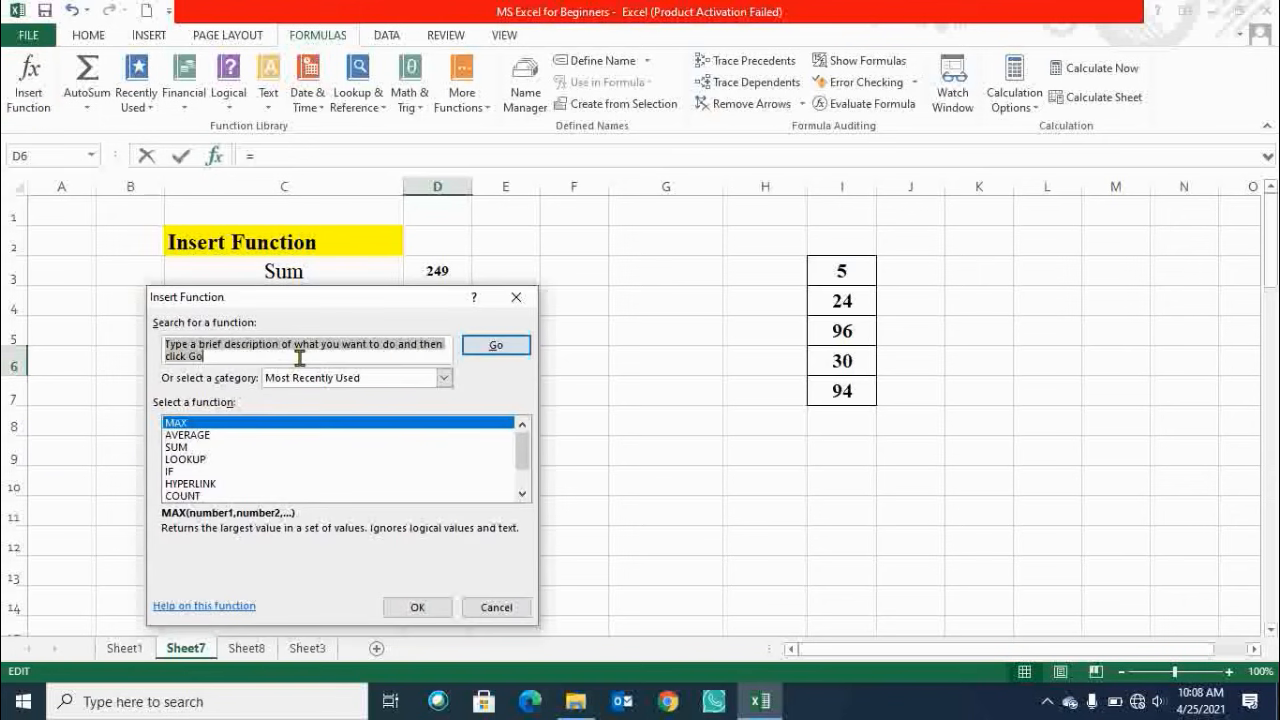
pyautogui.write('min')
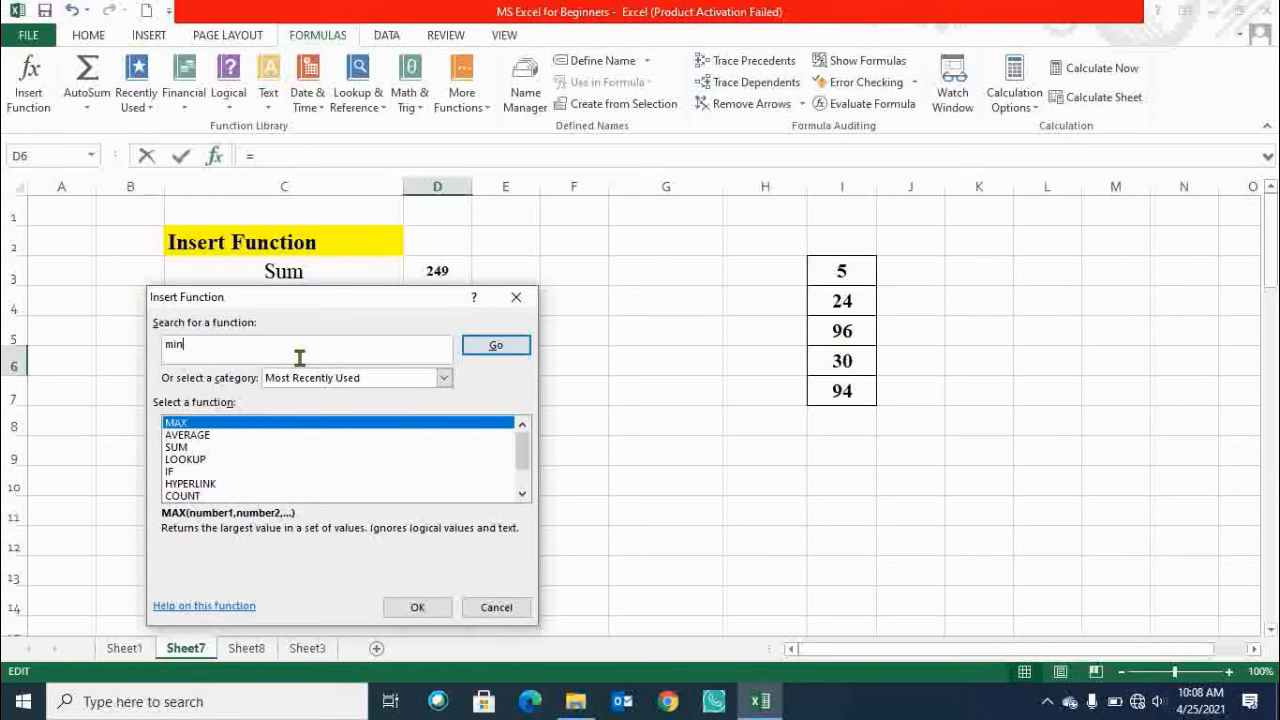
pyautogui.press('Return')
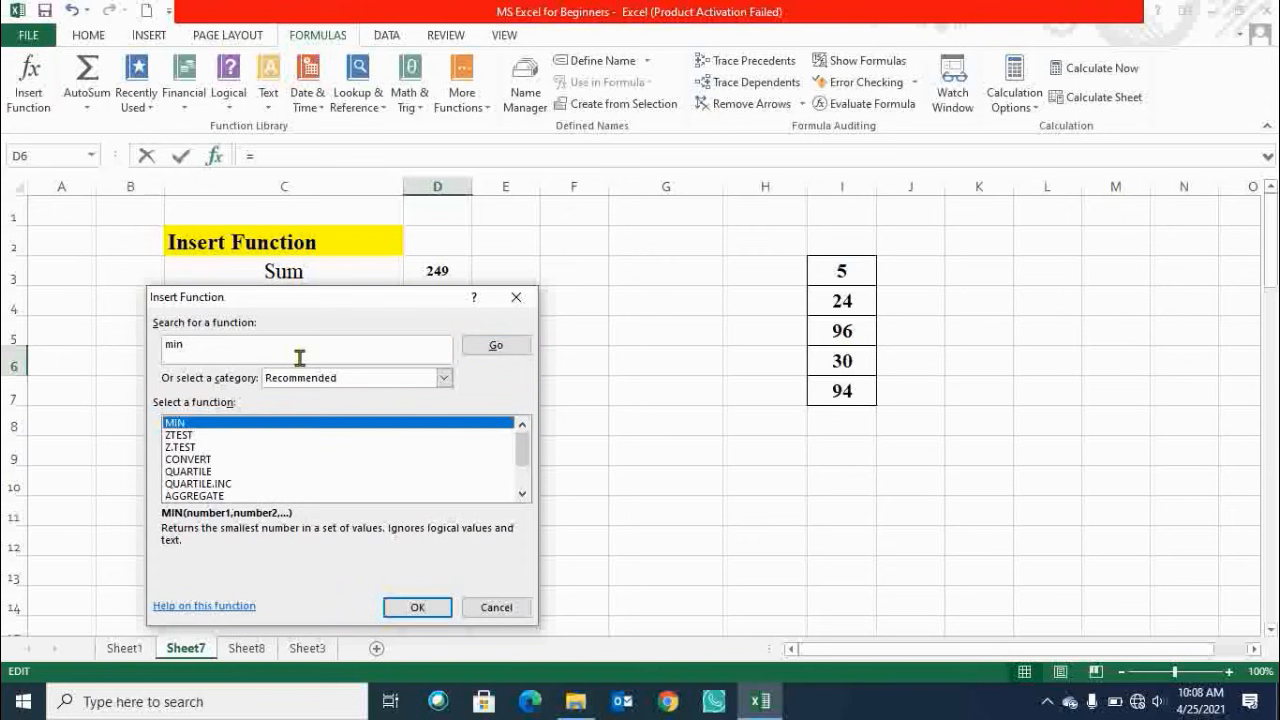
# Choose MIN, set its Number1 argument to I3:I7 and confirm the formula in D6.
pyautogui.press('Return')
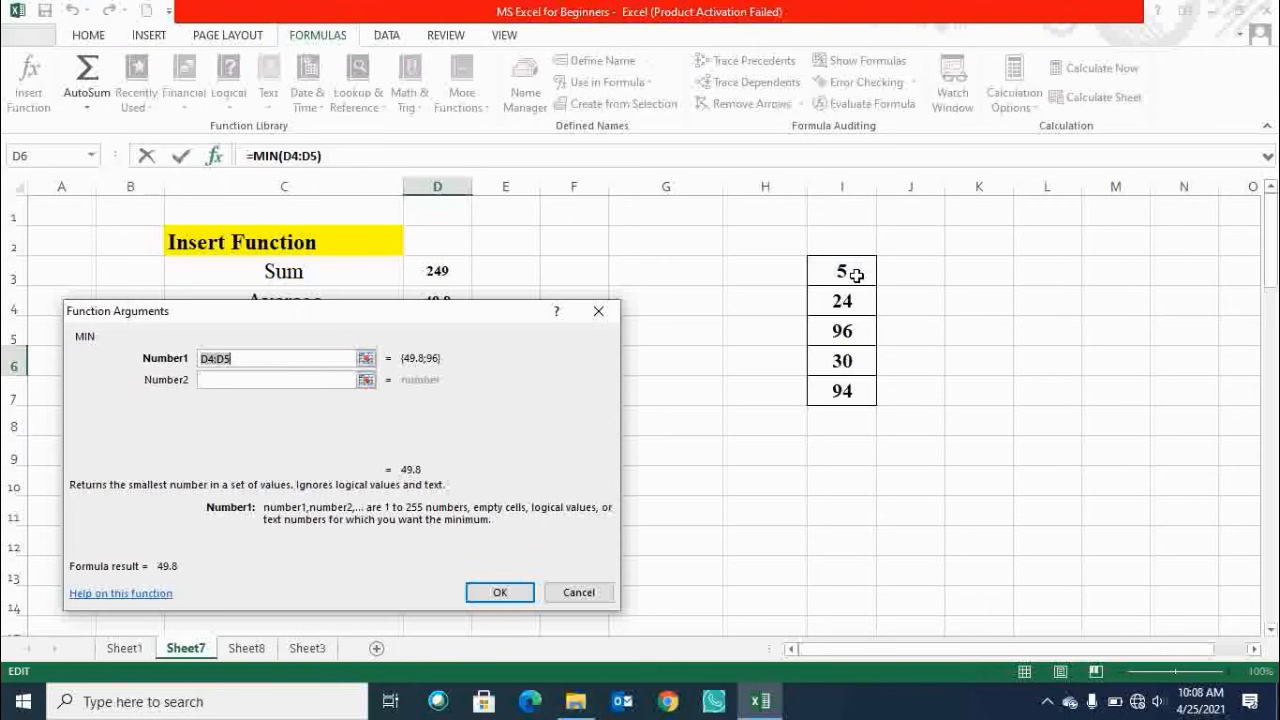
pyautogui.moveTo(853, 272); pyautogui.dragTo(851, 392)
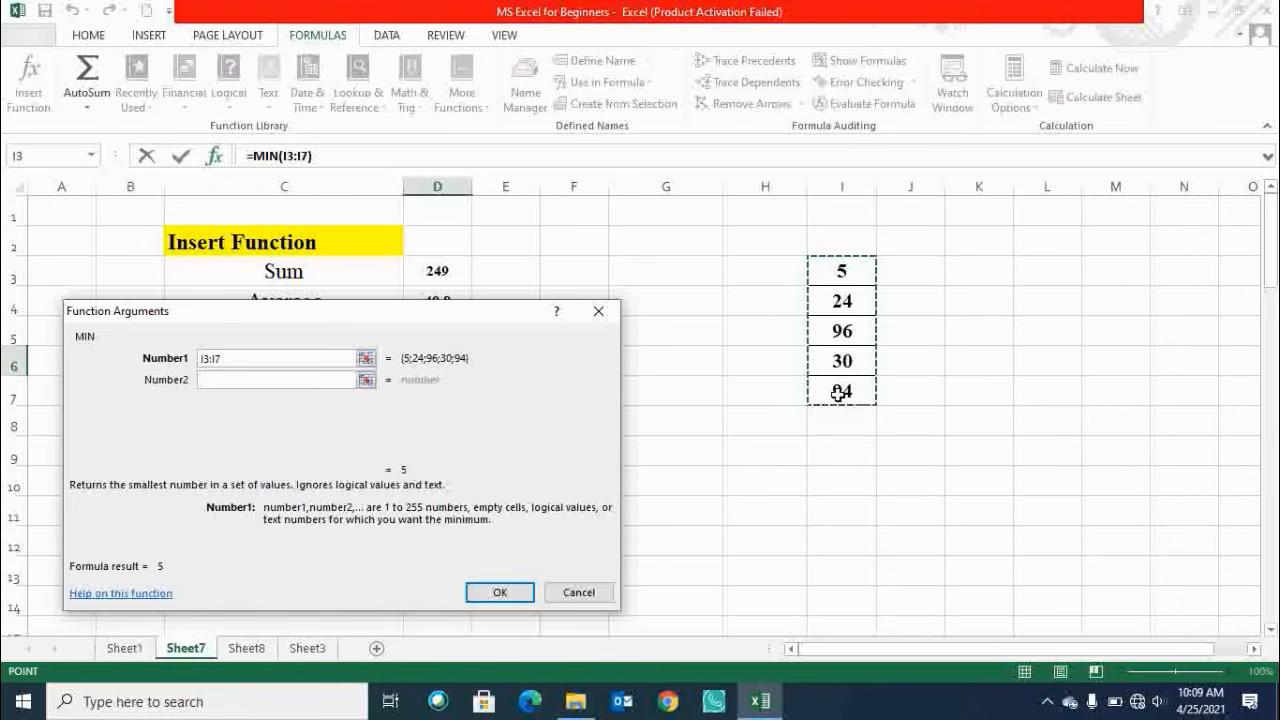
pyautogui.click(493, 592)
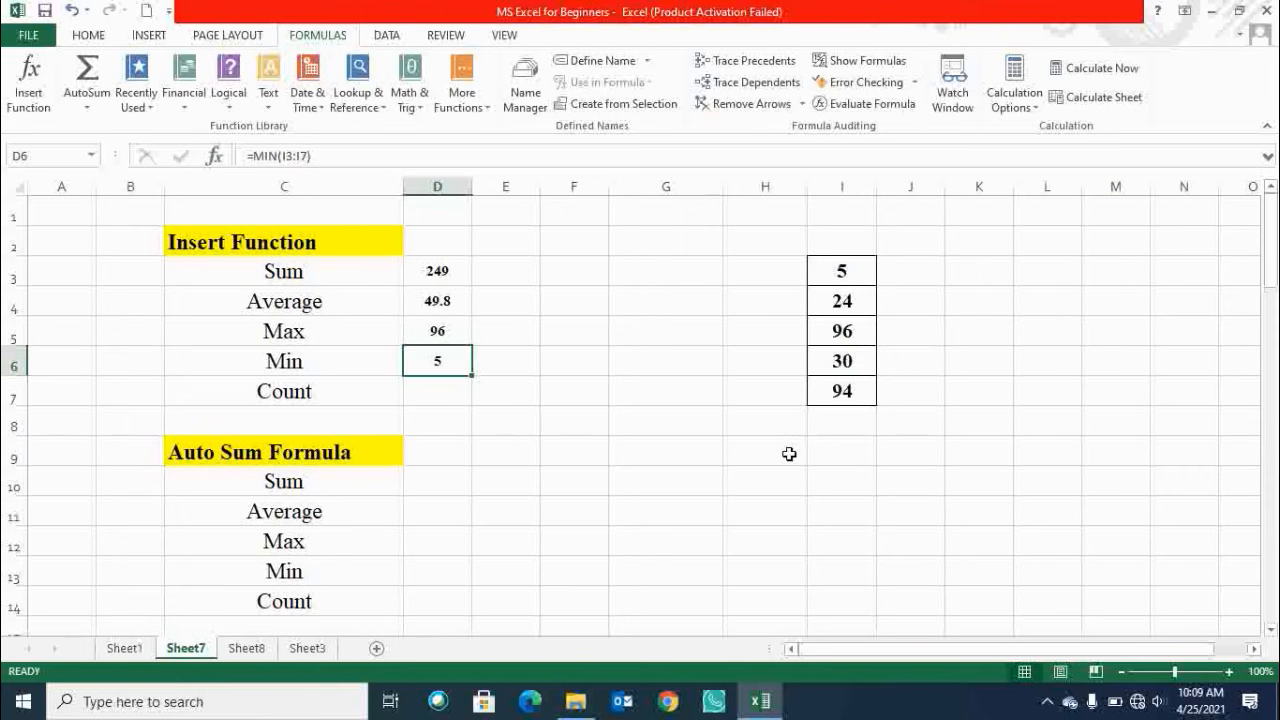
# Review the I3:I7 values and the sheet's lower formula sections below the Insert Function table.
pyautogui.moveTo(837, 268); pyautogui.dragTo(870, 386)
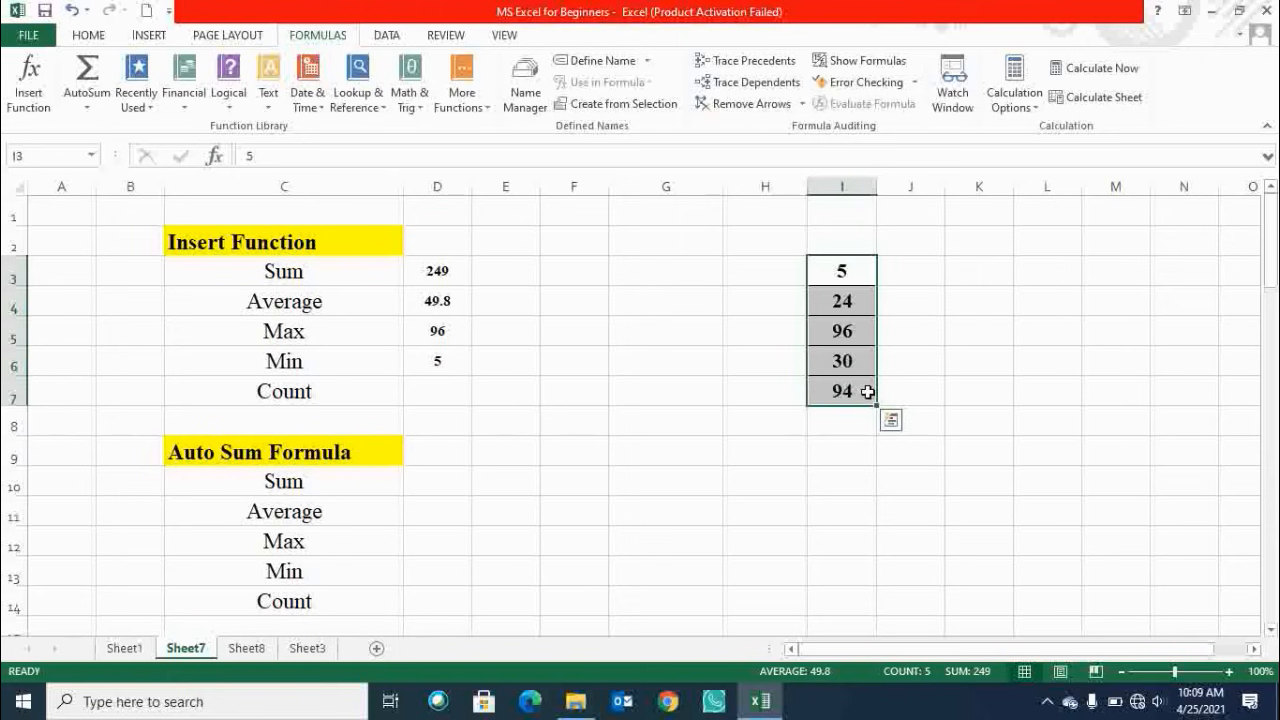
pyautogui.click(837, 268)
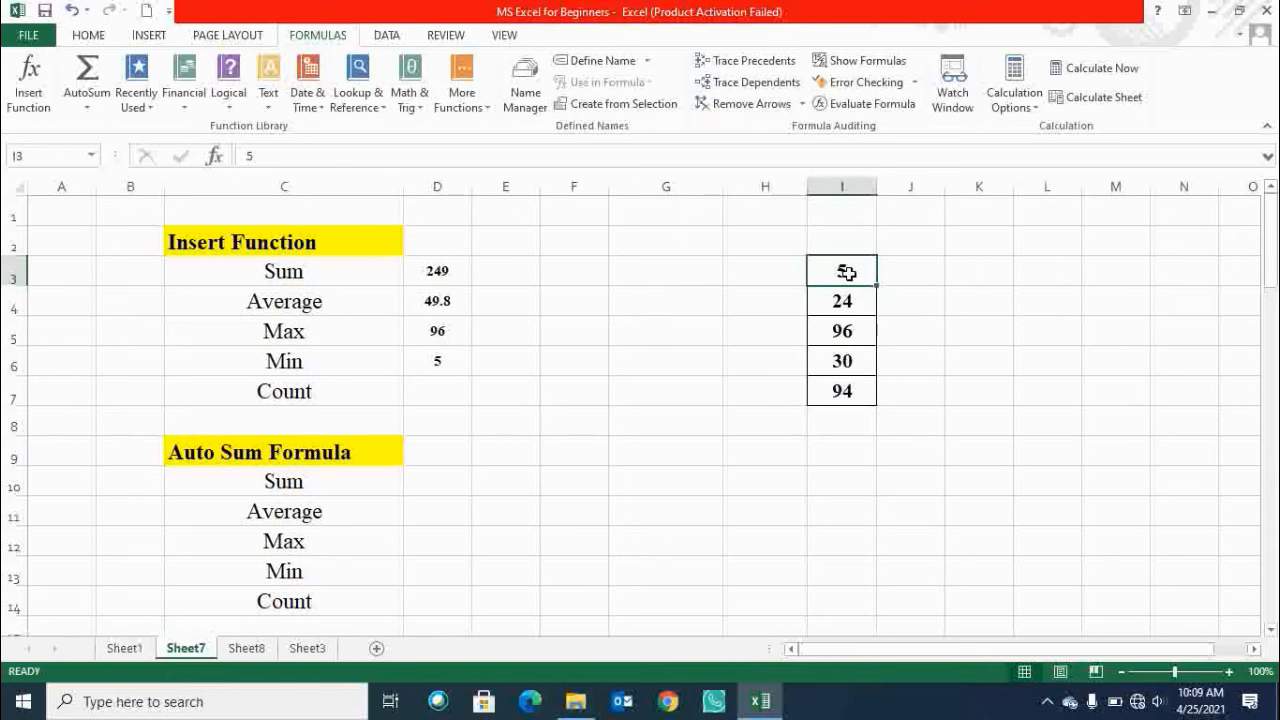
pyautogui.click(427, 390)
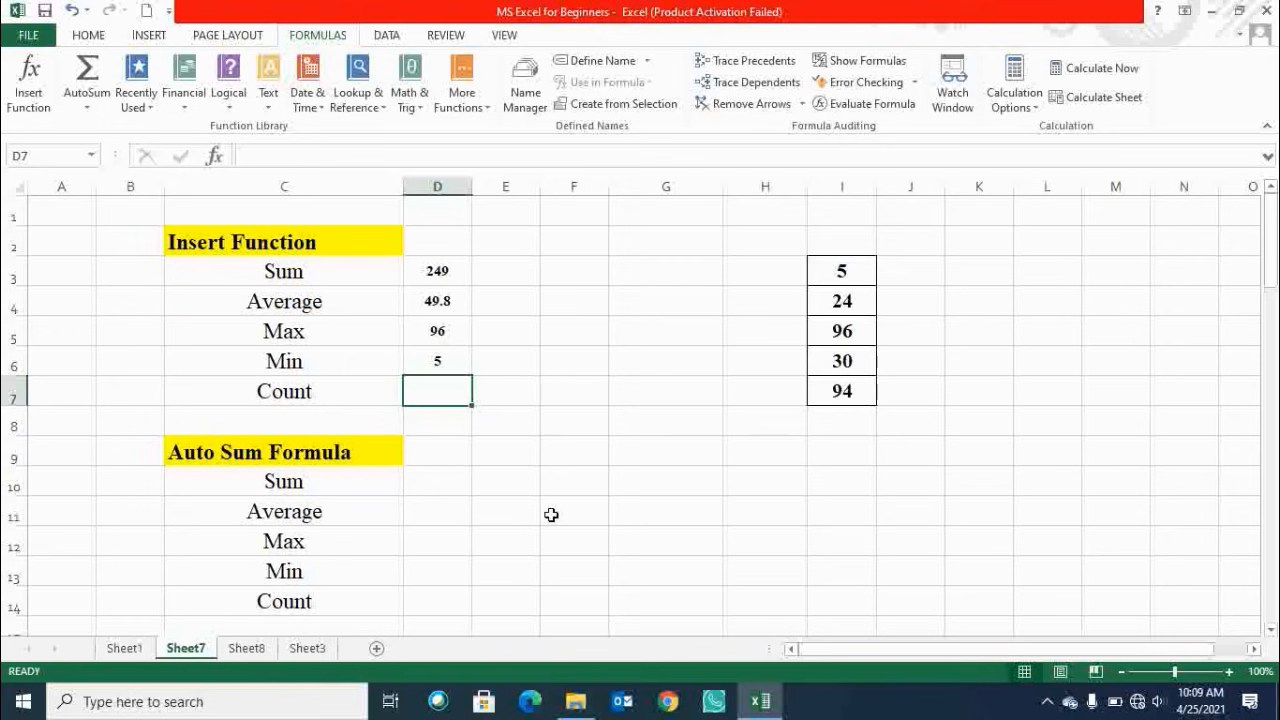
pyautogui.scroll(-9, 551, 514)
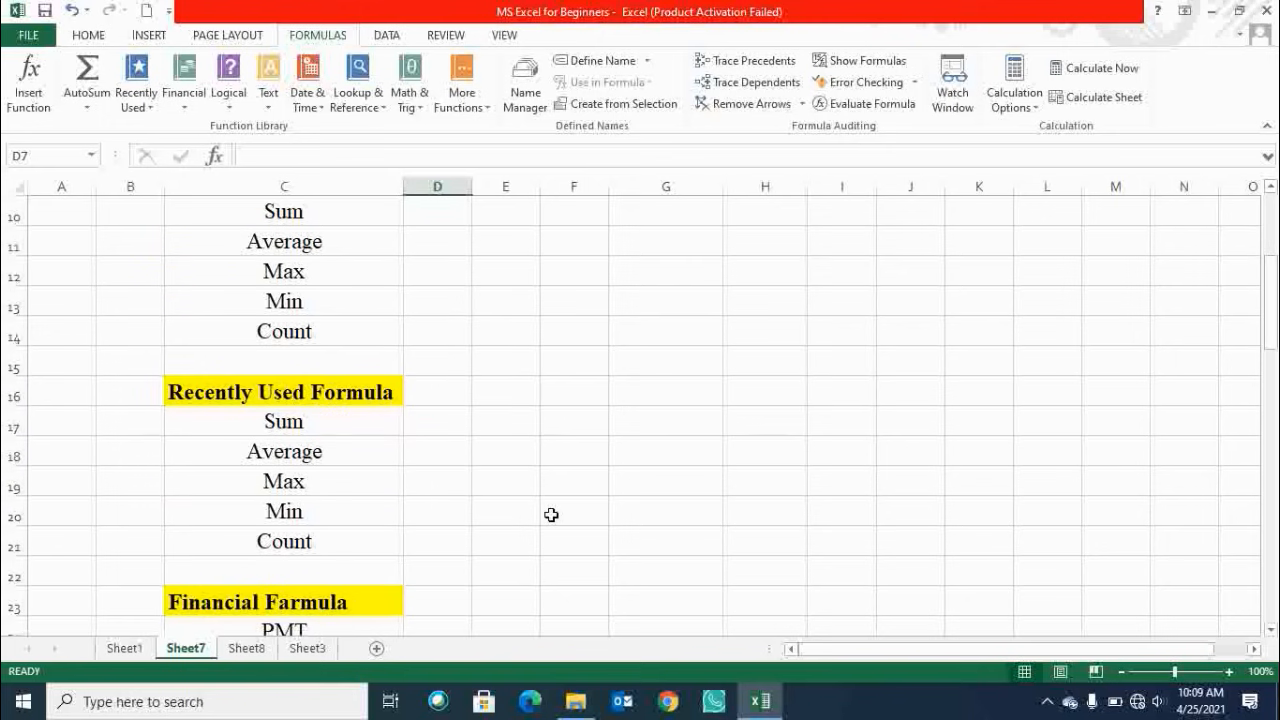
# Review the sheet's lower formula sections and the values in cells I3 through I7.
pyautogui.scroll(-9, 551, 514)
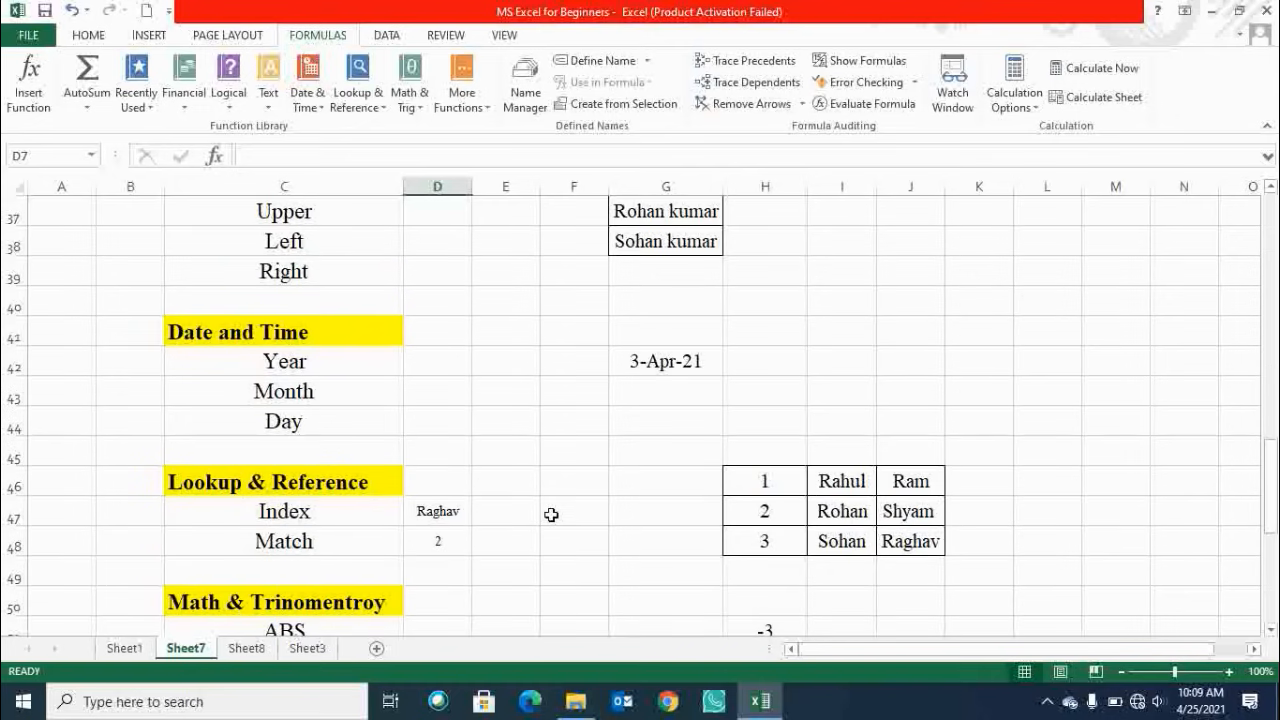
pyautogui.click(278, 268)
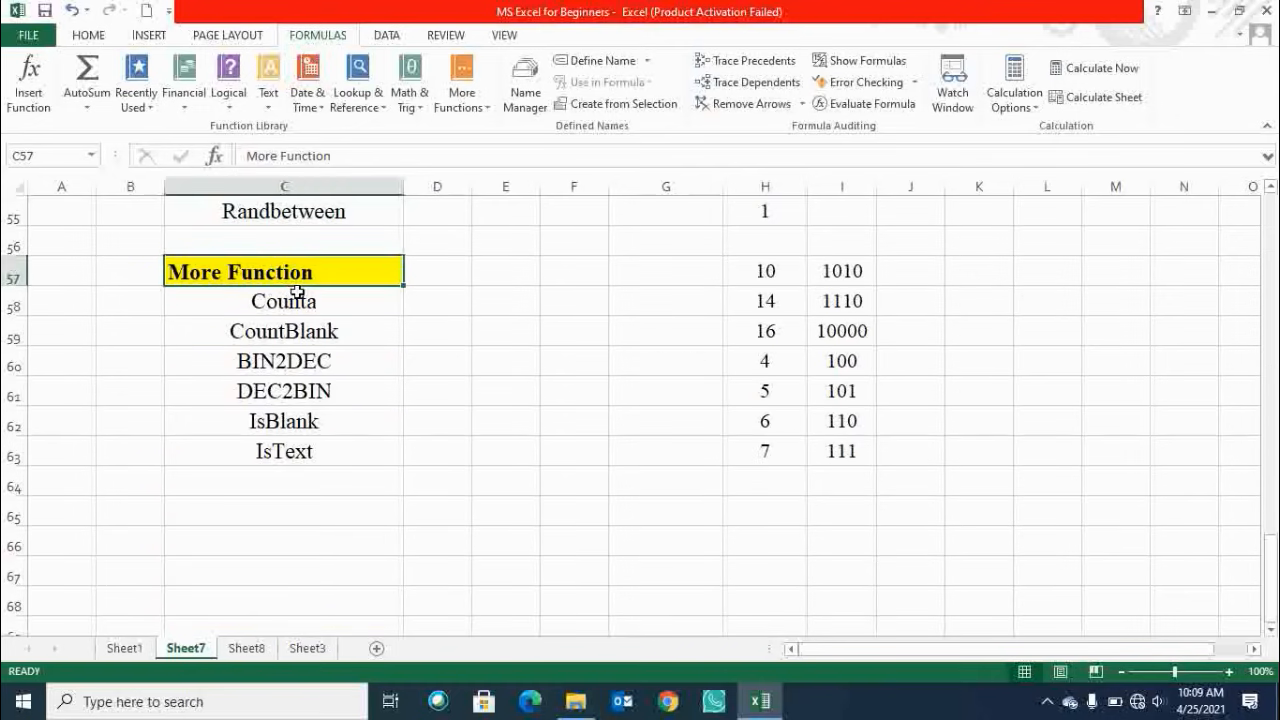
pyautogui.click(294, 297)
pyautogui.scroll(8, 645, 432)
pyautogui.scroll(10, 645, 432)
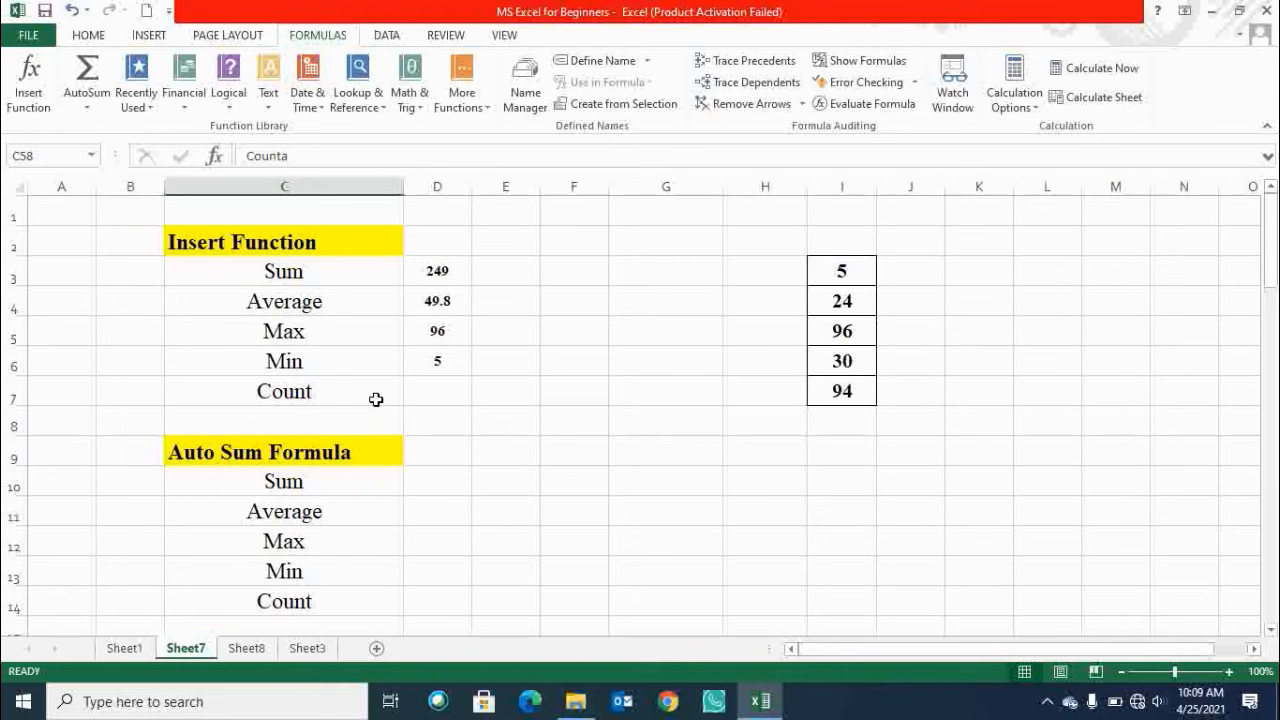
pyautogui.click(409, 394)
pyautogui.click(357, 384)
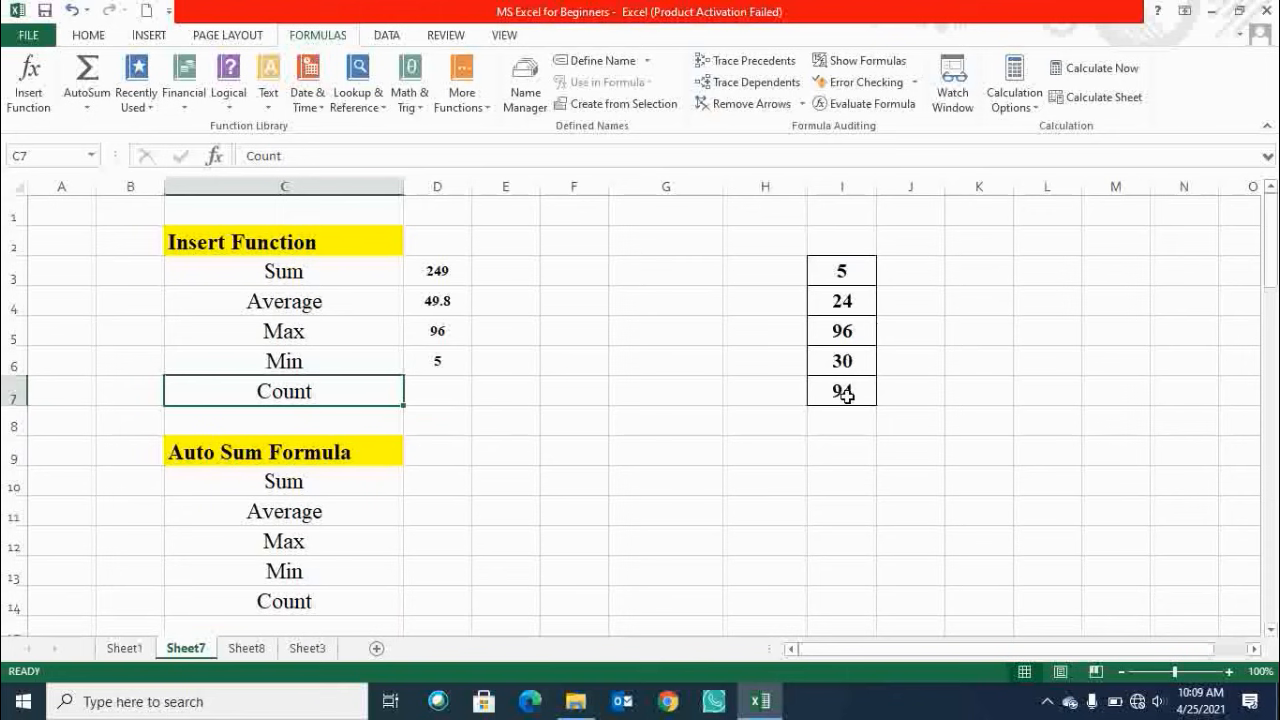
pyautogui.moveTo(845, 393); pyautogui.dragTo(843, 270)
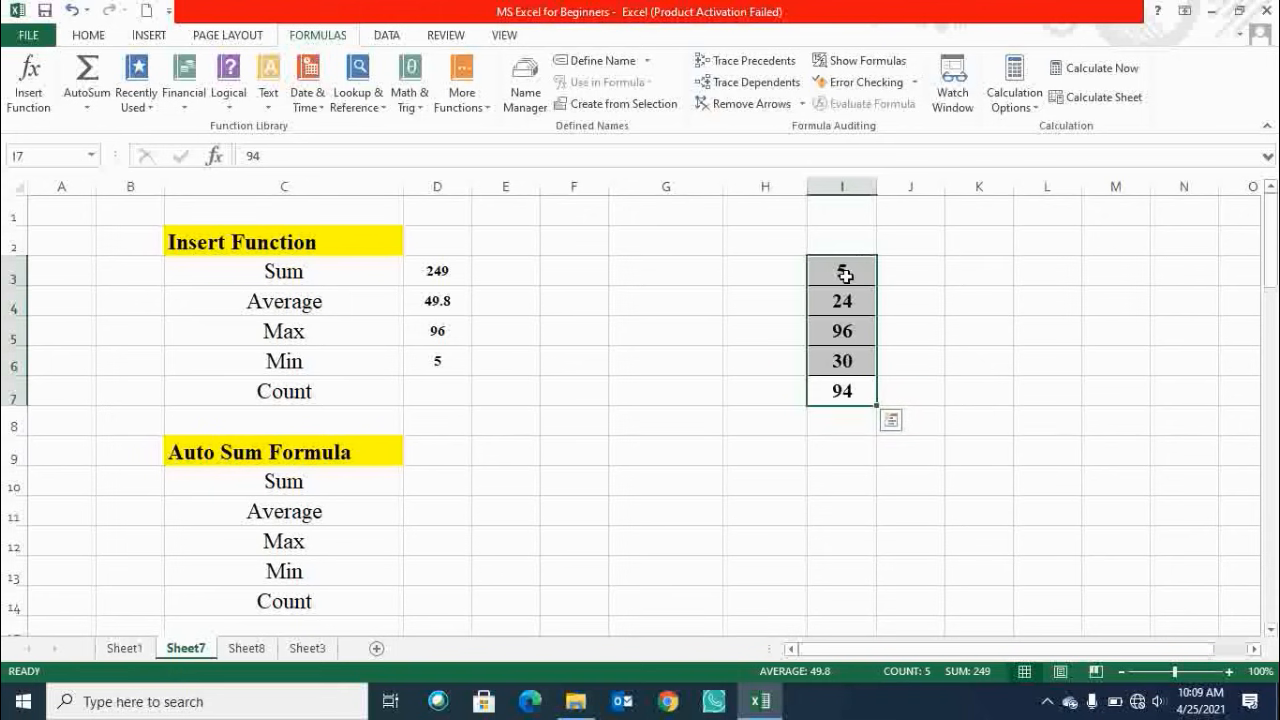
pyautogui.moveTo(846, 266); pyautogui.dragTo(846, 395)
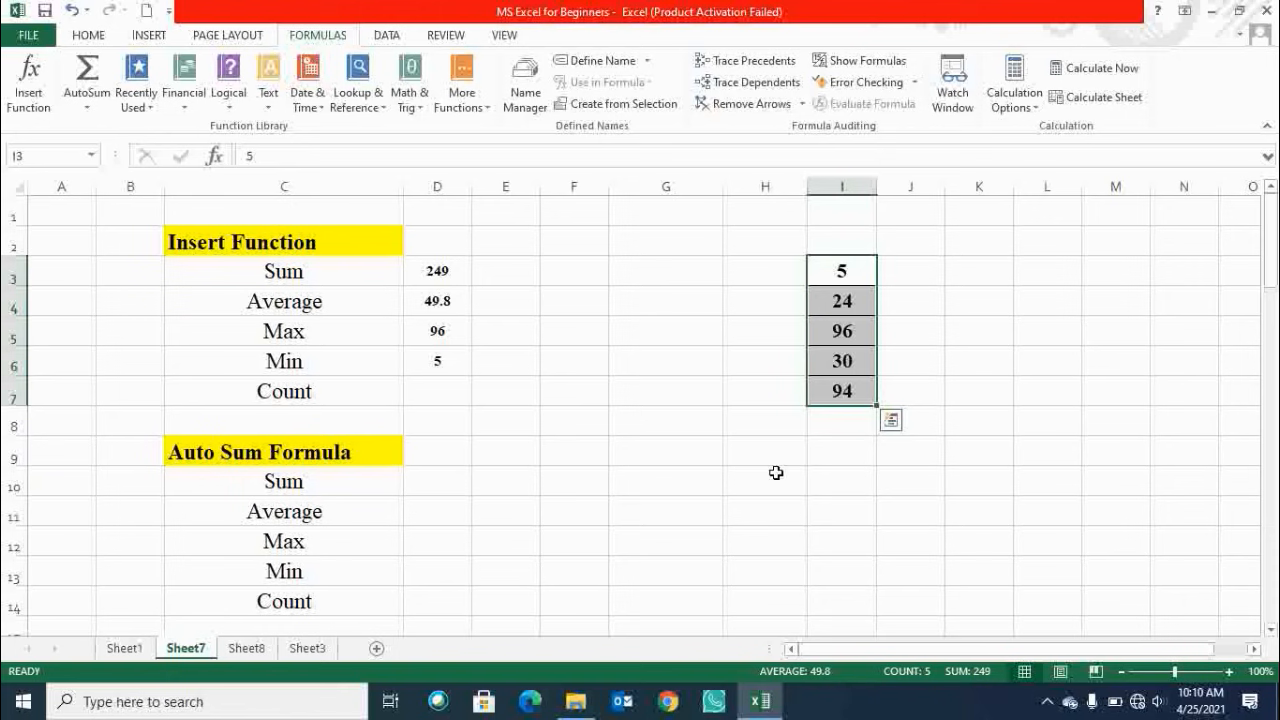
# Insert a COUNT function in D7 through an Insert Function search for count, with Value1 set to I3:I7.
pyautogui.click(438, 397)
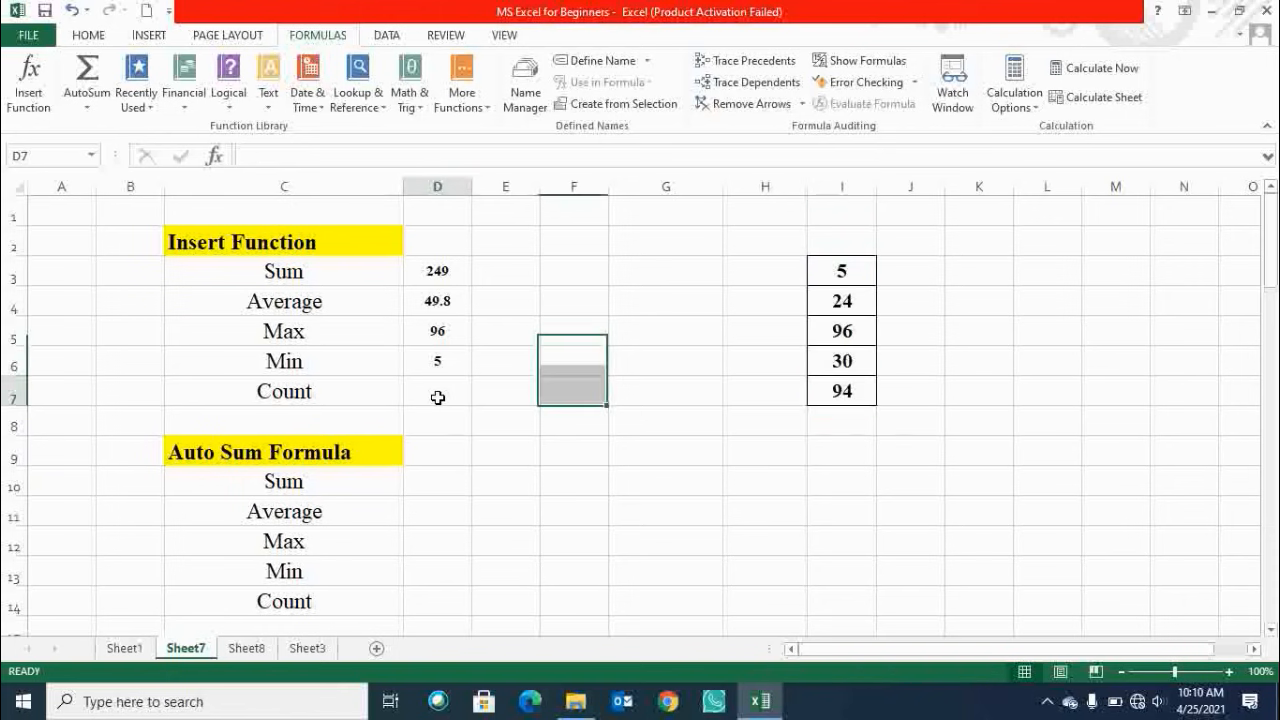
pyautogui.click(29, 85)
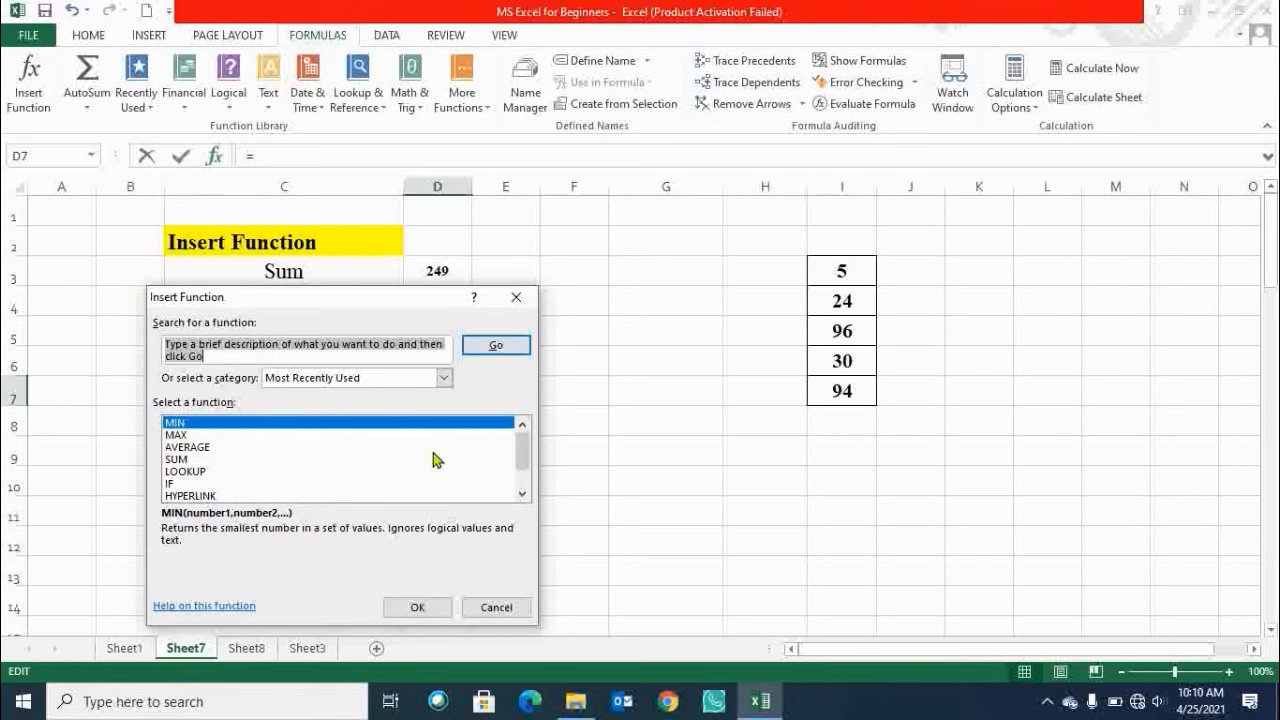
pyautogui.write('d')
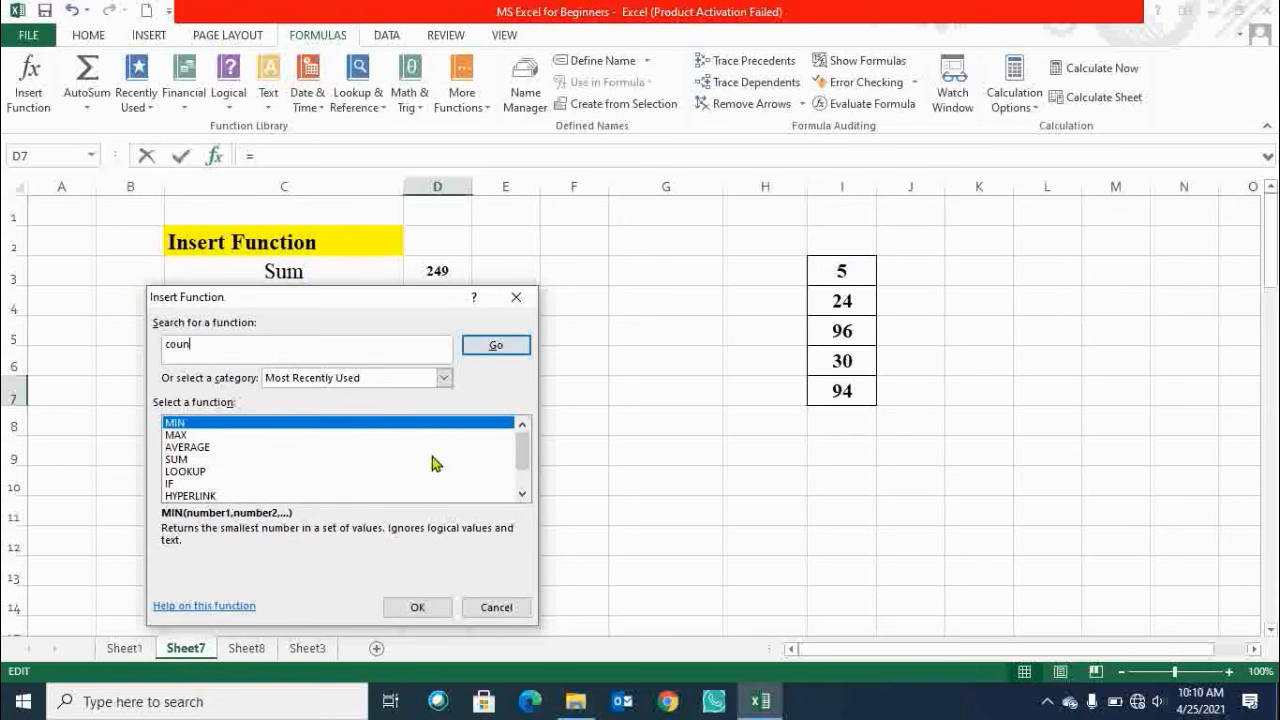
pyautogui.press('Return')
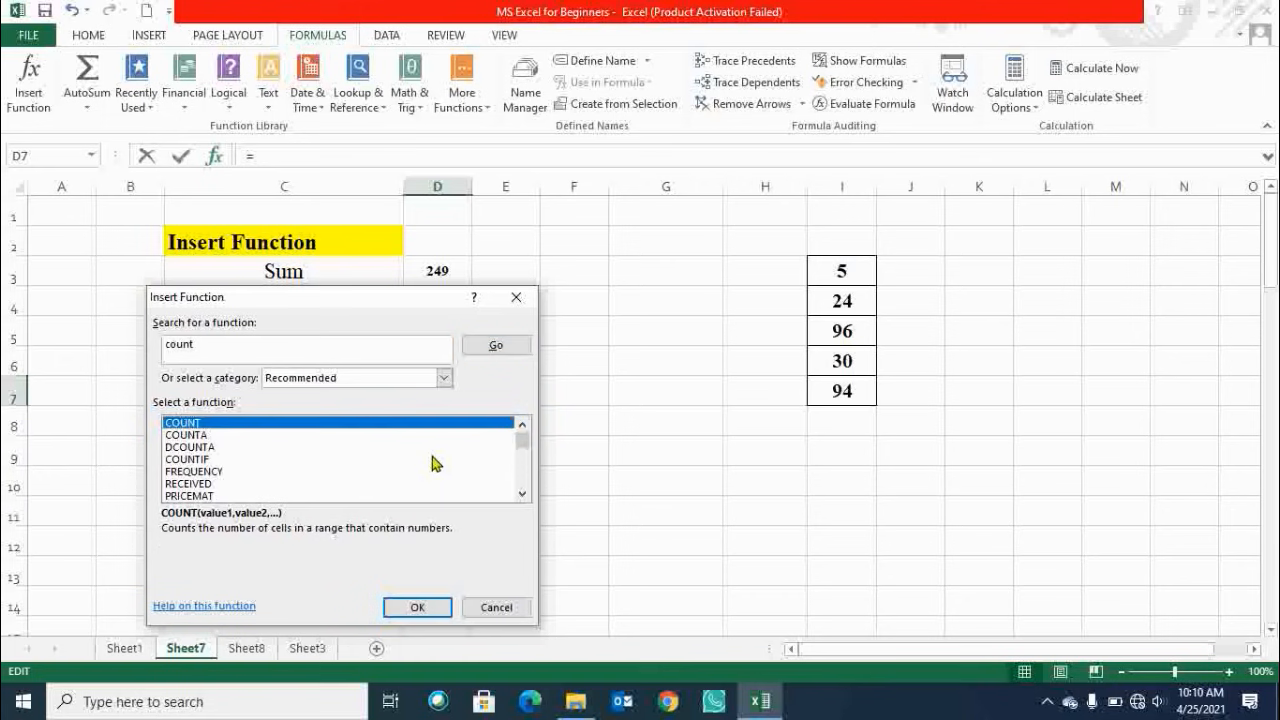
pyautogui.press('Return')
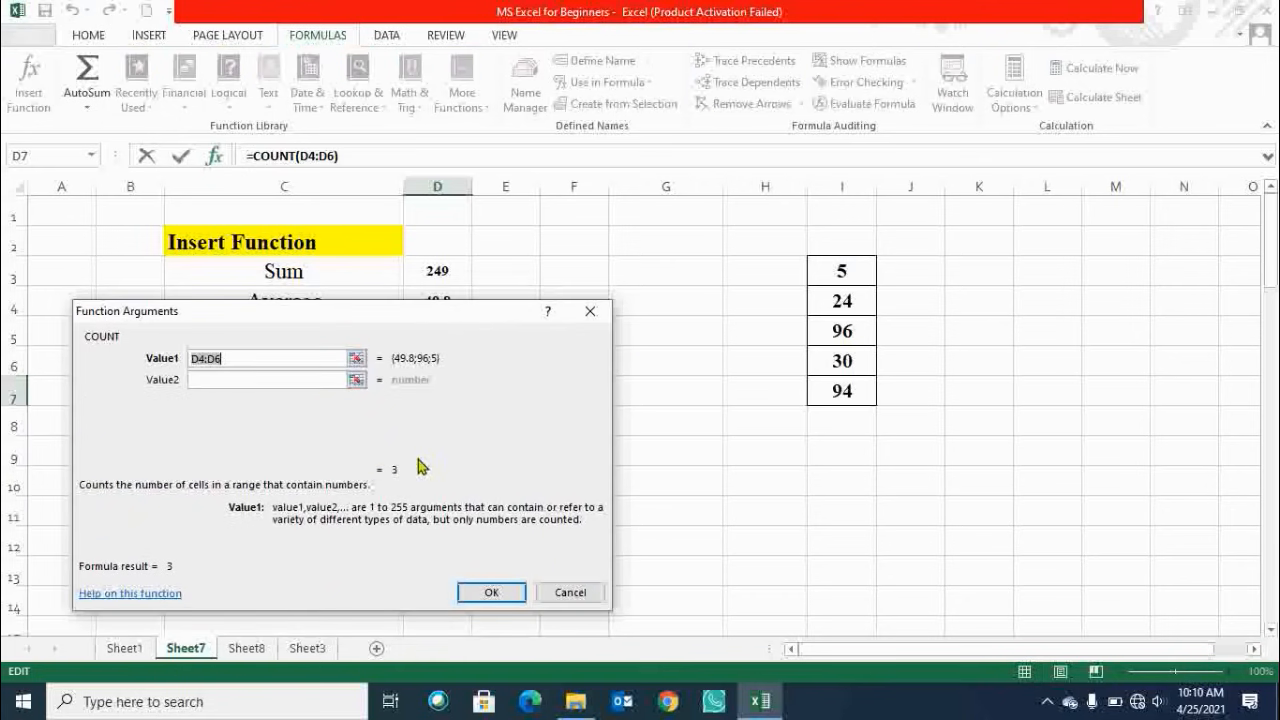
pyautogui.moveTo(845, 271); pyautogui.dragTo(863, 402)
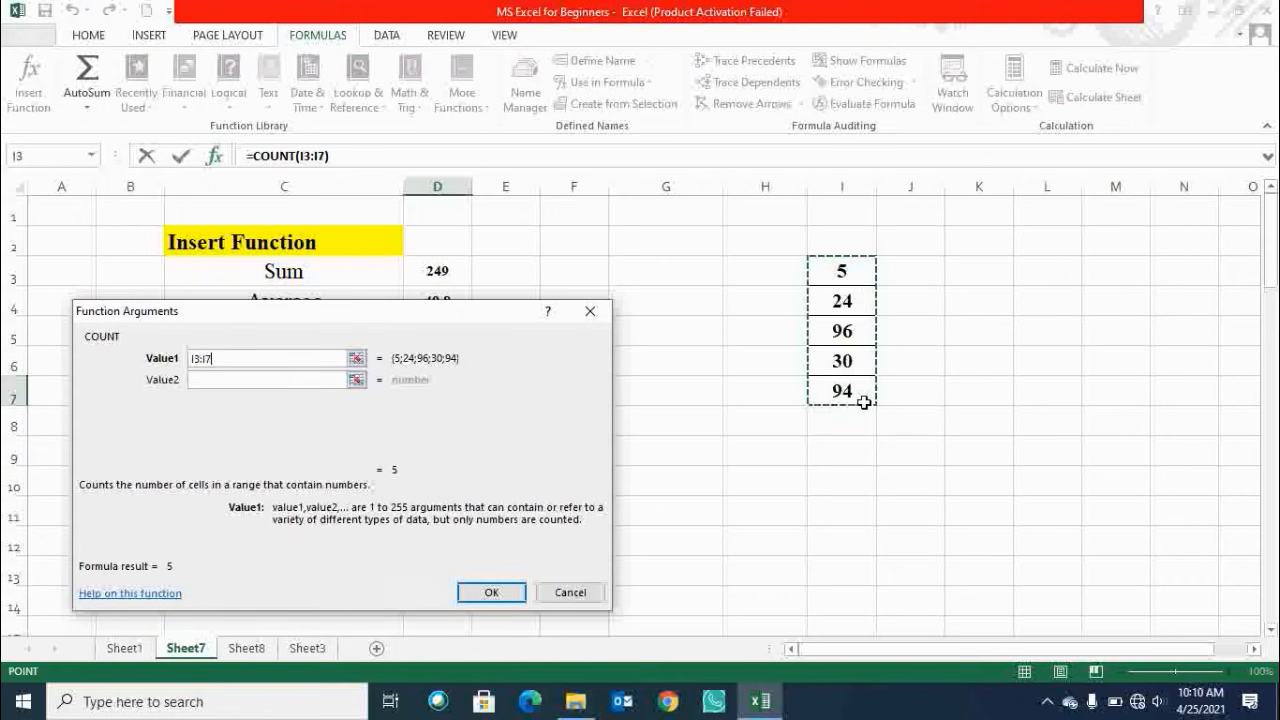
pyautogui.click(508, 593)
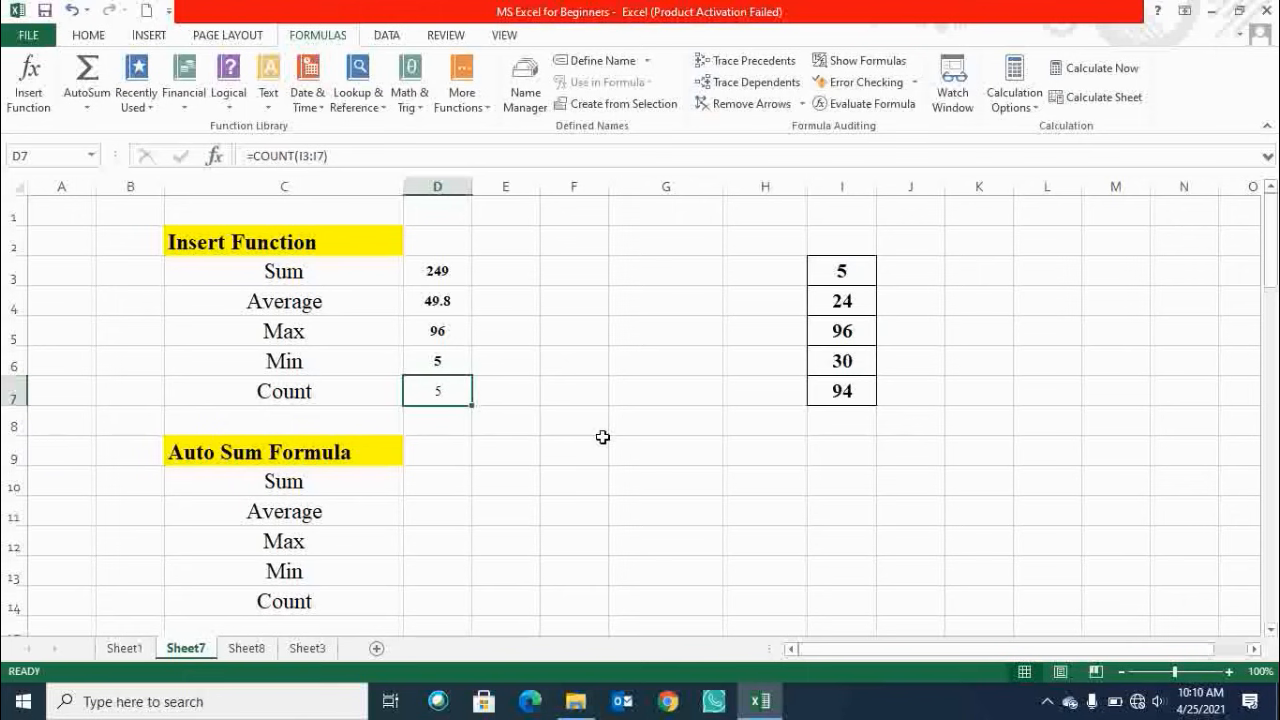
# Enlarge the font of column D by three size increments on the Home ribbon.
pyautogui.click(822, 386)
pyautogui.click(834, 360)
pyautogui.click(836, 330)
pyautogui.click(836, 300)
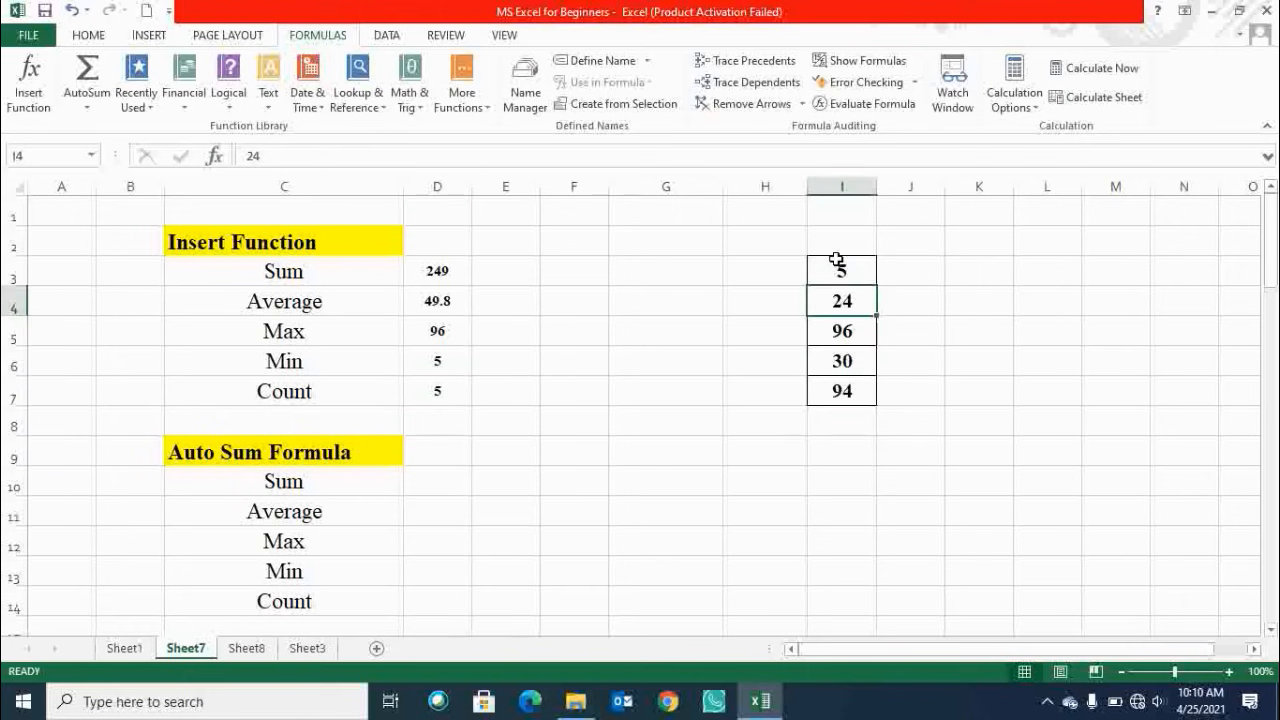
pyautogui.click(836, 268)
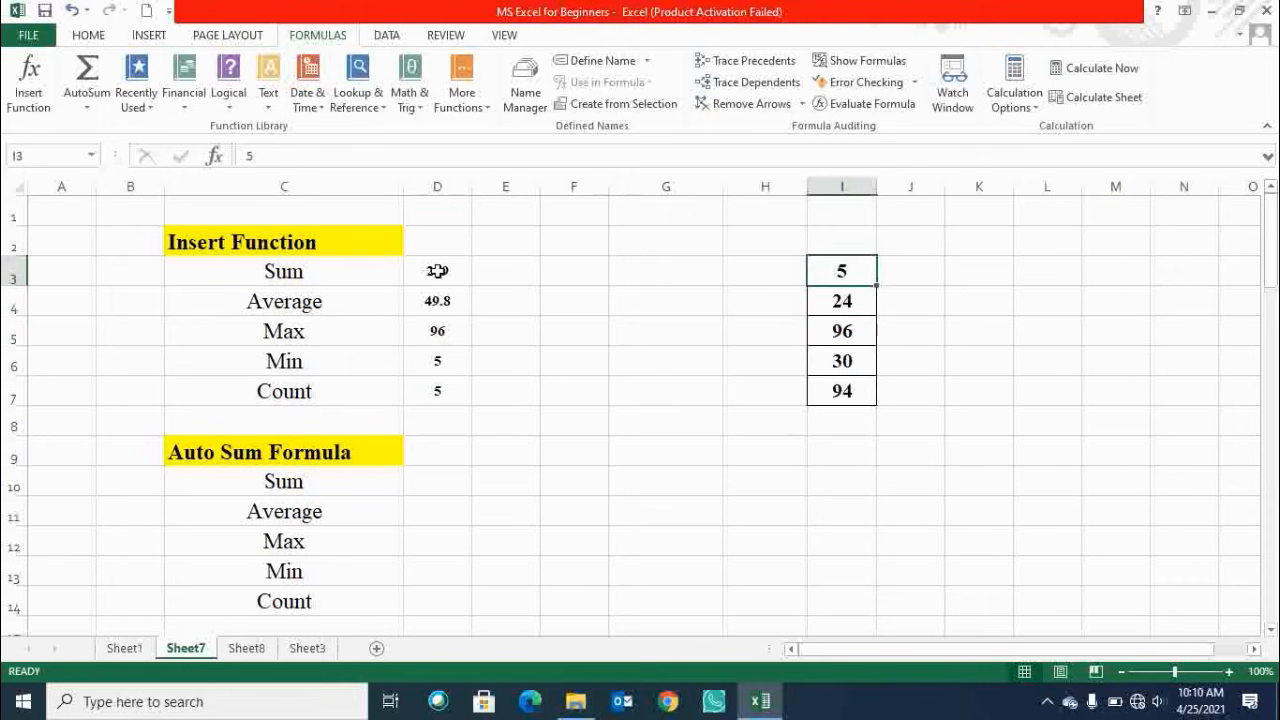
pyautogui.click(434, 186)
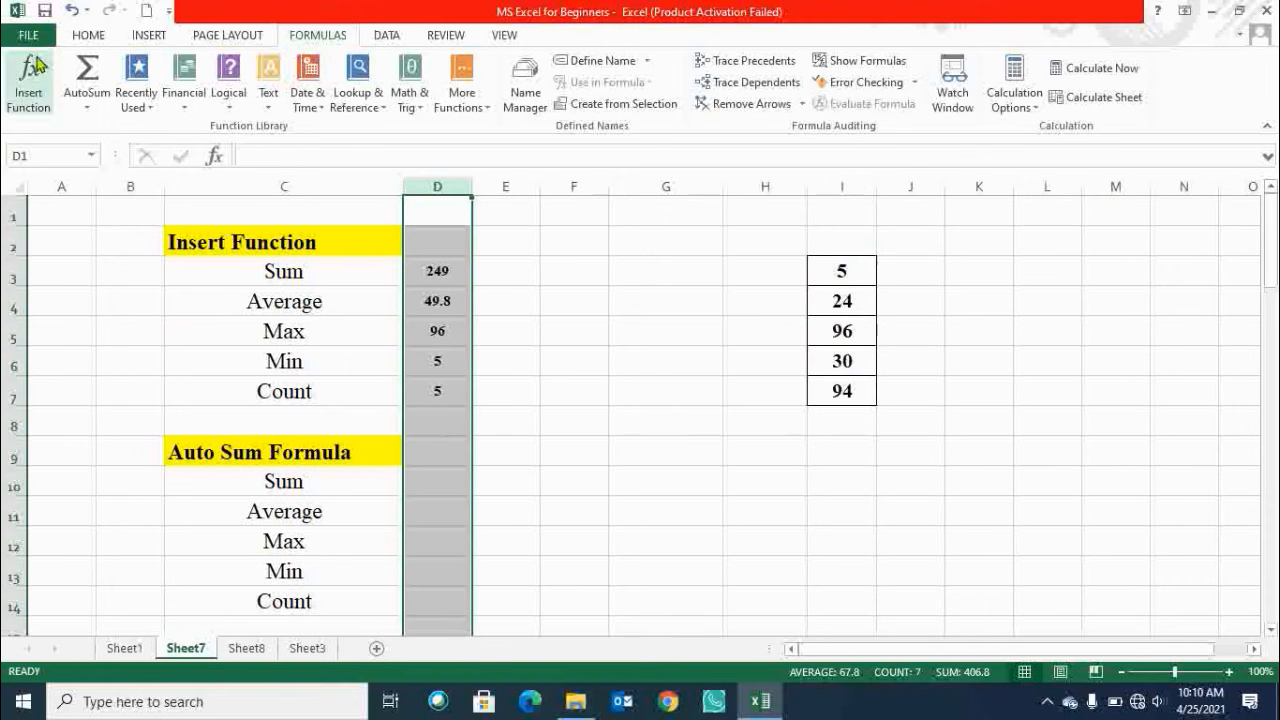
pyautogui.click(86, 35)
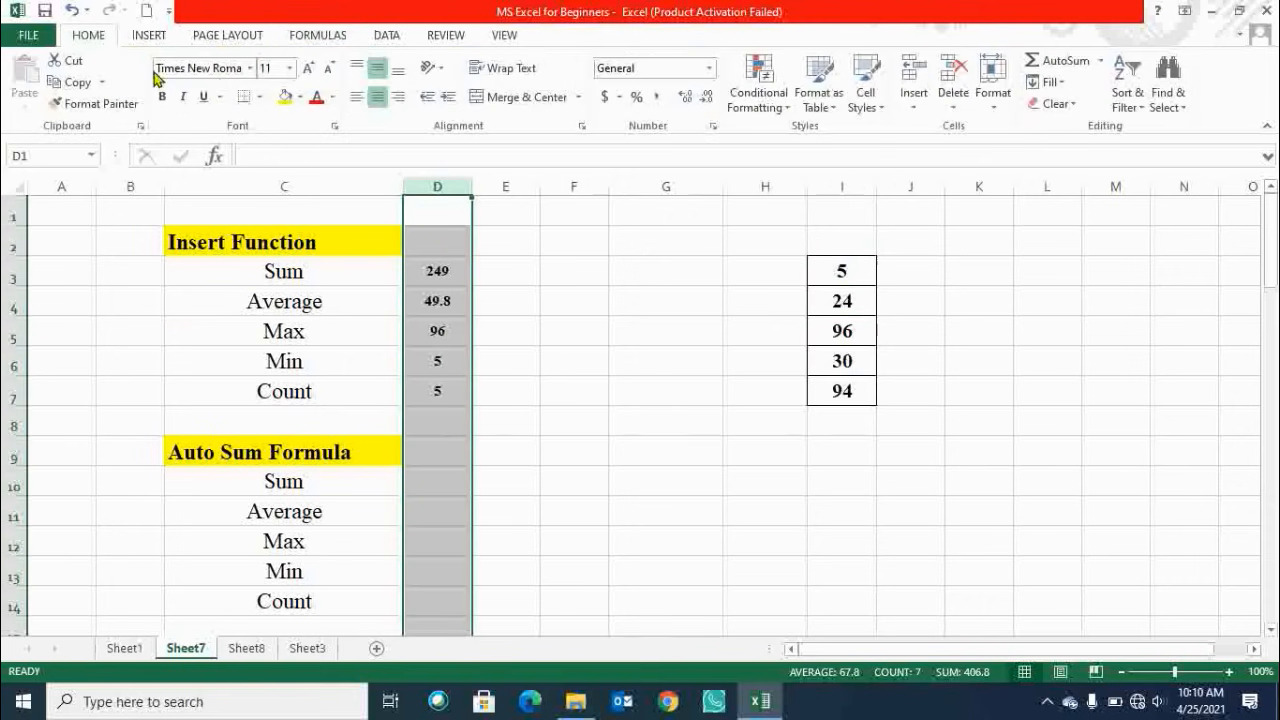
pyautogui.click(307, 68)
pyautogui.click(307, 68)
pyautogui.click(307, 68)
pyautogui.click(307, 68)
pyautogui.click(576, 310)
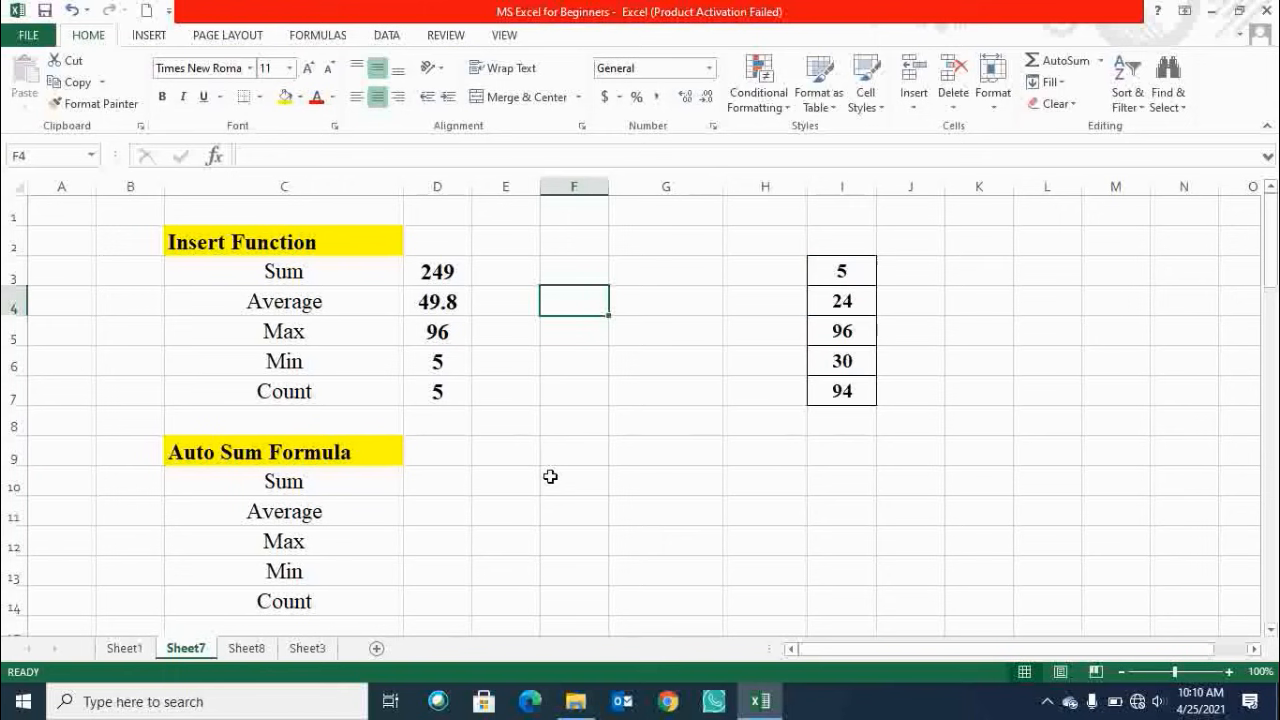
pyautogui.click(260, 452)
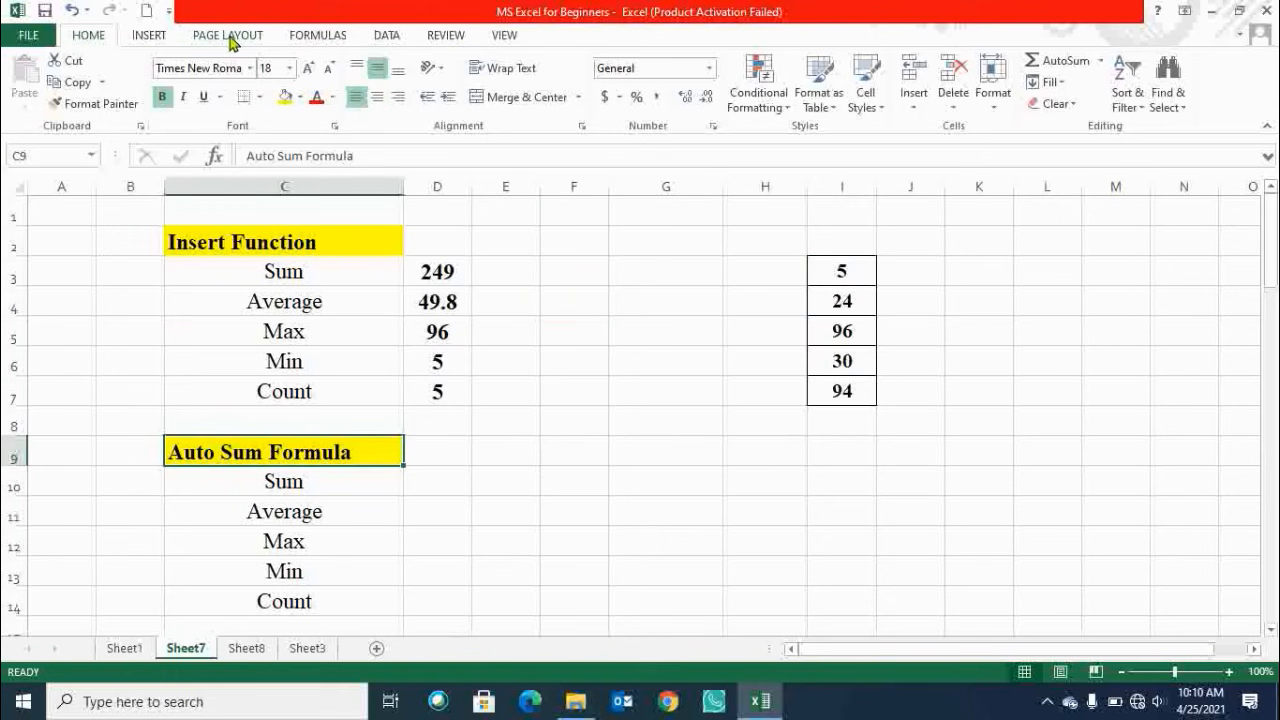
pyautogui.click(290, 40)
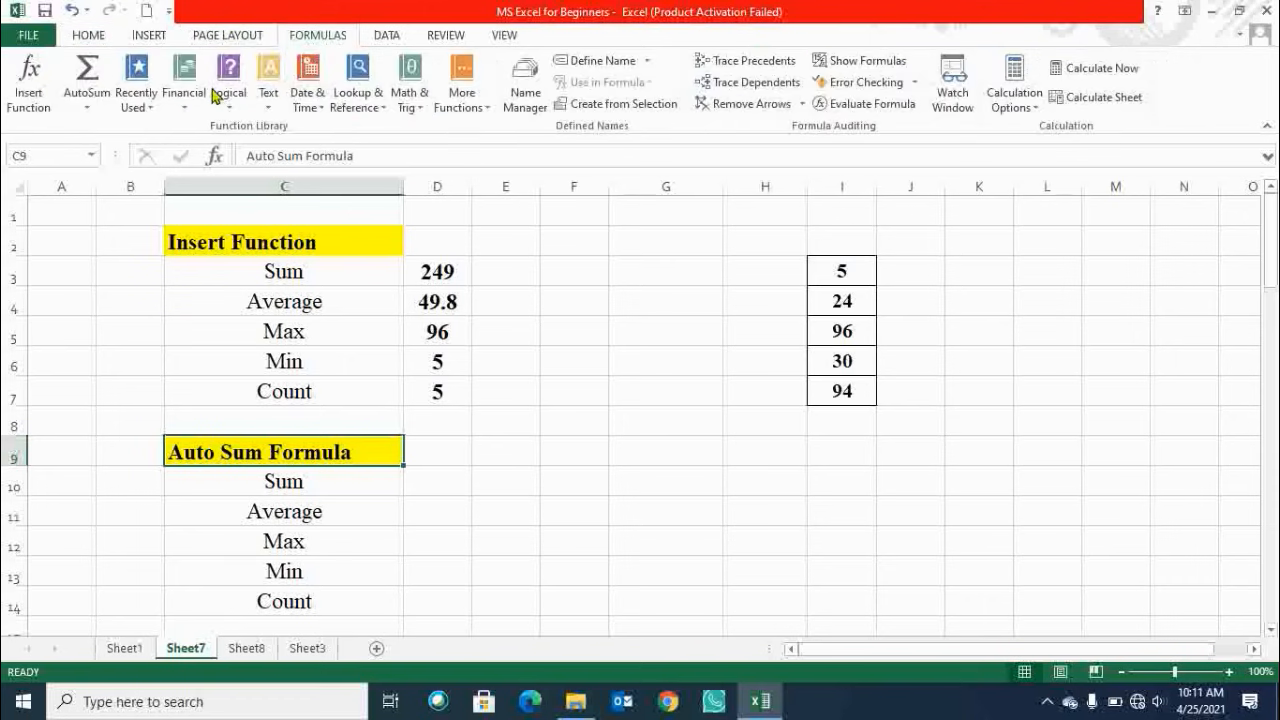
pyautogui.click(88, 108)
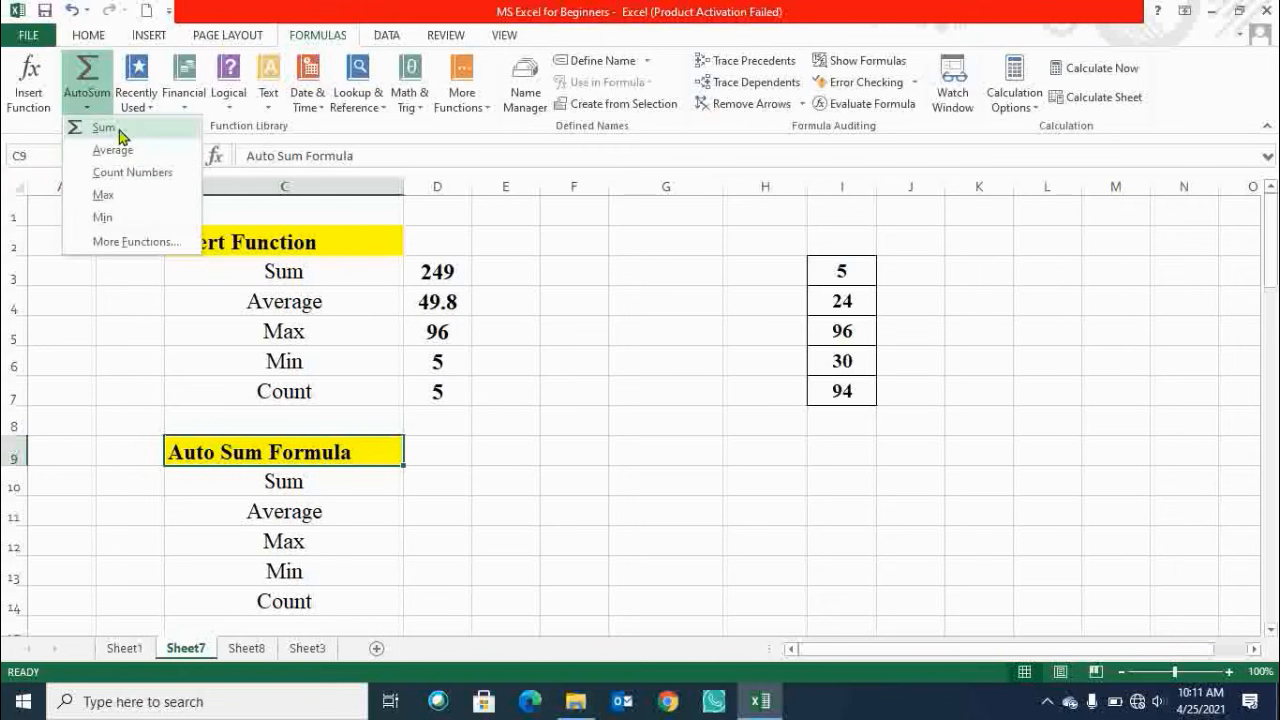
pyautogui.click(415, 482)
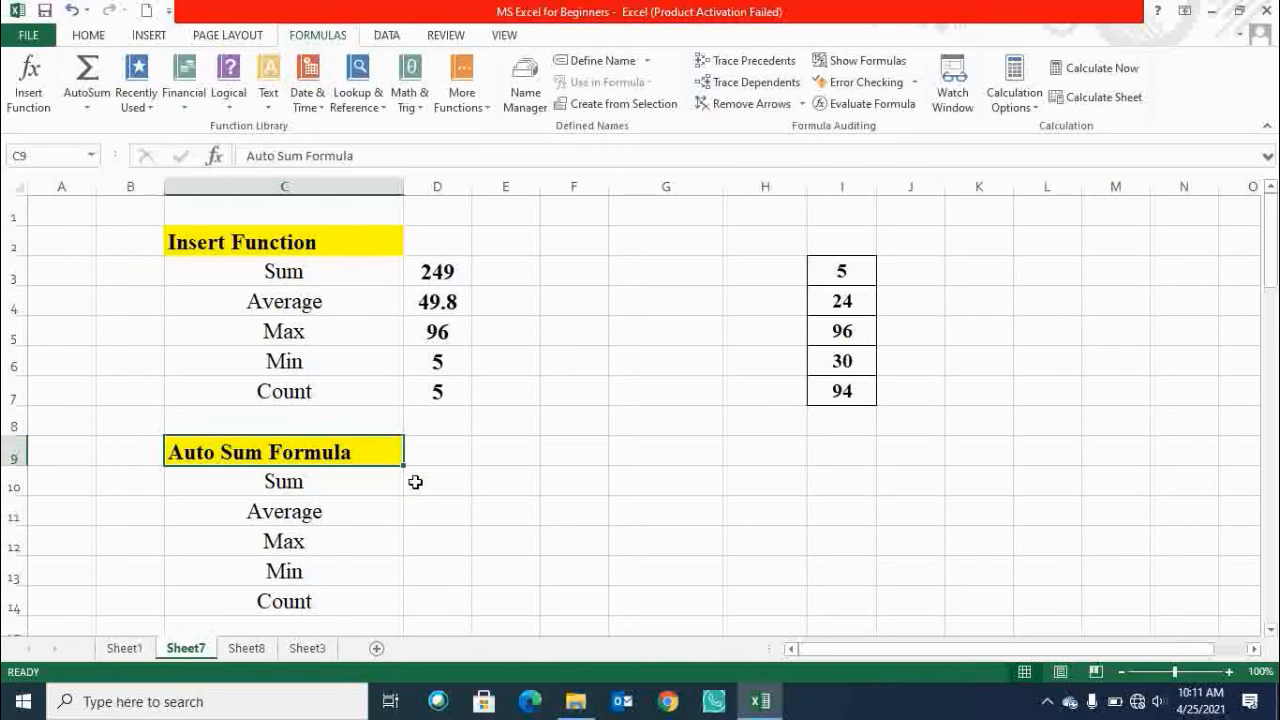
pyautogui.click(415, 482)
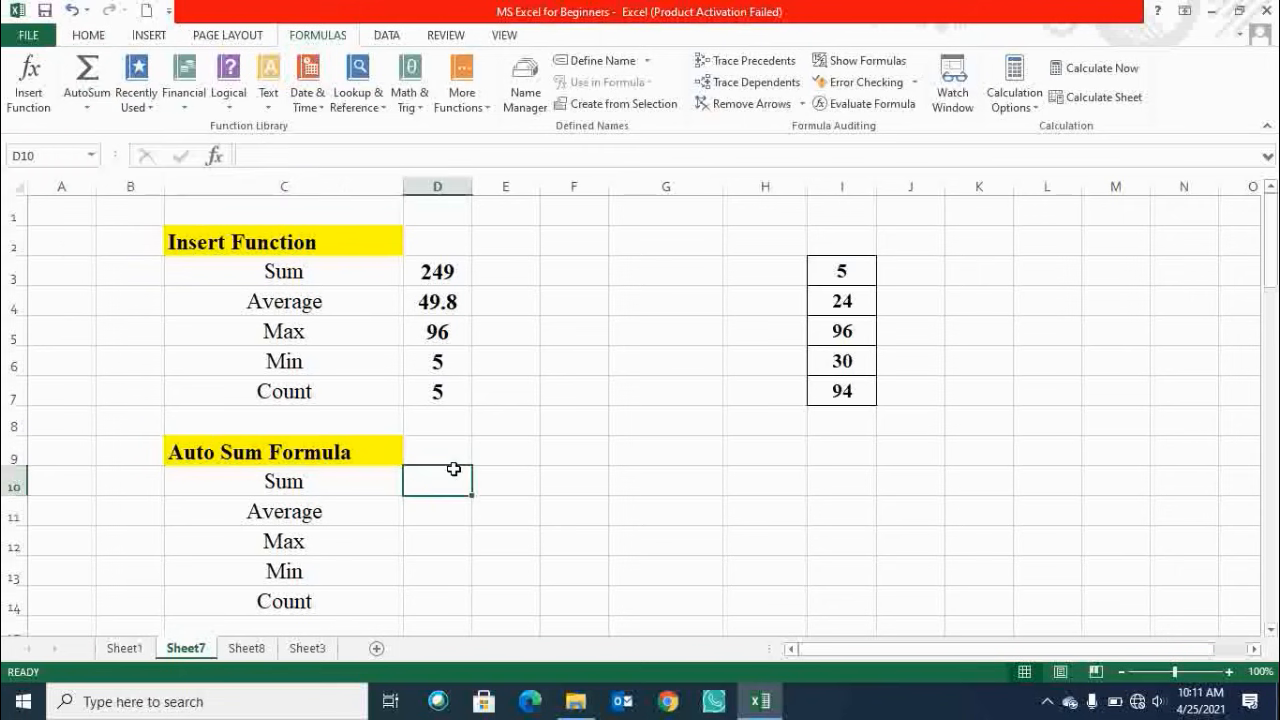
pyautogui.click(88, 108)
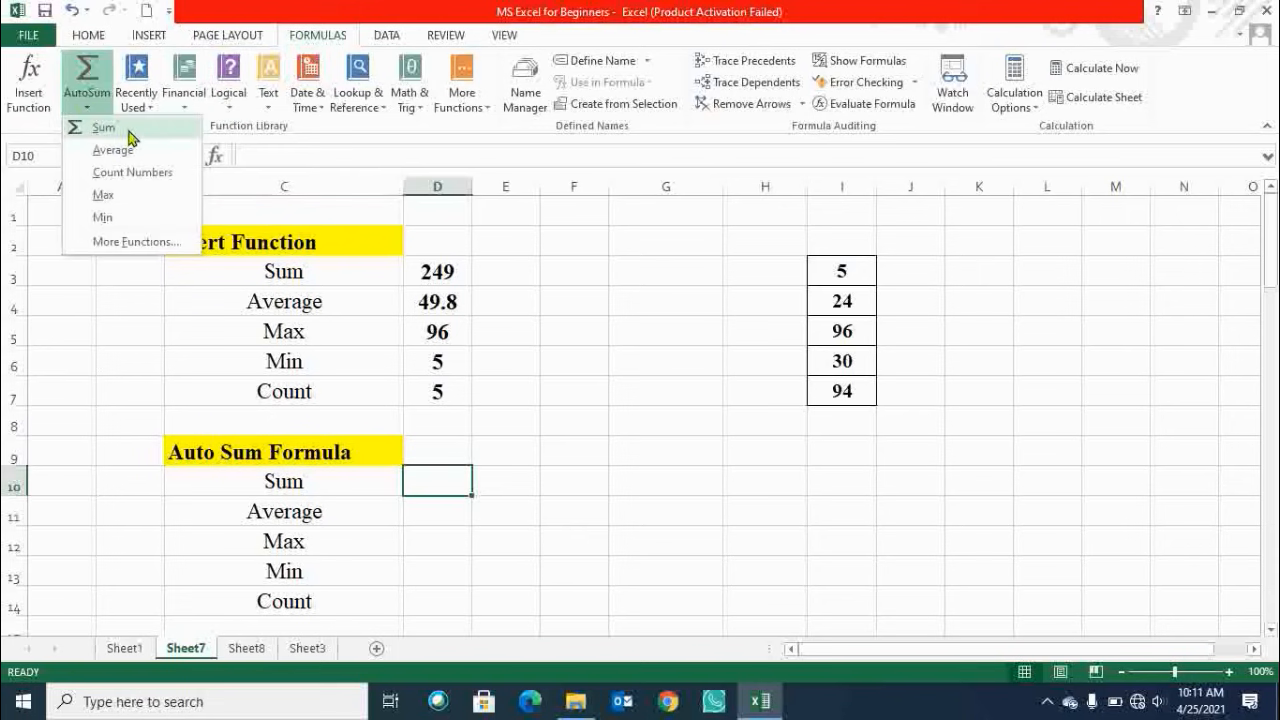
pyautogui.click(130, 137)
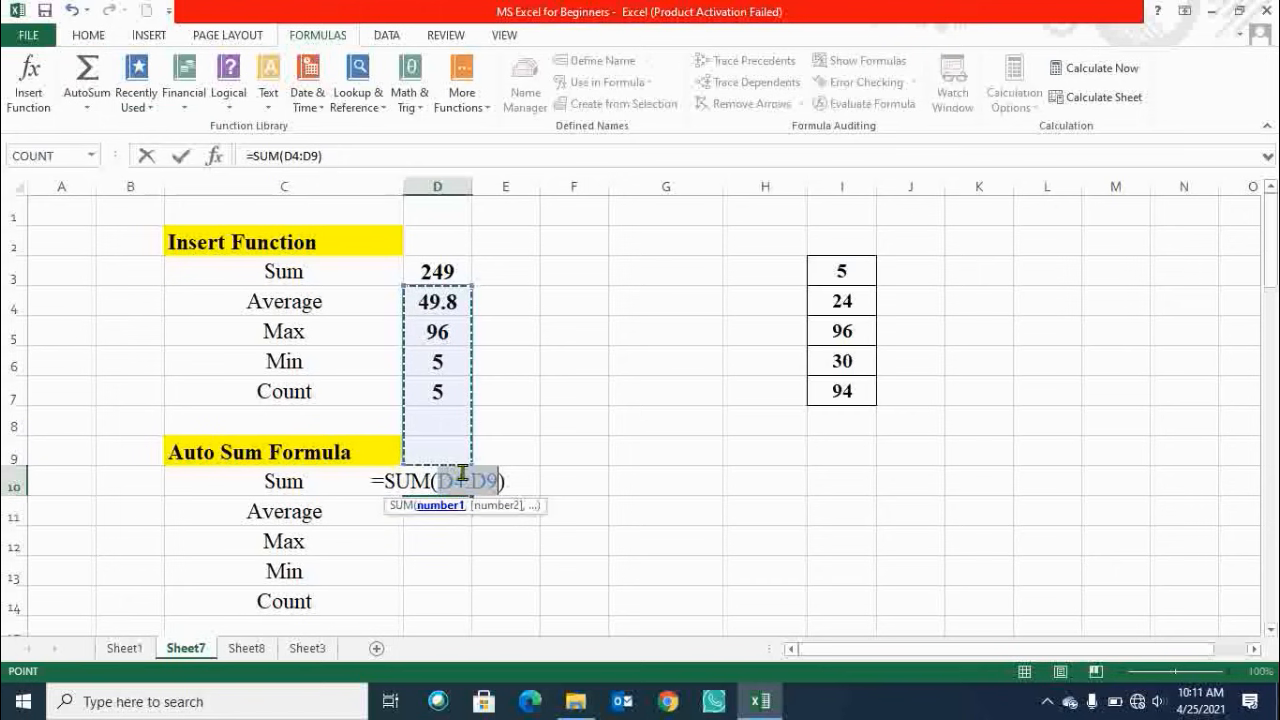
pyautogui.press('Escape')
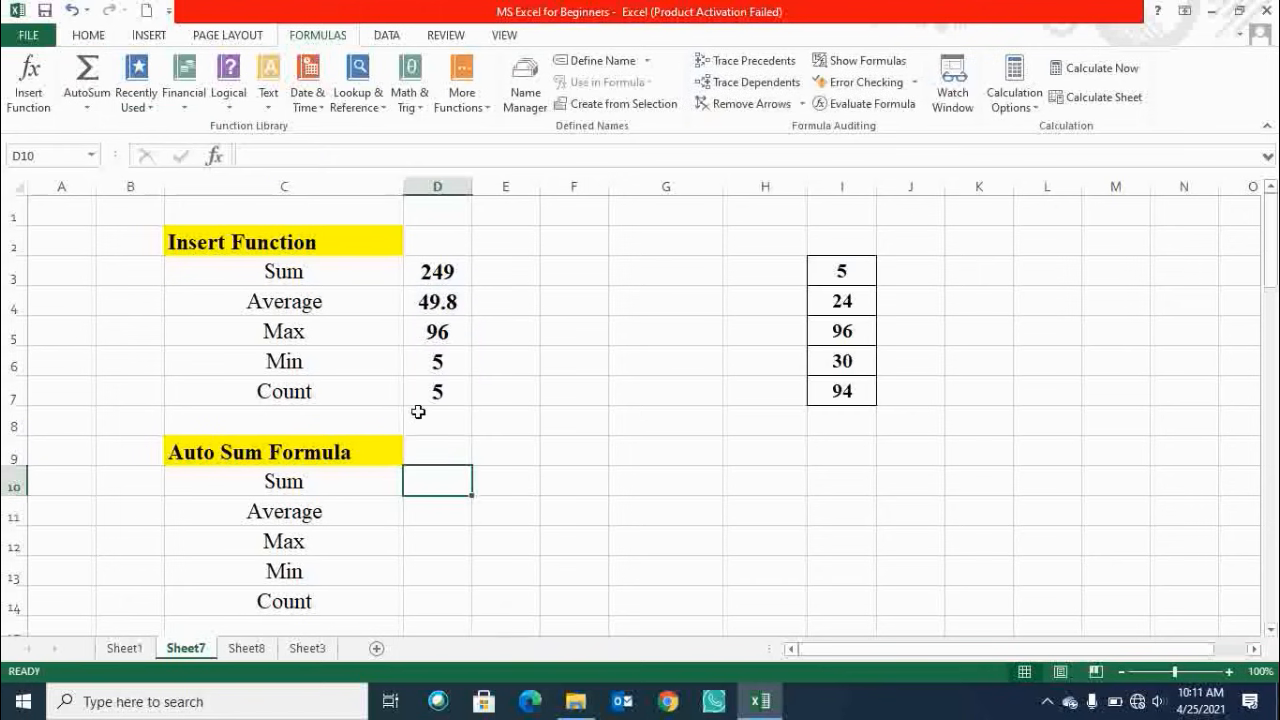
# Insert an AutoSum Sum formula in D10 with its range replaced by I3:I7, and compare it with D3.
pyautogui.click(87, 108)
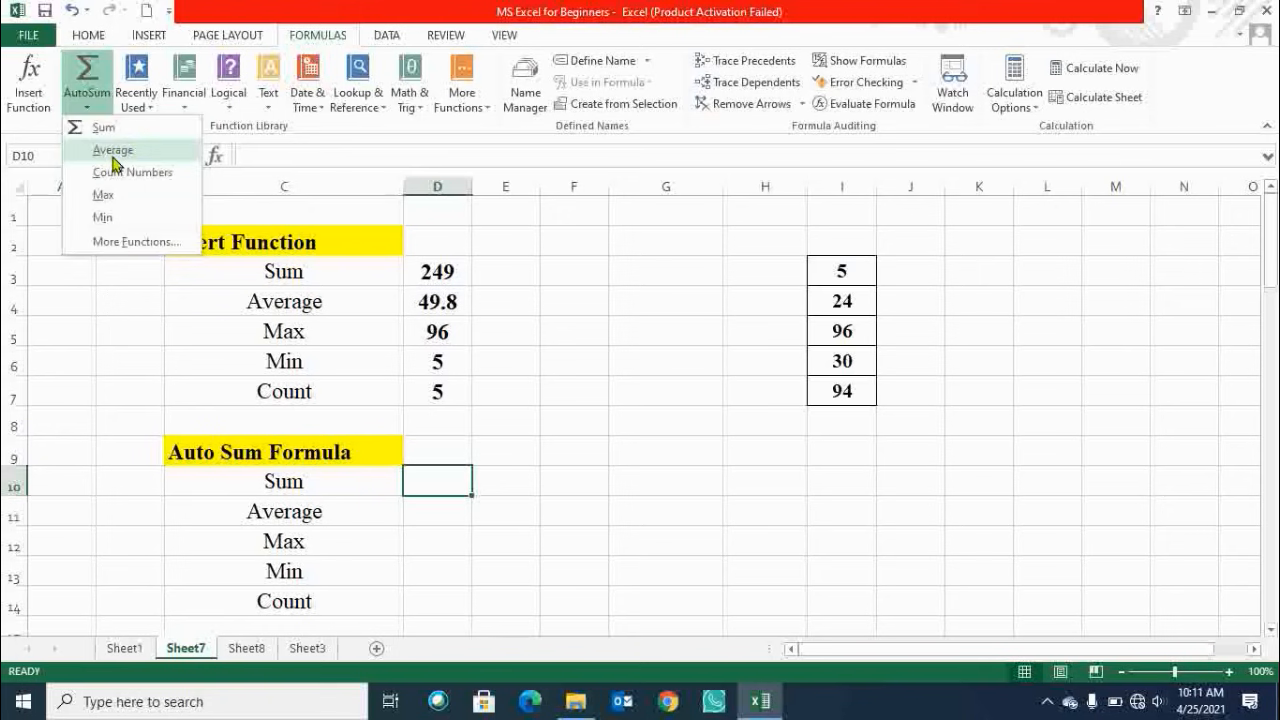
pyautogui.click(112, 129)
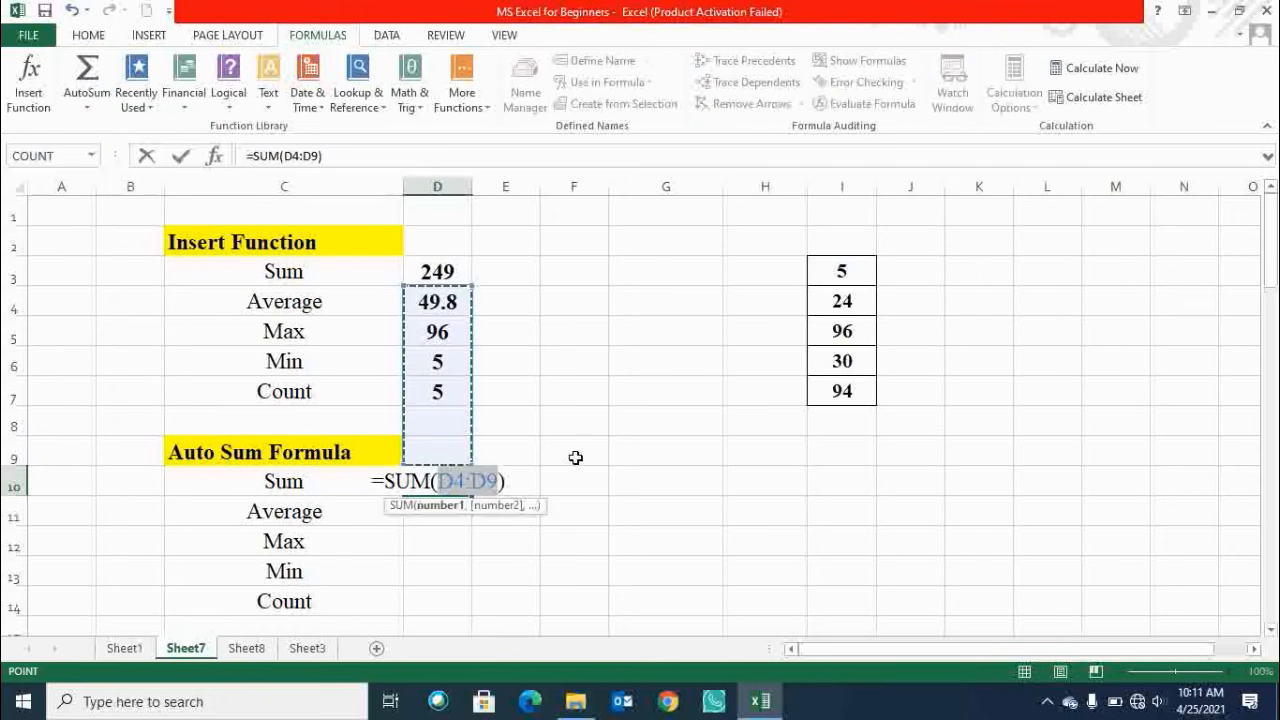
pyautogui.press('BackSpace')
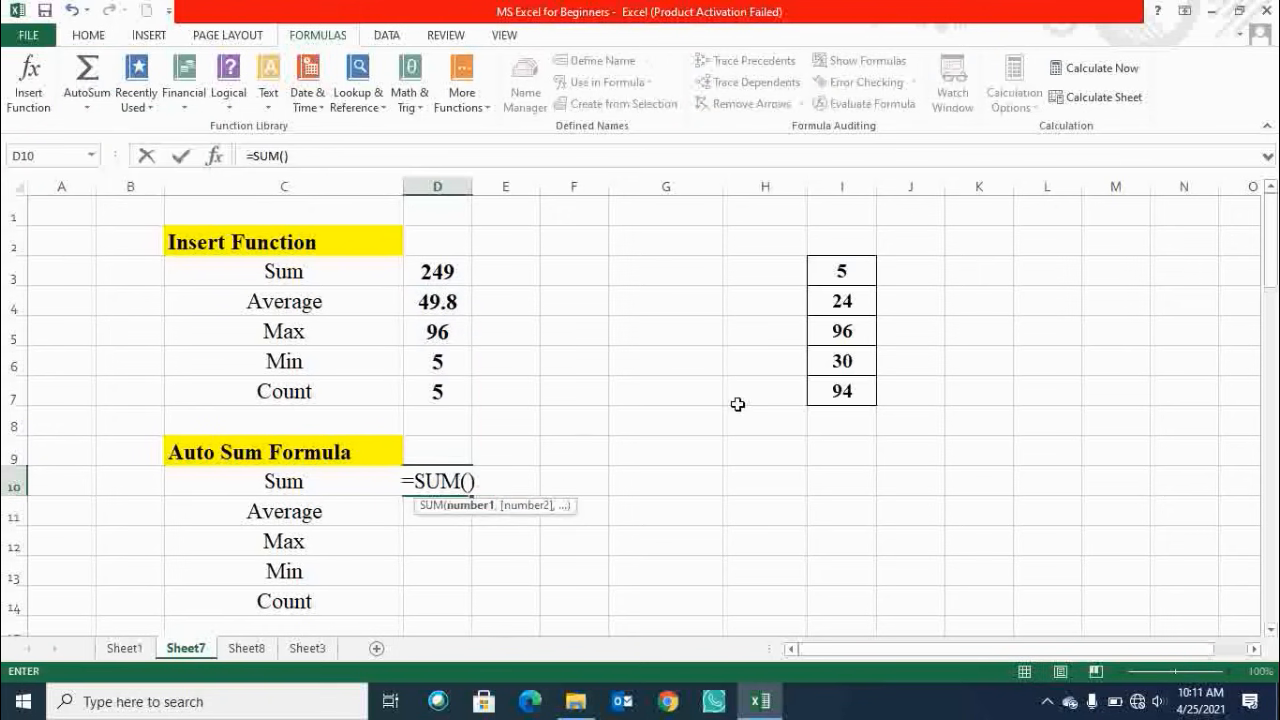
pyautogui.moveTo(840, 272); pyautogui.dragTo(850, 398)
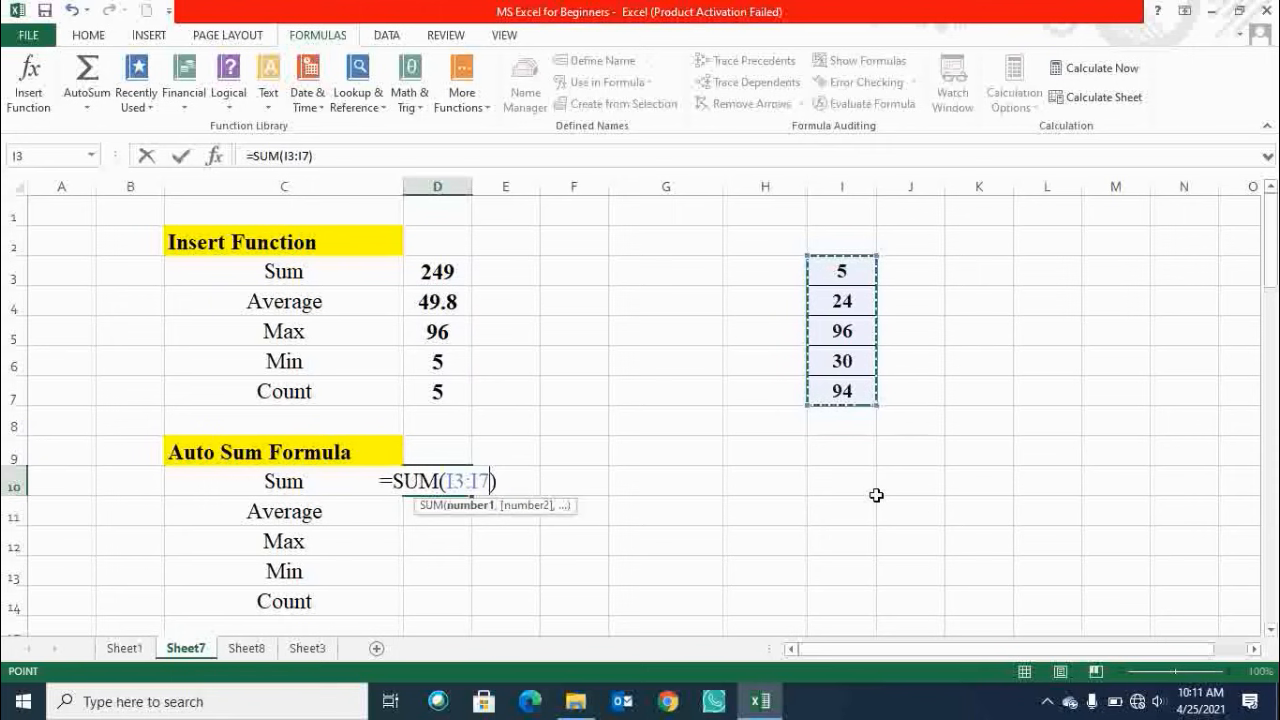
pyautogui.hotkey('ctrl', 'Return')
pyautogui.click(463, 528)
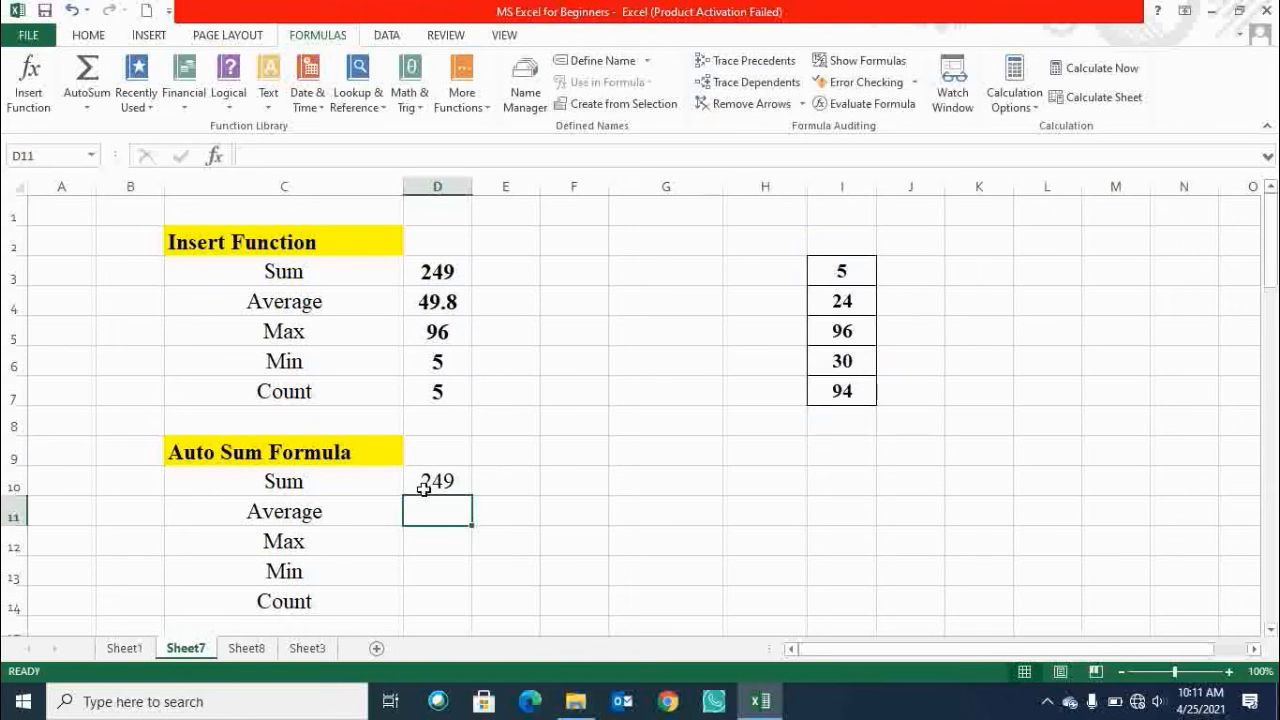
pyautogui.click(450, 479)
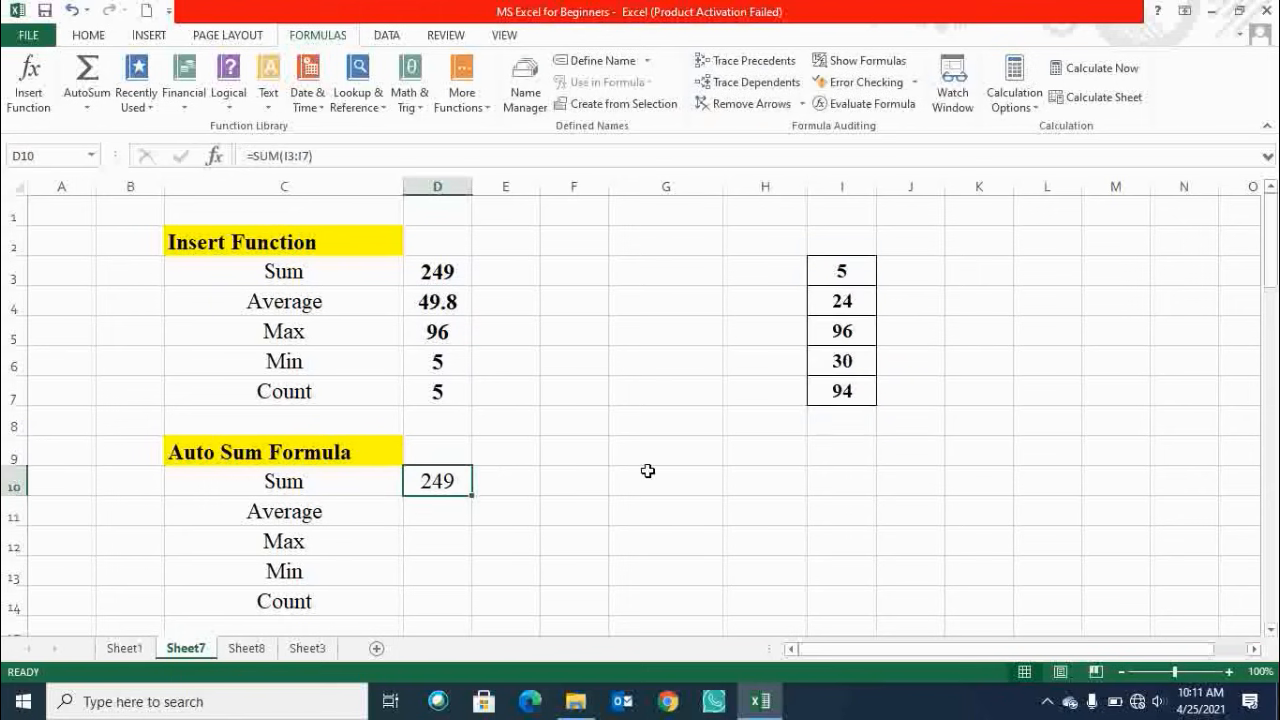
pyautogui.click(455, 272)
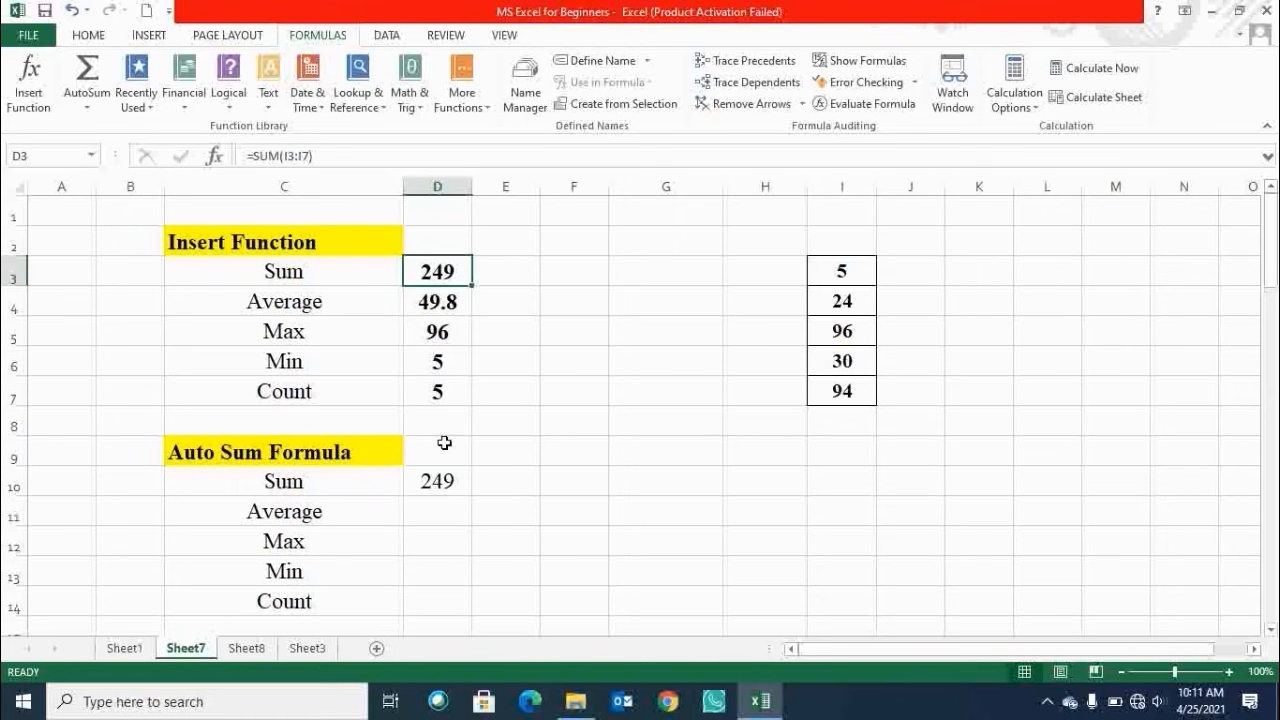
# Insert an AutoSum Average formula in D11 with its range replaced by I3:I7, and compare it with D4.
pyautogui.click(437, 511)
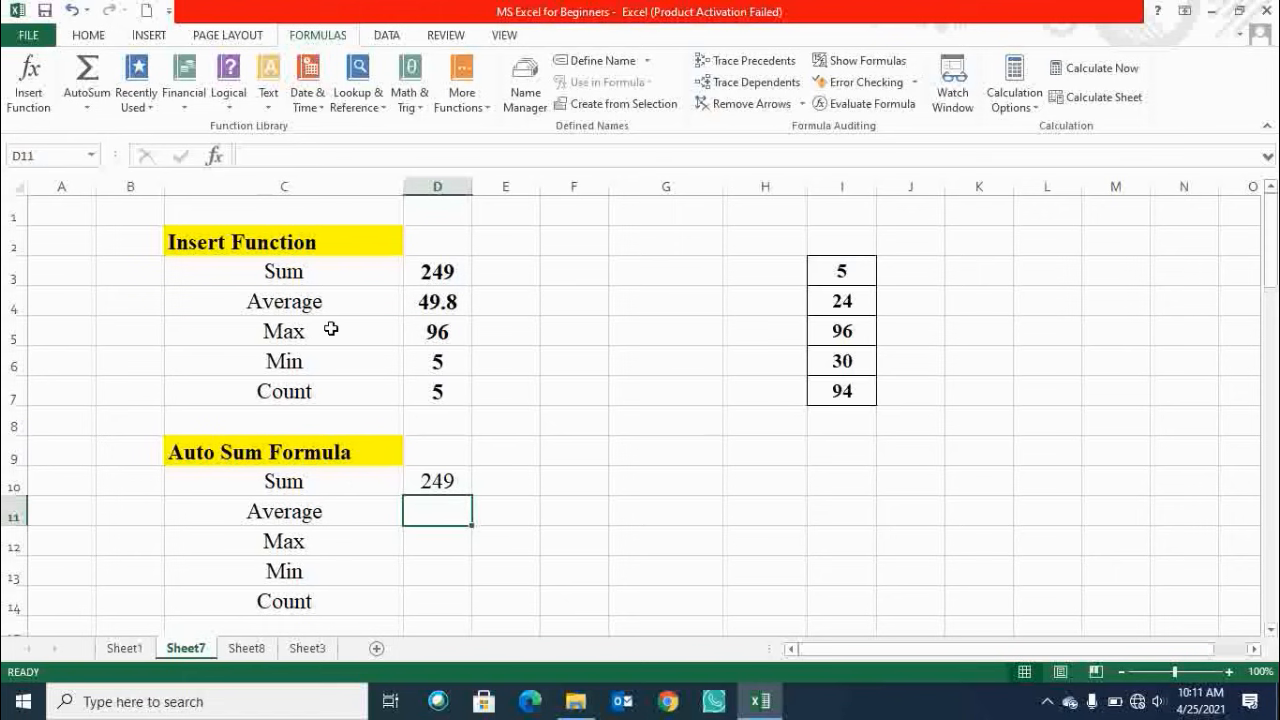
pyautogui.click(87, 107)
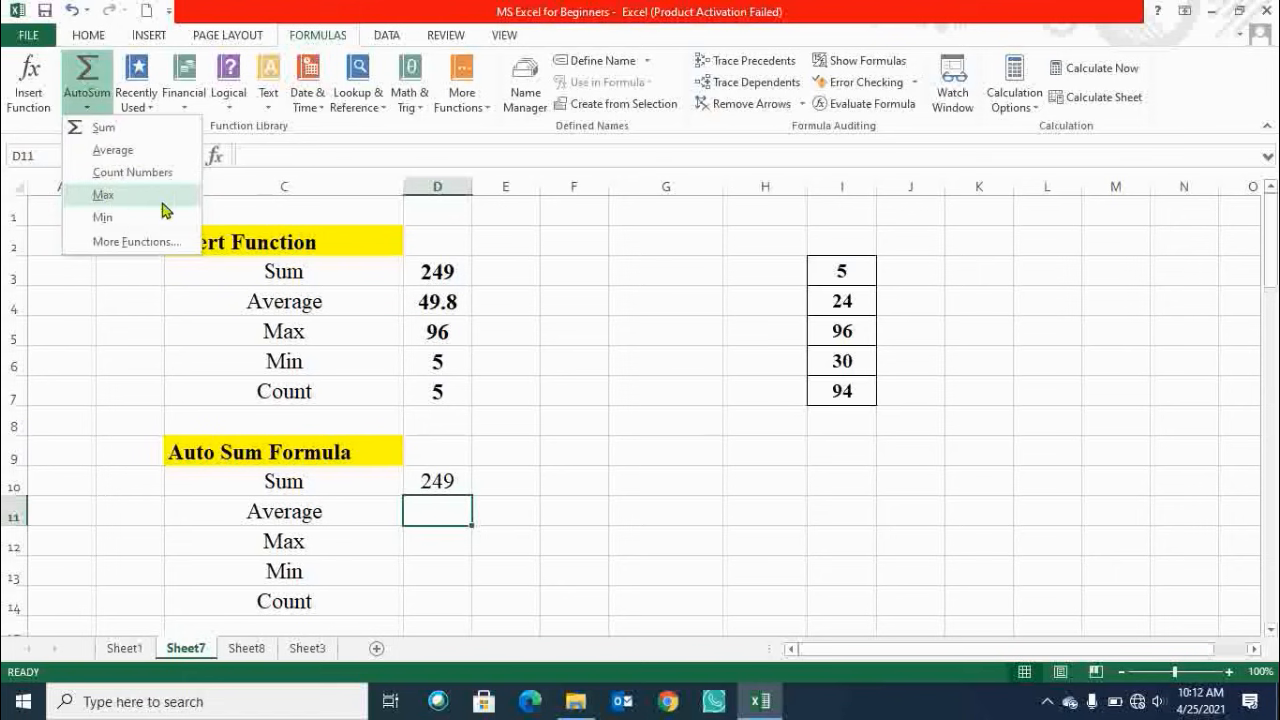
pyautogui.click(132, 156)
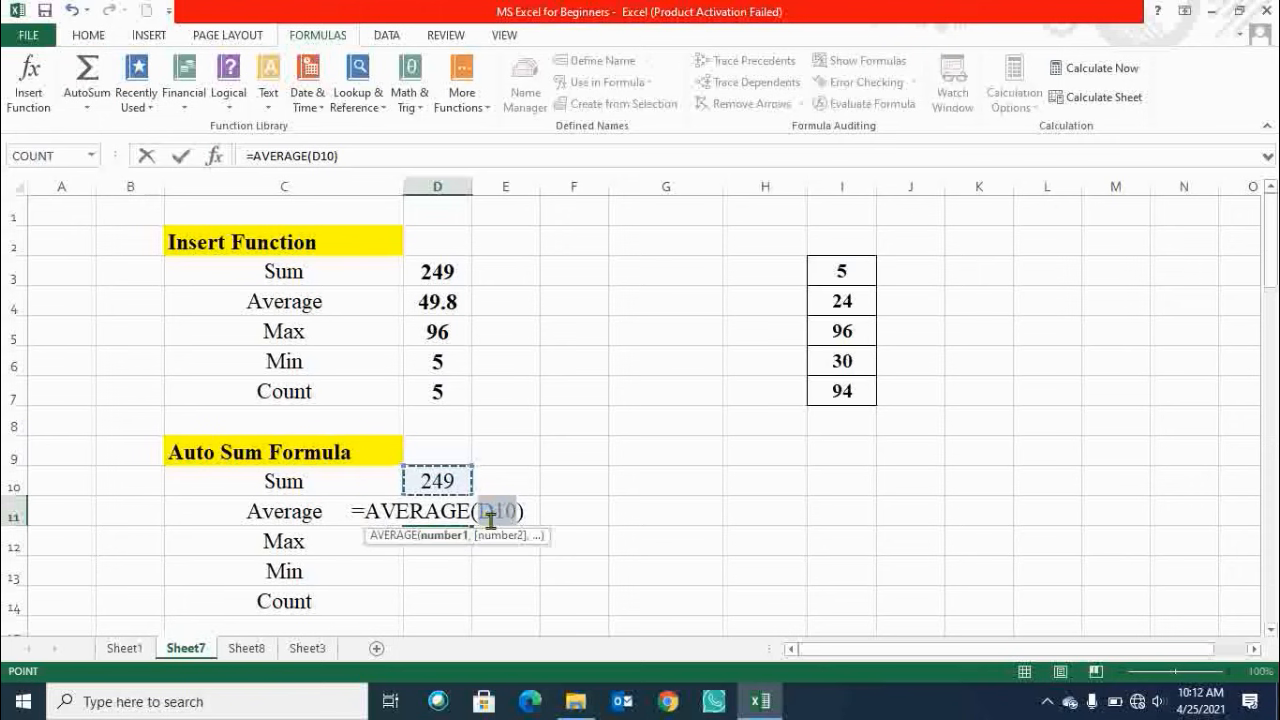
pyautogui.press('BackSpace')
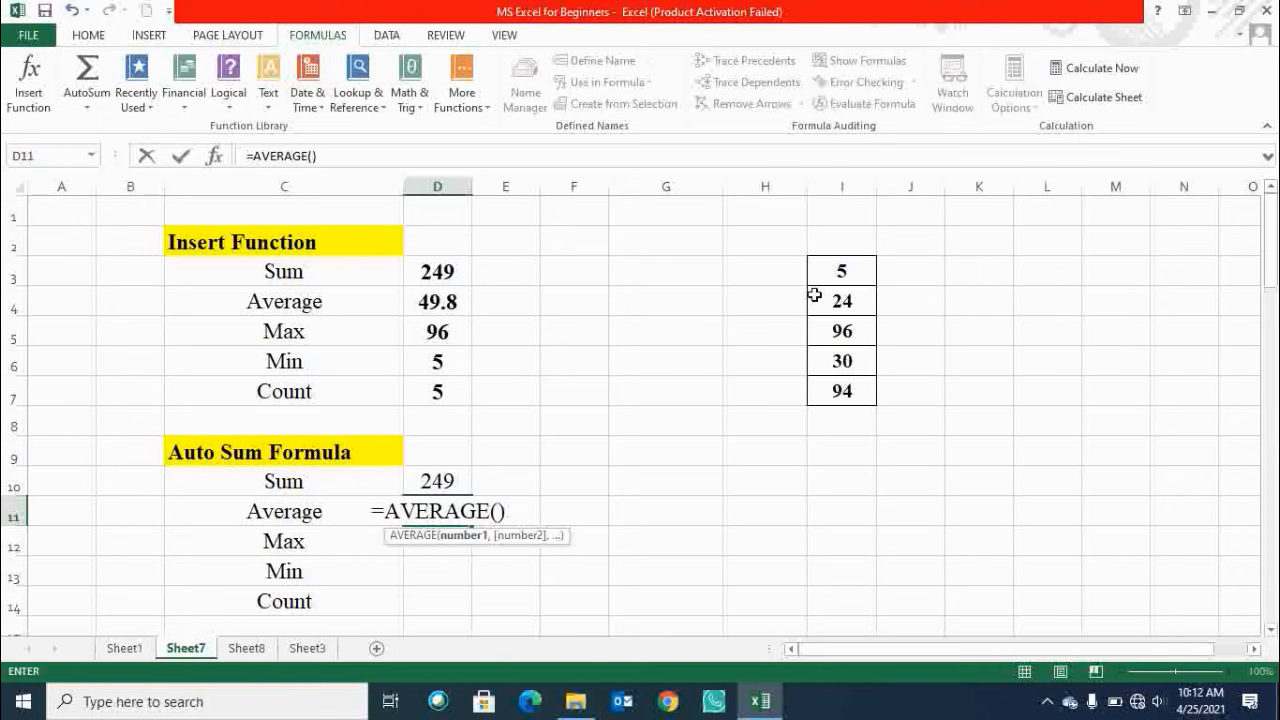
pyautogui.moveTo(851, 271); pyautogui.dragTo(852, 391)
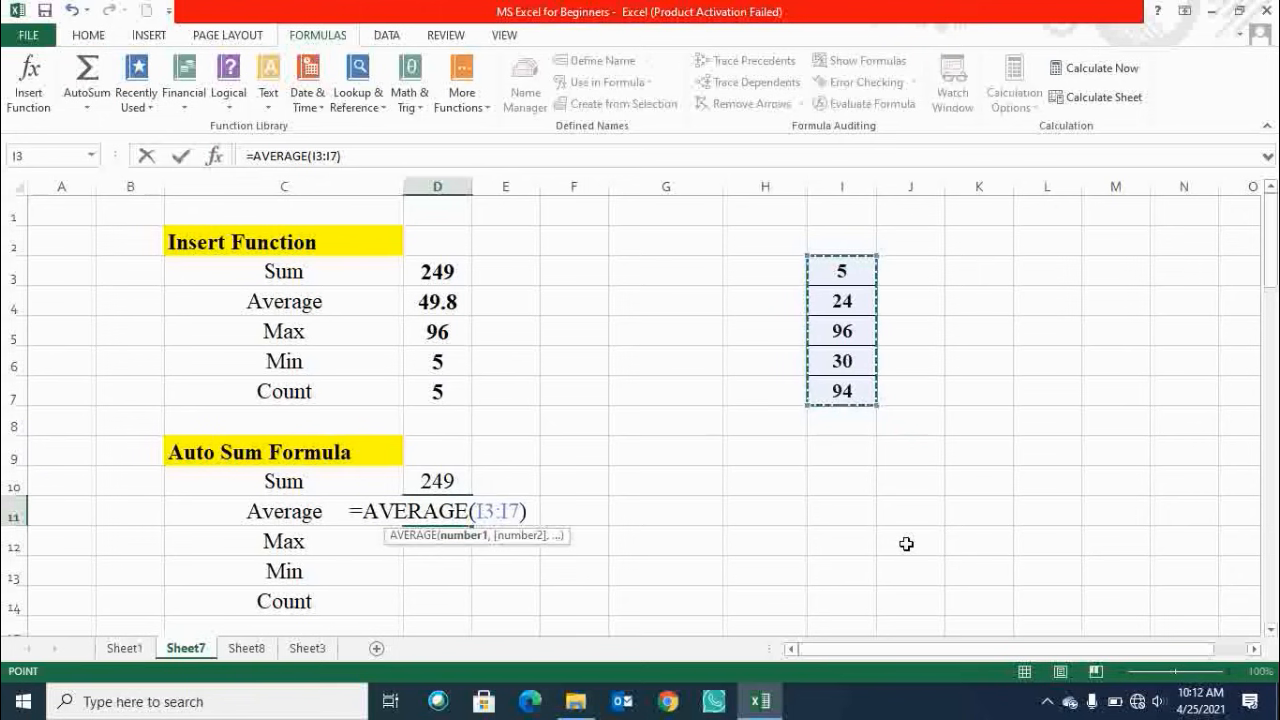
pyautogui.press('Return')
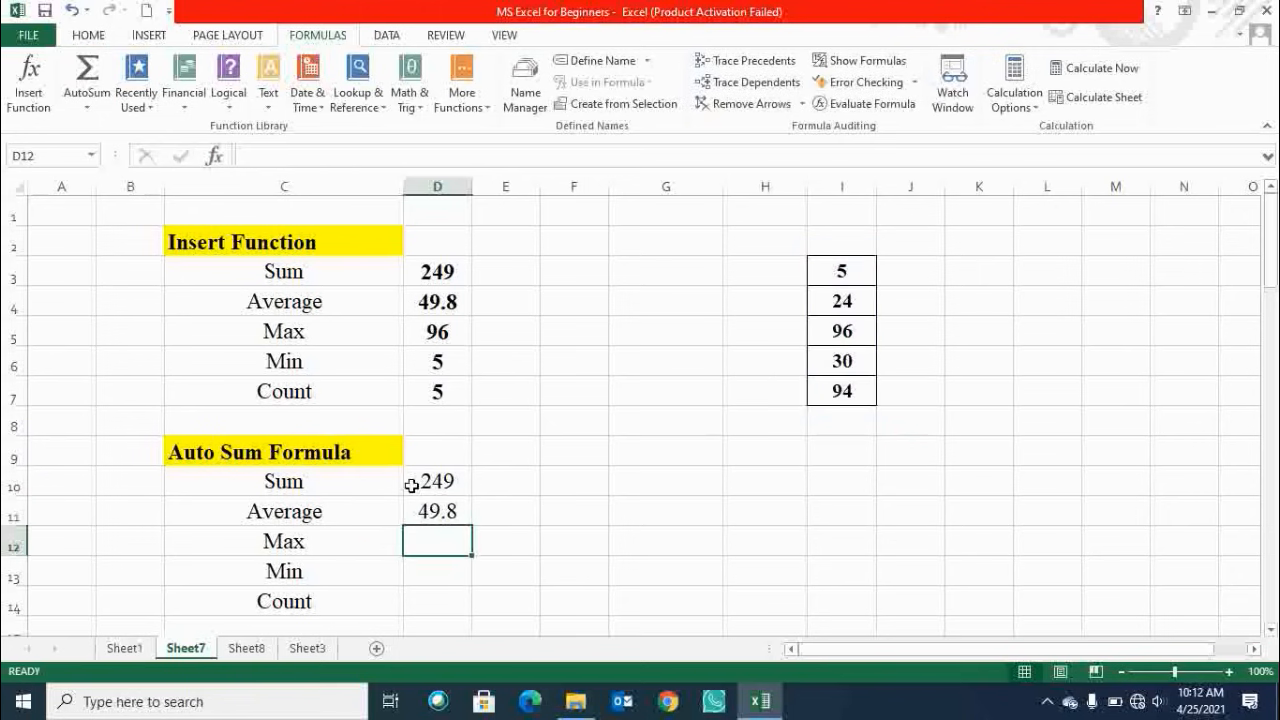
pyautogui.click(449, 306)
pyautogui.keyDown('ctrl'); pyautogui.click(443, 515); pyautogui.keyUp('ctrl')
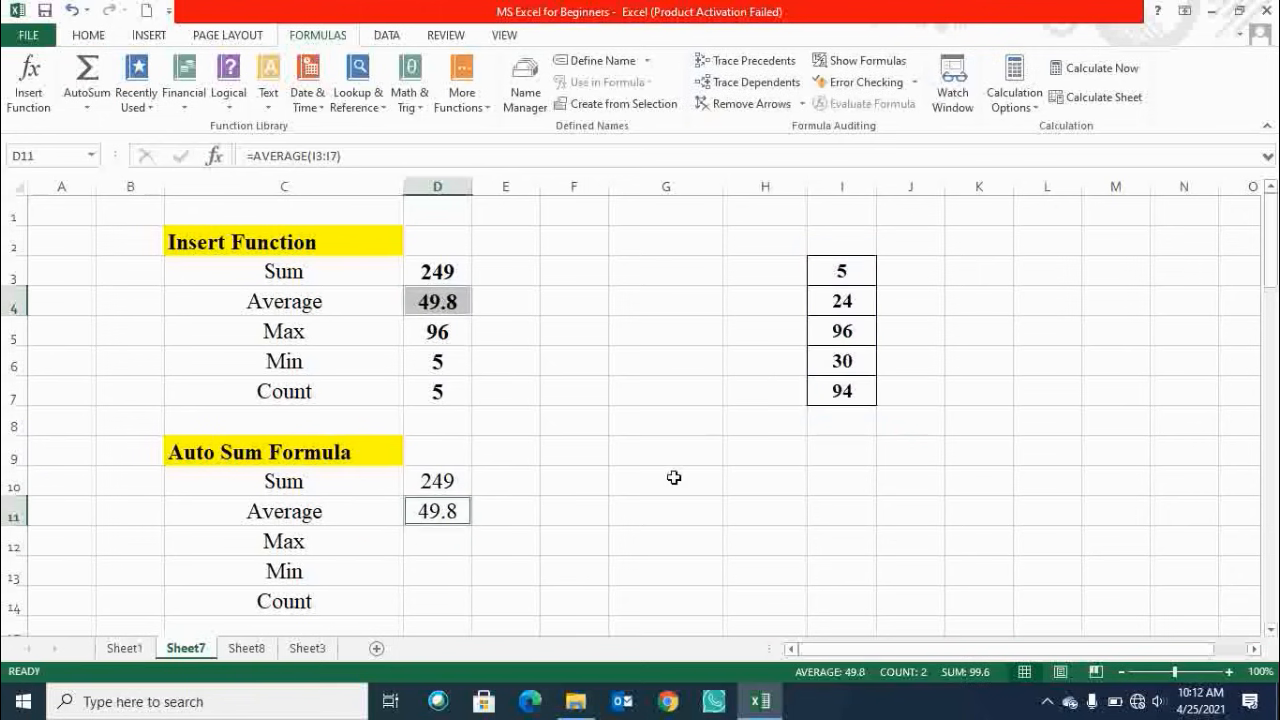
# Insert an AutoSum Max formula in D12 with its range replaced by I3:I7, and compare it with D5.
pyautogui.click(465, 544)
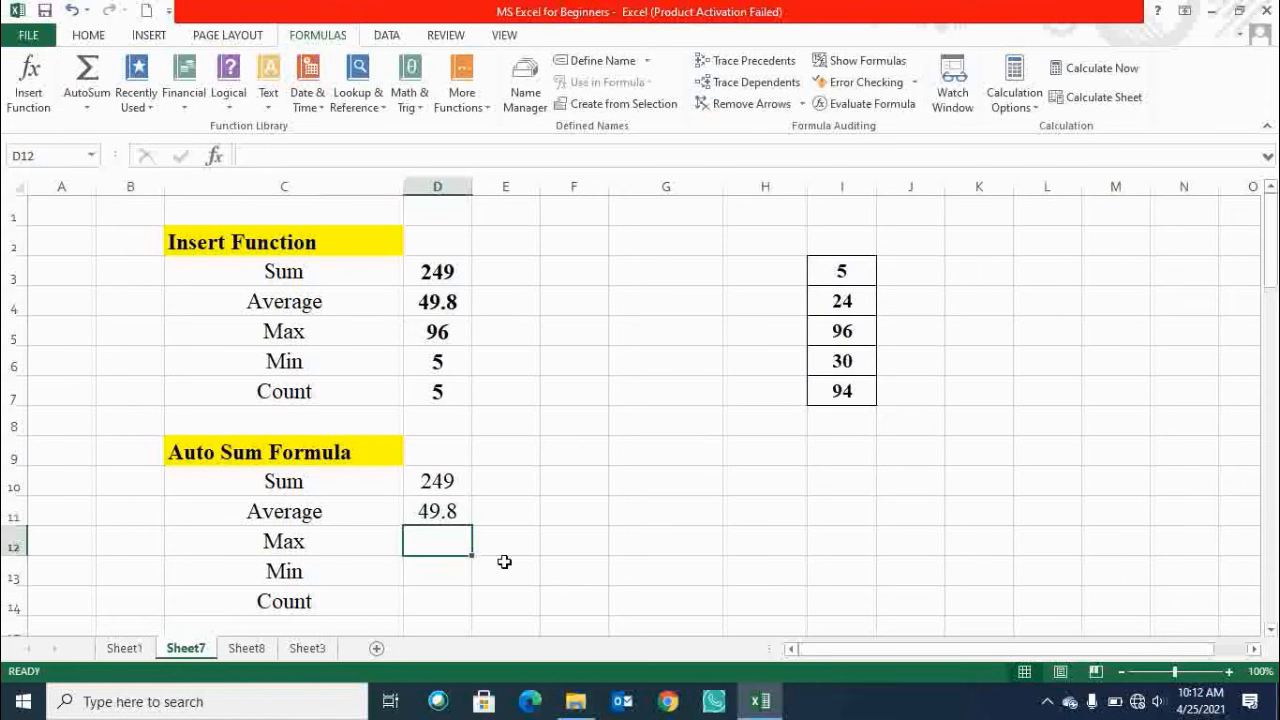
pyautogui.click(91, 113)
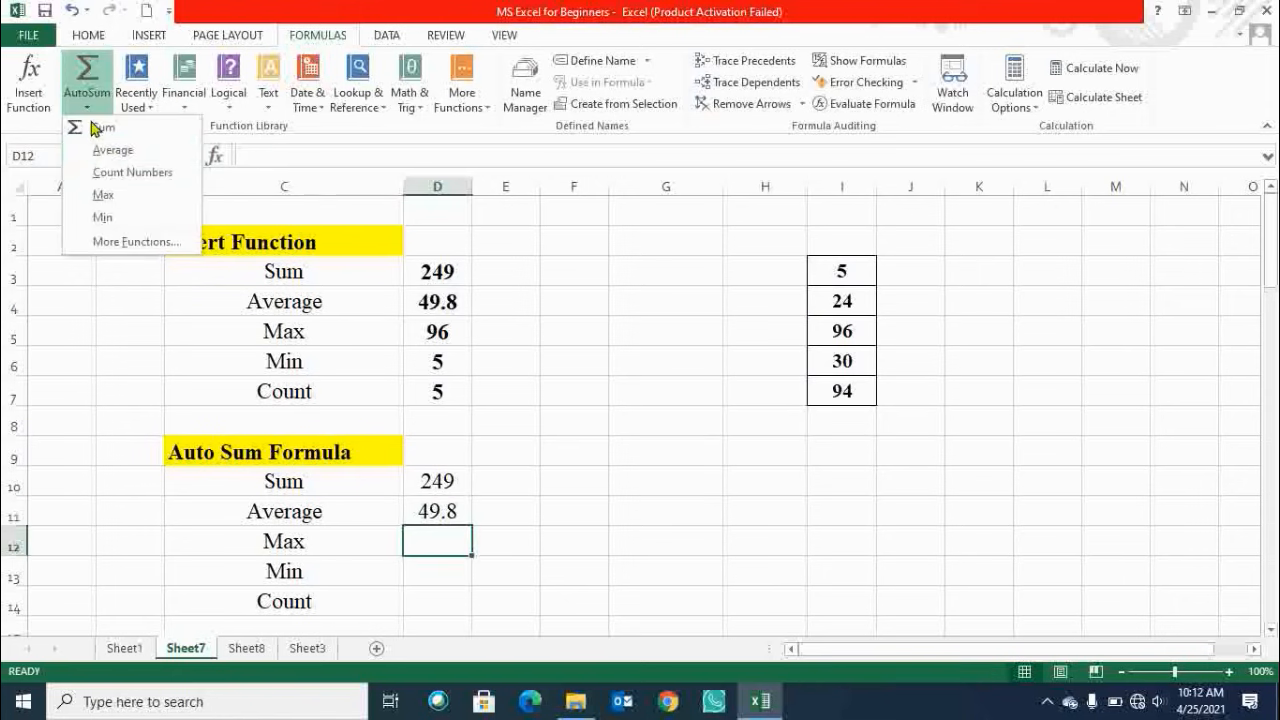
pyautogui.click(114, 195)
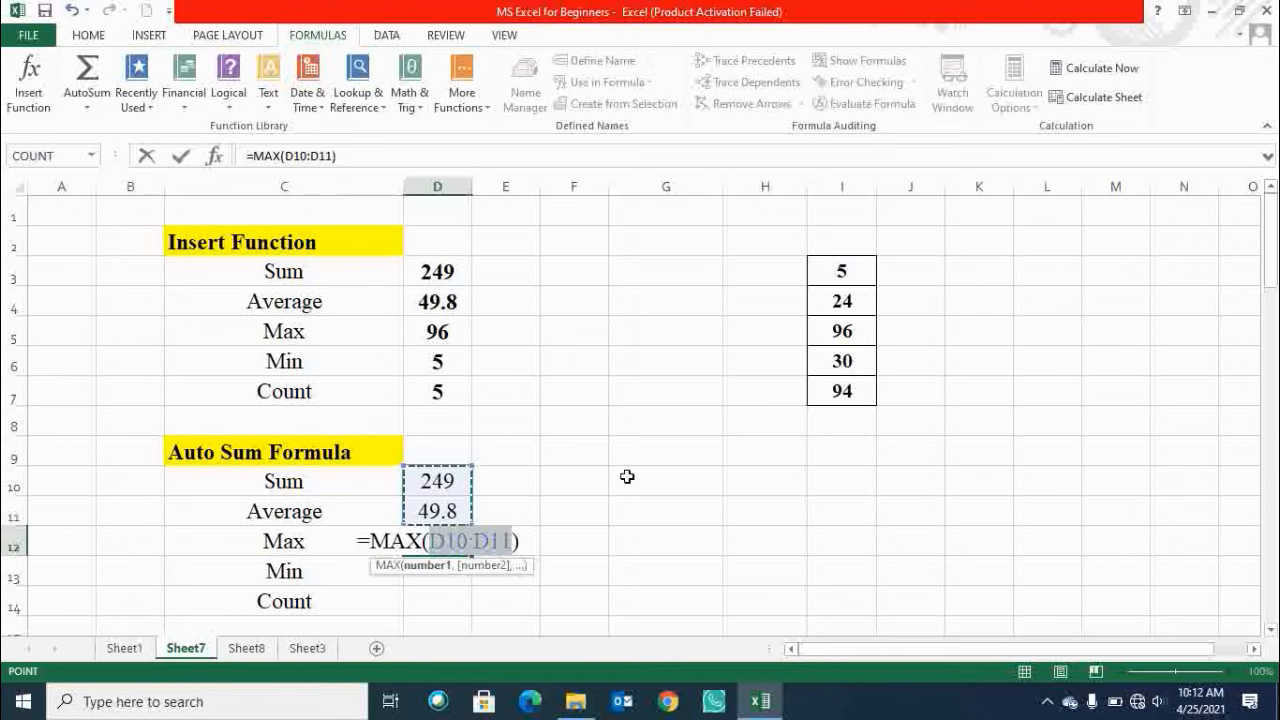
pyautogui.press('BackSpace')
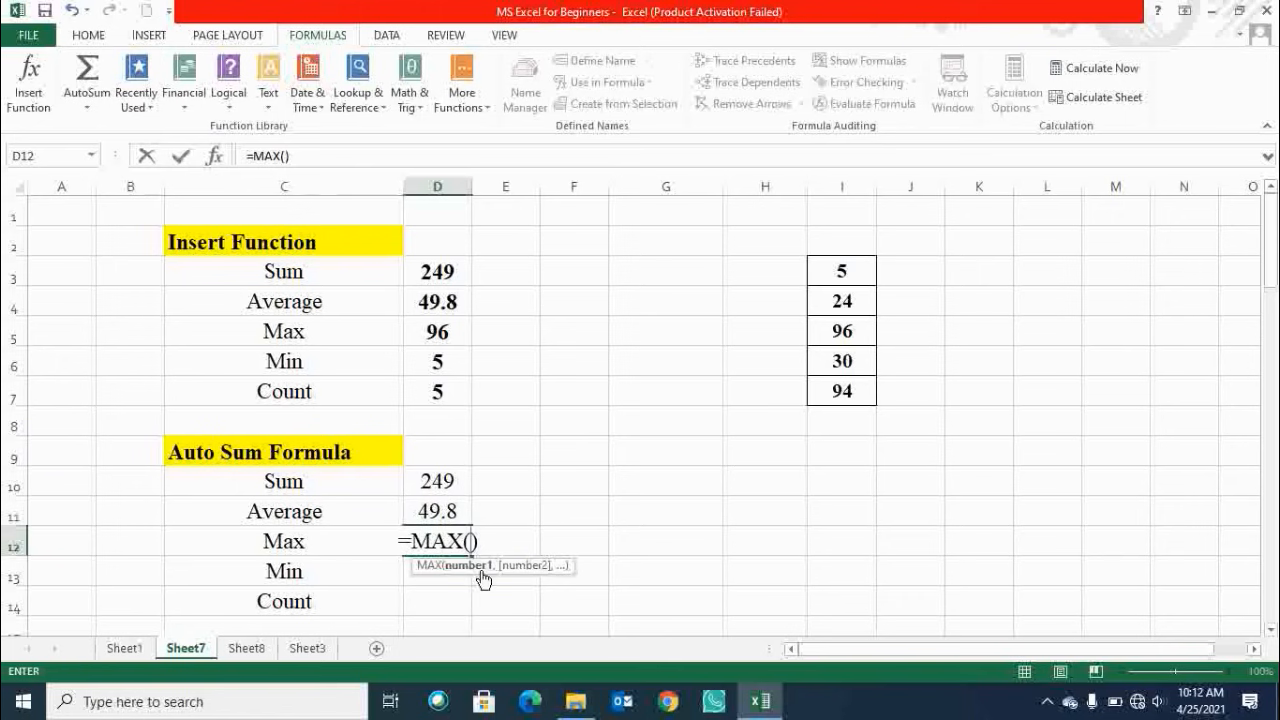
pyautogui.moveTo(844, 285); pyautogui.dragTo(843, 390)
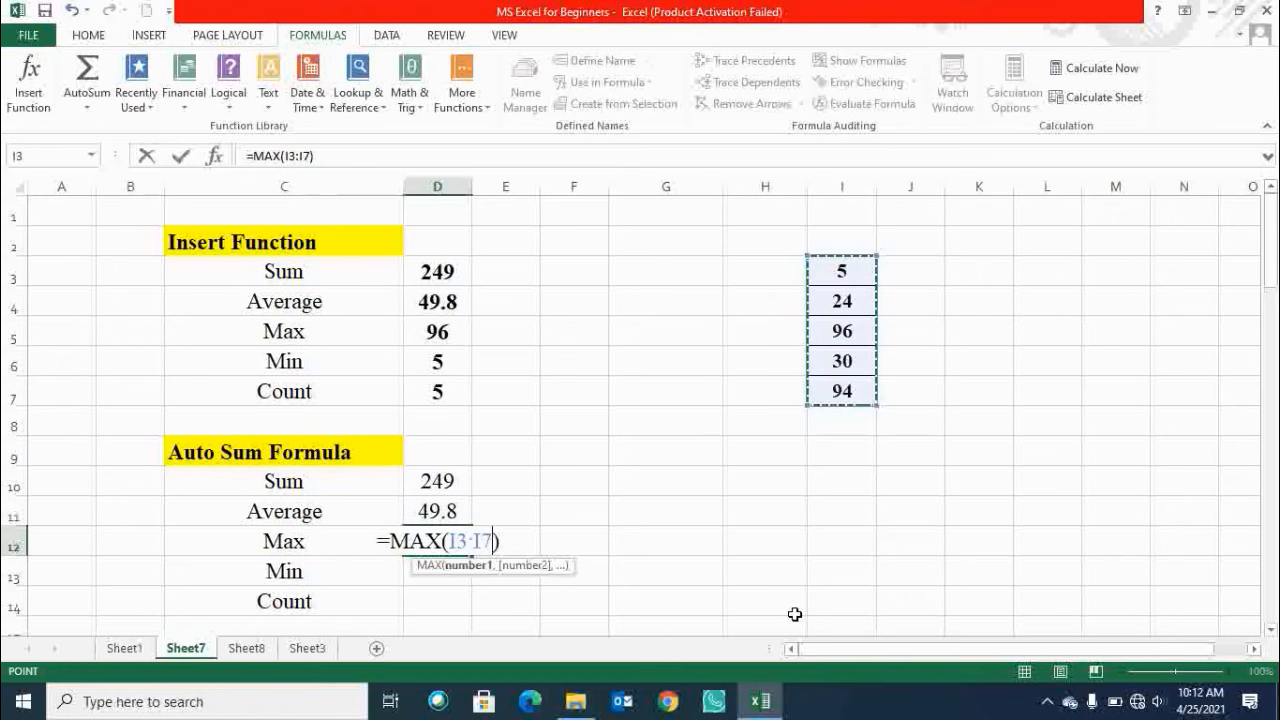
pyautogui.press('Return')
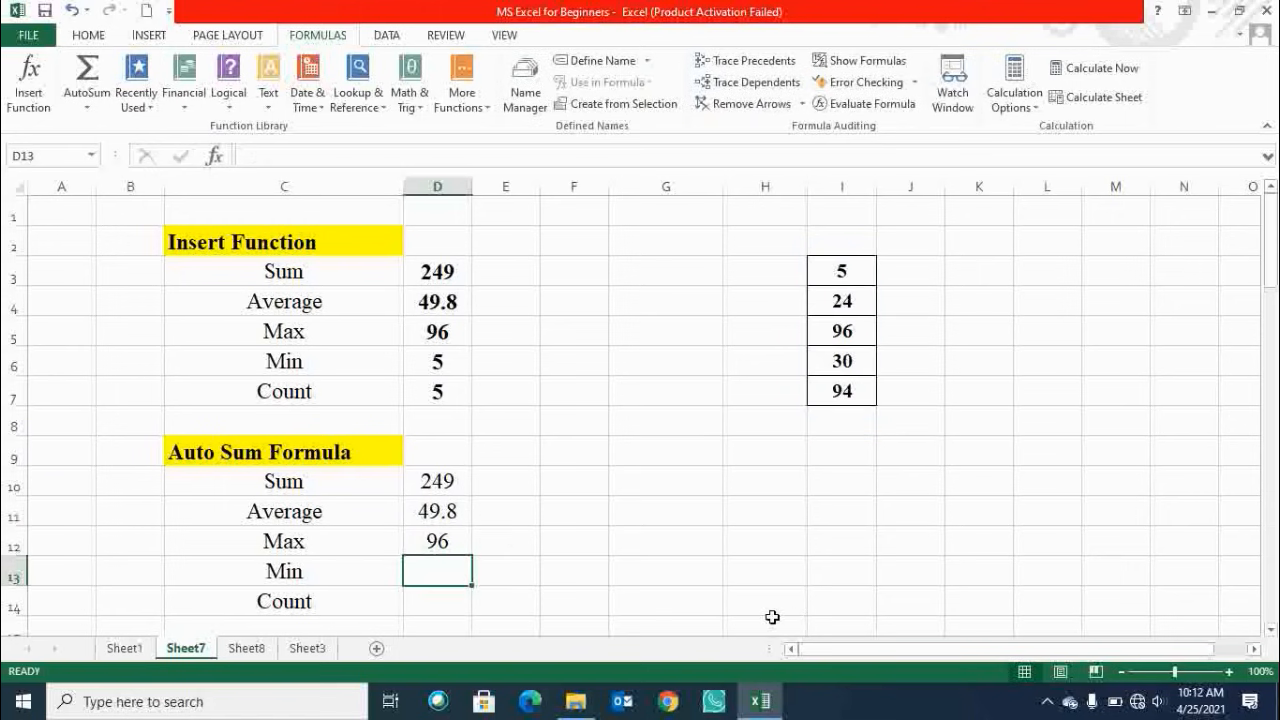
pyautogui.click(410, 544)
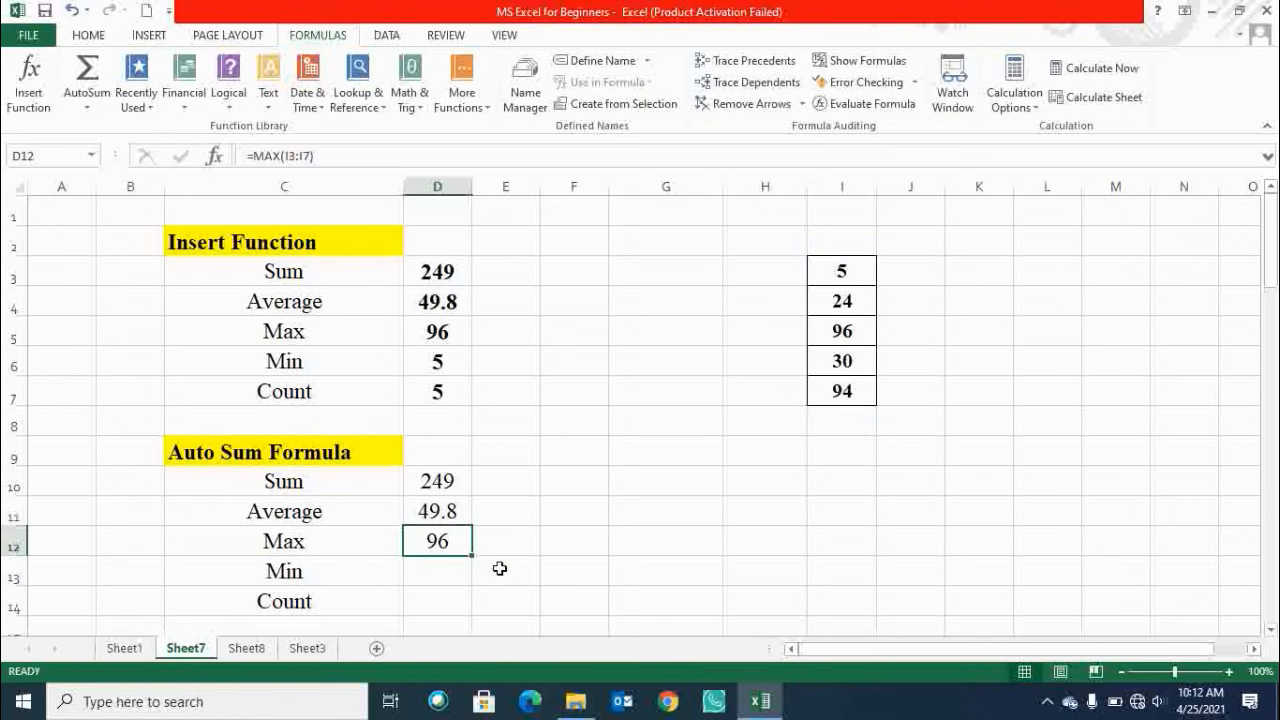
pyautogui.click(432, 338)
pyautogui.click(424, 539)
# Insert an AutoSum Min formula in D13 with its range replaced by I3:I7, and compare it with D6.
pyautogui.scroll(-1, 563, 504)
pyautogui.click(437, 481)
pyautogui.click(88, 107)
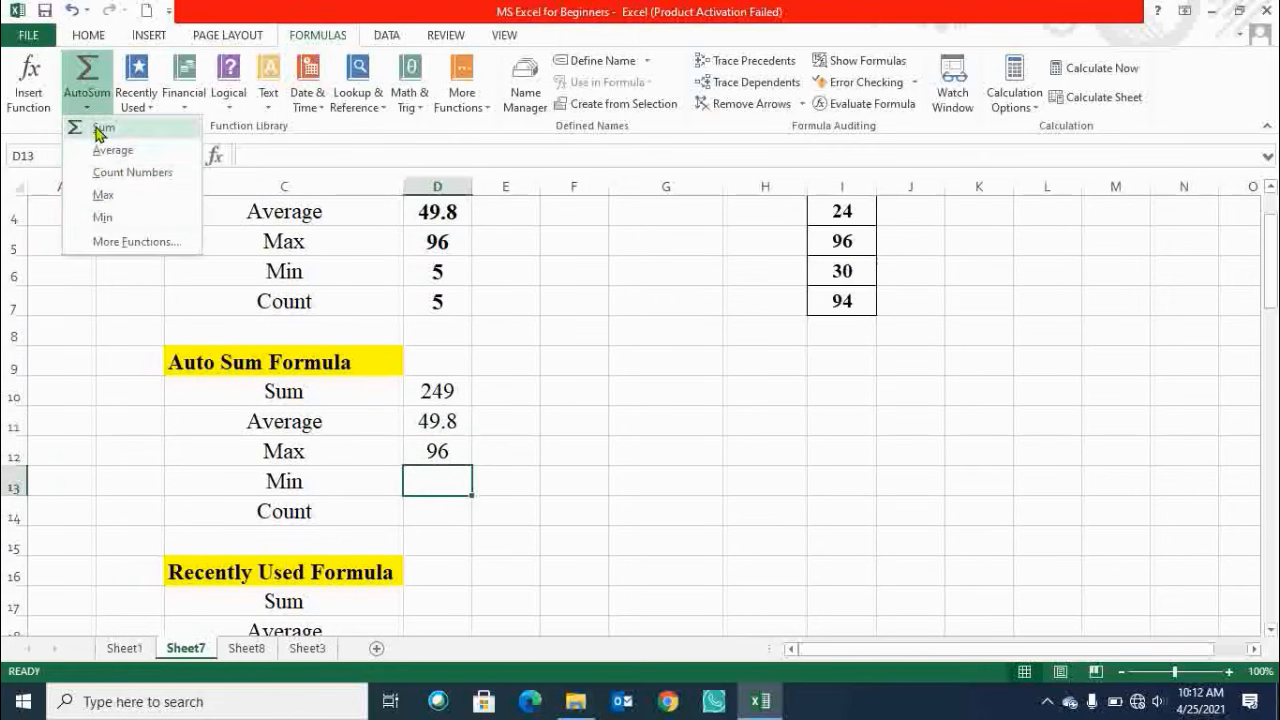
pyautogui.click(108, 218)
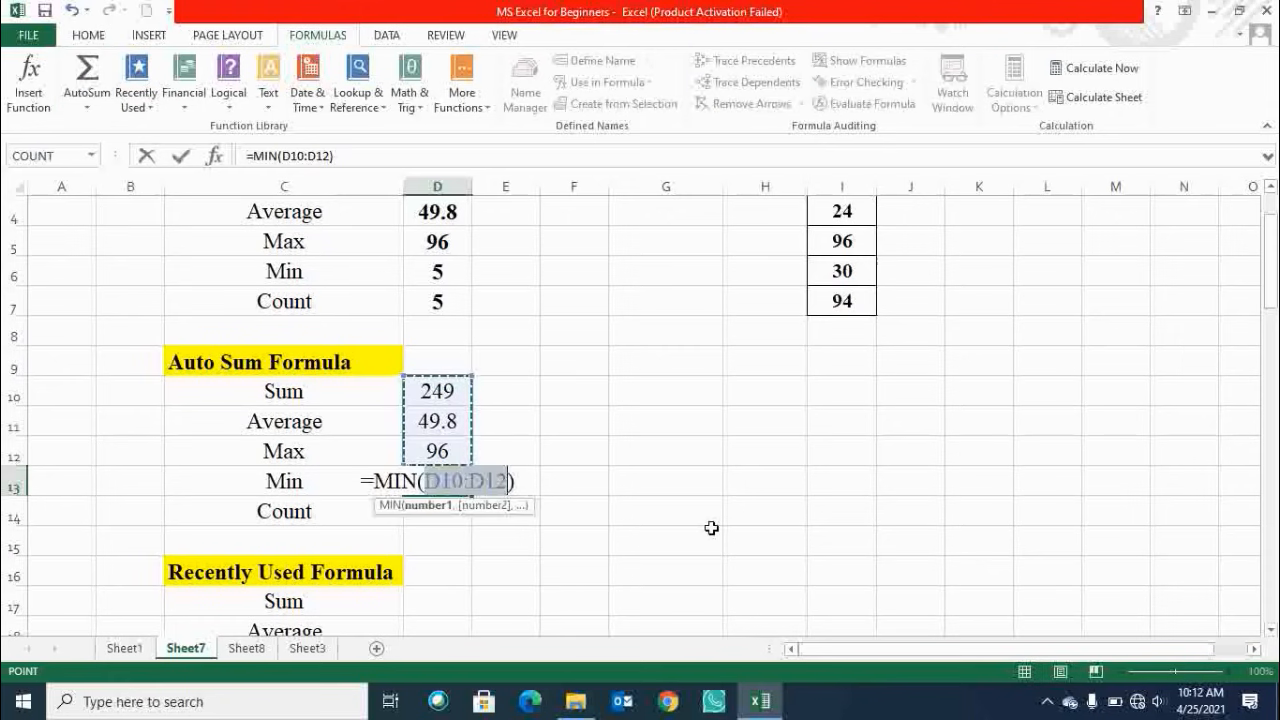
pyautogui.press('BackSpace')
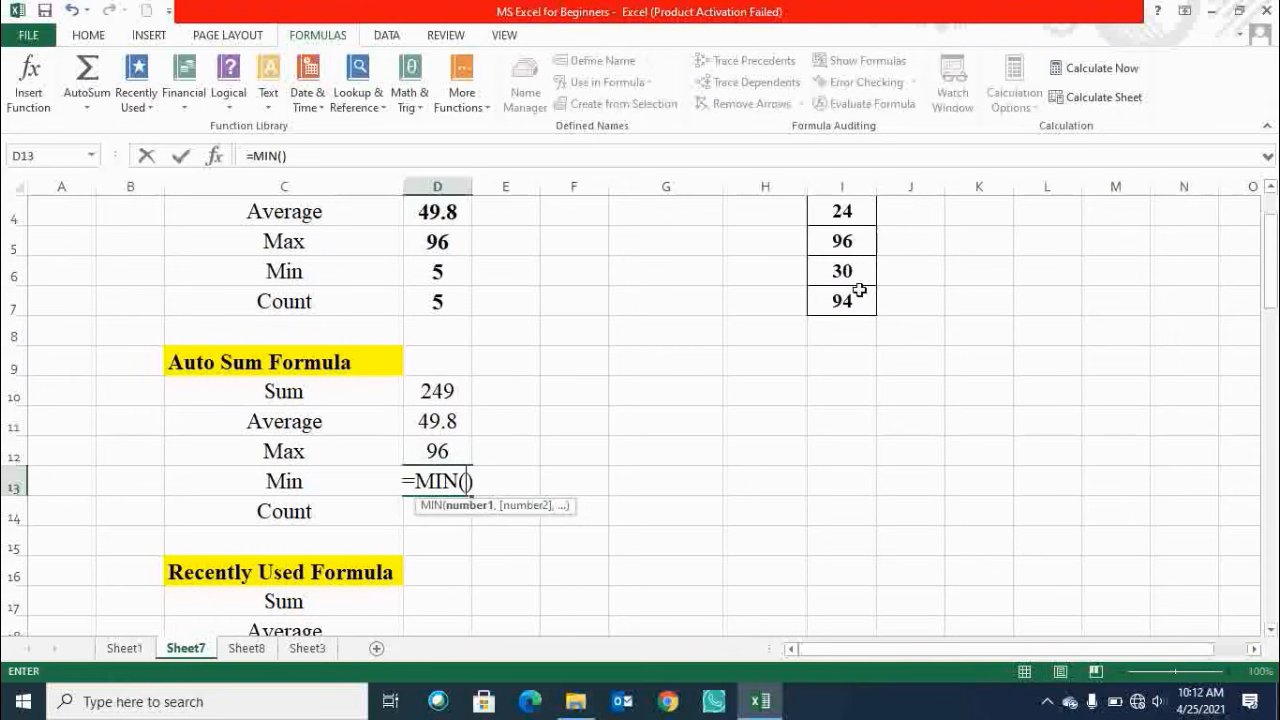
pyautogui.moveTo(871, 294); pyautogui.dragTo(865, 233)
pyautogui.press('Return')
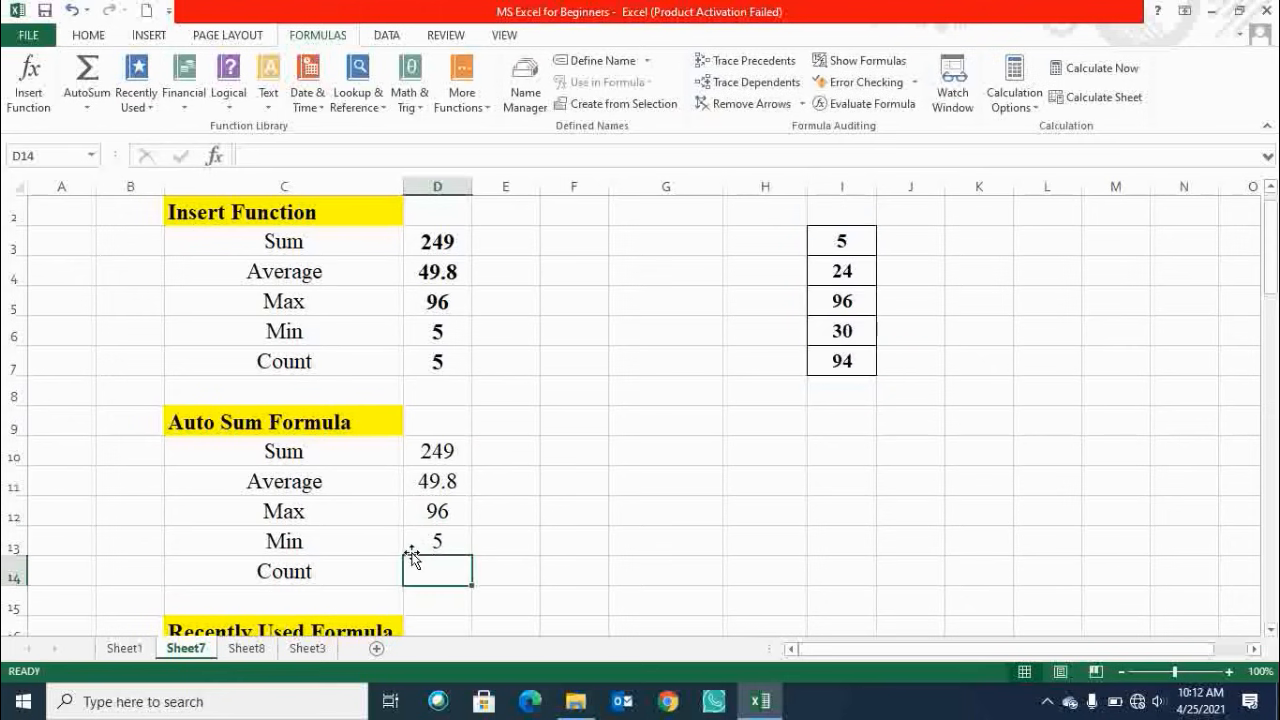
pyautogui.click(455, 540)
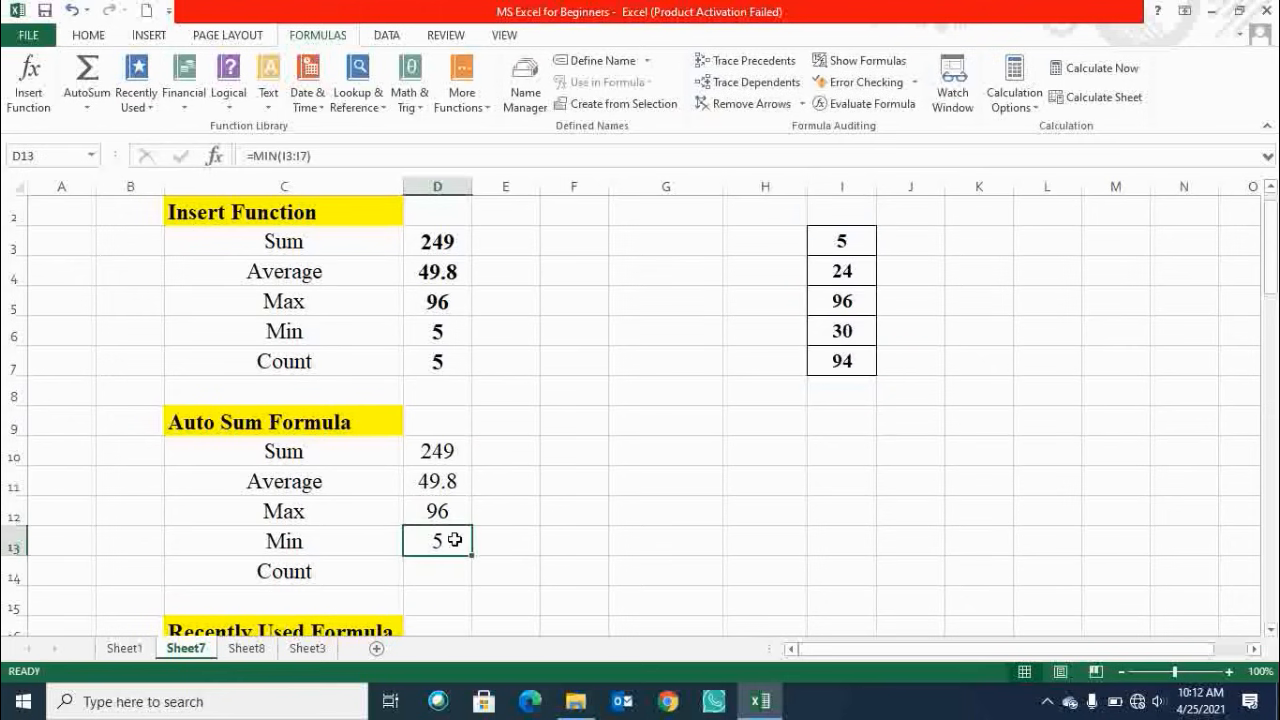
pyautogui.click(436, 334)
# Insert an AutoSum Count Numbers formula in D14 with its range replaced by I3:I7.
pyautogui.click(440, 564)
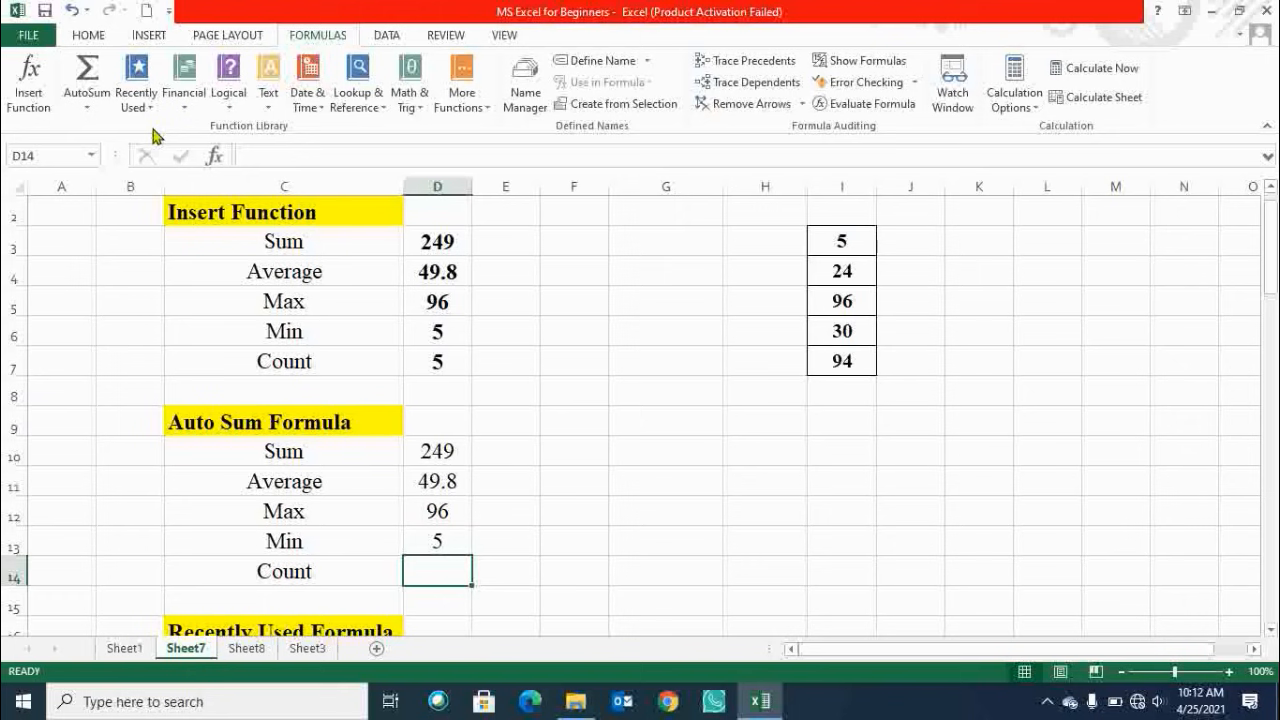
pyautogui.click(99, 110)
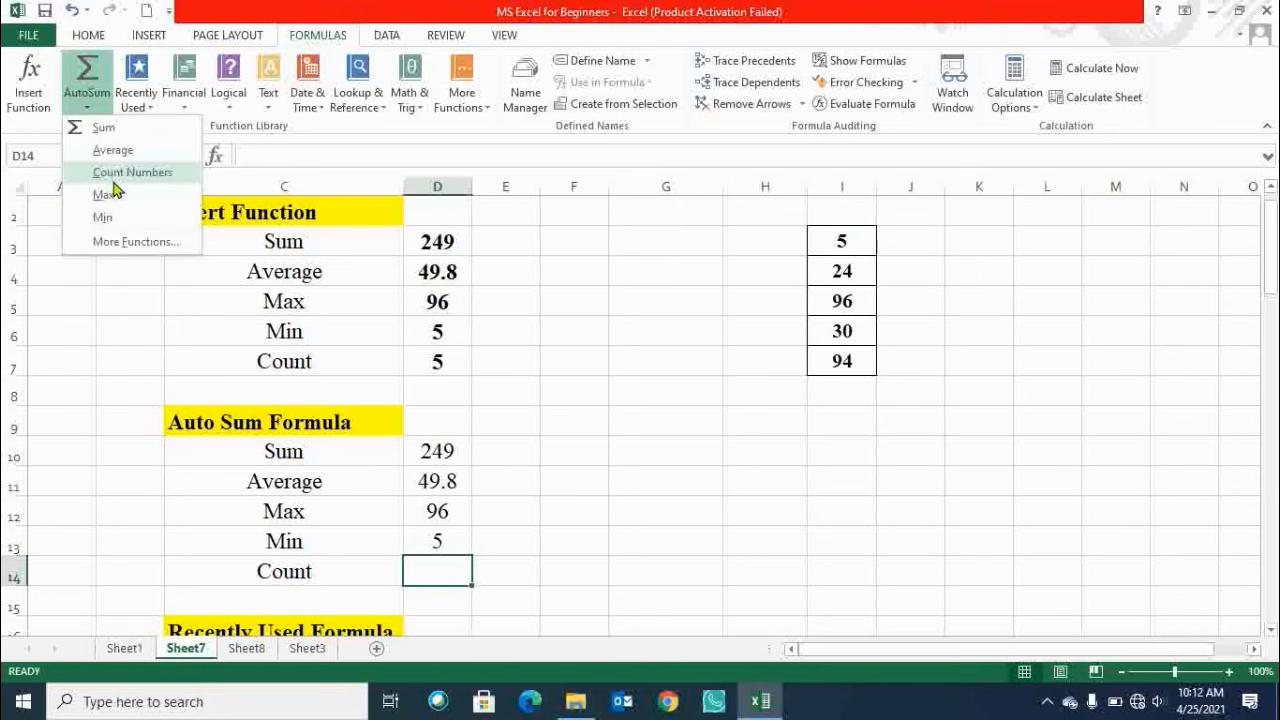
pyautogui.click(114, 178)
pyautogui.press('BackSpace')
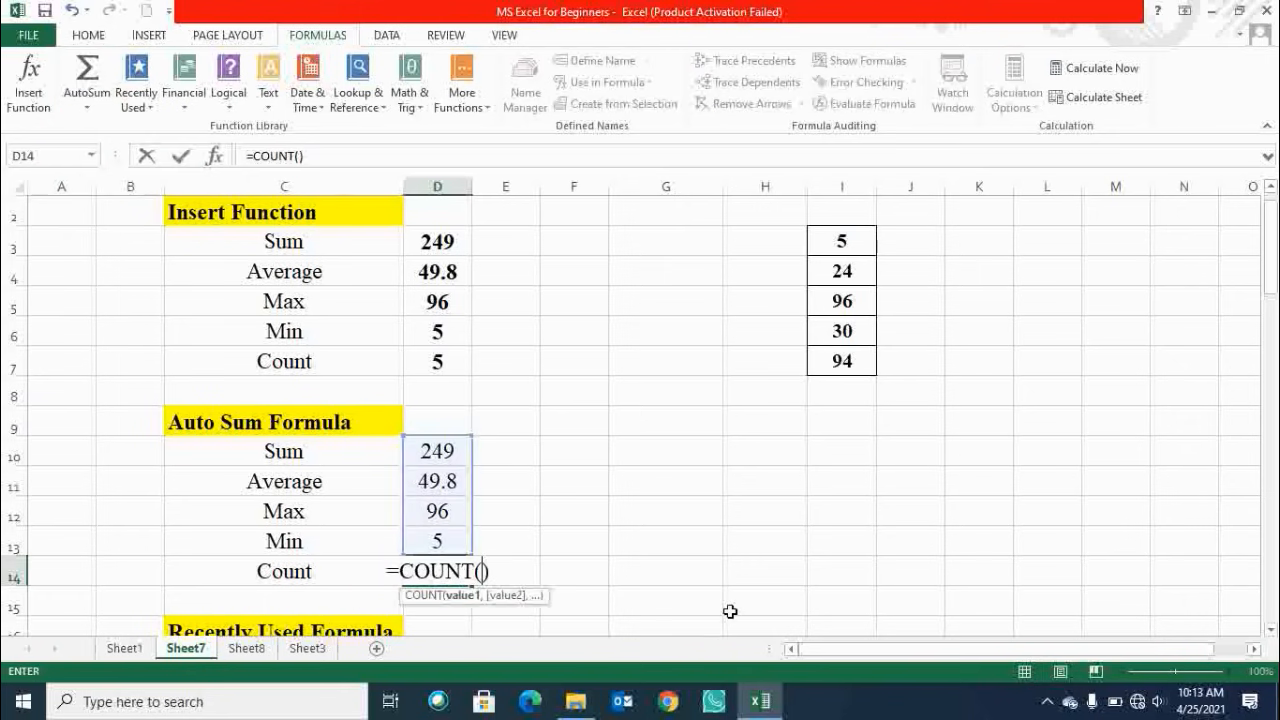
pyautogui.moveTo(846, 360); pyautogui.dragTo(829, 243)
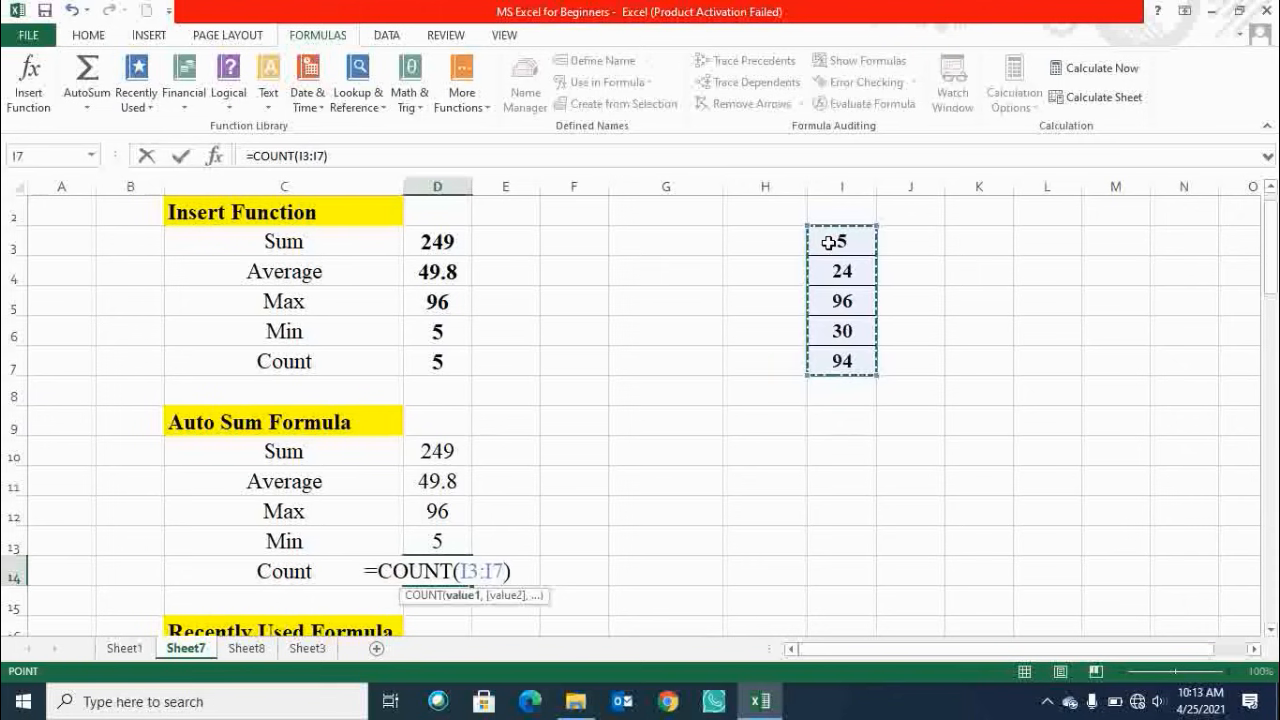
pyautogui.press('Return')
pyautogui.click(442, 577)
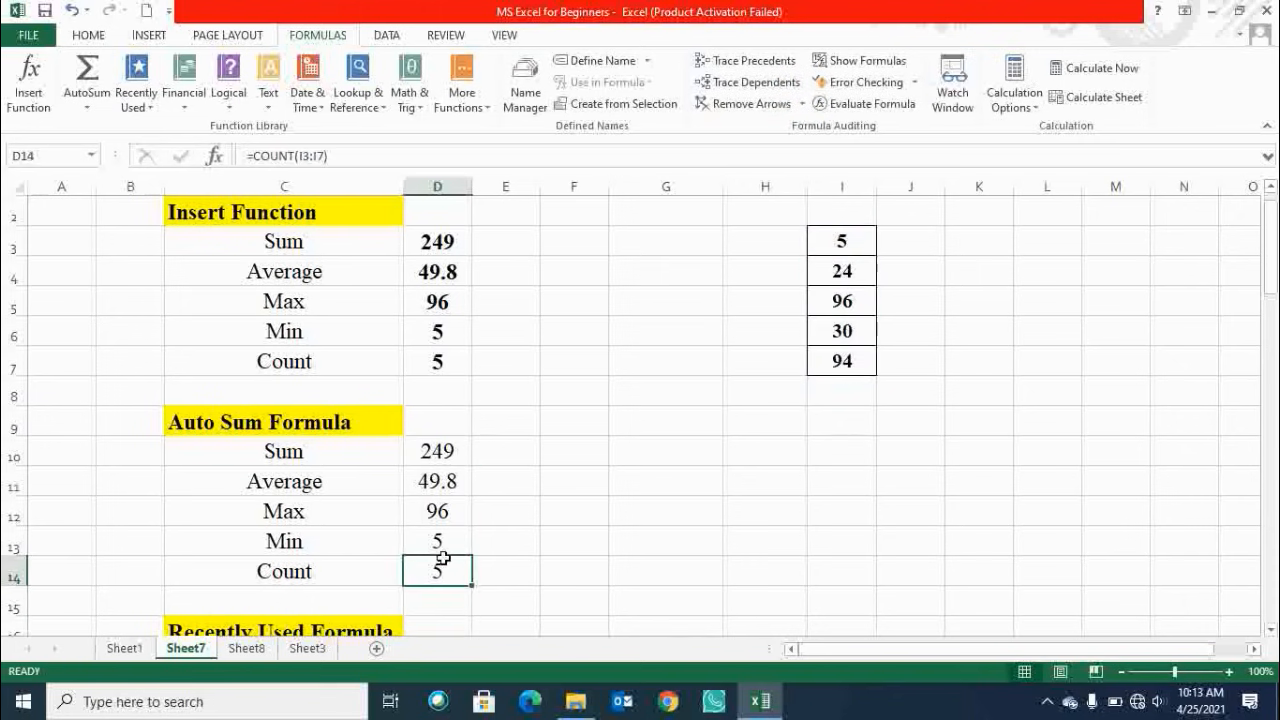
# Make the AutoSum results in D10 through D14 bold.
pyautogui.moveTo(442, 577); pyautogui.dragTo(437, 451)
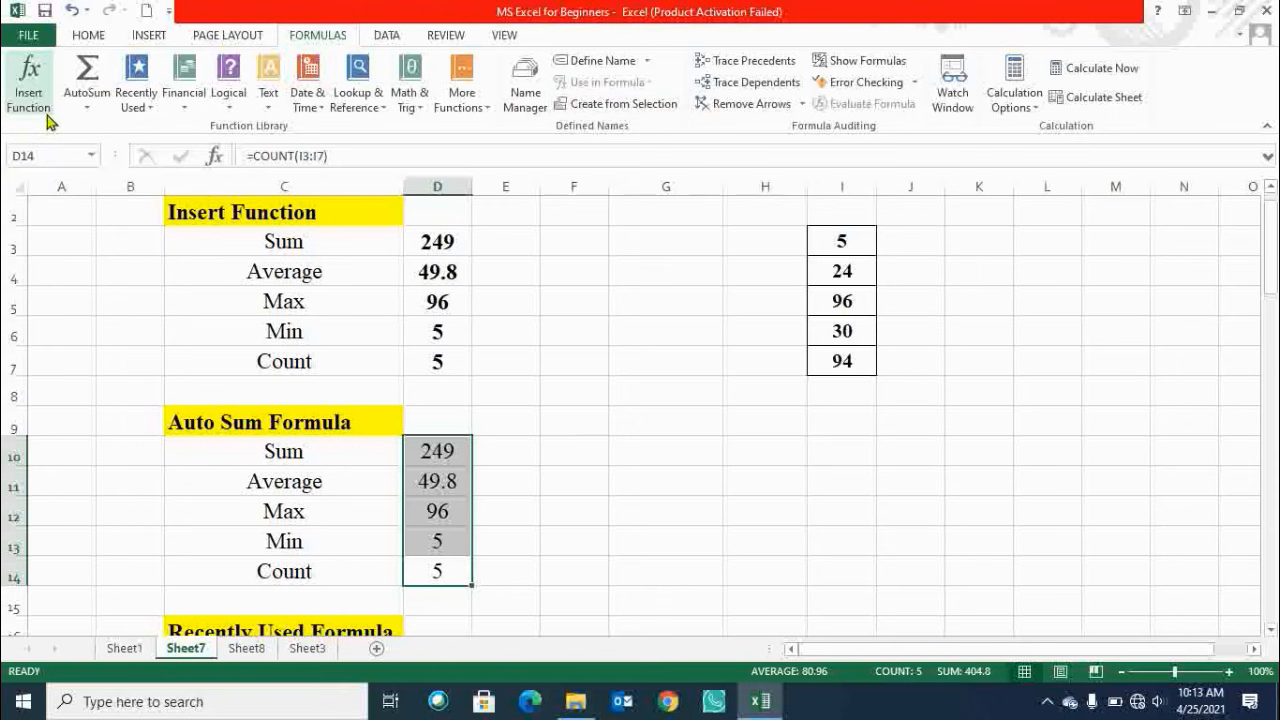
pyautogui.click(104, 114)
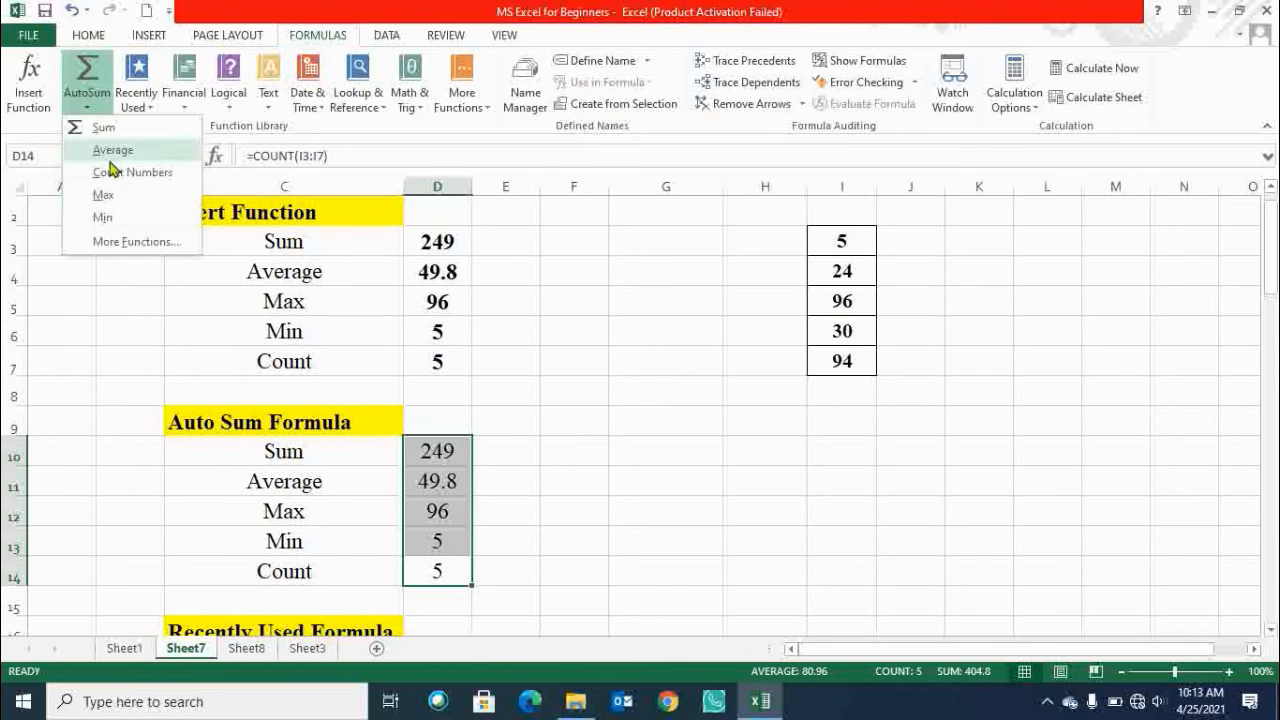
pyautogui.click(740, 318)
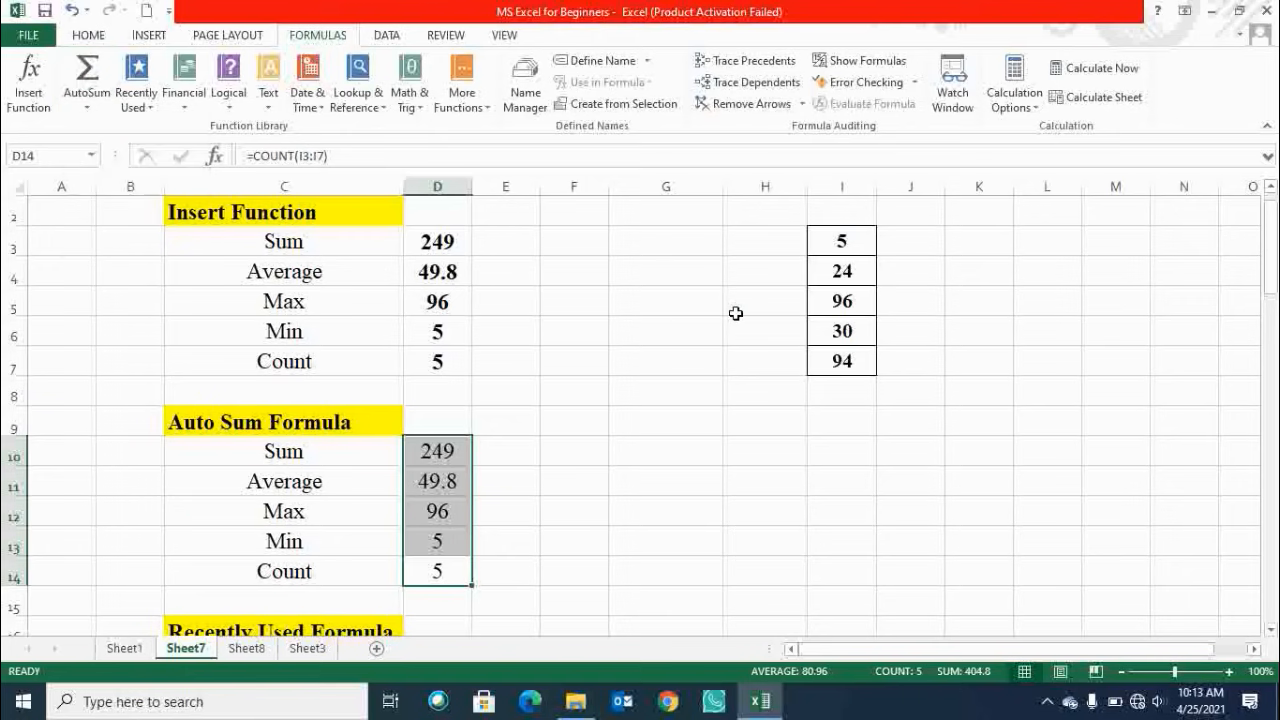
pyautogui.scroll(-2, 630, 398)
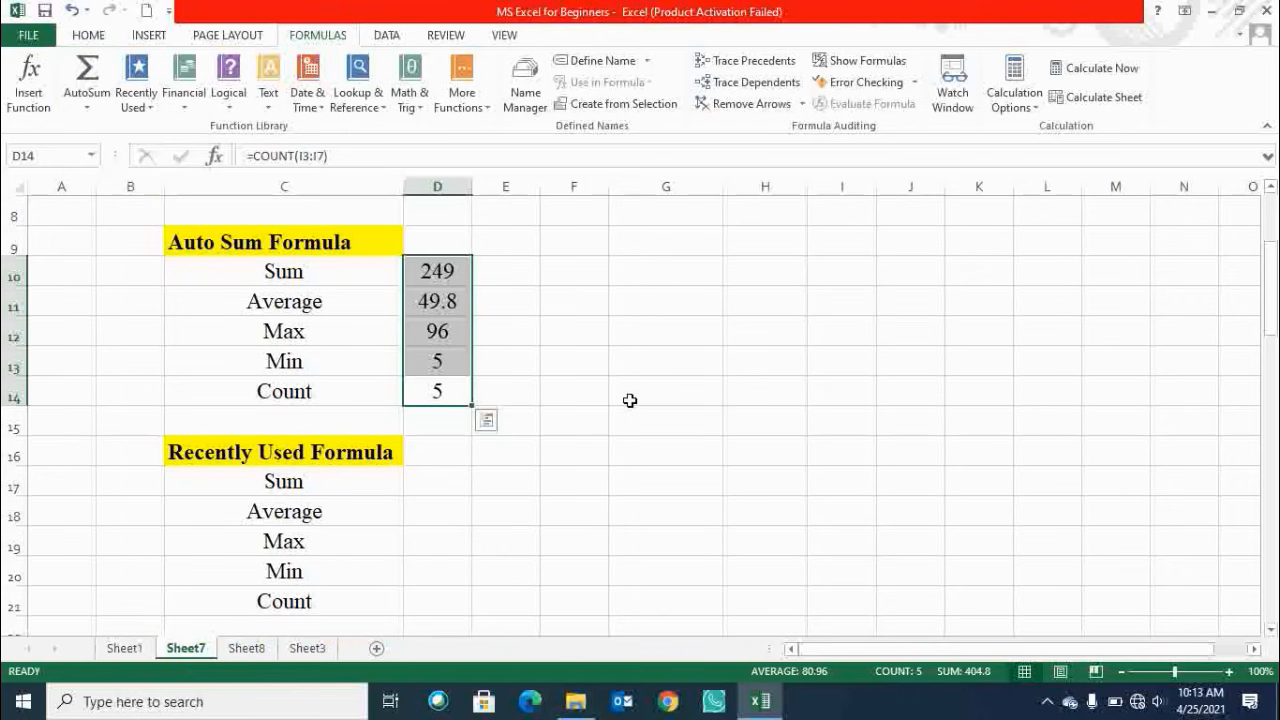
pyautogui.hotkey('ctrl', 'b')
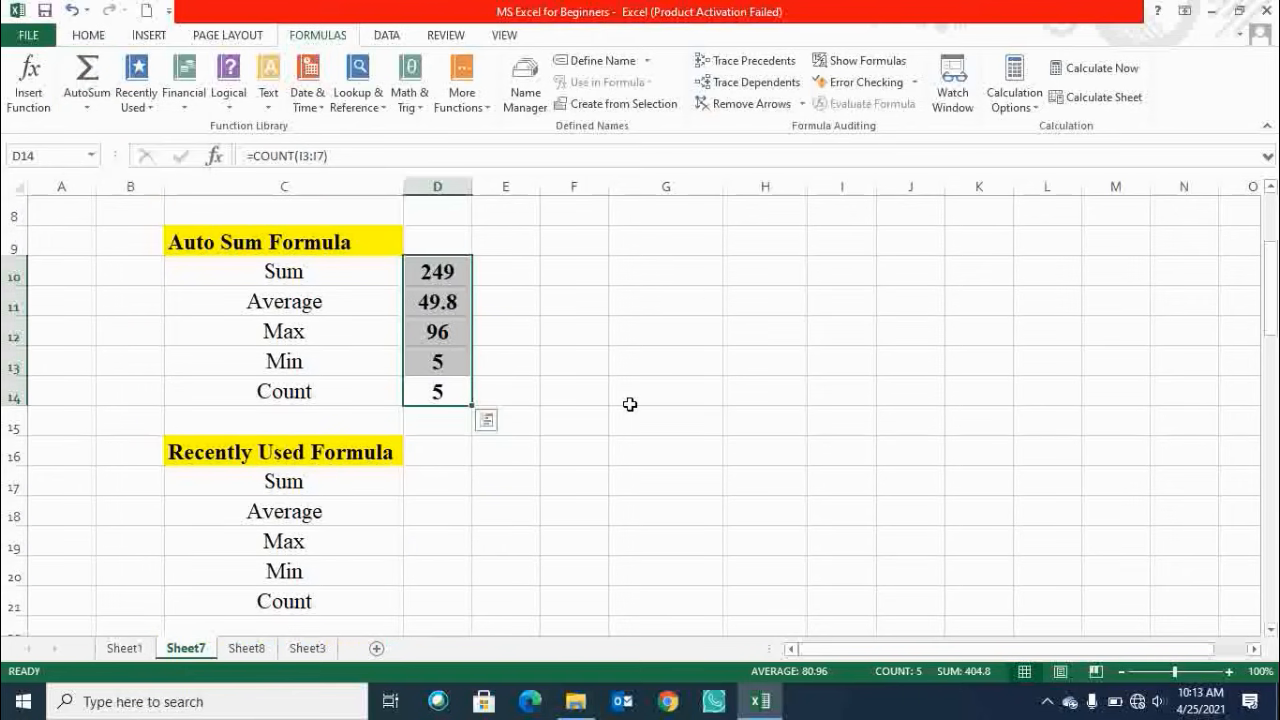
pyautogui.click(630, 404)
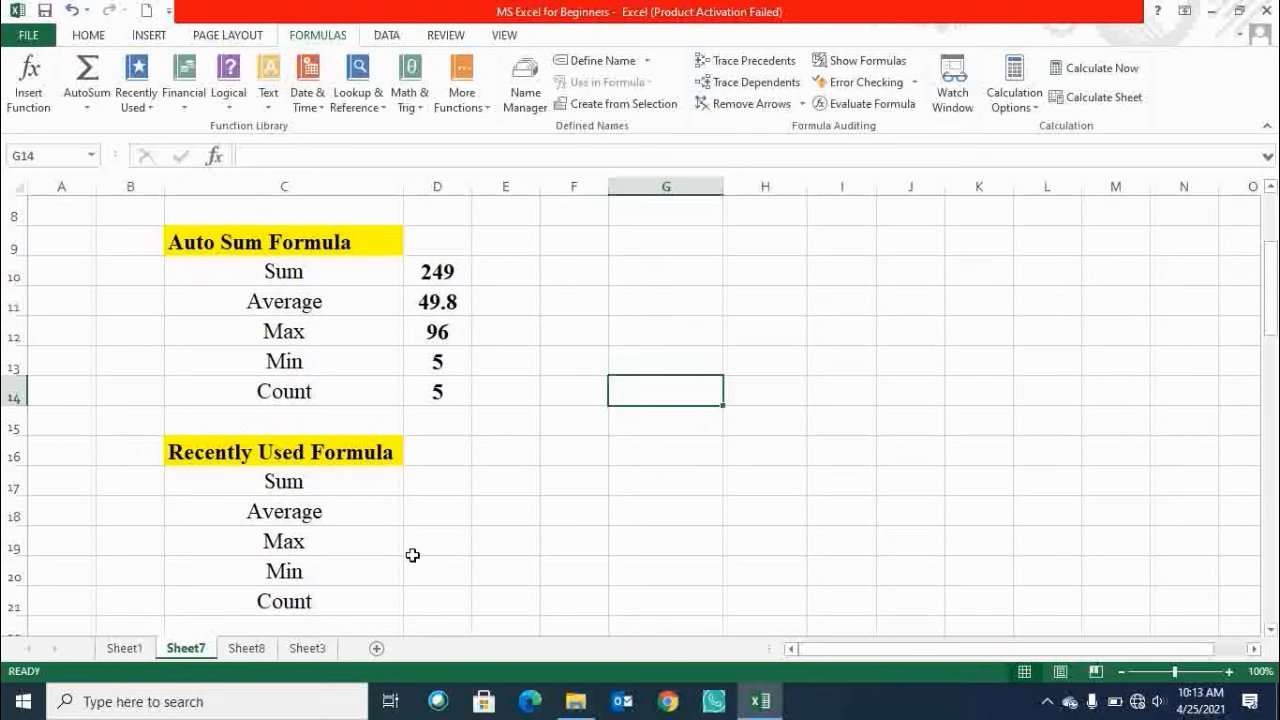
# Examine the Recently Used function list and the Recently Used Formula section below the AutoSum results.
pyautogui.scroll(-1, 412, 554)
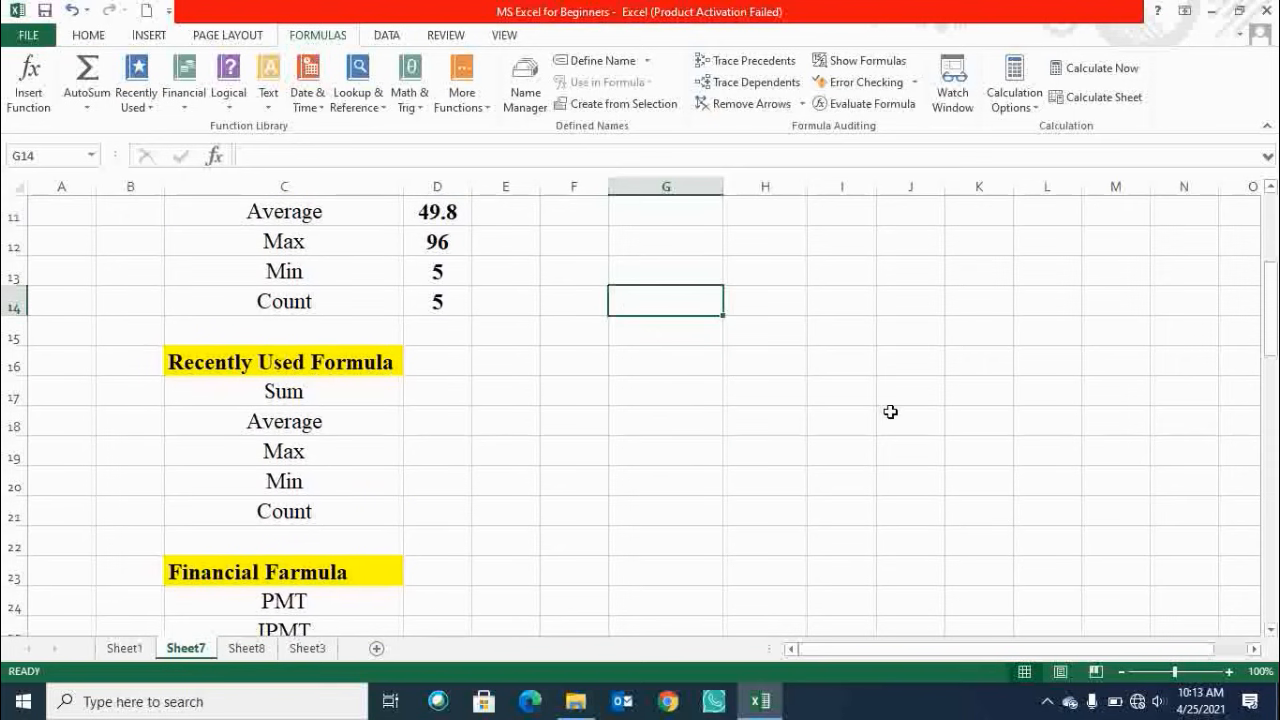
pyautogui.scroll(1, 889, 411)
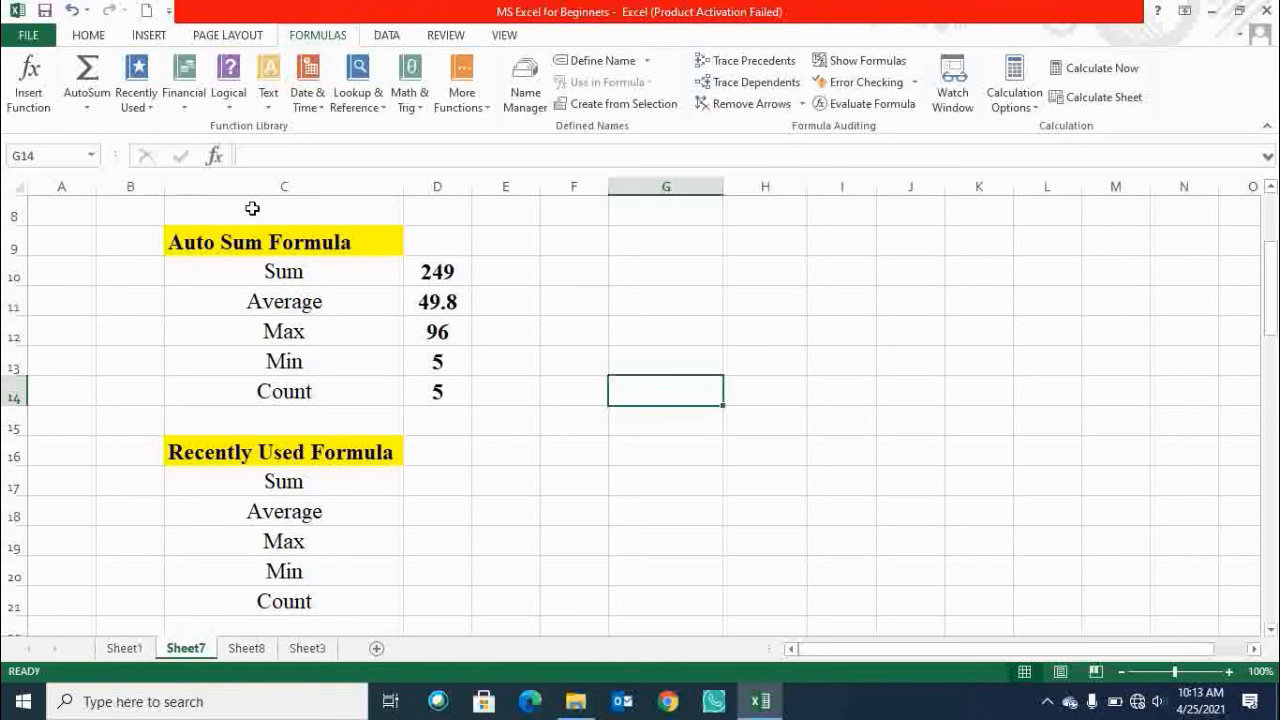
pyautogui.click(137, 104)
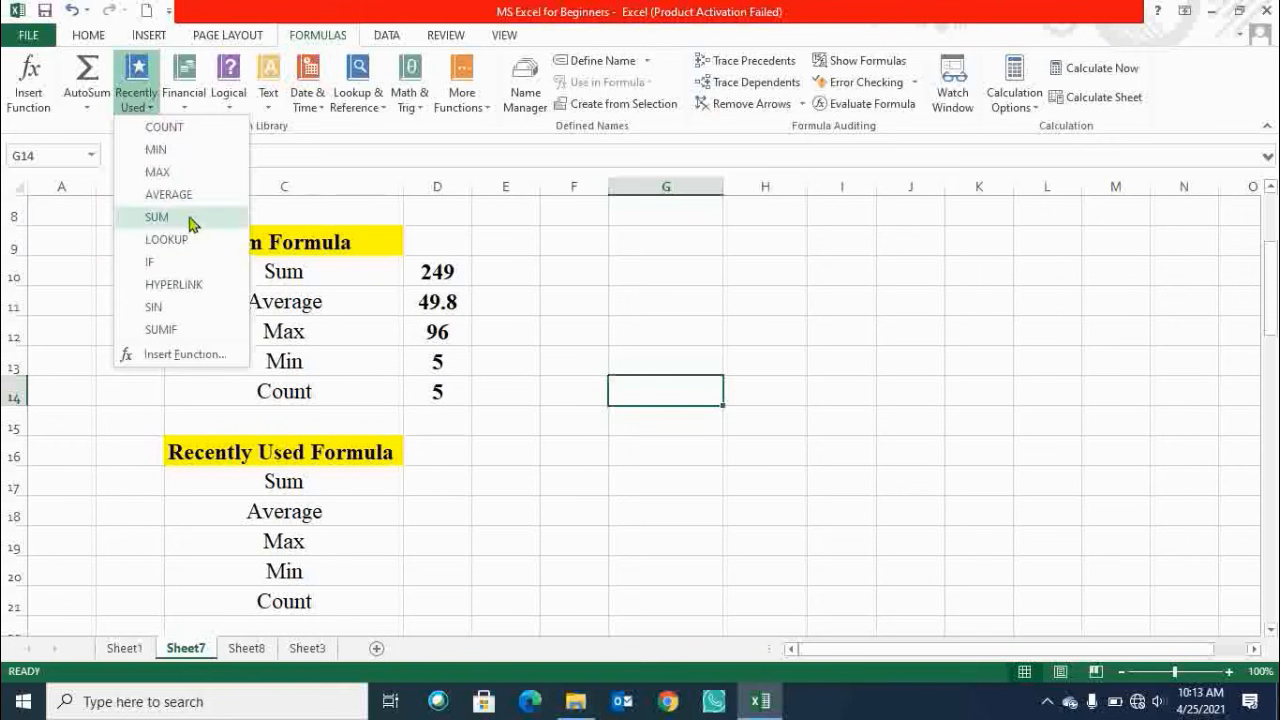
pyautogui.click(597, 288)
pyautogui.scroll(1, 592, 450)
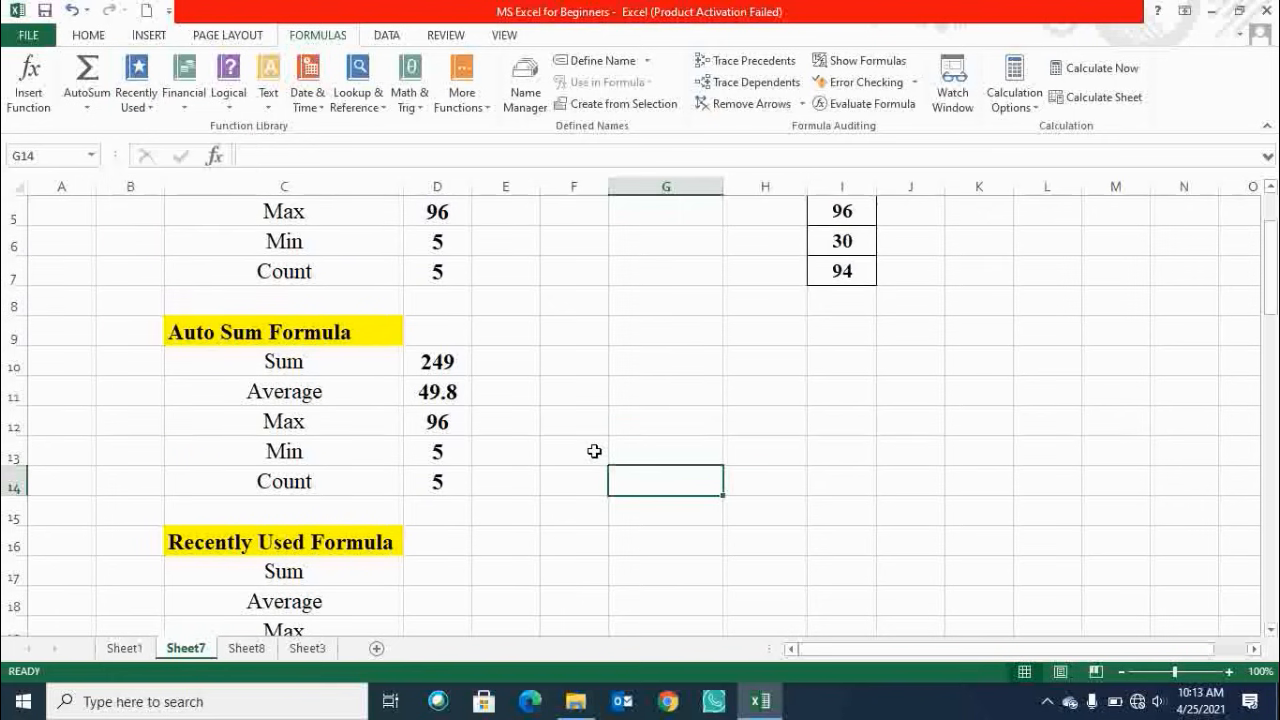
pyautogui.scroll(-2, 594, 451)
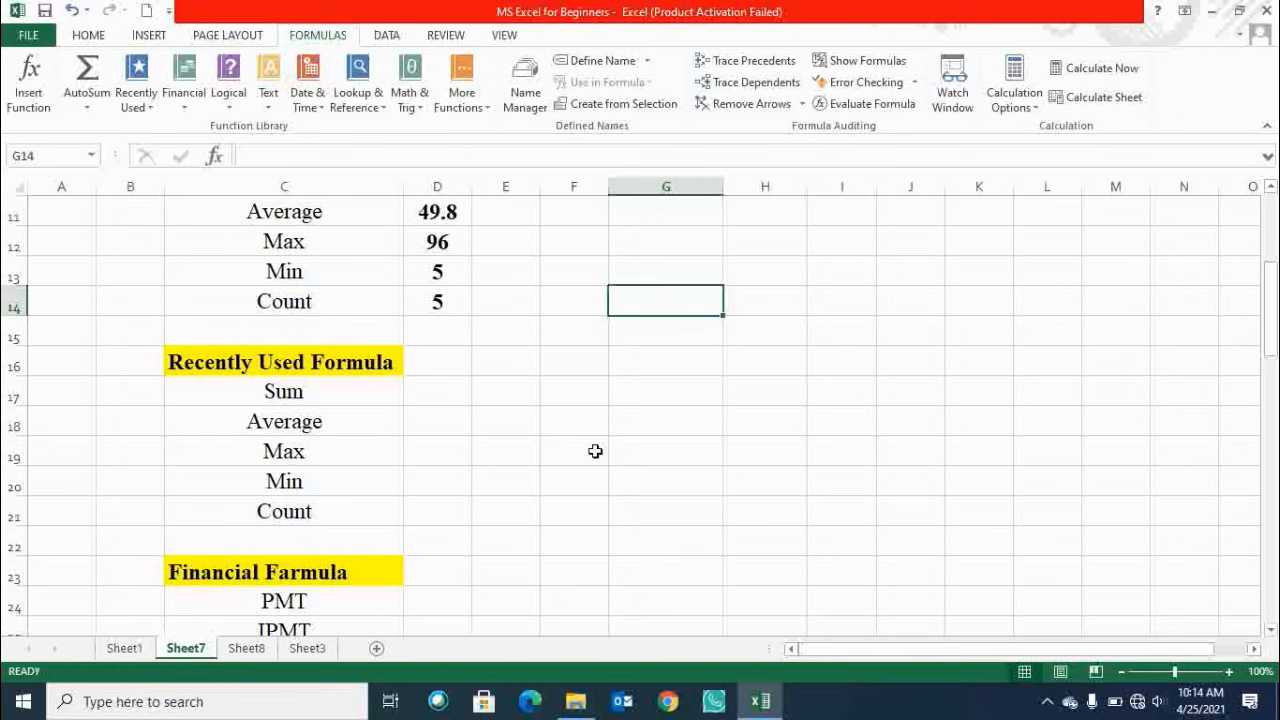
pyautogui.scroll(-1, 595, 451)
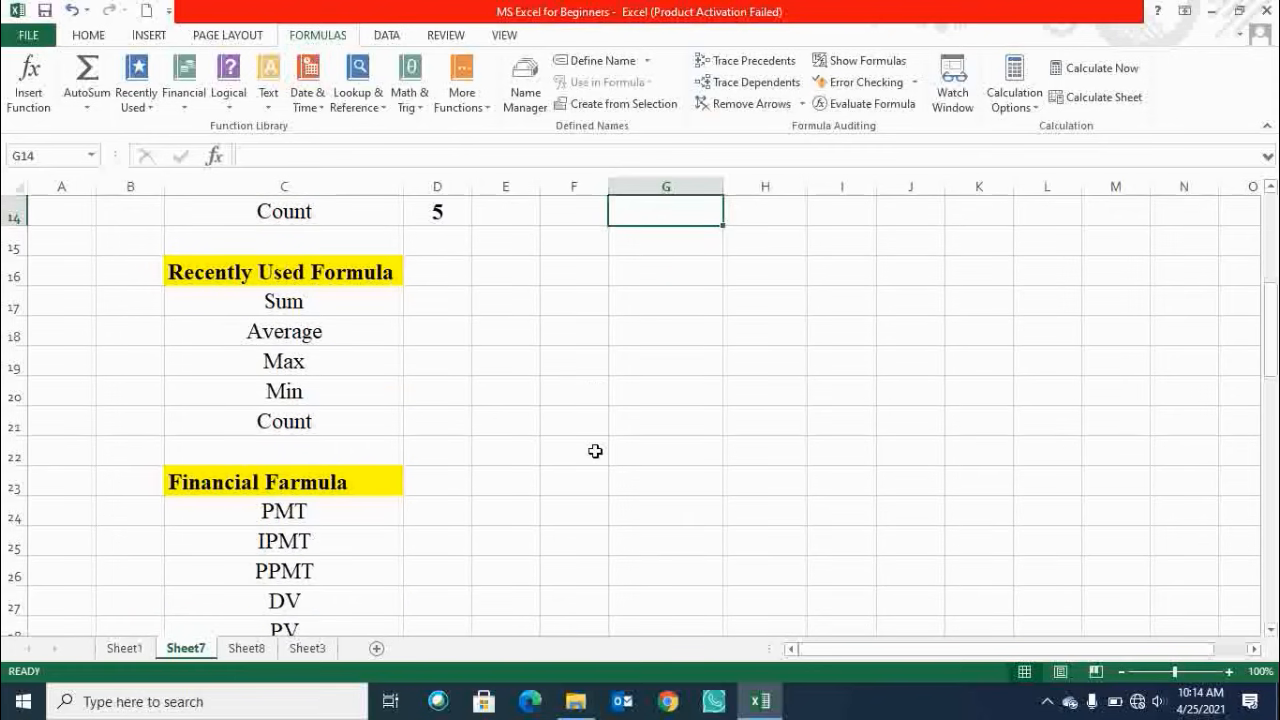
pyautogui.scroll(1, 595, 451)
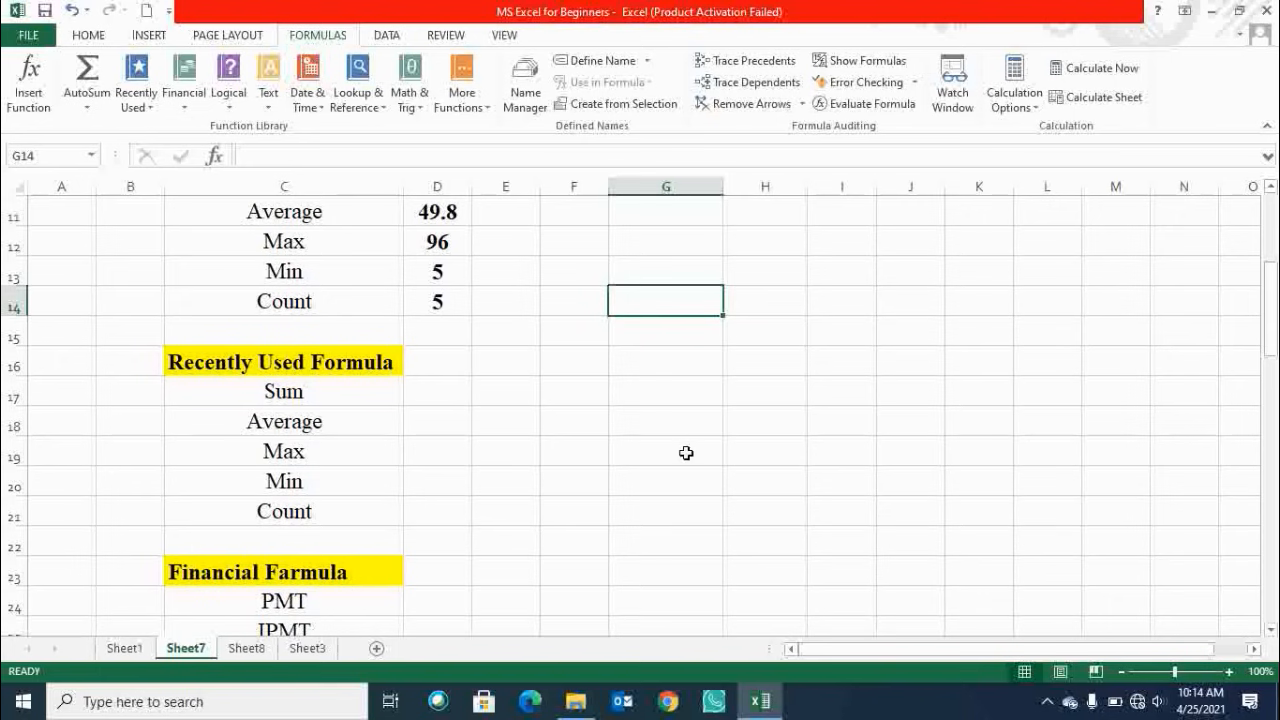
pyautogui.scroll(4, 869, 488)
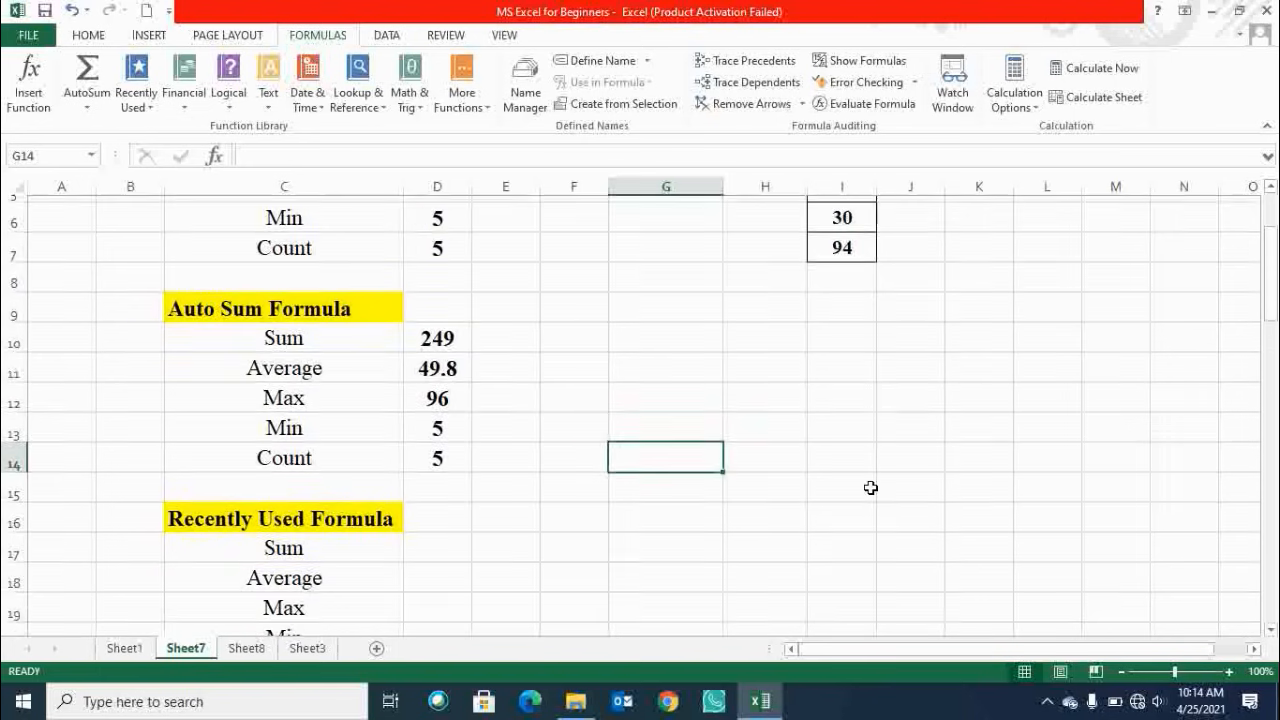
pyautogui.moveTo(852, 272); pyautogui.dragTo(864, 398)
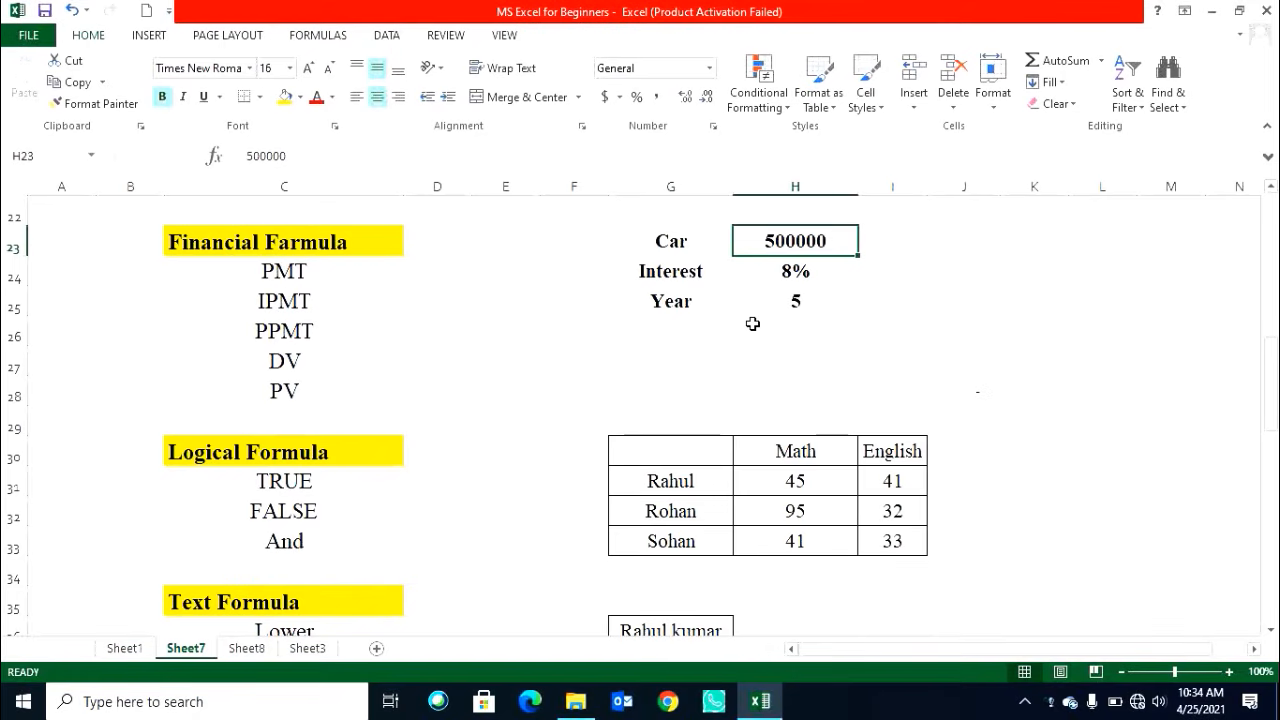
# Examine the Financial Formula list and the Car, Interest and Year loan values in G23:H25.
pyautogui.click(340, 273)
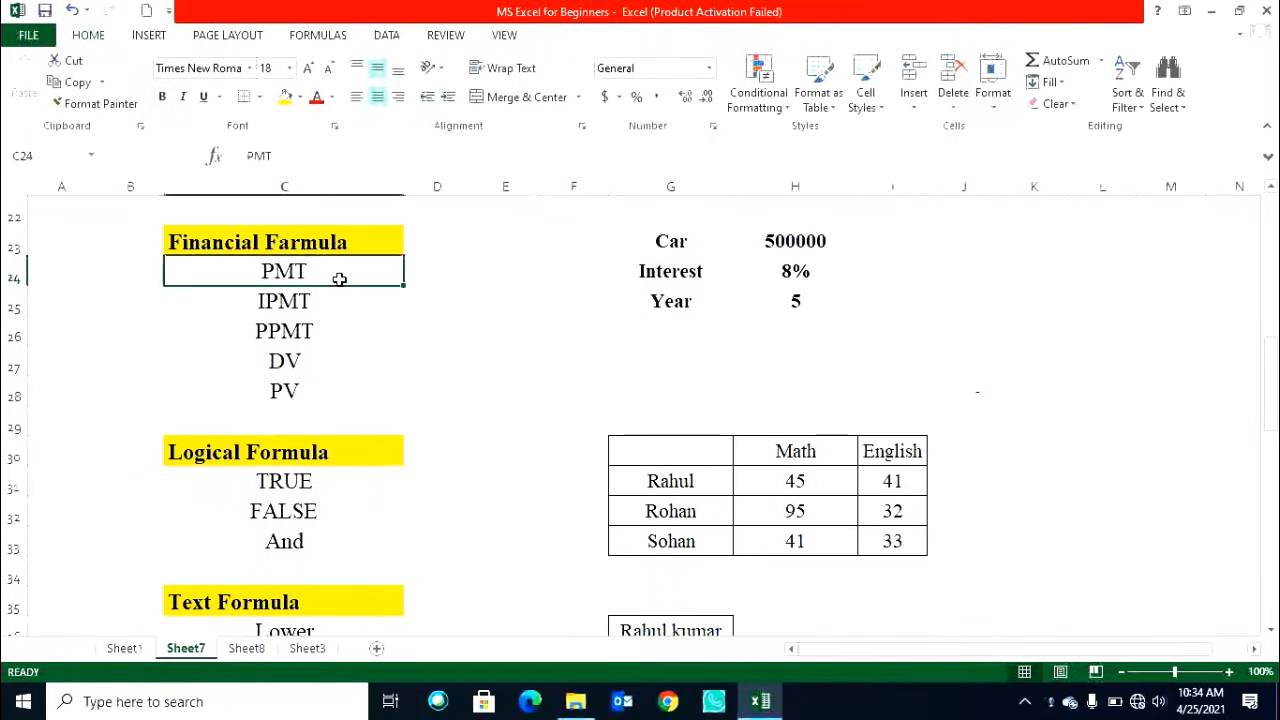
pyautogui.click(332, 311)
pyautogui.click(335, 340)
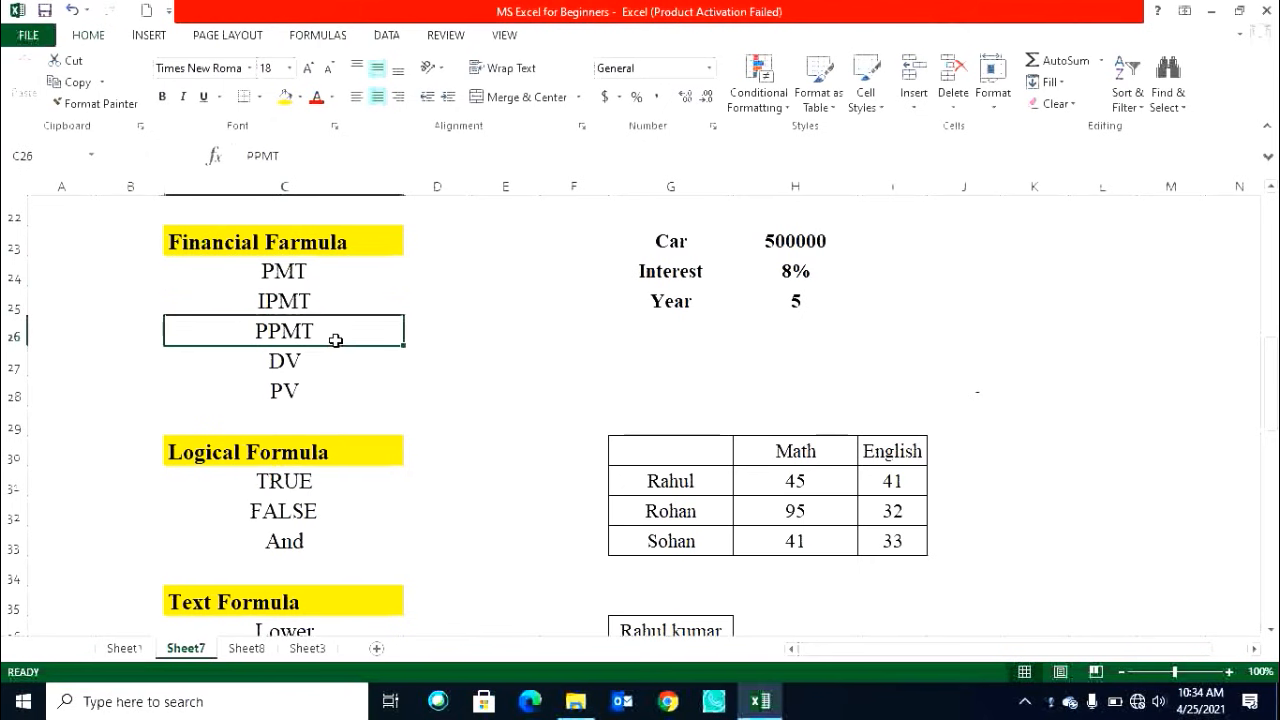
pyautogui.click(332, 368)
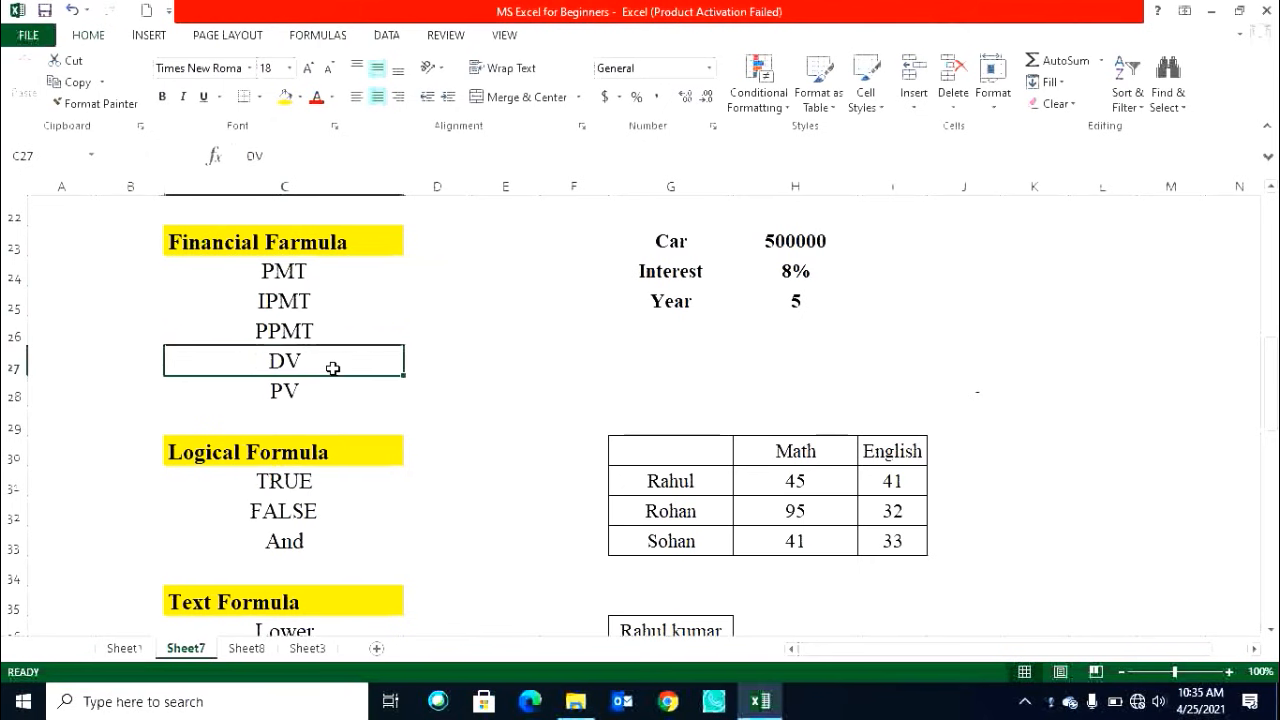
pyautogui.click(333, 392)
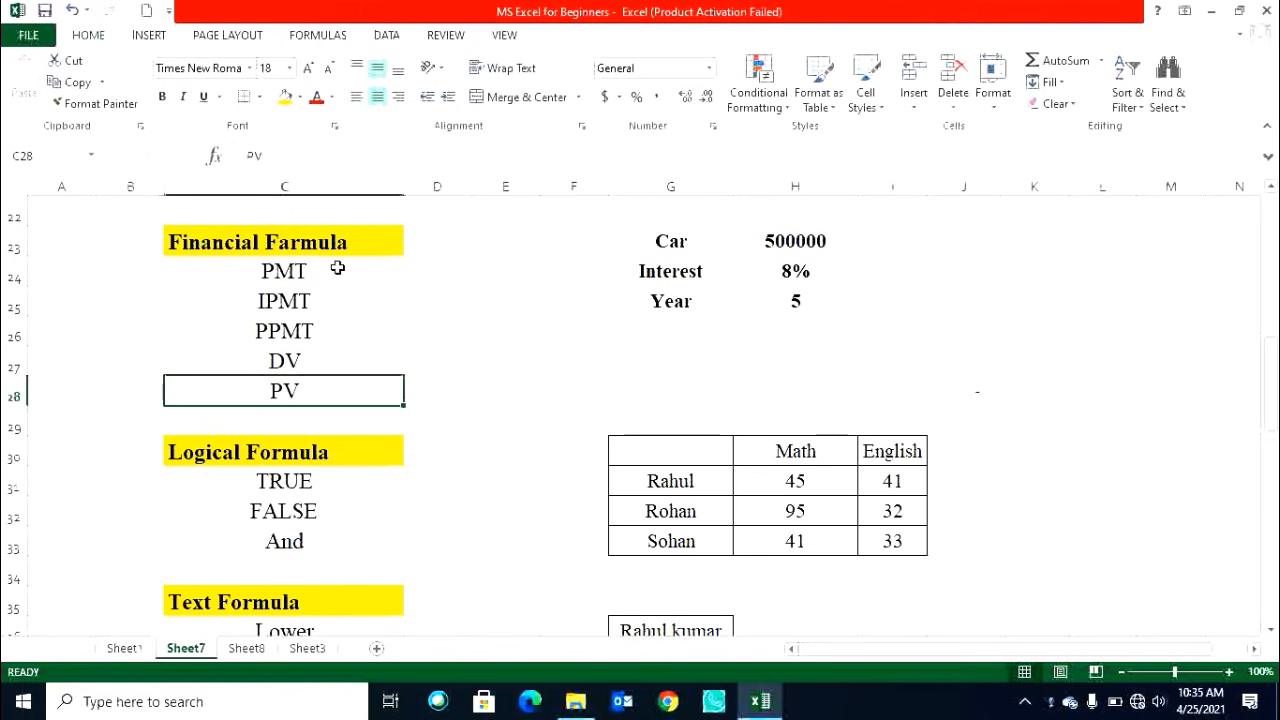
pyautogui.click(336, 305)
pyautogui.click(338, 337)
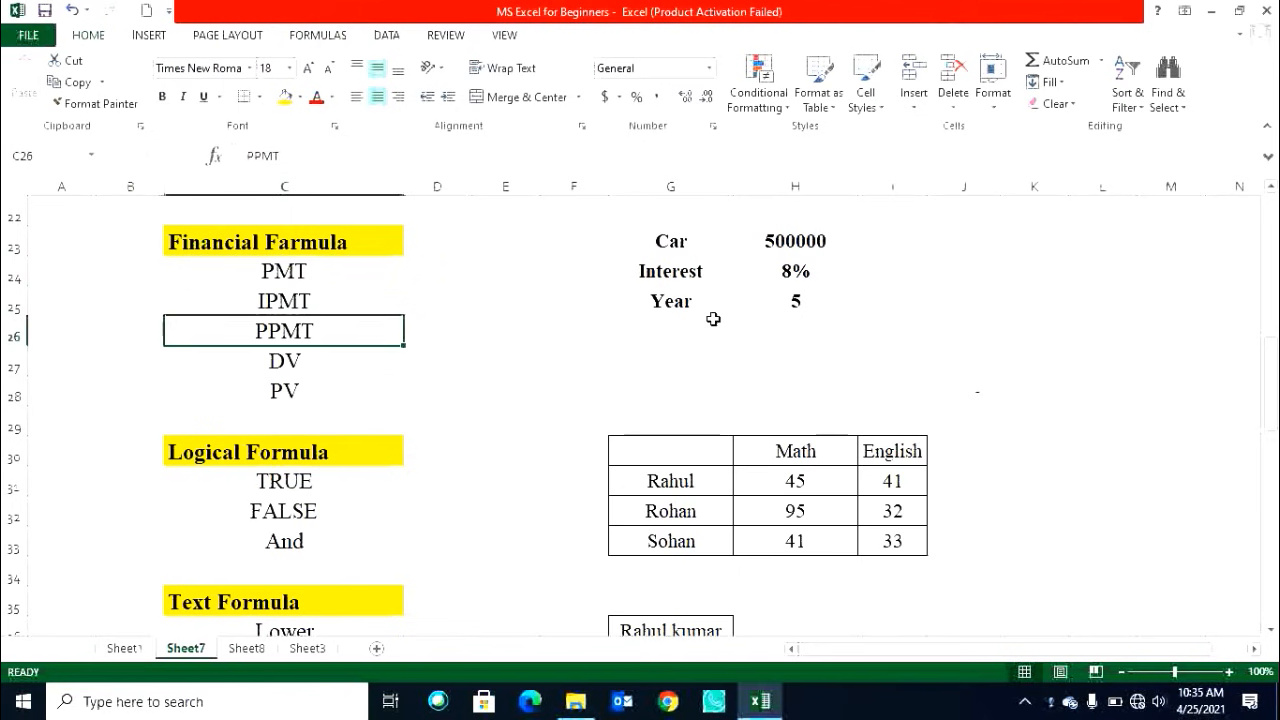
pyautogui.click(312, 277)
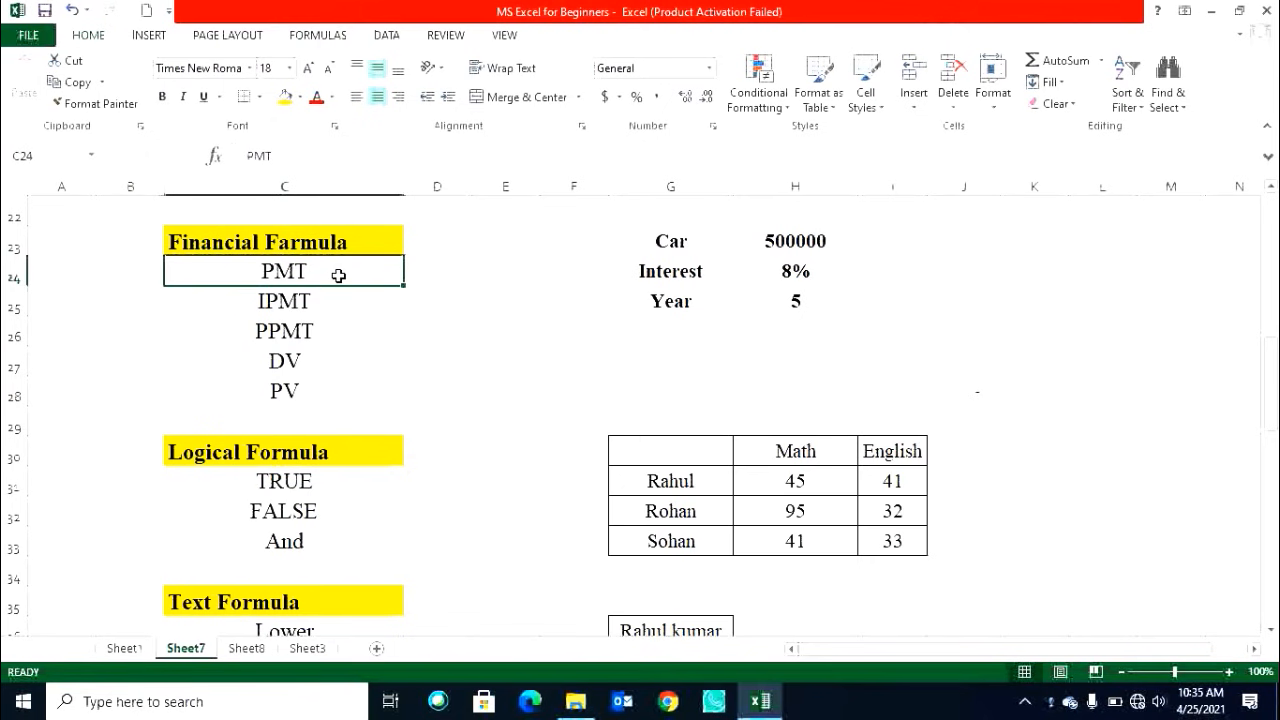
pyautogui.moveTo(682, 241); pyautogui.dragTo(757, 243)
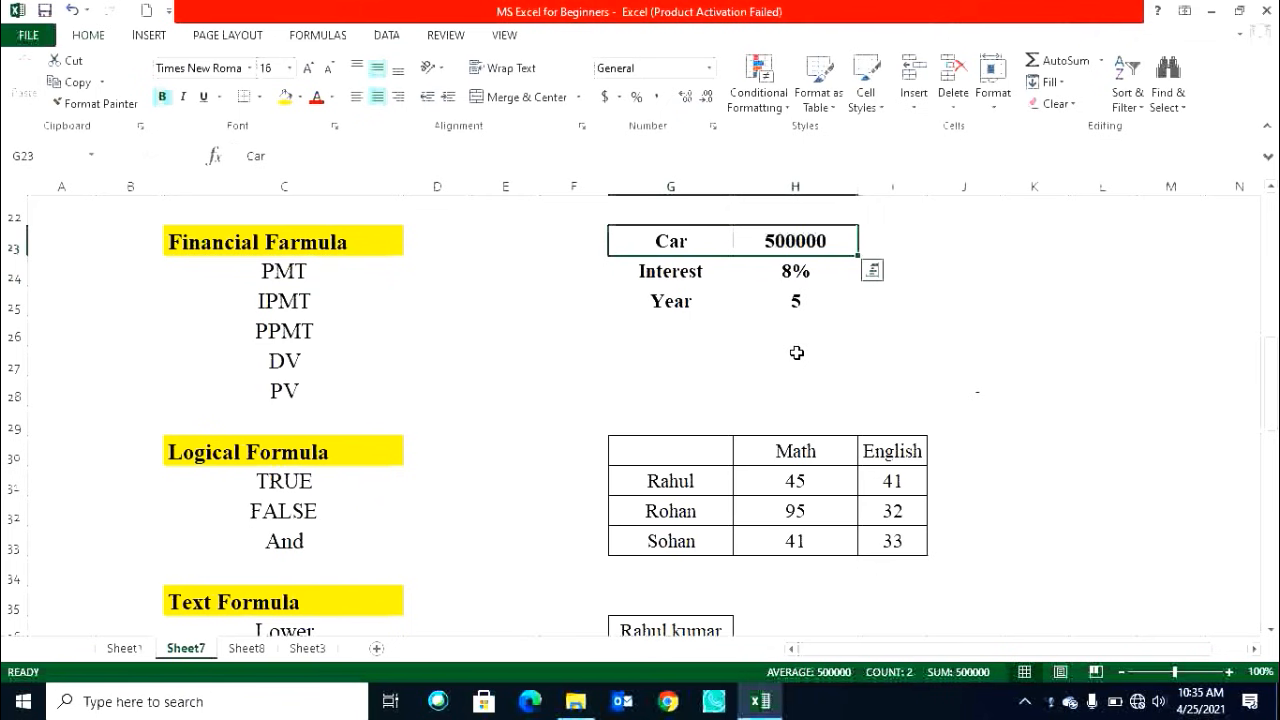
pyautogui.click(805, 247)
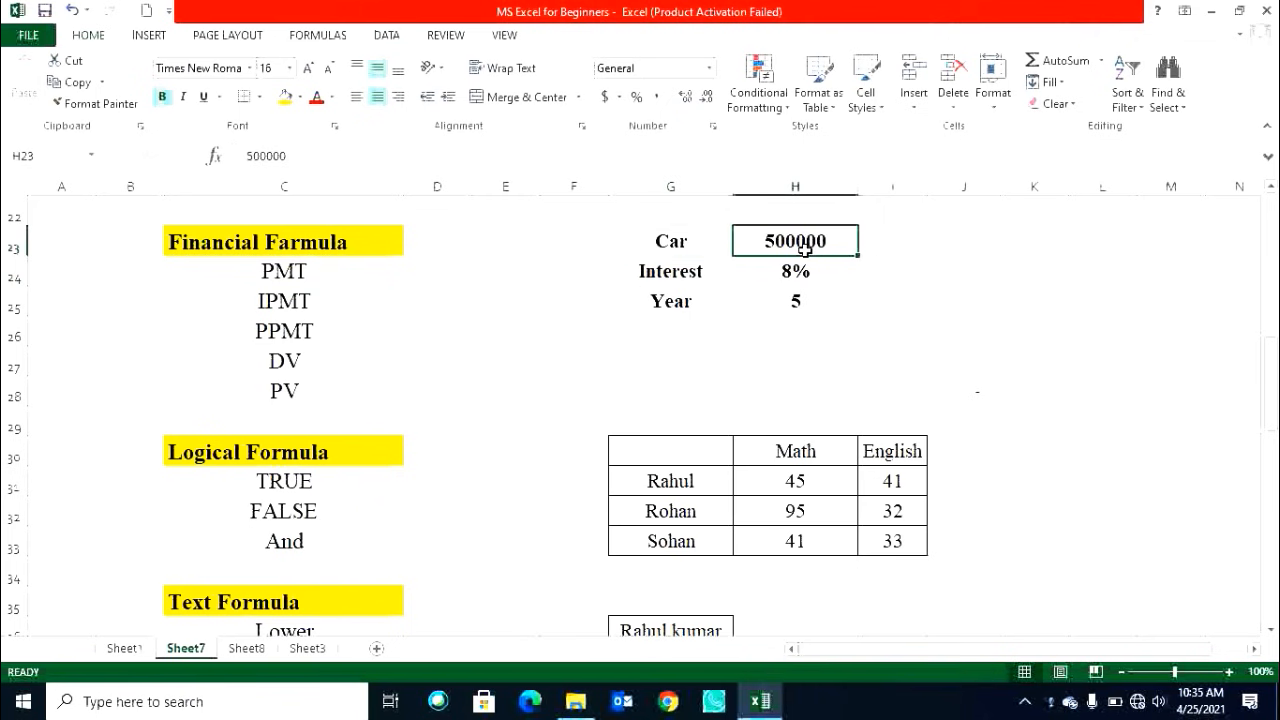
pyautogui.click(678, 276)
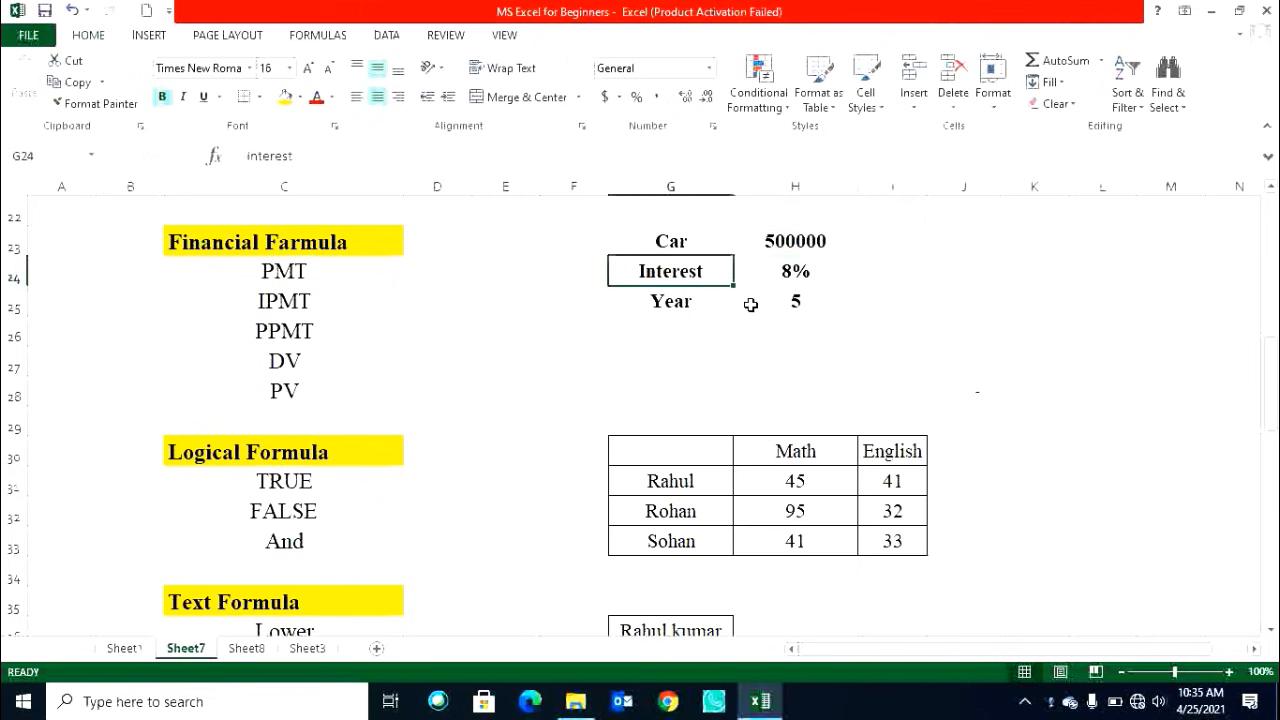
pyautogui.click(803, 271)
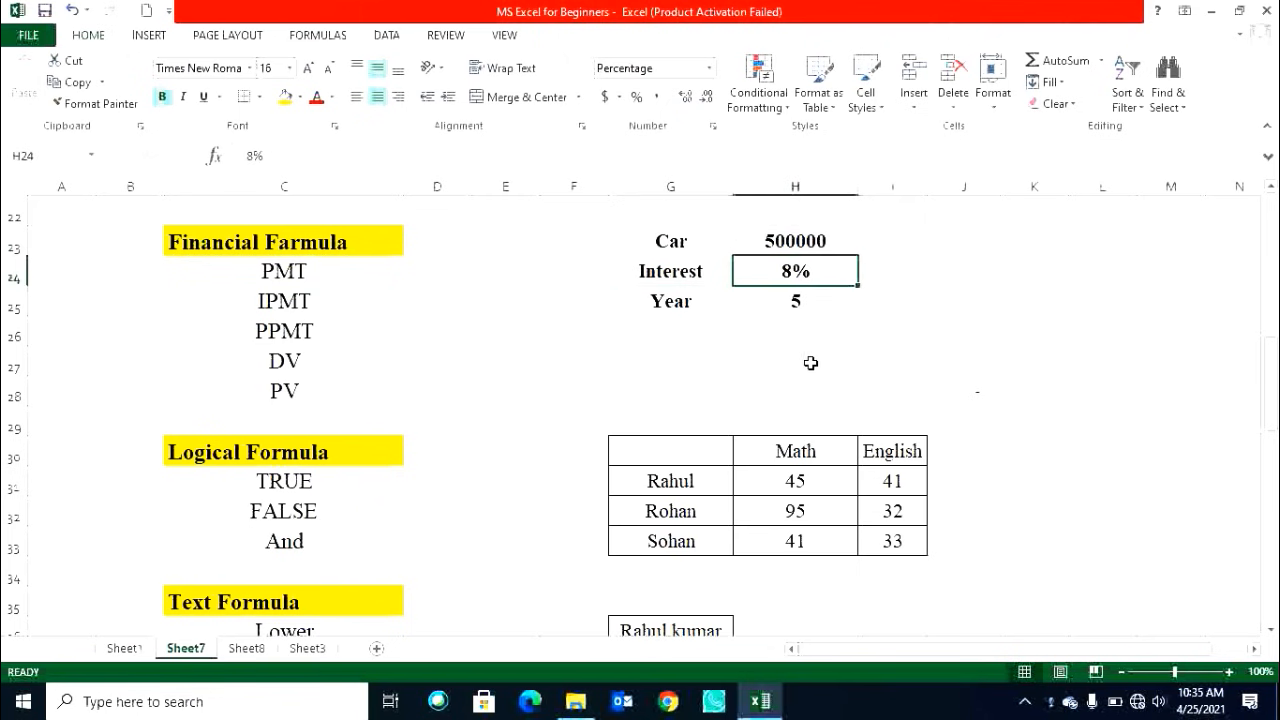
pyautogui.click(686, 298)
pyautogui.click(818, 241)
pyautogui.click(783, 310)
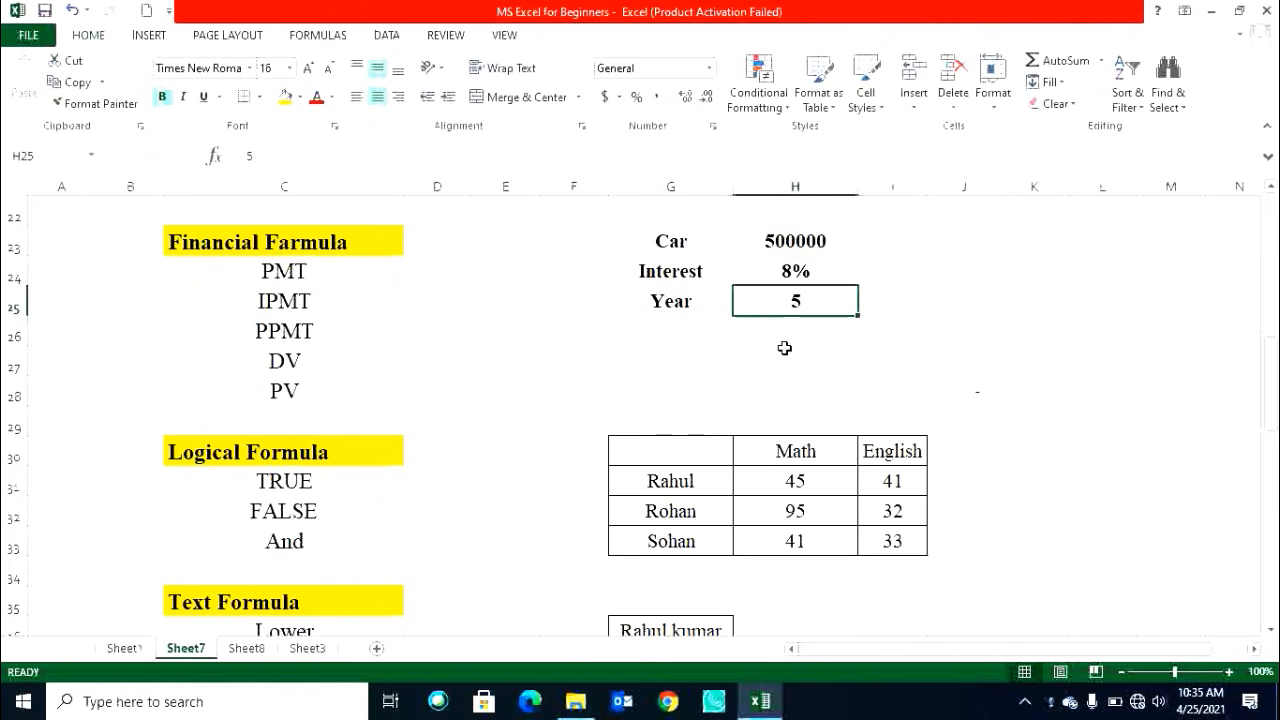
# Label cell G26 as EMI.
pyautogui.click(712, 337)
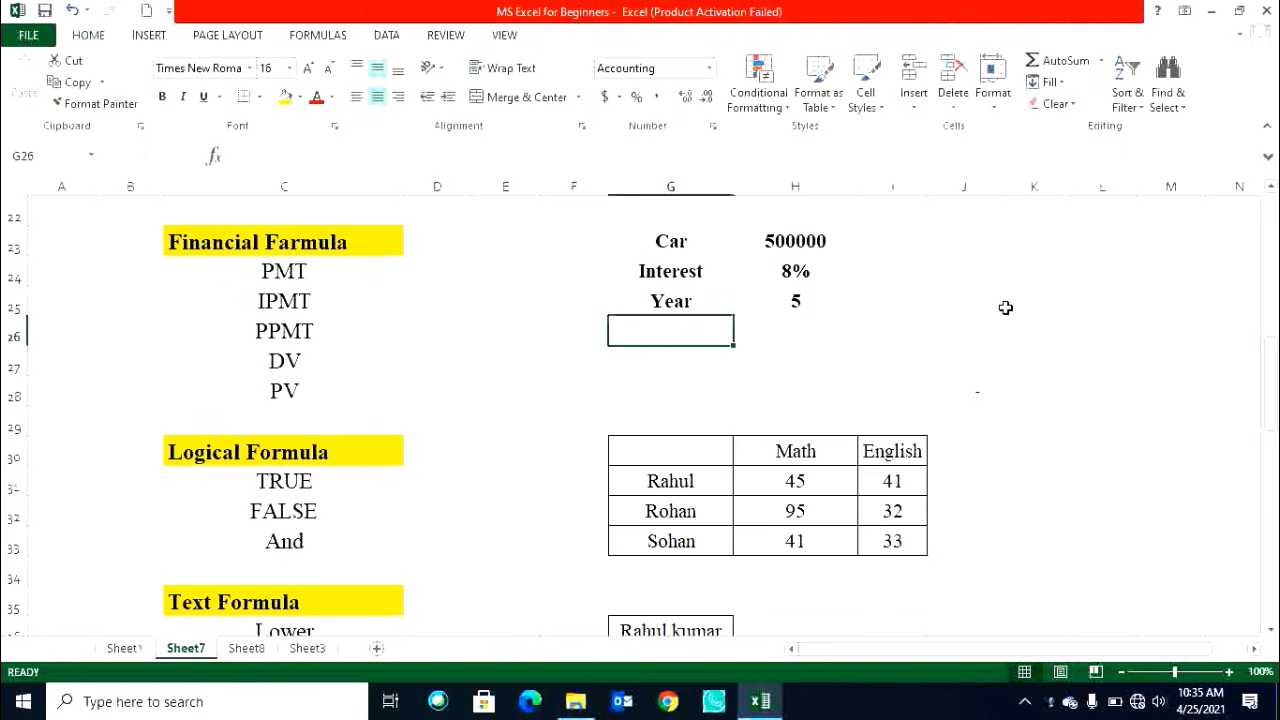
pyautogui.write('EMI')
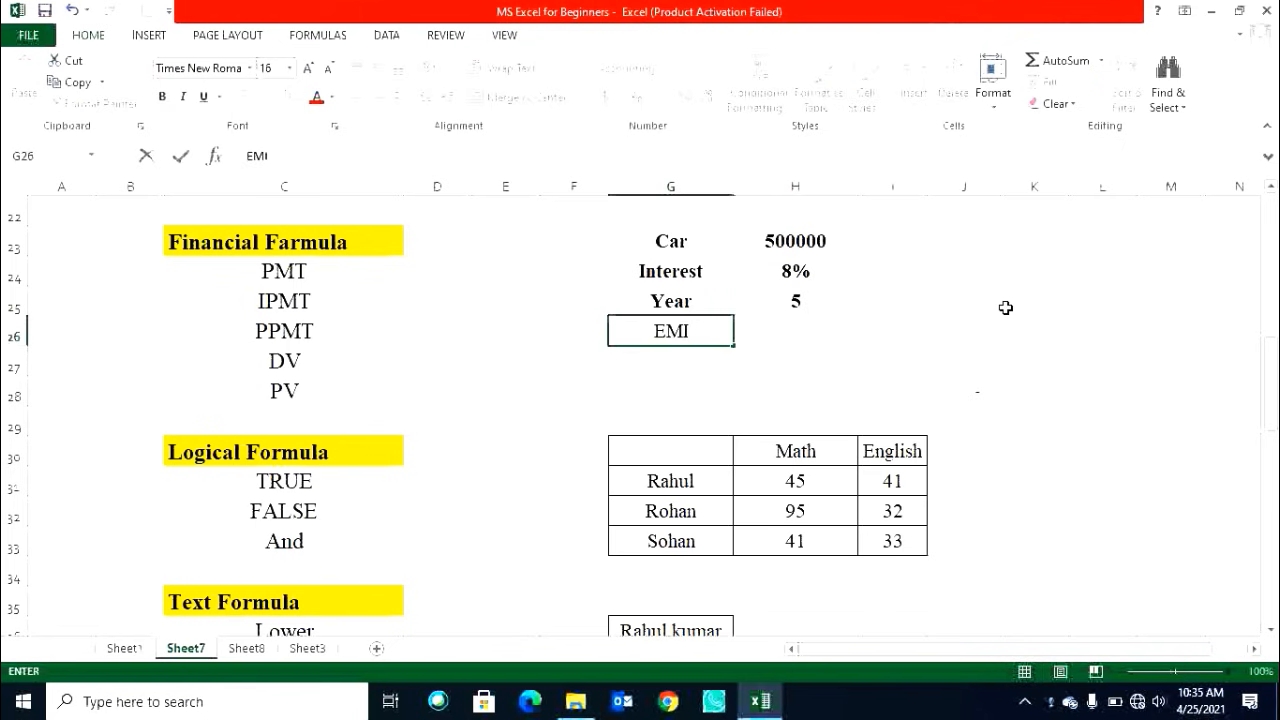
pyautogui.hotkey('ctrl', 'Return')
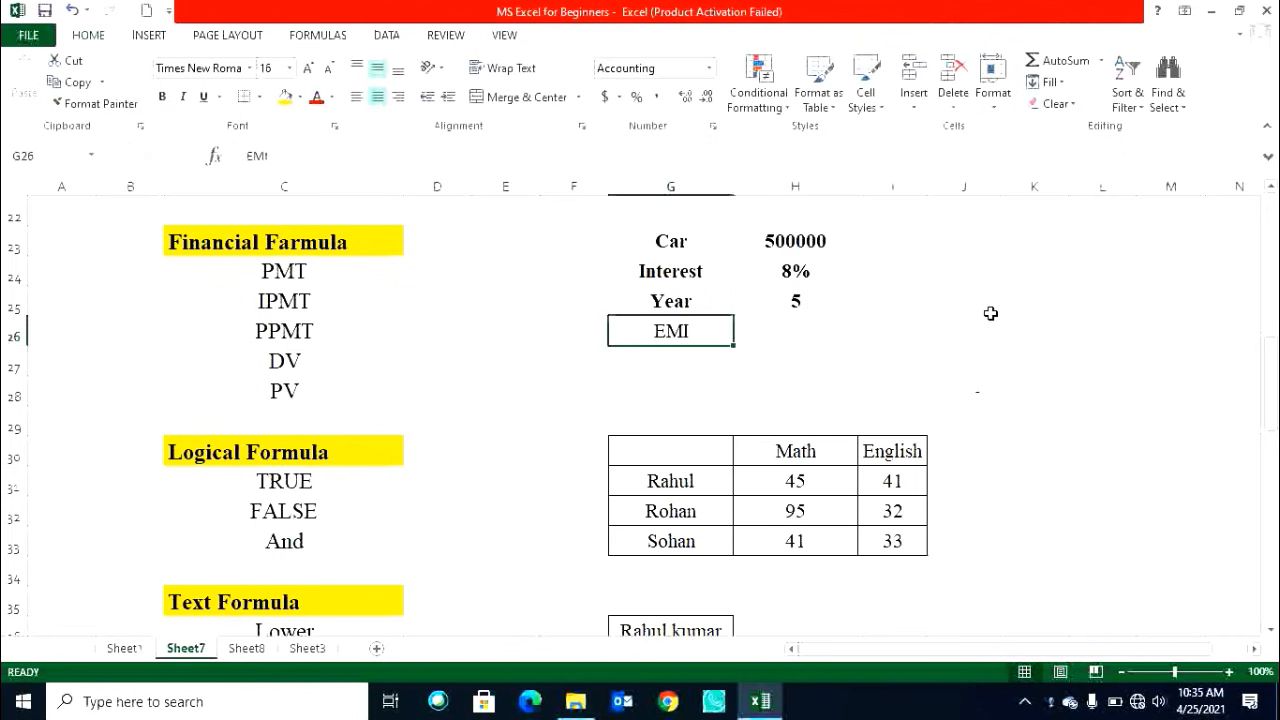
# Enter =PMT(H24/12,H25*12,H23) in H26 to compute the monthly EMI, then apply Comma Style to it.
pyautogui.click(795, 333)
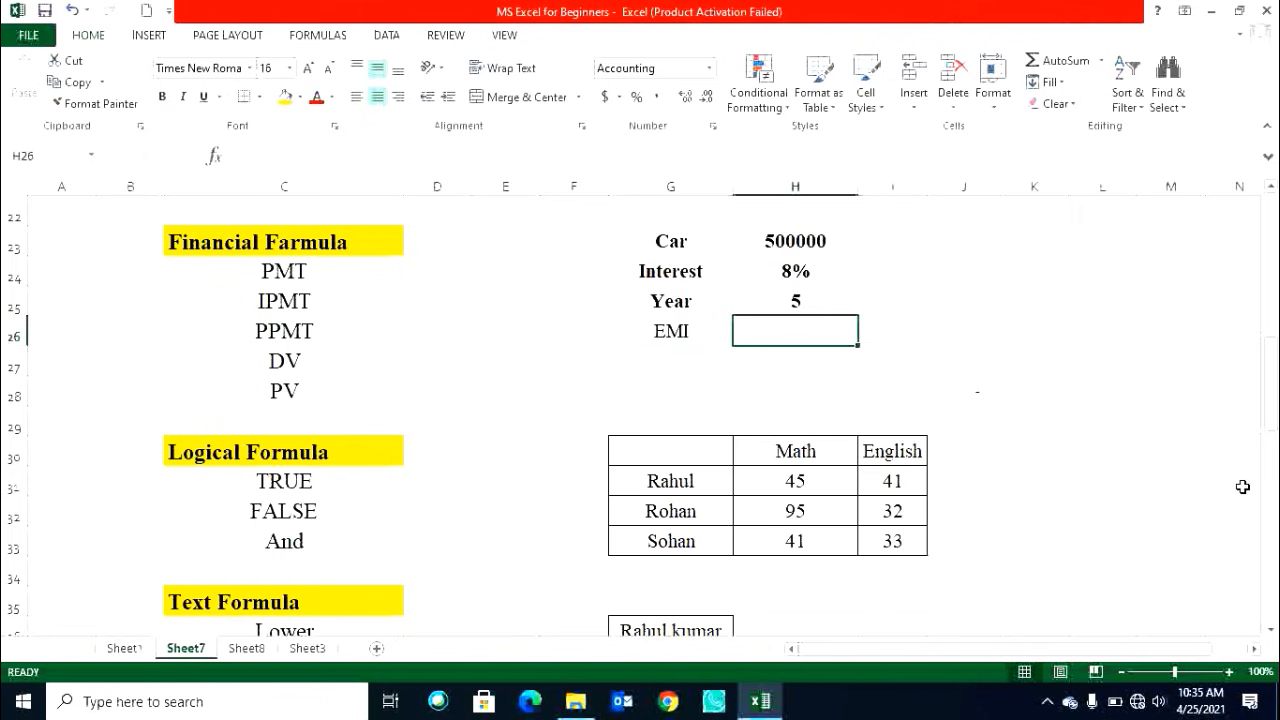
pyautogui.write('=')
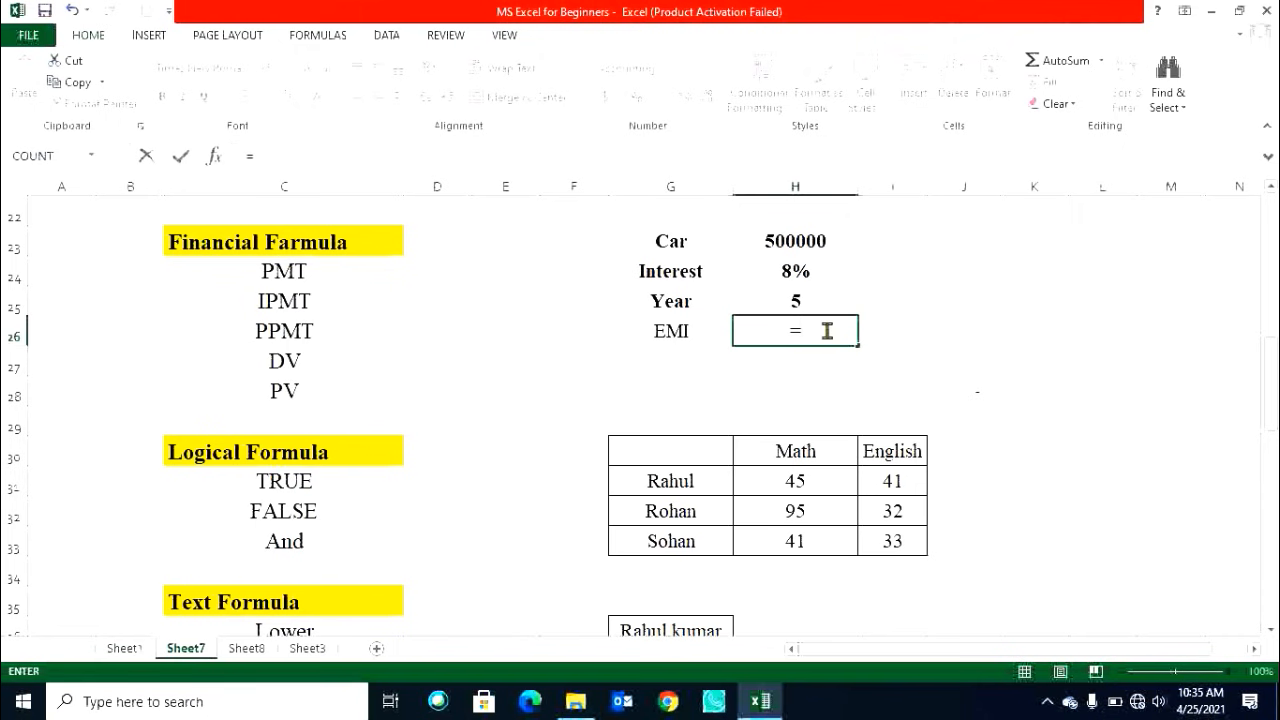
pyautogui.write('PMT')
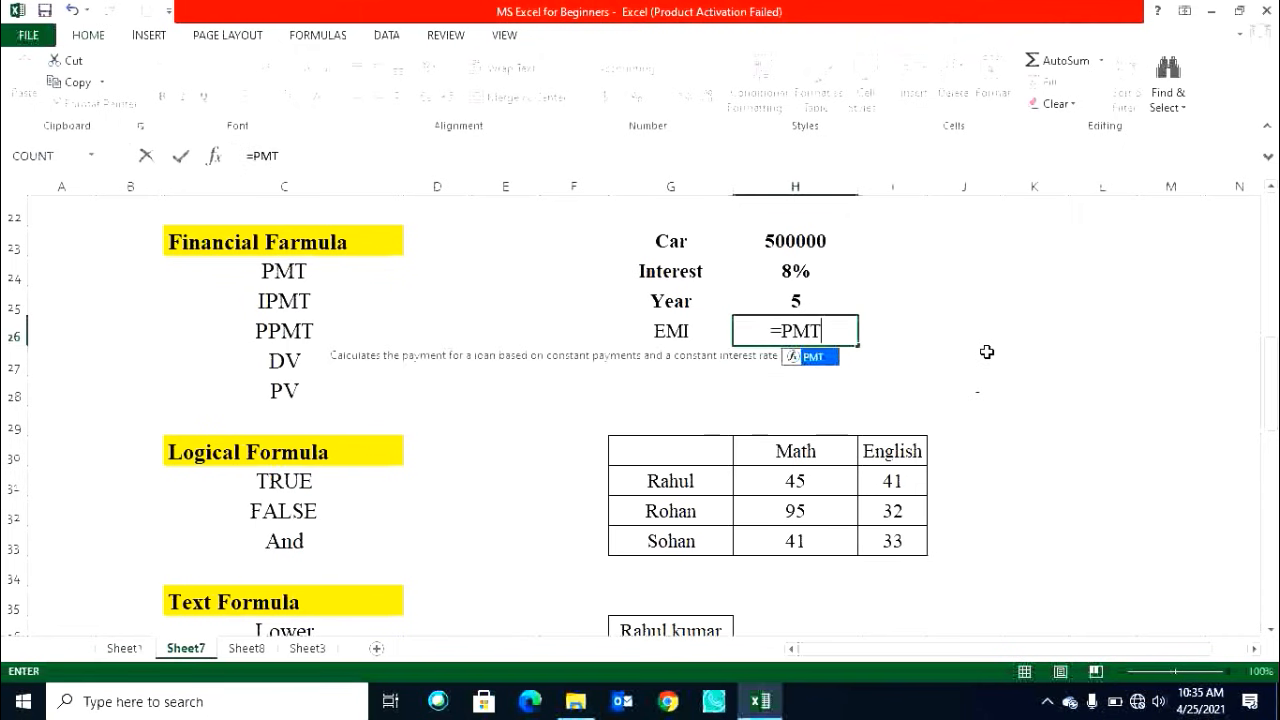
pyautogui.write('(')
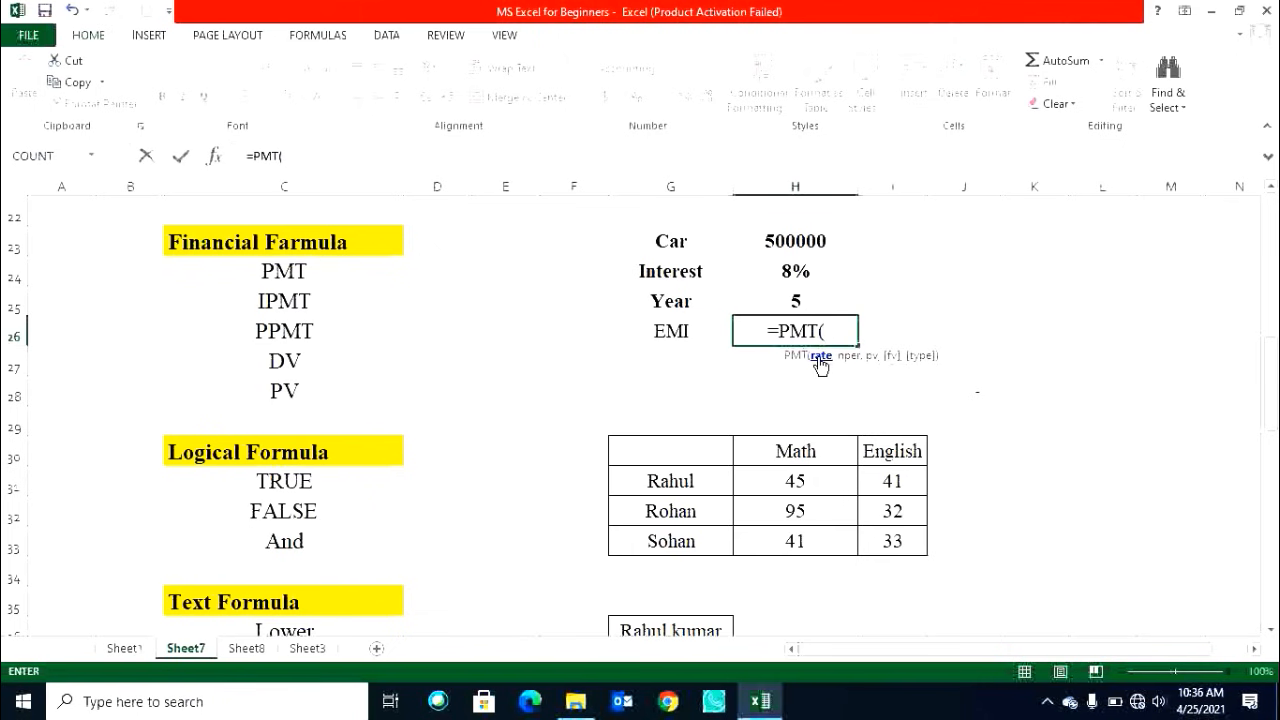
pyautogui.click(802, 270)
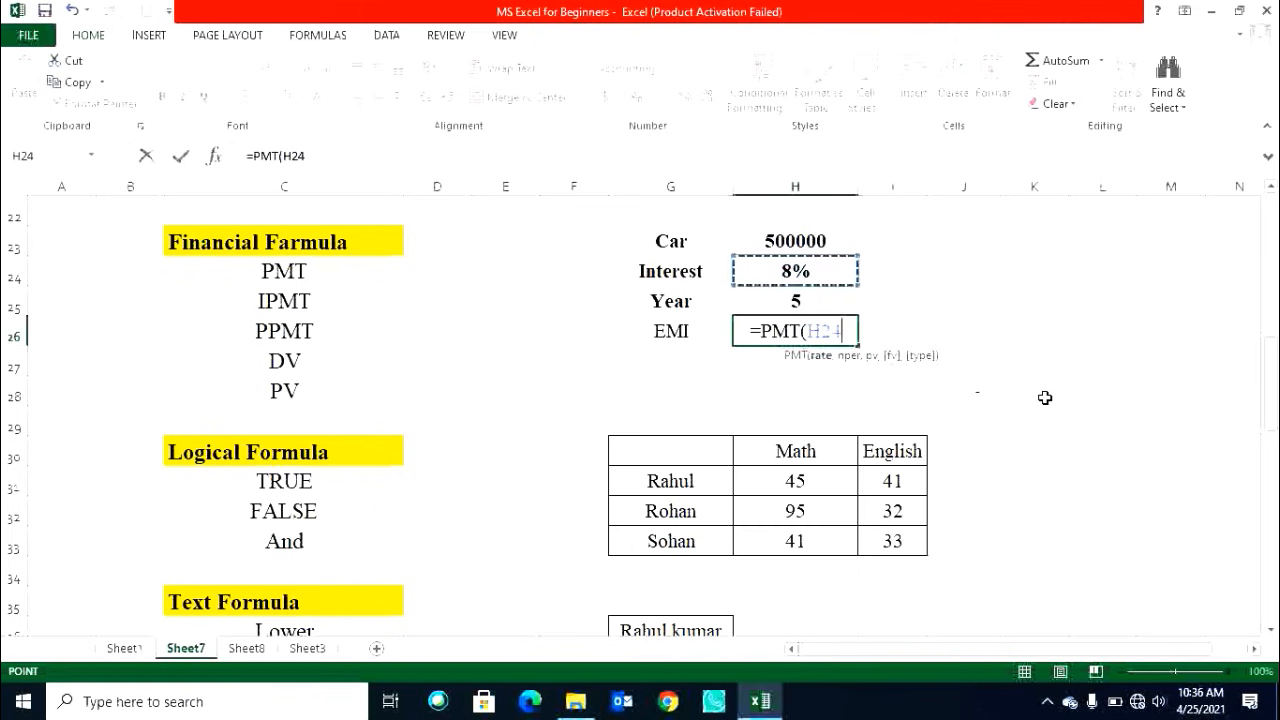
pyautogui.write('/12')
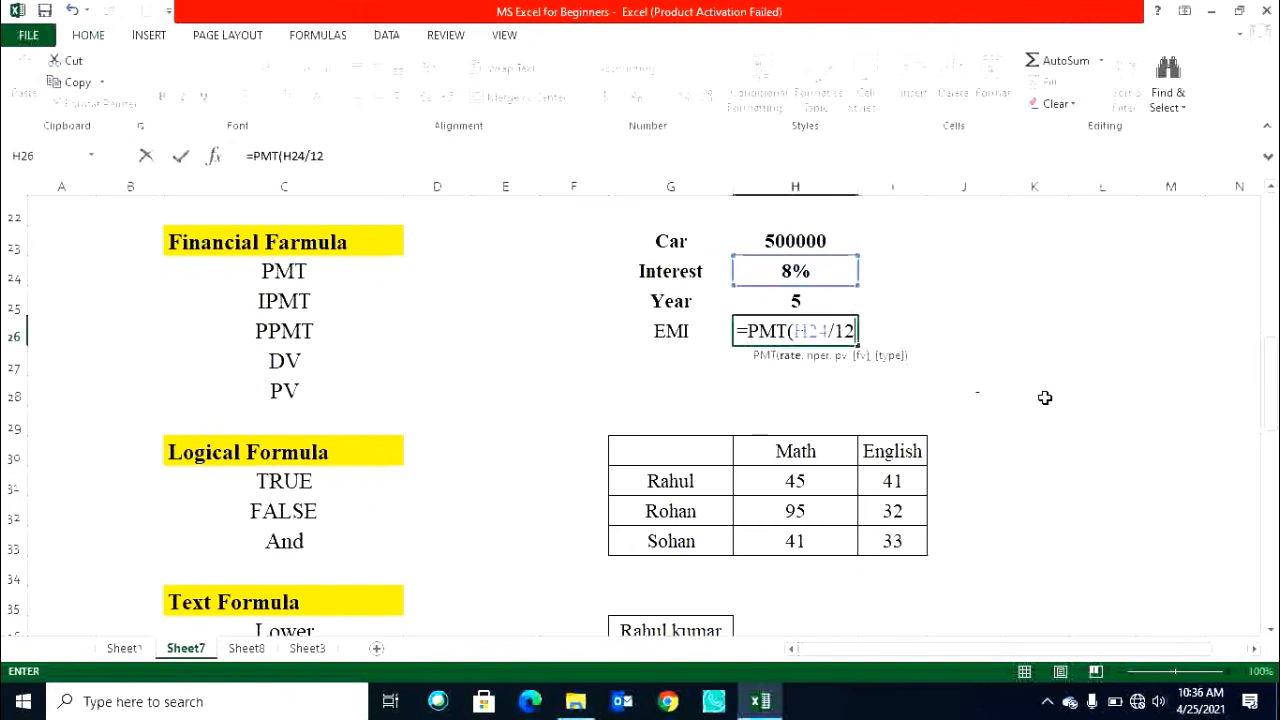
pyautogui.write(',')
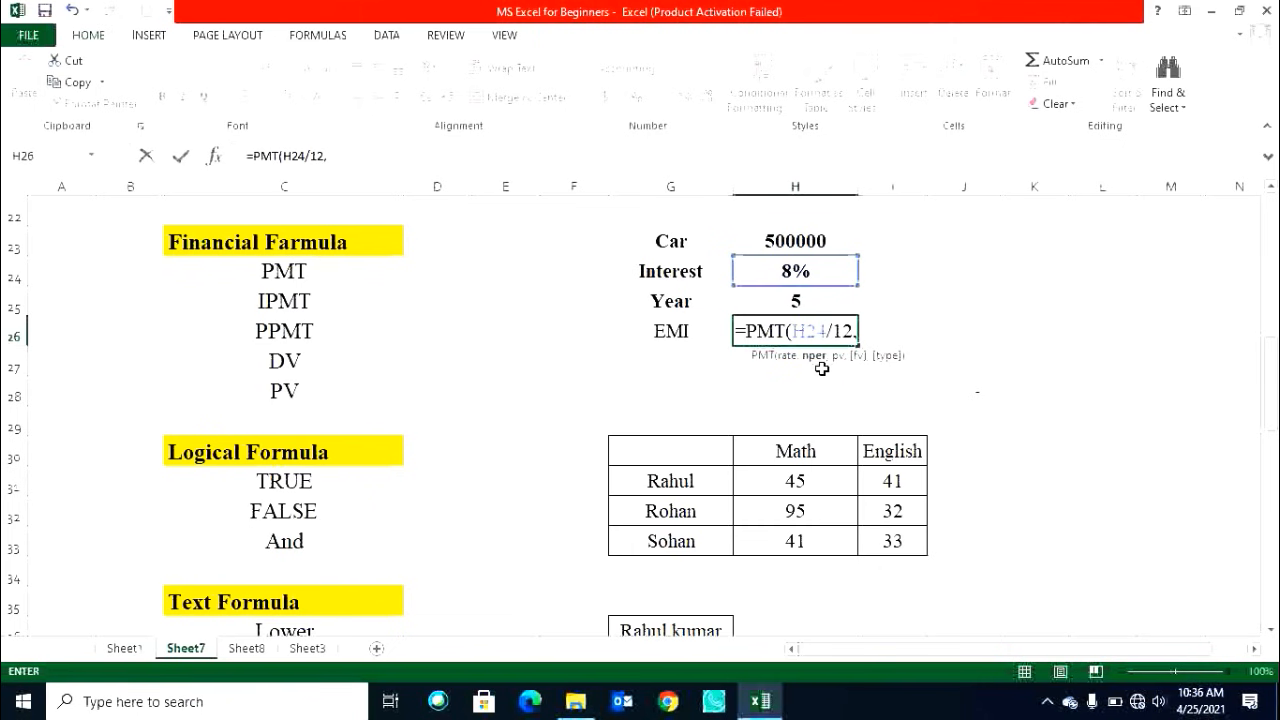
pyautogui.click(820, 297)
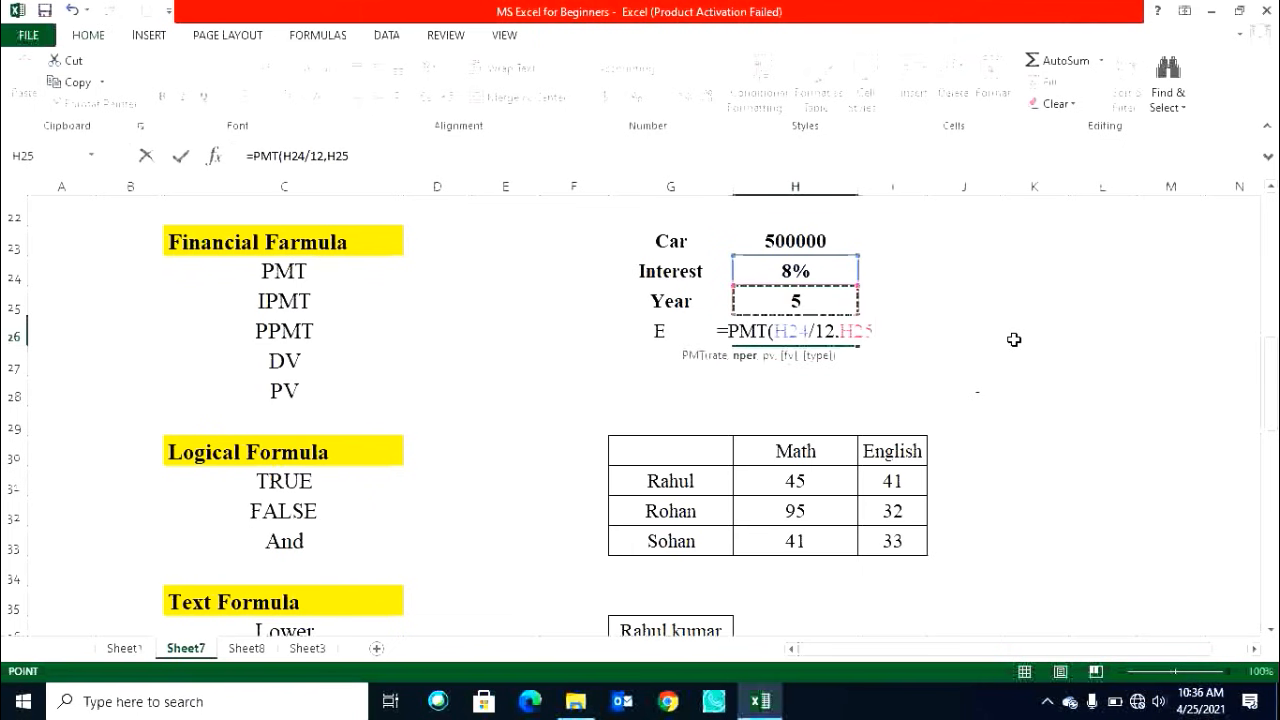
pyautogui.write('*')
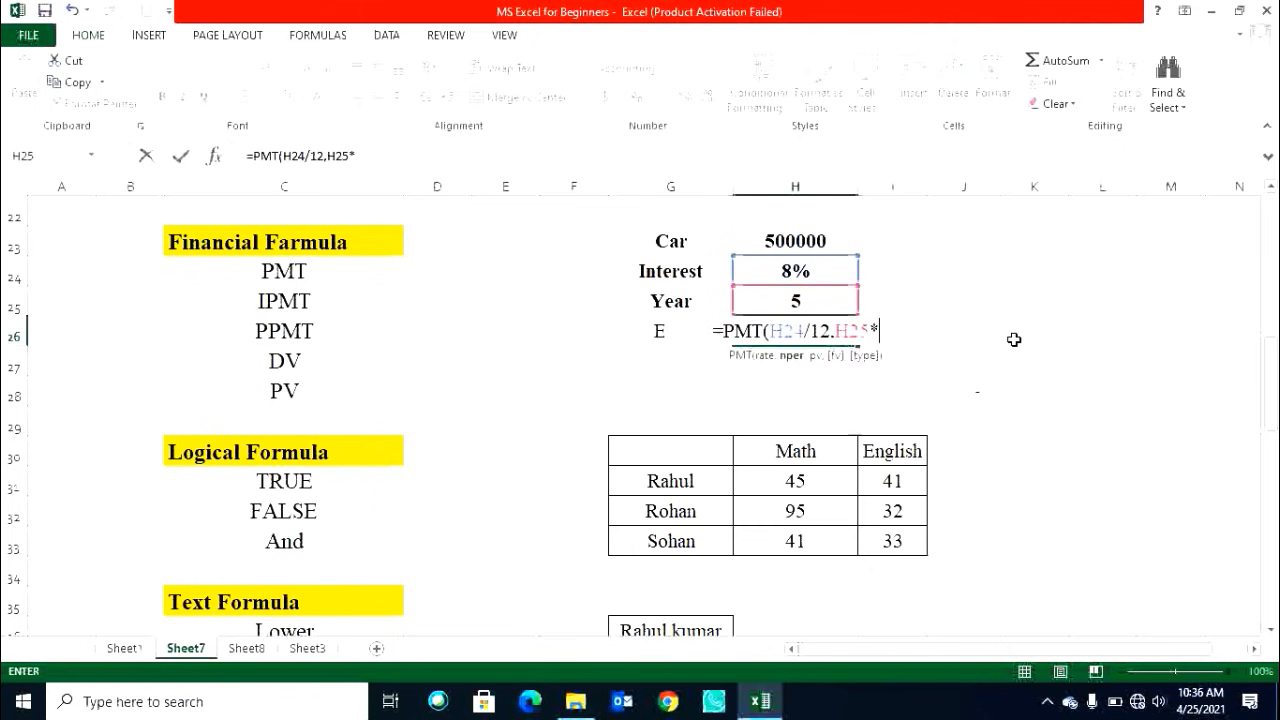
pyautogui.write('12')
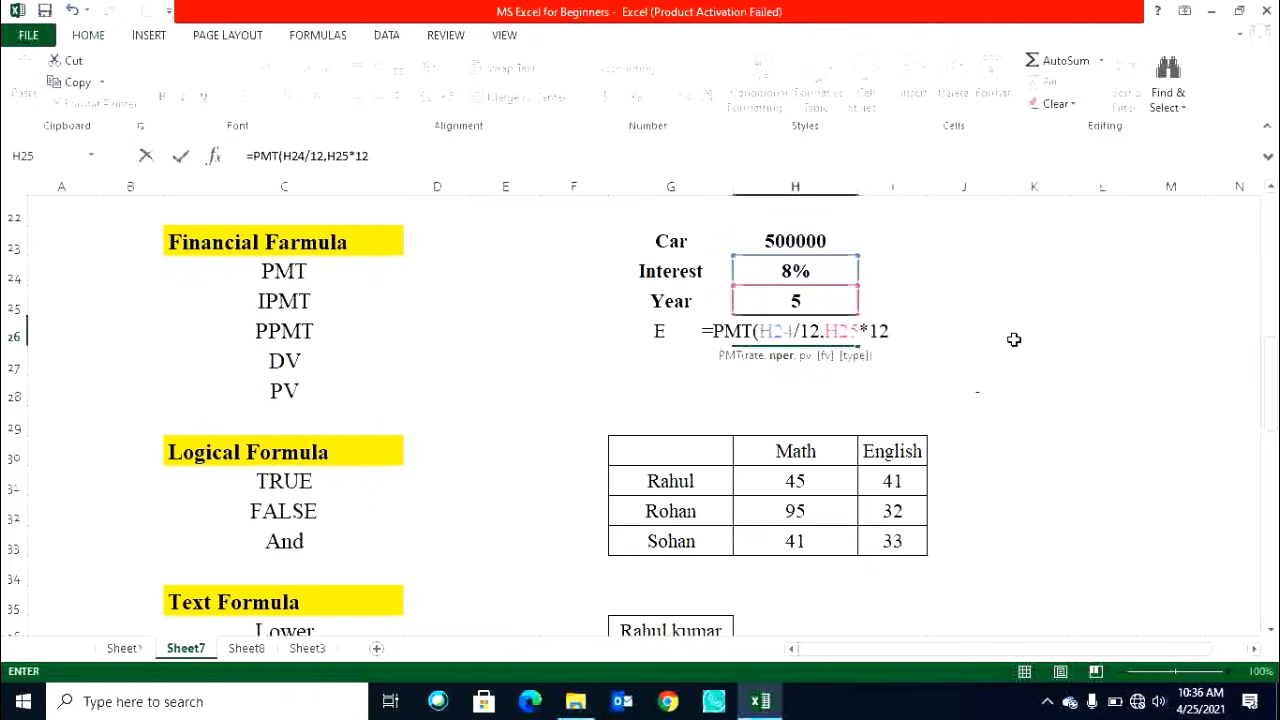
pyautogui.write(',')
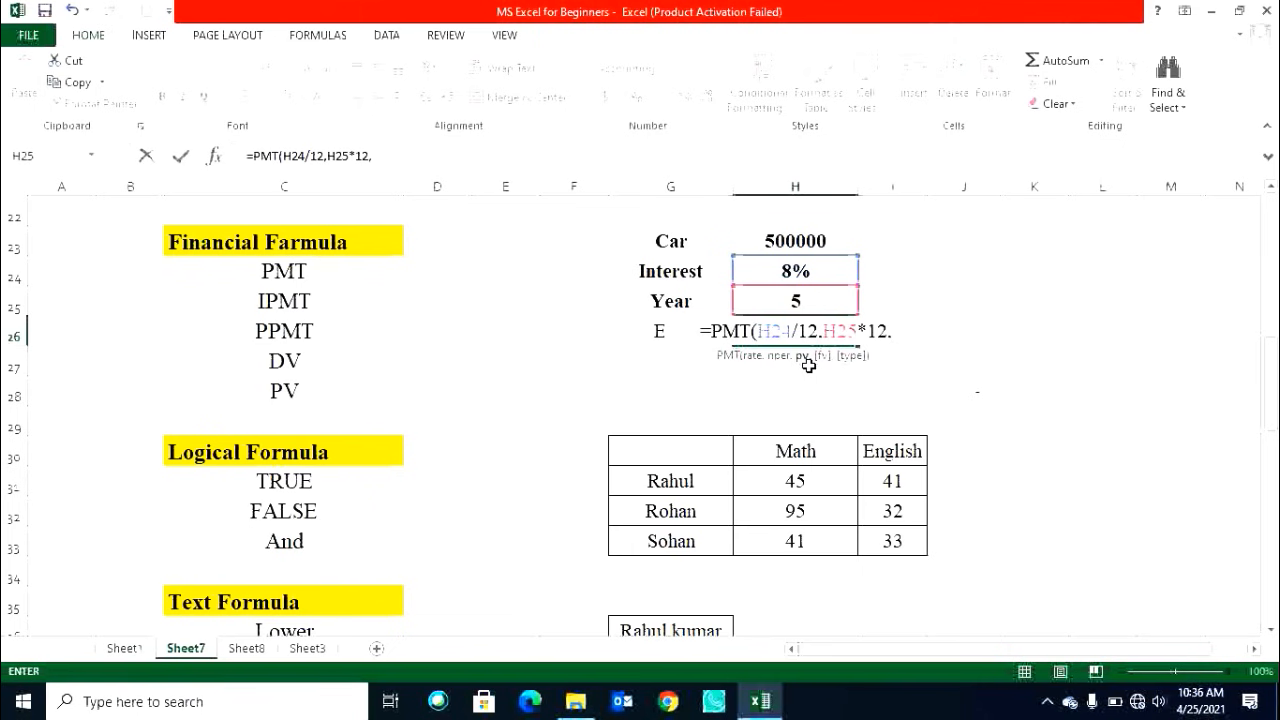
pyautogui.click(795, 241)
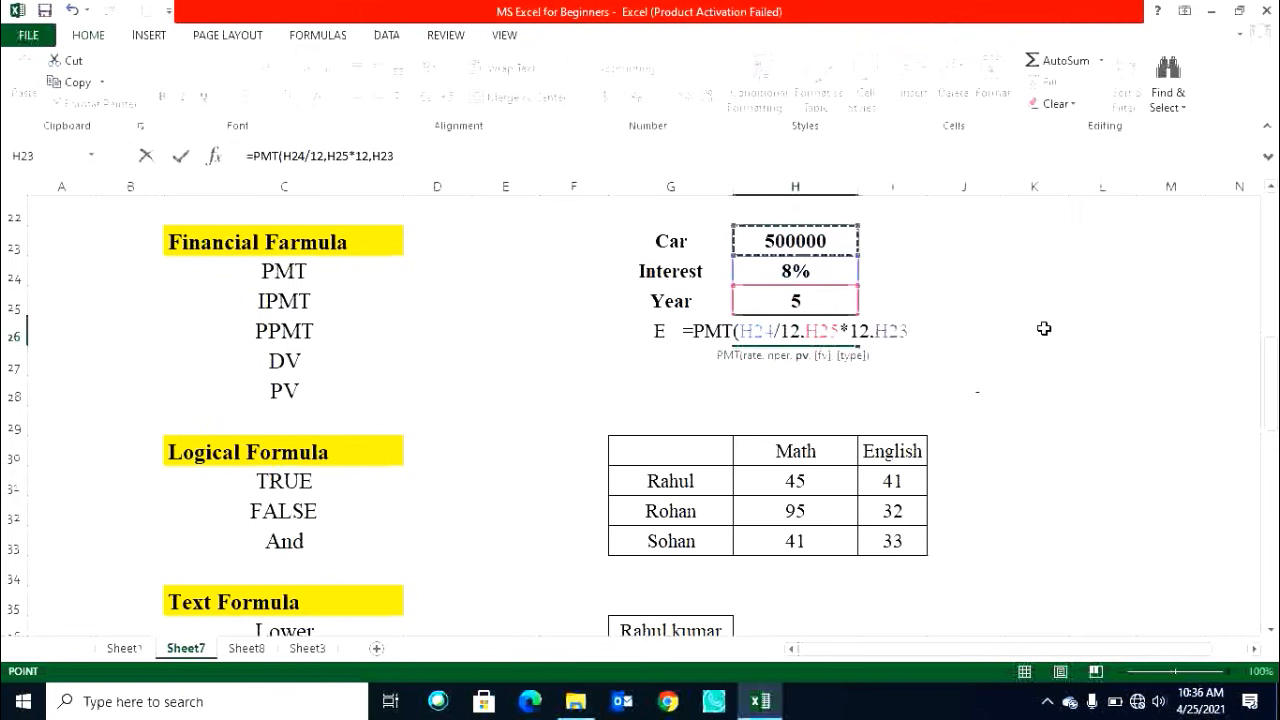
pyautogui.press('Return')
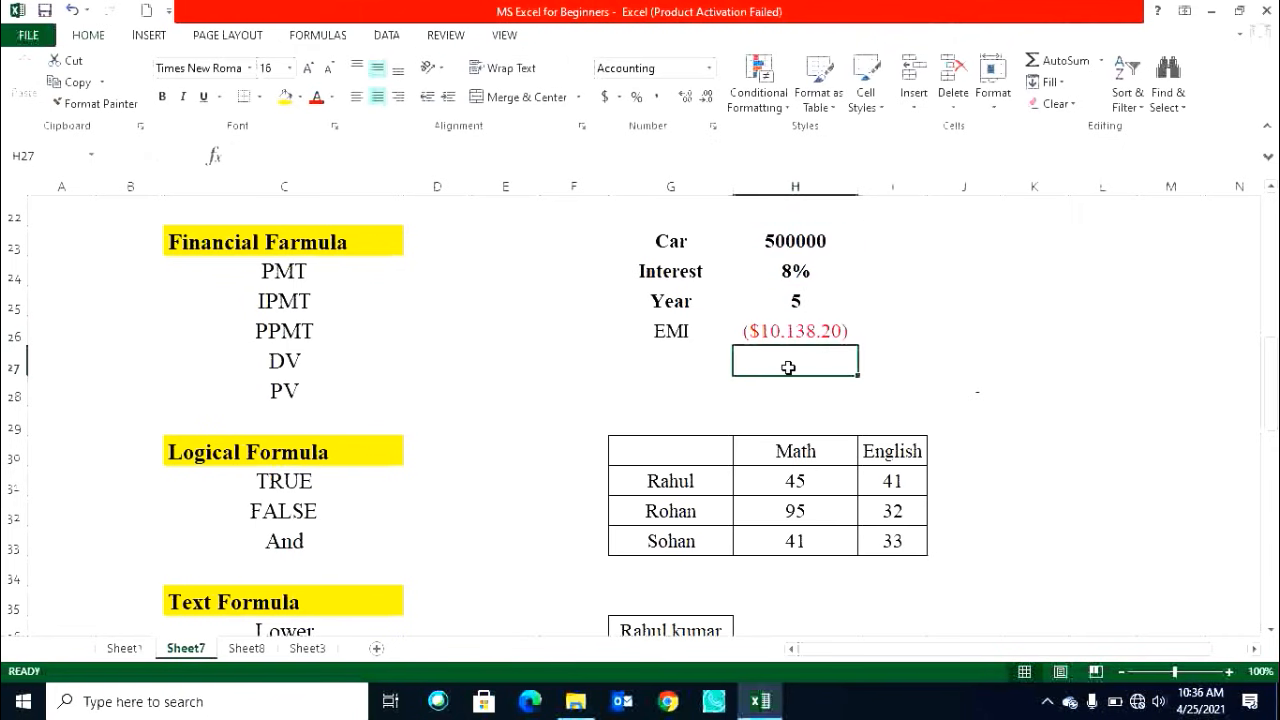
pyautogui.click(790, 330)
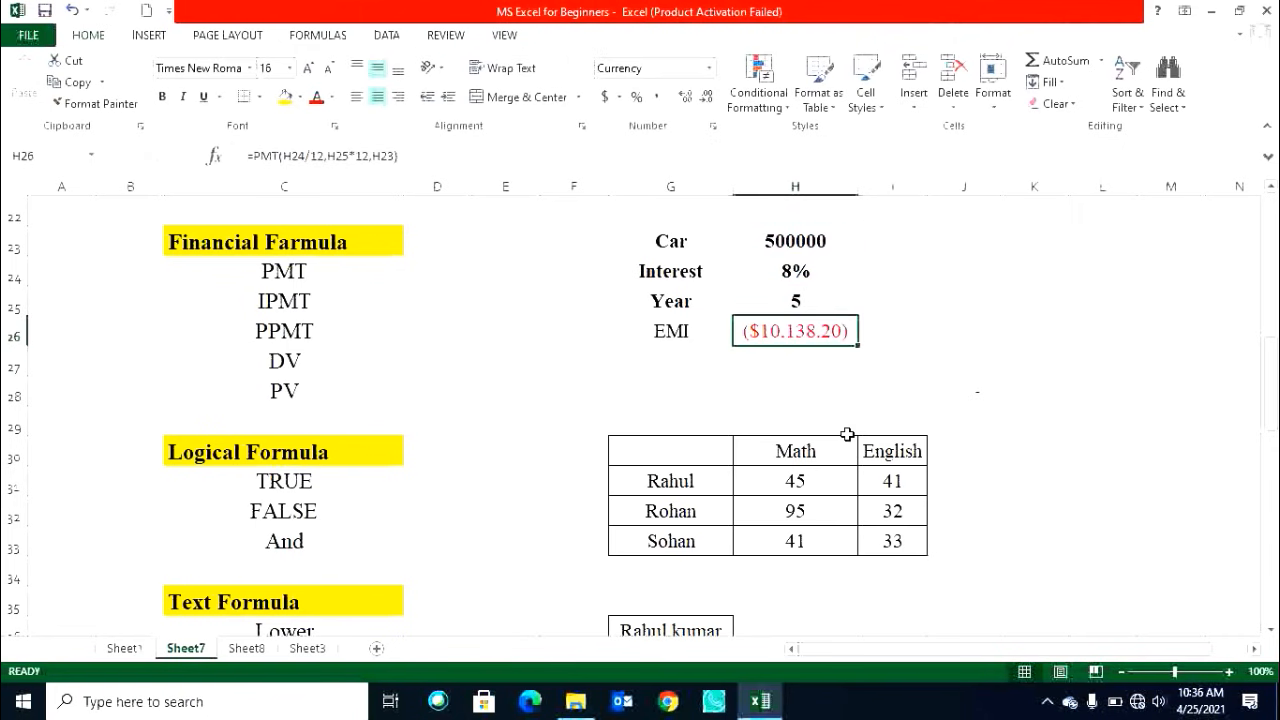
pyautogui.click(655, 97)
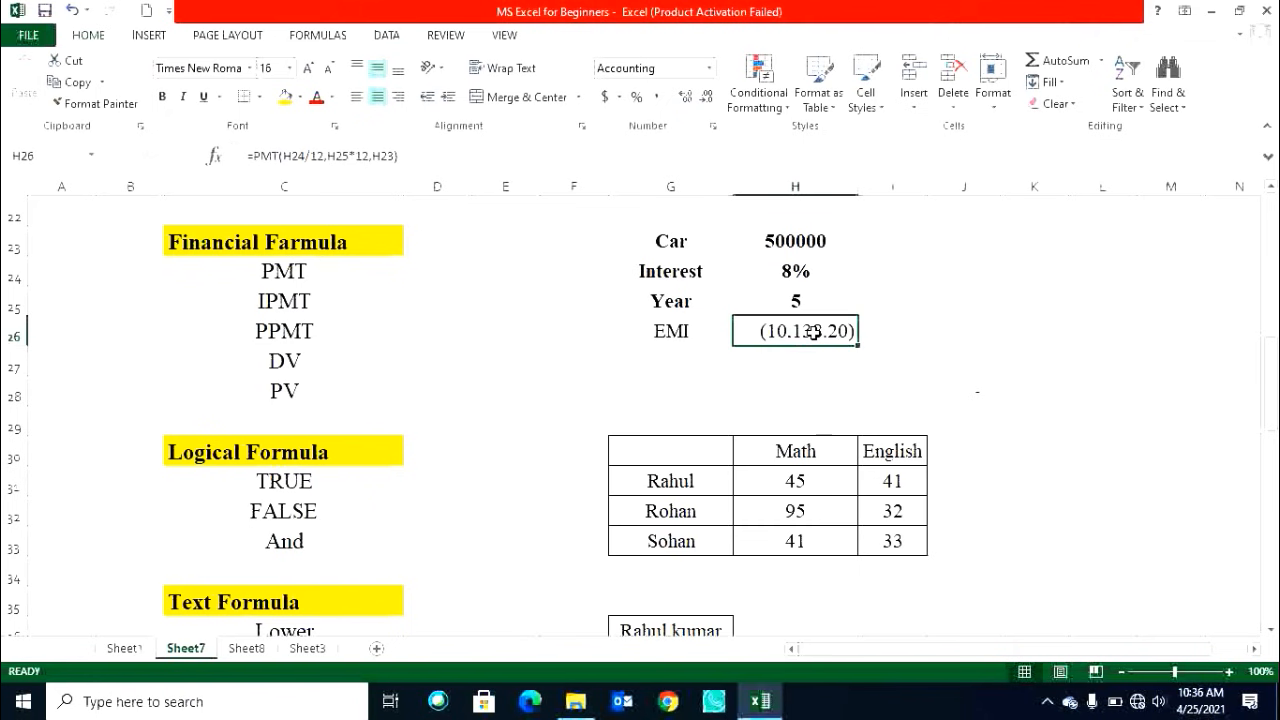
# Label cell G27 as INTEREST Part.
pyautogui.click(689, 370)
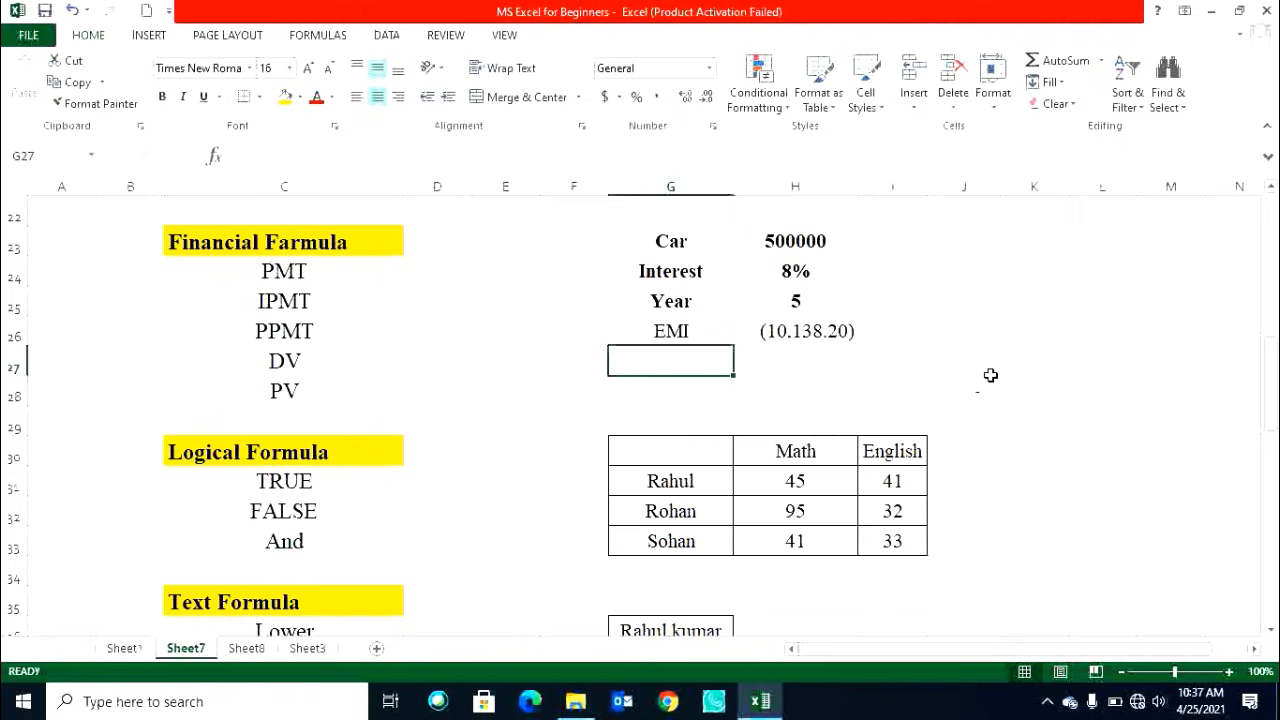
pyautogui.write('Interest')
pyautogui.write('NTEREST ')
pyautogui.write('pART')
pyautogui.press('Return')
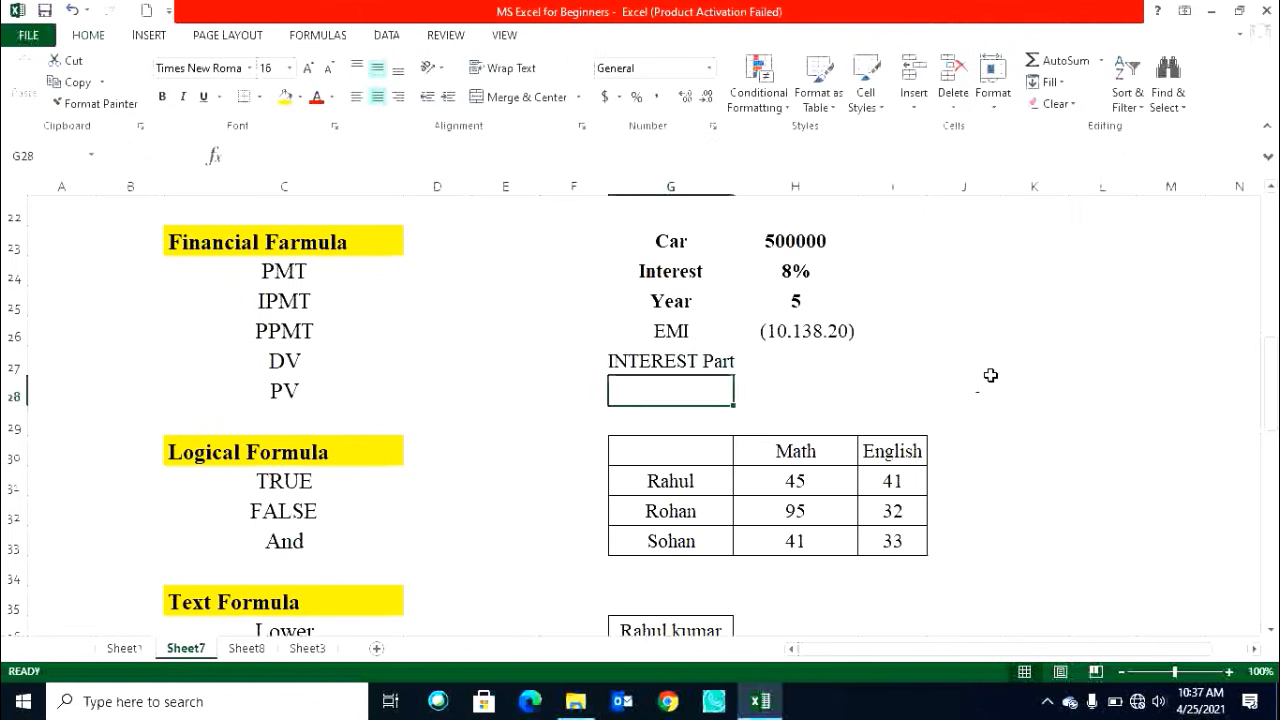
# Autofit the width of column G and relabel cell G27 as Interest Part.
pyautogui.press('Up')
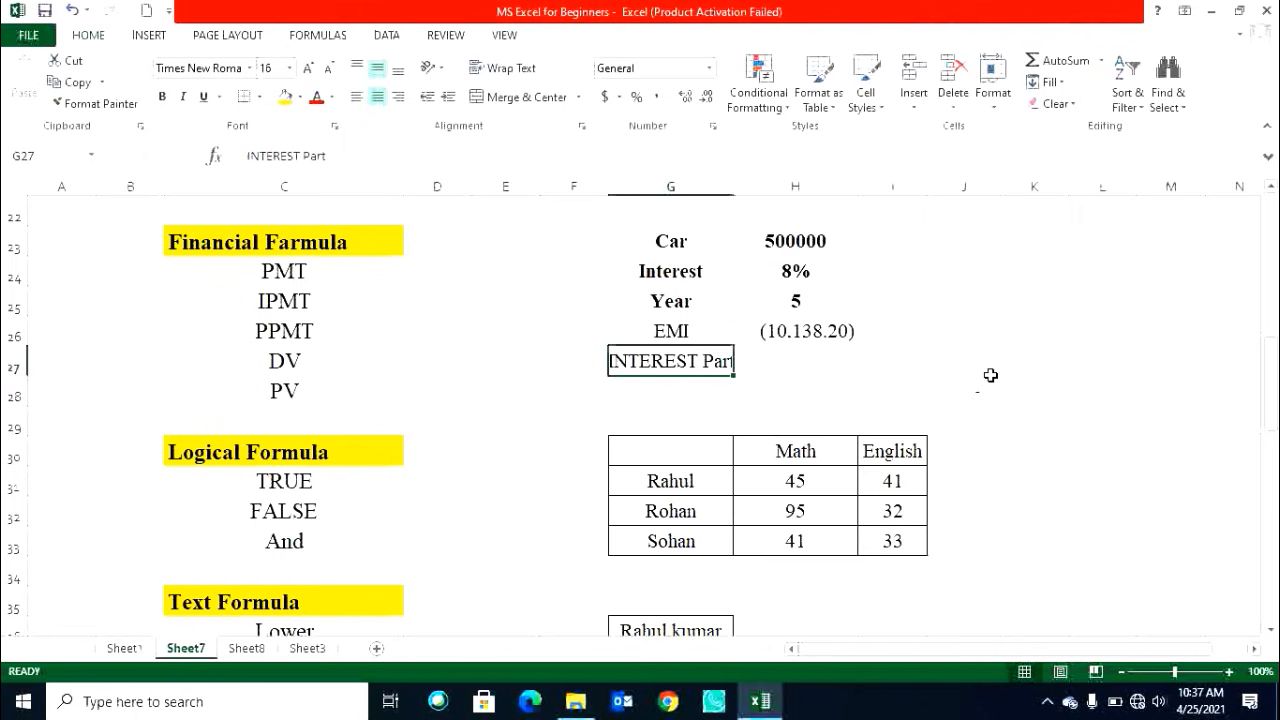
pyautogui.doubleClick(736, 181)
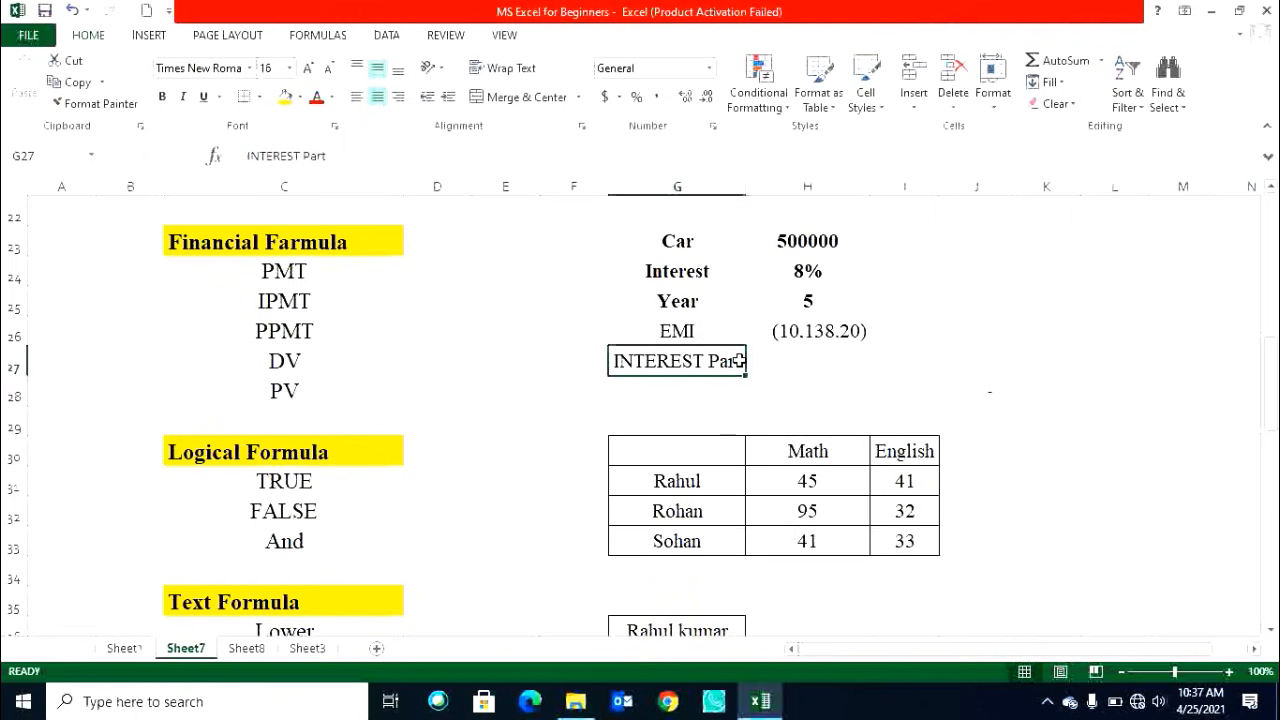
pyautogui.write('Interest ')
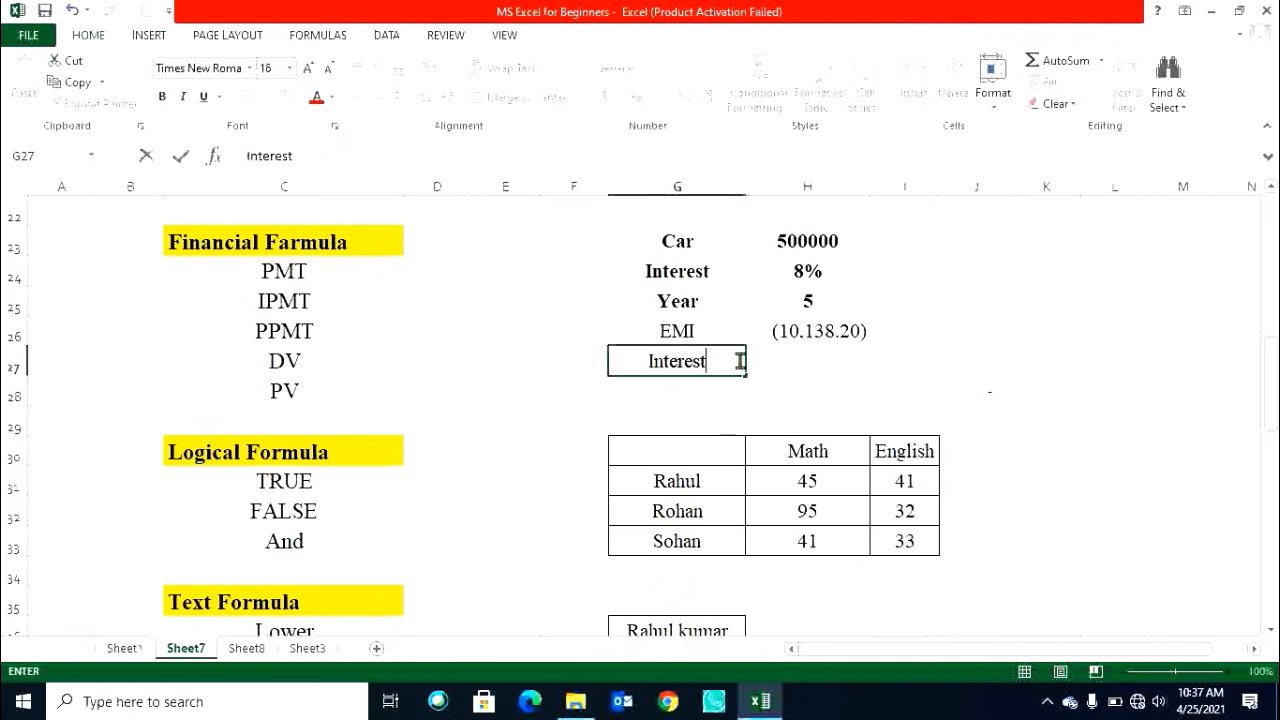
pyautogui.write('Part')
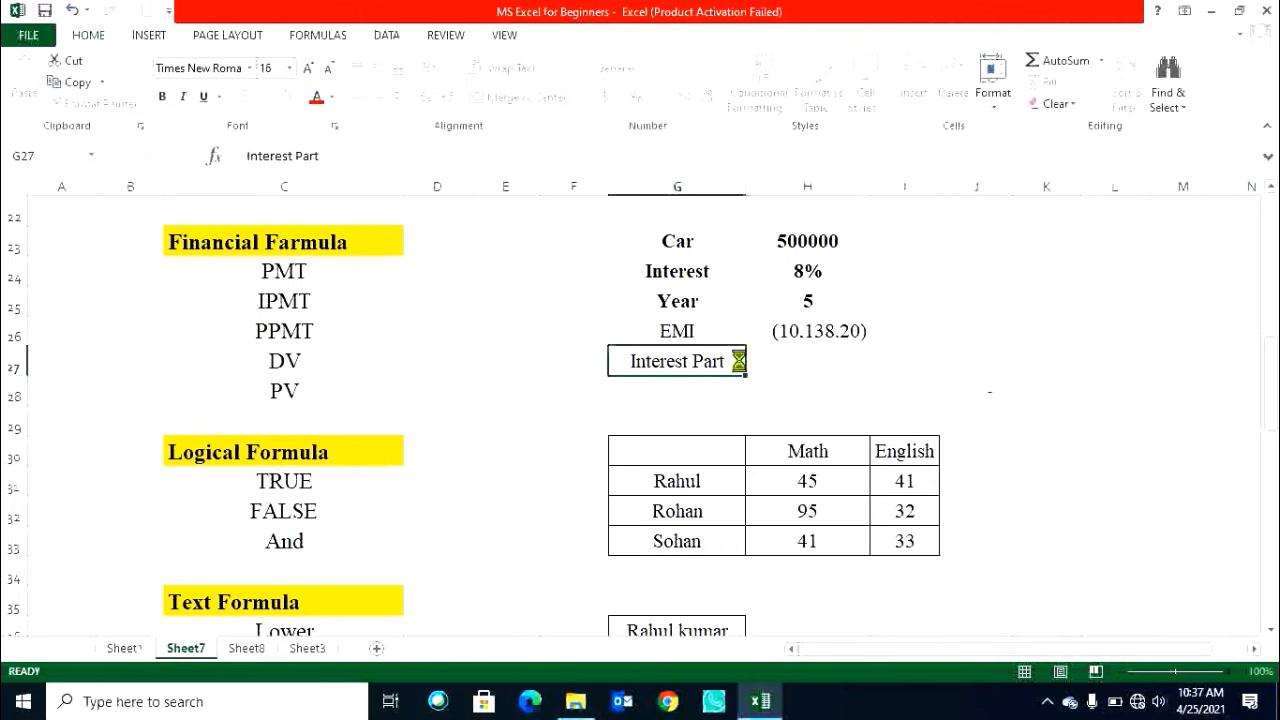
pyautogui.press('Return')
# Label cell G28 as Principal Part.
pyautogui.write('Principla')
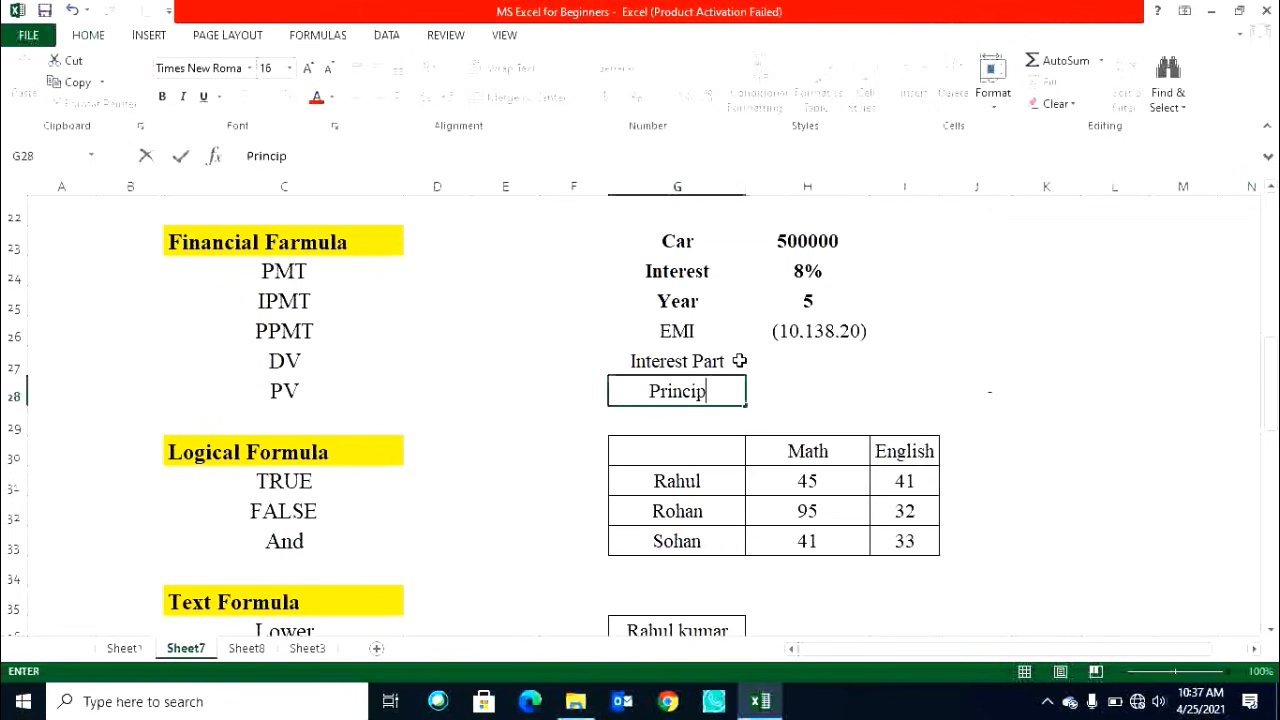
pyautogui.press('BackSpace')
pyautogui.press('BackSpace')
pyautogui.write('al Part')
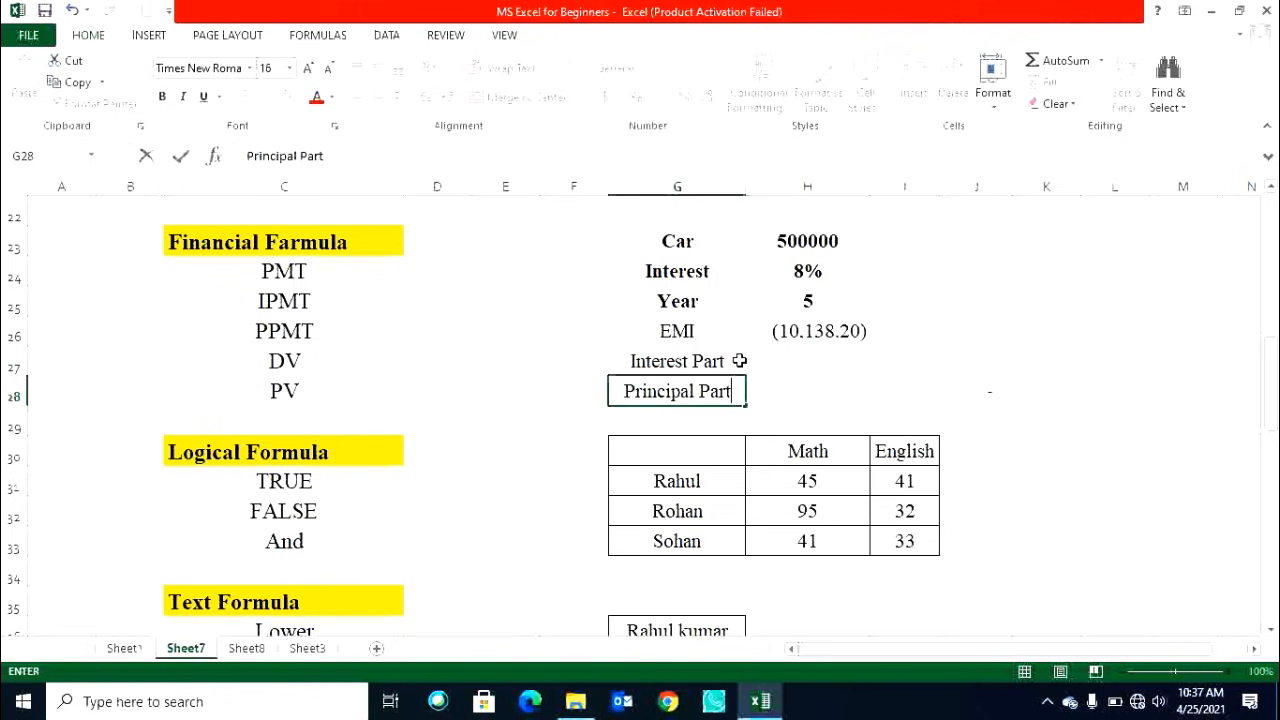
pyautogui.hotkey('ctrl', 'Return')
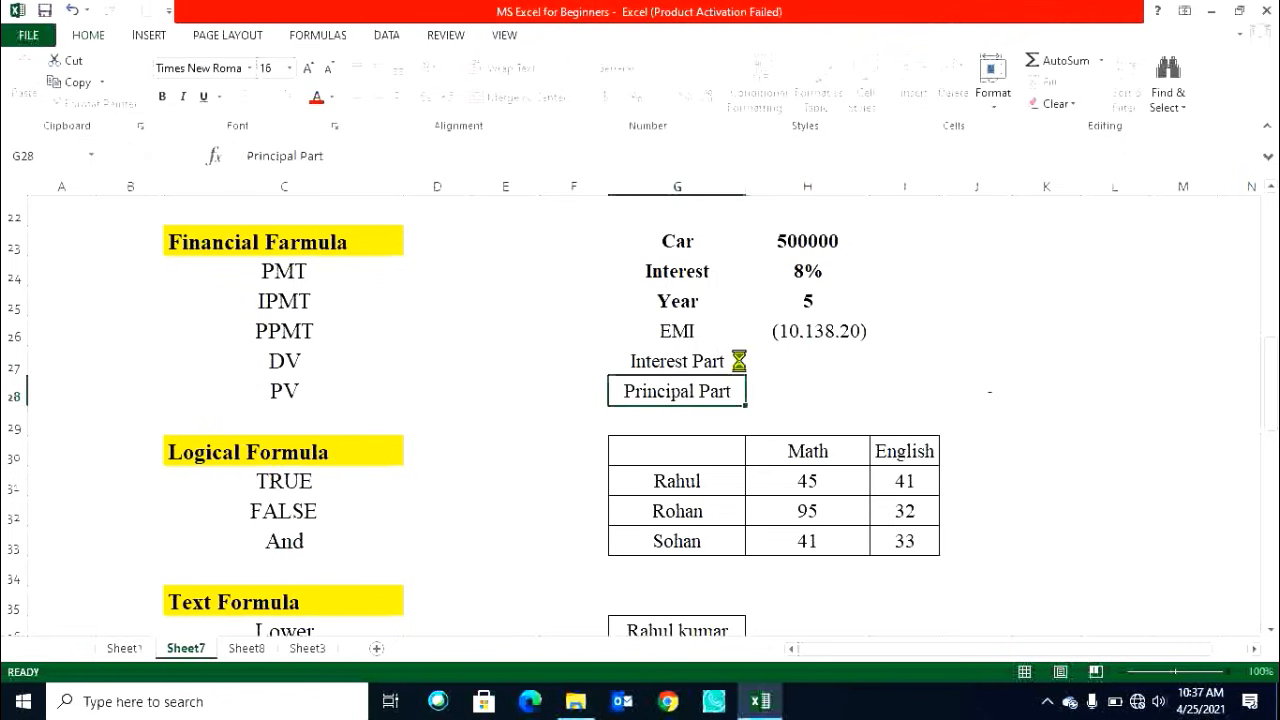
pyautogui.click(700, 362)
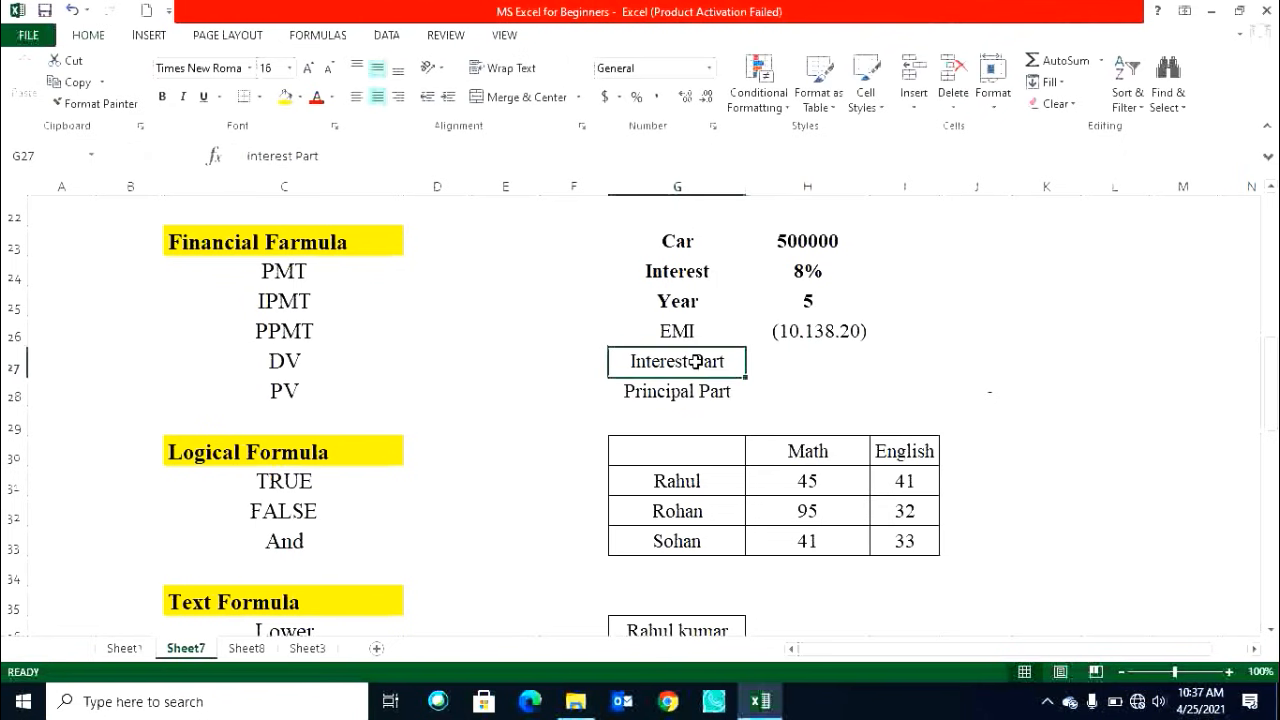
pyautogui.click(288, 309)
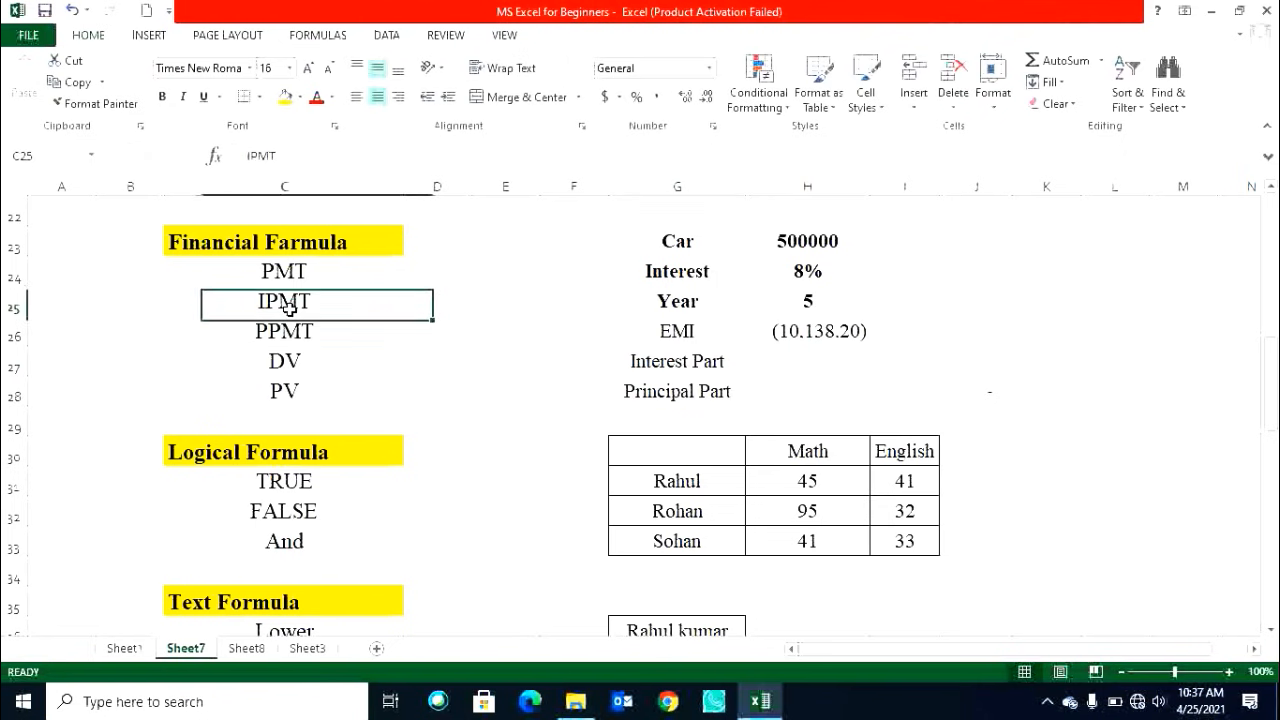
pyautogui.click(777, 361)
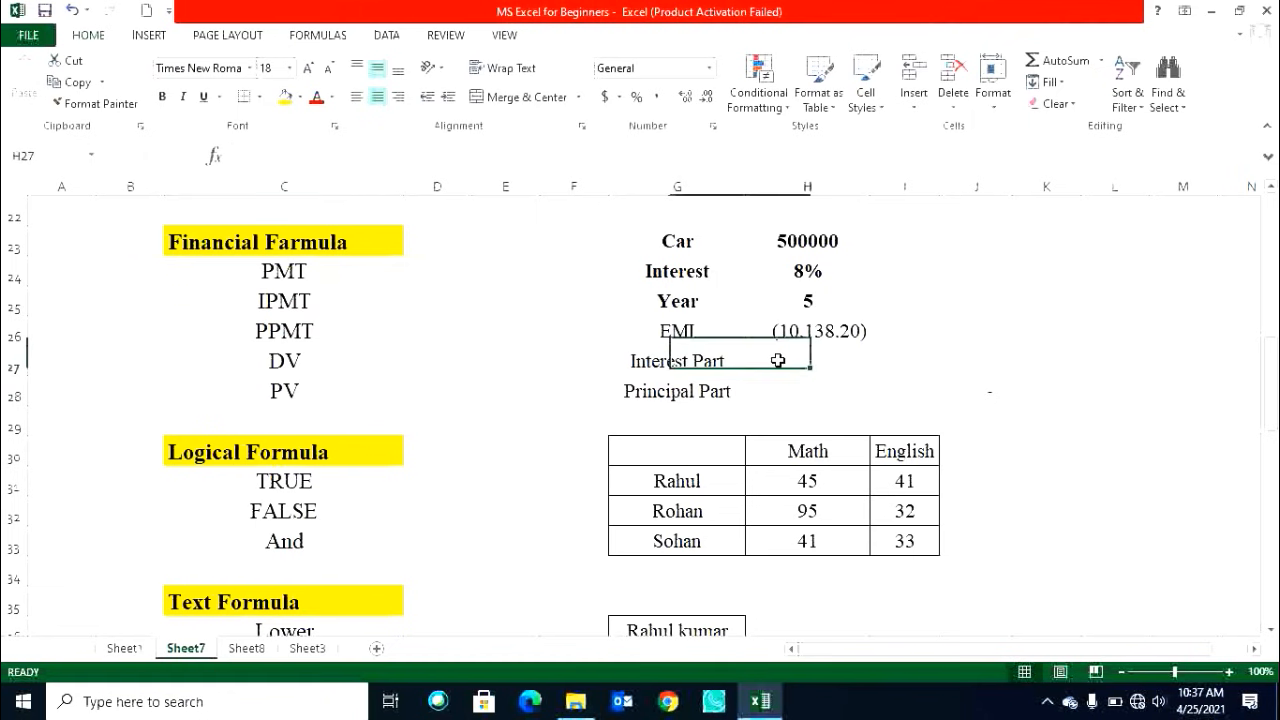
pyautogui.write('=i')
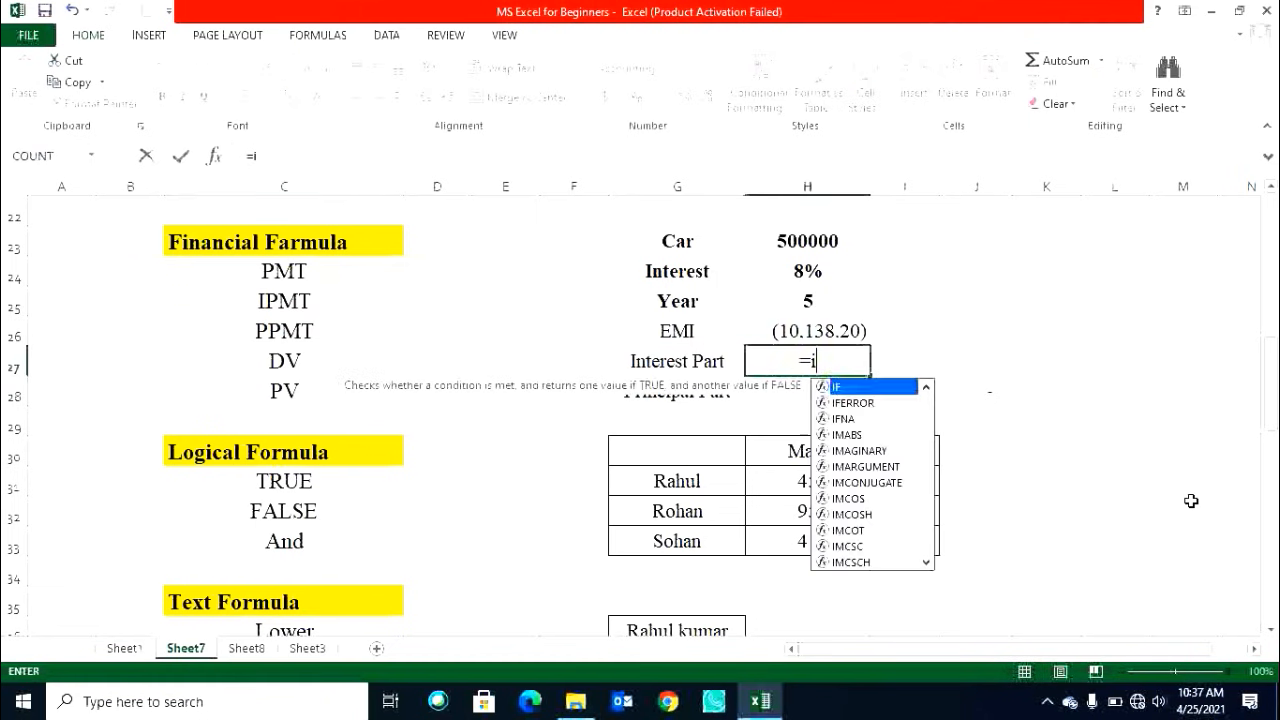
pyautogui.write('mpt')
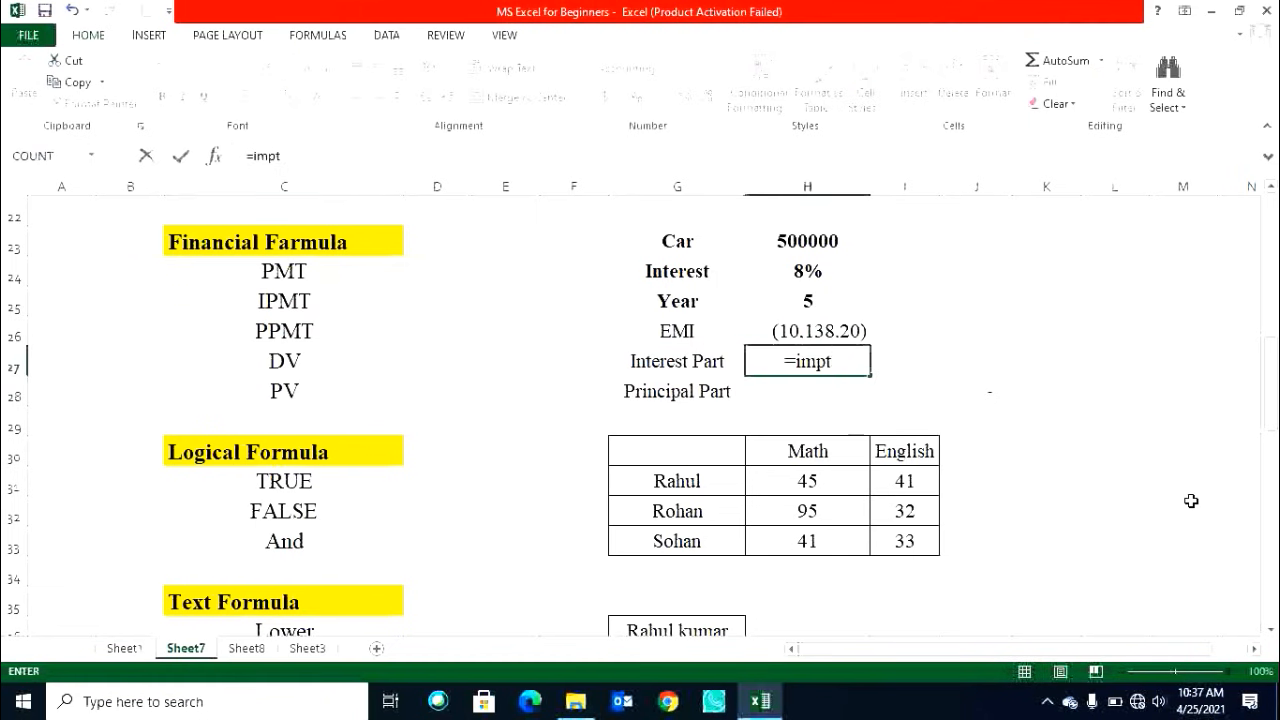
pyautogui.press('Tab')
pyautogui.press('Left')
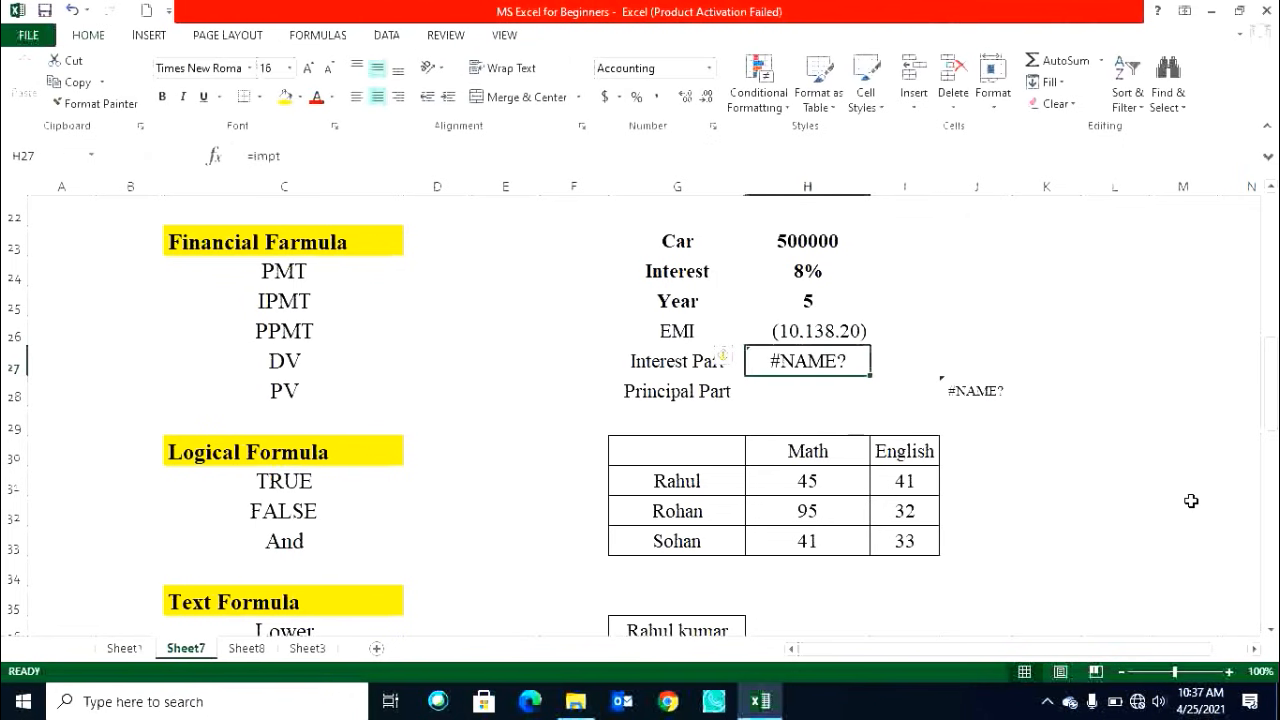
pyautogui.write('=im')
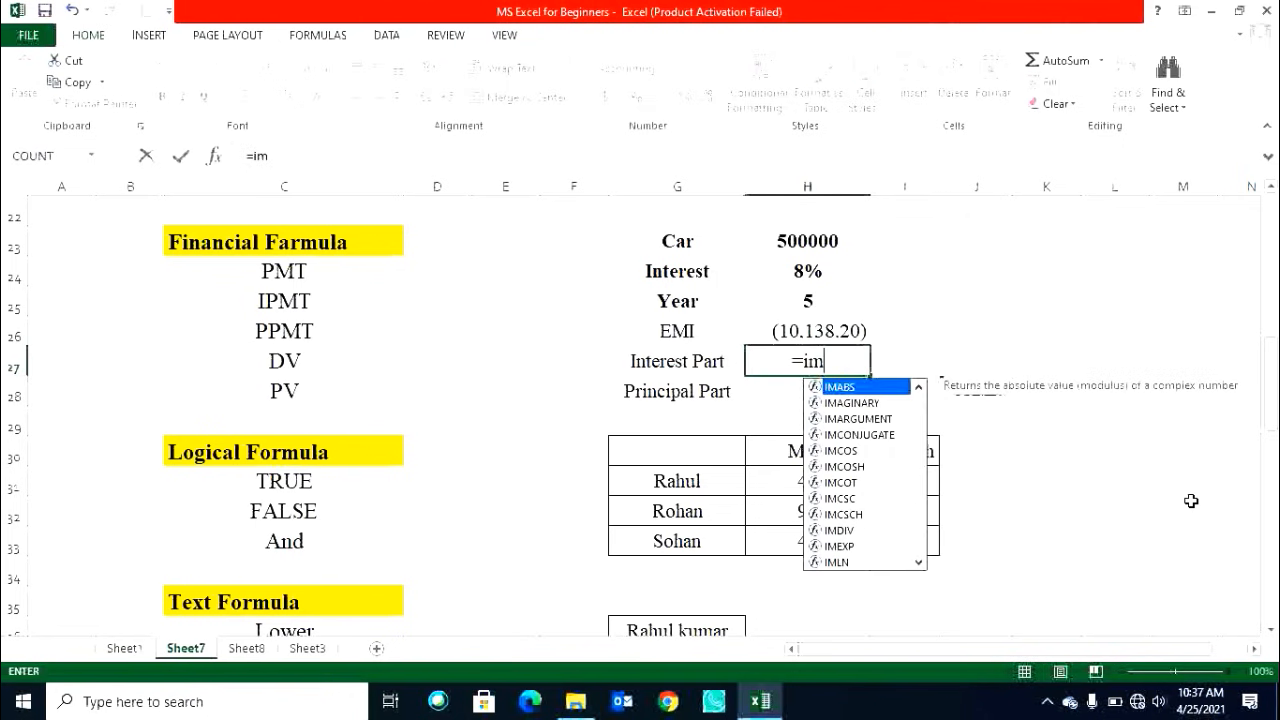
pyautogui.write('pt')
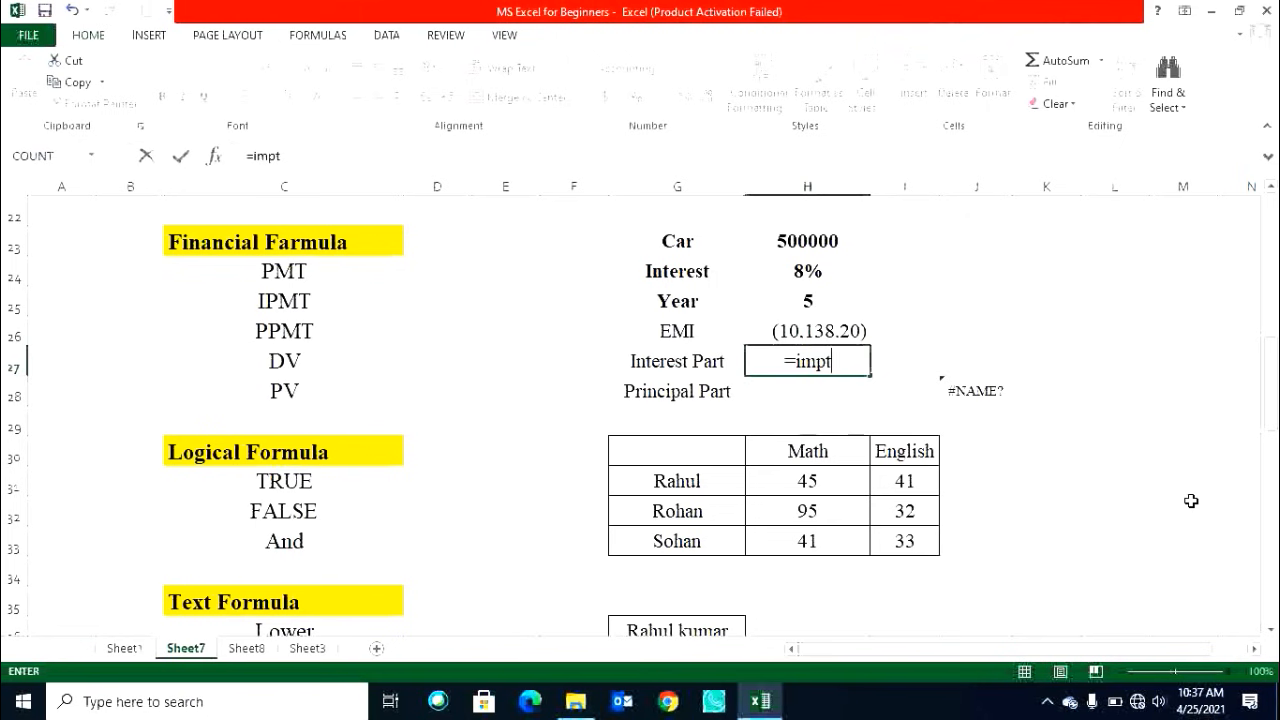
pyautogui.press('BackSpace')
pyautogui.press('BackSpace')
pyautogui.press('BackSpace')
pyautogui.press('BackSpace')
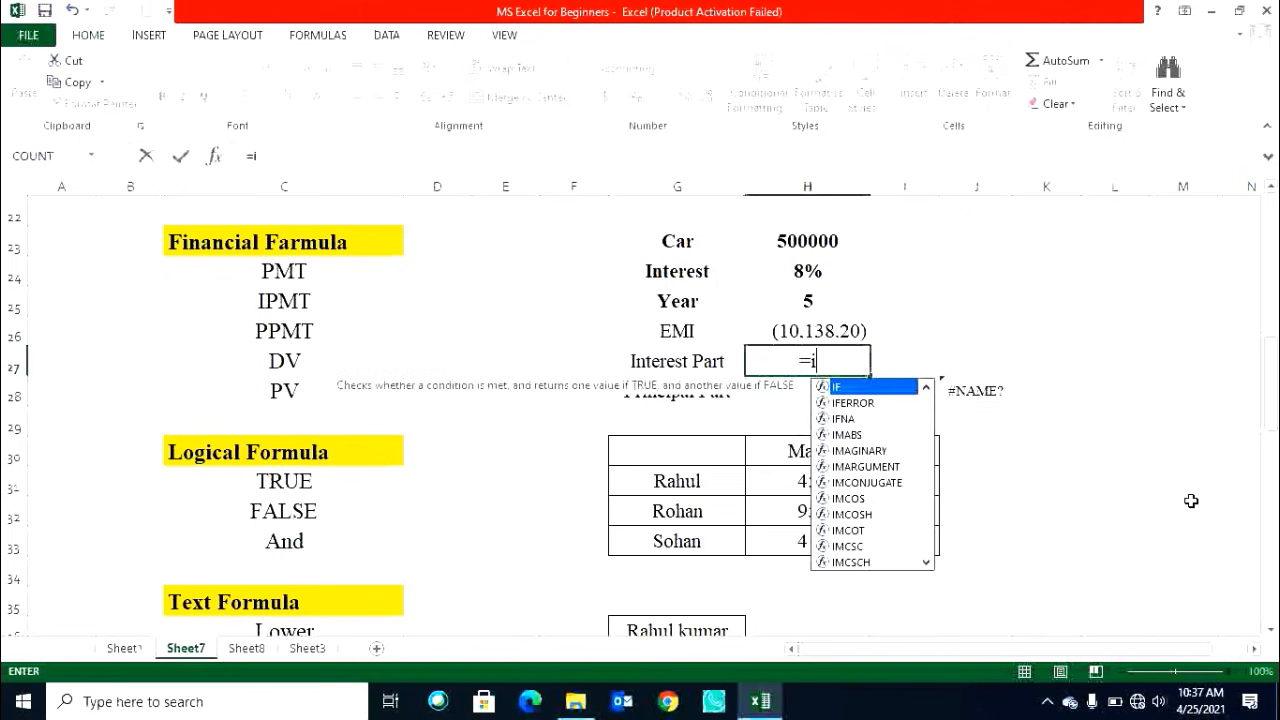
# Enter =IPMT(H24/12,1,H25*12,H23) in H27 to compute the first month's interest, then apply Comma Style to it.
pyautogui.write('ipm')
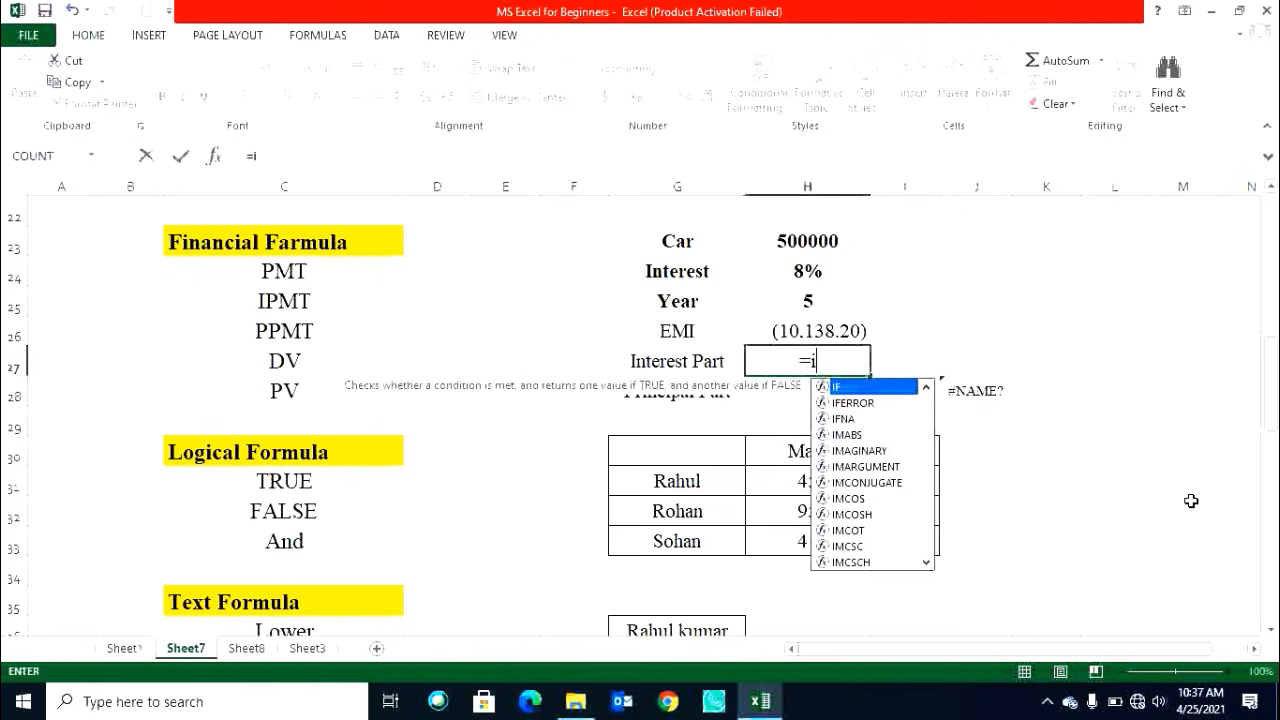
pyautogui.write('t')
pyautogui.press('Tab')
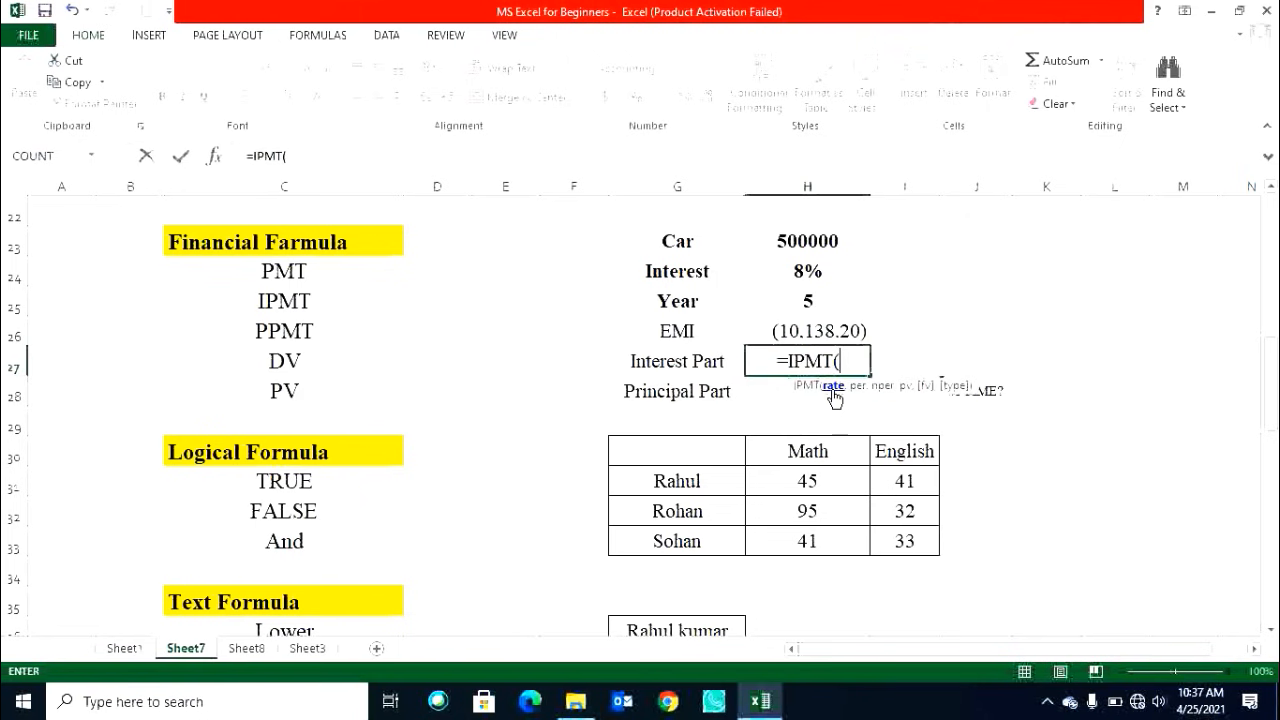
pyautogui.click(808, 273)
pyautogui.write('/')
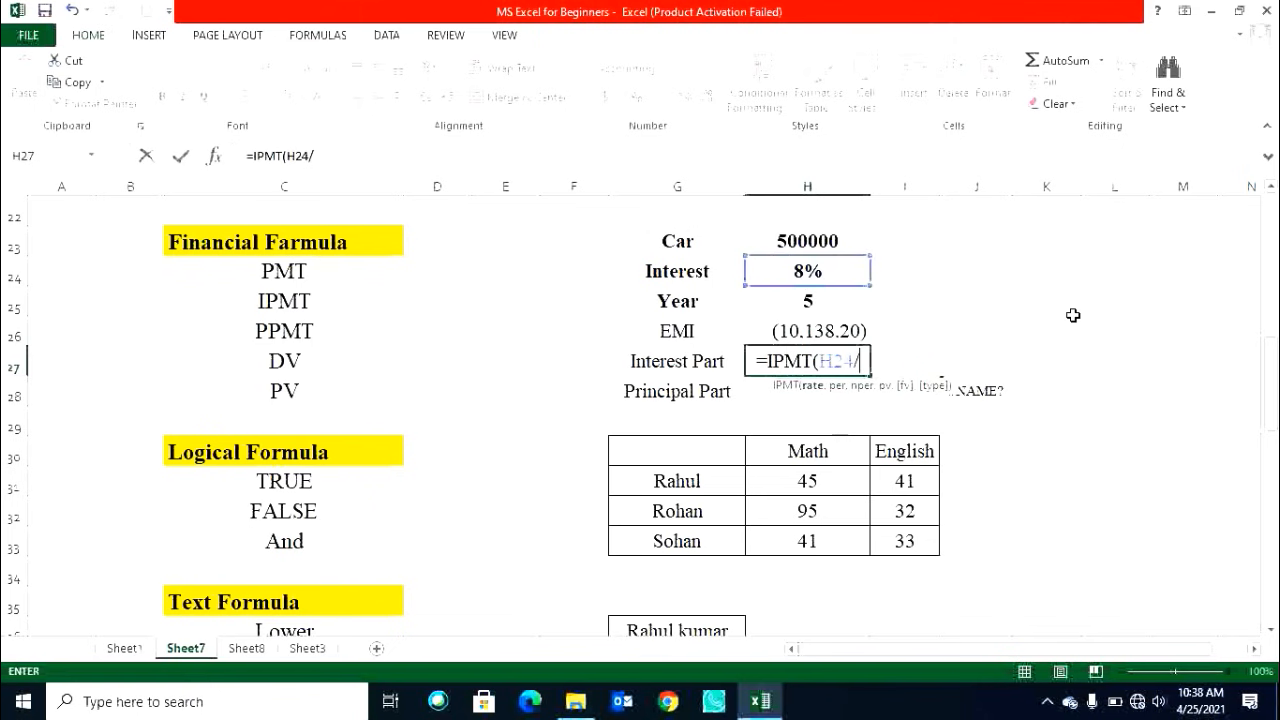
pyautogui.write('12')
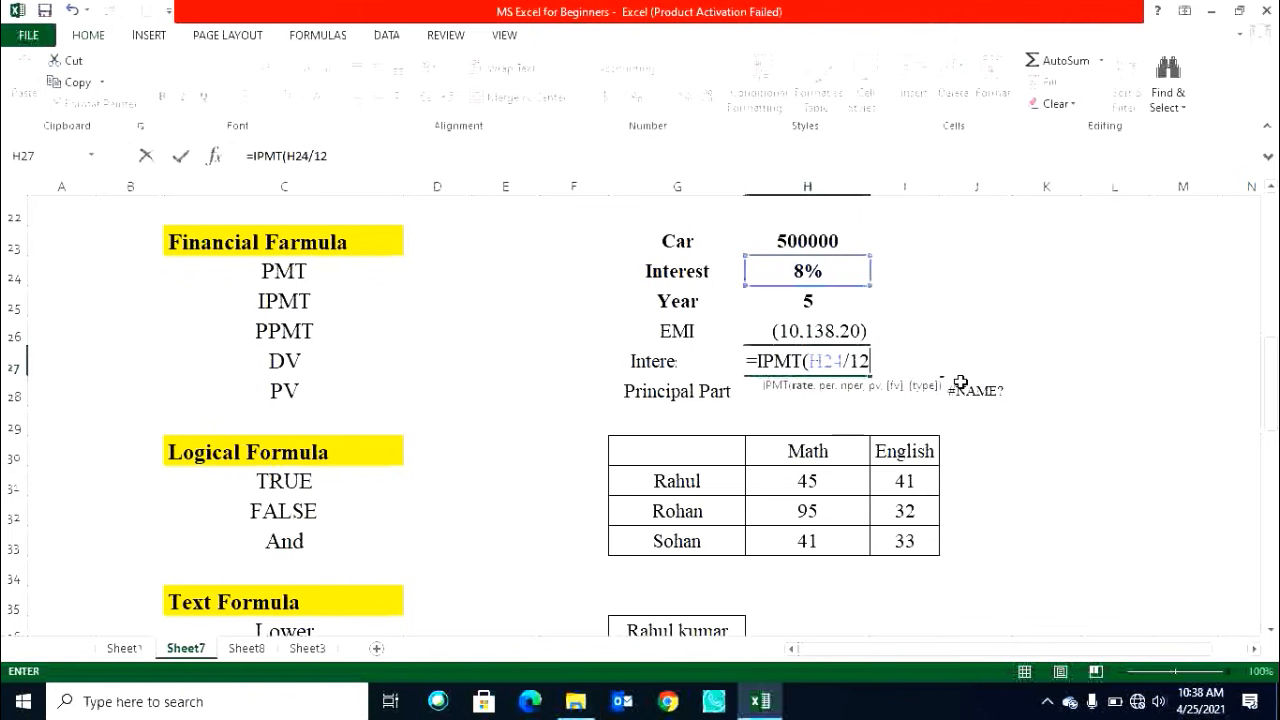
pyautogui.write(',')
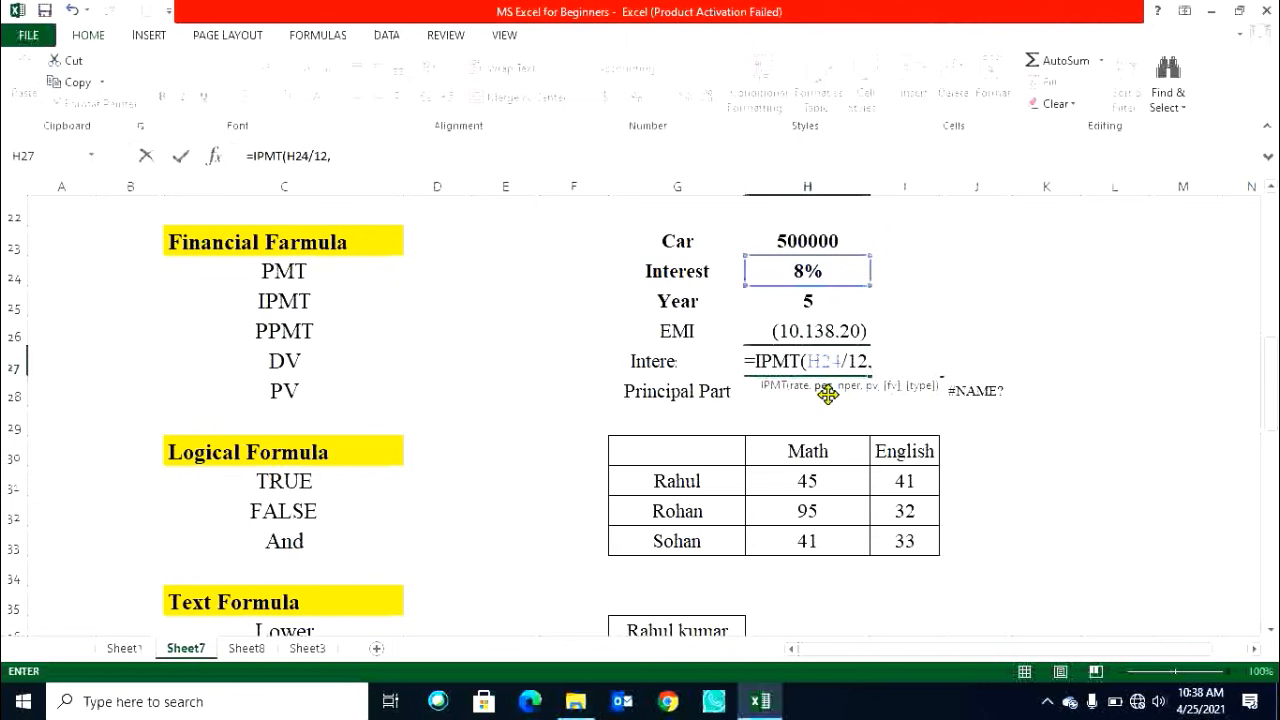
pyautogui.write('1')
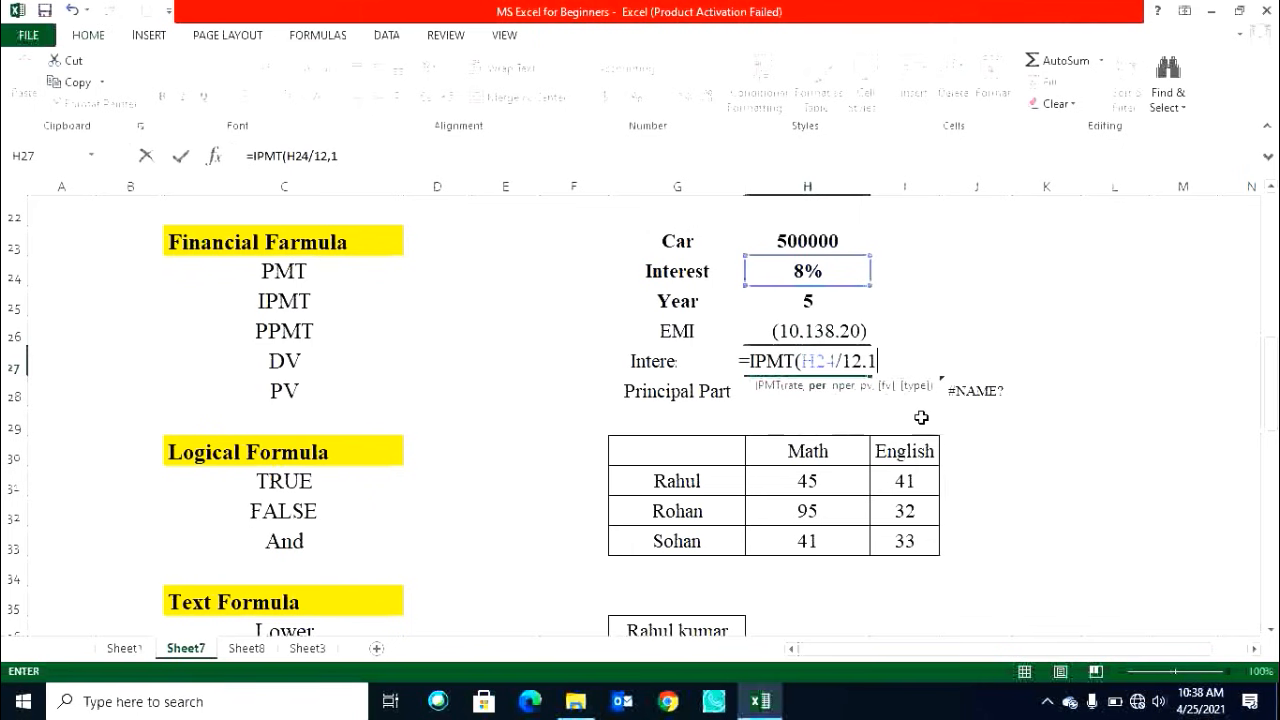
pyautogui.write(',')
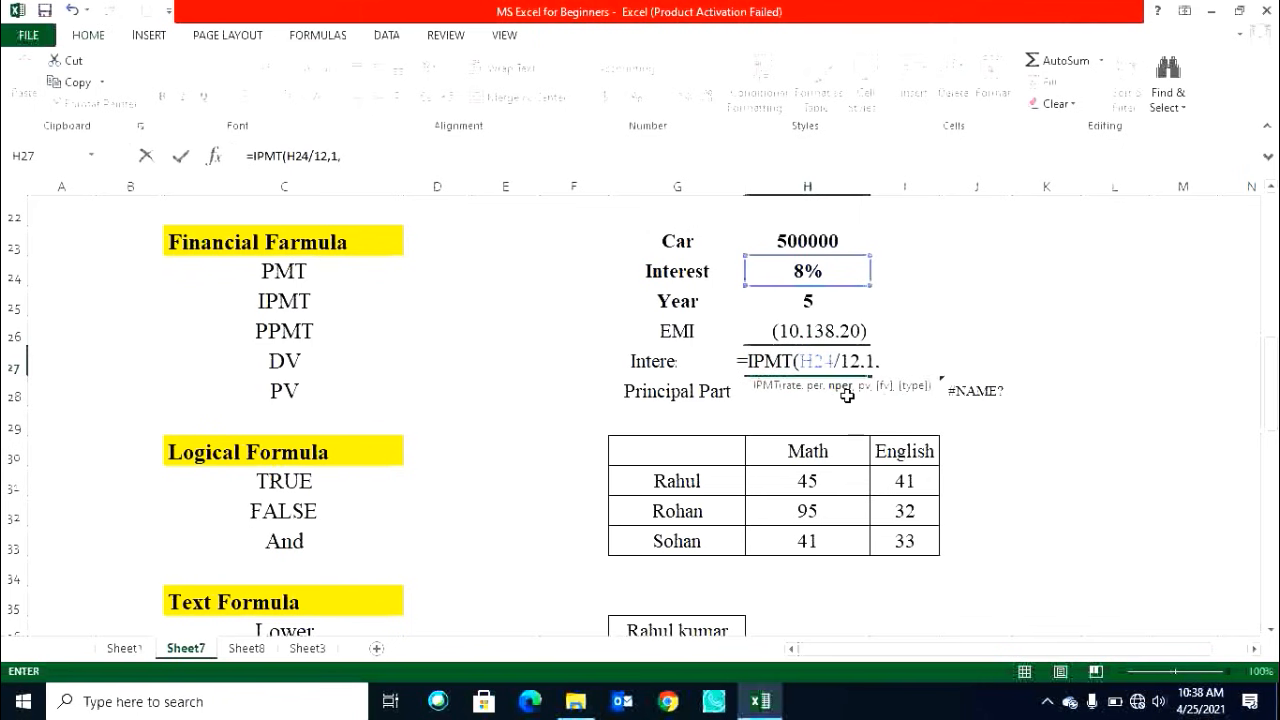
pyautogui.click(823, 300)
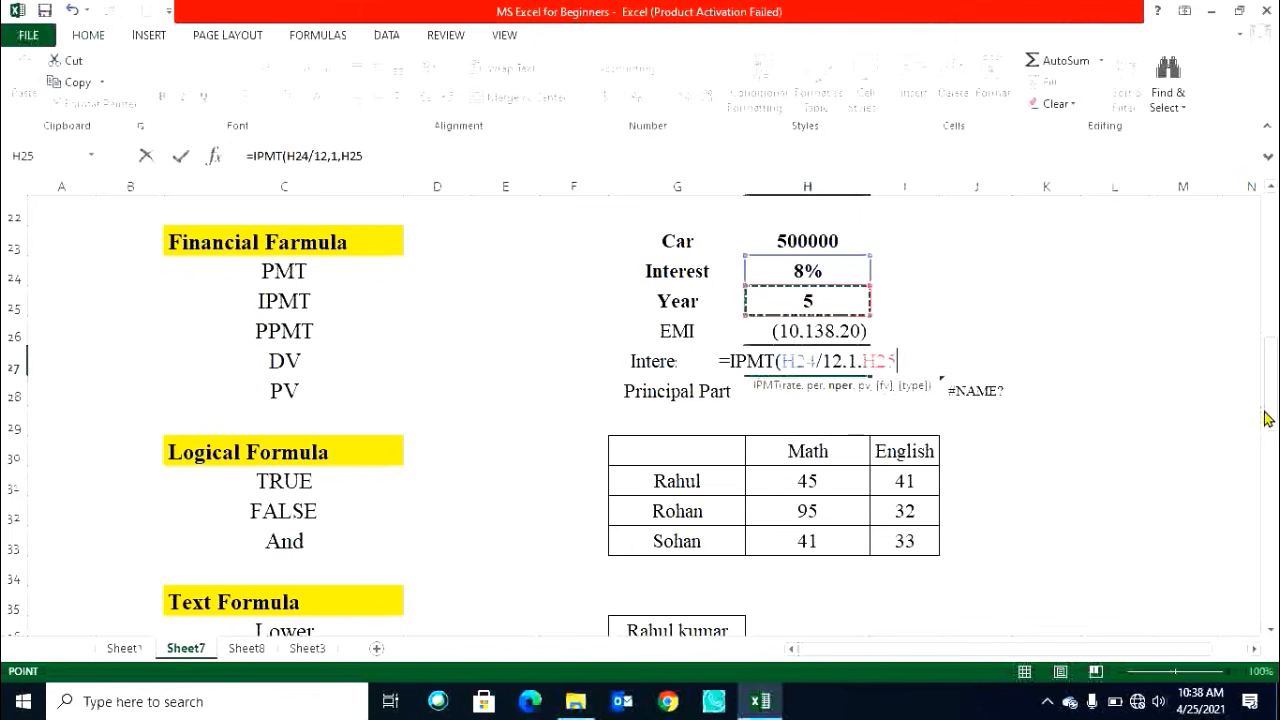
pyautogui.write('*12')
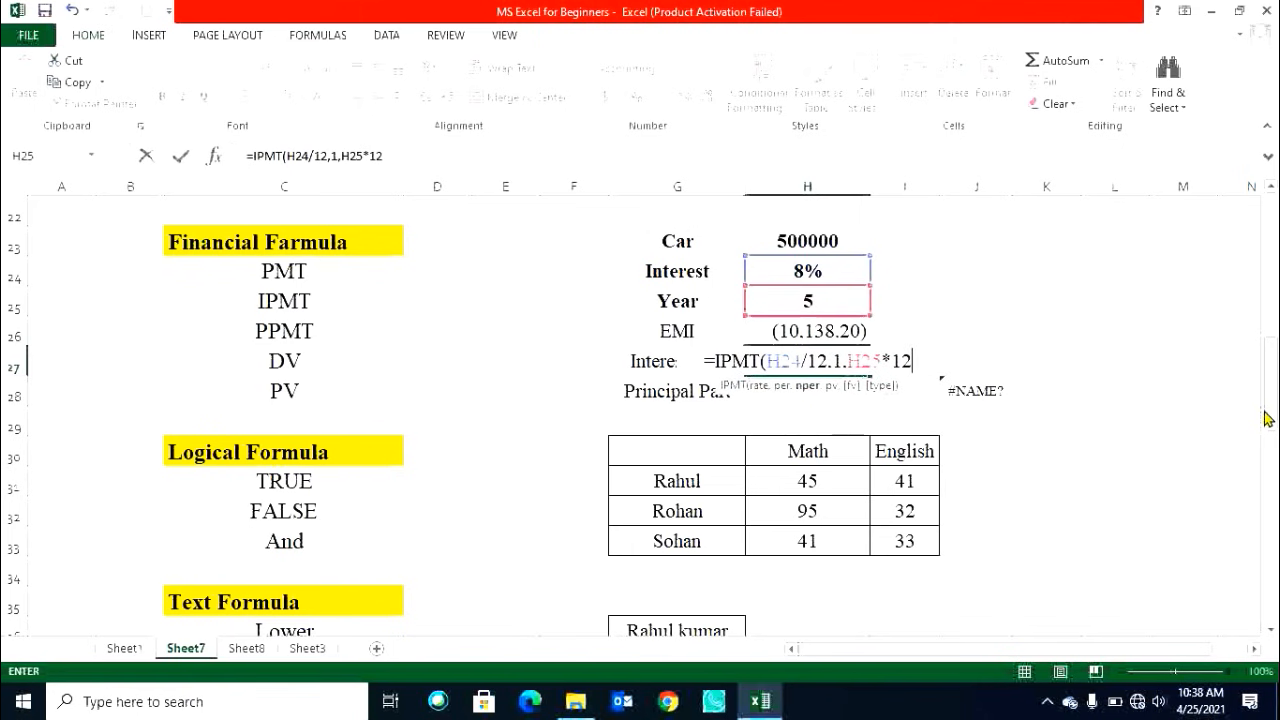
pyautogui.write(',')
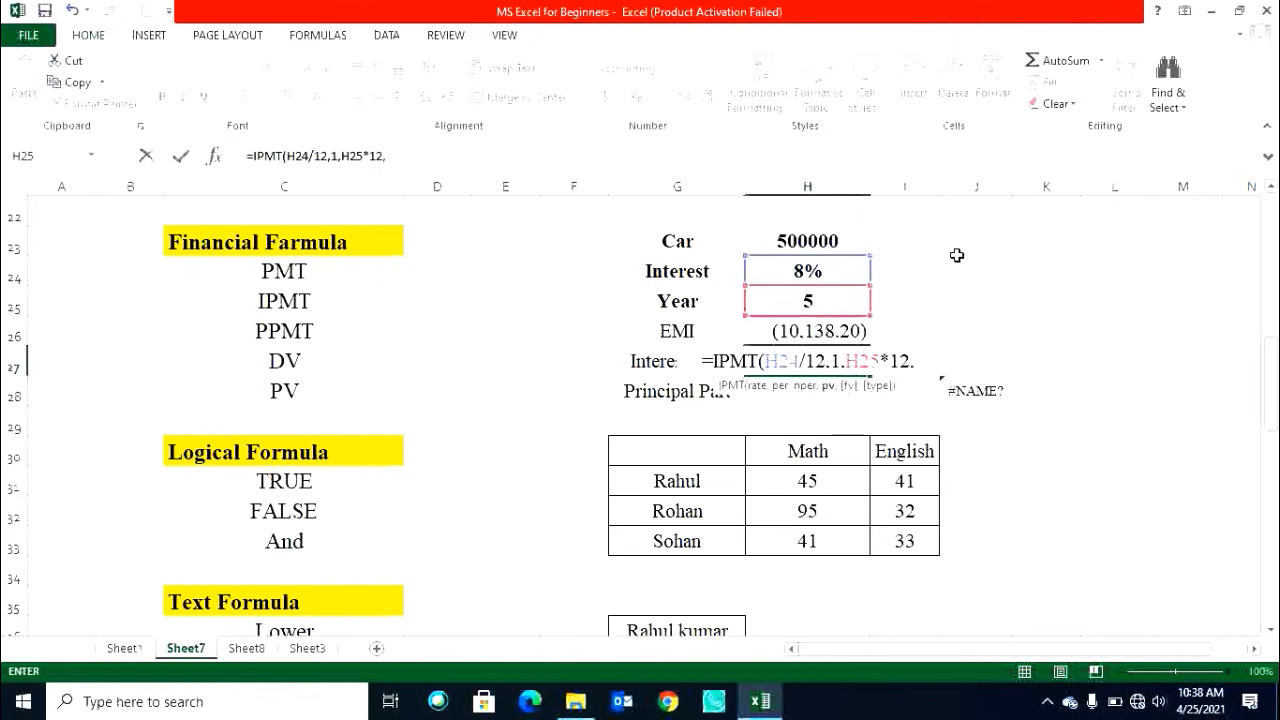
pyautogui.click(835, 240)
pyautogui.press('Return')
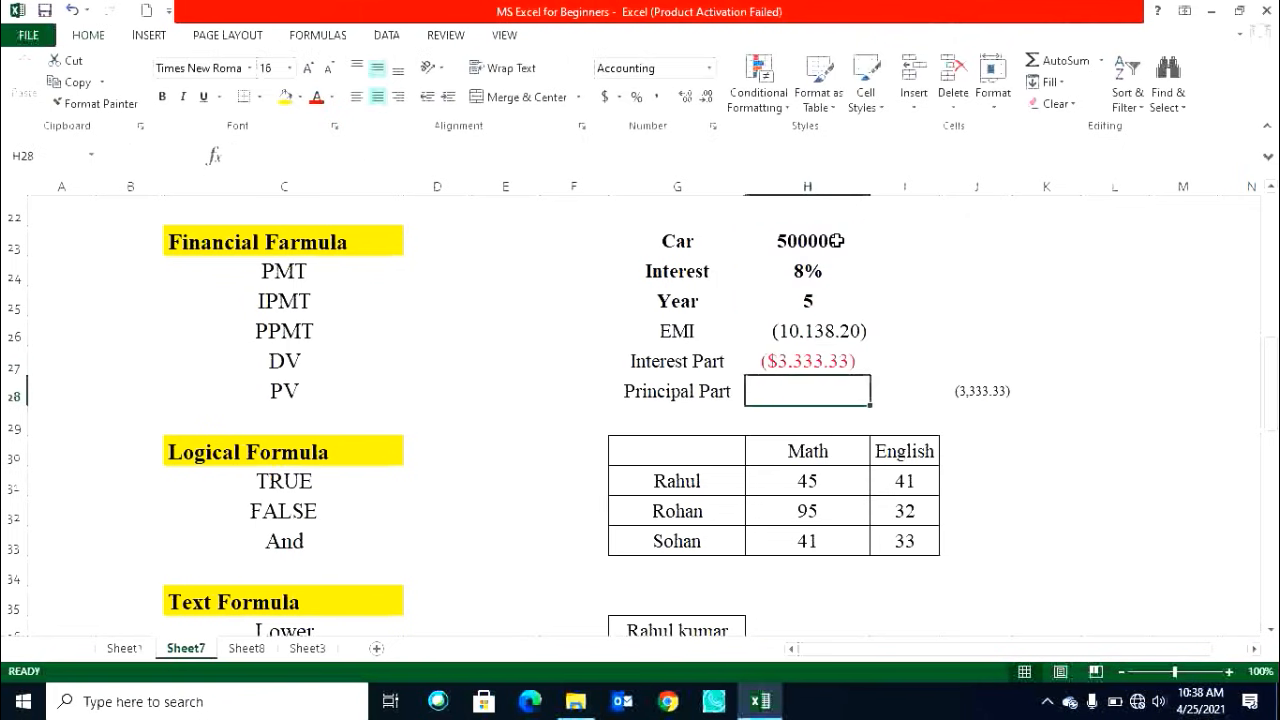
pyautogui.click(812, 362)
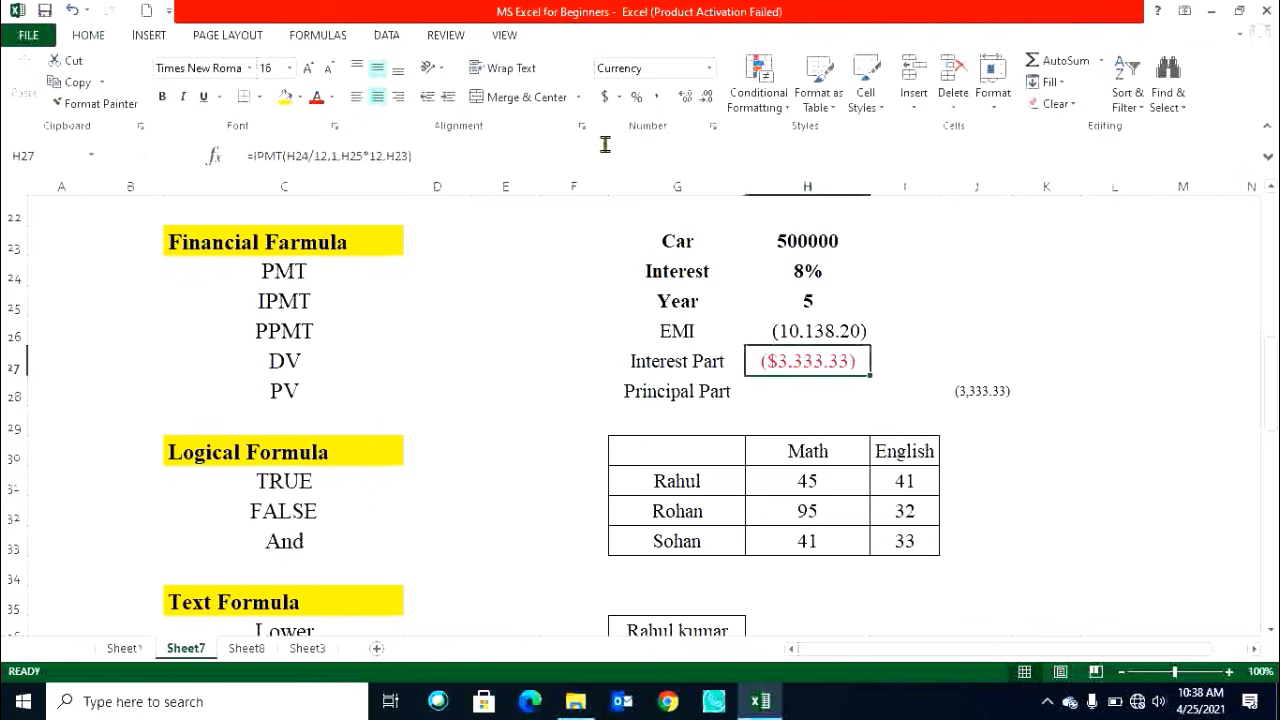
pyautogui.click(655, 100)
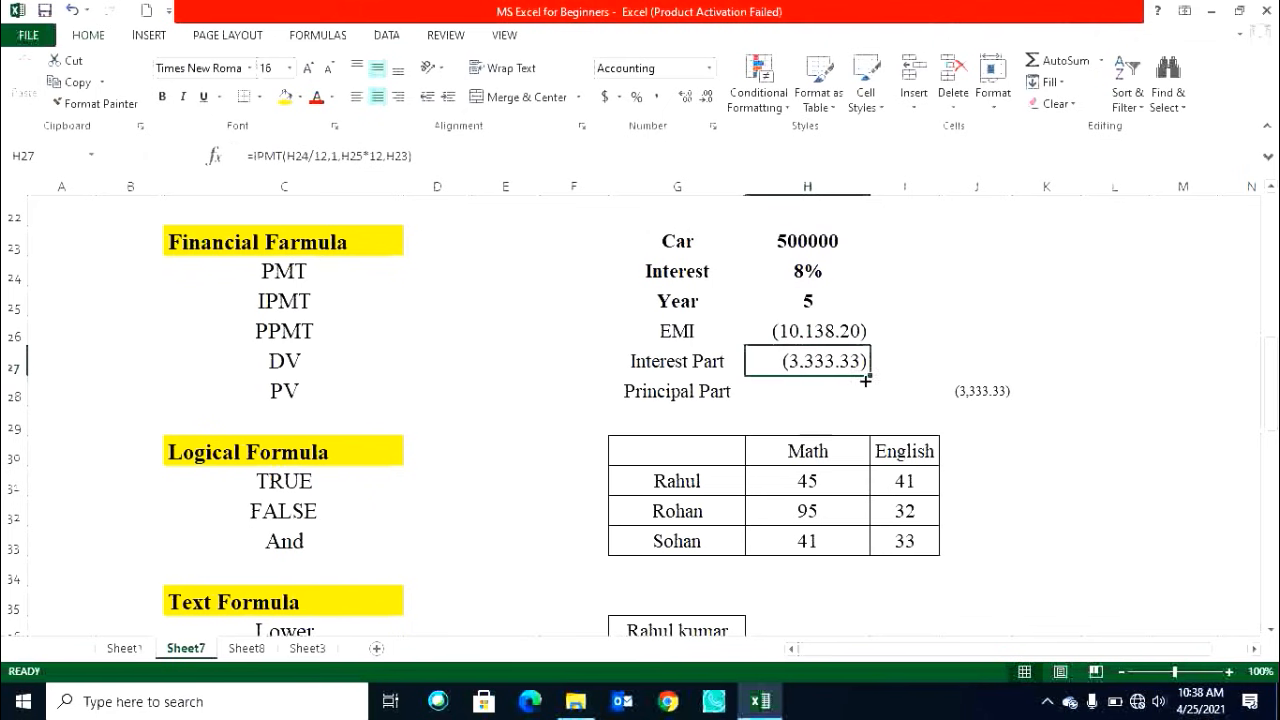
# Enter =PPMT(H24/12,1,H25*12,H23) in H28 to compute the first month's principal part, then apply Comma Style to it.
pyautogui.click(824, 394)
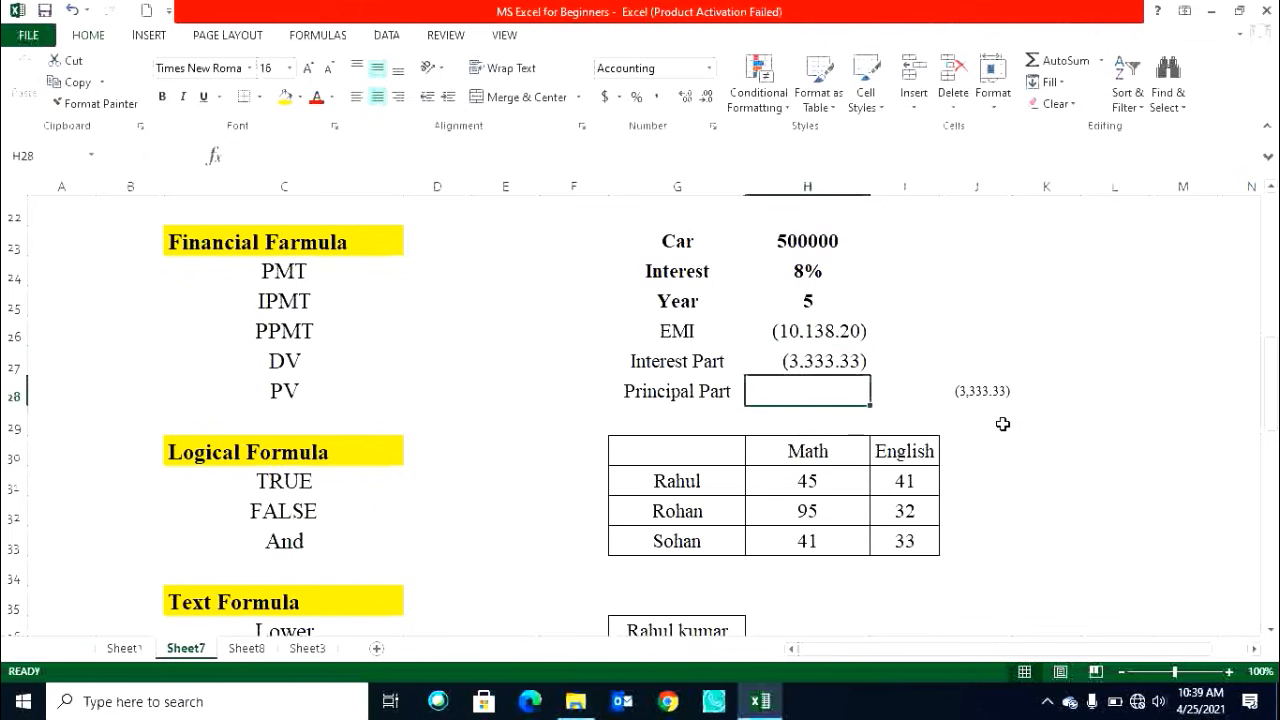
pyautogui.write('=ppmt')
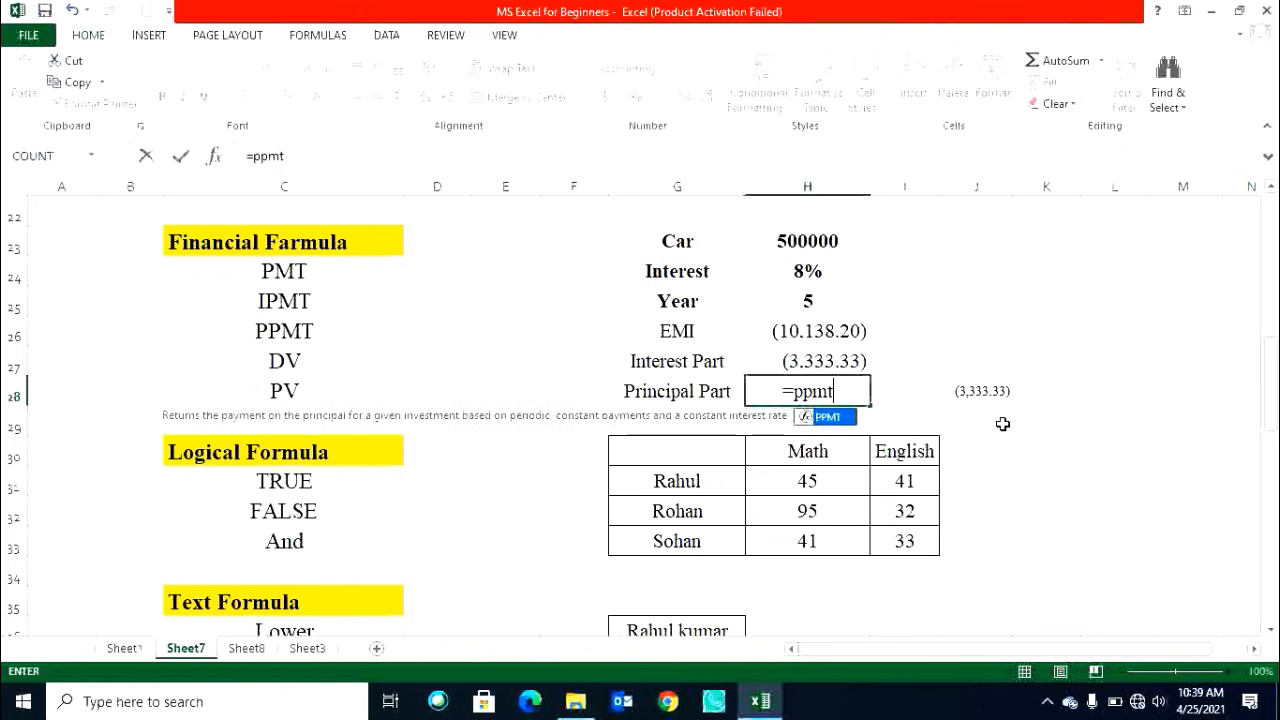
pyautogui.press('Tab')
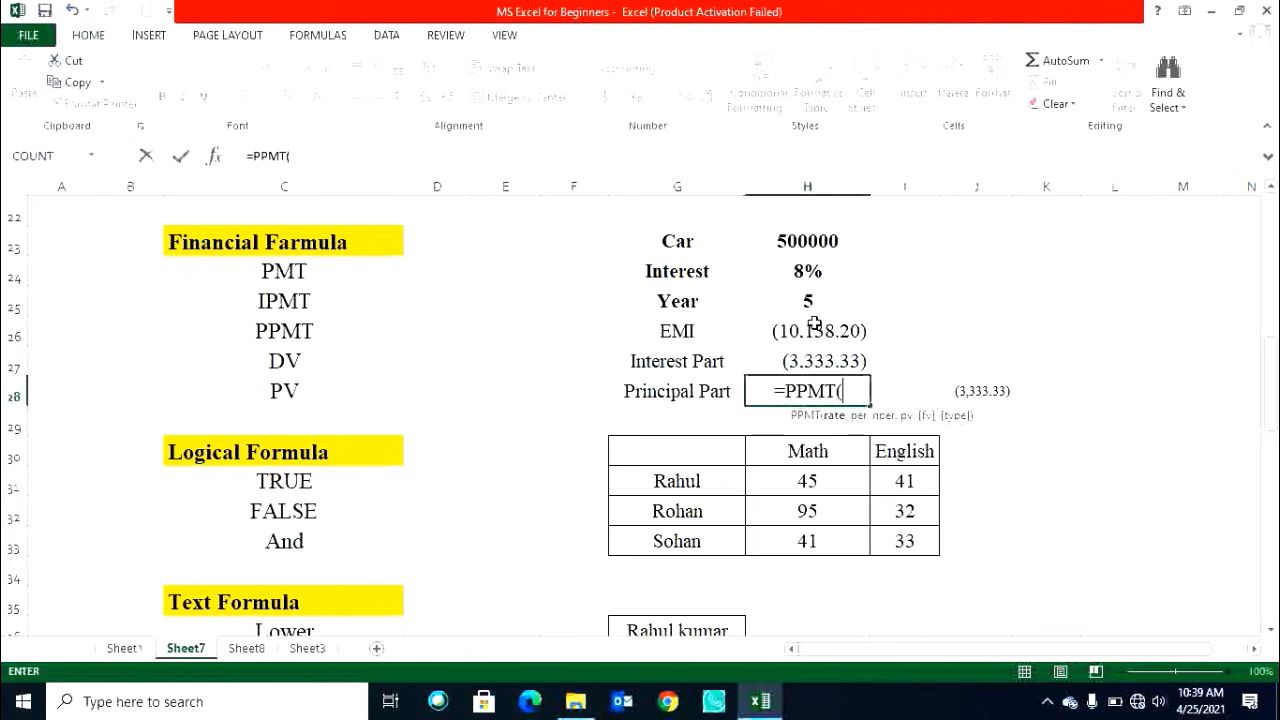
pyautogui.click(808, 271)
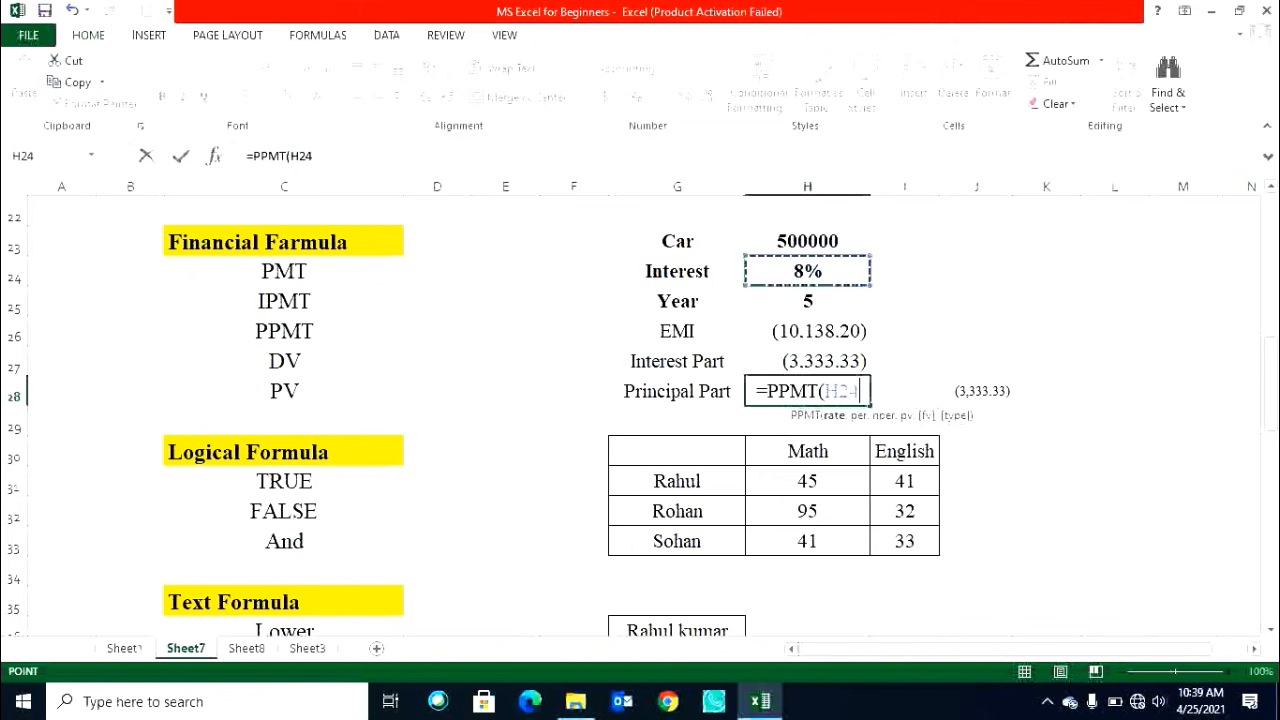
pyautogui.write('/')
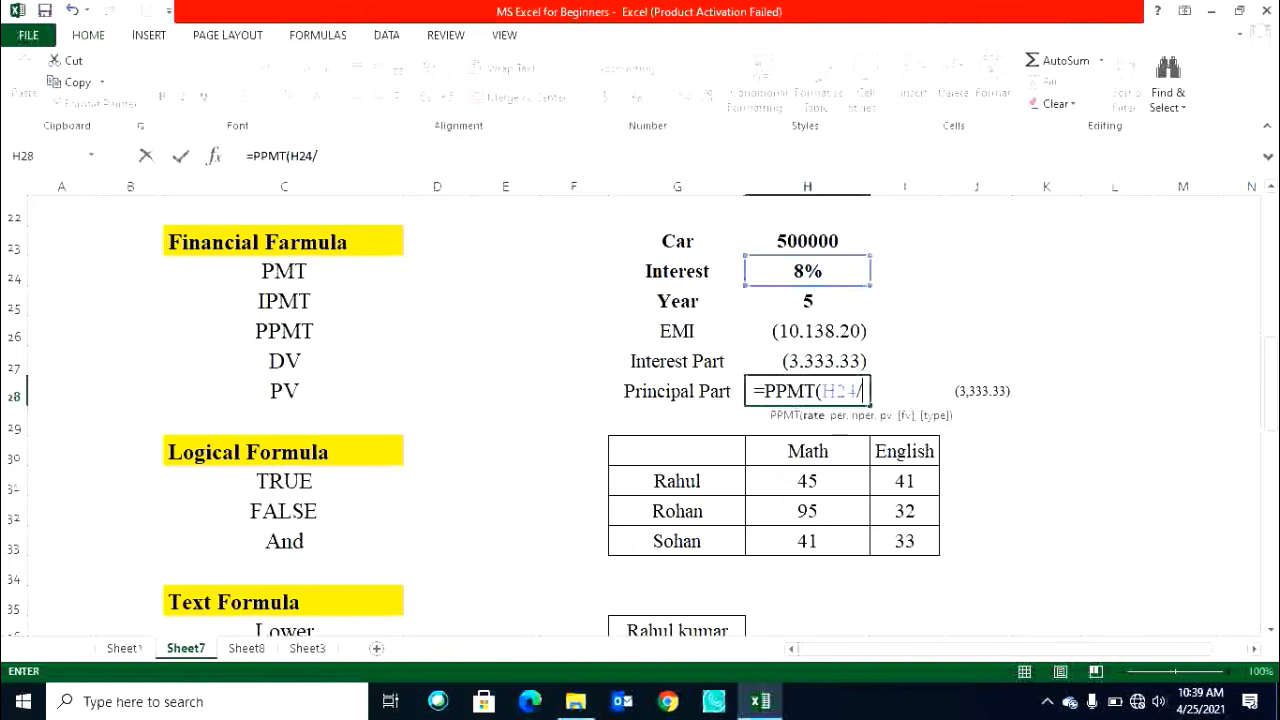
pyautogui.write('12,')
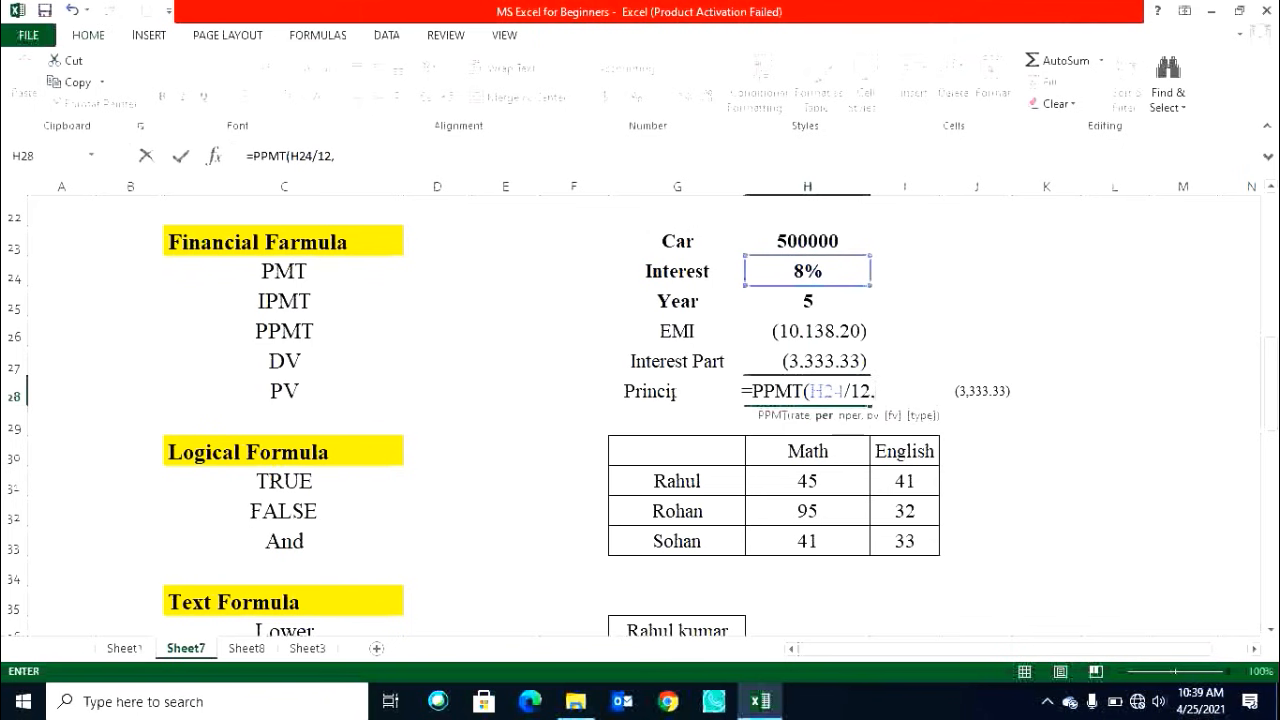
pyautogui.write('1,')
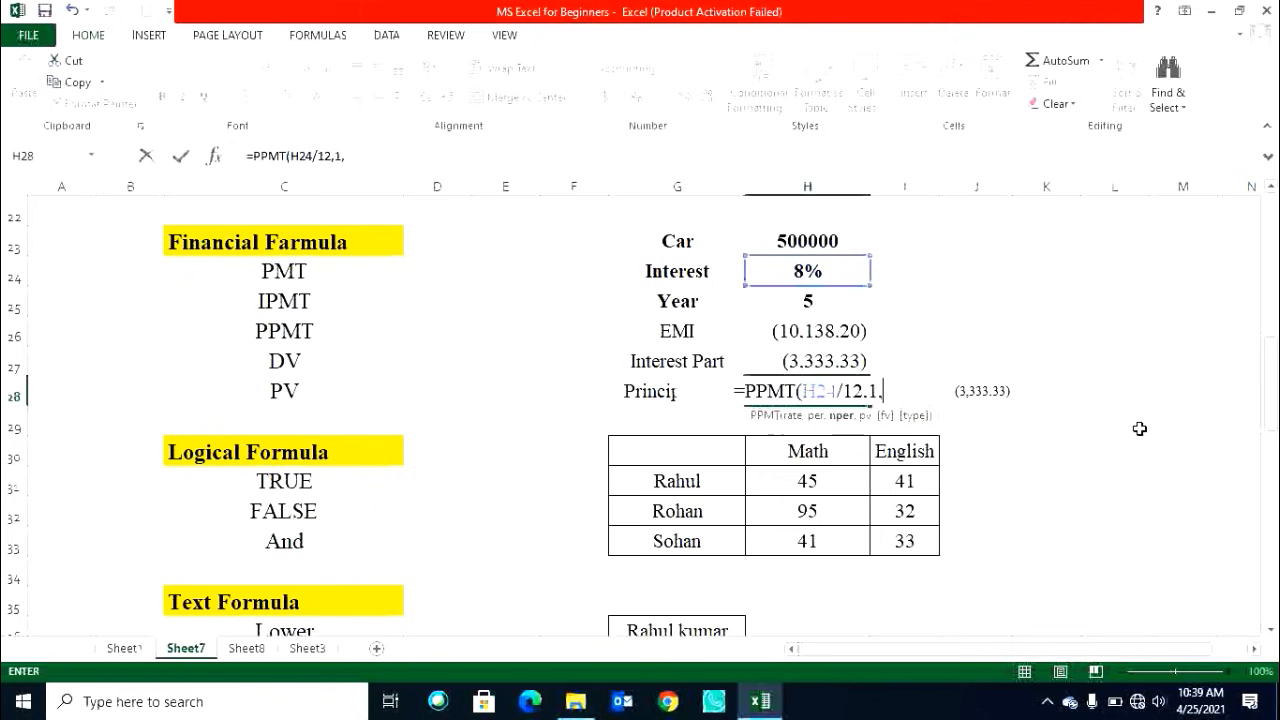
pyautogui.click(810, 298)
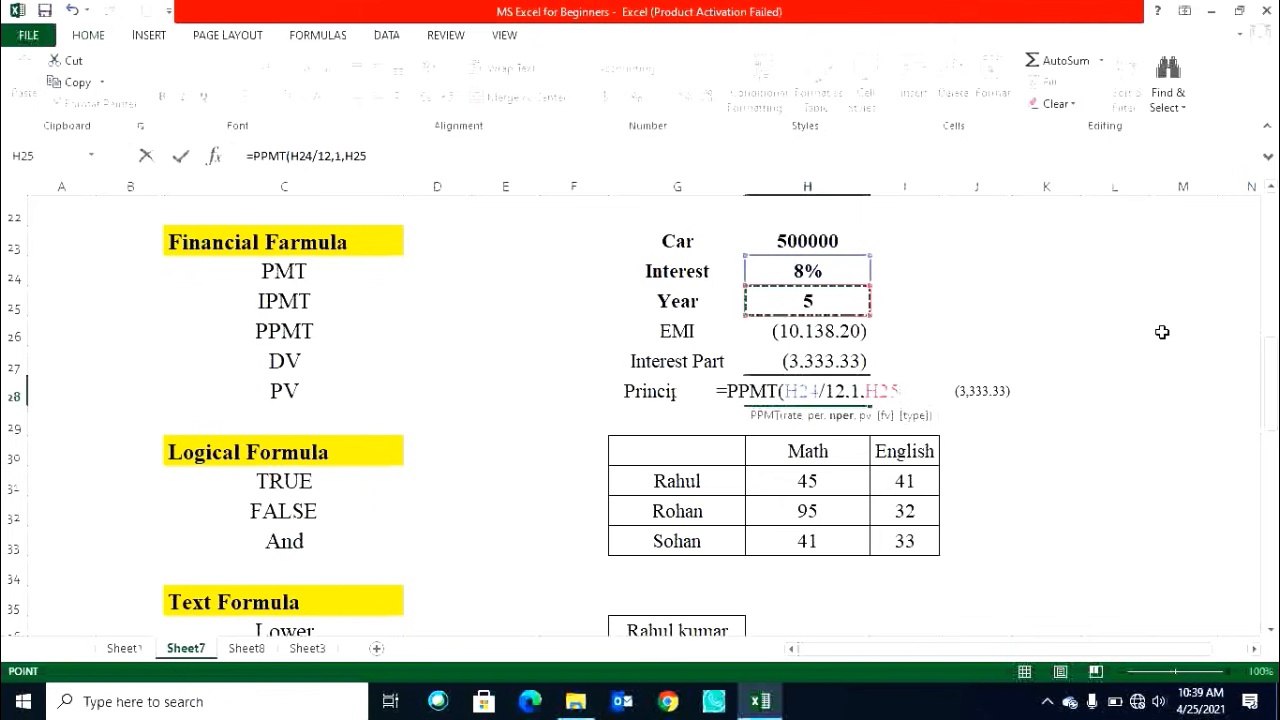
pyautogui.write('*12')
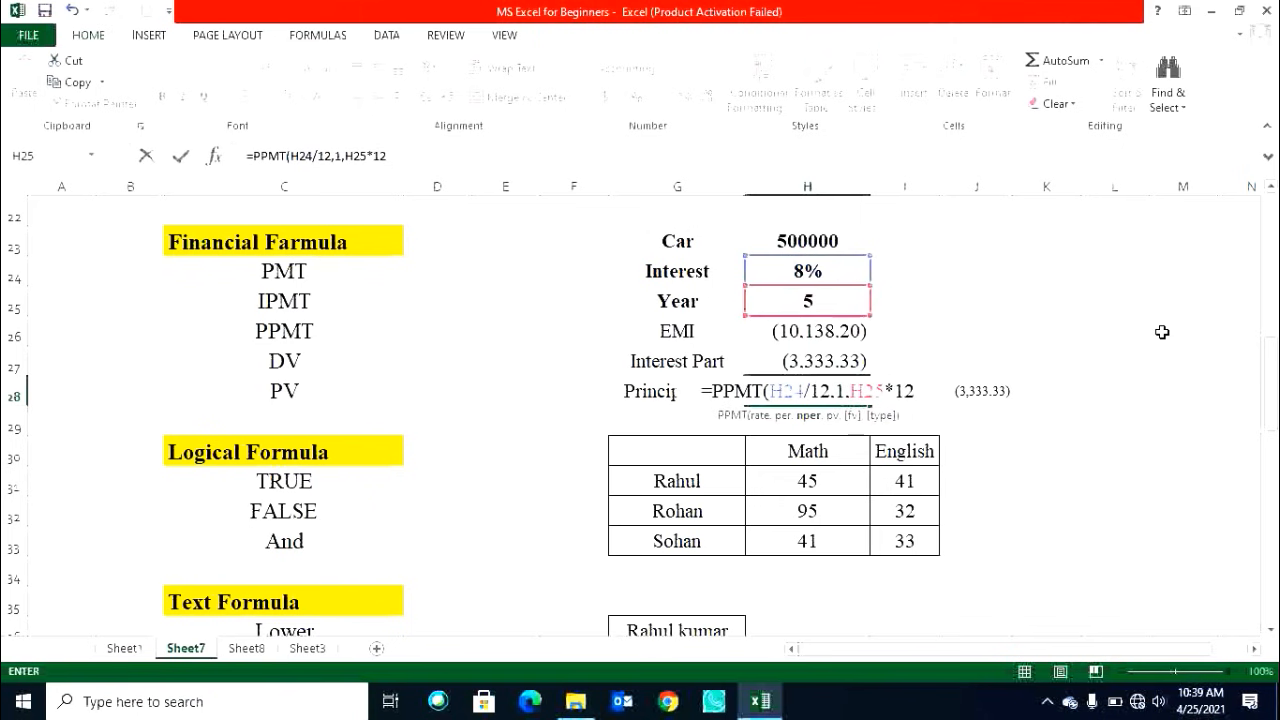
pyautogui.write(',')
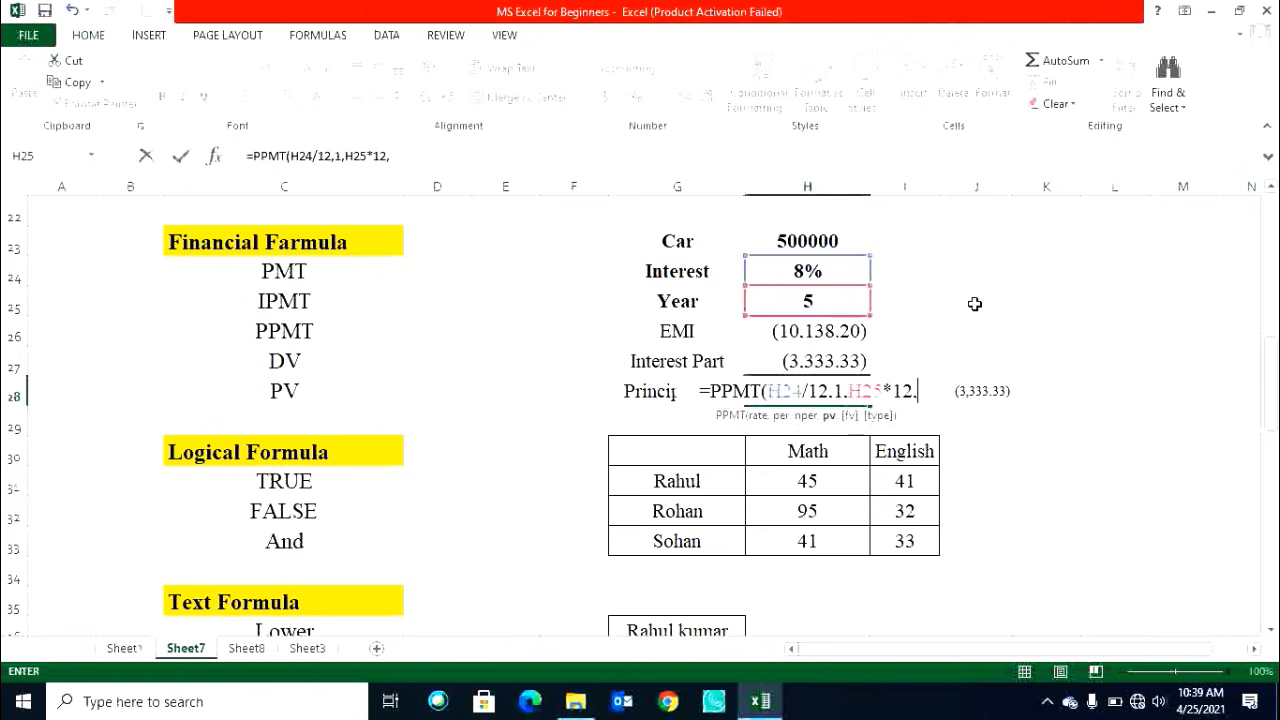
pyautogui.click(770, 240)
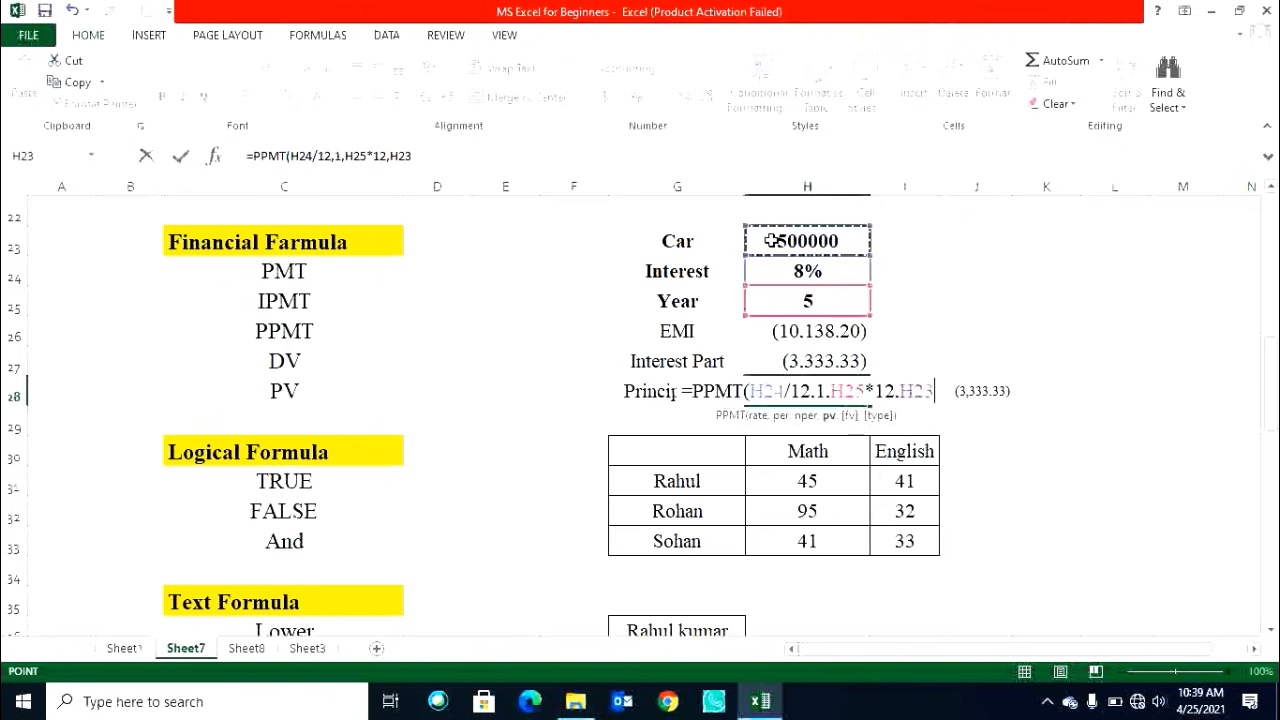
pyautogui.press('Return')
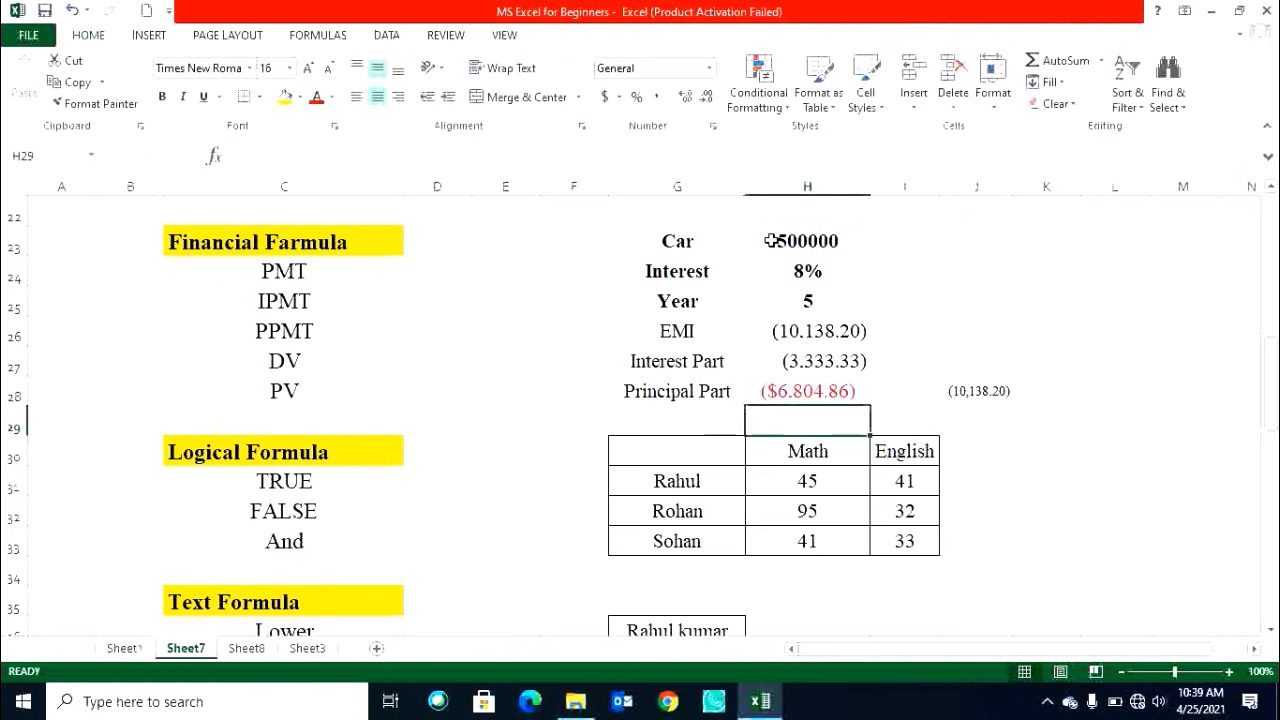
pyautogui.click(826, 391)
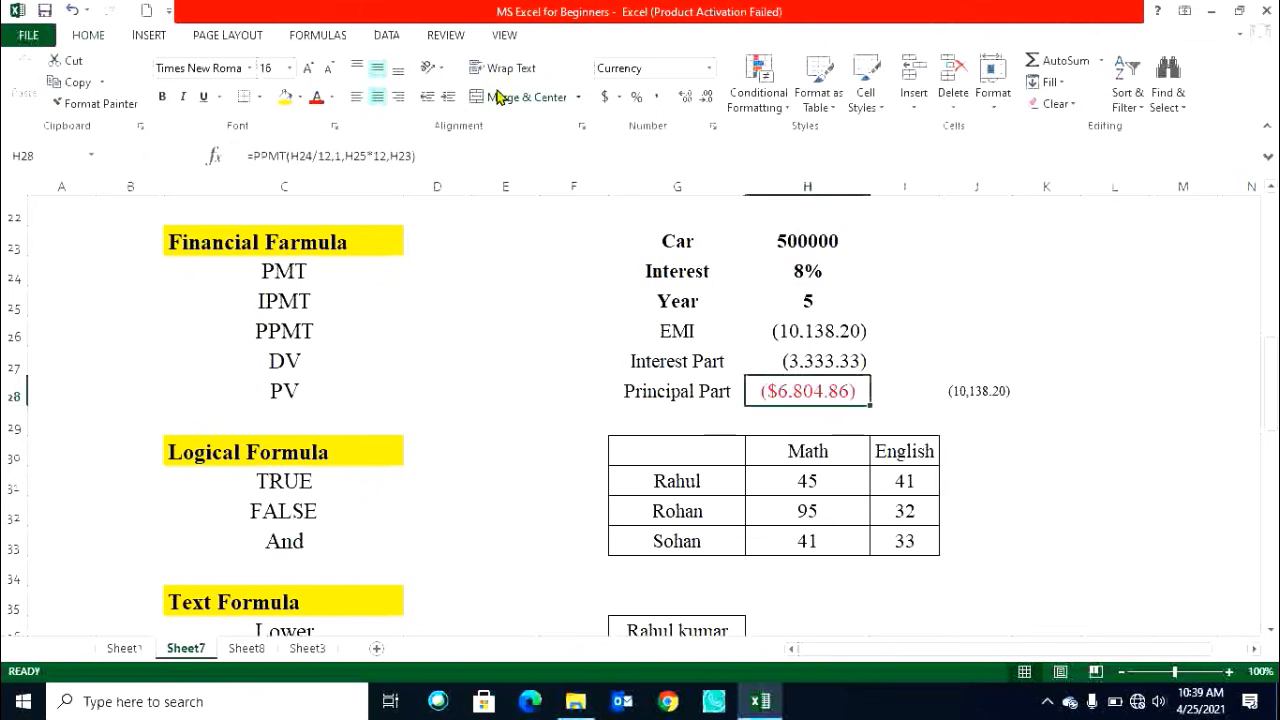
pyautogui.click(659, 95)
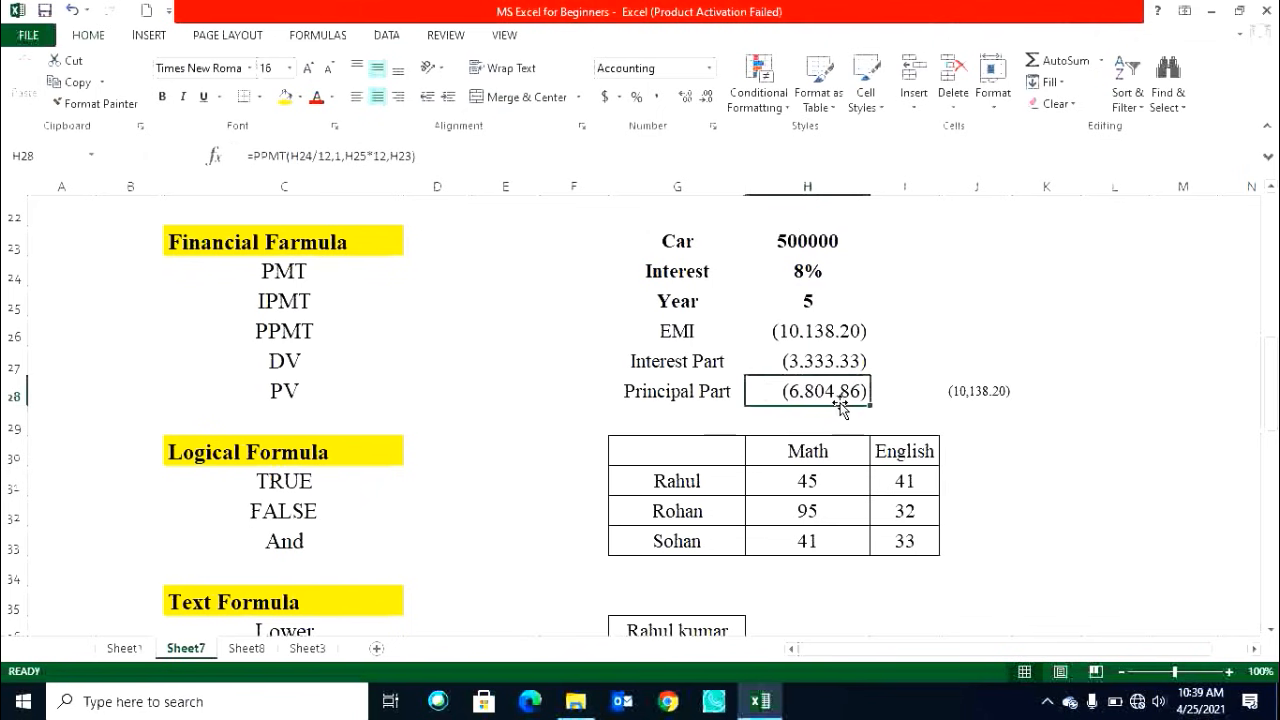
# Bold the EMI result in H26.
pyautogui.click(823, 363)
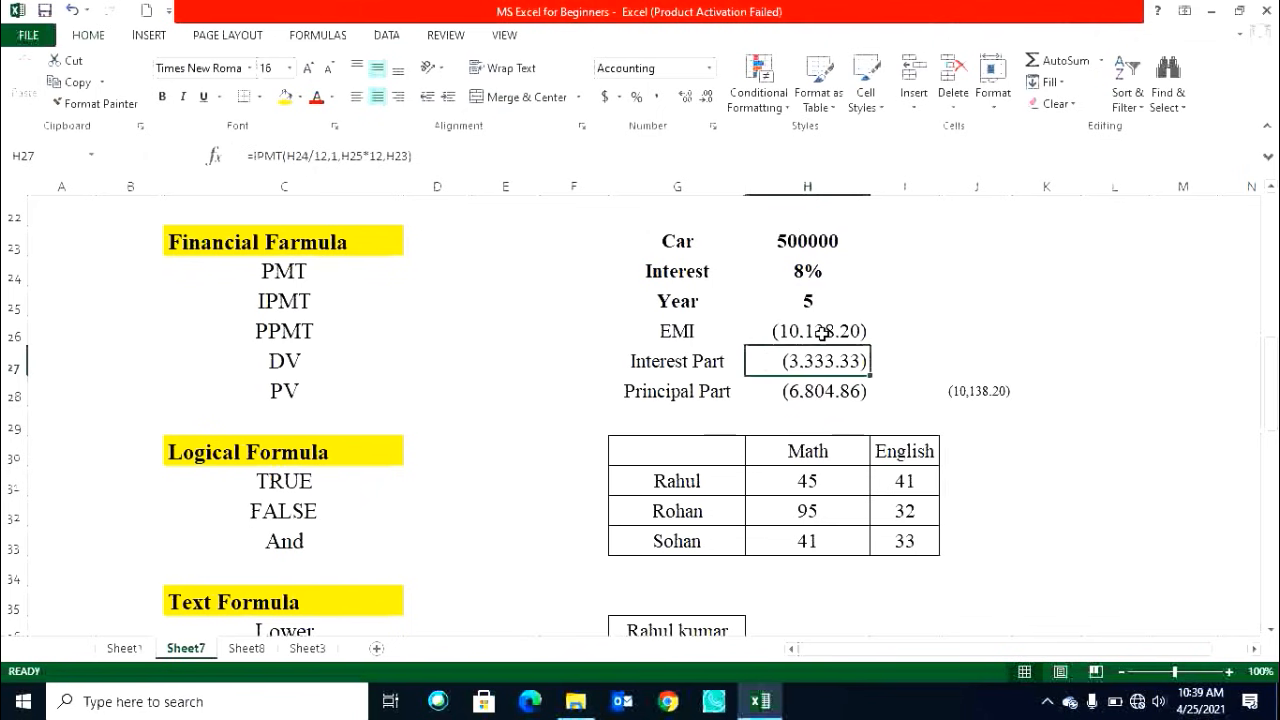
pyautogui.click(830, 330)
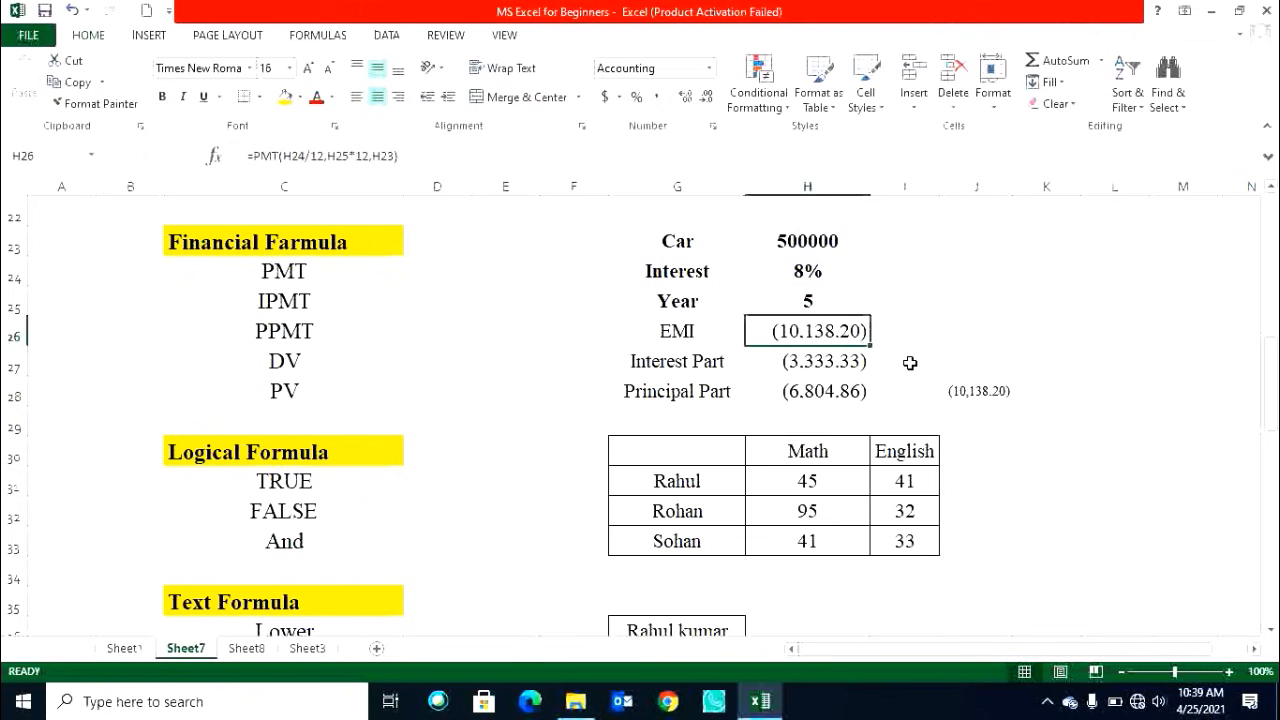
pyautogui.click(851, 363)
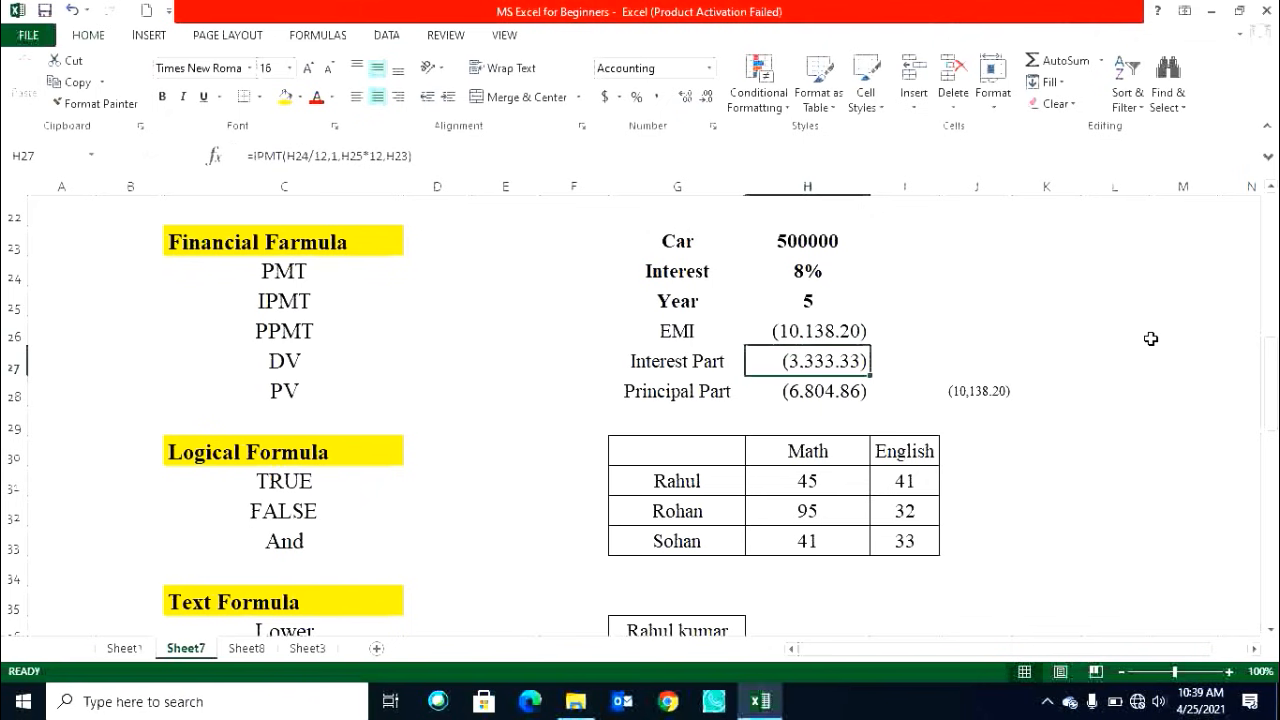
pyautogui.click(794, 389)
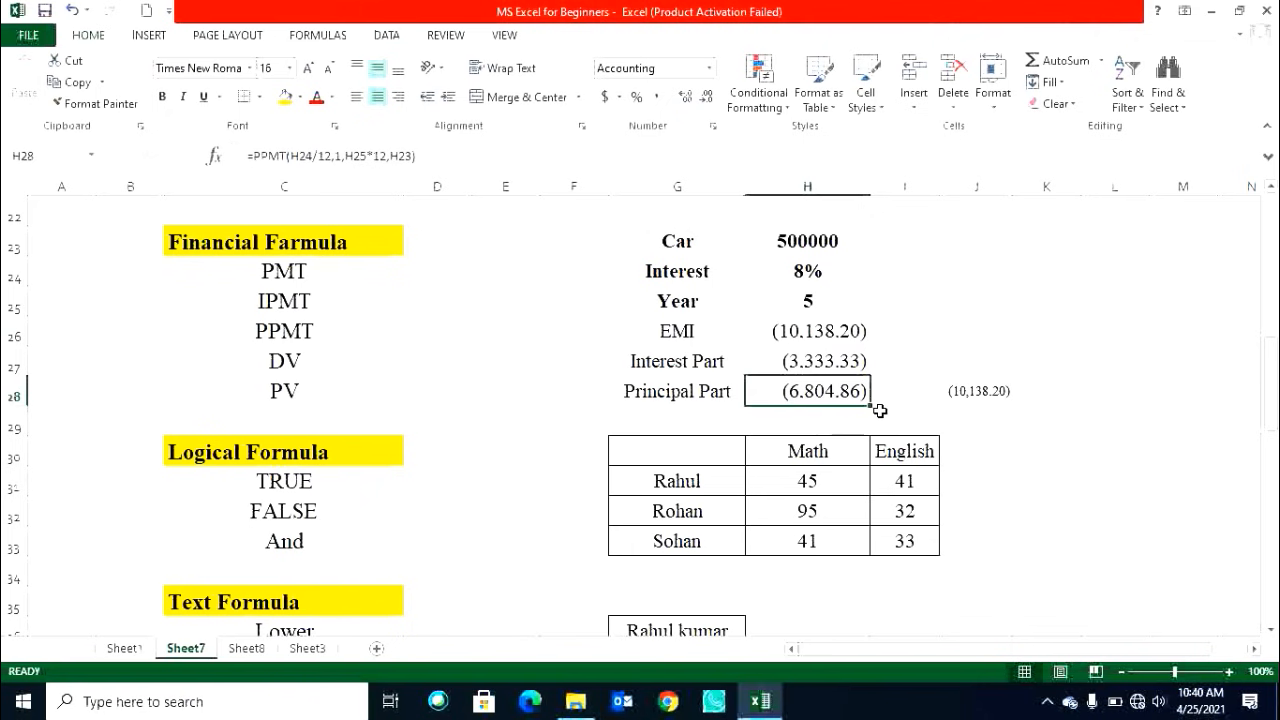
pyautogui.click(793, 366)
pyautogui.moveTo(793, 366); pyautogui.dragTo(797, 392)
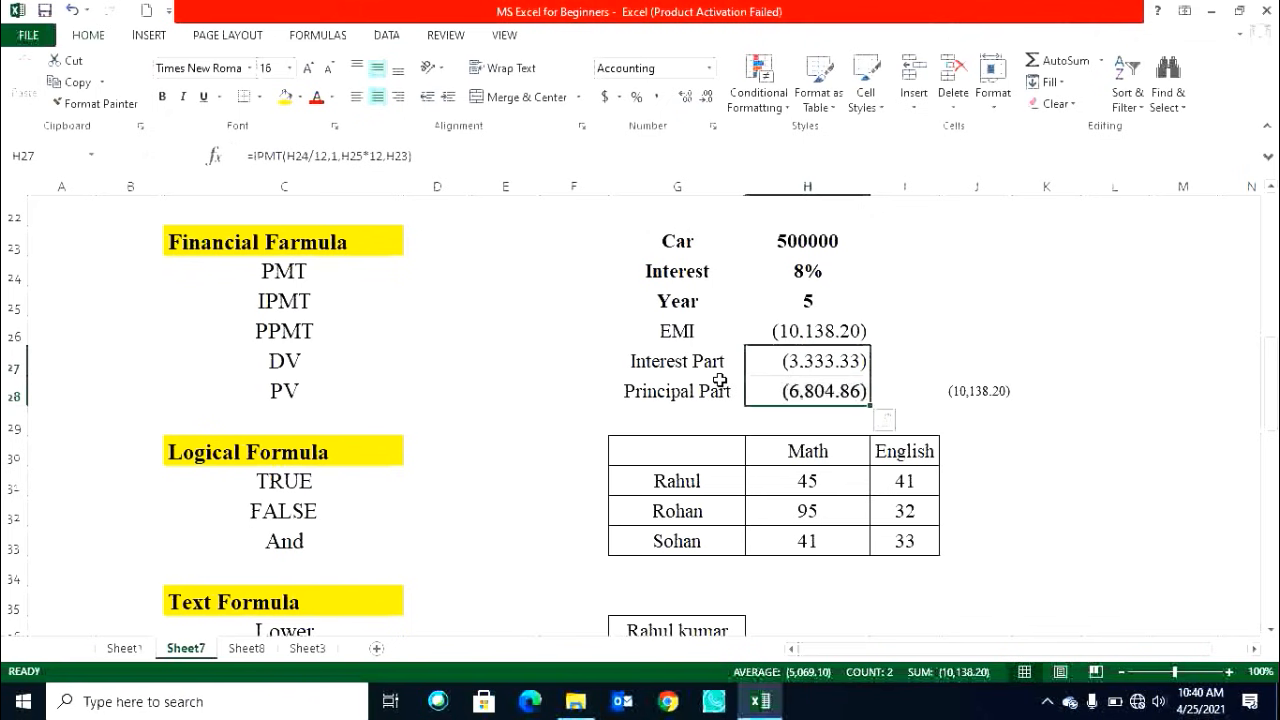
pyautogui.click(792, 331)
pyautogui.hotkey('ctrl', 'b')
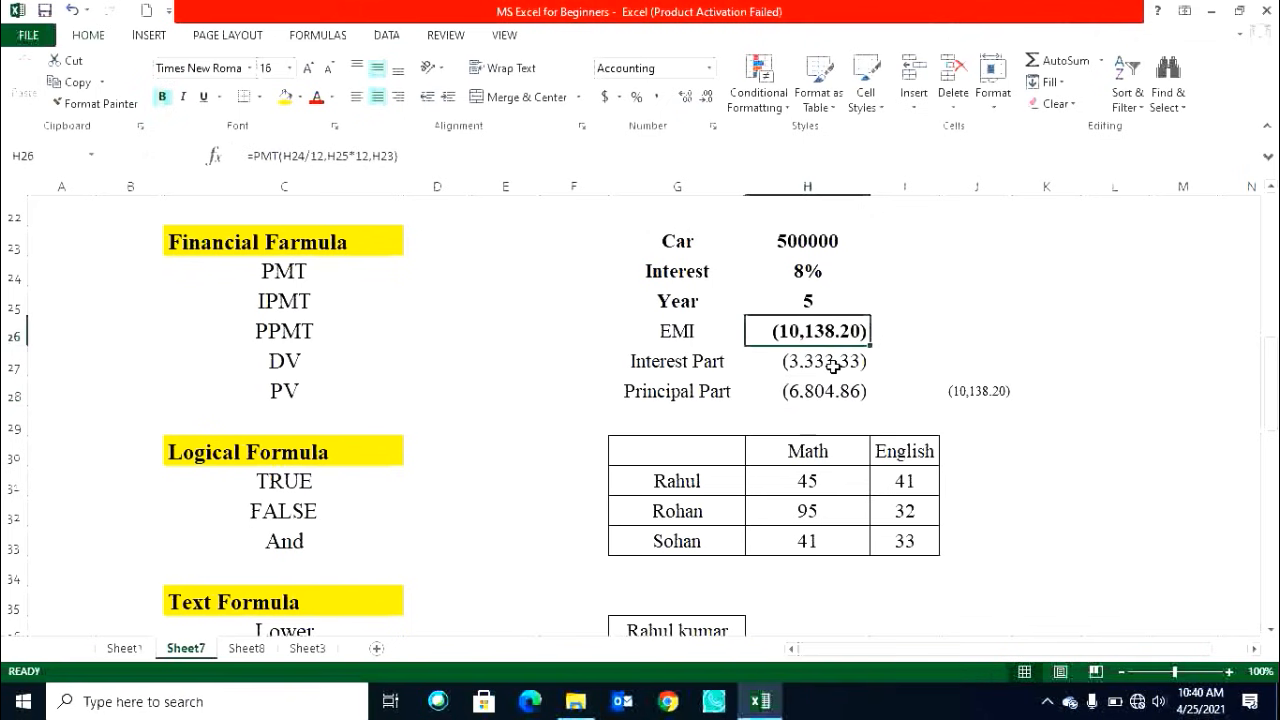
# Enter =SUM(H27:H28) in J28 to add the interest and principal parts.
pyautogui.moveTo(818, 366); pyautogui.dragTo(815, 384)
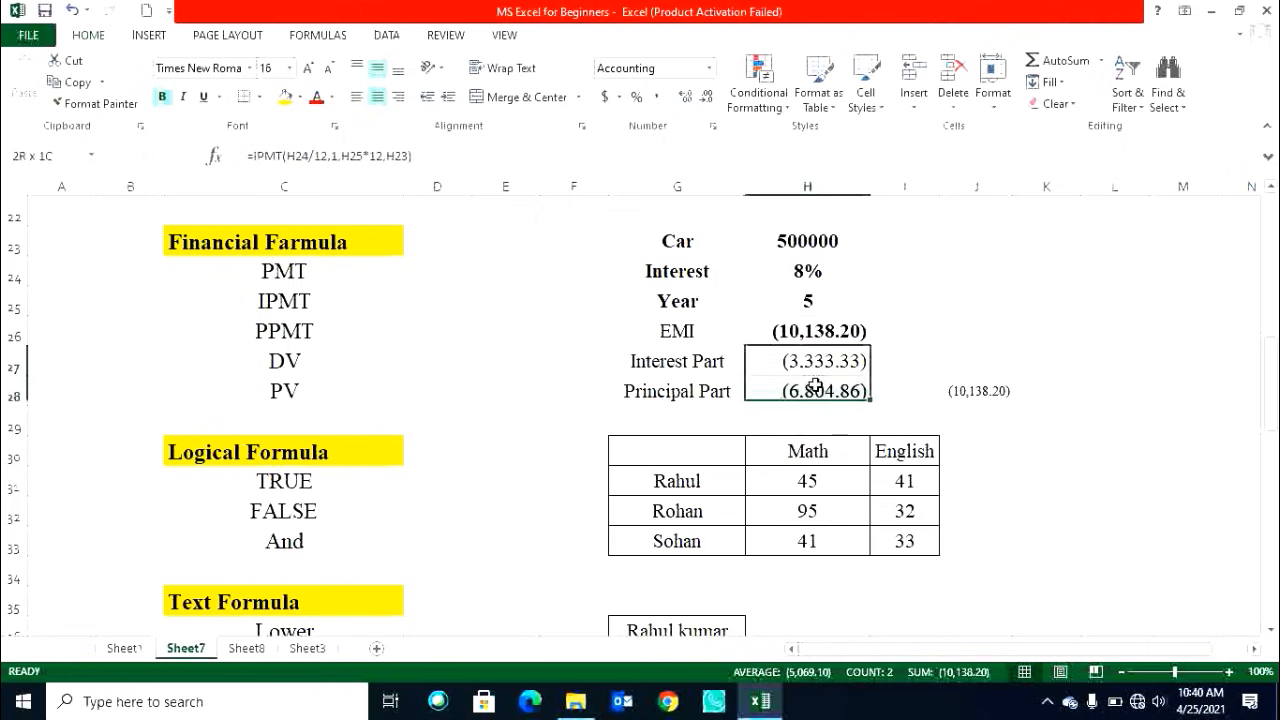
pyautogui.click(980, 391)
pyautogui.write('=SUM(')
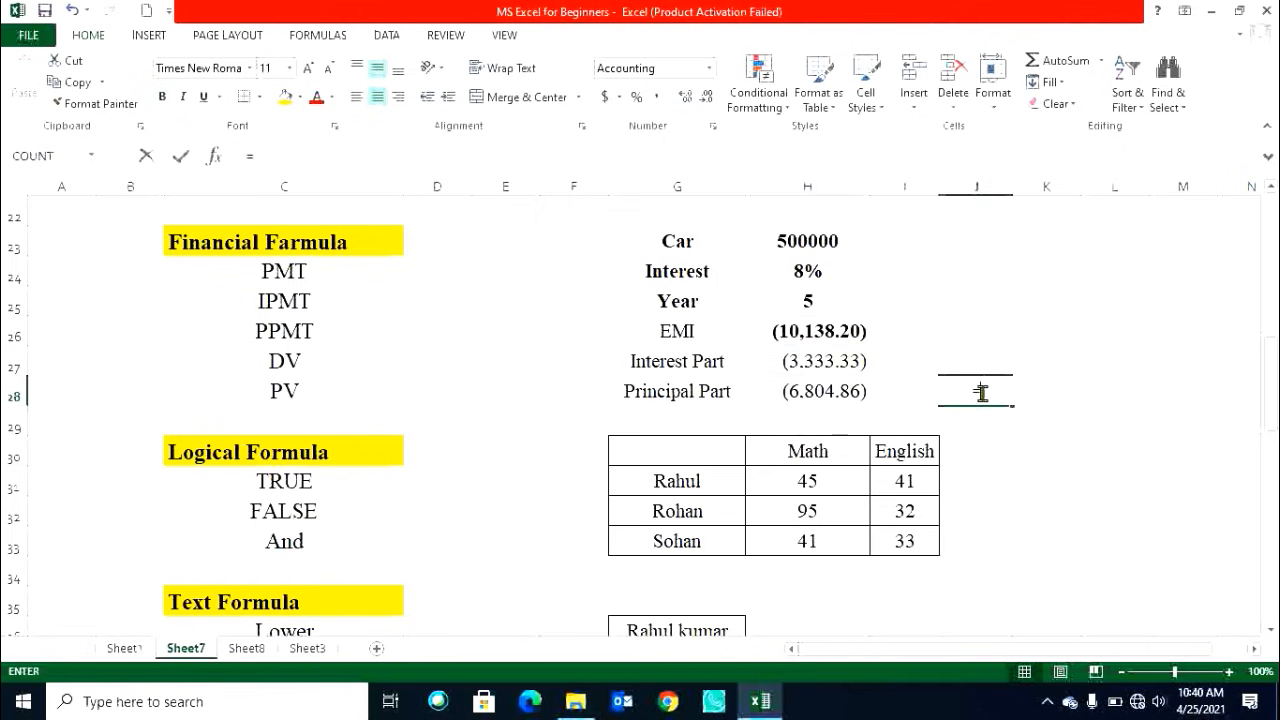
pyautogui.press('Left')
pyautogui.press('Left')
pyautogui.hotkey('shift', 'Up')
pyautogui.press('Return')
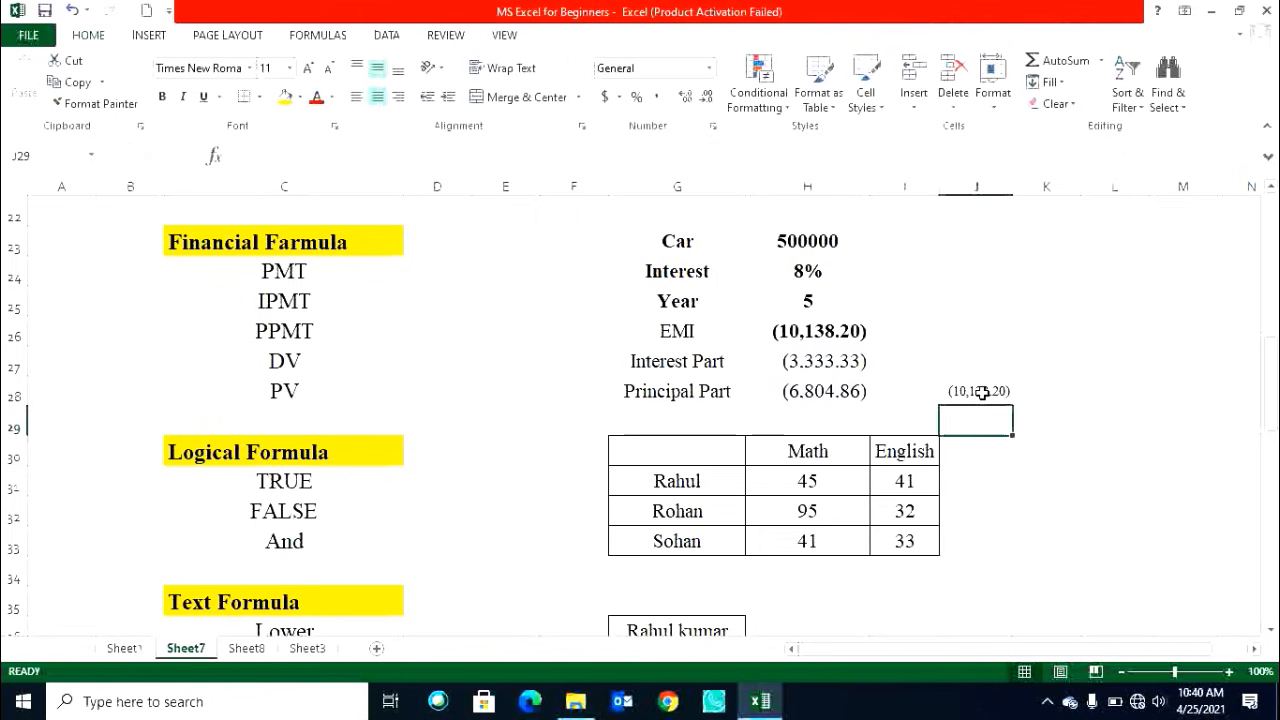
# Open the Logical function list on the Formulas ribbon to review the available logical functions.
pyautogui.click(977, 392)
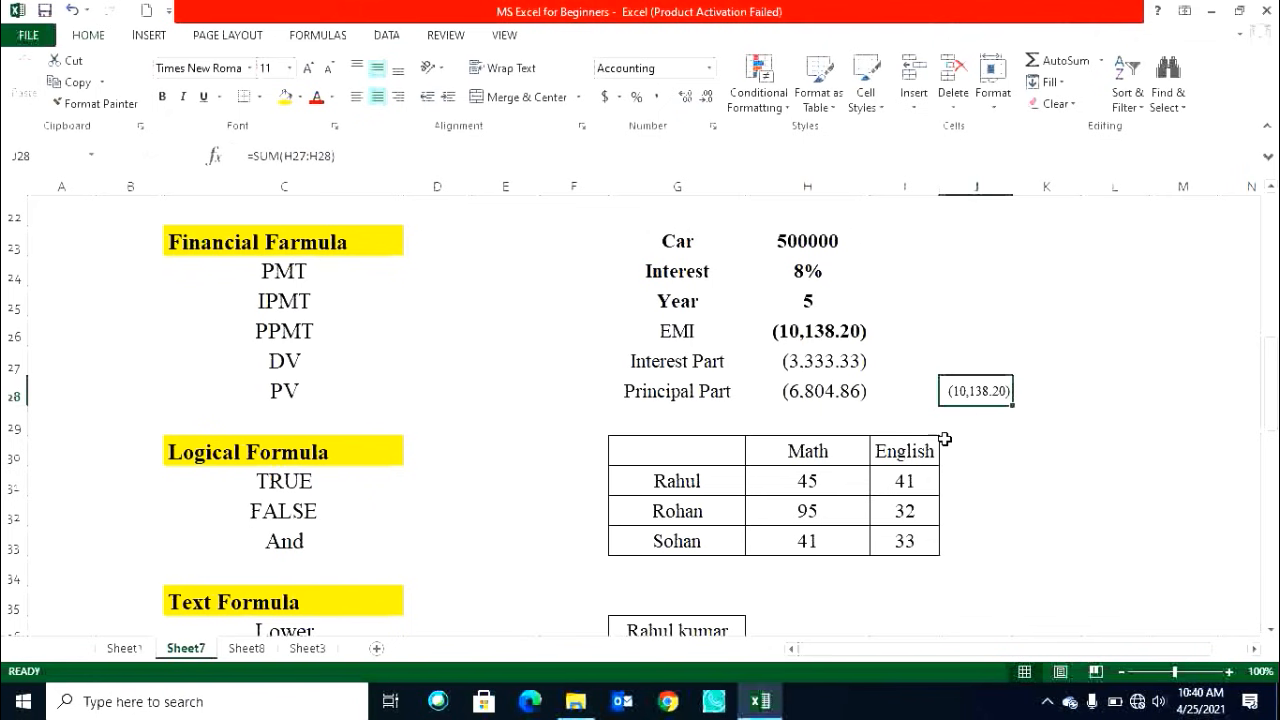
pyautogui.click(818, 333)
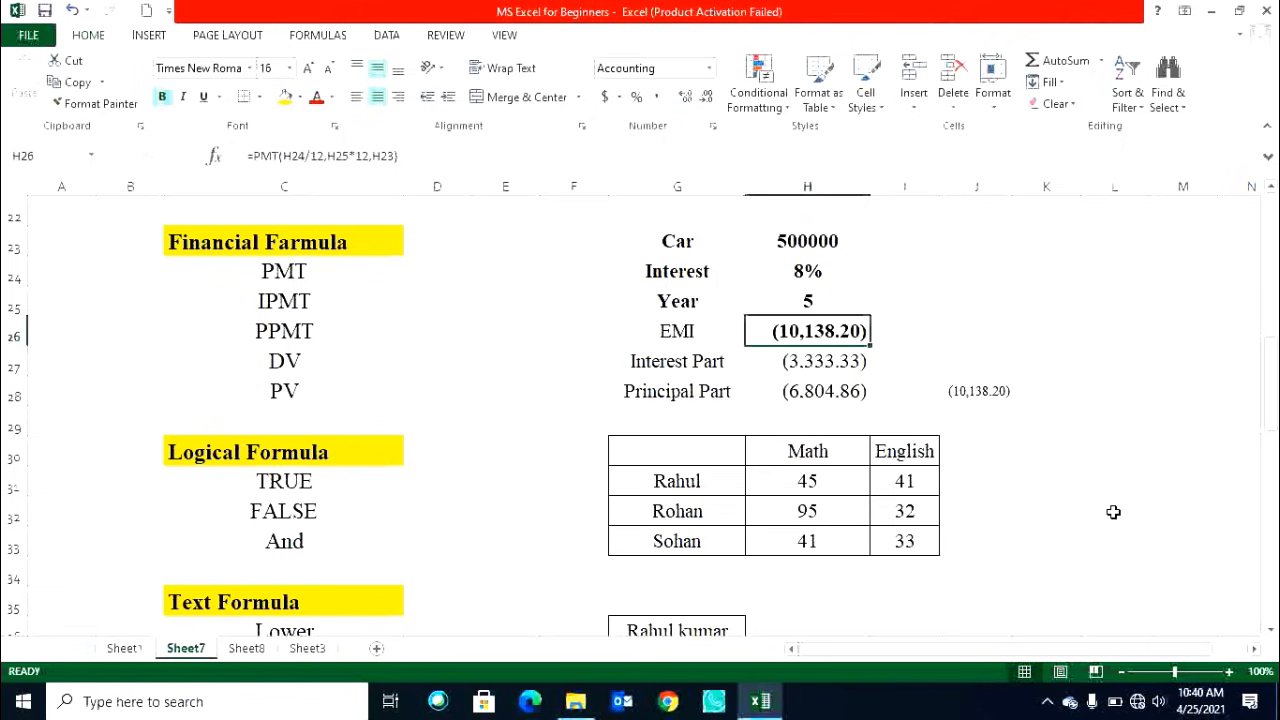
pyautogui.scroll(-1, 1111, 511)
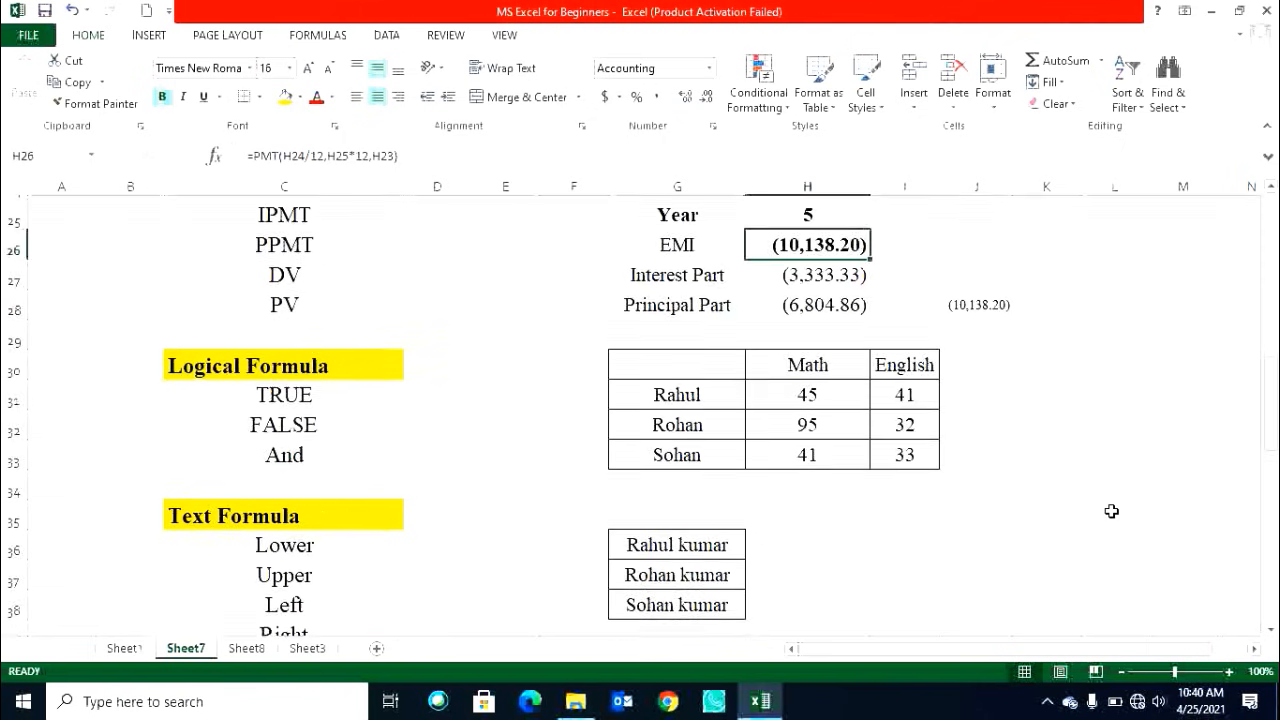
pyautogui.click(237, 36)
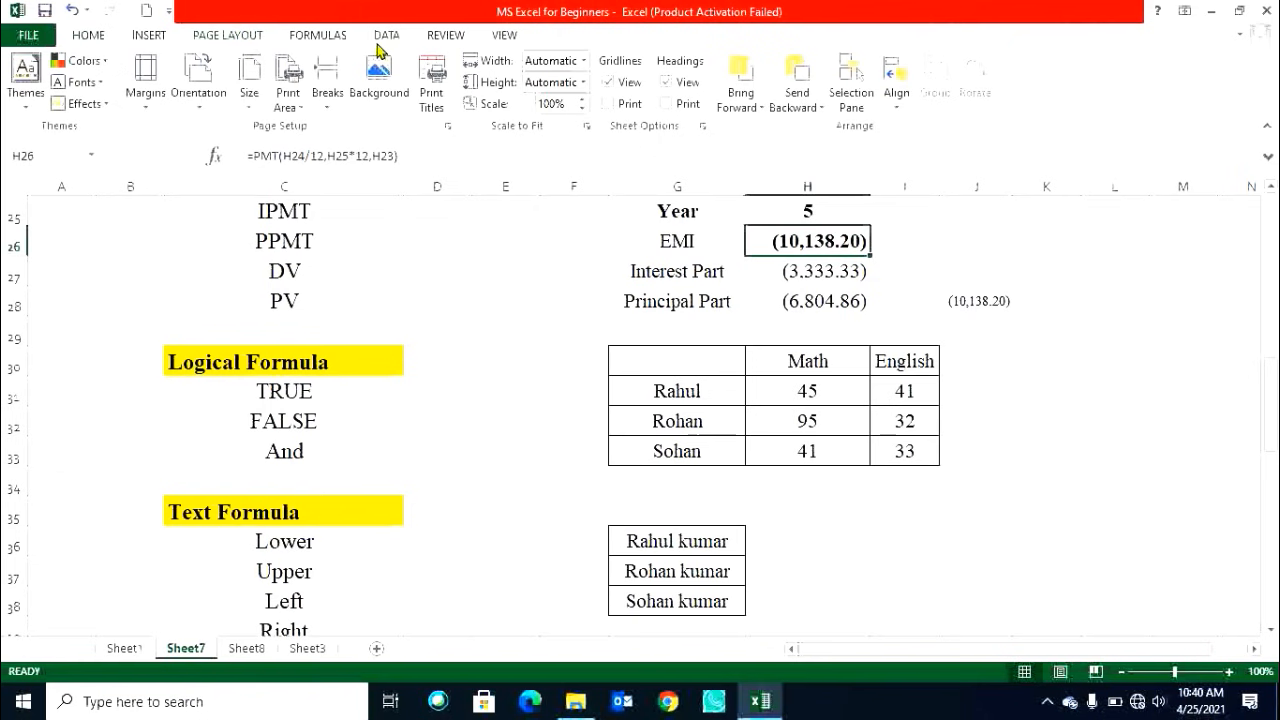
pyautogui.click(336, 34)
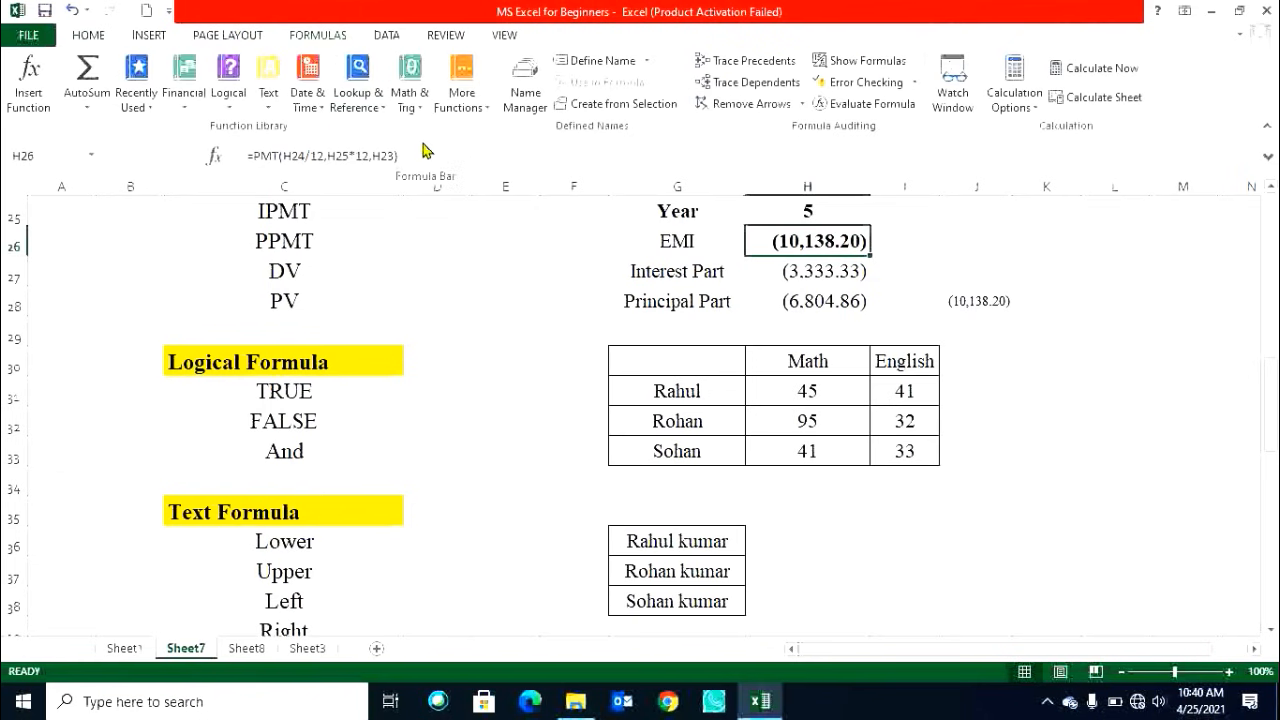
pyautogui.click(256, 365)
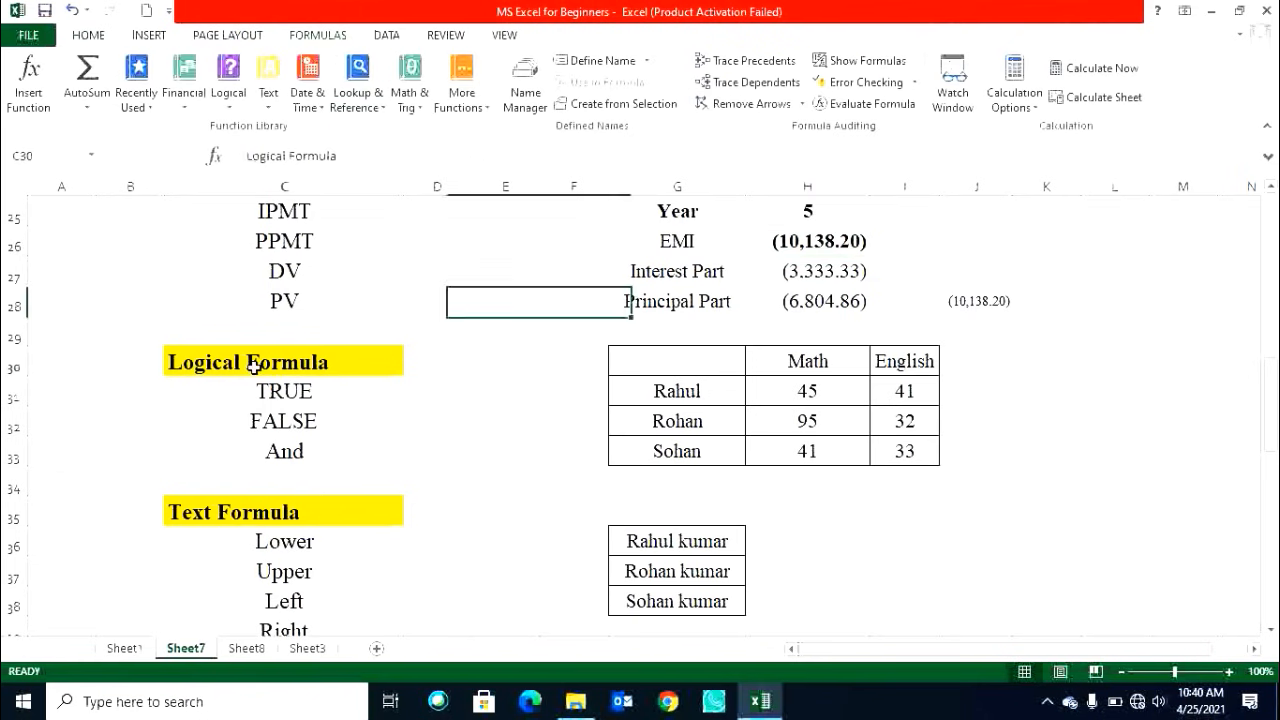
pyautogui.click(231, 108)
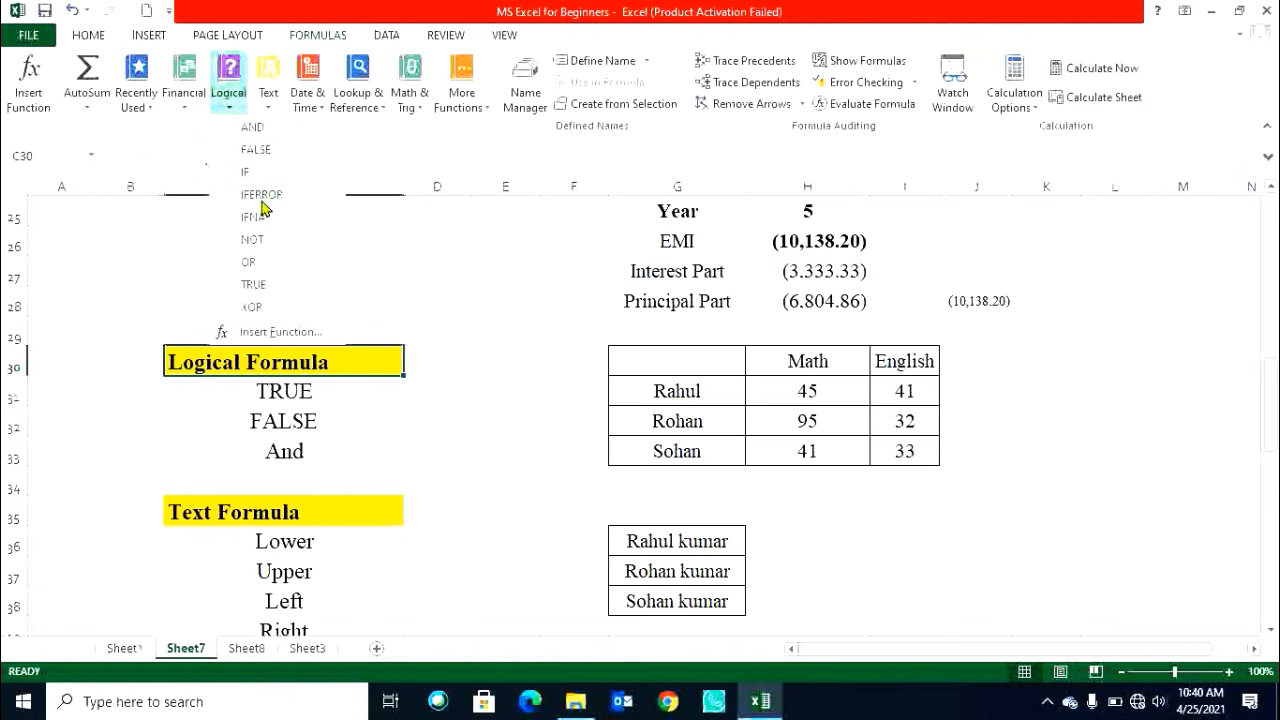
pyautogui.click(428, 416)
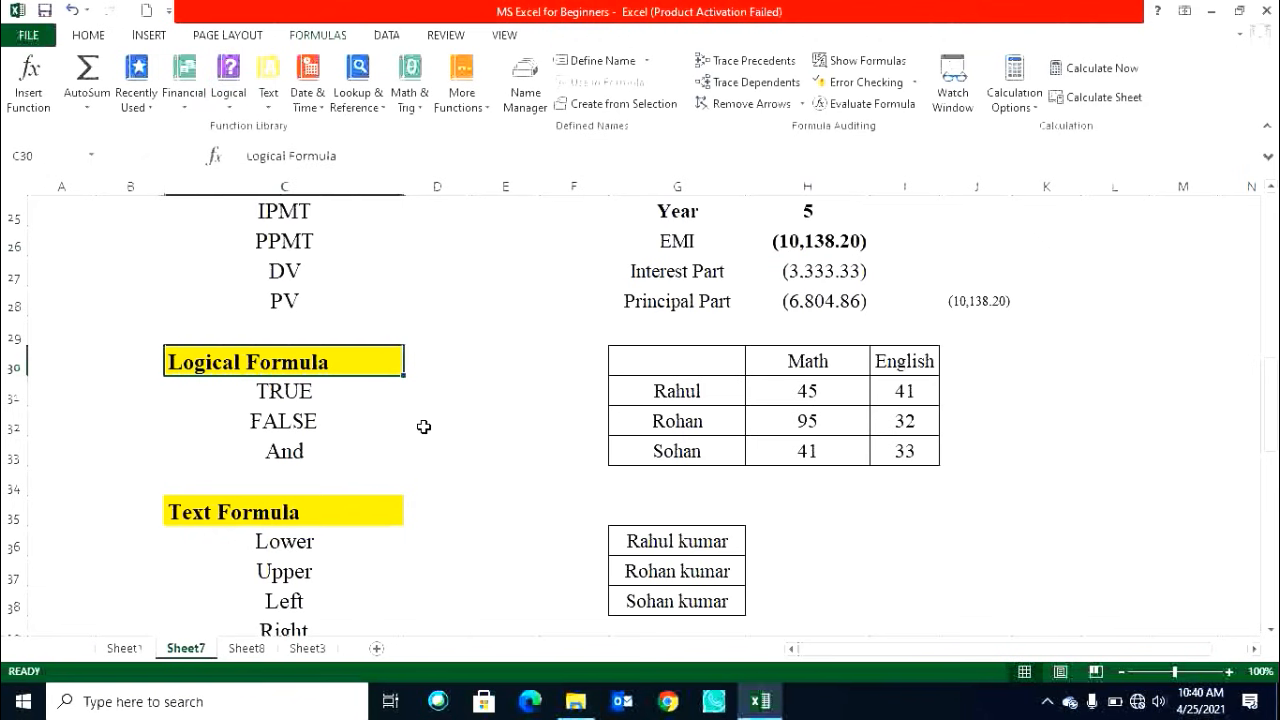
pyautogui.click(338, 391)
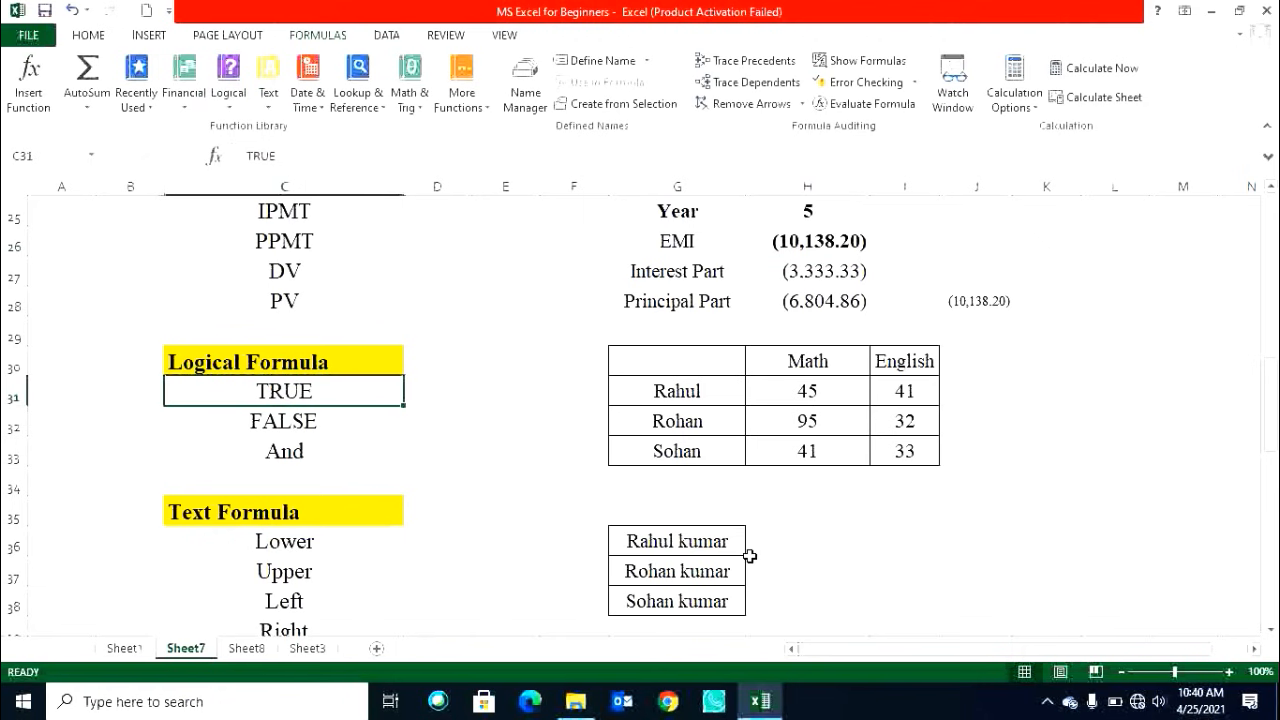
pyautogui.click(995, 390)
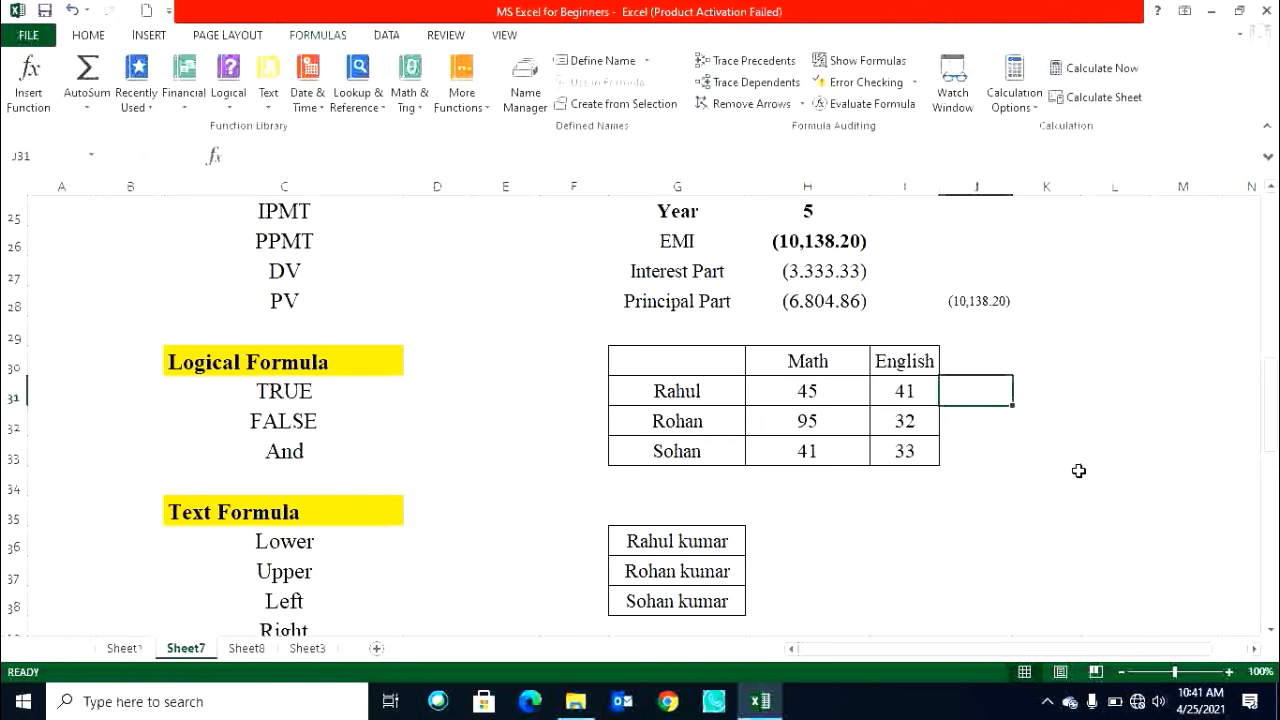
pyautogui.press('Left')
pyautogui.press('Left')
pyautogui.press('Left')
pyautogui.press('Down')
pyautogui.press('Down')
pyautogui.press('Right')
pyautogui.press('Right')
pyautogui.press('Up')
pyautogui.press('Up')
pyautogui.press('Left')
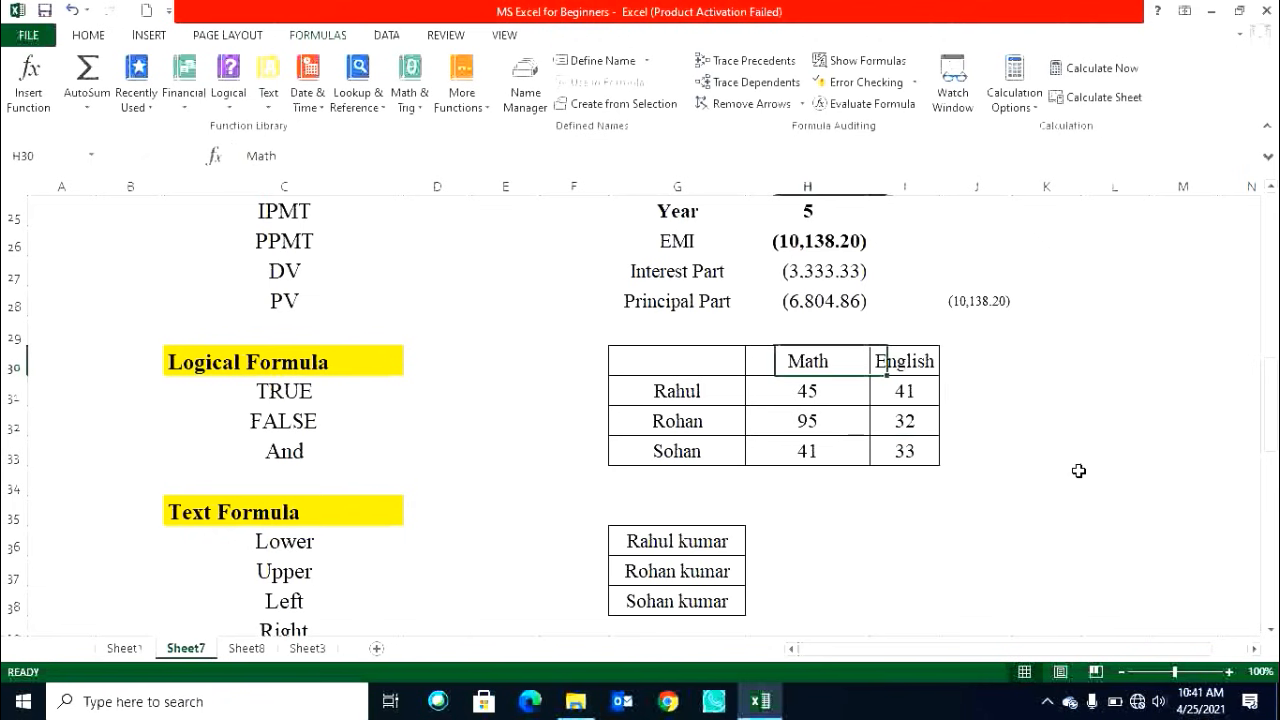
pyautogui.press('Right')
pyautogui.press('Left')
pyautogui.press('Down')
pyautogui.press('Right')
pyautogui.press('Left')
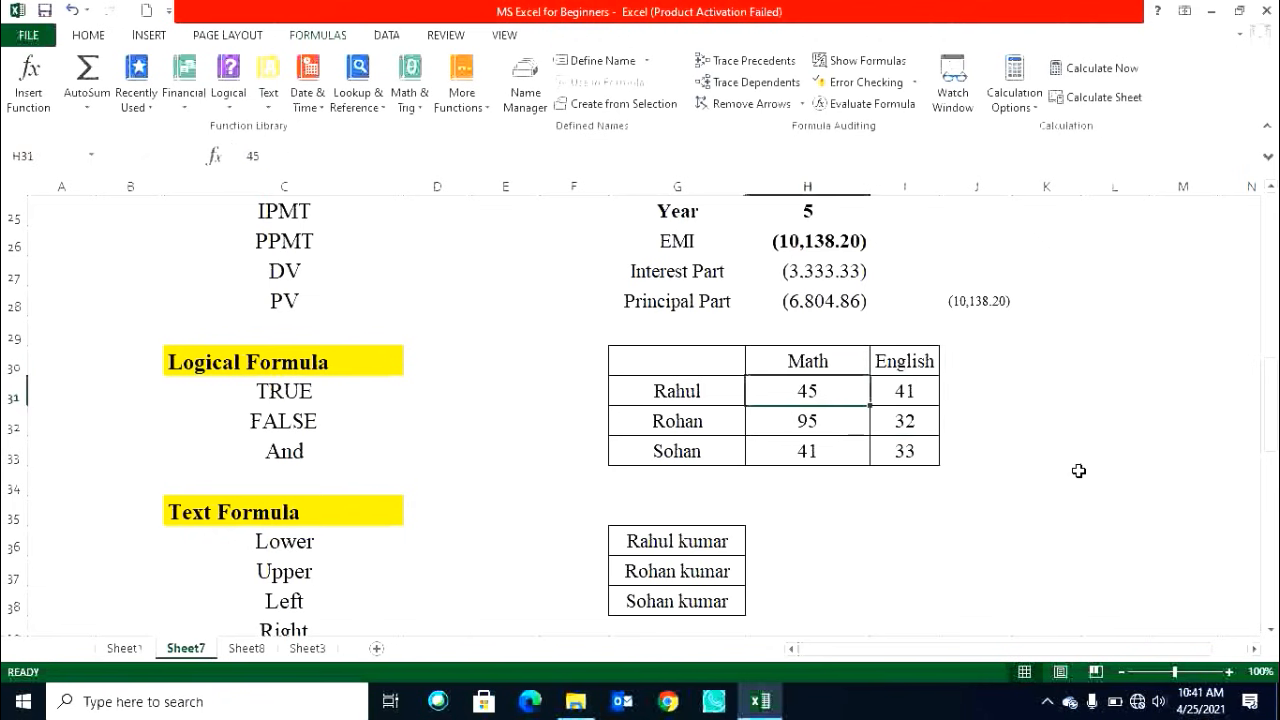
# Move through the Math and English marks cells of the table to review each student's scores.
pyautogui.press('Right')
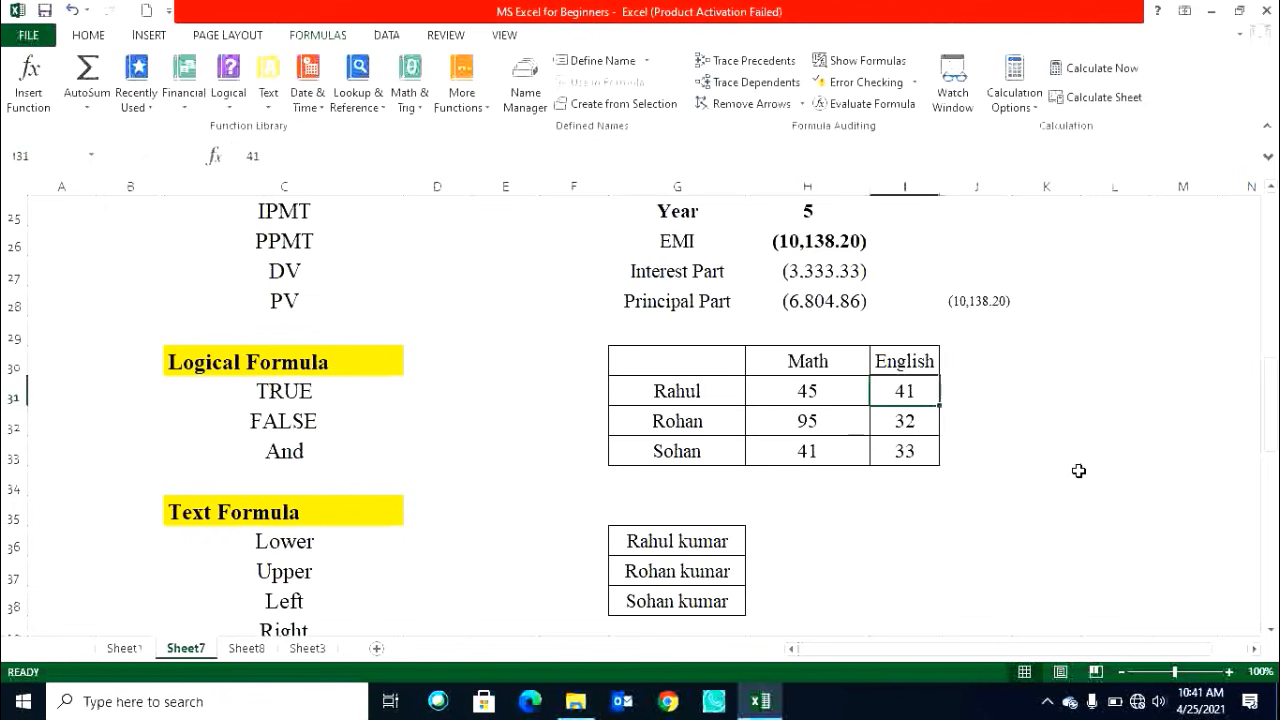
pyautogui.press('Left')
pyautogui.press('Down')
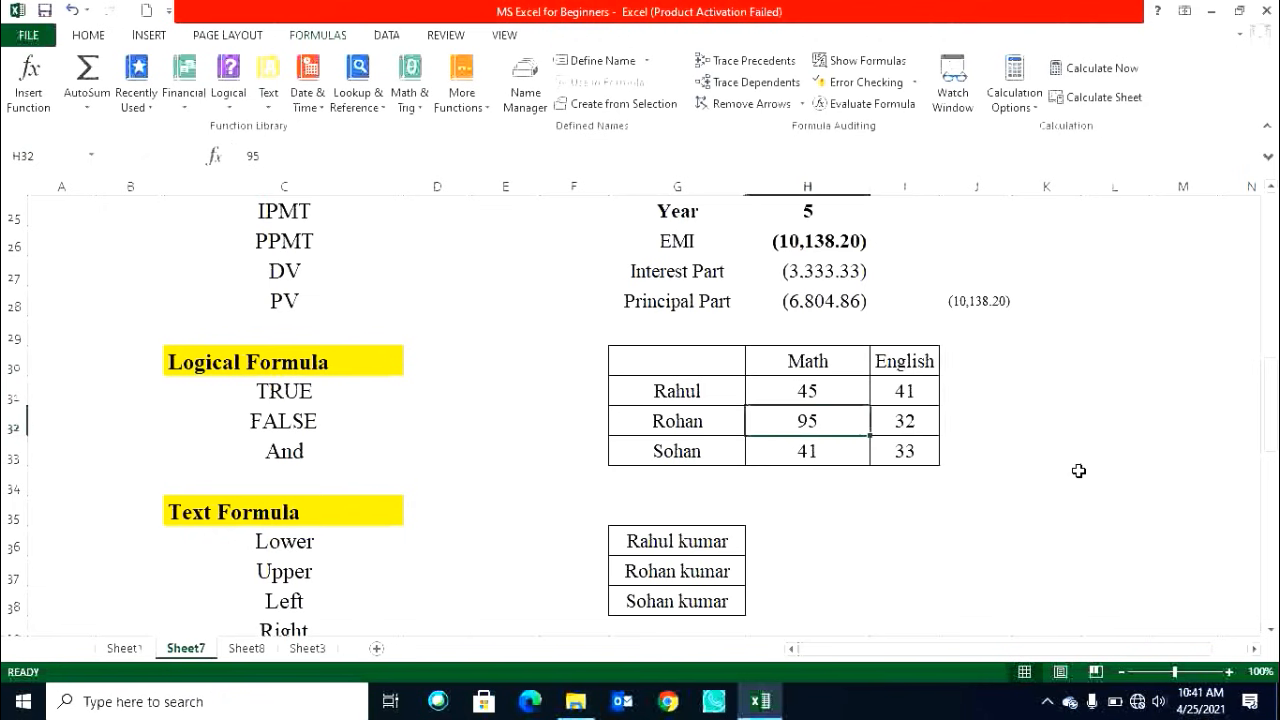
pyautogui.press('Right')
pyautogui.press('Left')
pyautogui.press('Down')
pyautogui.press('Left')
pyautogui.press('Right')
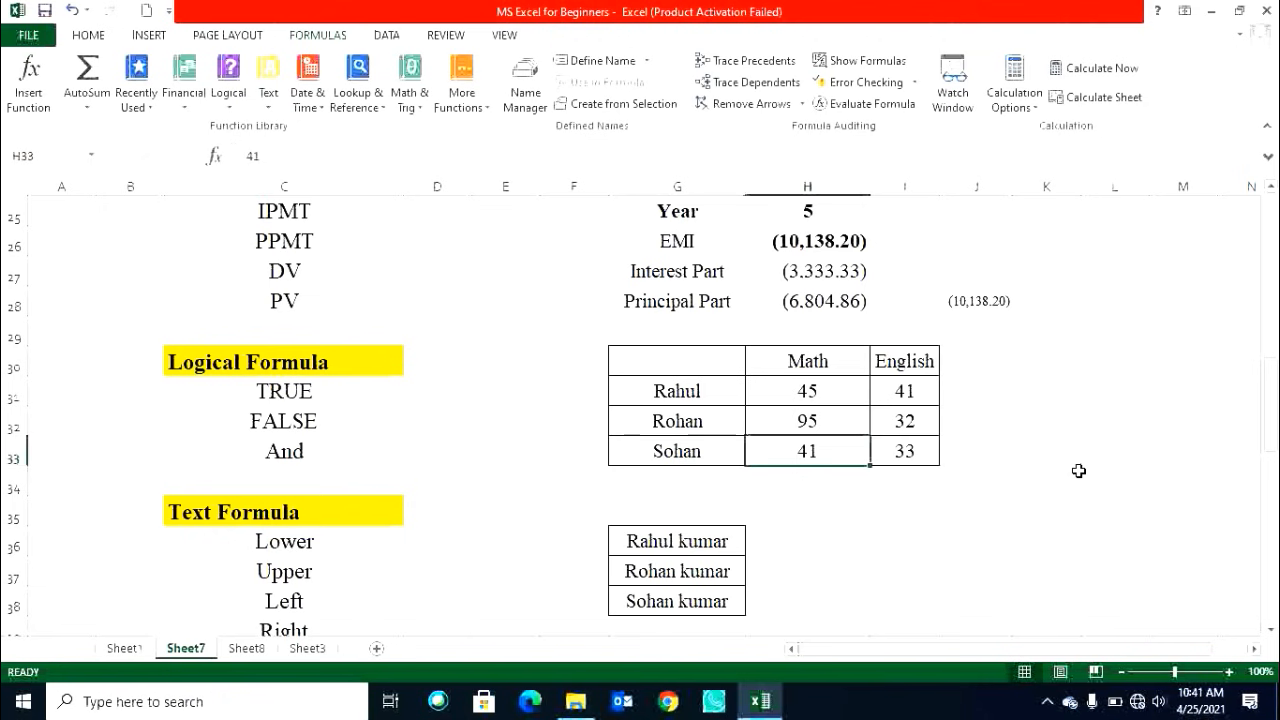
pyautogui.press('Right')
pyautogui.press('Right')
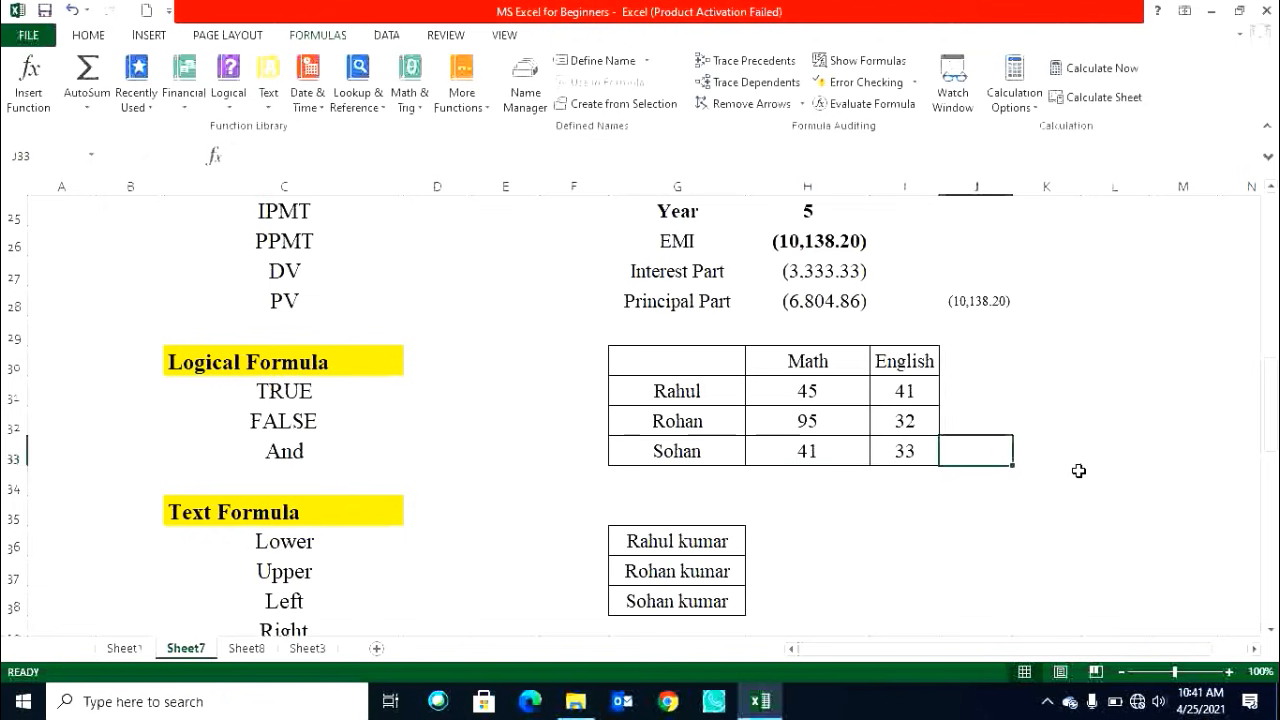
pyautogui.press('Left')
pyautogui.hotkey('ctrl', 'Up')
pyautogui.press('Down')
pyautogui.press('Down')
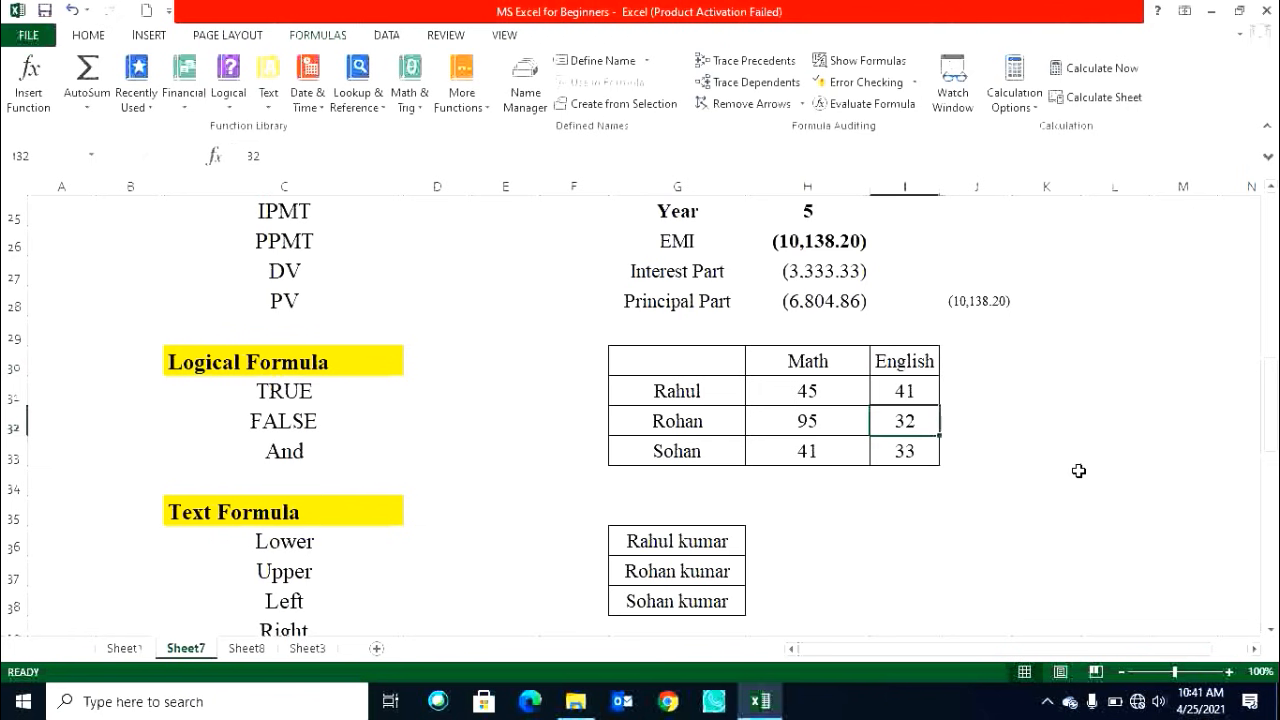
pyautogui.press('Up')
pyautogui.press('Up')
pyautogui.press('Right')
pyautogui.press('Down')
pyautogui.press('Left')
pyautogui.press('Left')
pyautogui.press('Right')
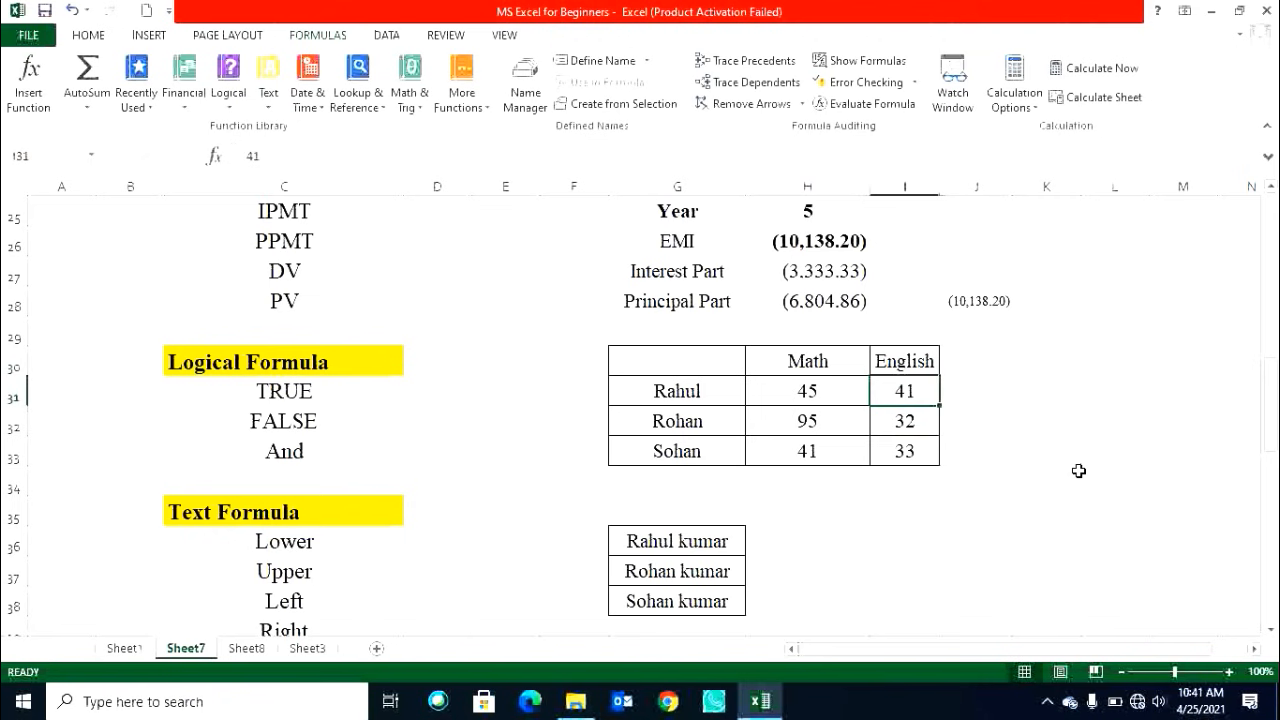
# Enter =AND(H31>33,I31>33) in J31 to check whether Rahul passed both subjects.
pyautogui.press('Right')
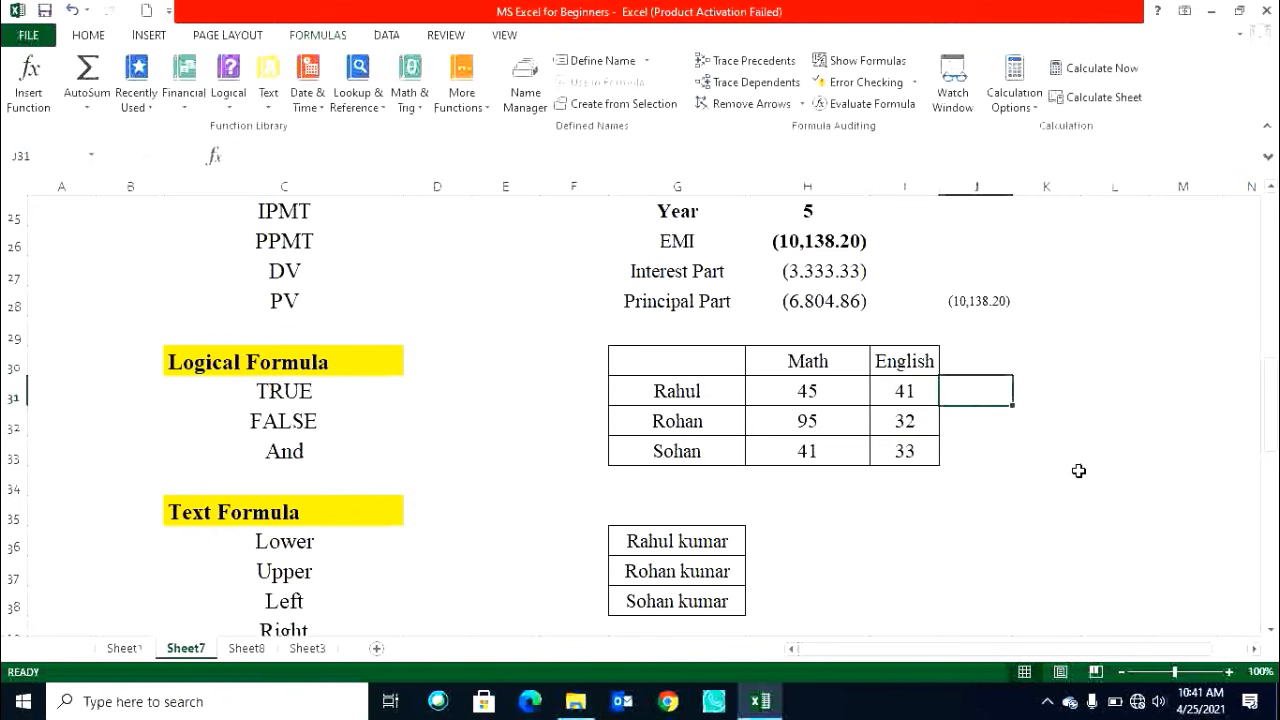
pyautogui.write('=')
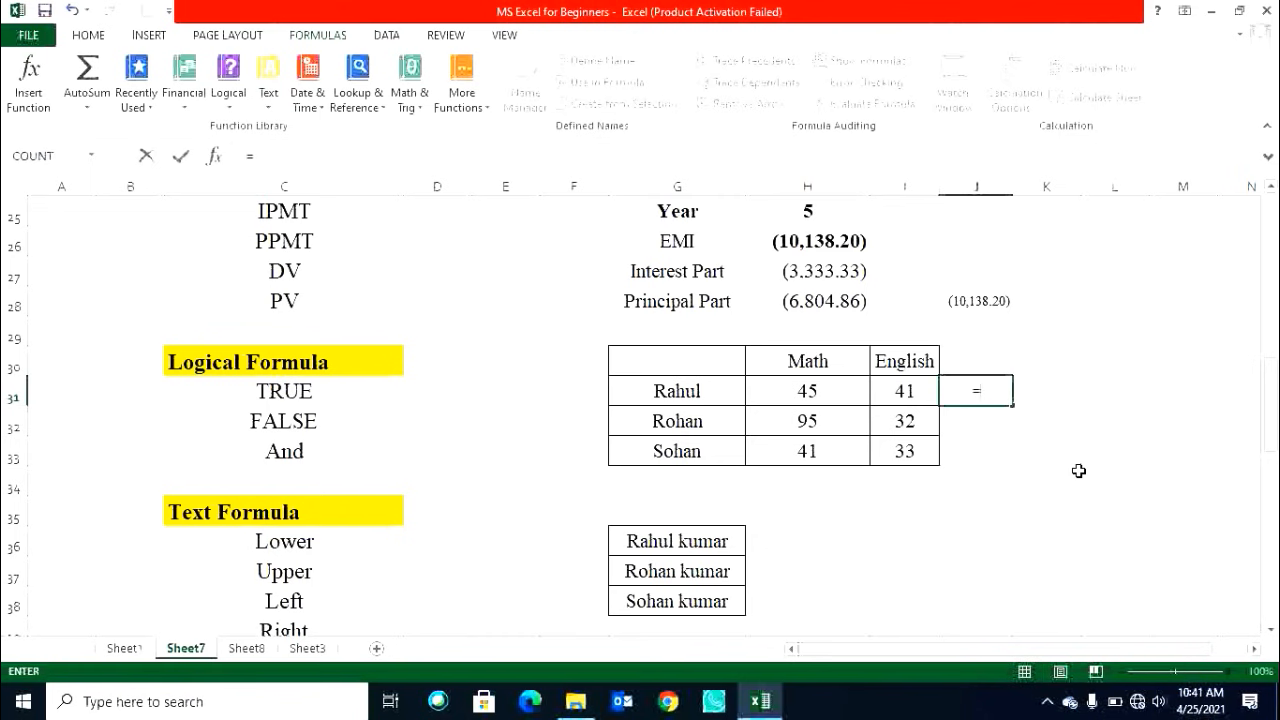
pyautogui.write('and')
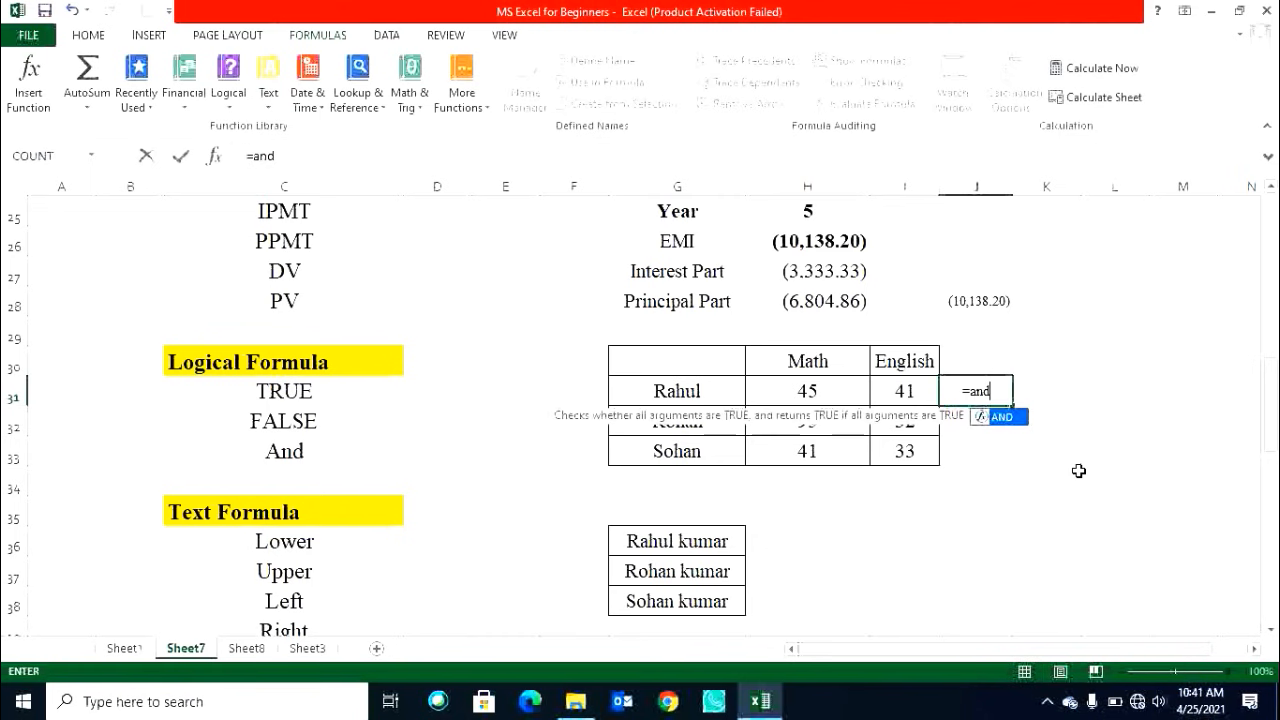
pyautogui.press('Tab')
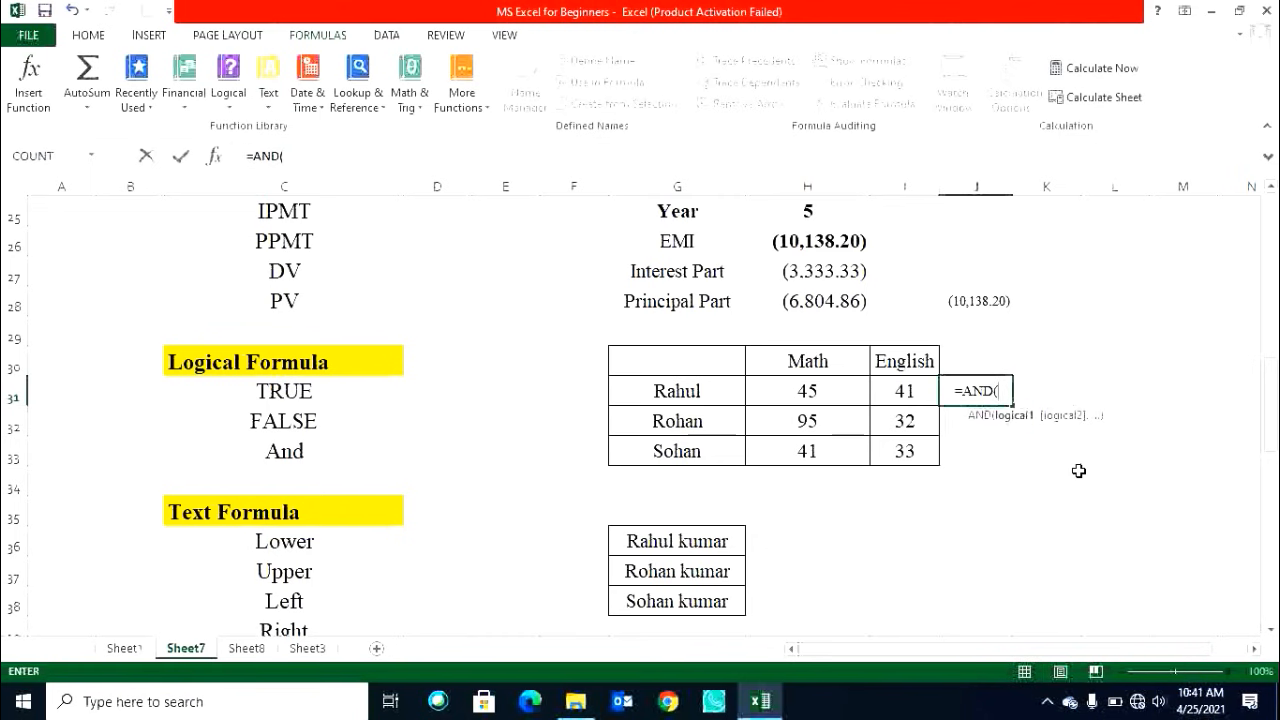
pyautogui.click(815, 394)
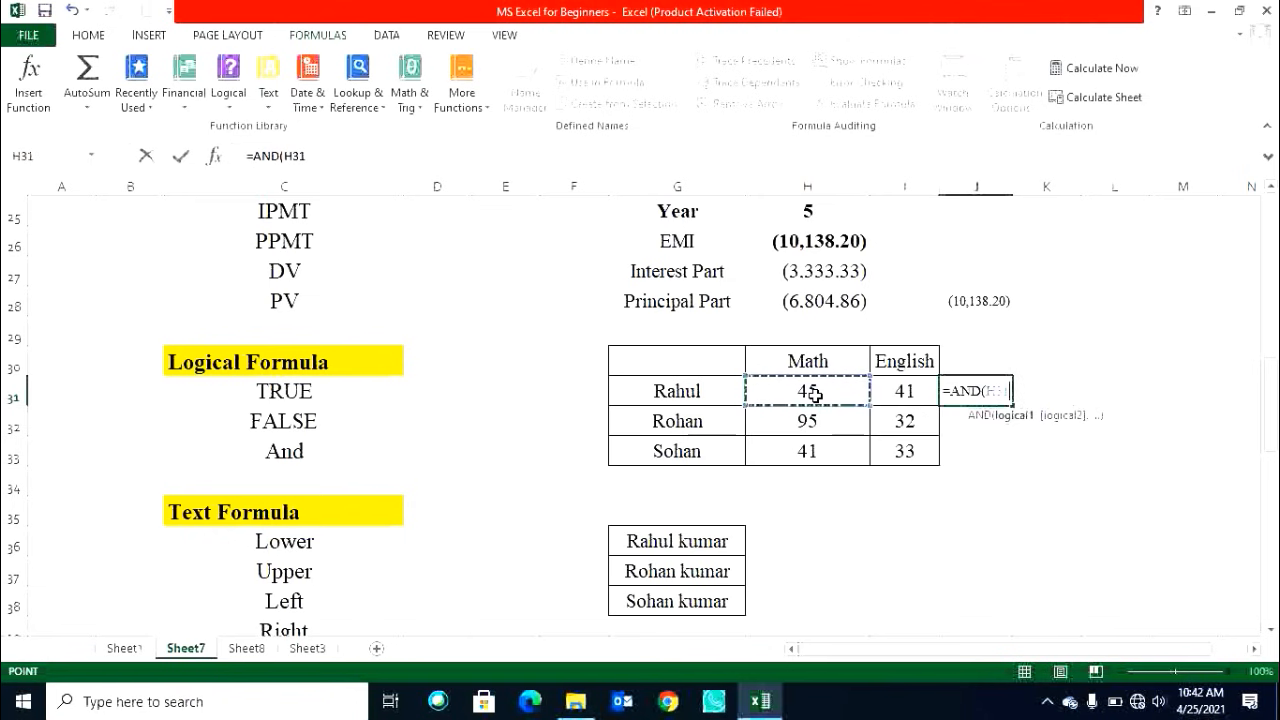
pyautogui.write('>33,')
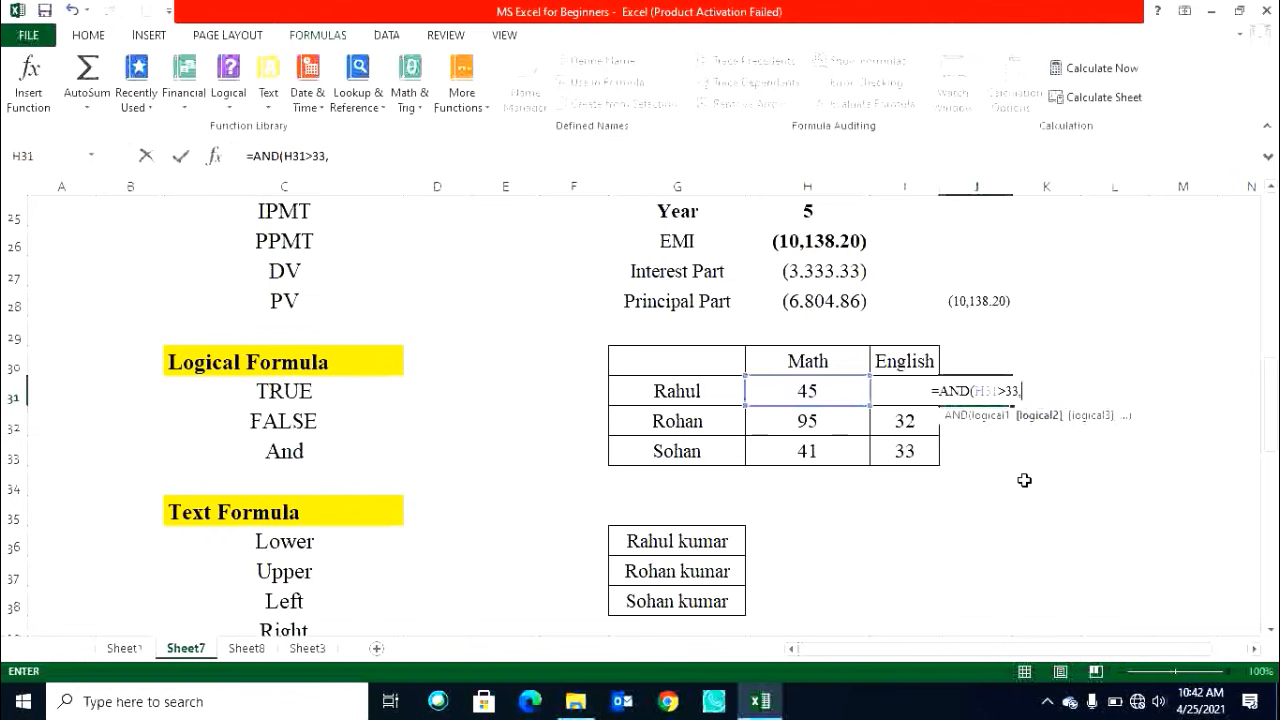
pyautogui.click(908, 454)
pyautogui.press('Up')
pyautogui.press('Up')
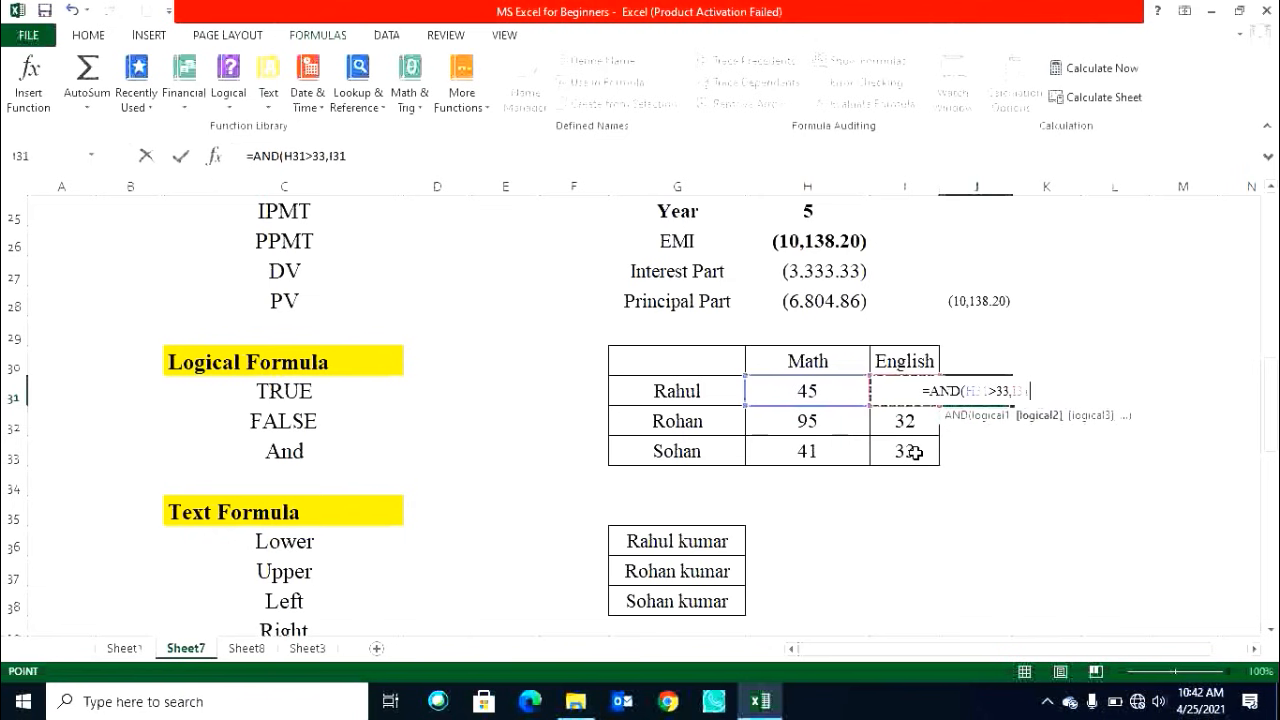
pyautogui.write(',')
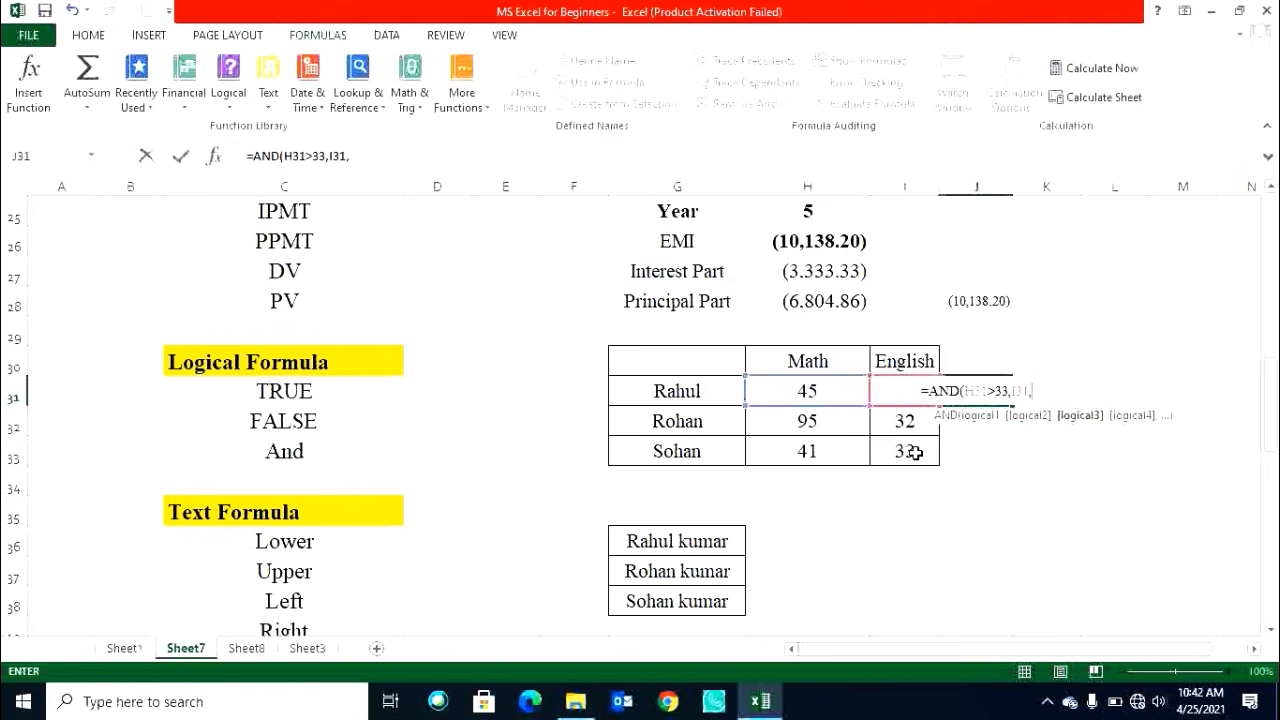
pyautogui.press('BackSpace')
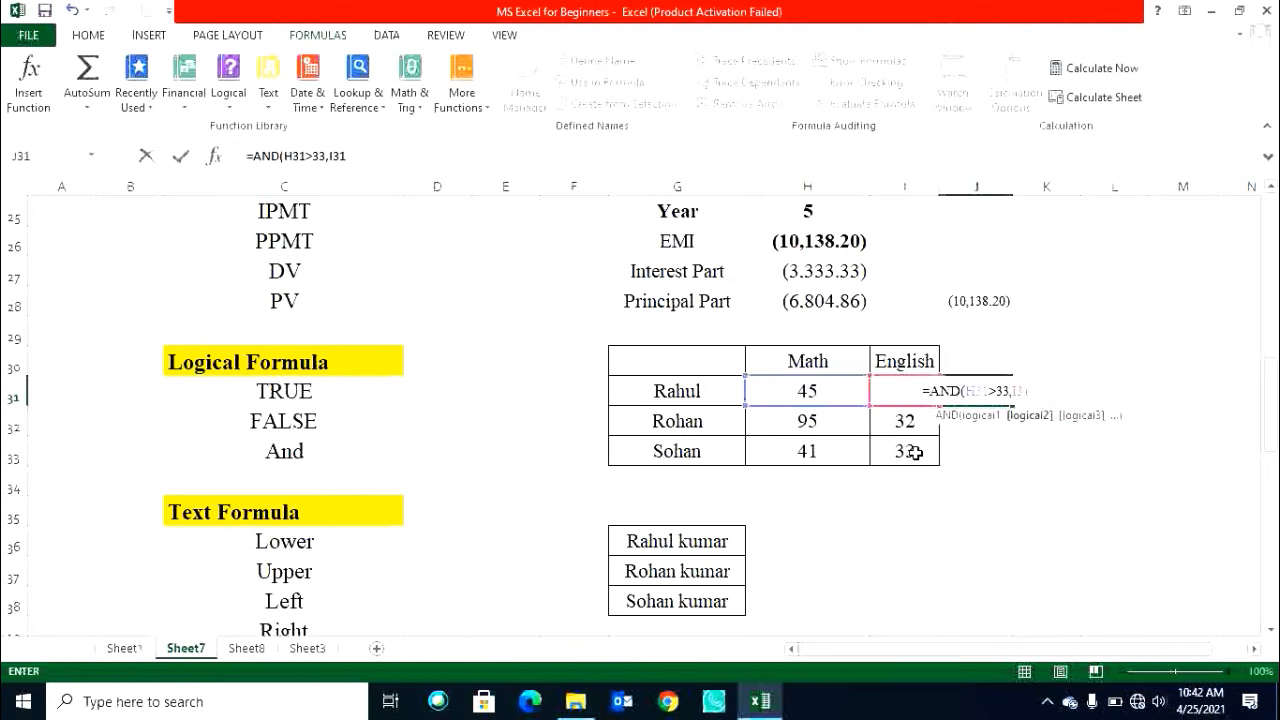
pyautogui.write('>33)')
pyautogui.press('Return')
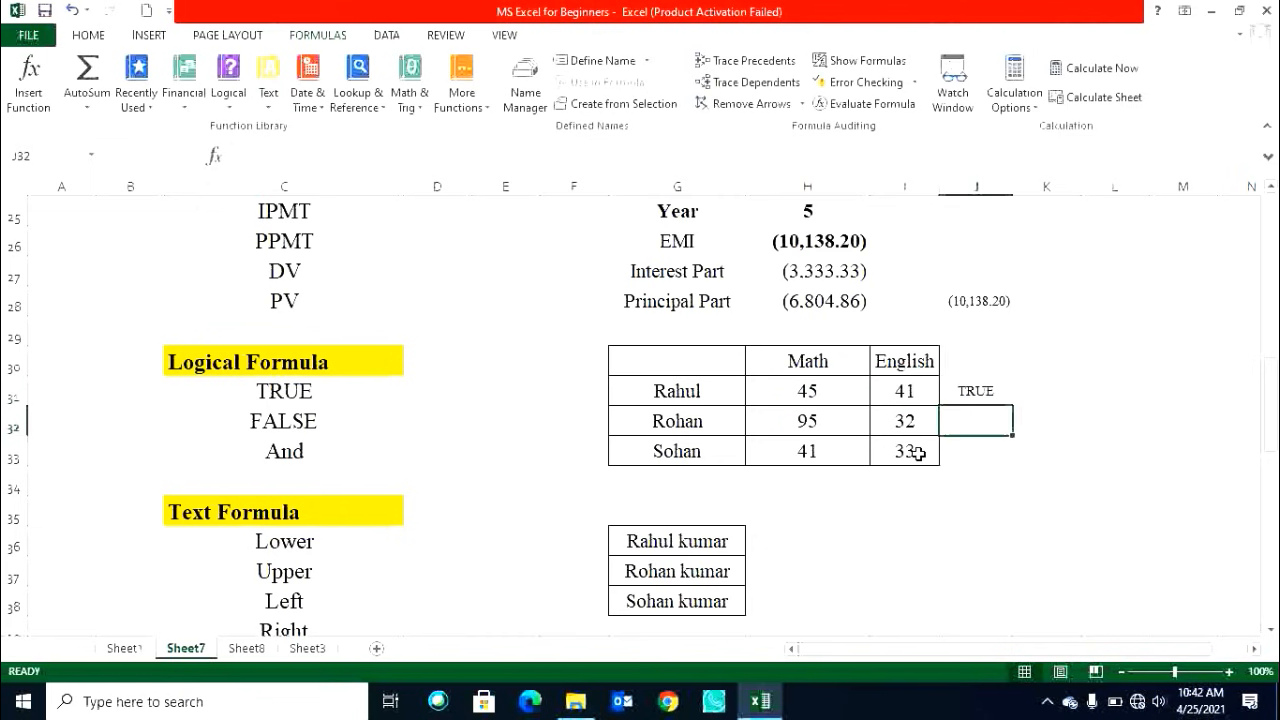
# Fill the AND formula from J31 down to J33 for the other students.
pyautogui.click(828, 394)
pyautogui.click(895, 398)
pyautogui.click(968, 390)
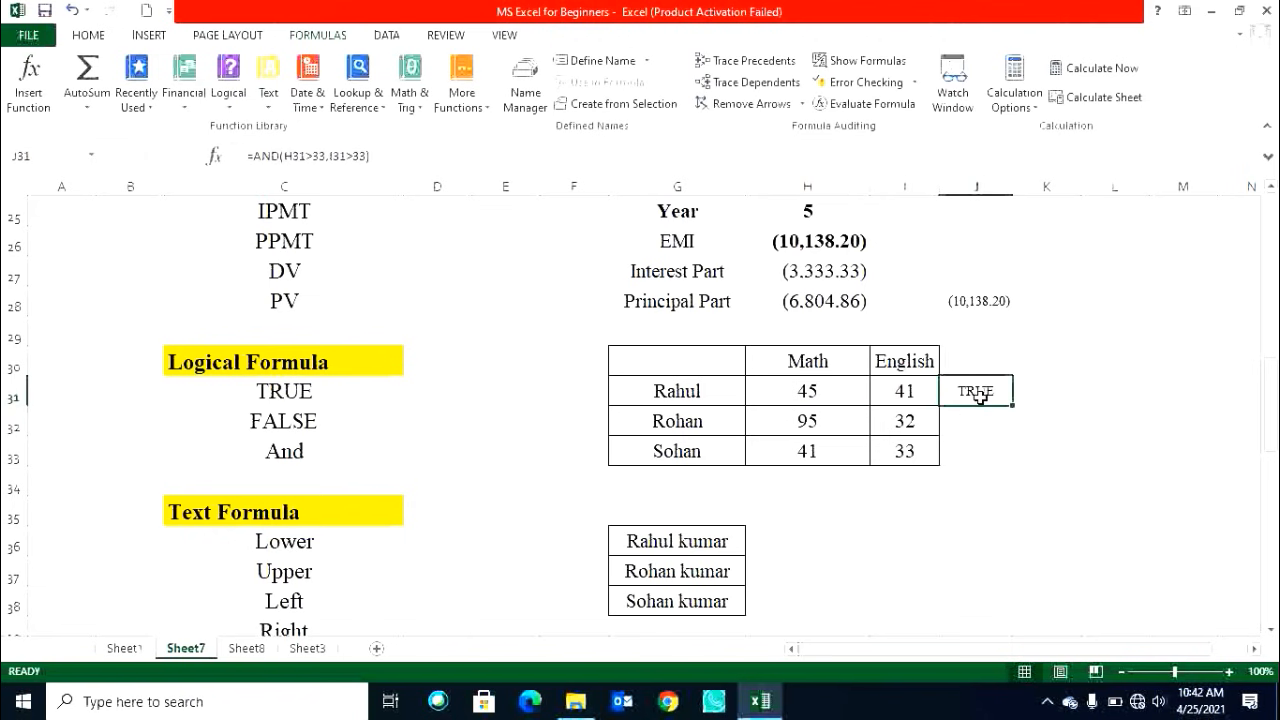
pyautogui.moveTo(1012, 407); pyautogui.dragTo(1005, 475)
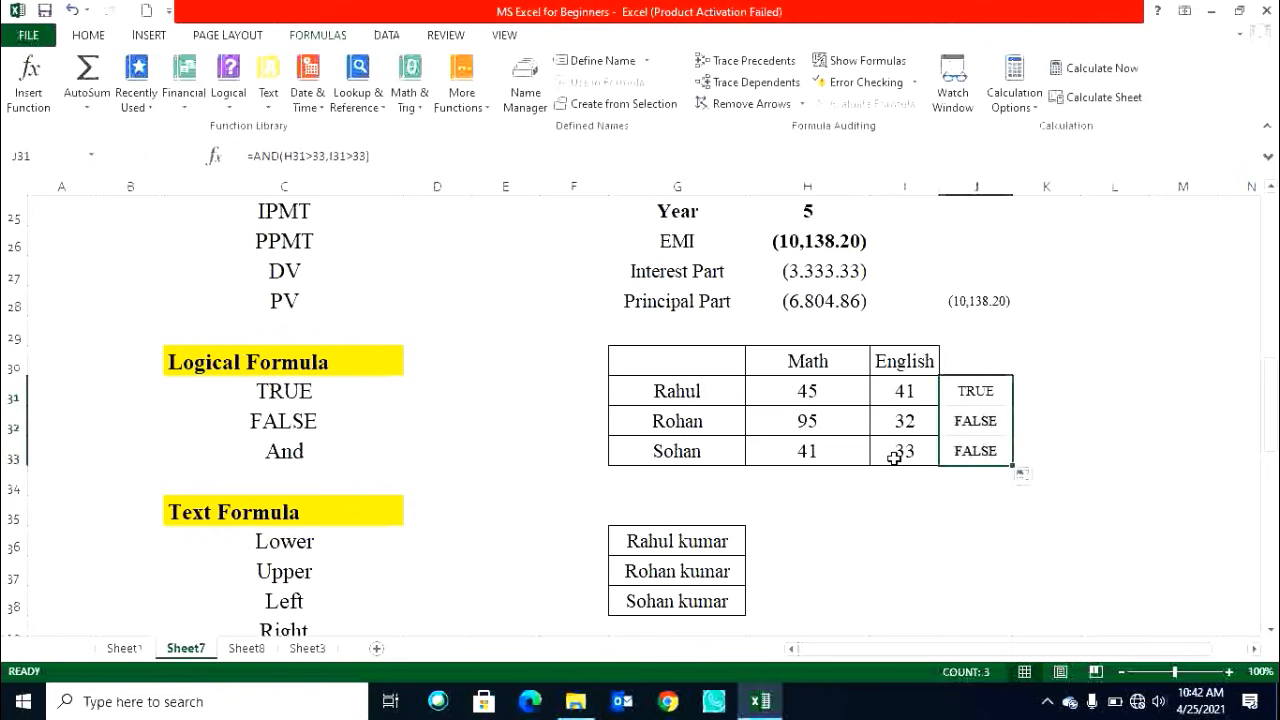
# Inspect the marks and AND results for Rohan and Sohan row by row.
pyautogui.click(983, 455)
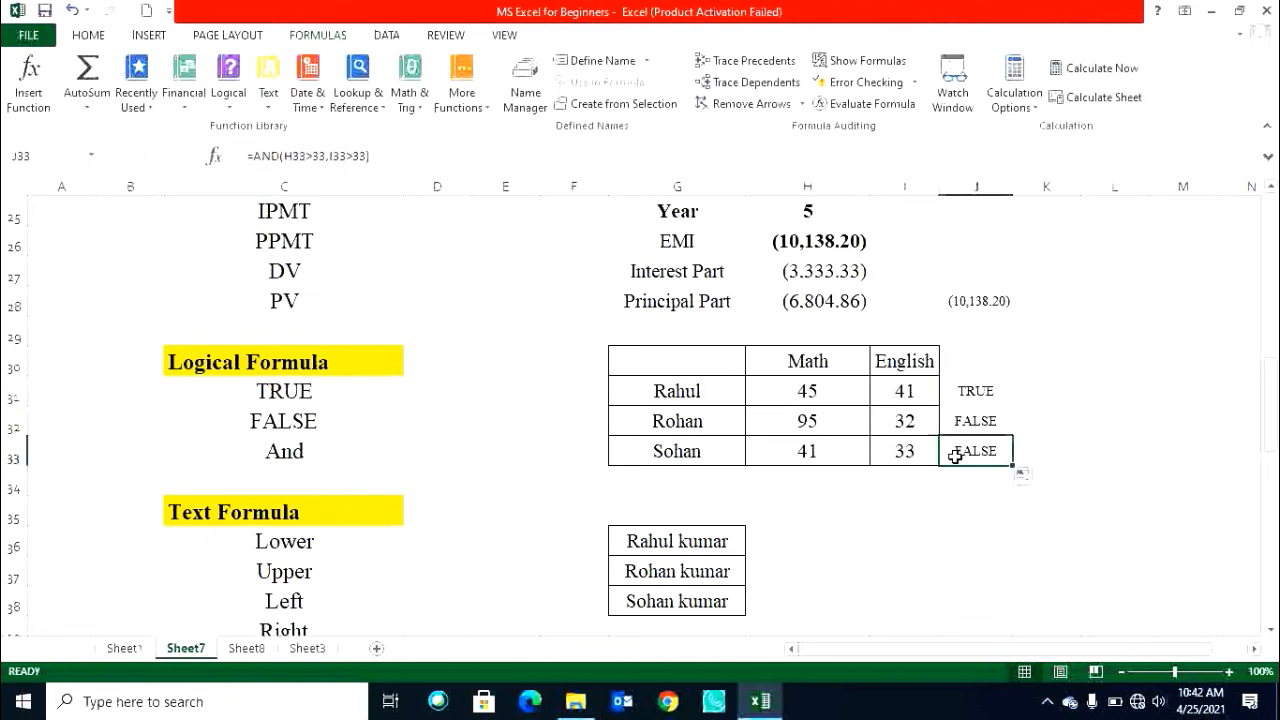
pyautogui.click(908, 450)
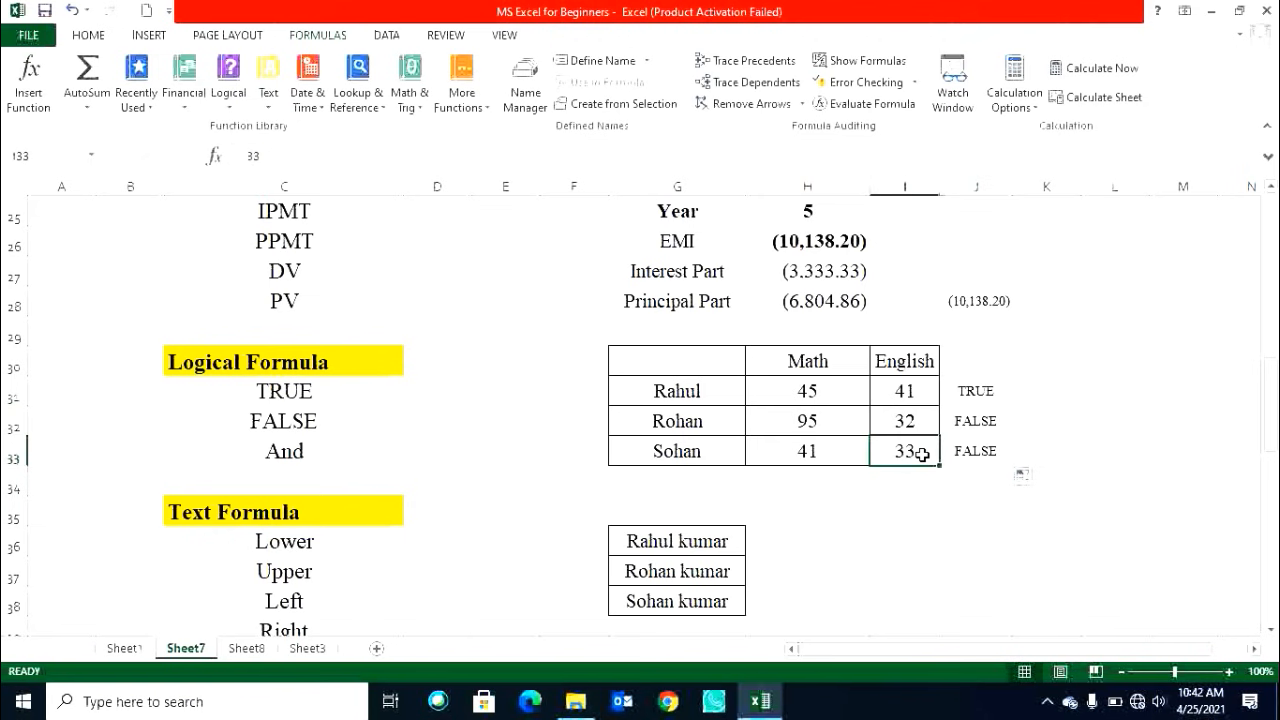
pyautogui.click(843, 422)
pyautogui.click(906, 418)
pyautogui.click(961, 421)
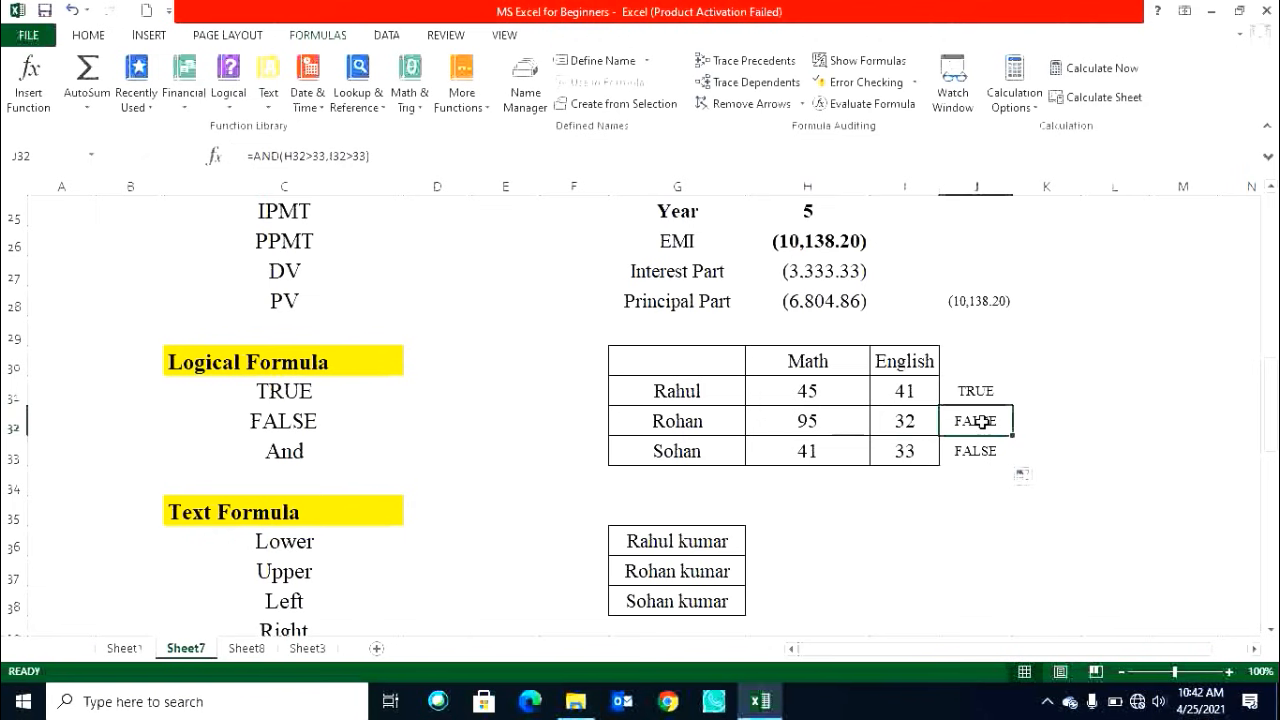
pyautogui.click(832, 451)
pyautogui.click(912, 456)
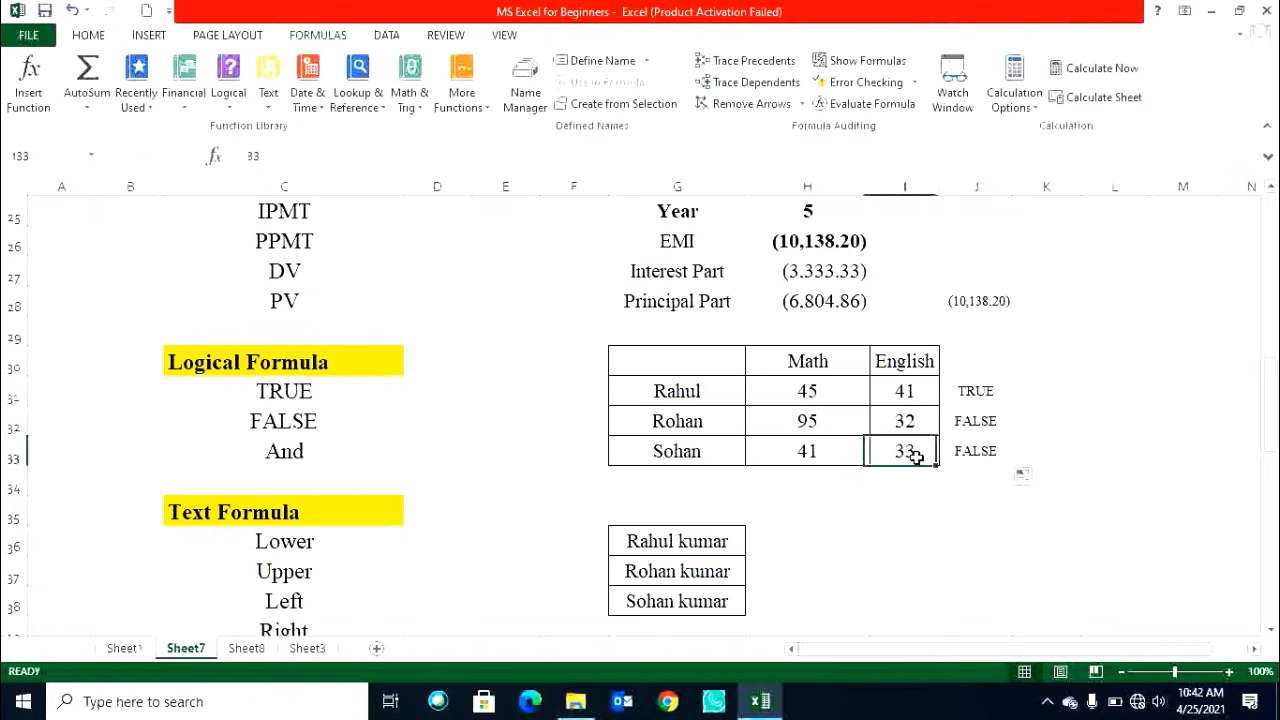
pyautogui.click(968, 462)
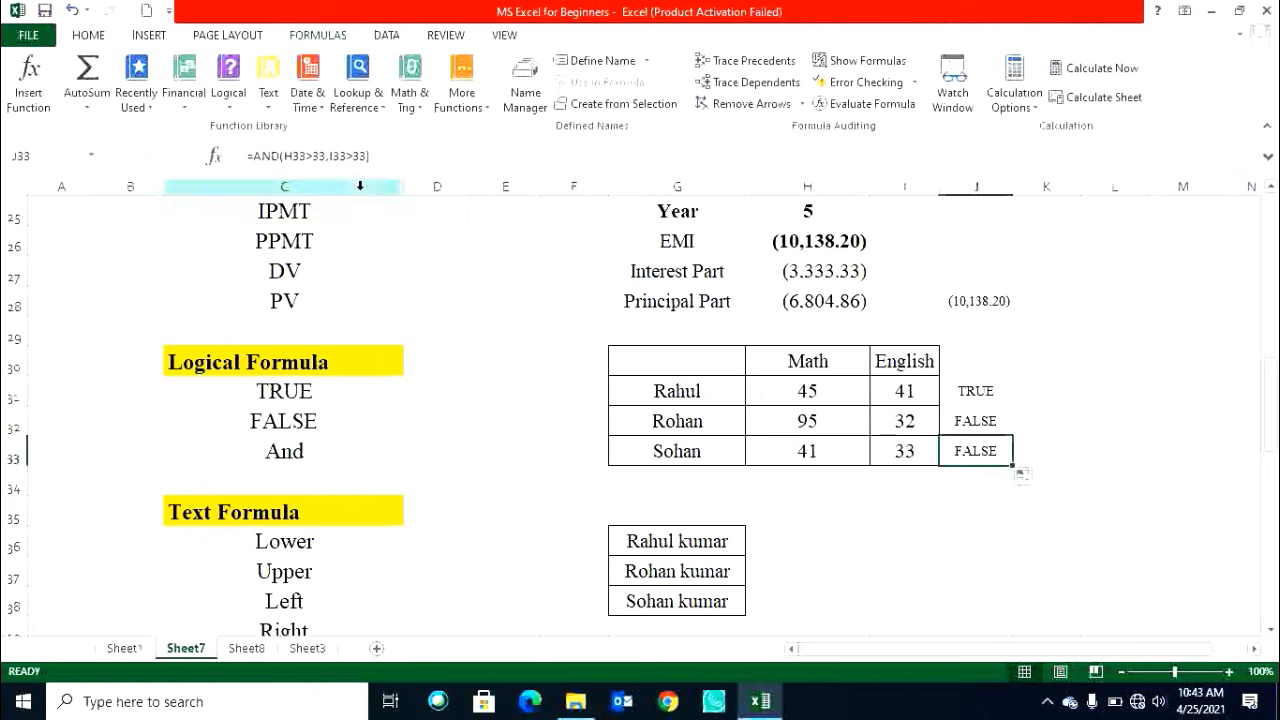
# Change the formula in J31 to =AND(H31>=33,I31>=33) and refill it down to J33.
pyautogui.click(980, 385)
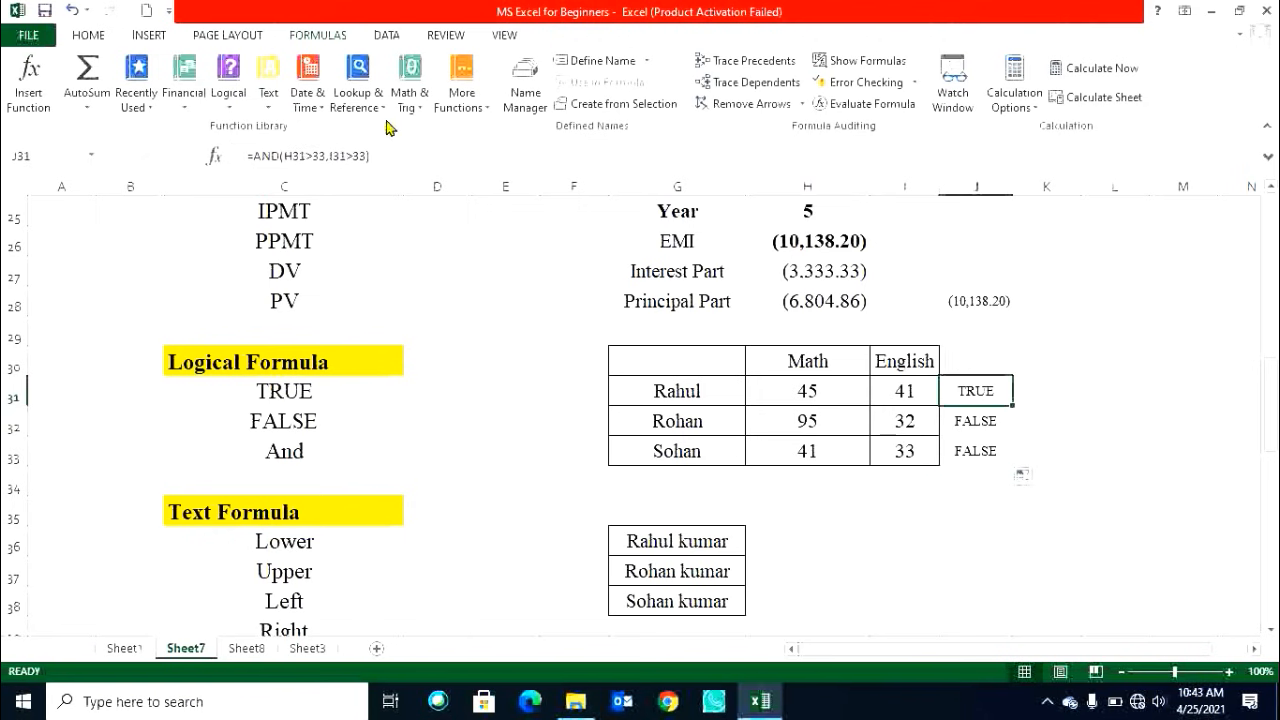
pyautogui.click(311, 155)
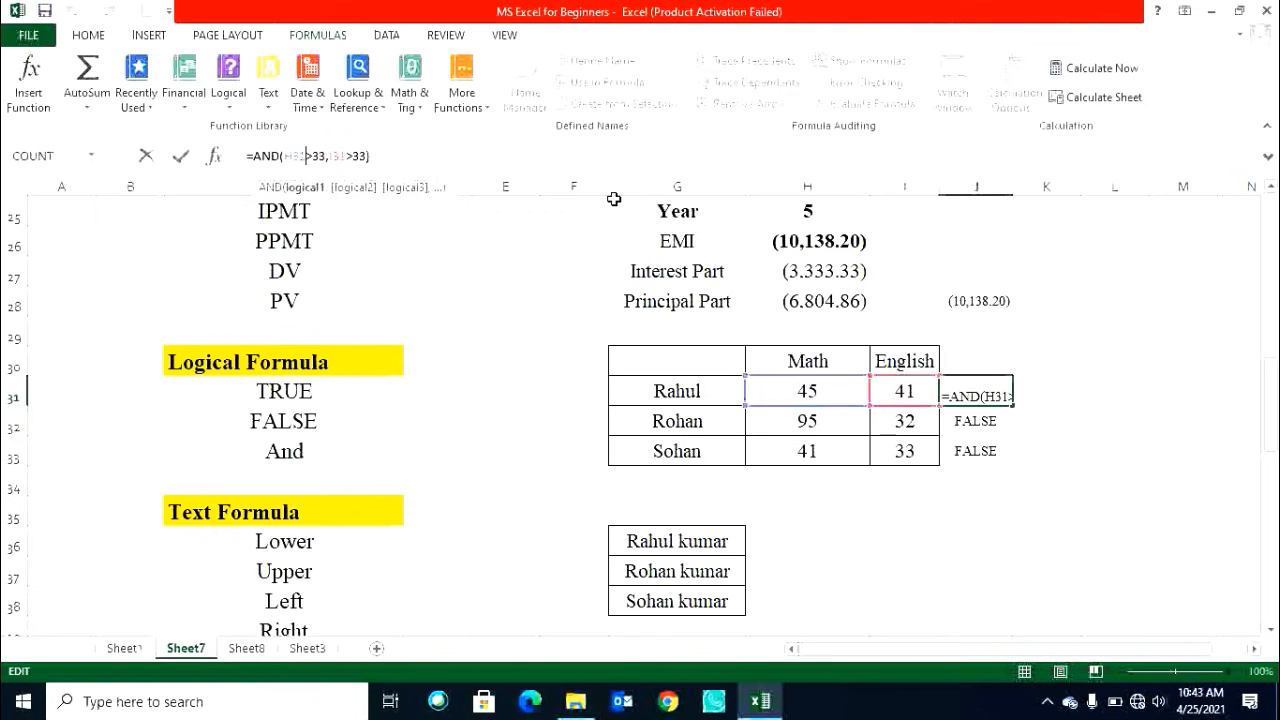
pyautogui.write('=')
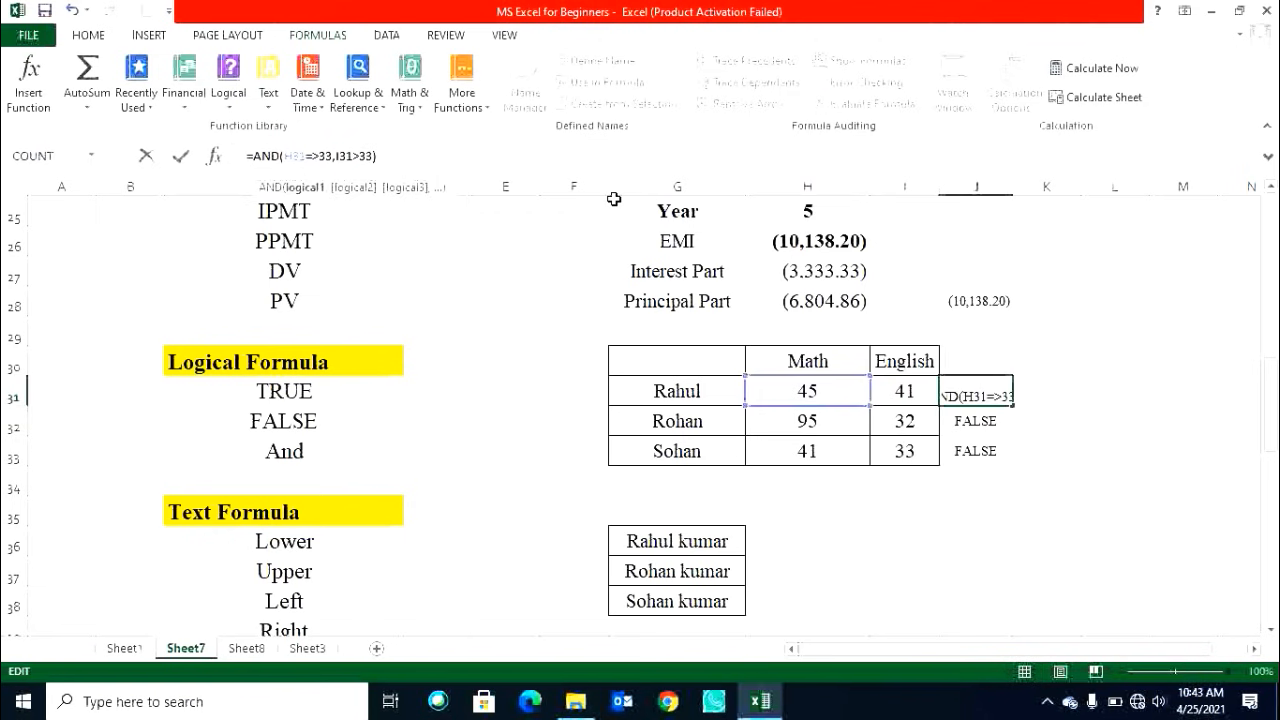
pyautogui.click(357, 157)
pyautogui.write('=')
pyautogui.press('Return')
pyautogui.press('Return')
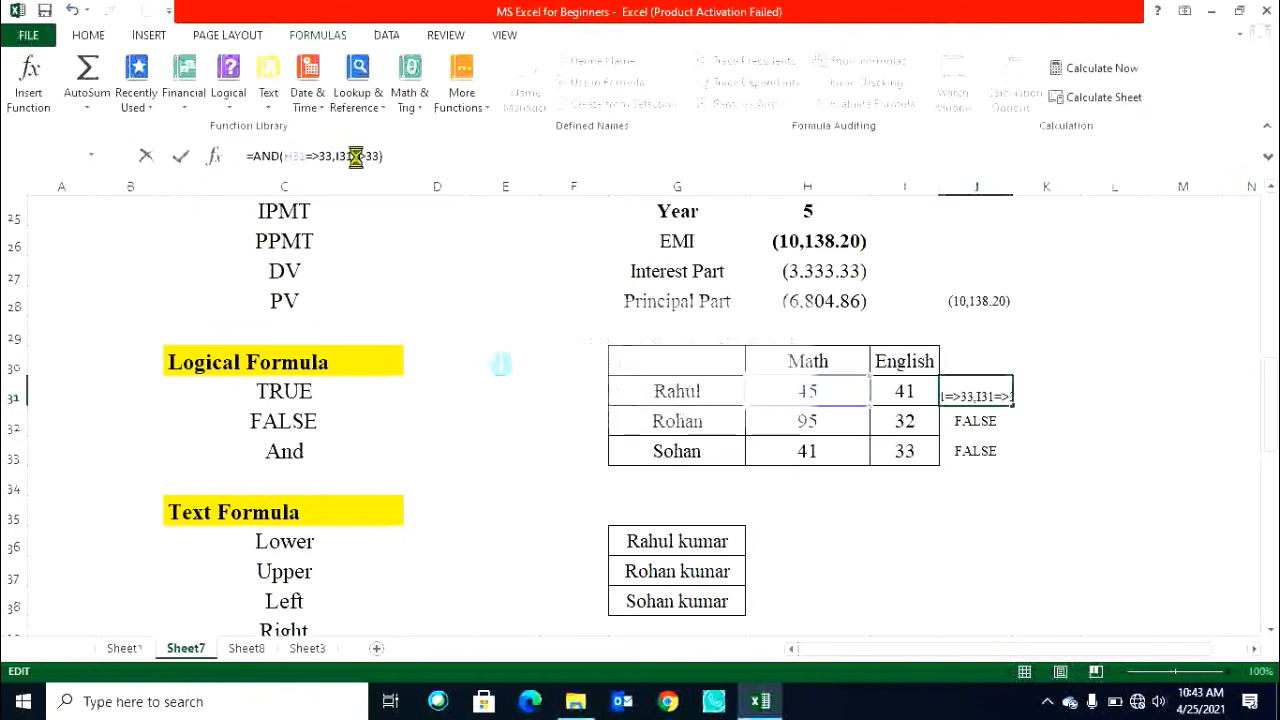
pyautogui.click(968, 392)
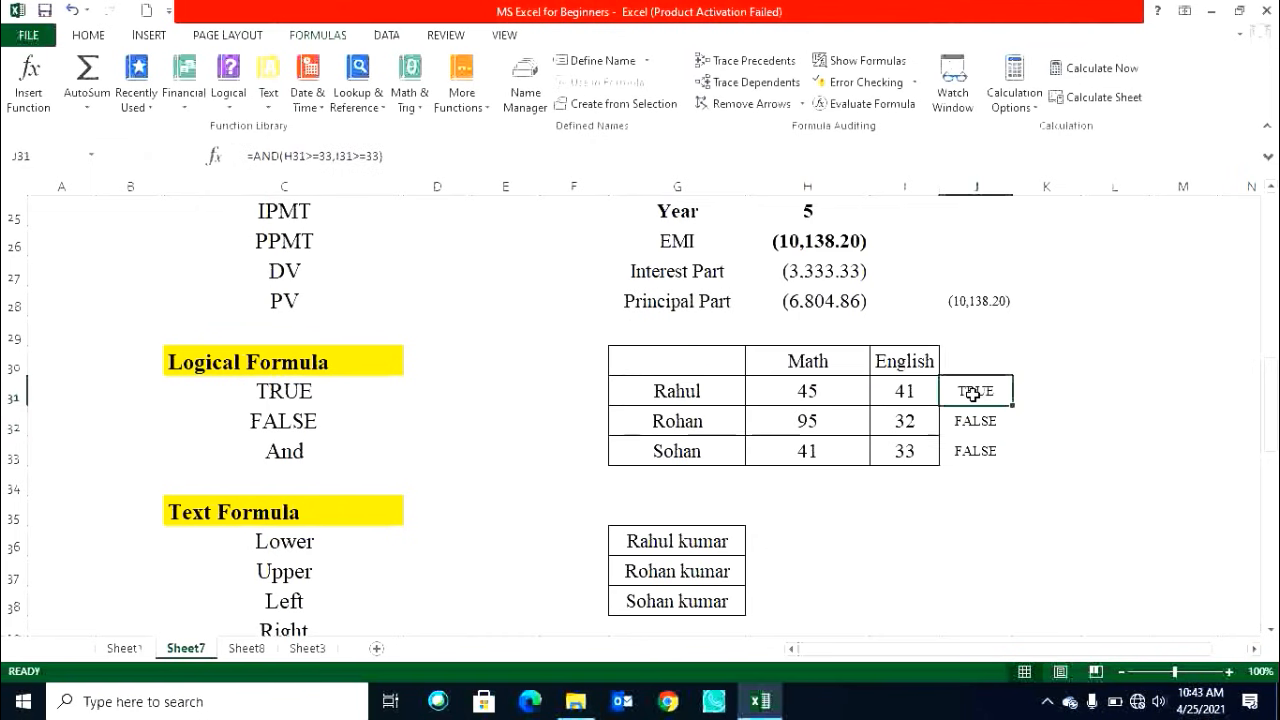
pyautogui.moveTo(1012, 406); pyautogui.dragTo(1009, 456)
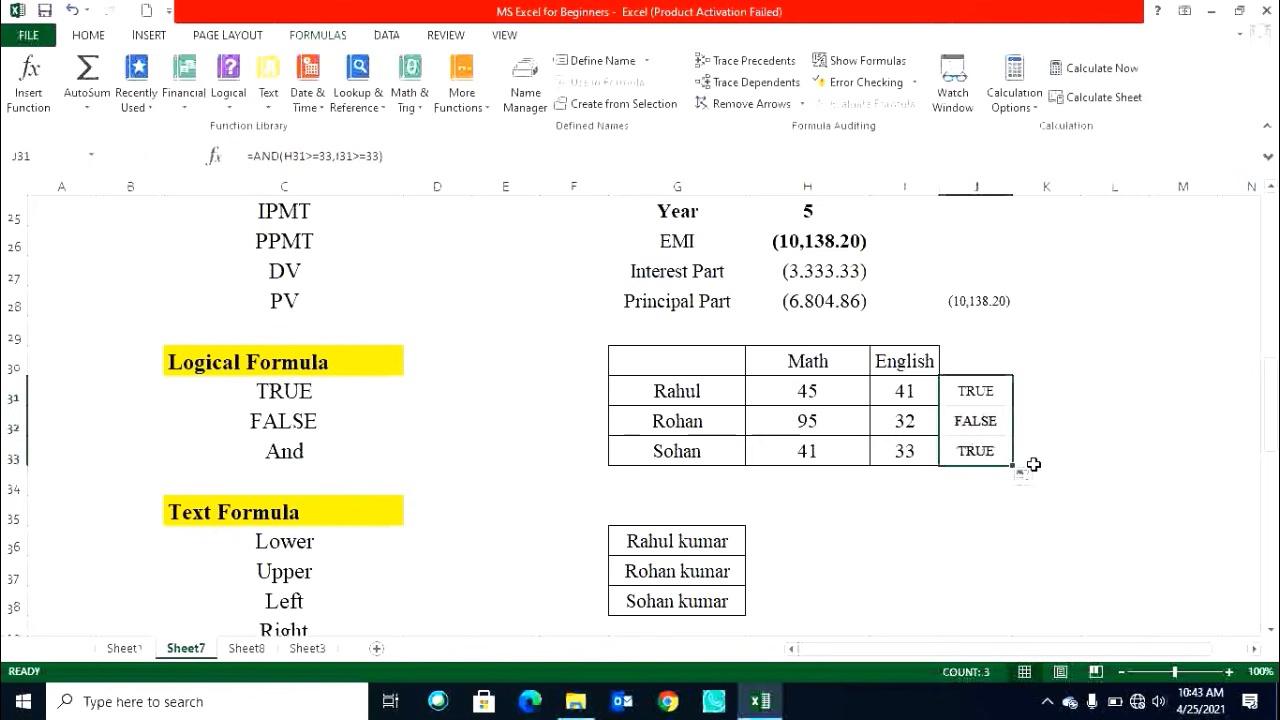
# Open the Text function list on the Formulas ribbon to review the available text functions.
pyautogui.click(1003, 450)
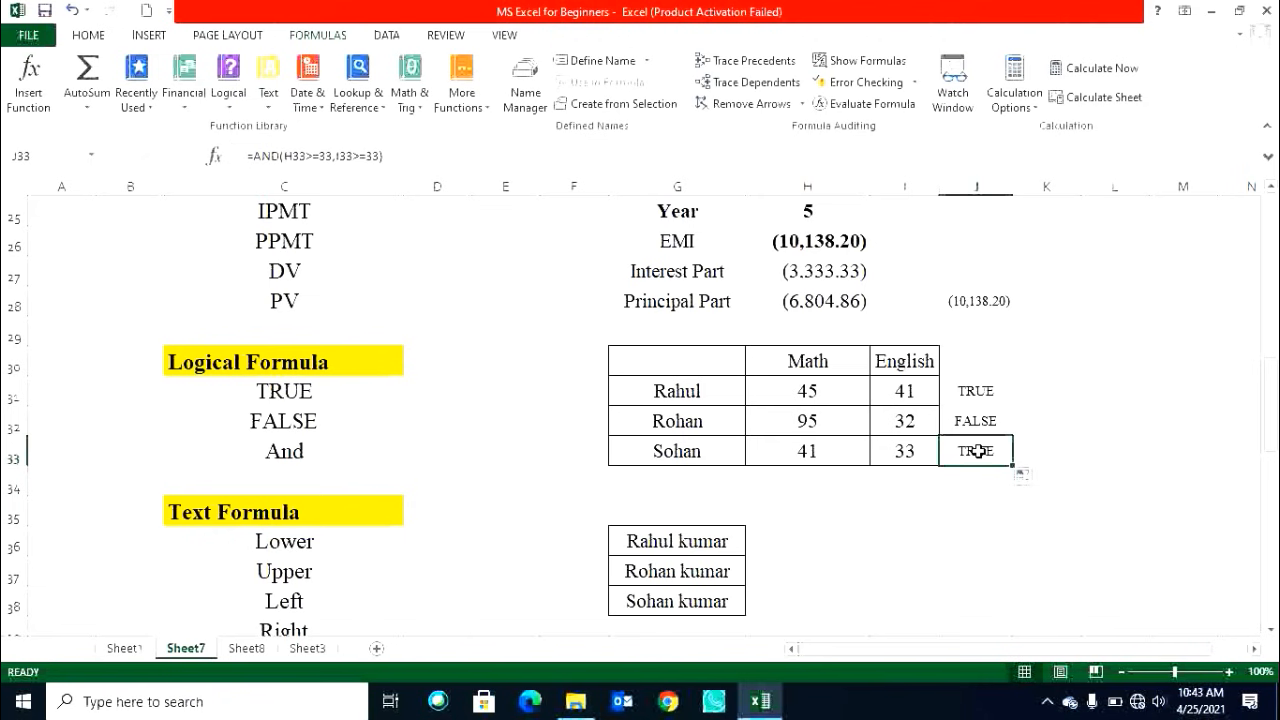
pyautogui.click(329, 452)
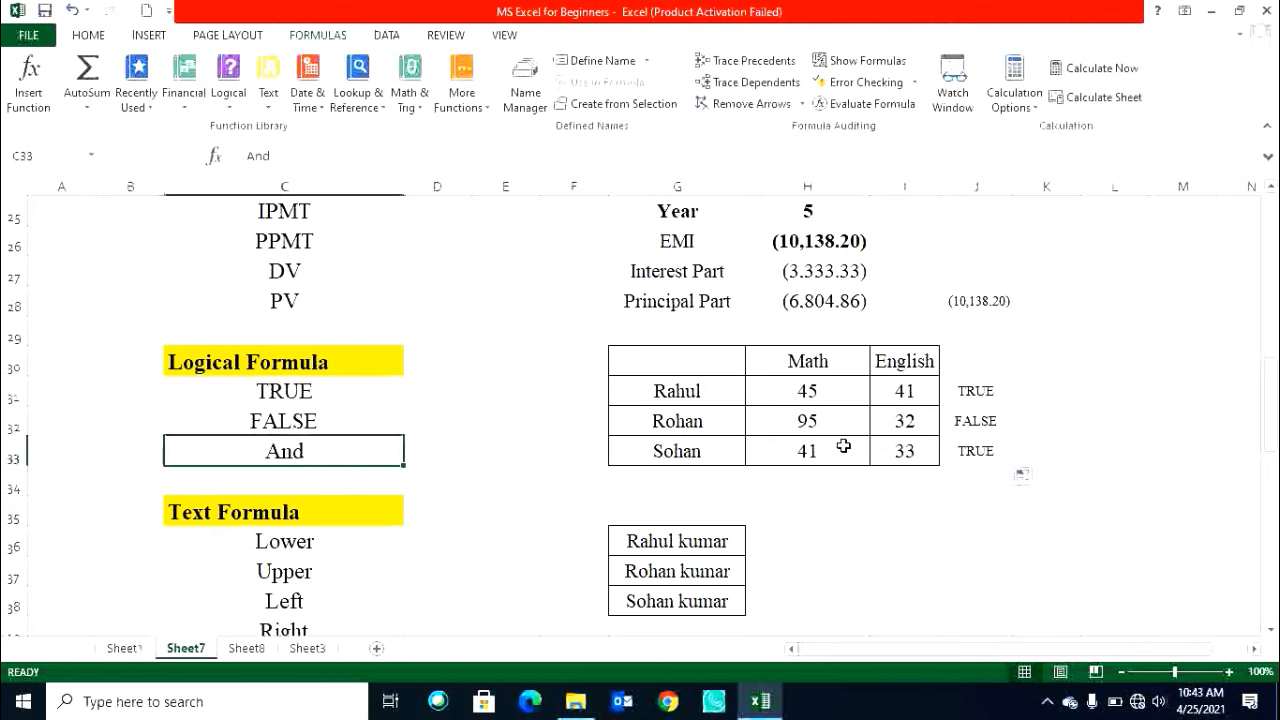
pyautogui.scroll(-1, 903, 455)
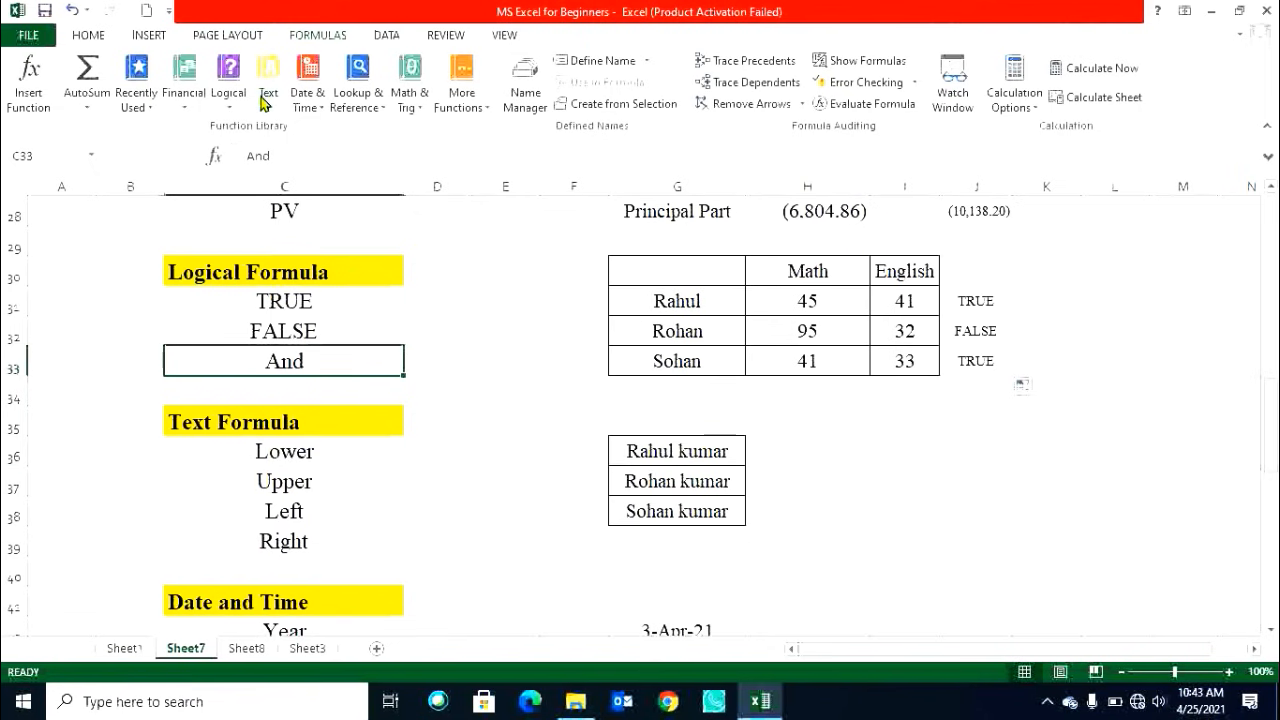
pyautogui.scroll(-1, 262, 100)
pyautogui.click(318, 38)
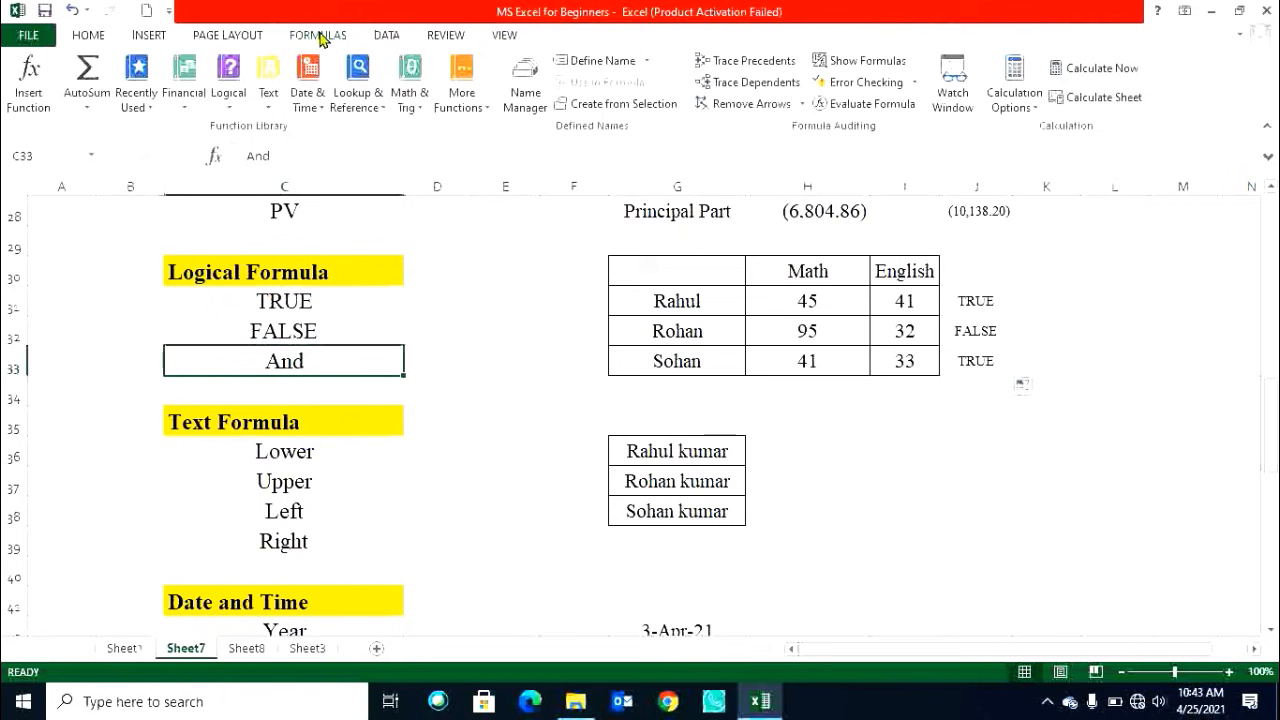
pyautogui.click(229, 95)
pyautogui.click(268, 100)
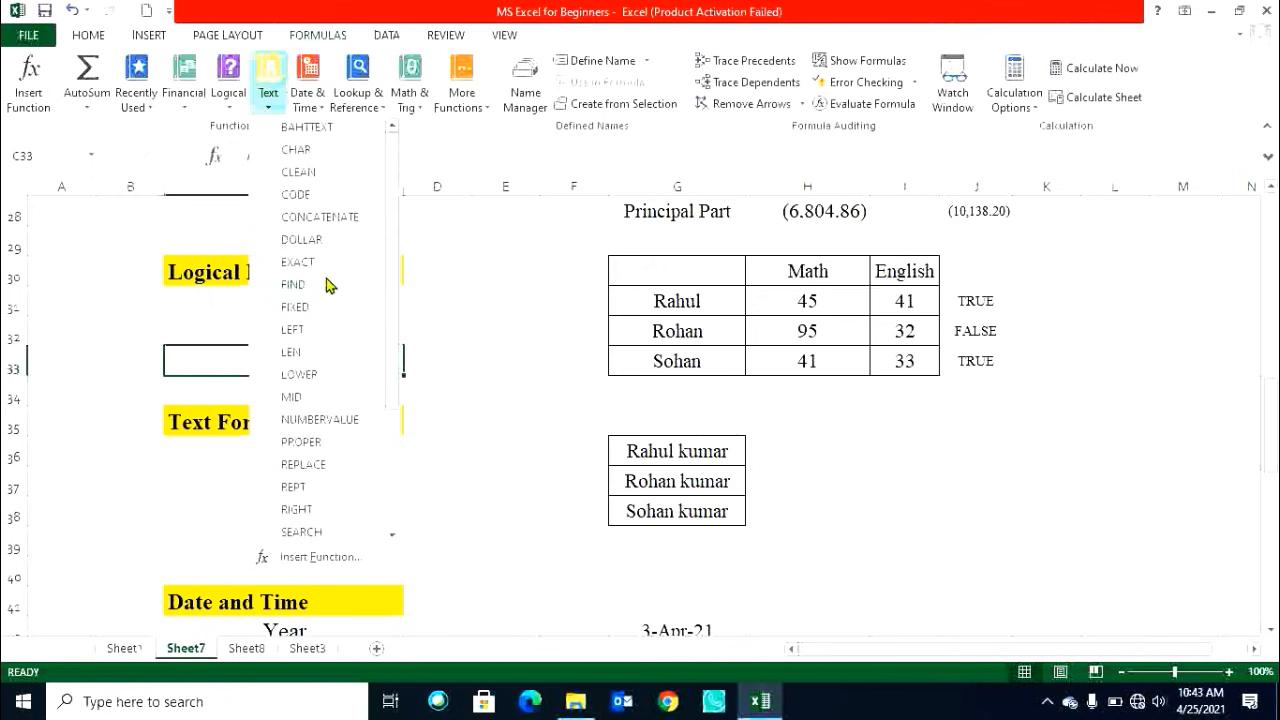
pyautogui.click(809, 451)
pyautogui.click(809, 451)
# Add the label Len in C40 below Right in the Text Formula list.
pyautogui.click(299, 568)
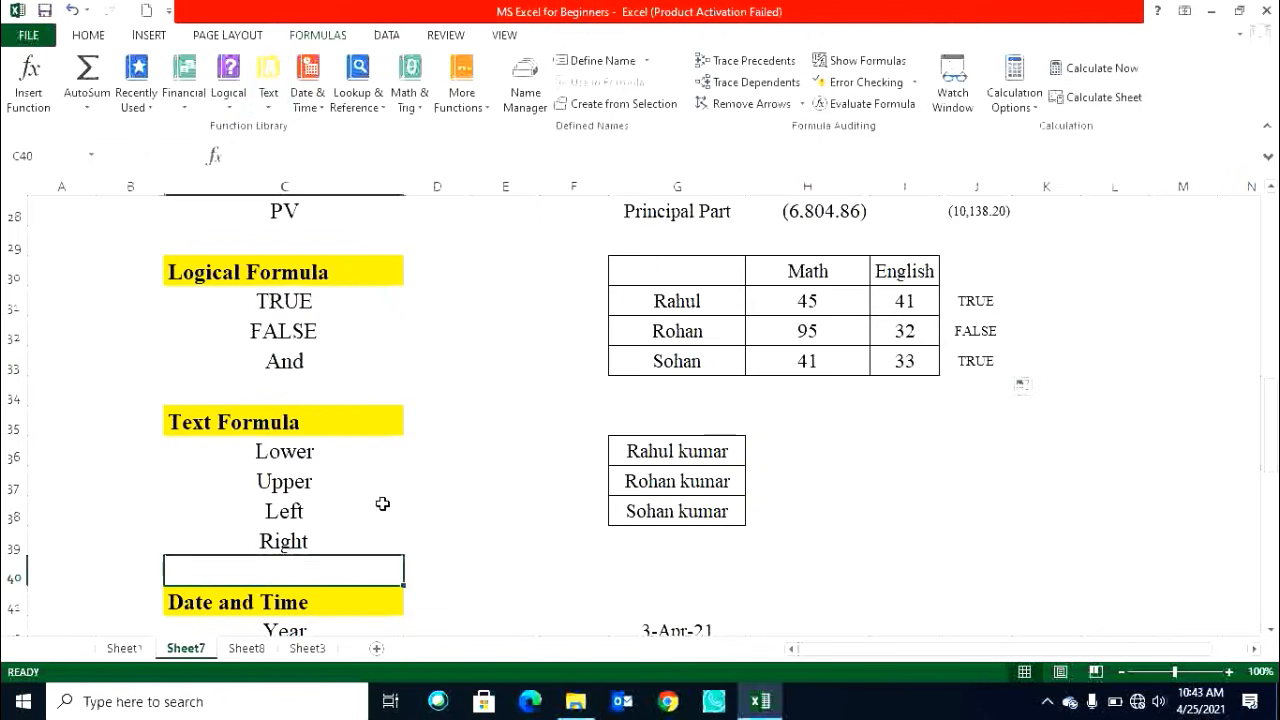
pyautogui.write('Len')
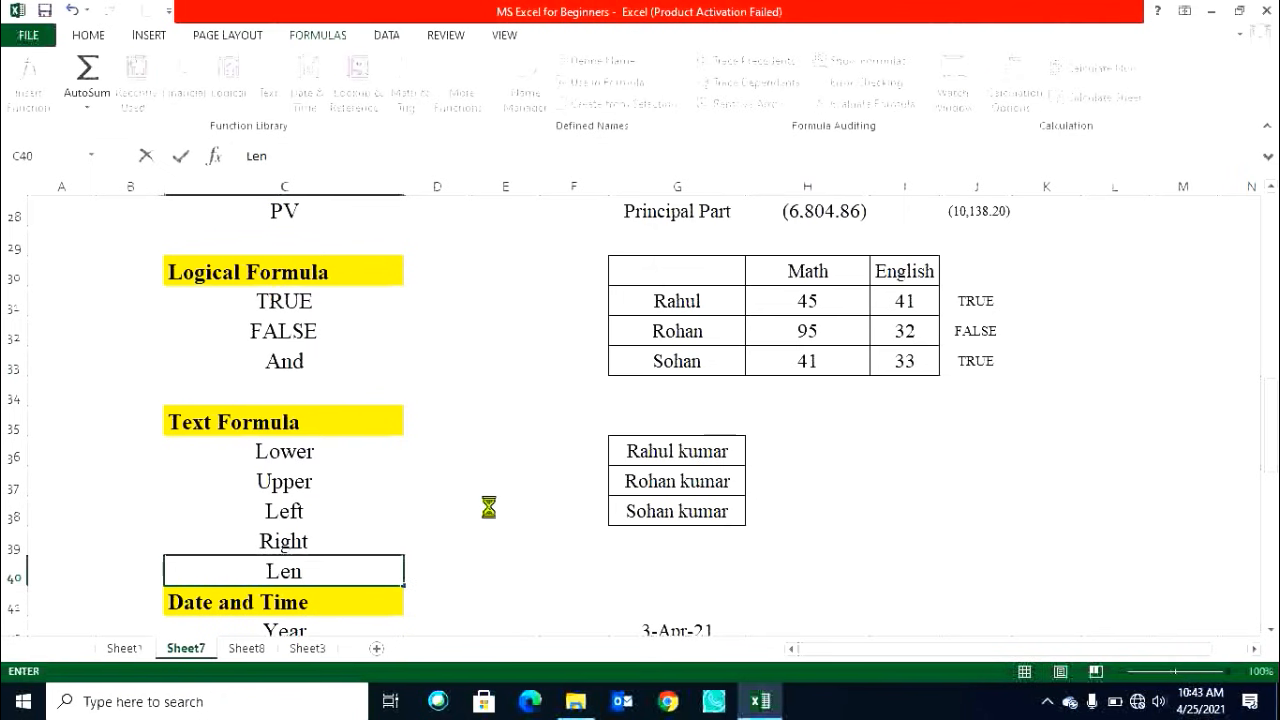
pyautogui.hotkey('ctrl', 'Return')
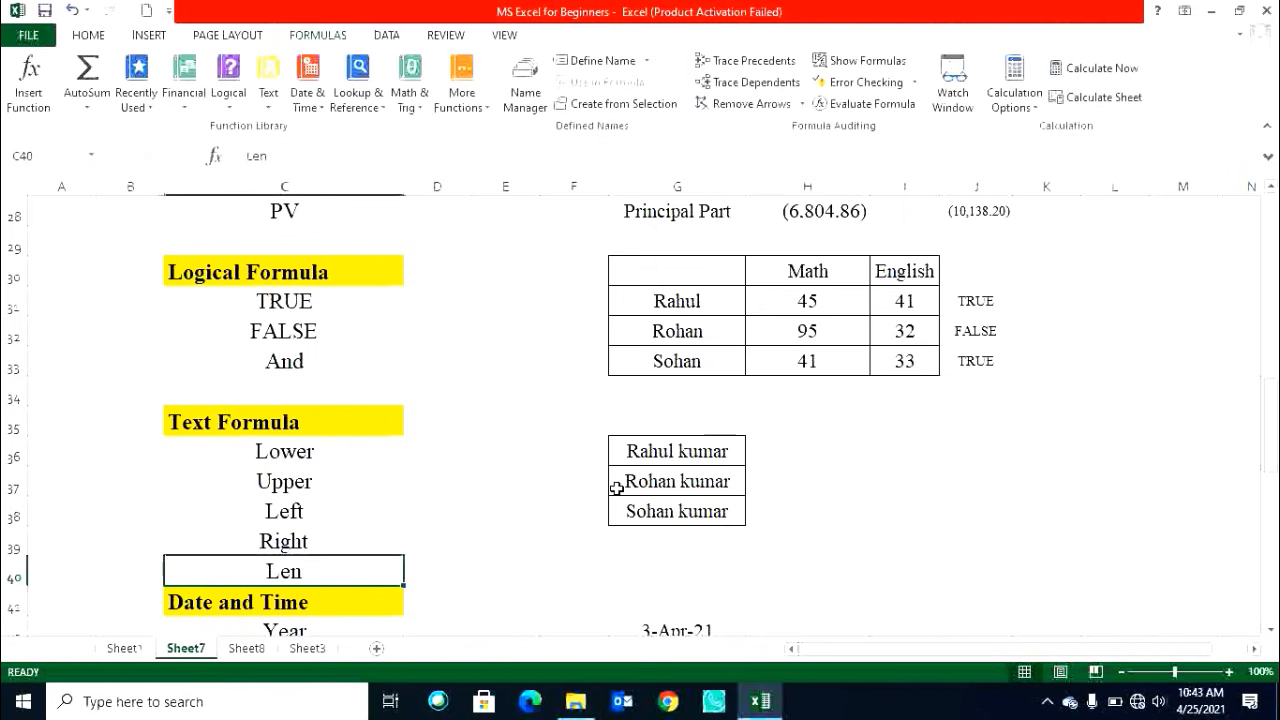
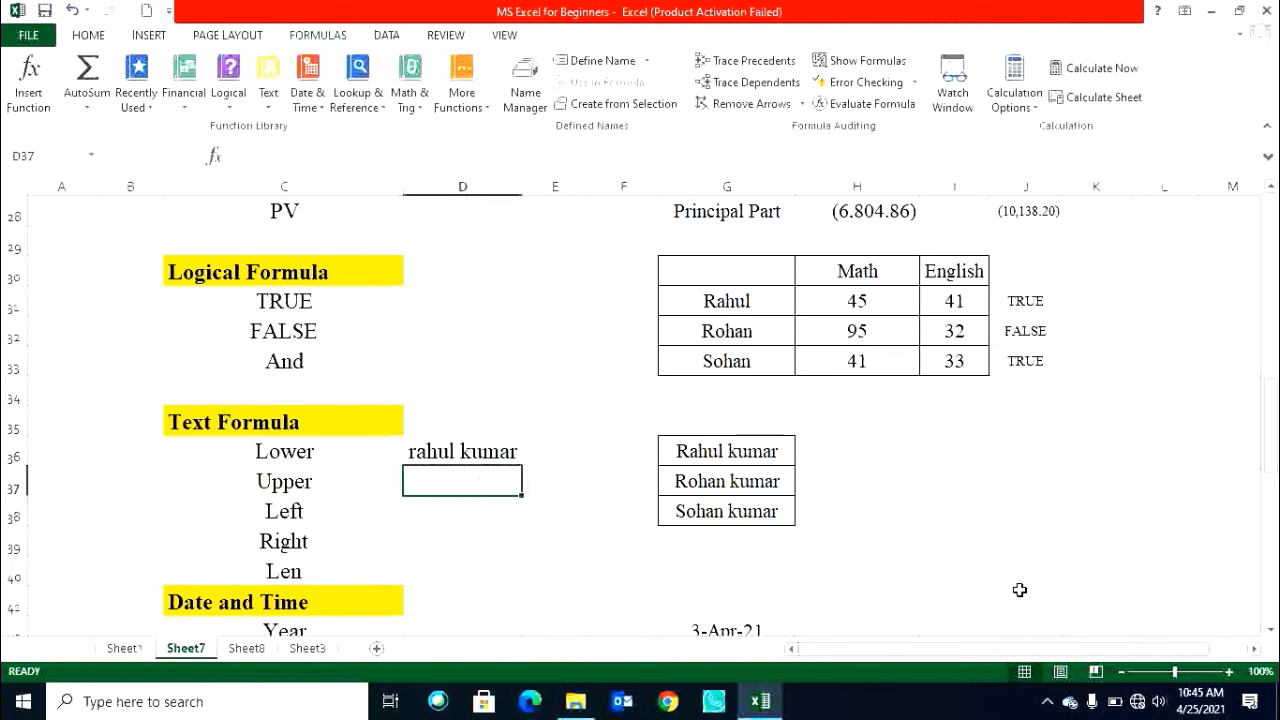
# Enter =UPPER(G36) in D37 beside Upper and widen column D.
pyautogui.write('=')
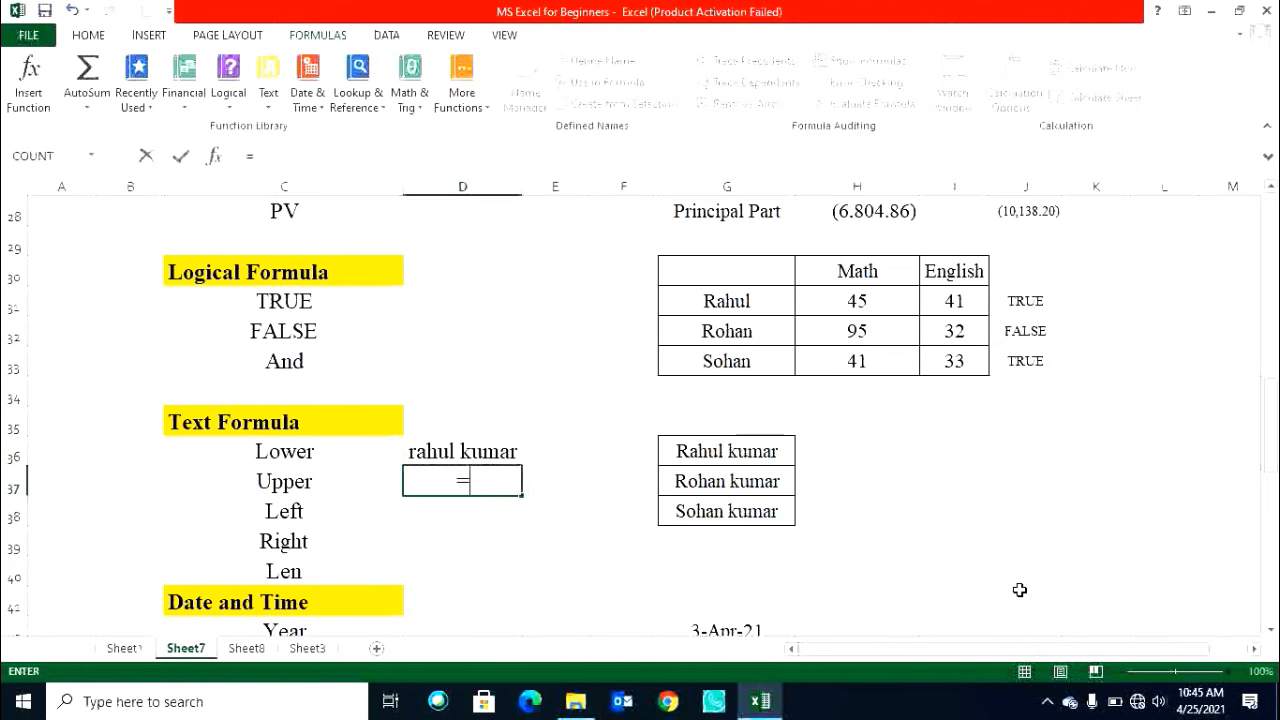
pyautogui.write('upp')
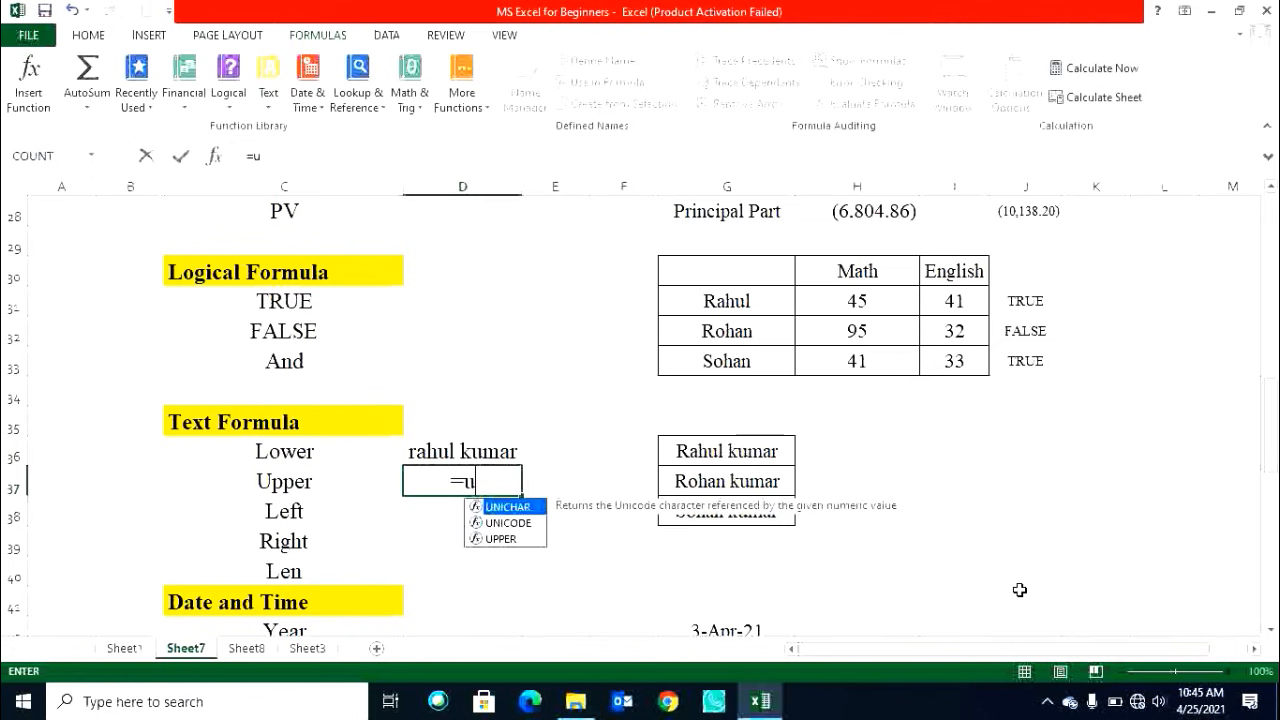
pyautogui.press('Tab')
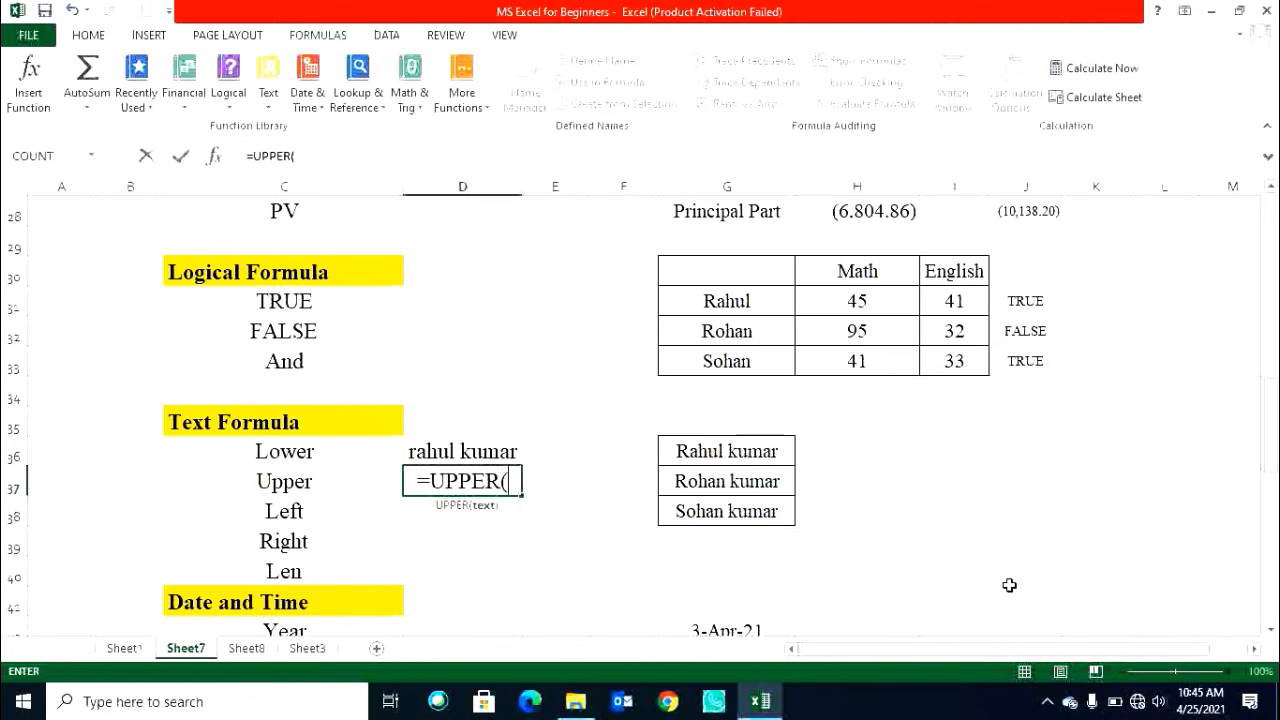
pyautogui.click(712, 452)
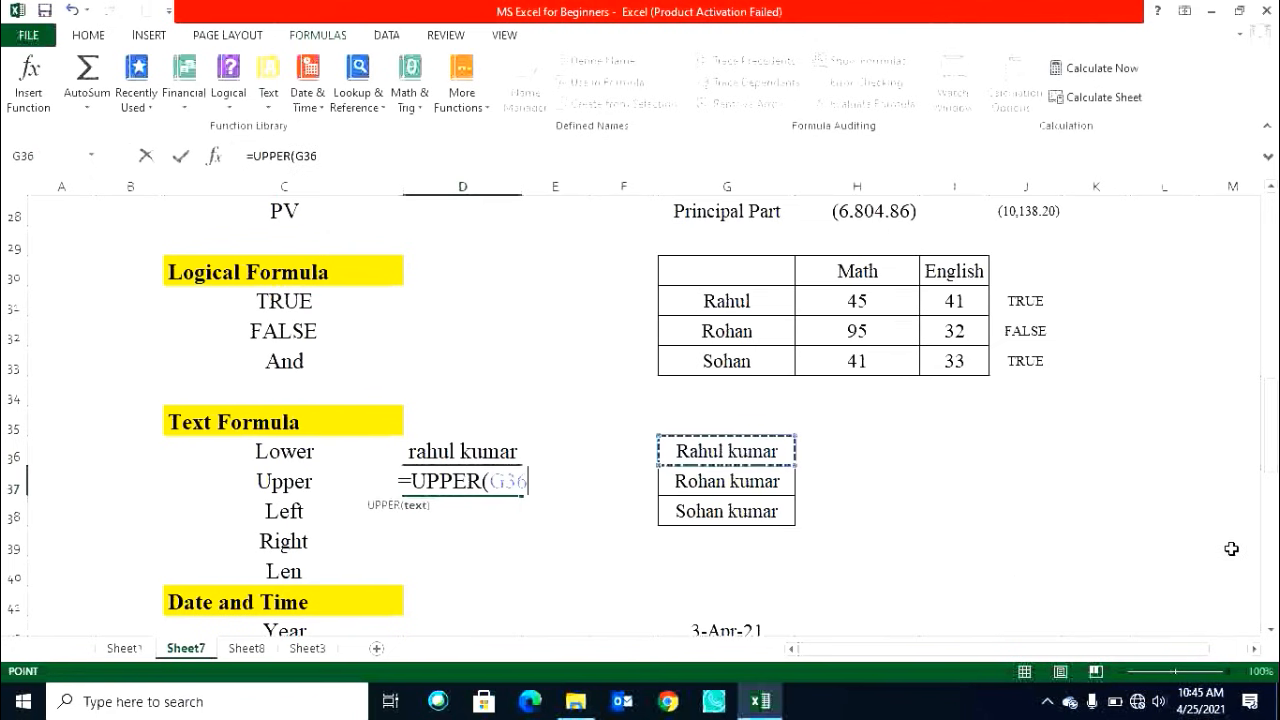
pyautogui.press('Return')
pyautogui.moveTo(522, 186); pyautogui.dragTo(578, 186)
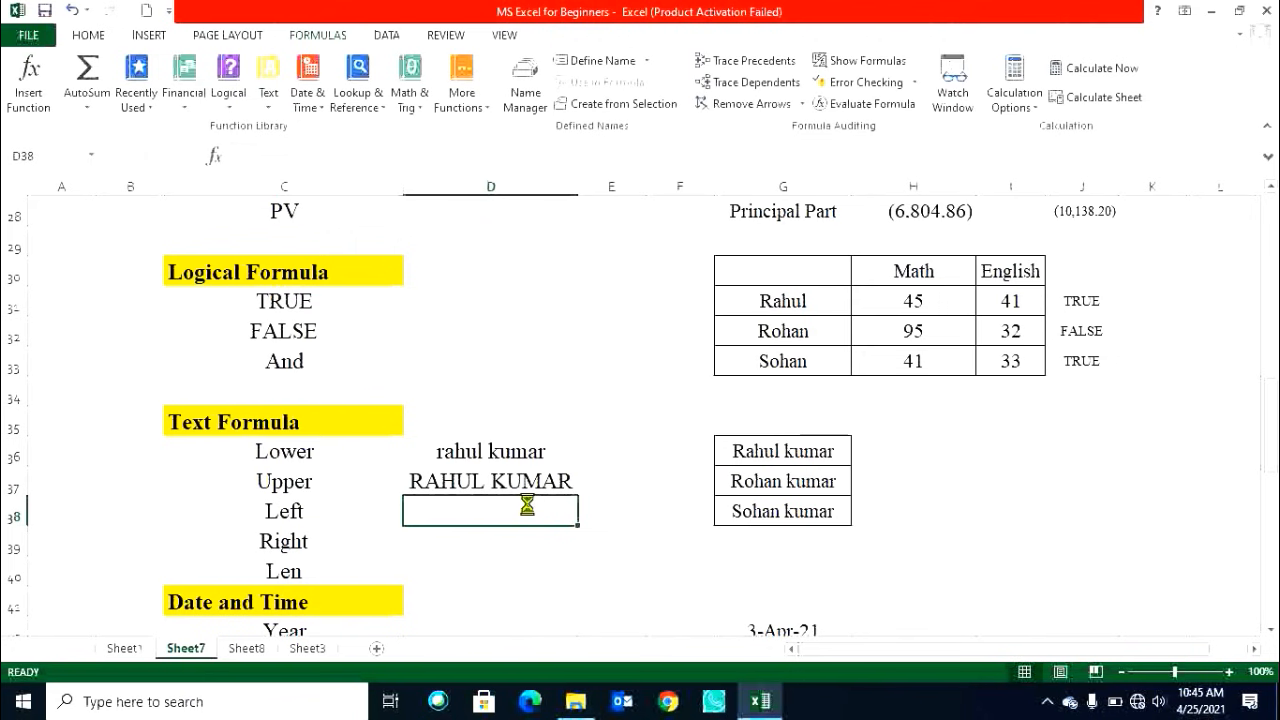
pyautogui.click(790, 482)
pyautogui.click(937, 482)
pyautogui.write('=prop')
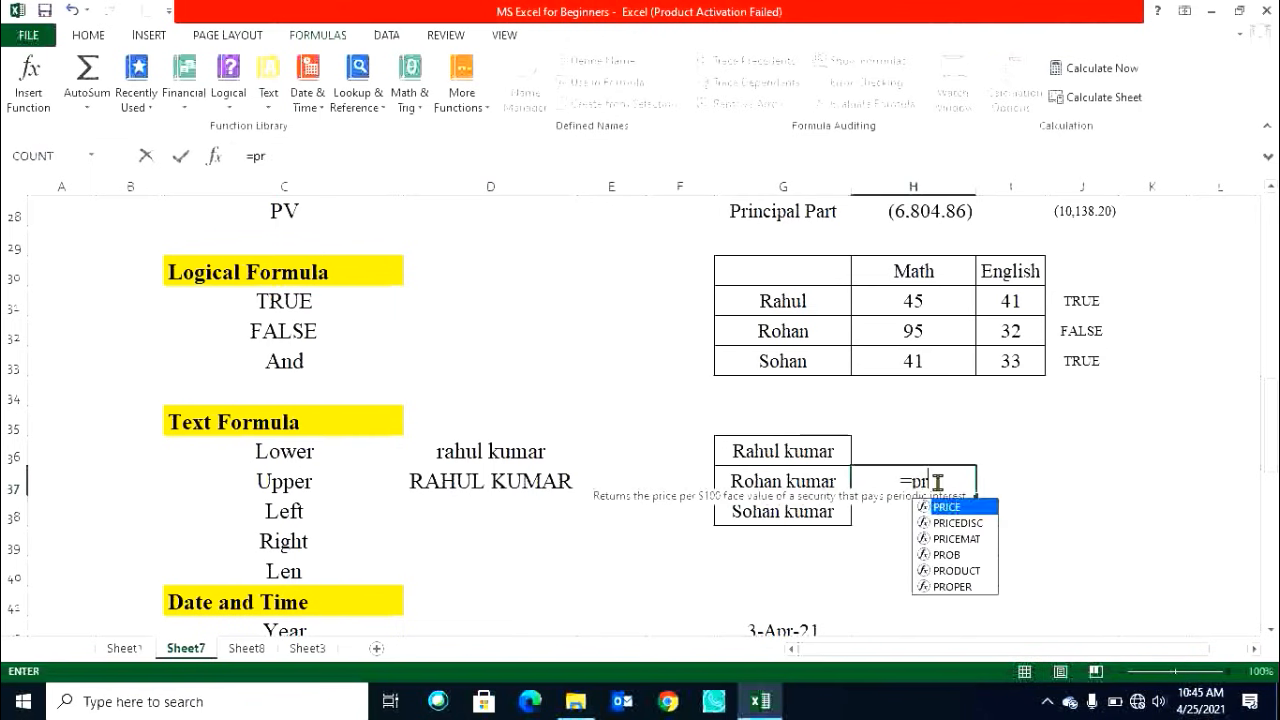
pyautogui.press('Tab')
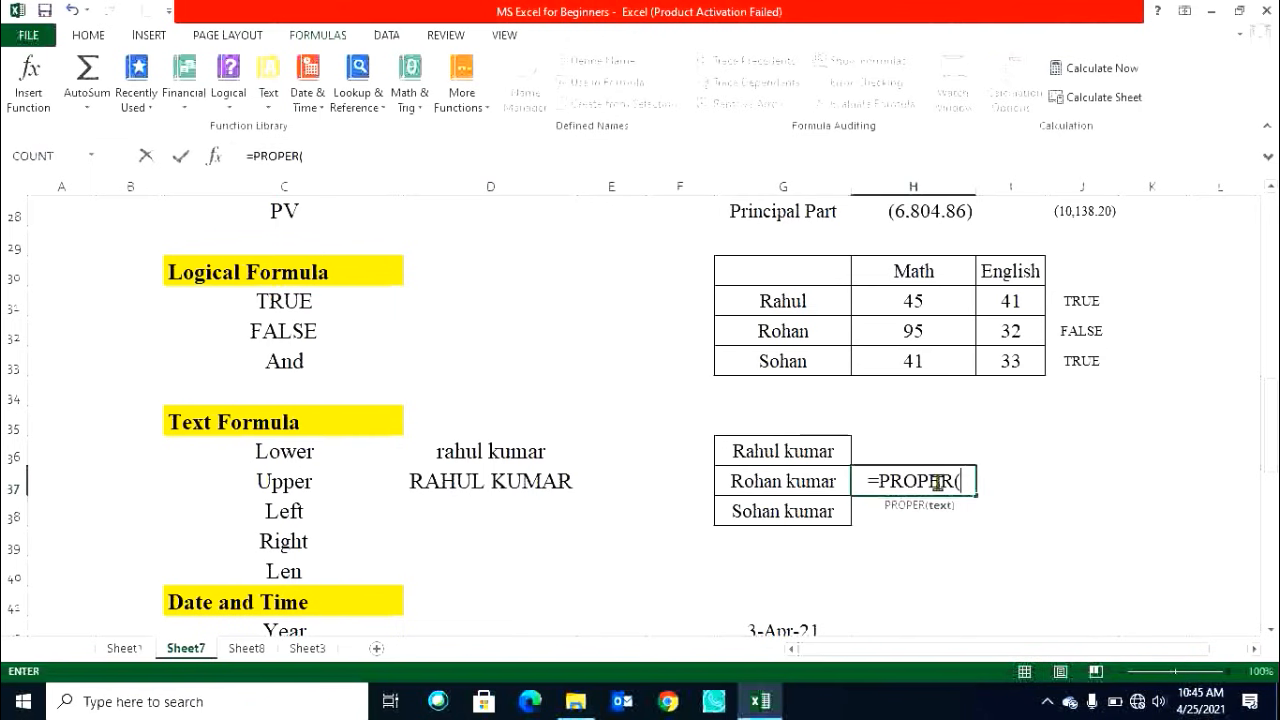
pyautogui.press('Left')
pyautogui.press('Return')
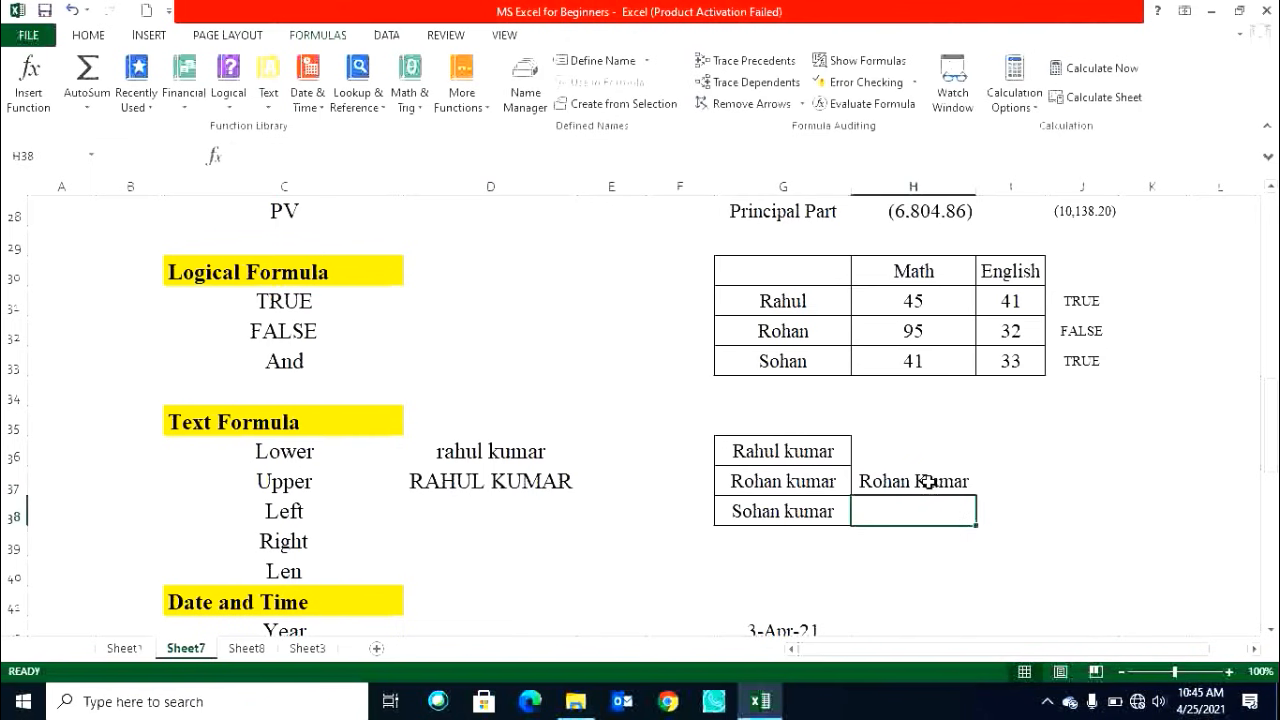
pyautogui.click(937, 482)
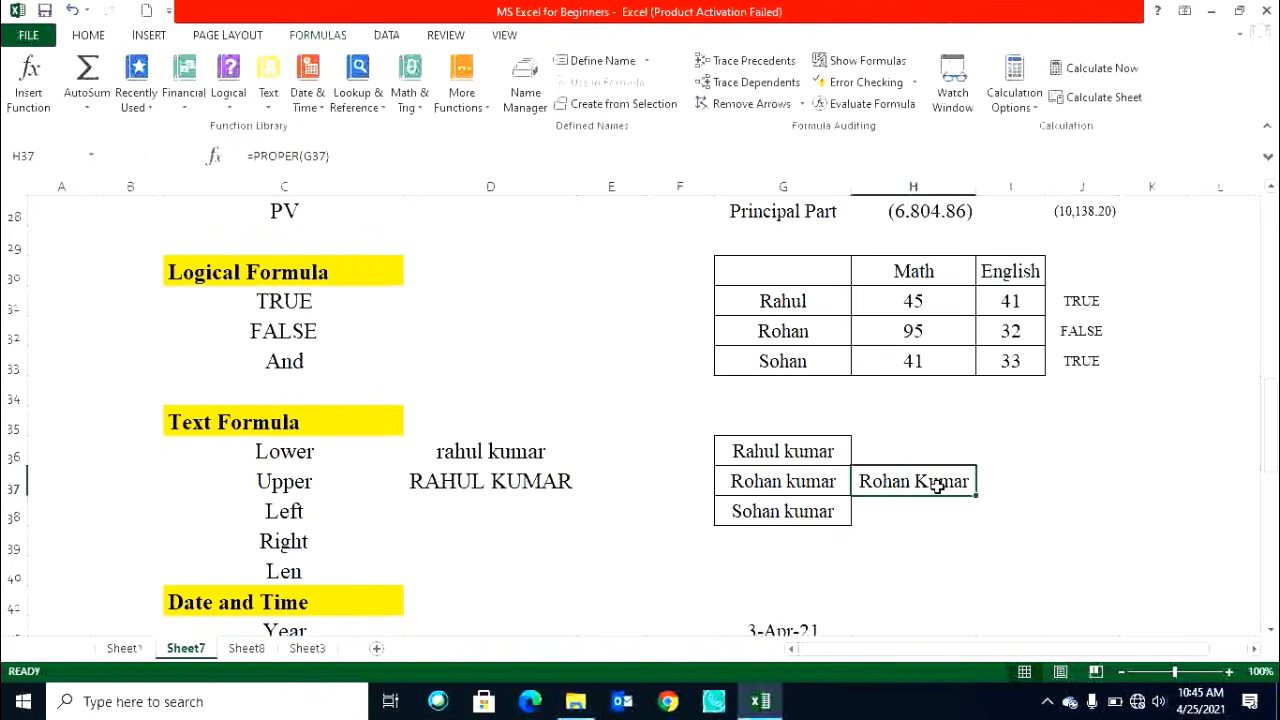
pyautogui.click(476, 510)
pyautogui.click(880, 476)
pyautogui.press('Delete')
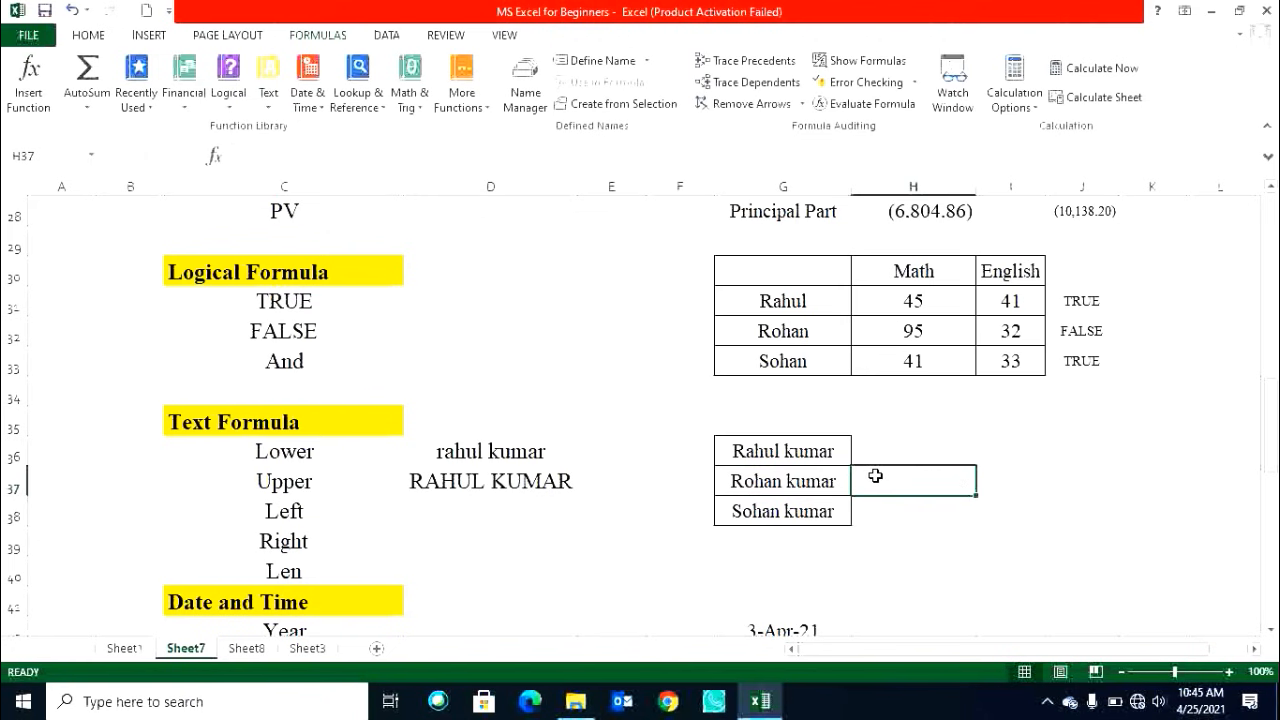
# Enter =LEFT(G38,2) in D38 beside Left.
pyautogui.click(734, 486)
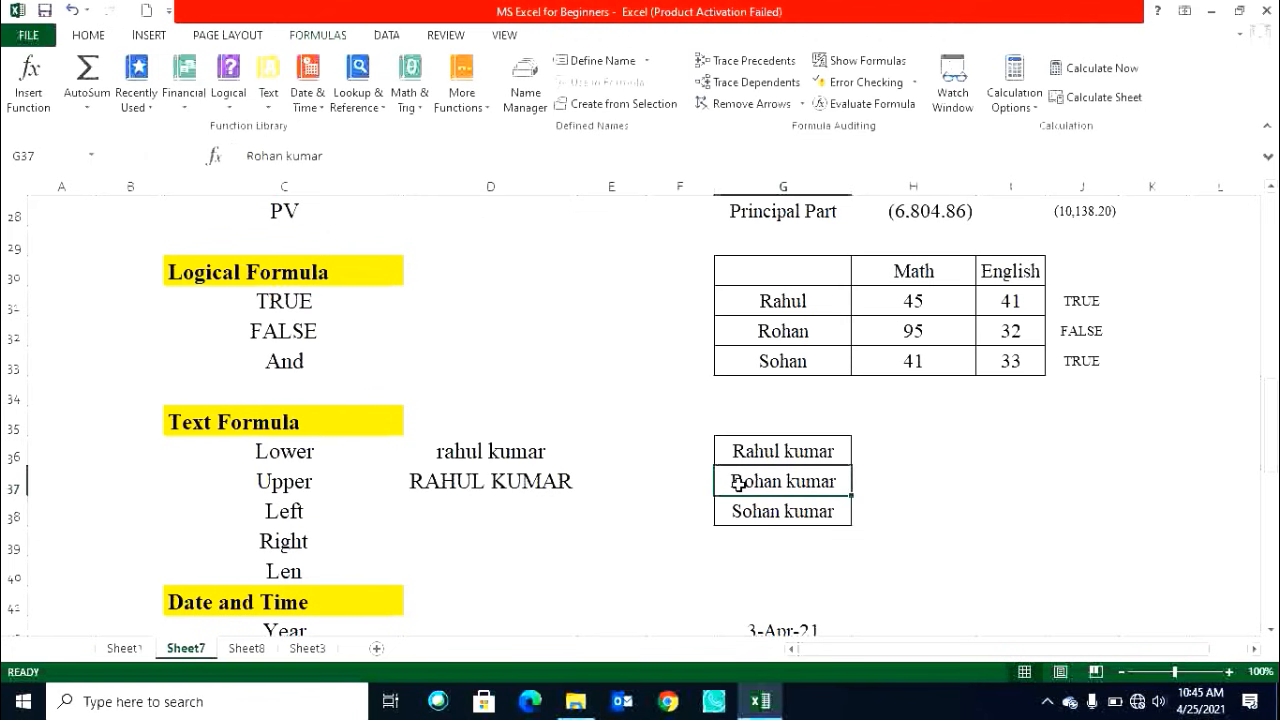
pyautogui.click(466, 518)
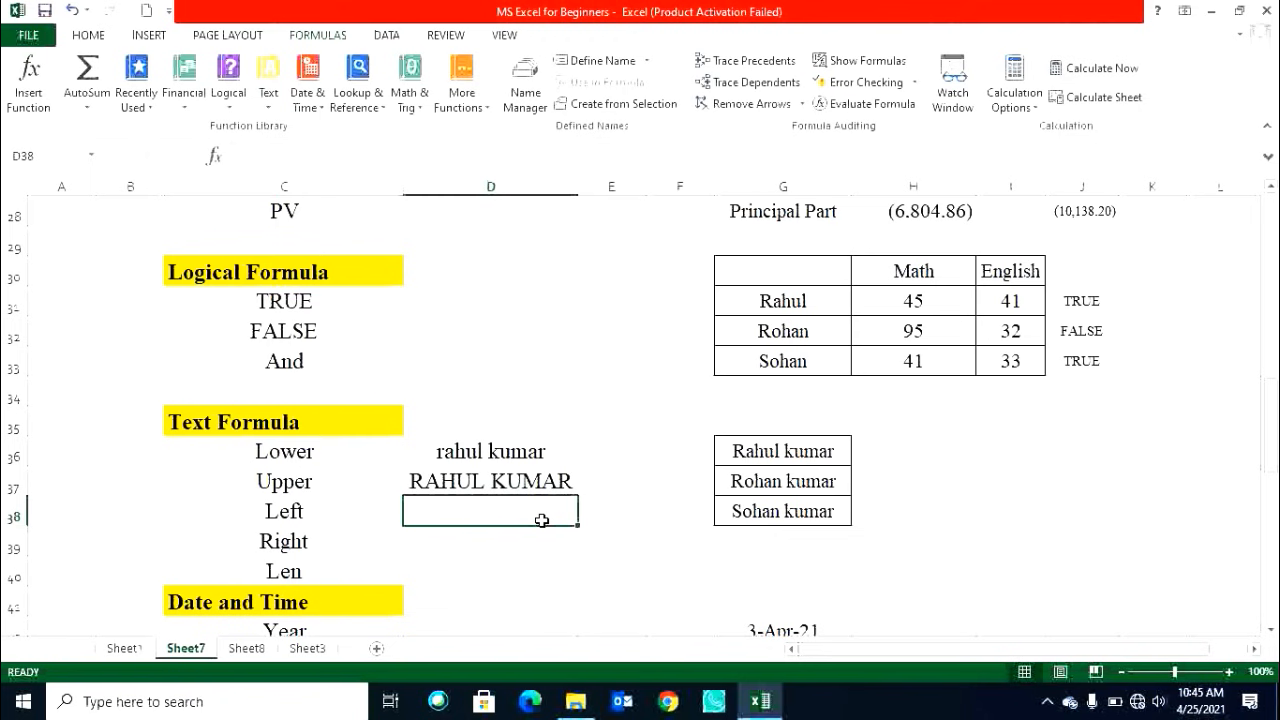
pyautogui.write('=left')
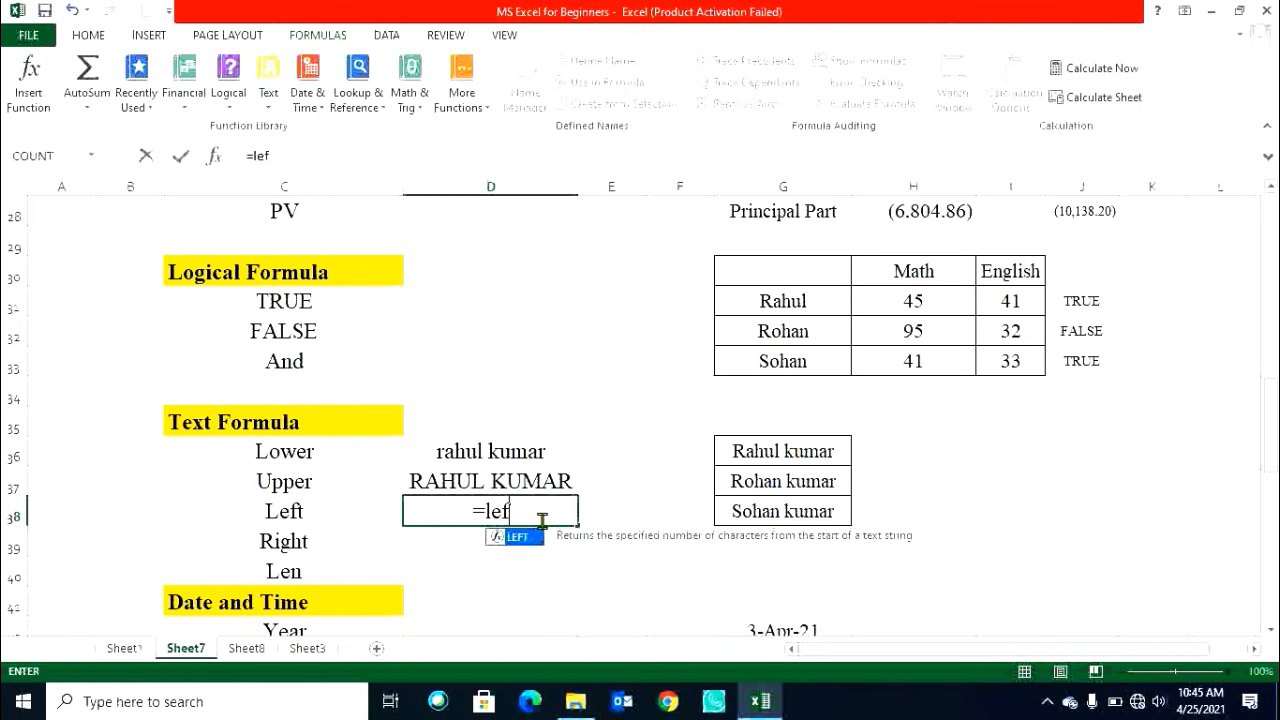
pyautogui.press('Tab')
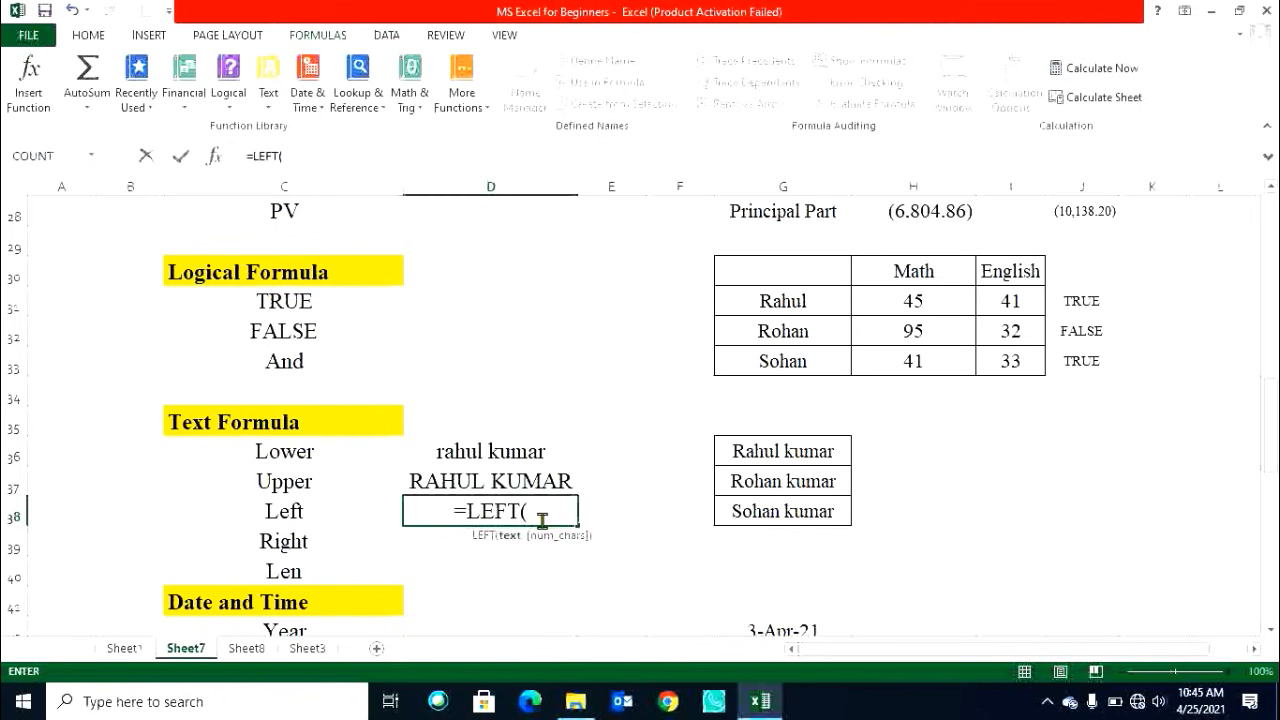
pyautogui.click(790, 517)
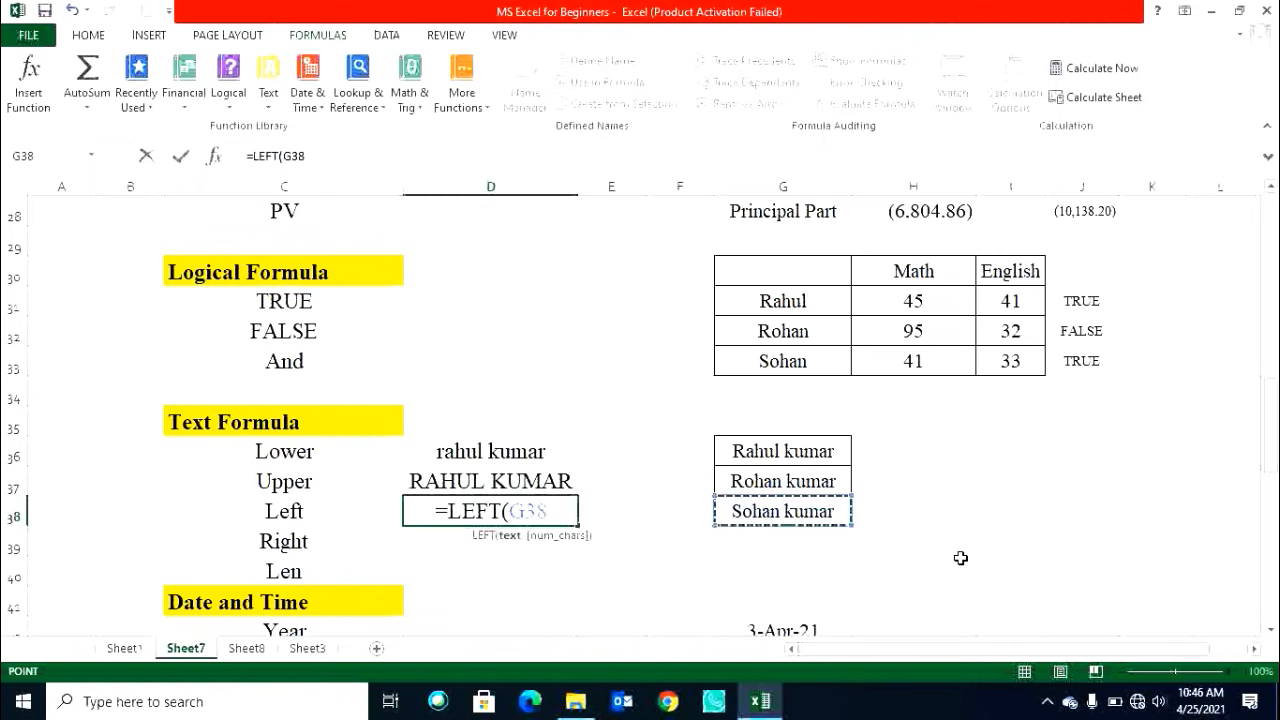
pyautogui.press('Return')
pyautogui.press('Up')
pyautogui.press('F2')
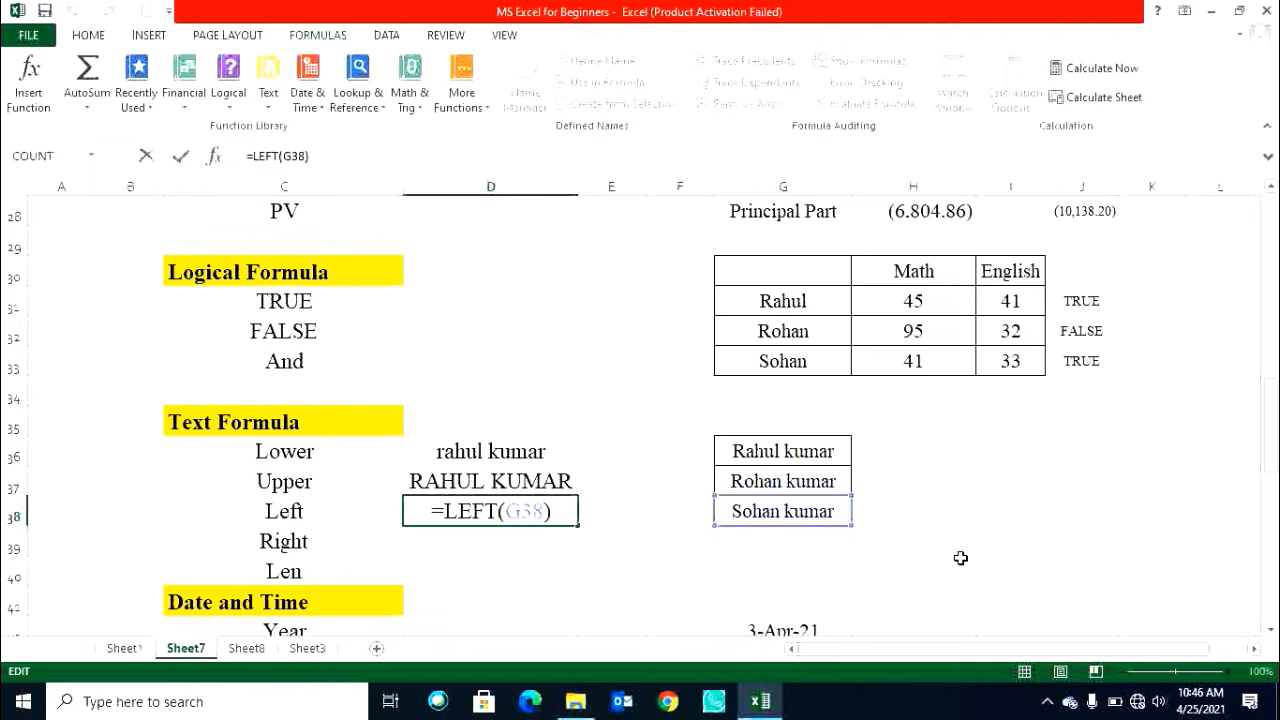
pyautogui.press('Left')
pyautogui.write(',2')
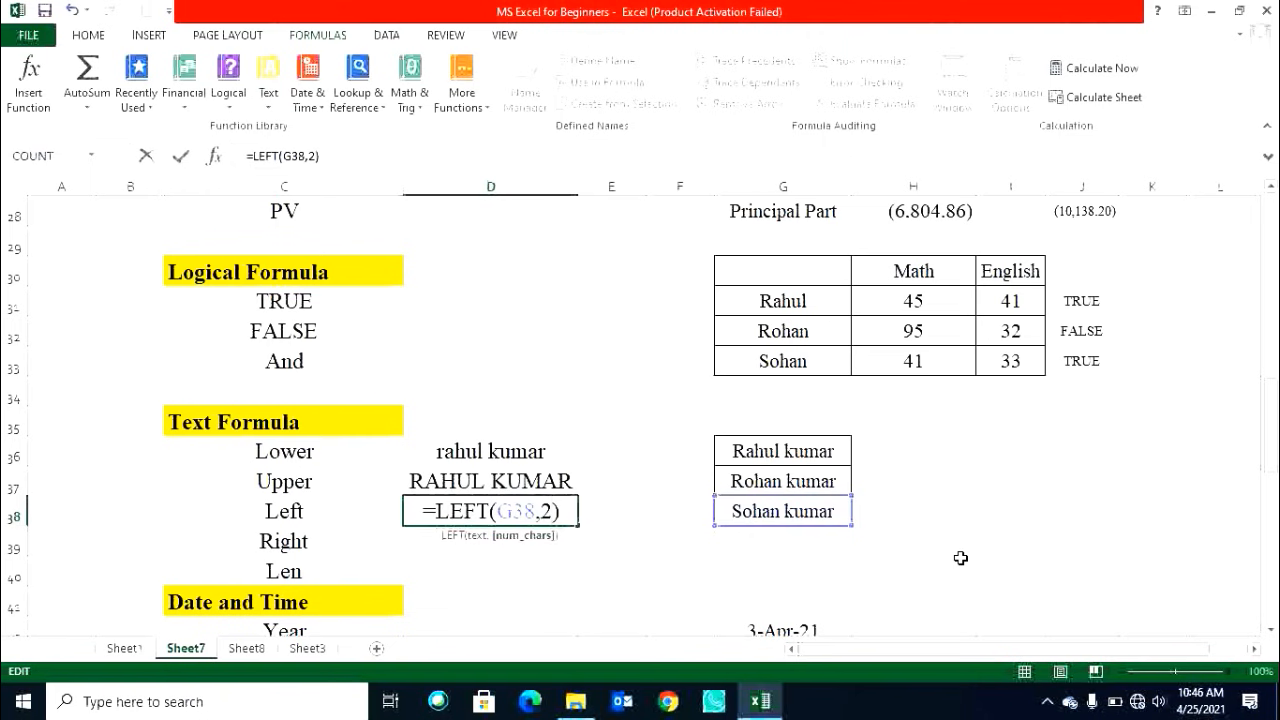
pyautogui.press('Return')
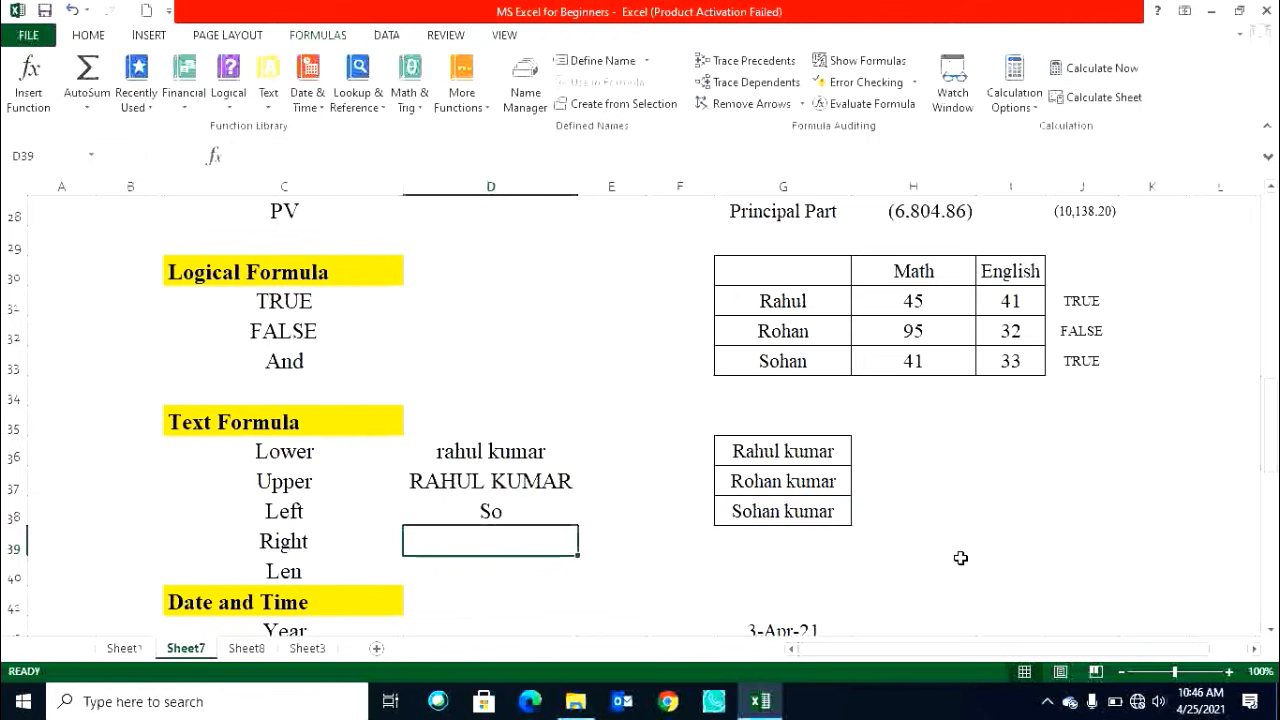
# Change the LEFT formula in D38 to take 4 characters.
pyautogui.press('Up')
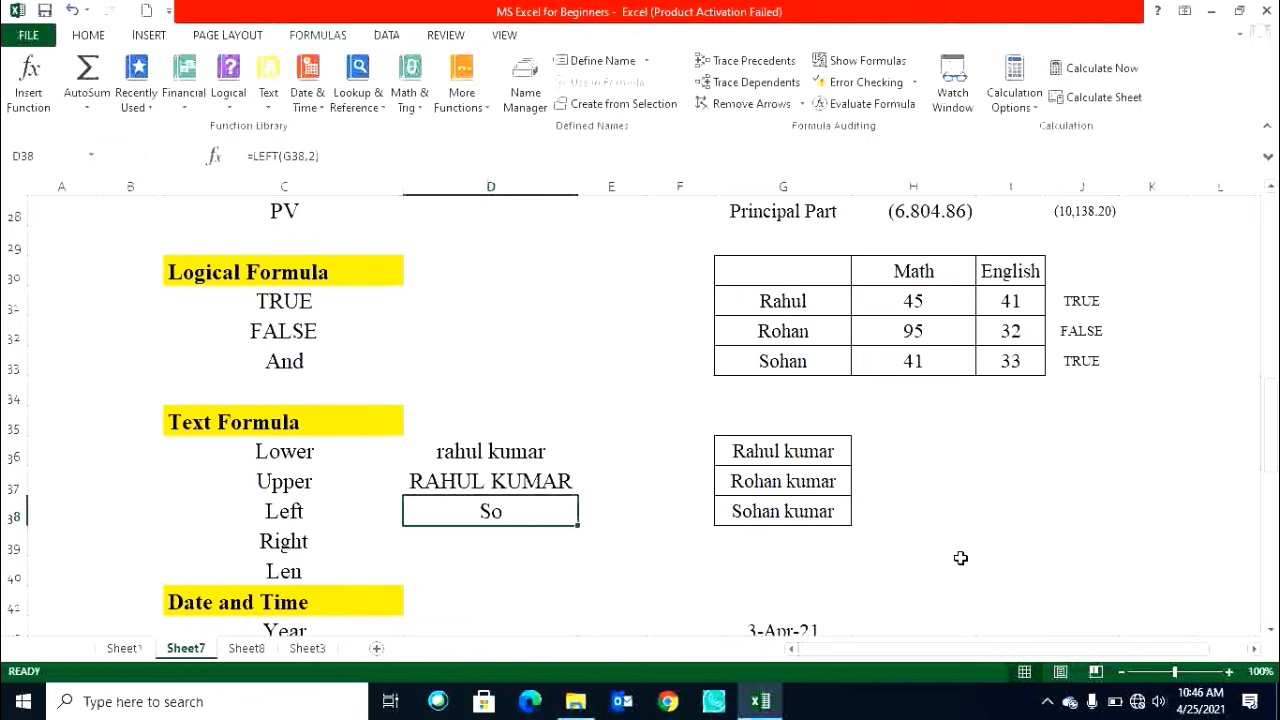
pyautogui.press('F2')
pyautogui.press('BackSpace')
pyautogui.write('4')
pyautogui.press('Return')
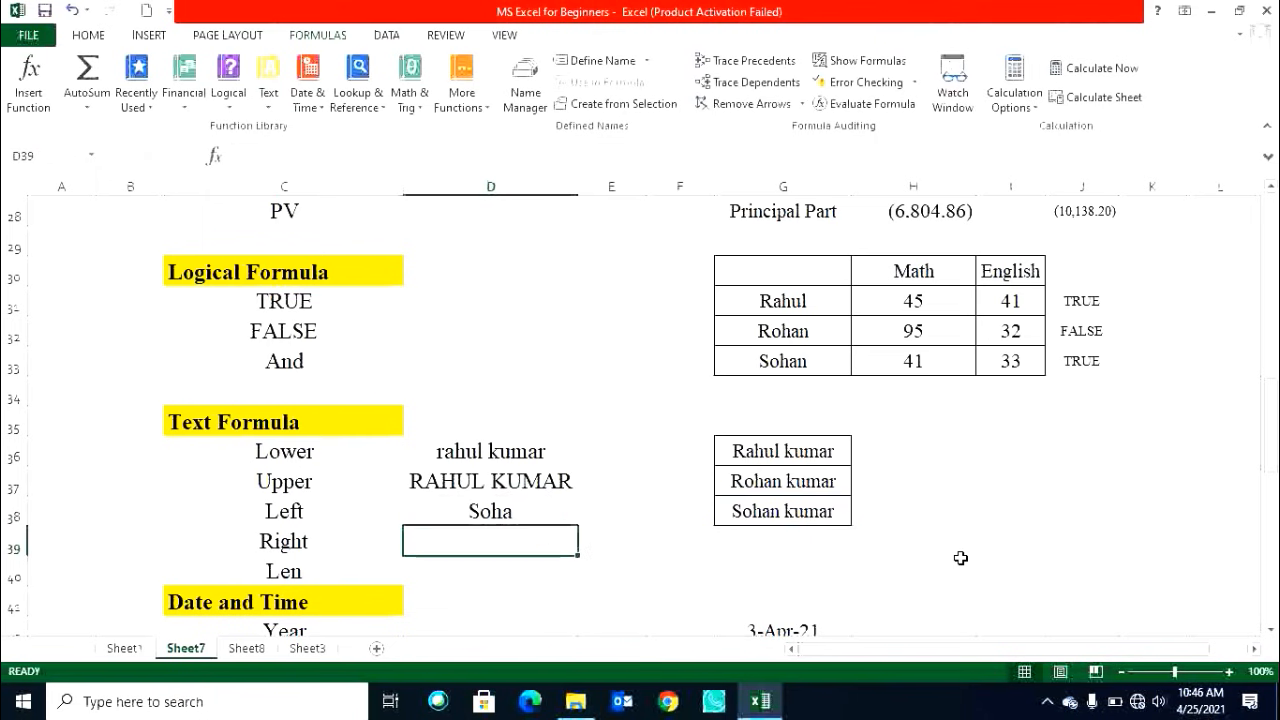
# Set the LEFT formula in D38 to take 5 characters.
pyautogui.press('F2')
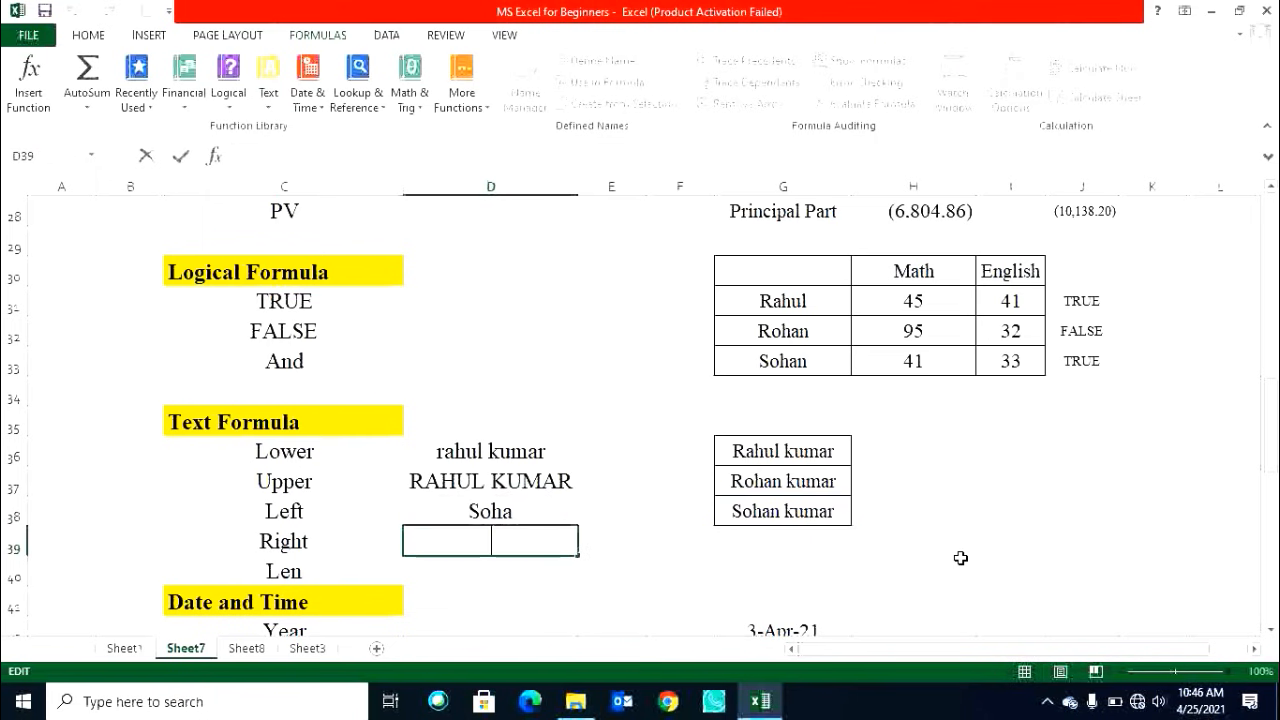
pyautogui.press('Tab')
pyautogui.press('Up')
pyautogui.press('Left')
pyautogui.press('F2')
pyautogui.press('Left')
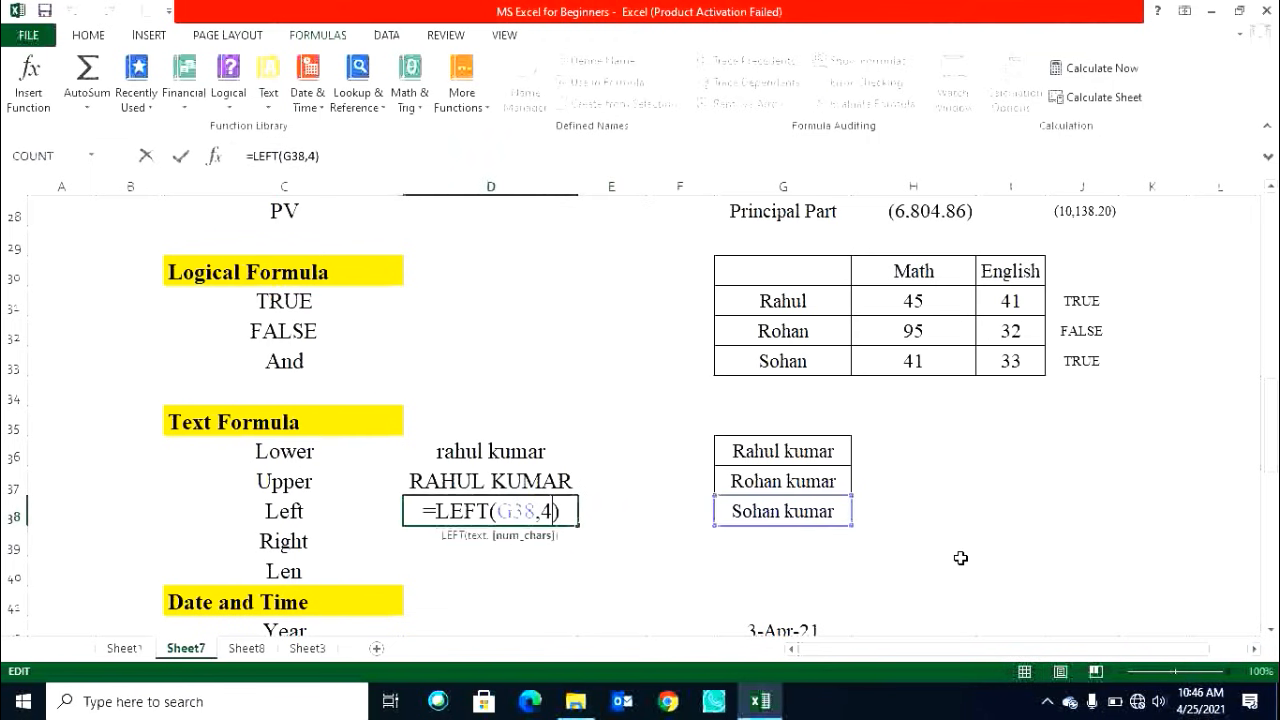
pyautogui.press('BackSpace')
pyautogui.write('6')
pyautogui.press('BackSpace')
pyautogui.write('5')
pyautogui.press('Return')
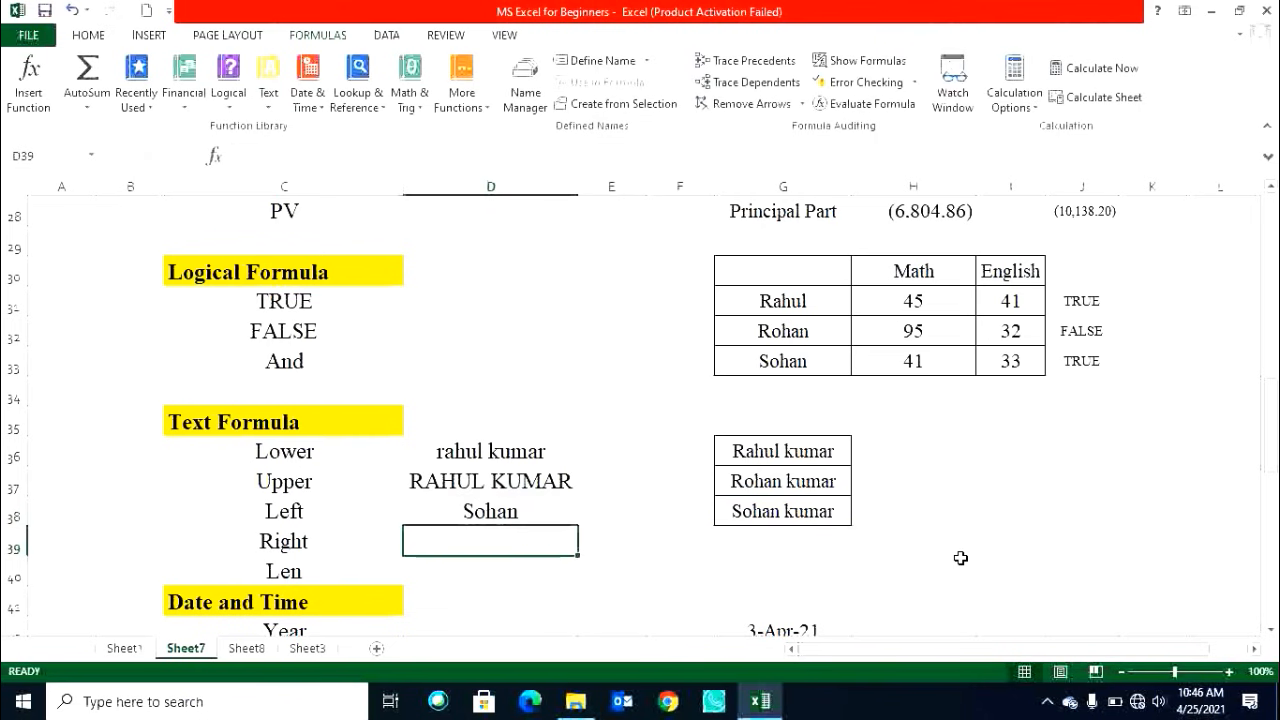
# Enter =RIGHT(G38,2) in D39 beside Right.
pyautogui.write('=')
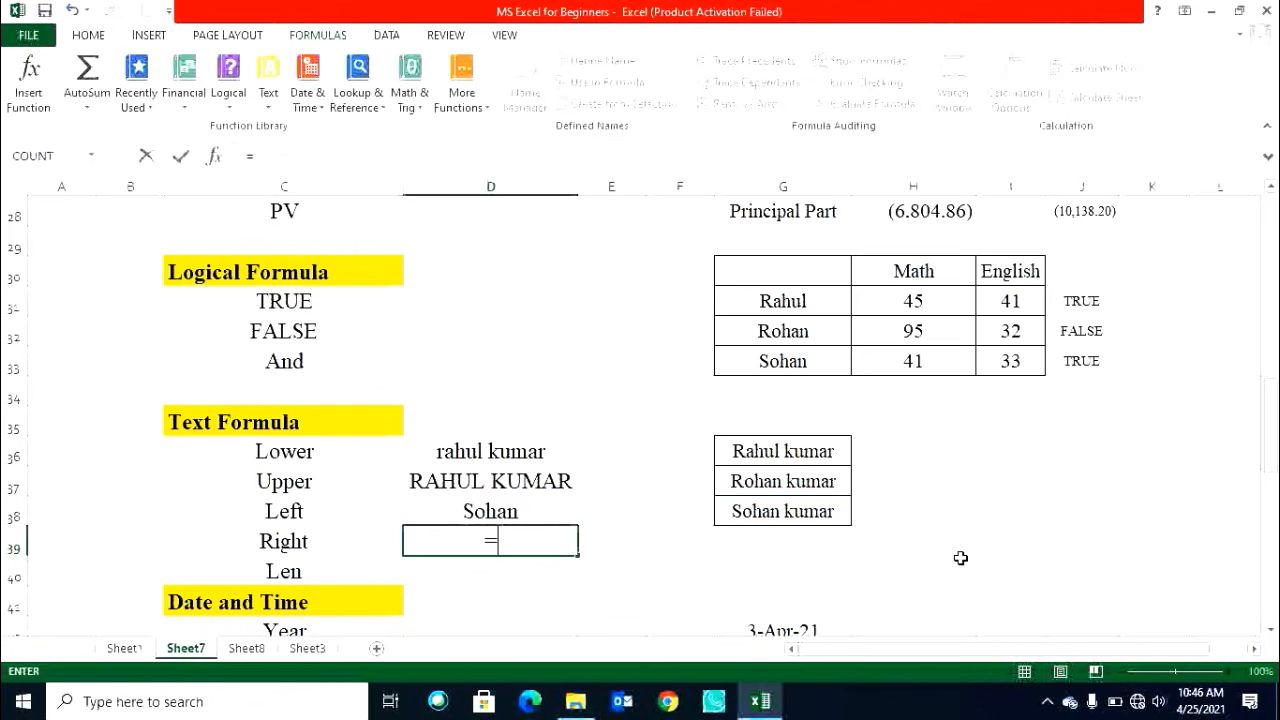
pyautogui.write('rig')
pyautogui.press('Tab')
pyautogui.press('Right')
pyautogui.press('Right')
pyautogui.press('Right')
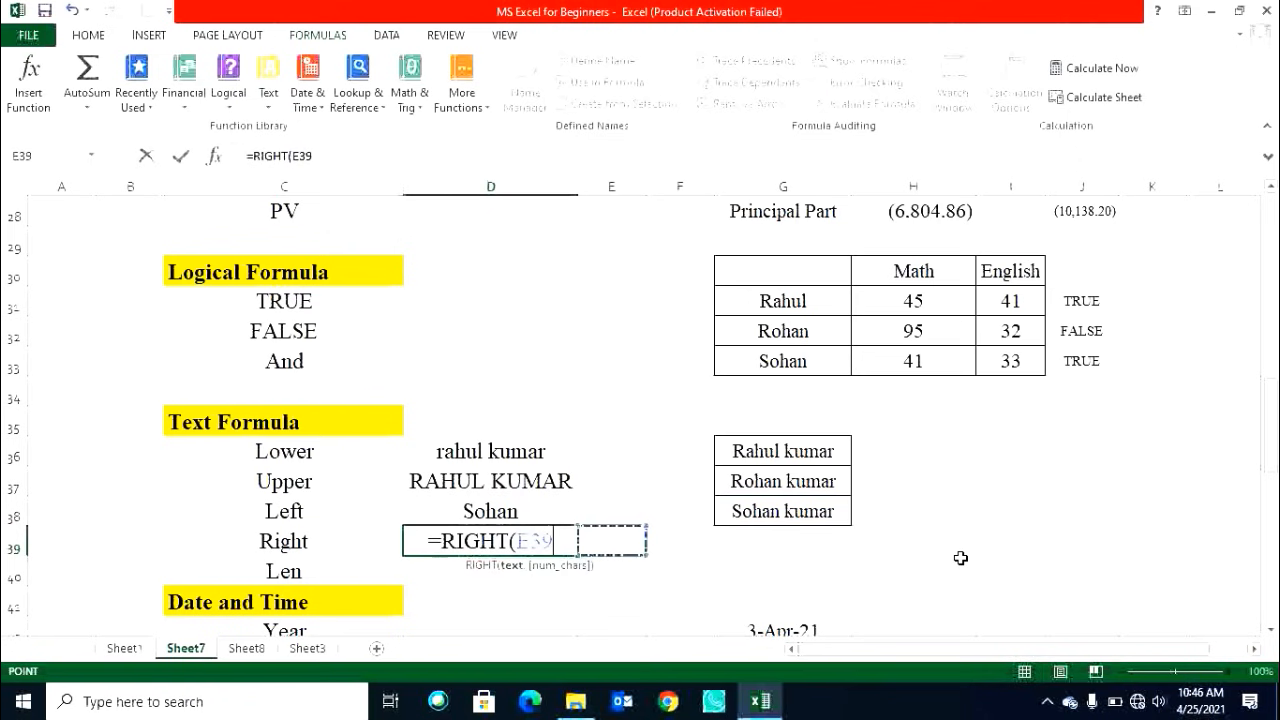
pyautogui.press('Up')
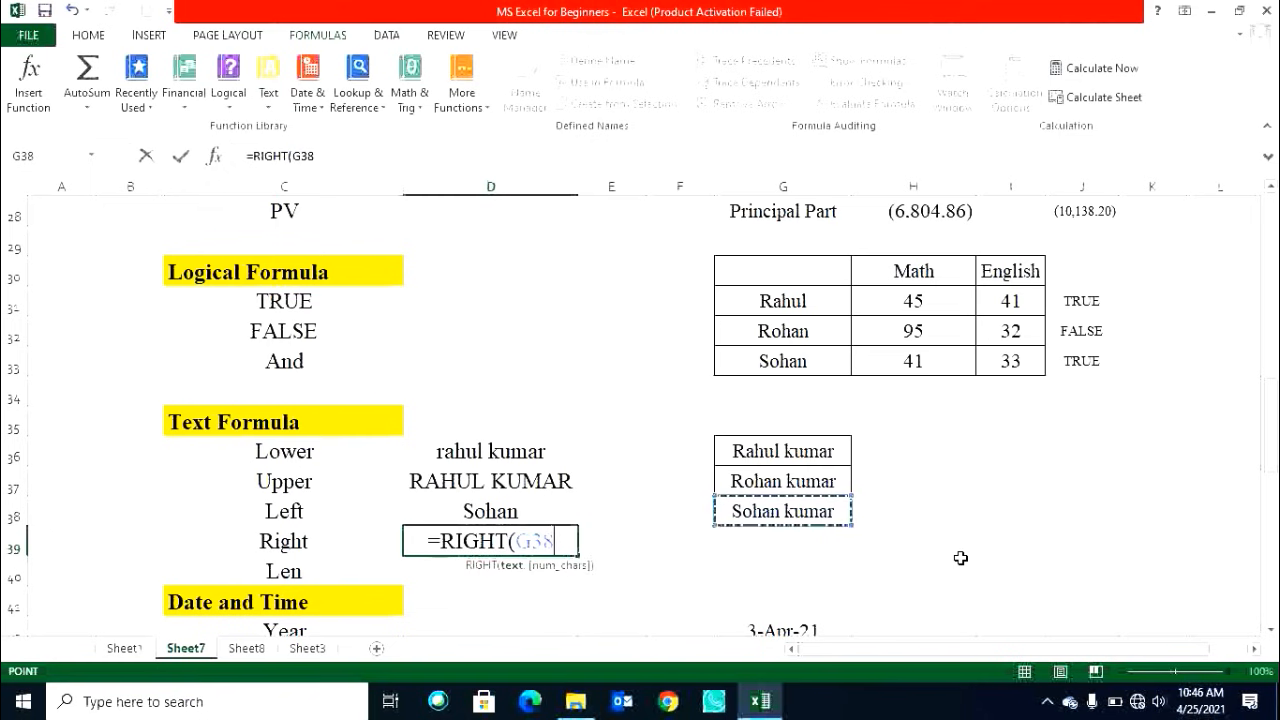
pyautogui.press('Return')
pyautogui.press('Up')
pyautogui.press('F2')
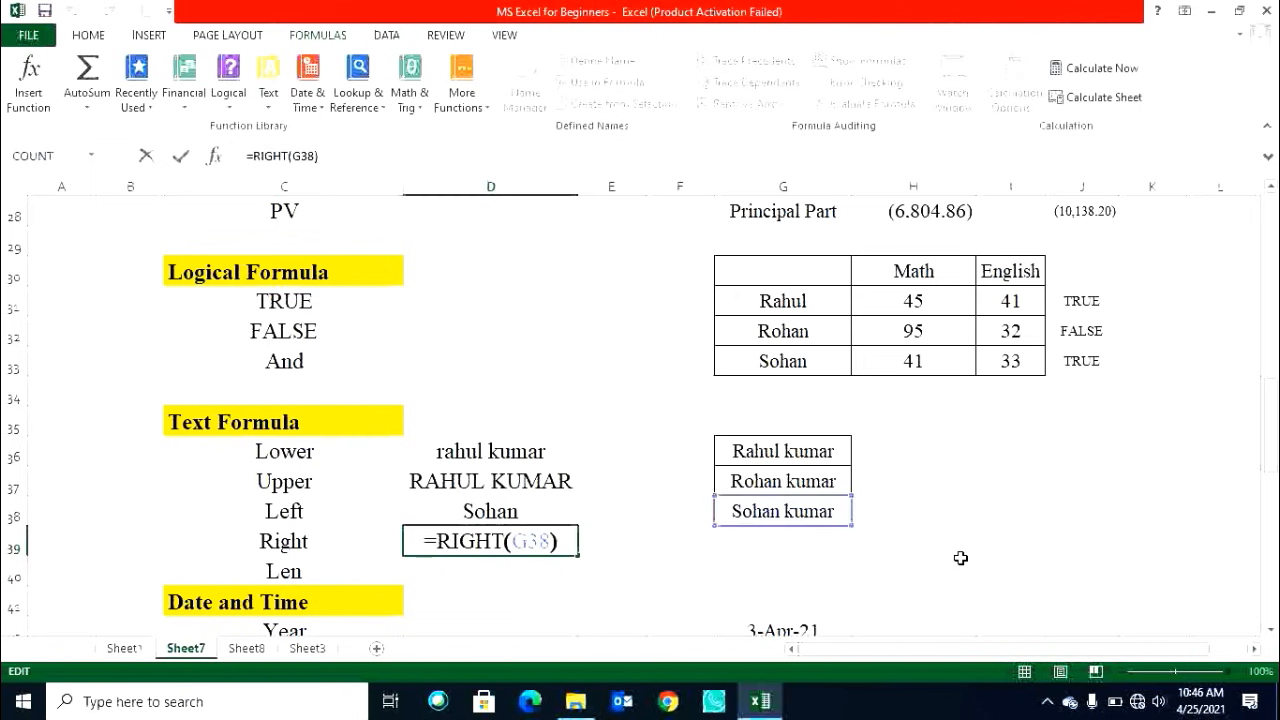
pyautogui.press('Left')
pyautogui.write(',2')
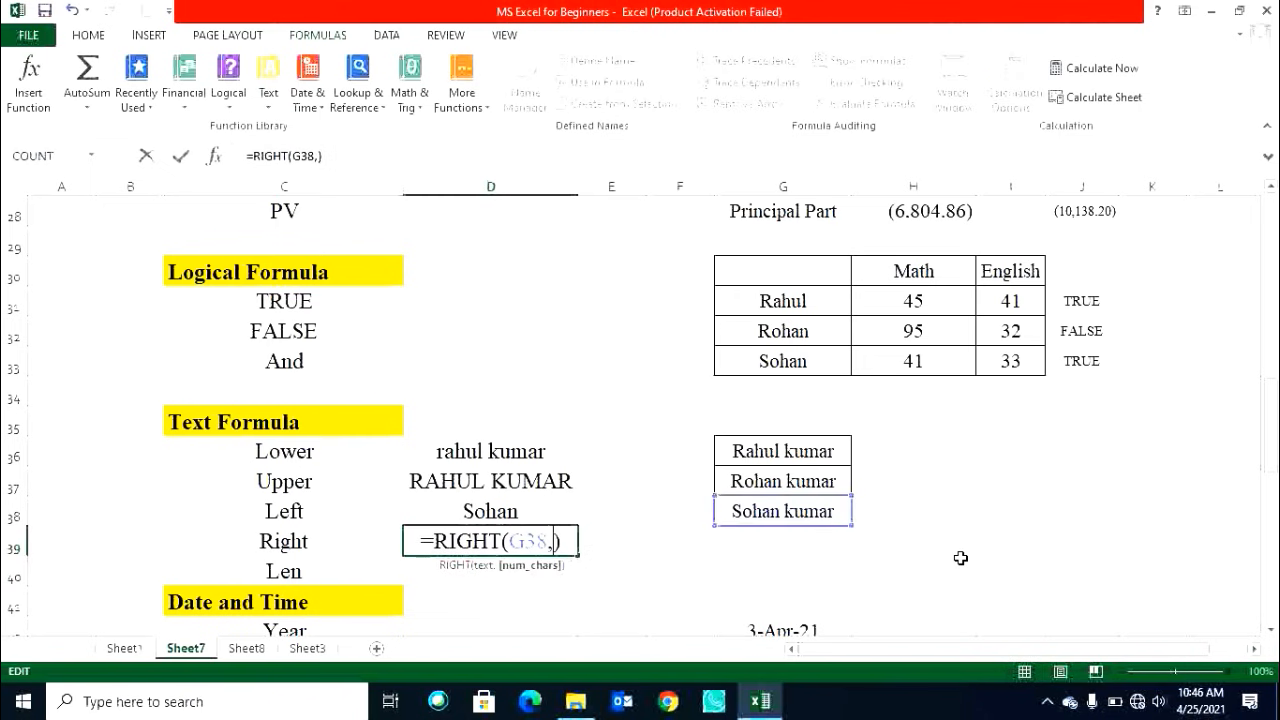
pyautogui.press('Return')
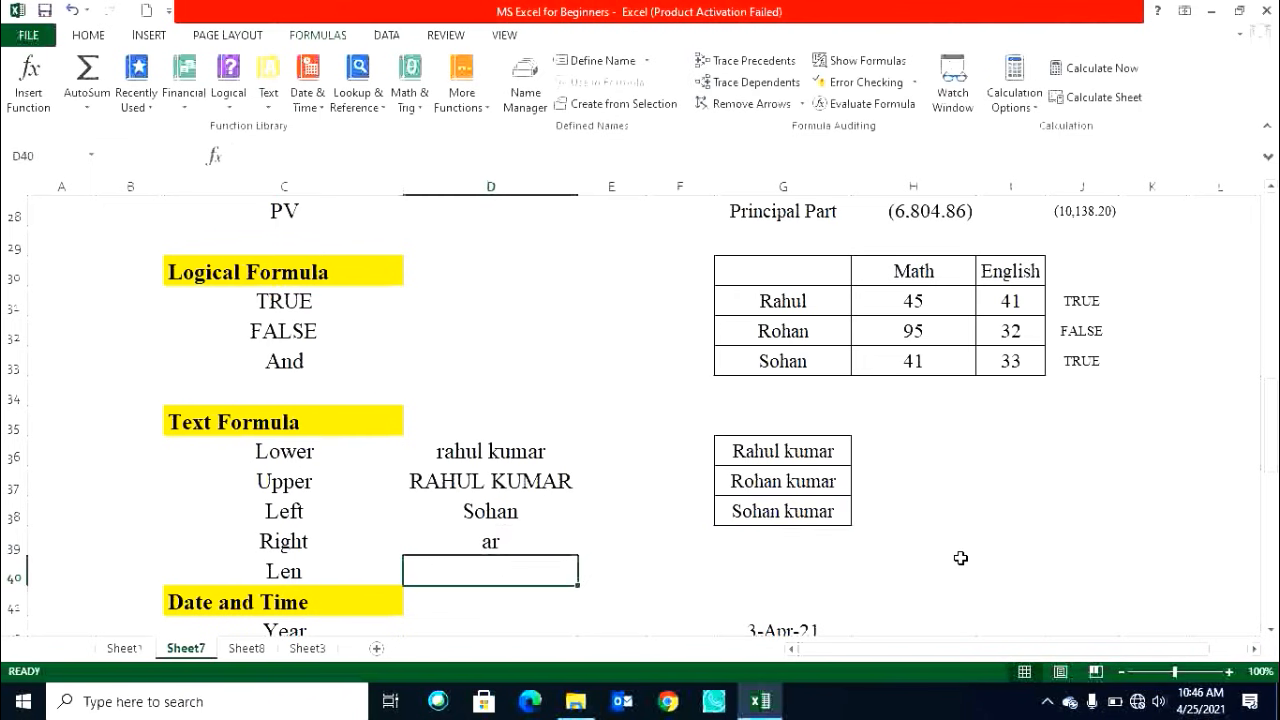
# Set the RIGHT formula in D39 to take 5 characters.
pyautogui.press('Up')
pyautogui.press('F2')
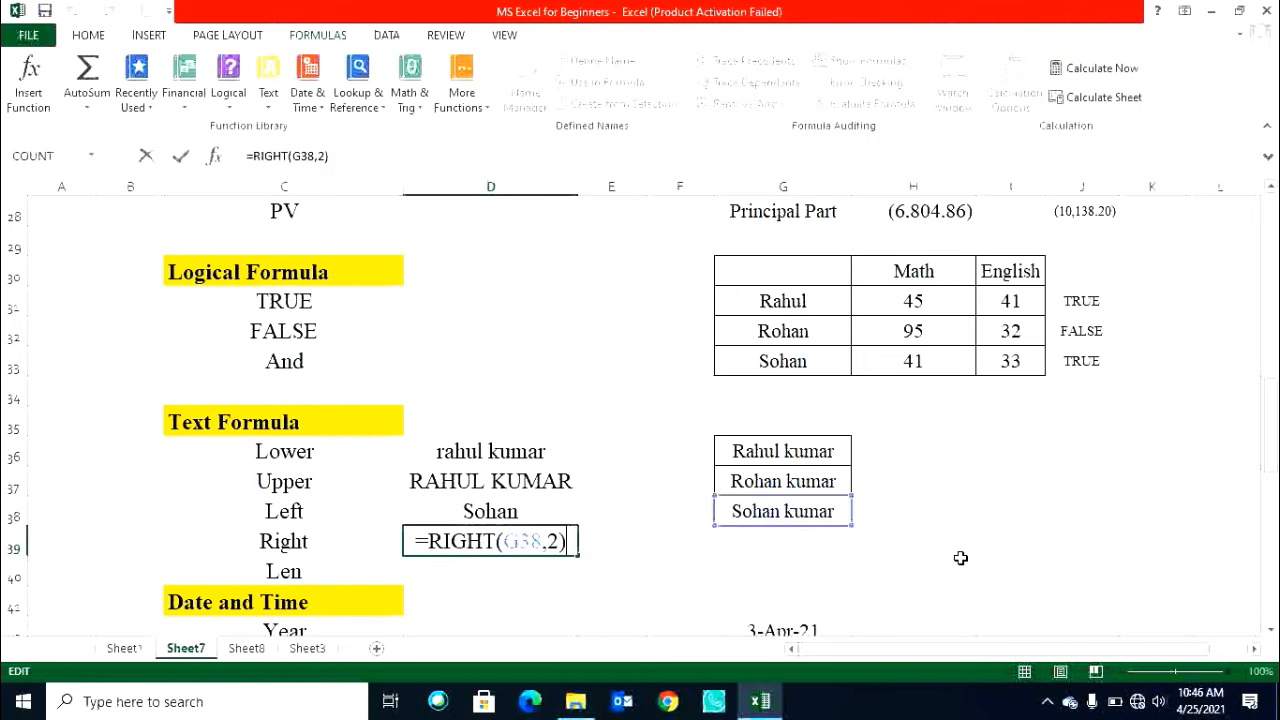
pyautogui.press('BackSpace')
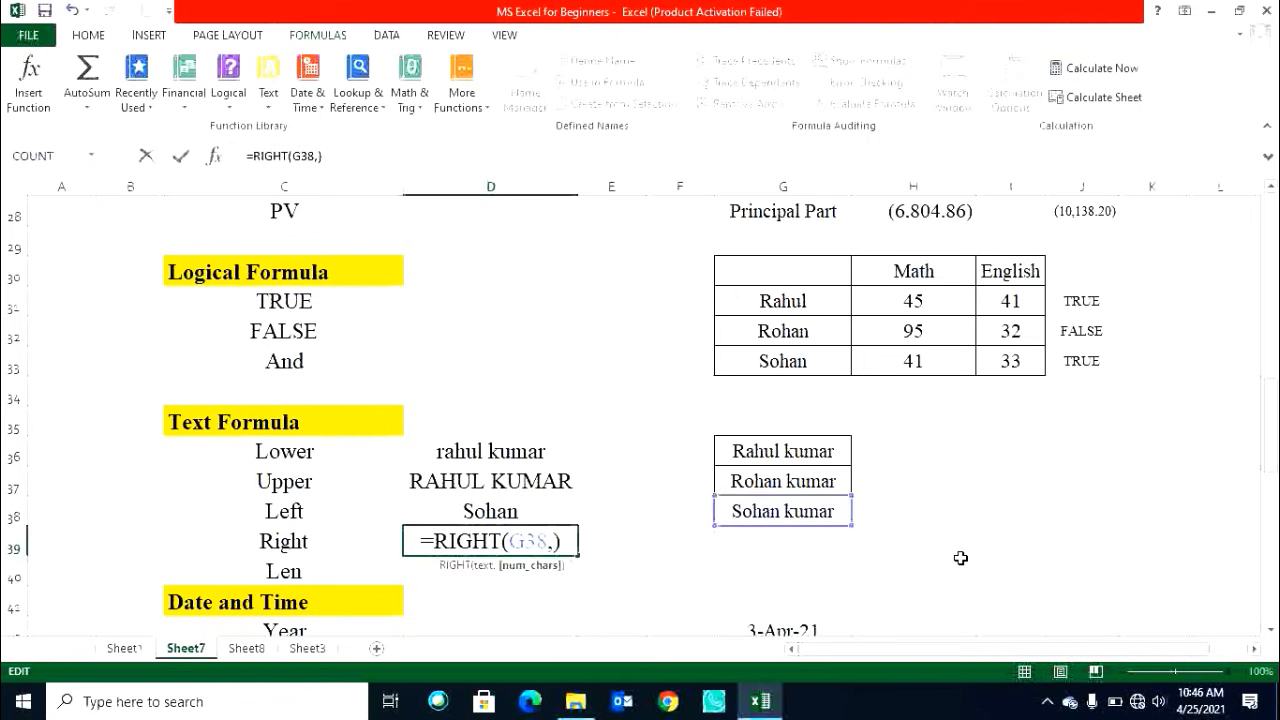
pyautogui.write('5')
pyautogui.press('Return')
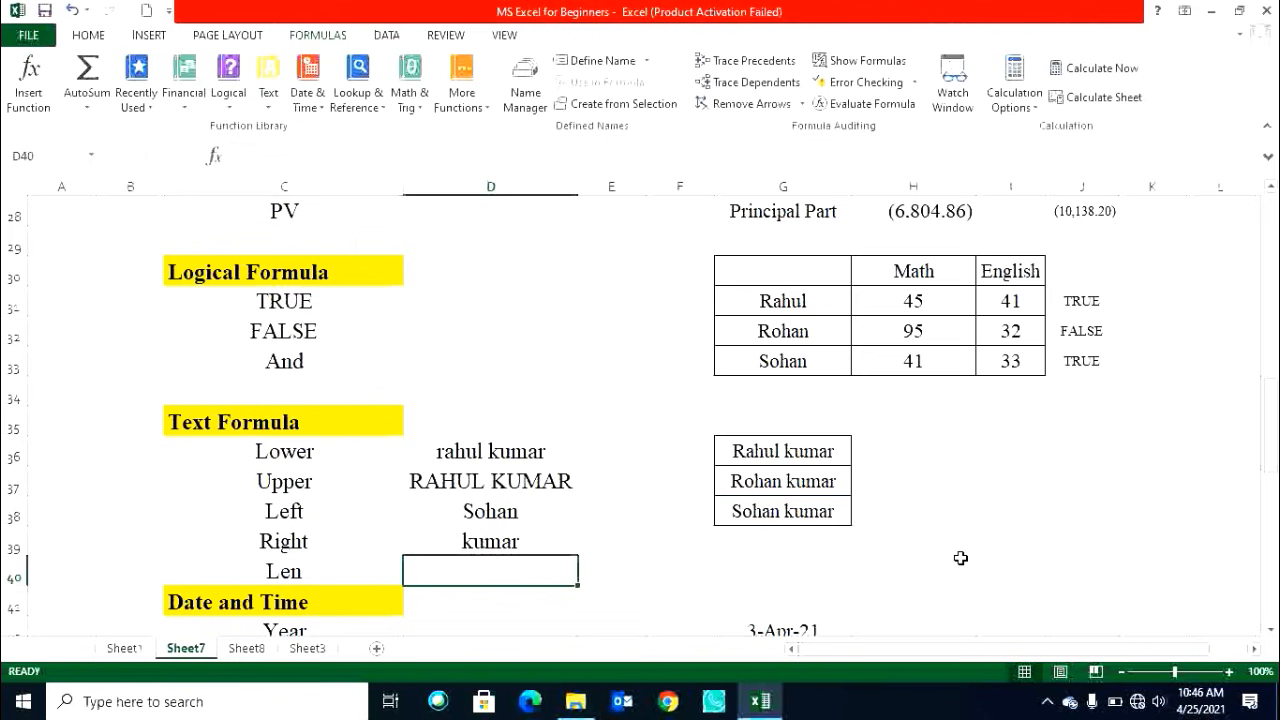
# Bold the 3-Apr-21 date in G42 in the Date and Time section.
pyautogui.scroll(-1, 954, 478)
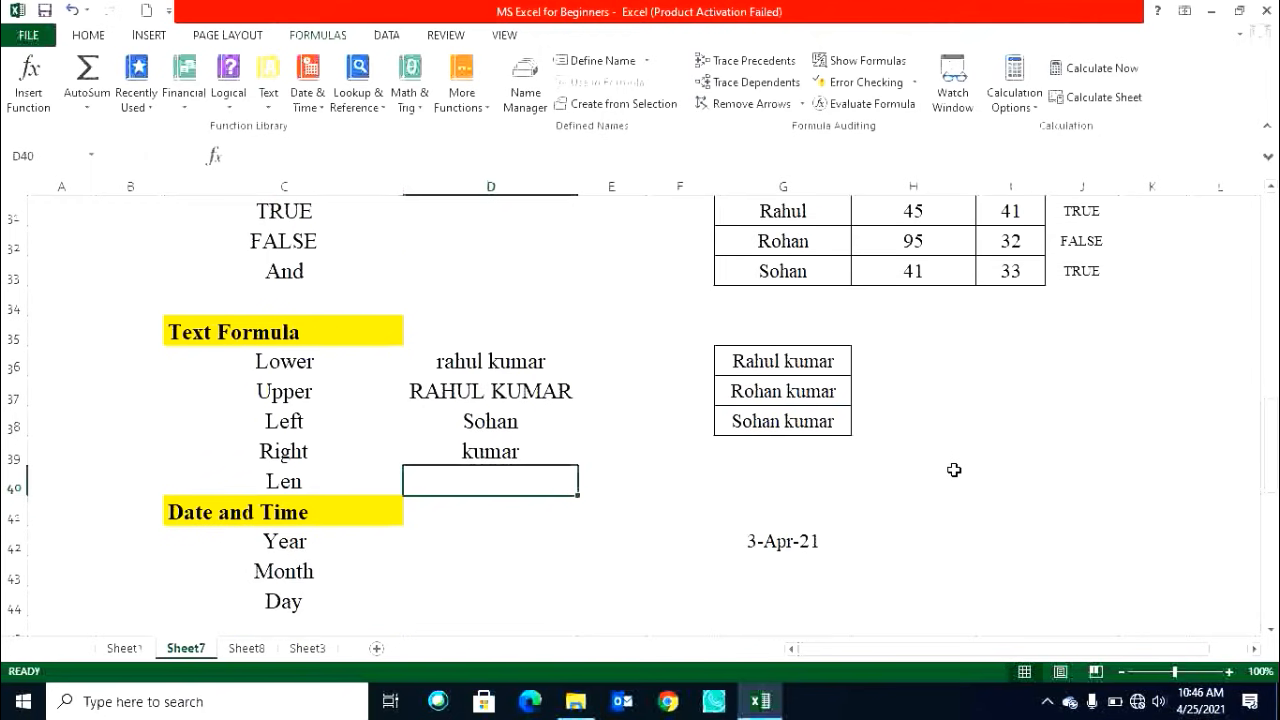
pyautogui.scroll(-1, 954, 470)
pyautogui.click(778, 472)
pyautogui.click(776, 457)
pyautogui.hotkey('ctrl', 'b')
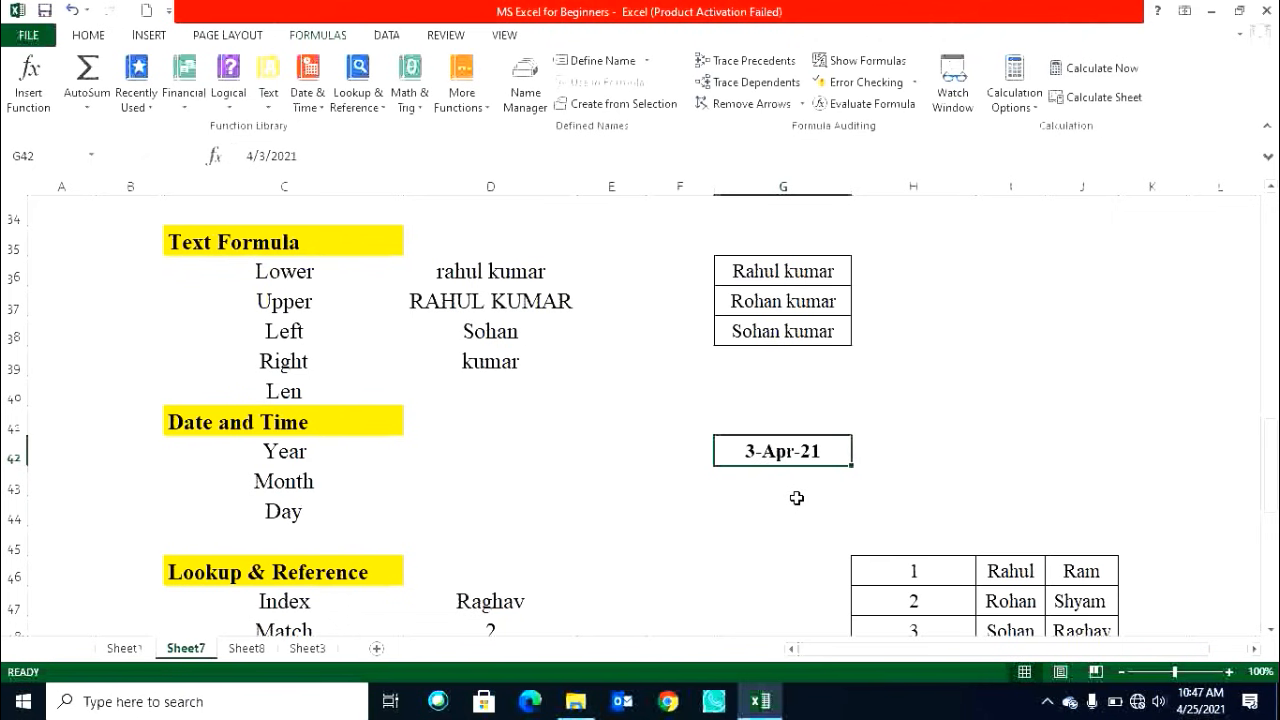
pyautogui.click(508, 459)
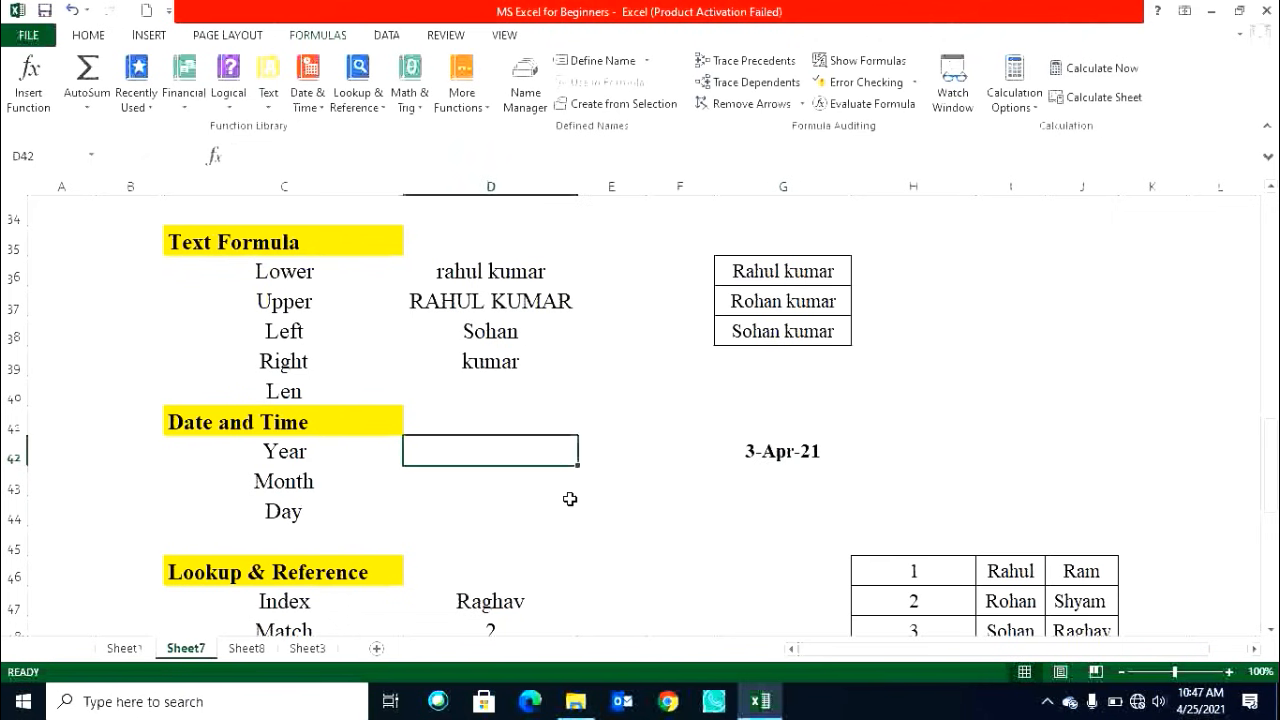
# Enter =YEAR(G42) in D42 beside Year to extract the year from the date.
pyautogui.write('=yesr')
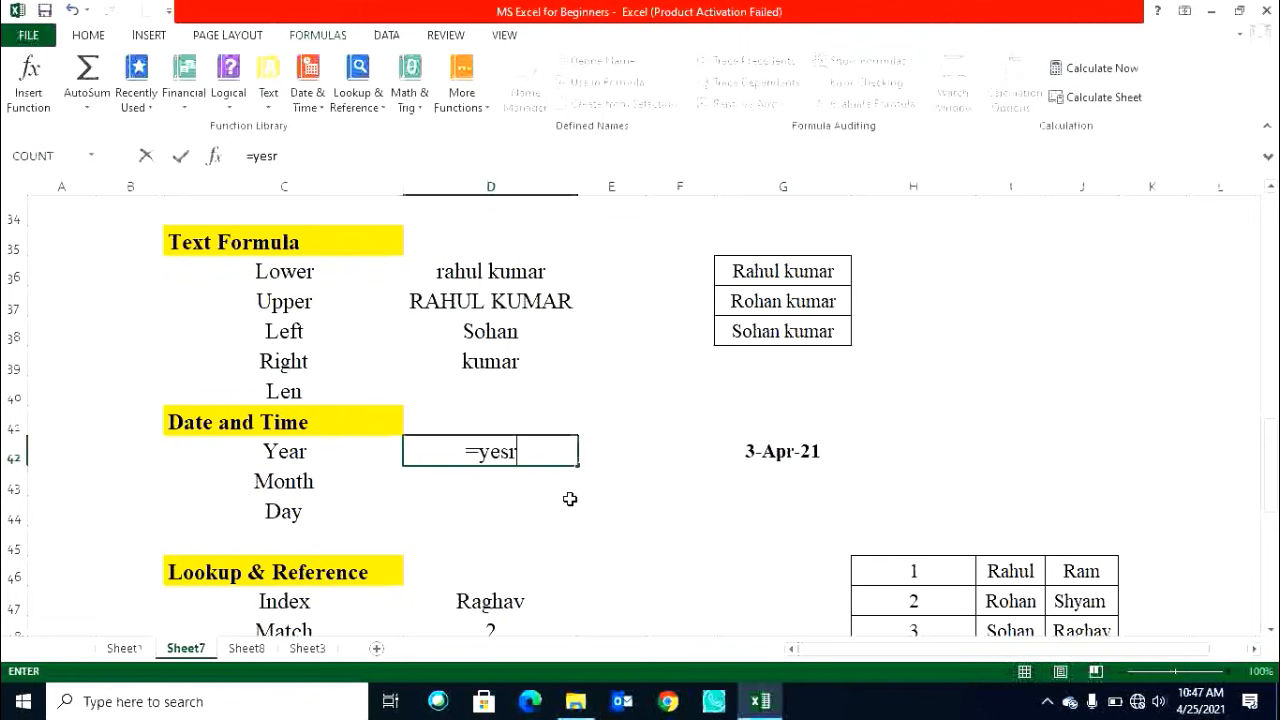
pyautogui.press('Tab')
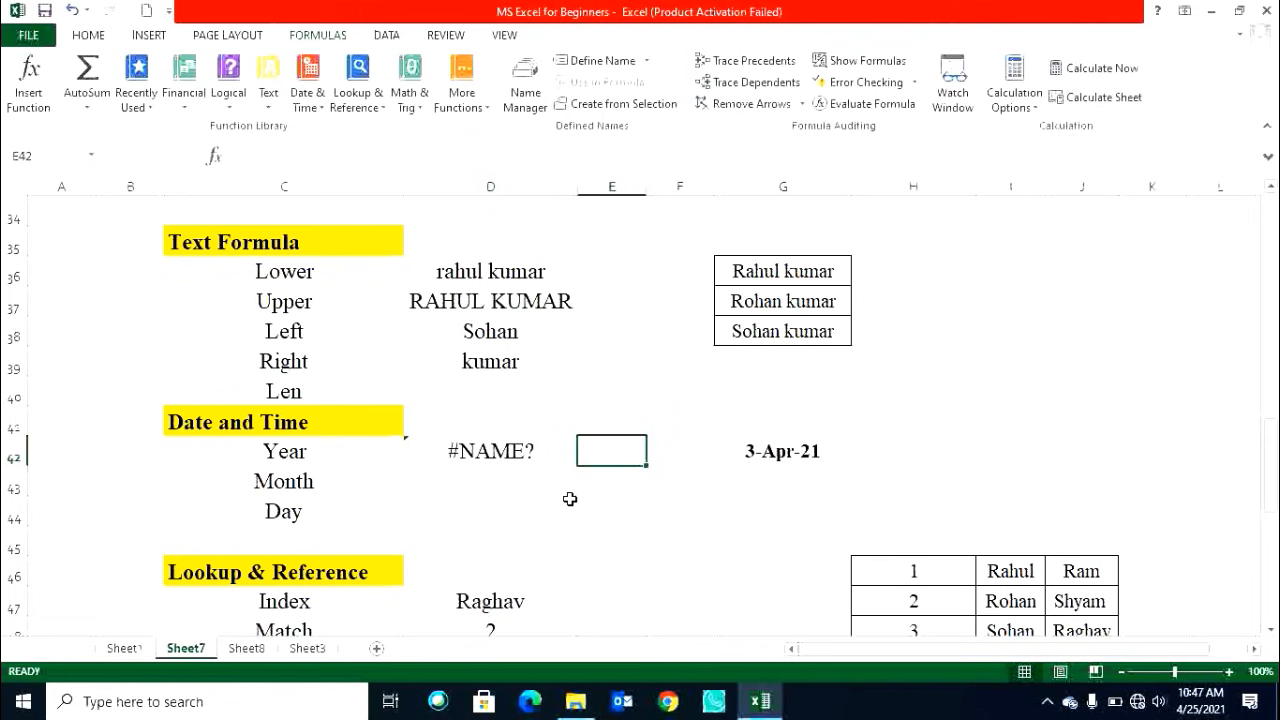
pyautogui.press('Left')
pyautogui.write('=year')
pyautogui.press('Tab')
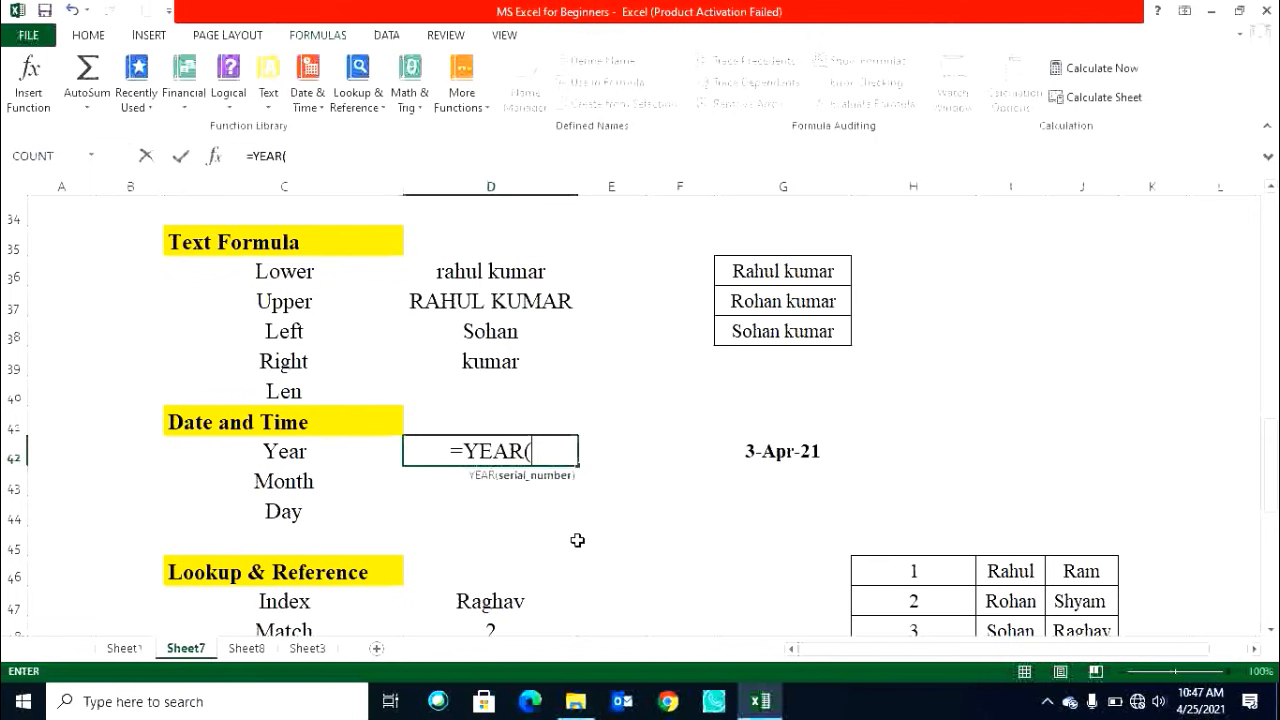
pyautogui.click(792, 452)
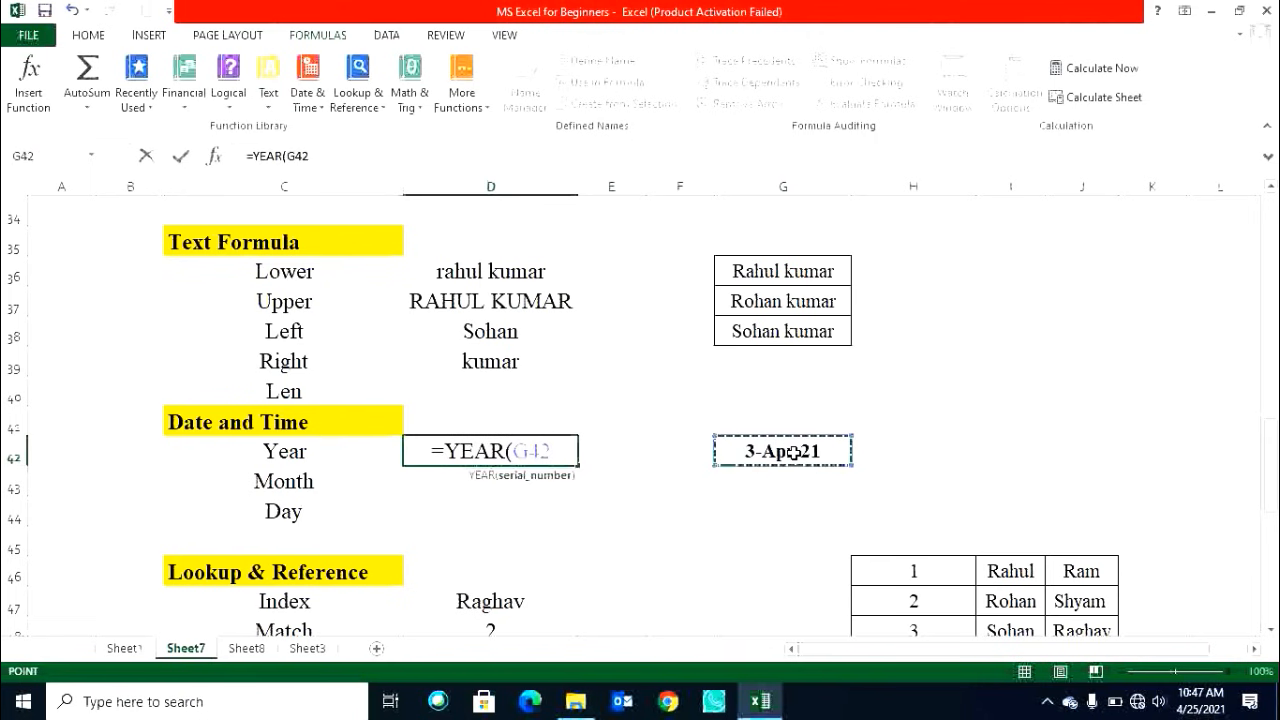
pyautogui.press('Return')
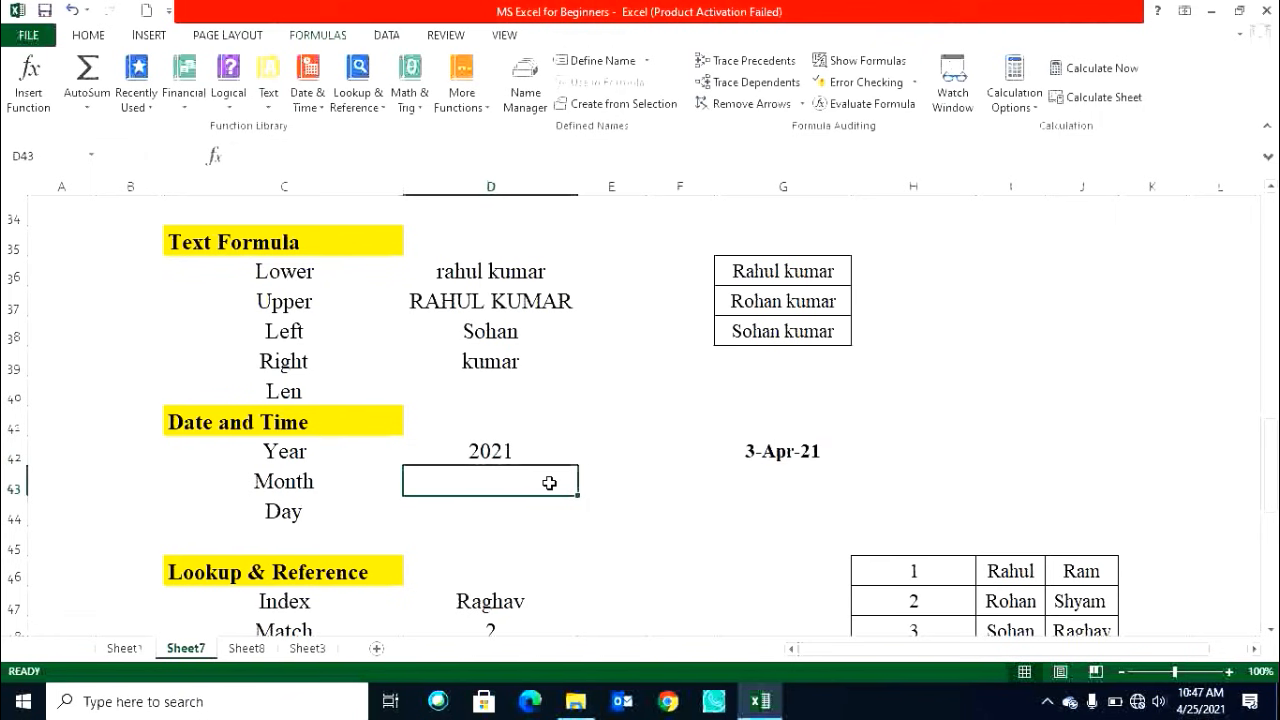
# Enter =MONTH(G42) in D43 beside Month to extract the month from the date.
pyautogui.write('=')
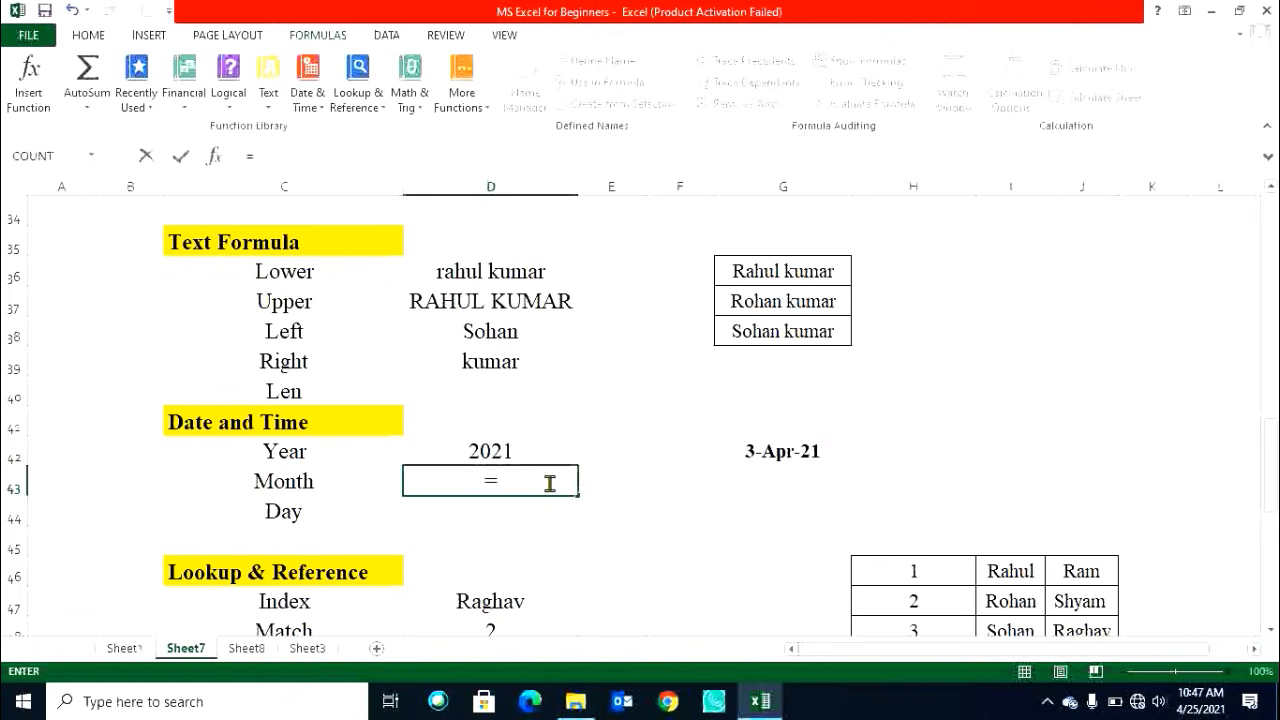
pyautogui.write('mon')
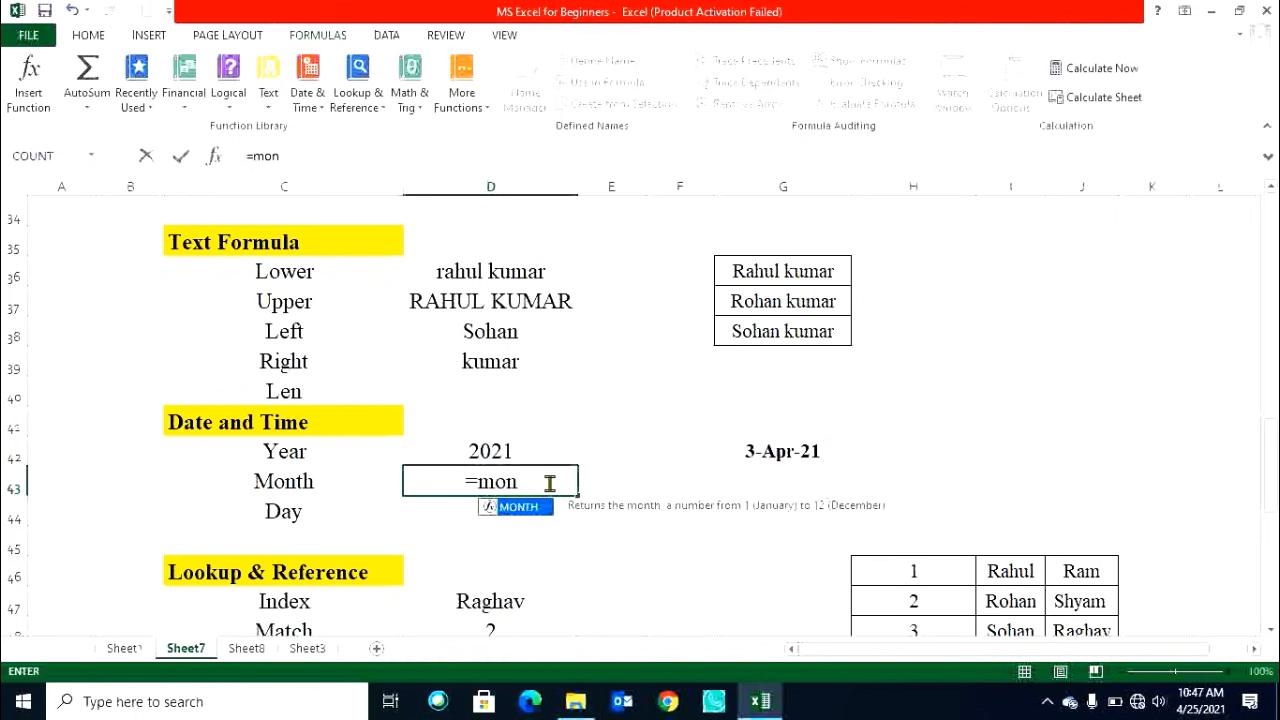
pyautogui.press('Tab')
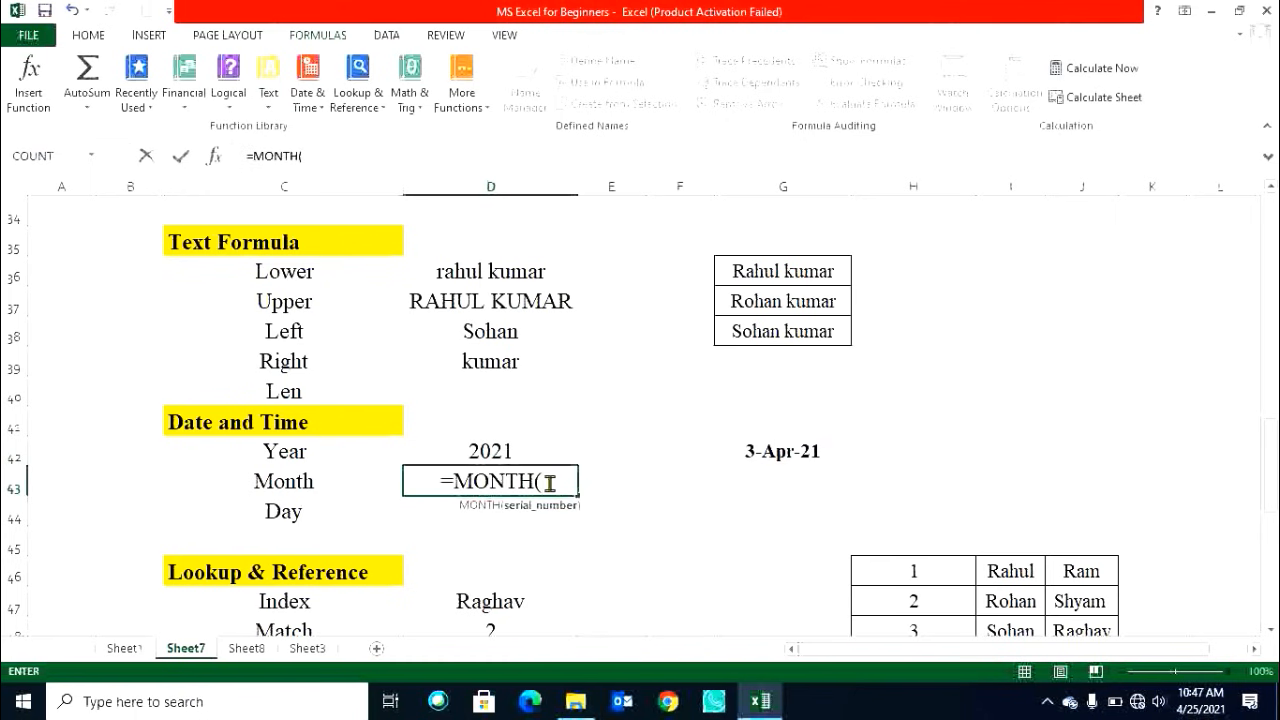
pyautogui.click(750, 451)
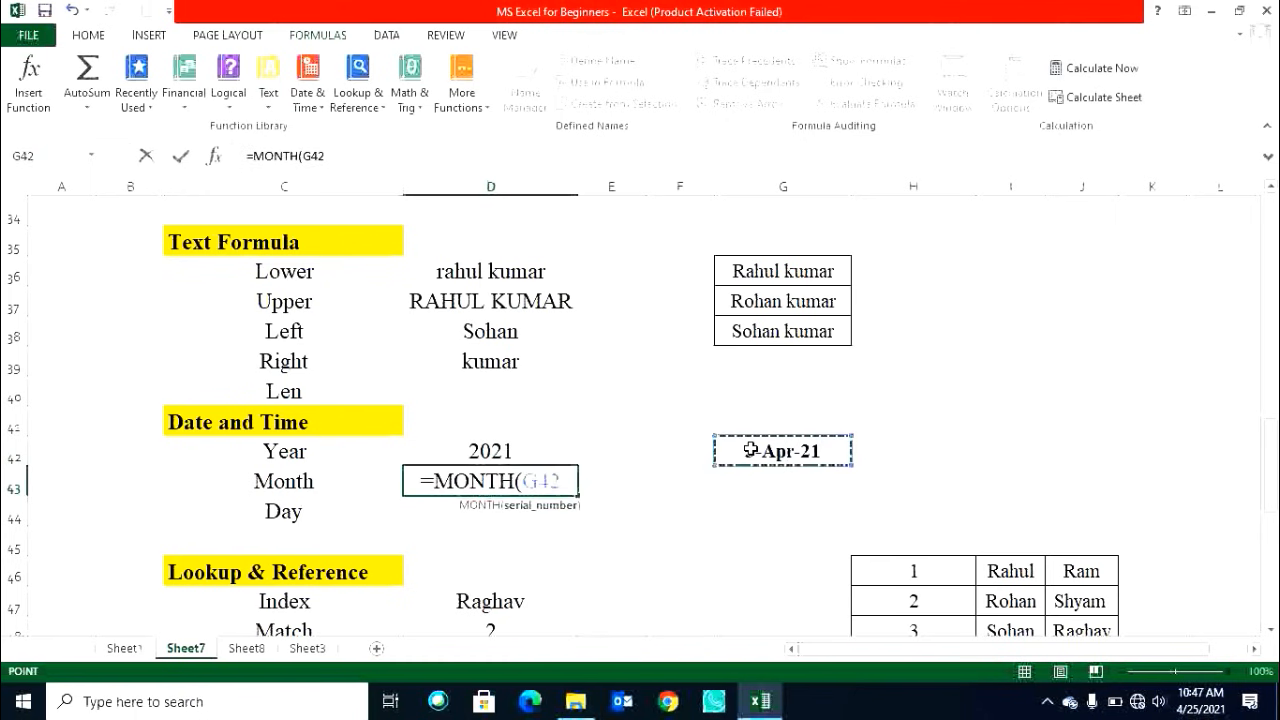
pyautogui.press('Return')
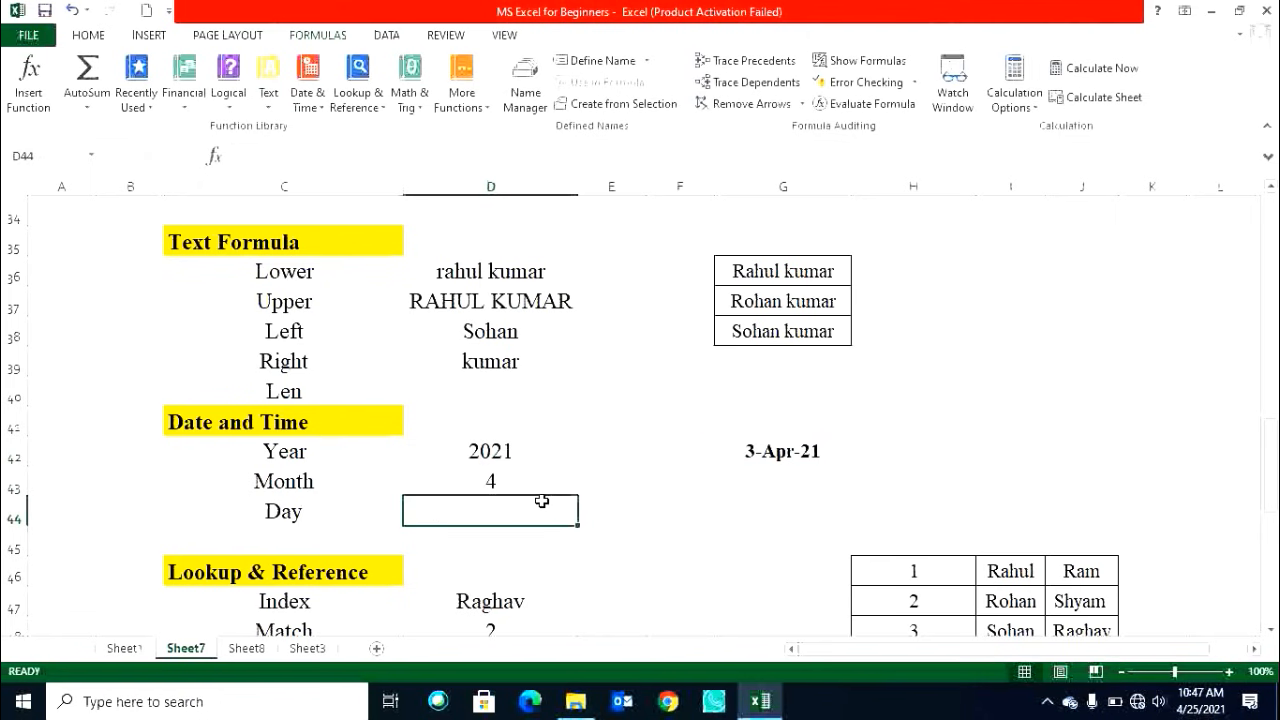
# Enter =DAY(G42) in D44 beside Day to extract the day from the date.
pyautogui.write('=day')
pyautogui.press('Tab')
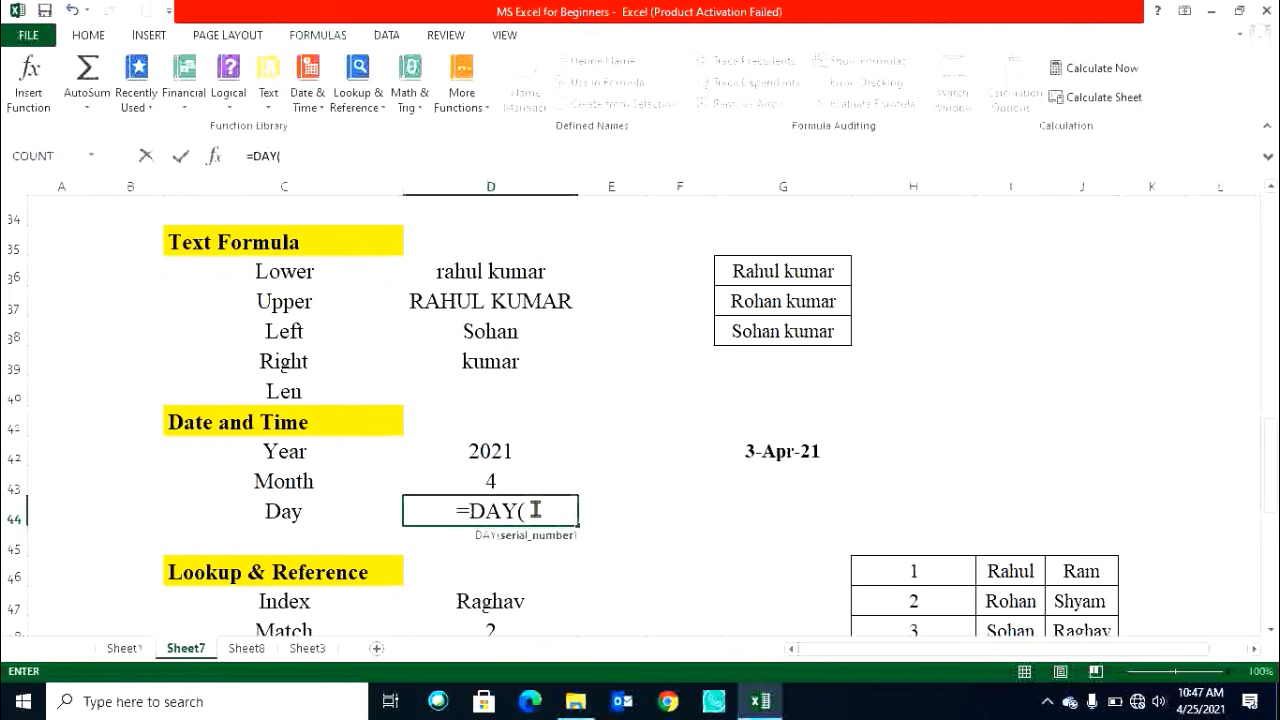
pyautogui.click(809, 451)
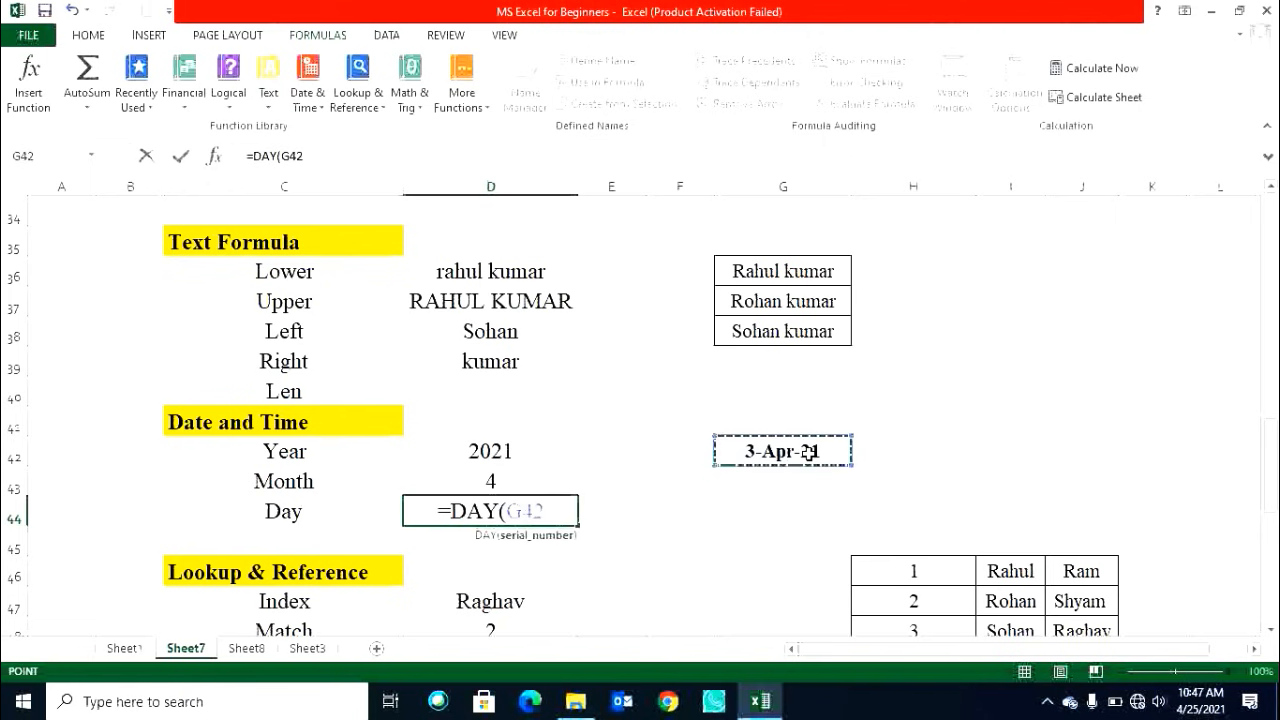
pyautogui.press('Return')
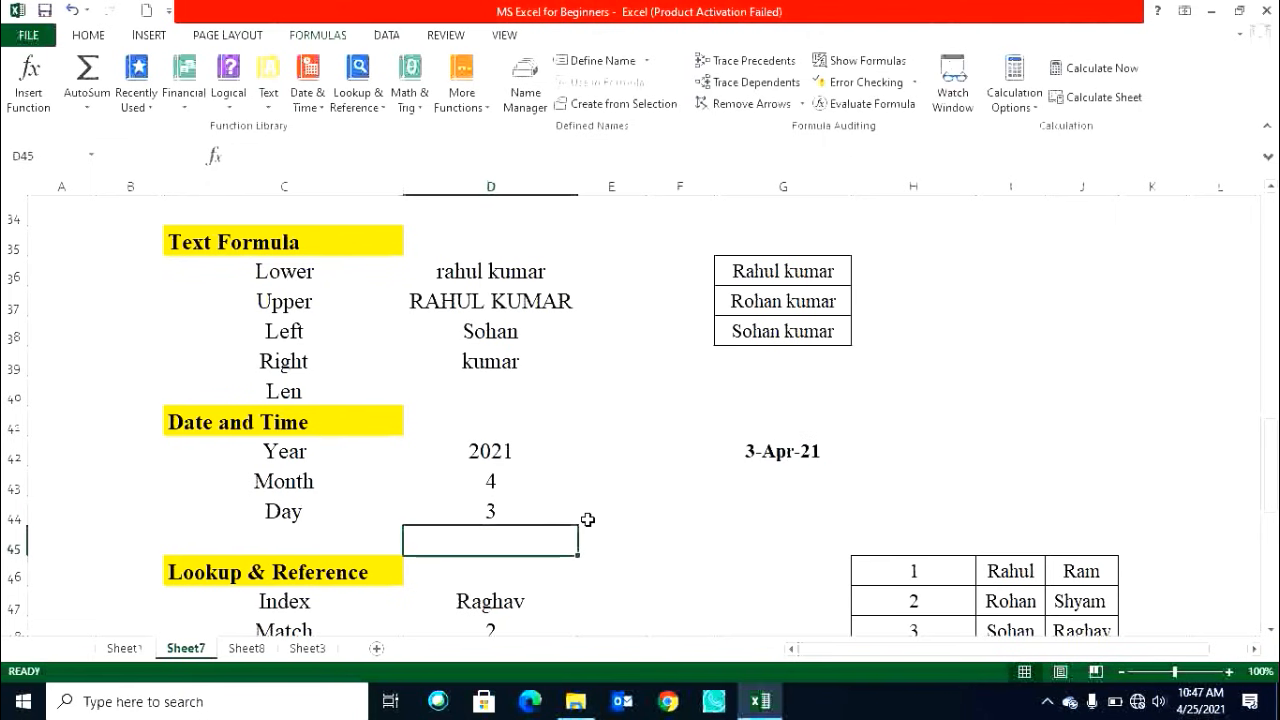
# Review the Year, Month and Day formulas and the existing Index and Match entries in the Lookup & Reference section.
pyautogui.click(513, 510)
pyautogui.click(513, 480)
pyautogui.click(510, 451)
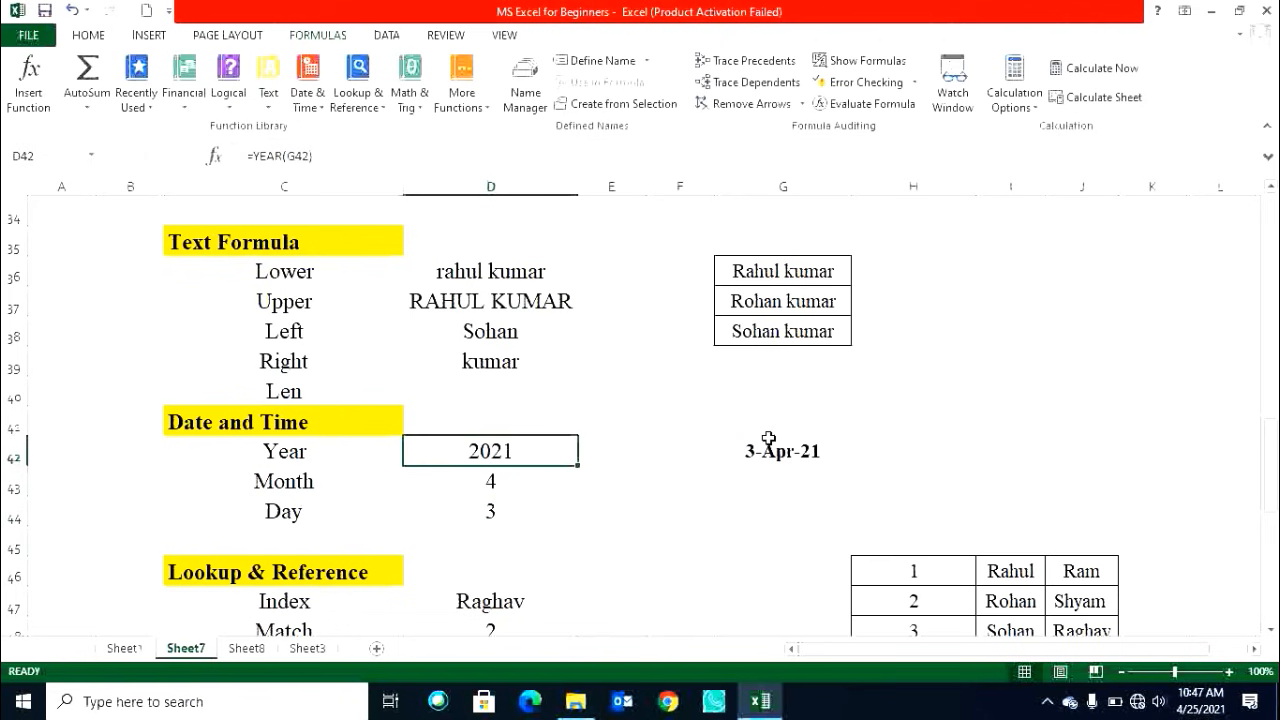
pyautogui.scroll(-2, 765, 504)
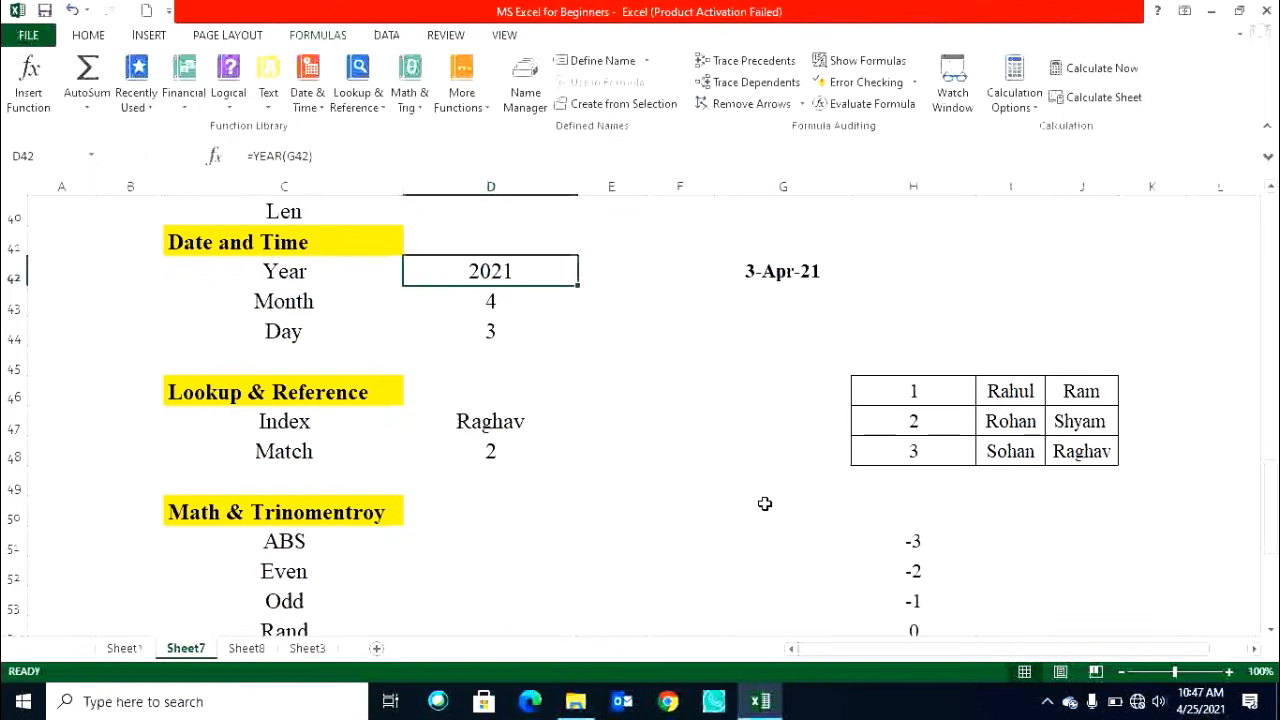
pyautogui.click(530, 433)
pyautogui.click(525, 449)
pyautogui.click(550, 432)
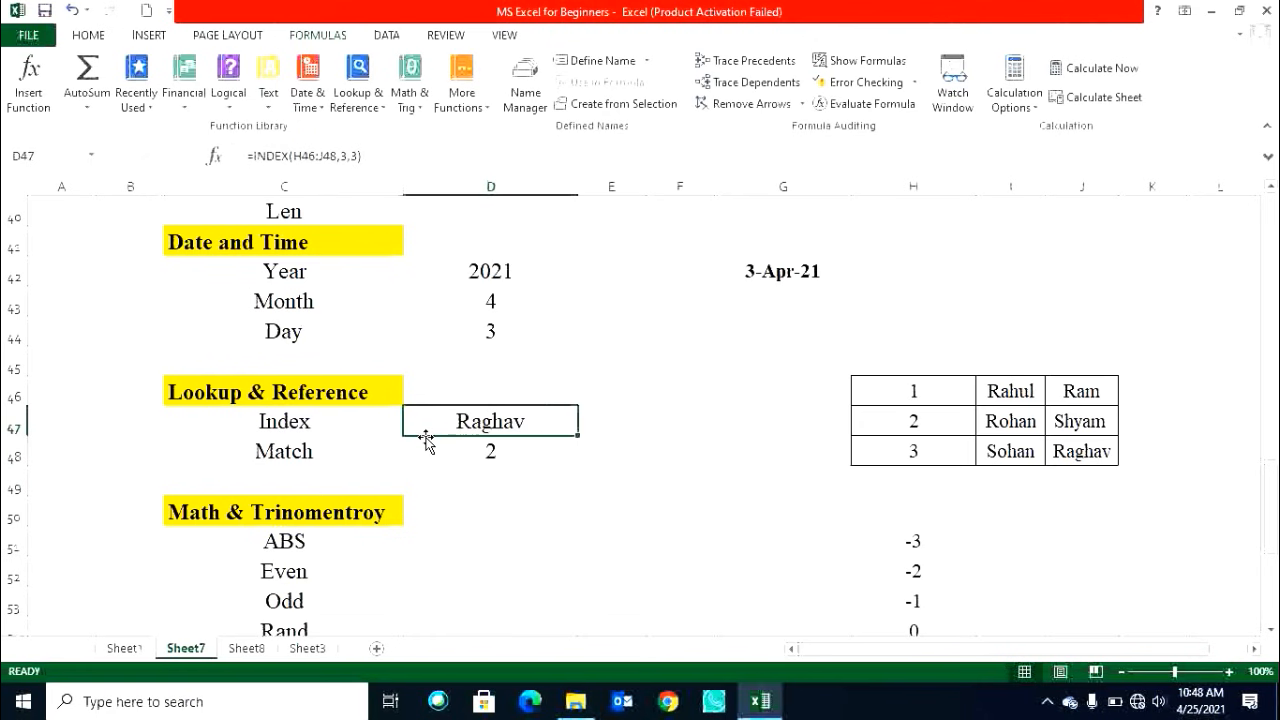
pyautogui.click(344, 430)
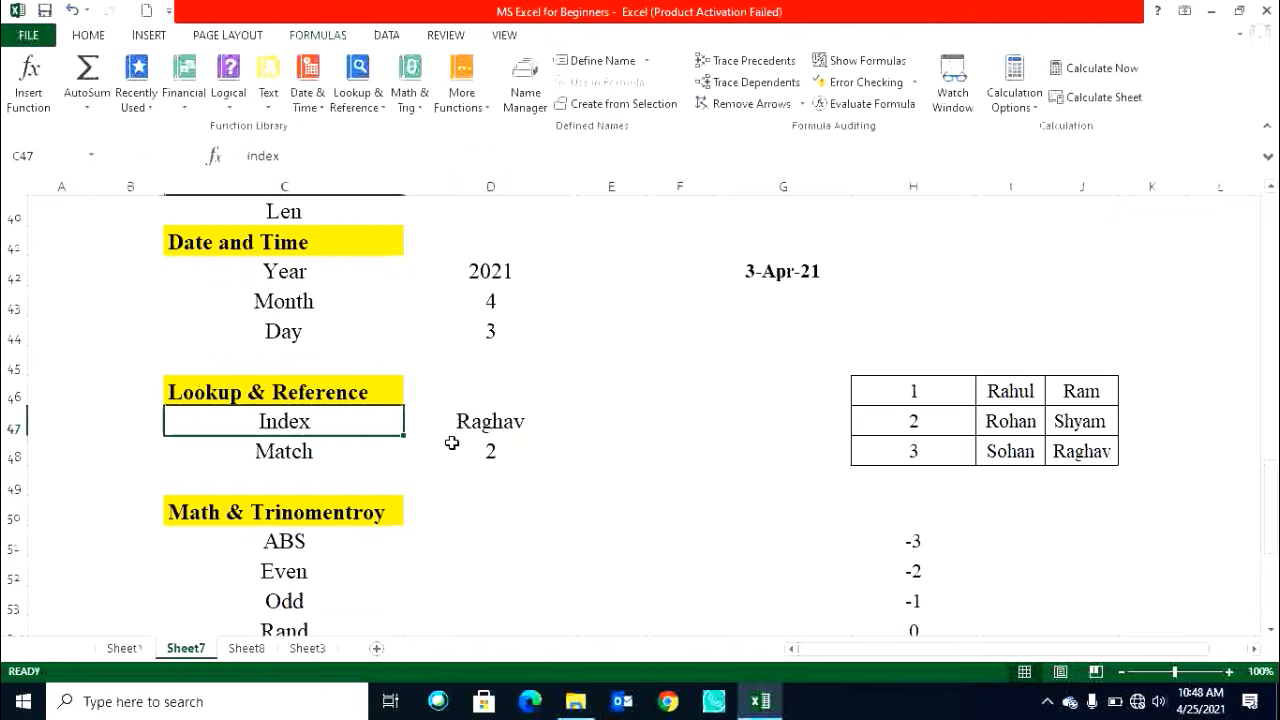
pyautogui.click(513, 426)
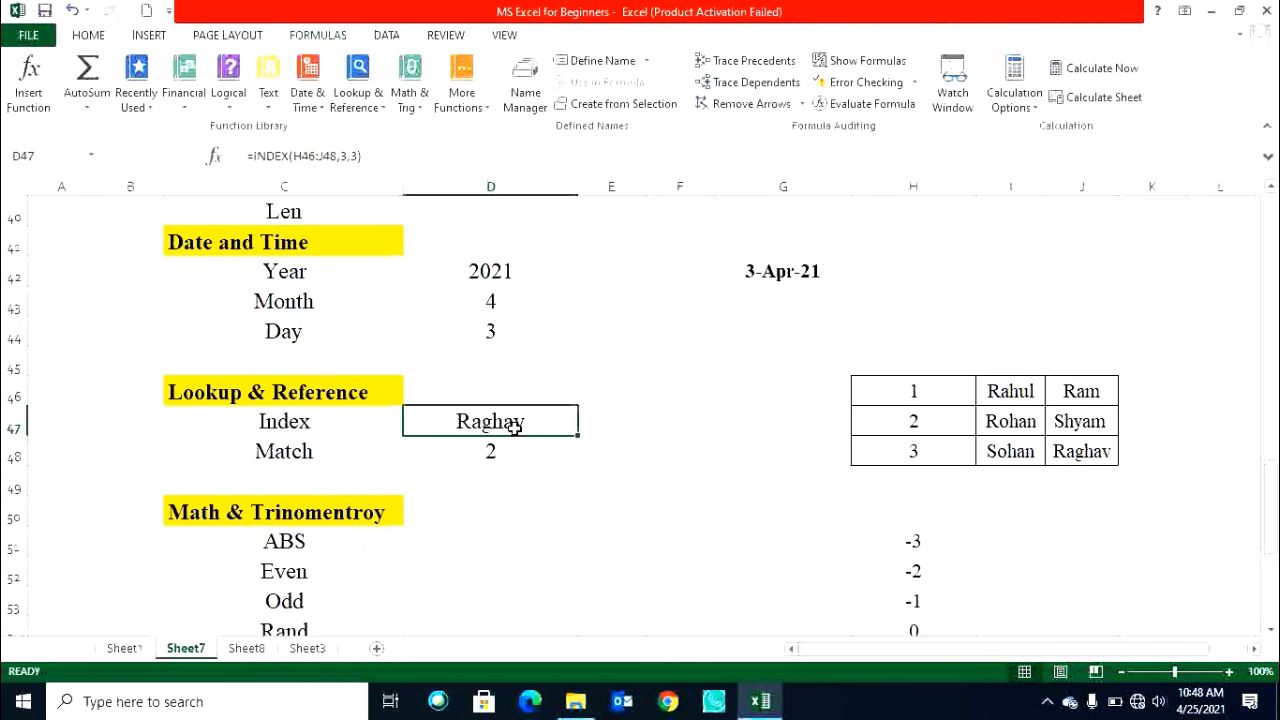
# Enter =INDEX(H46:J48,1,1) in E47 using the name table as the array.
pyautogui.press('Right')
pyautogui.press('Left')
pyautogui.press('Right')
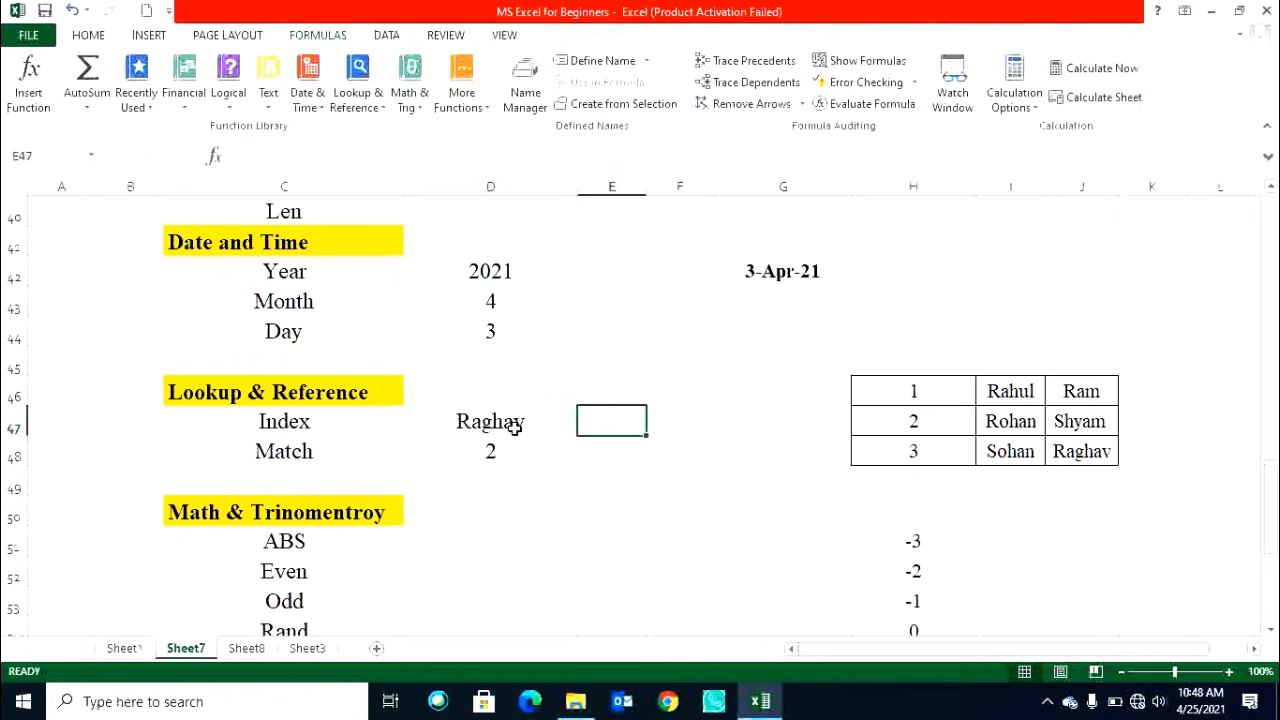
pyautogui.write('=in')
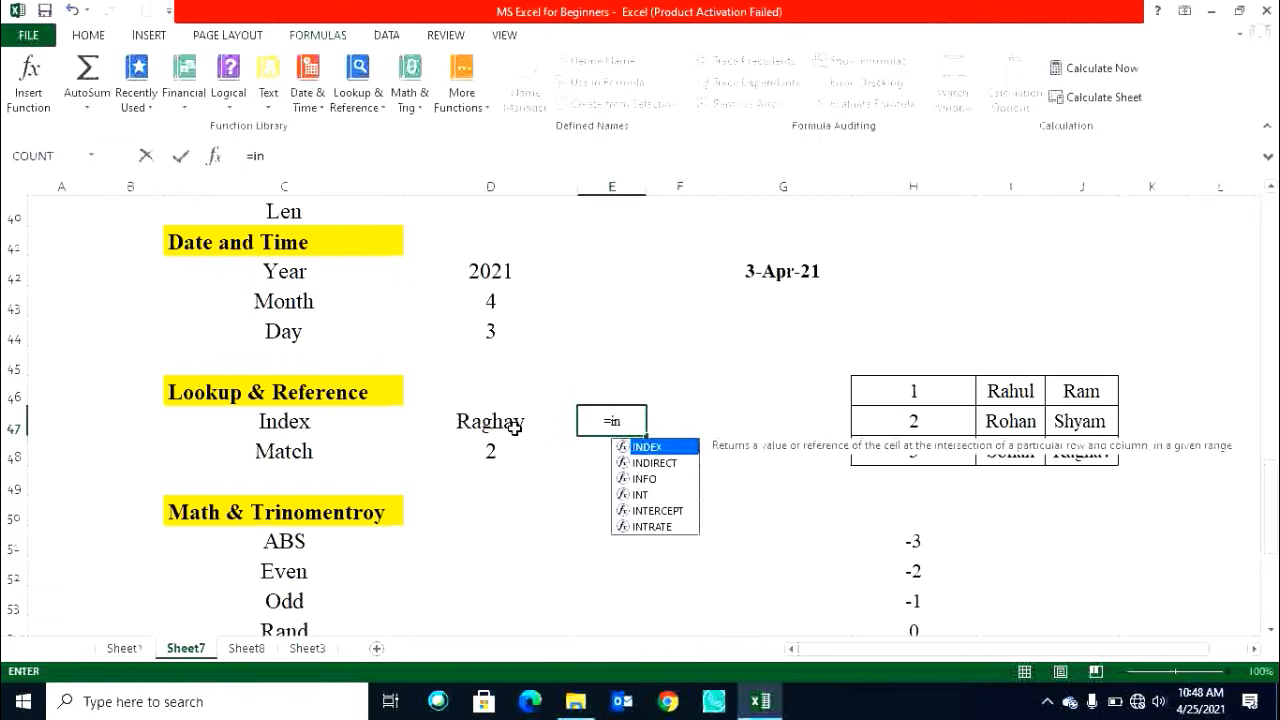
pyautogui.write('dex')
pyautogui.press('Tab')
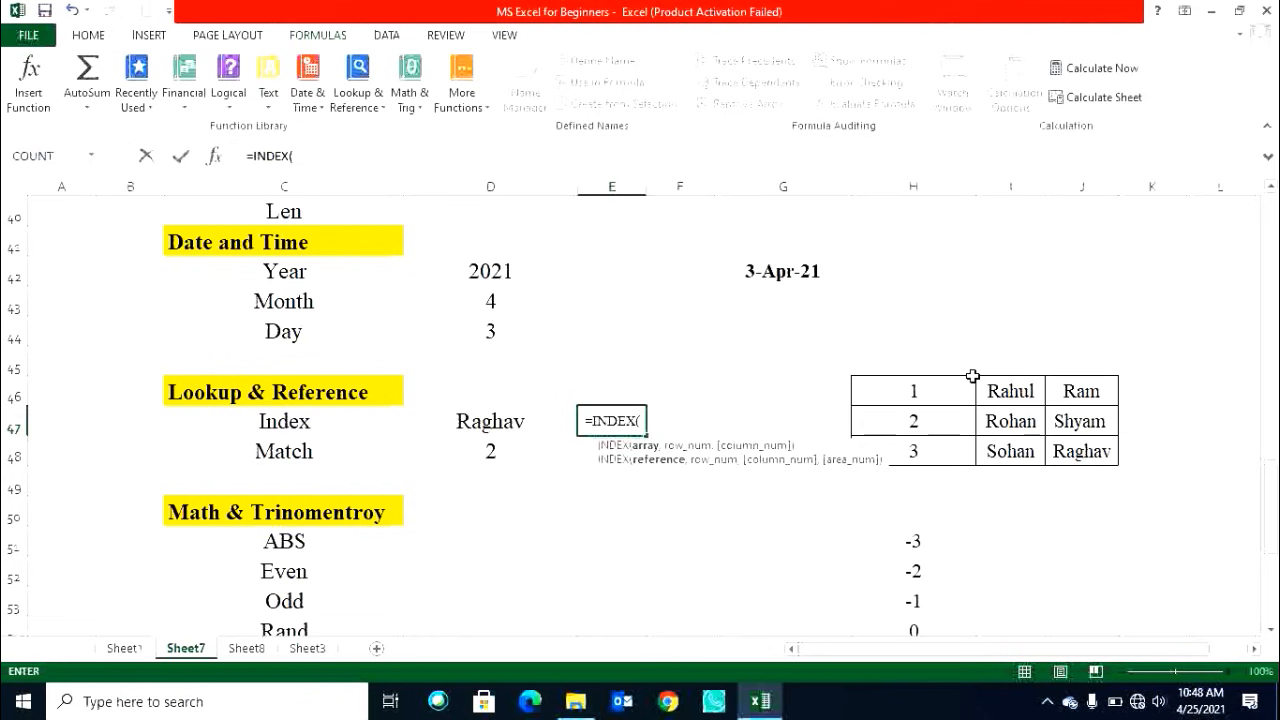
pyautogui.moveTo(940, 392); pyautogui.dragTo(1062, 458)
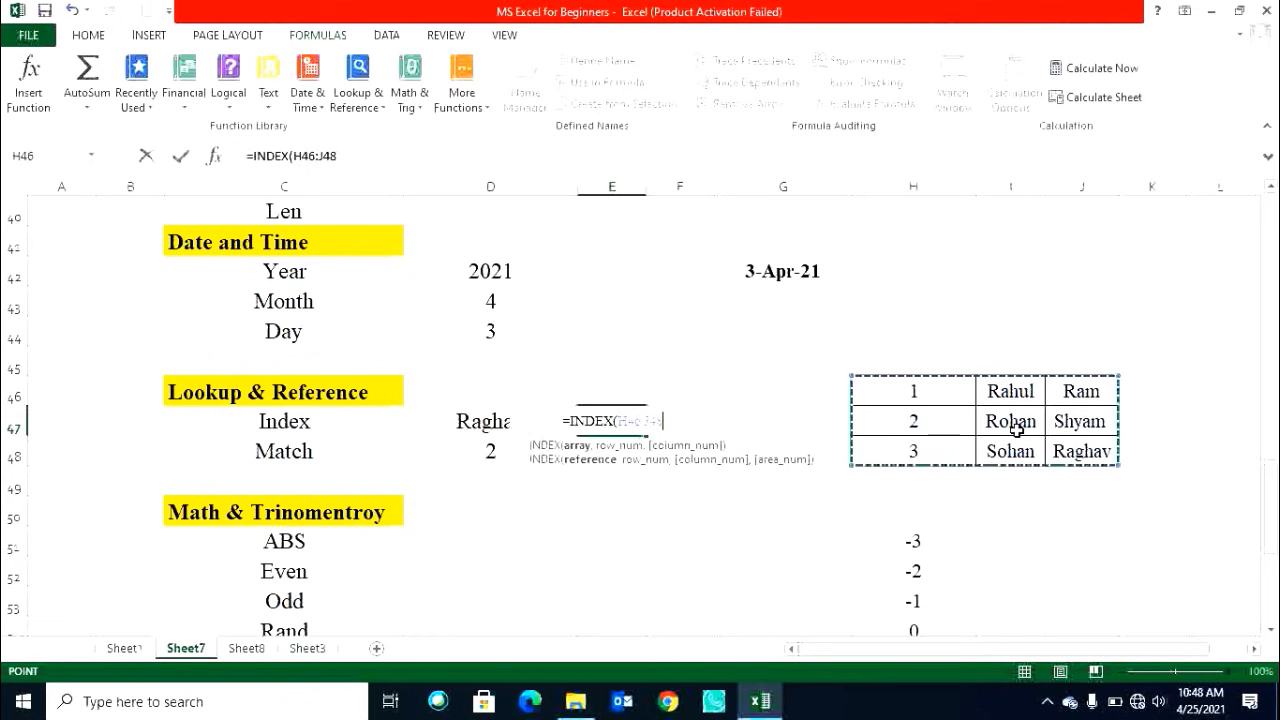
pyautogui.write(',')
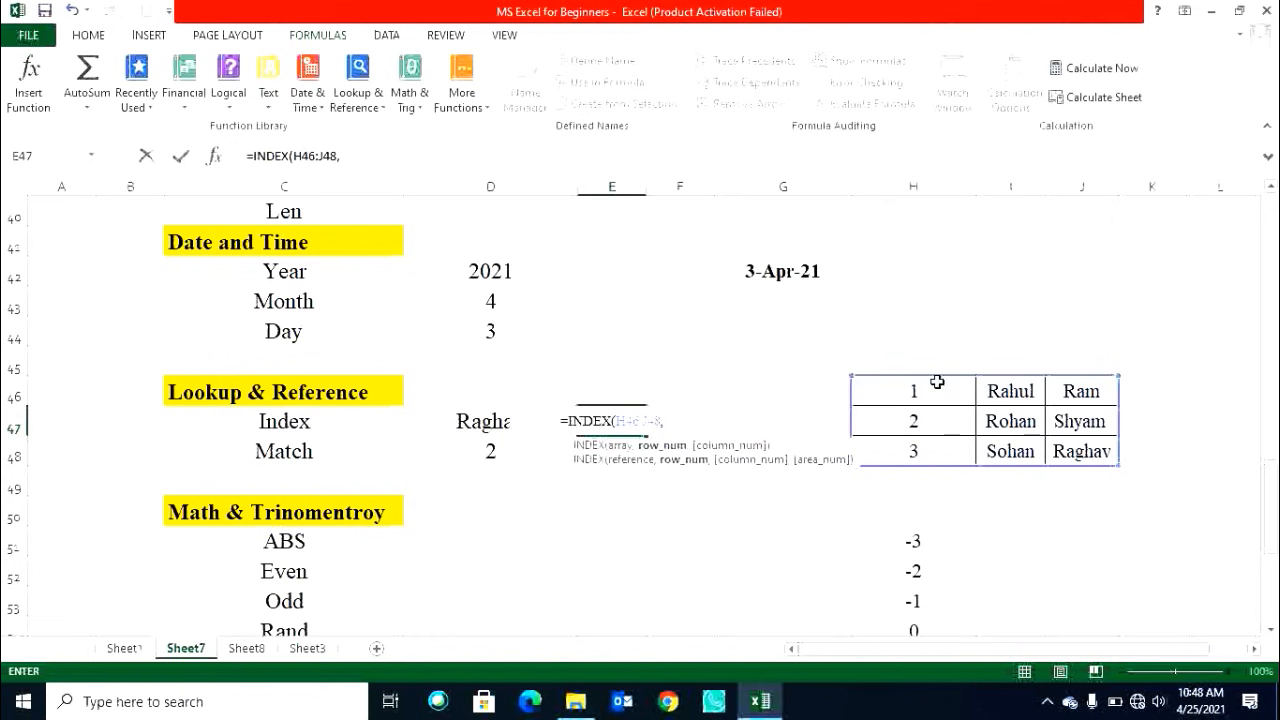
pyautogui.write(',')
pyautogui.press('BackSpace')
pyautogui.write('1,1')
pyautogui.press('Return')
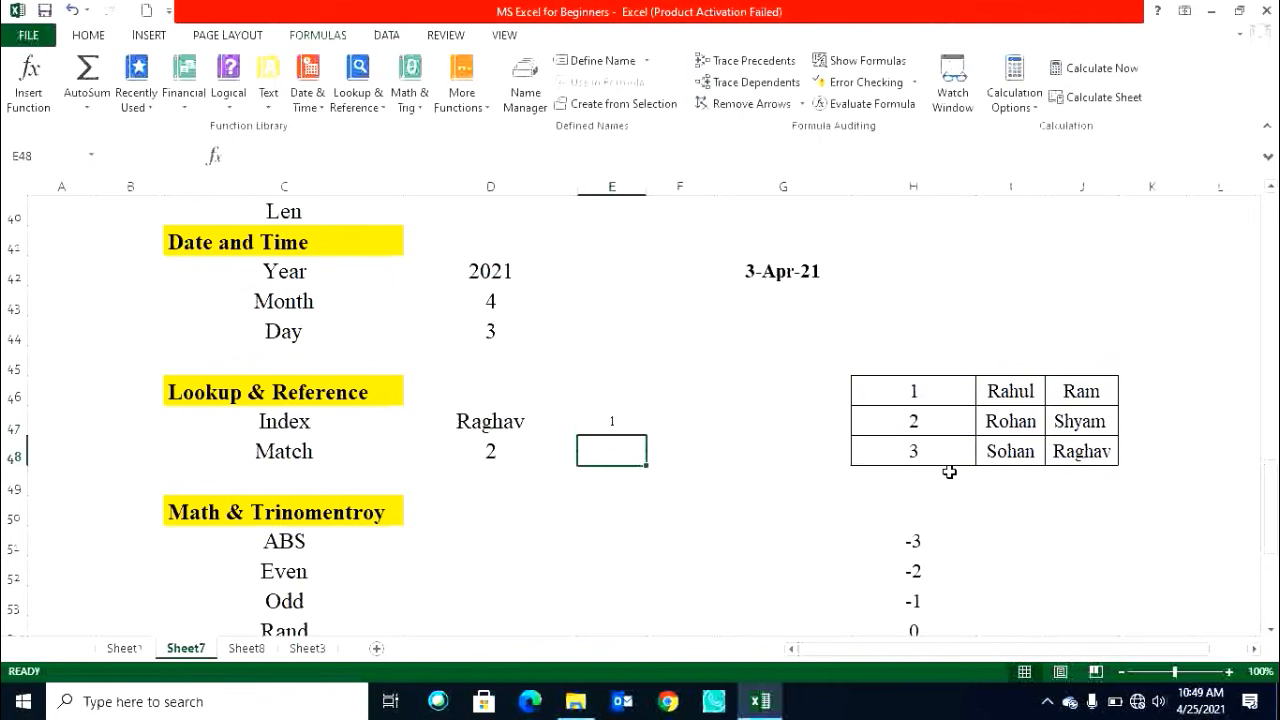
# Set the column number of the INDEX formula in E47 to 3.
pyautogui.click(611, 424)
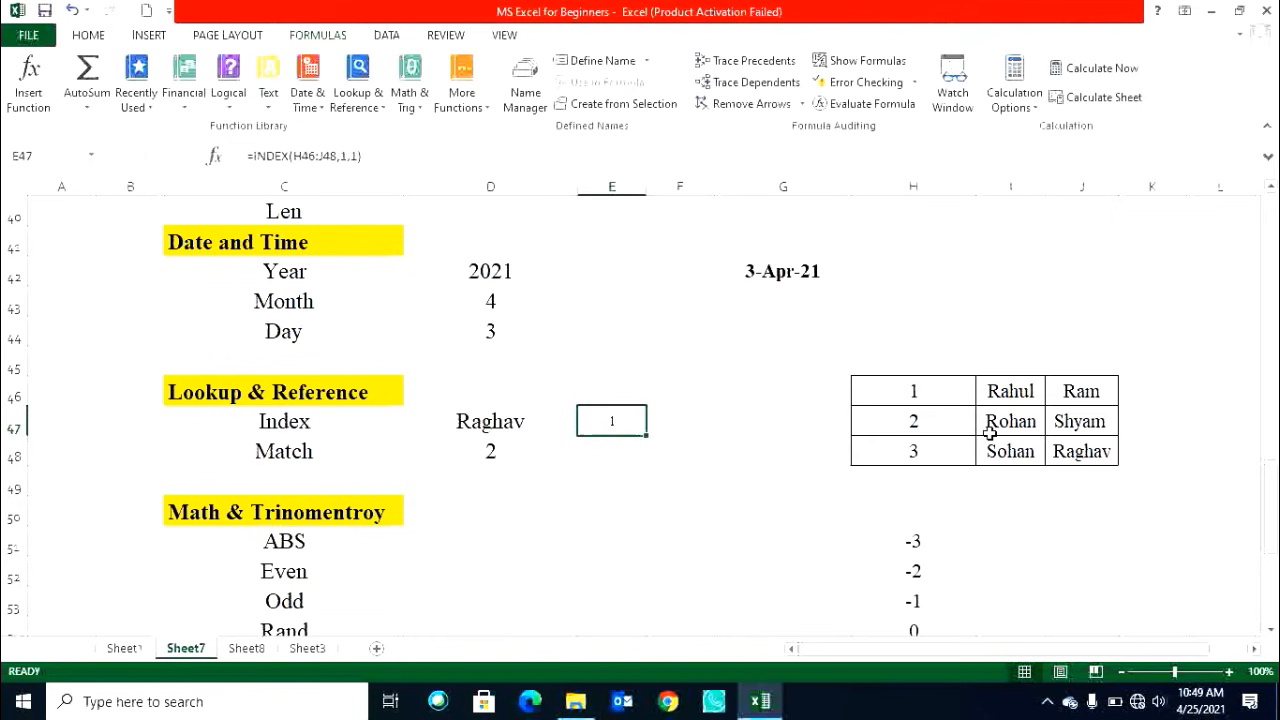
pyautogui.click(920, 390)
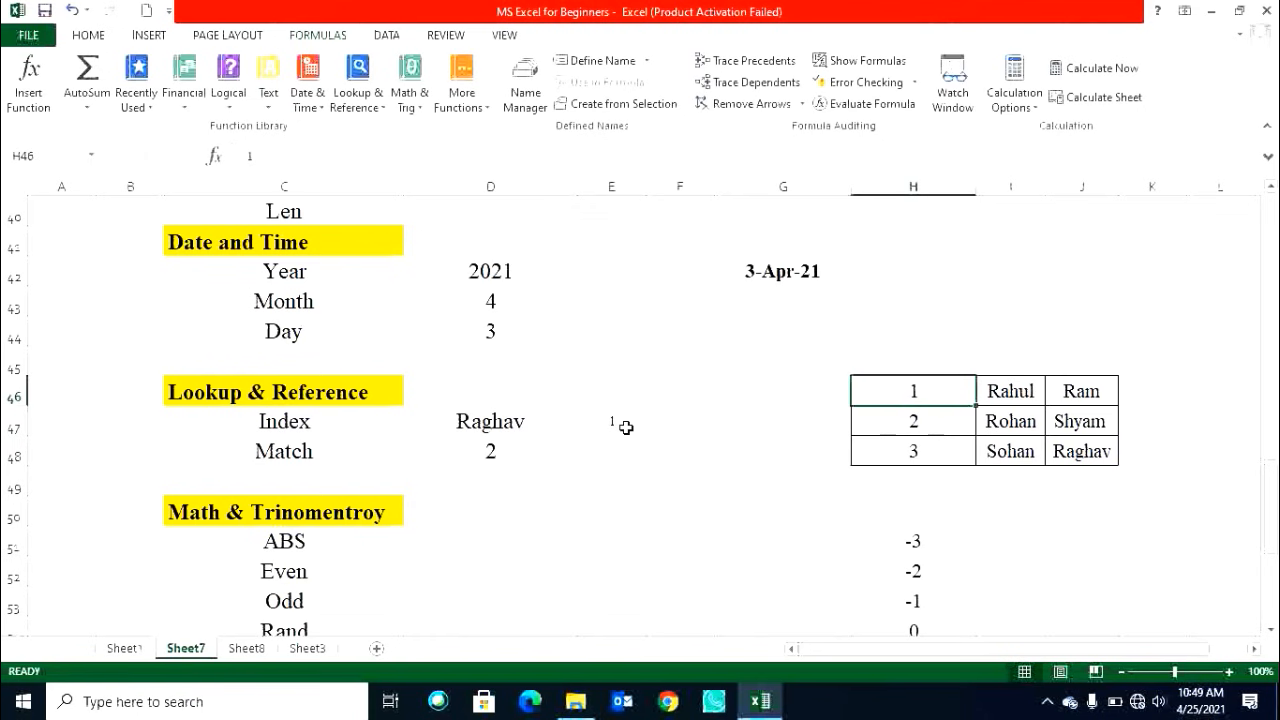
pyautogui.click(625, 427)
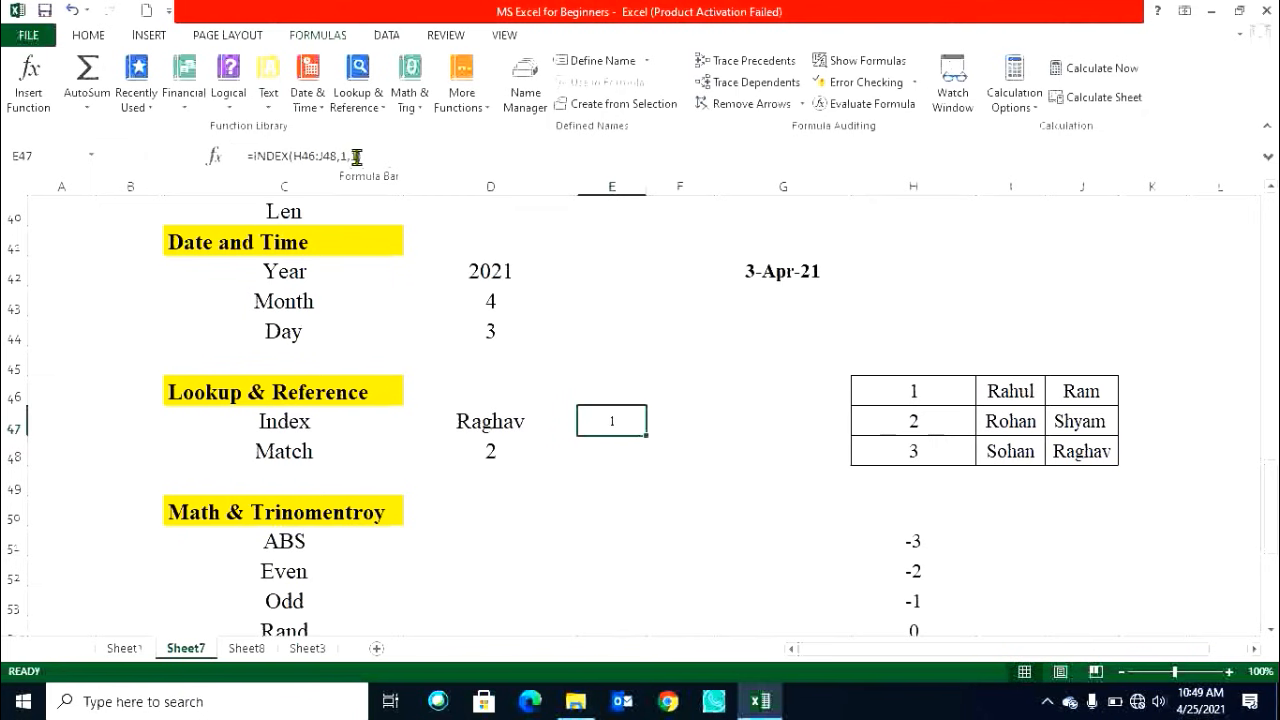
pyautogui.click(356, 157)
pyautogui.press('BackSpace')
pyautogui.write('3')
pyautogui.press('Return')
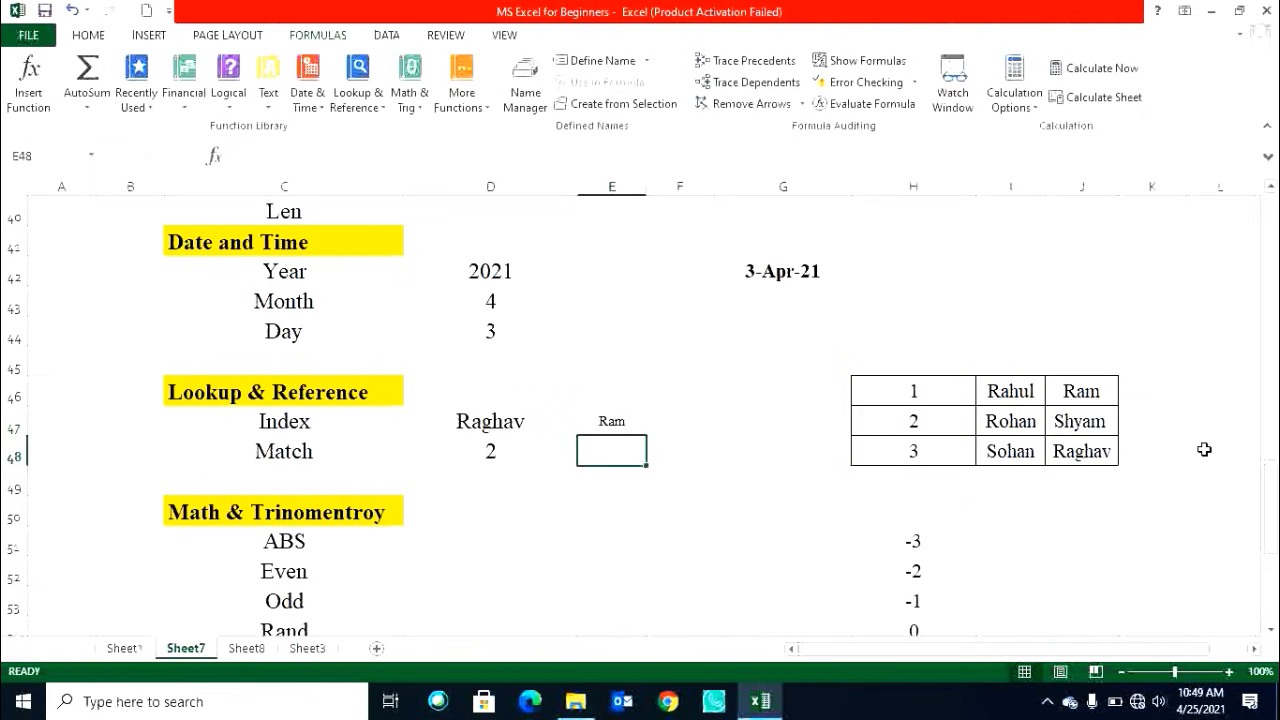
# Set the row number of the INDEX formula in E47 to 3, making it =INDEX(H46:J48,3,3).
pyautogui.click(1087, 388)
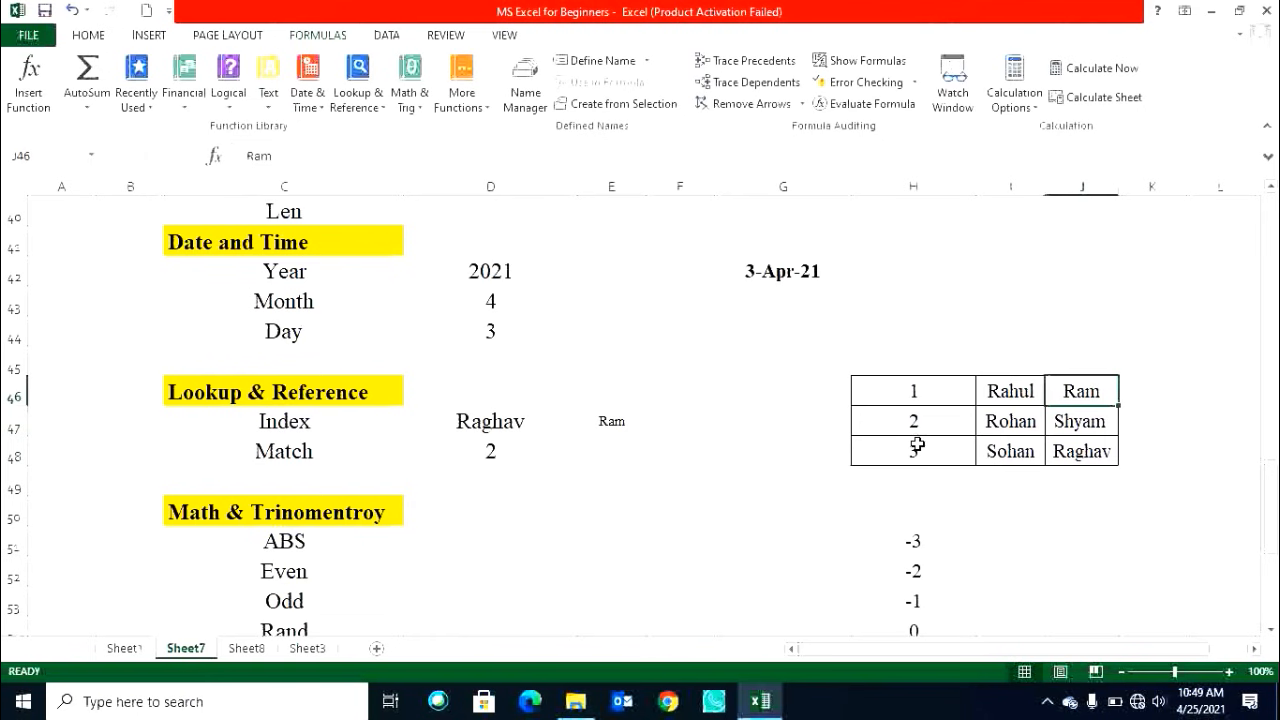
pyautogui.click(894, 390)
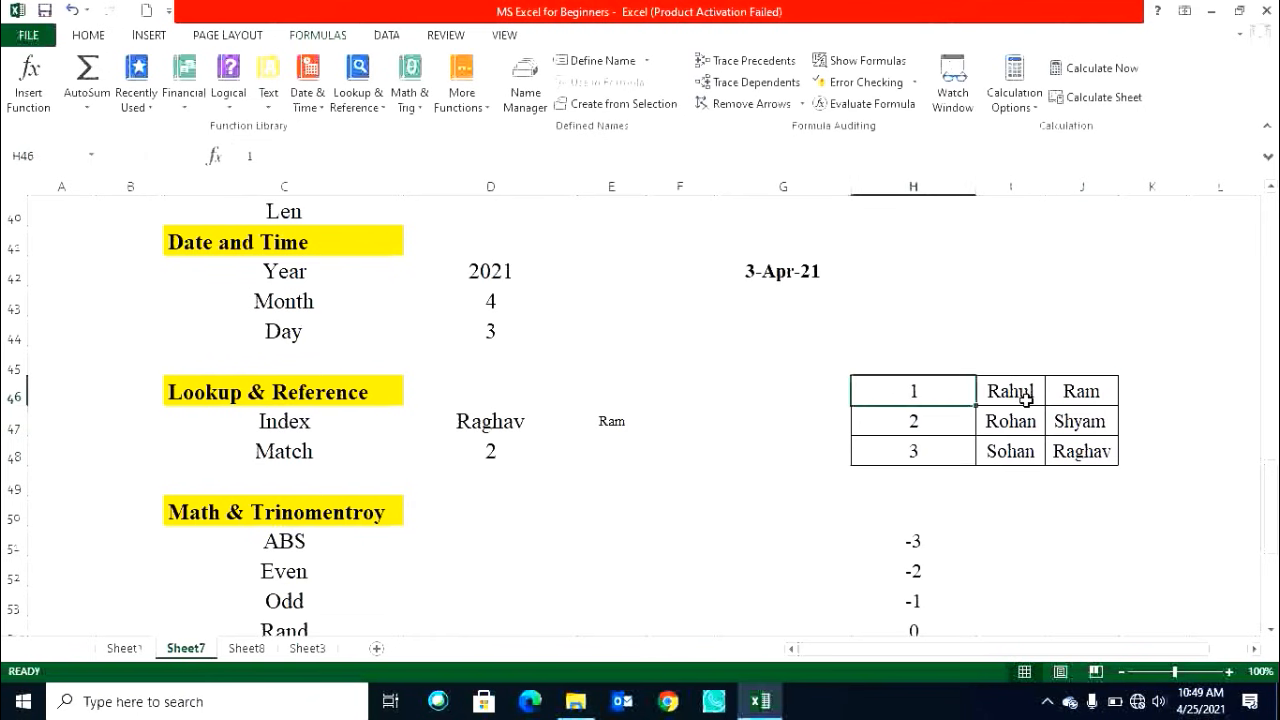
pyautogui.click(1098, 389)
pyautogui.moveTo(968, 389); pyautogui.dragTo(1072, 393)
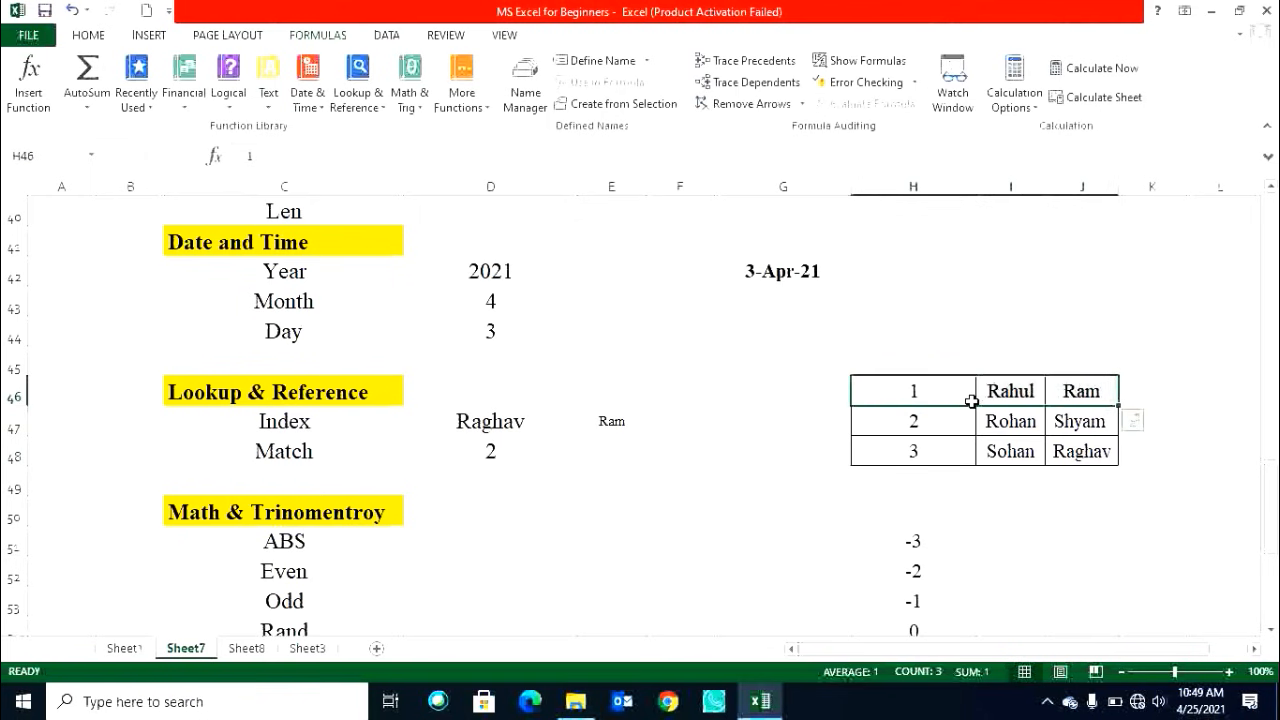
pyautogui.click(610, 423)
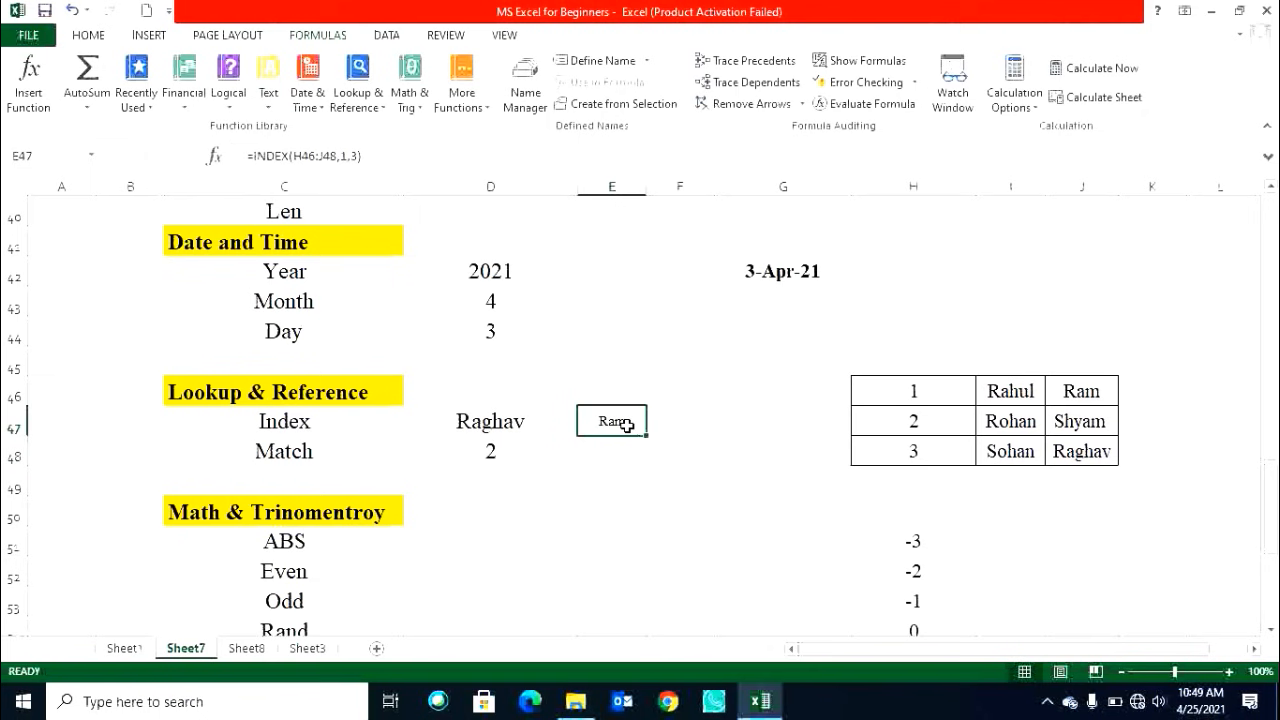
pyautogui.click(342, 155)
pyautogui.press('BackSpace')
pyautogui.write('1,')
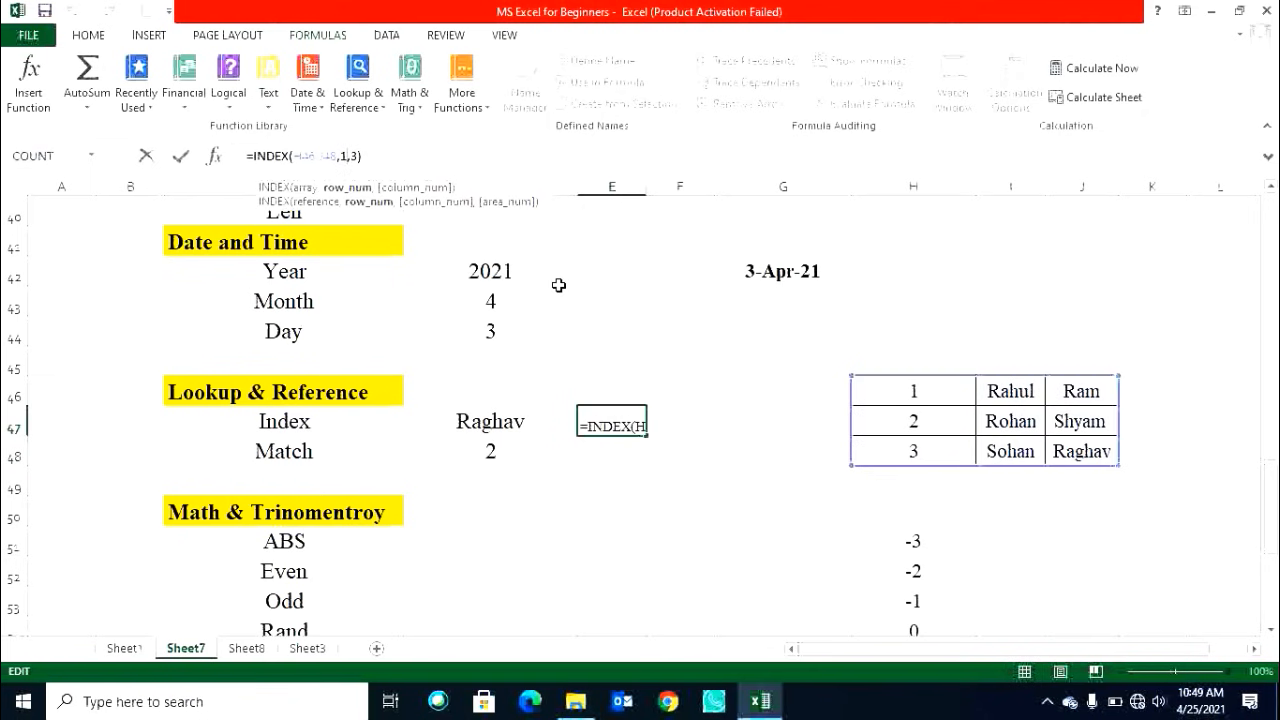
pyautogui.press('BackSpace')
pyautogui.write('3')
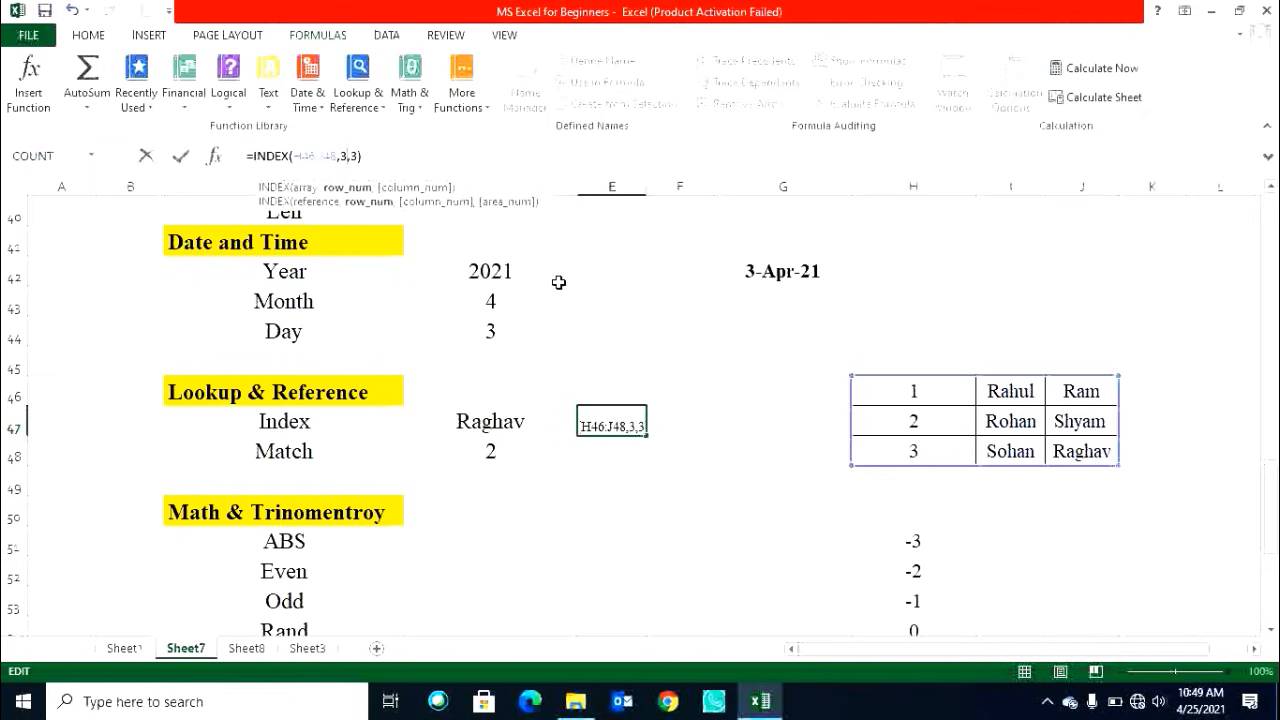
pyautogui.press('Return')
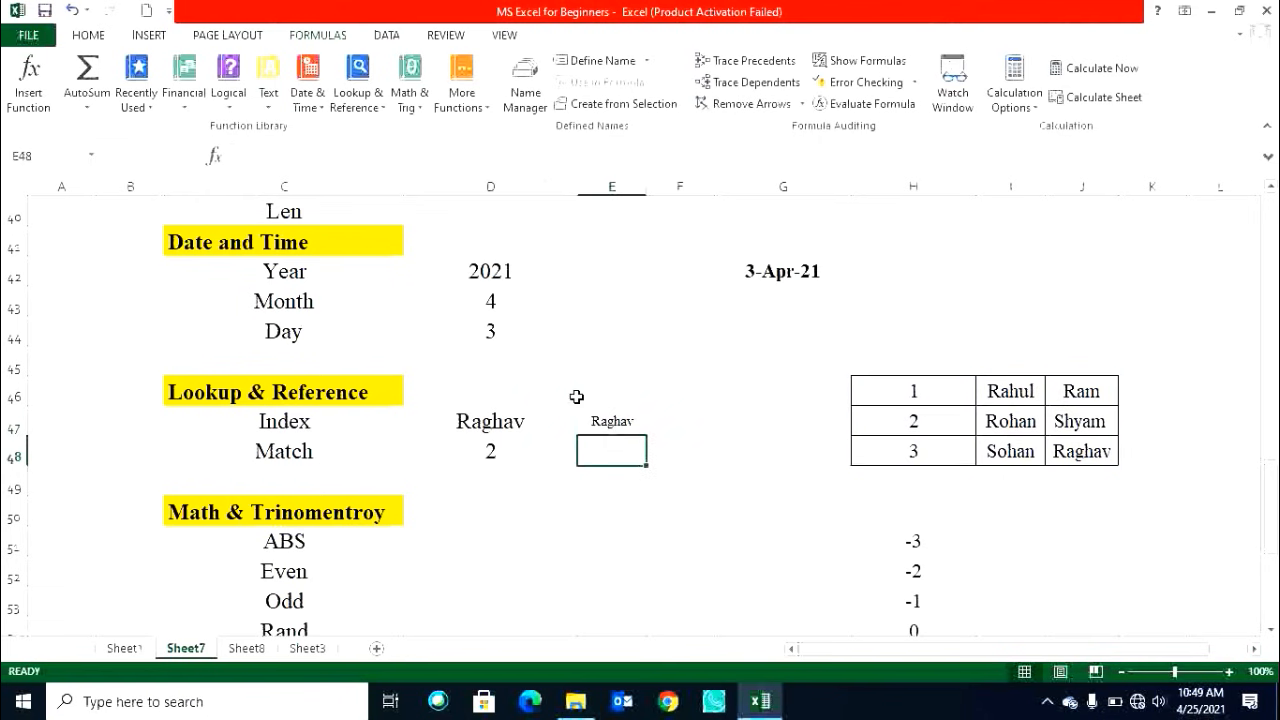
# Fill the table's third column J46:J48 and its third row H48:I48 with yellow.
pyautogui.click(615, 423)
pyautogui.click(1068, 458)
pyautogui.click(918, 392)
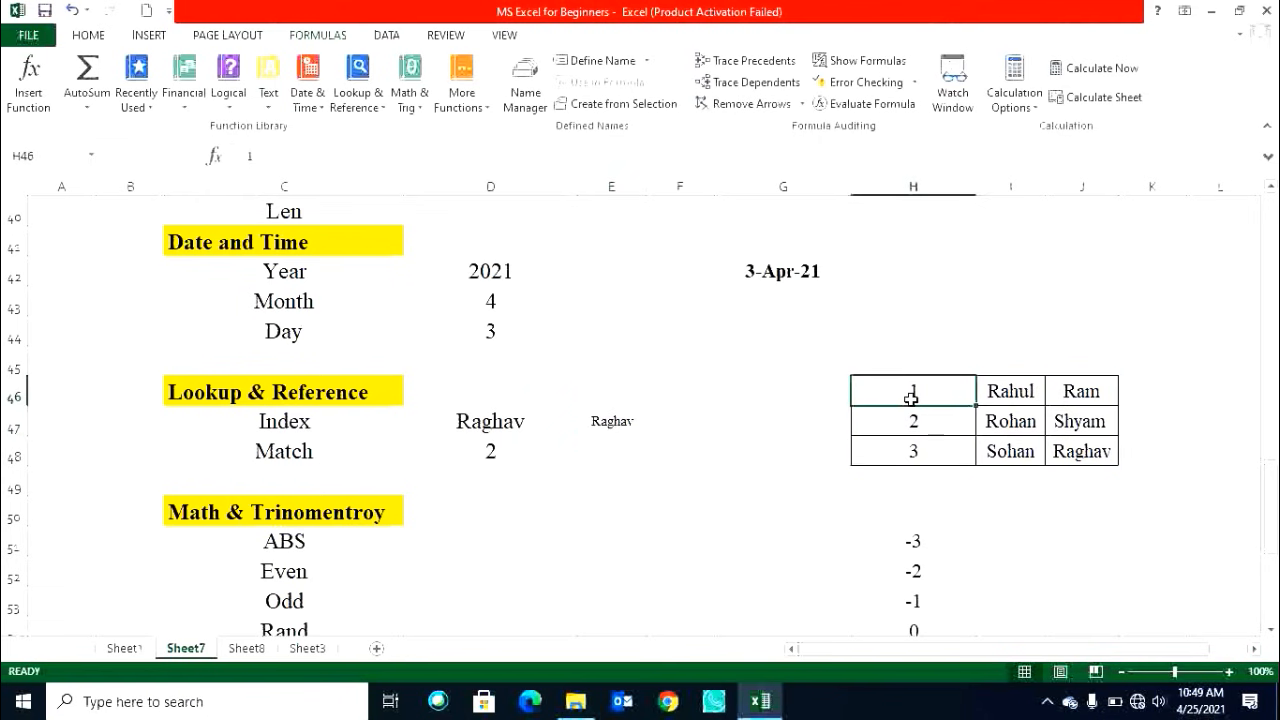
pyautogui.click(908, 425)
pyautogui.click(910, 451)
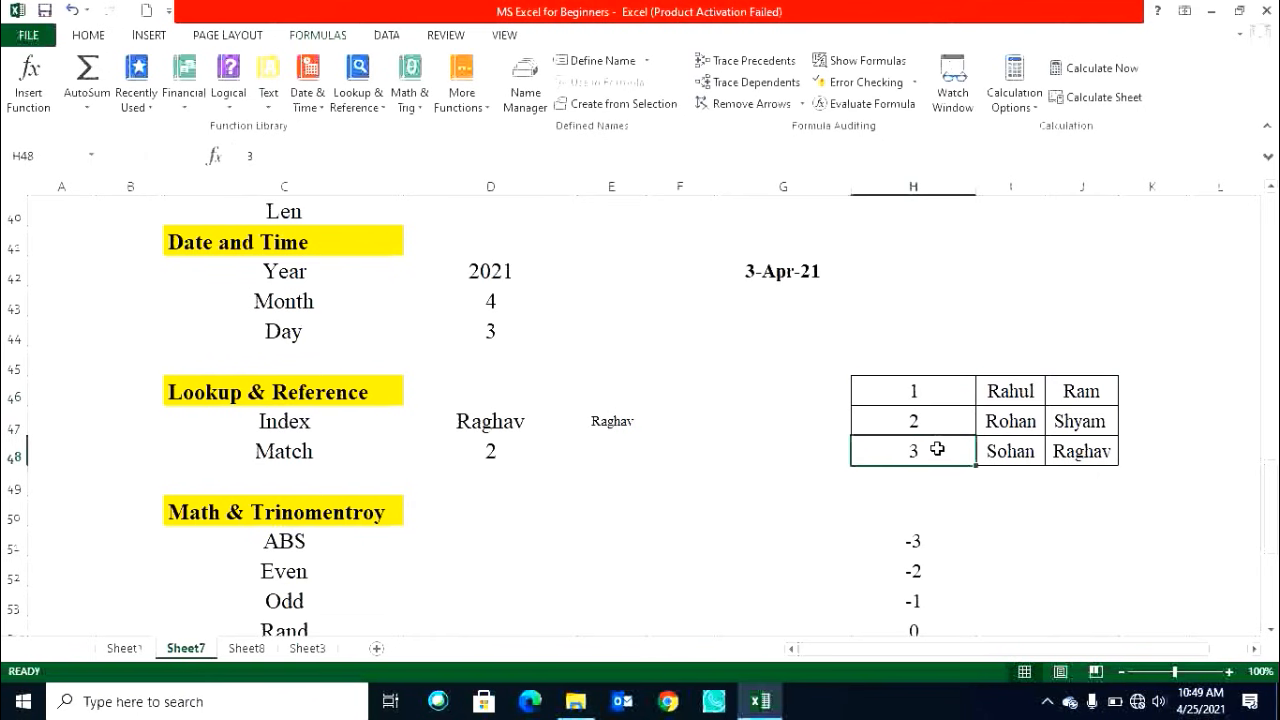
pyautogui.click(1012, 452)
pyautogui.click(1064, 453)
pyautogui.moveTo(1076, 391); pyautogui.dragTo(1080, 448)
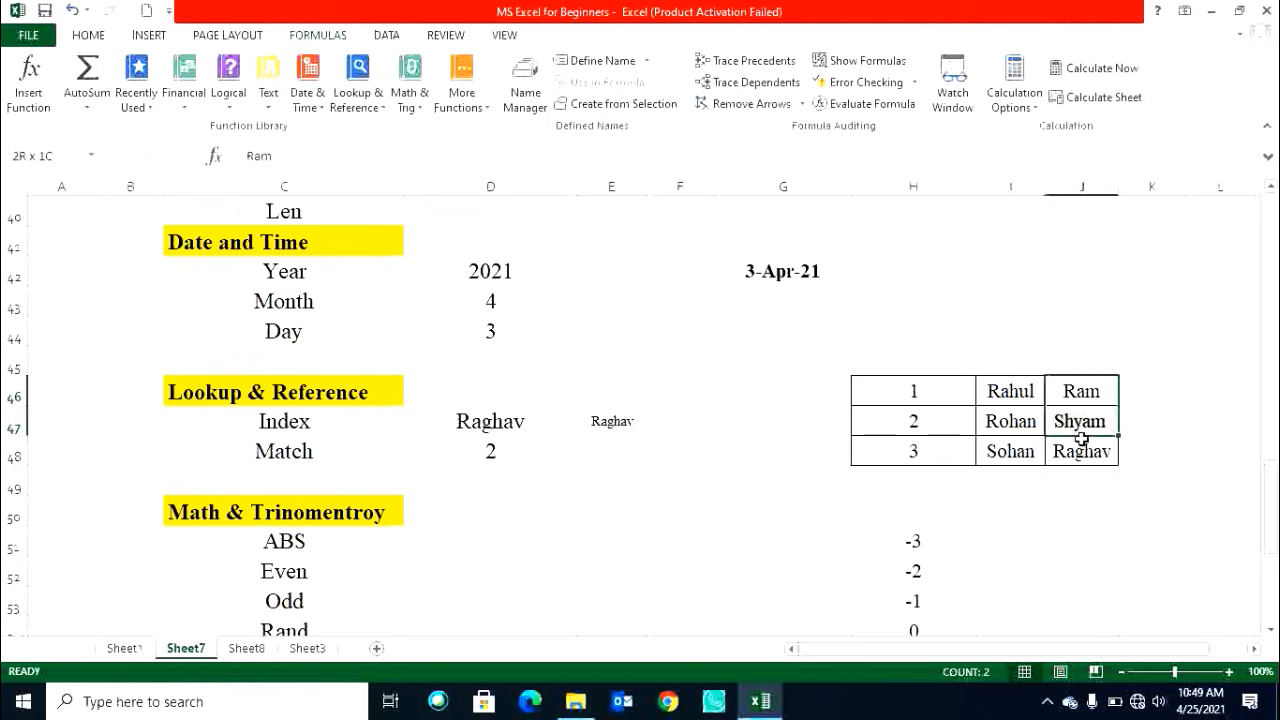
pyautogui.click(100, 36)
pyautogui.click(284, 97)
pyautogui.moveTo(940, 452); pyautogui.dragTo(1061, 462)
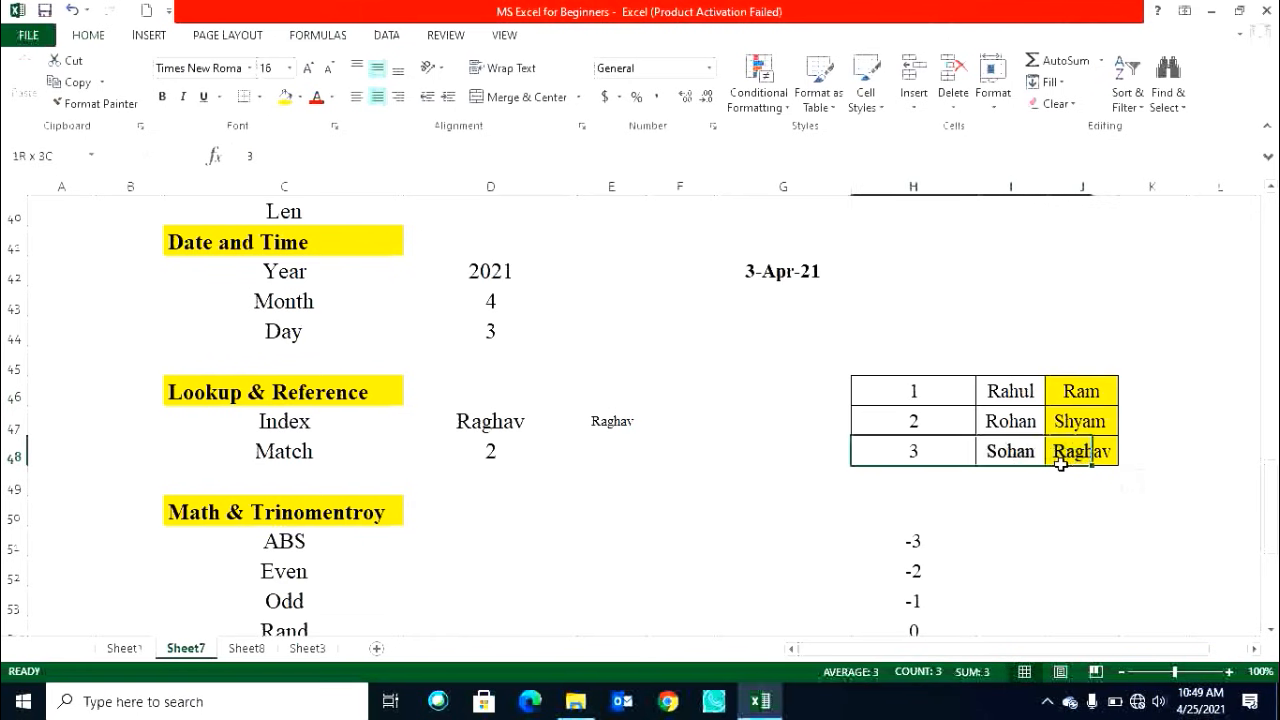
pyautogui.click(285, 97)
# Examine the highlighted table cells and the Match formula in D48.
pyautogui.click(955, 450)
pyautogui.click(906, 386)
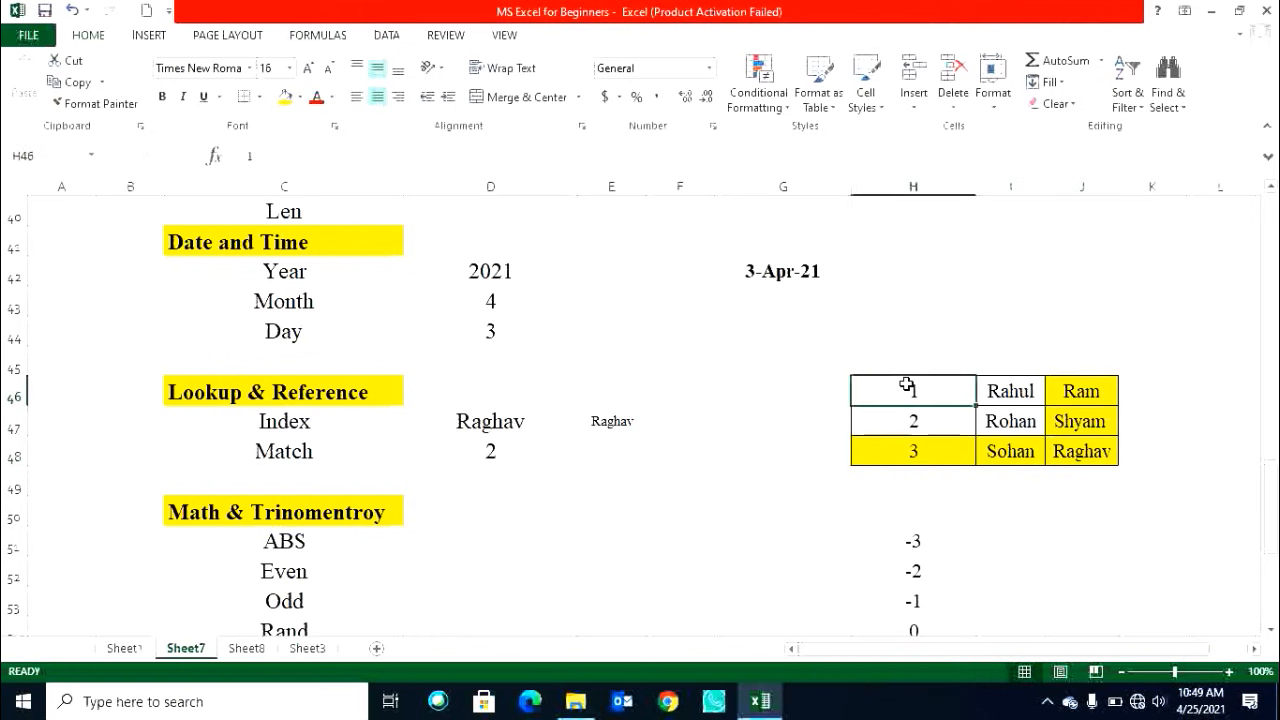
pyautogui.click(898, 446)
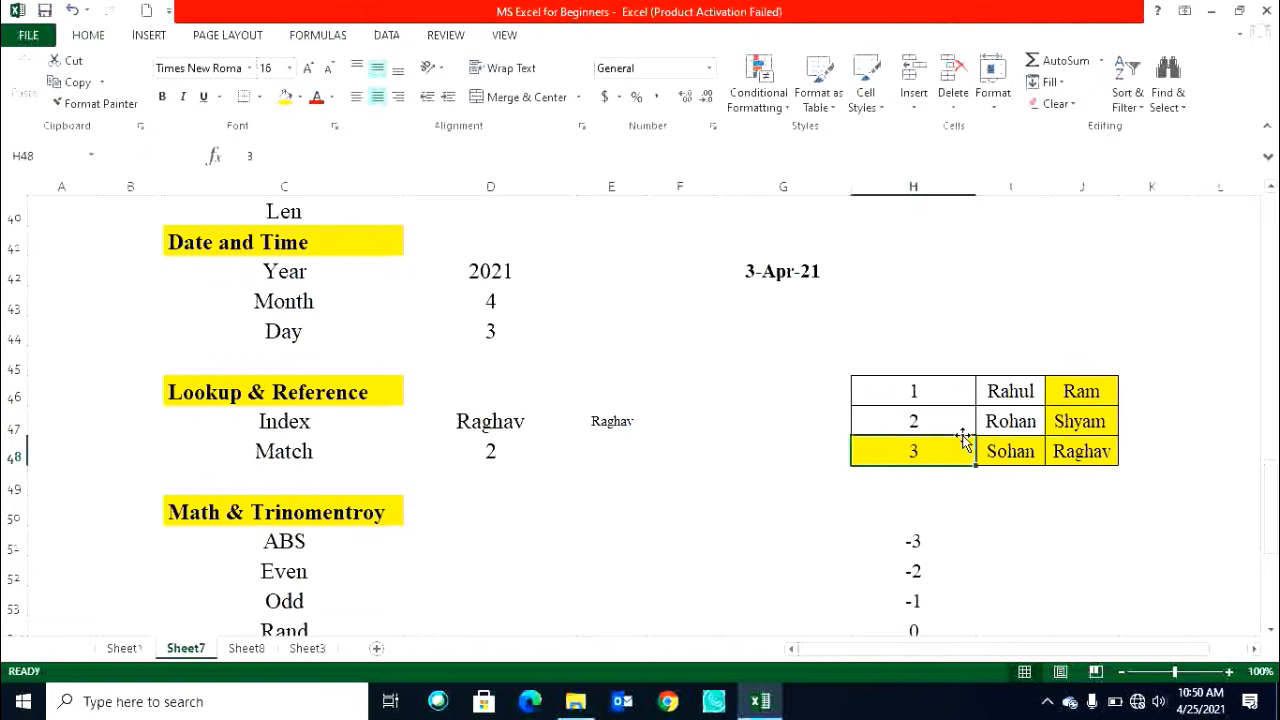
pyautogui.click(990, 452)
pyautogui.click(1074, 450)
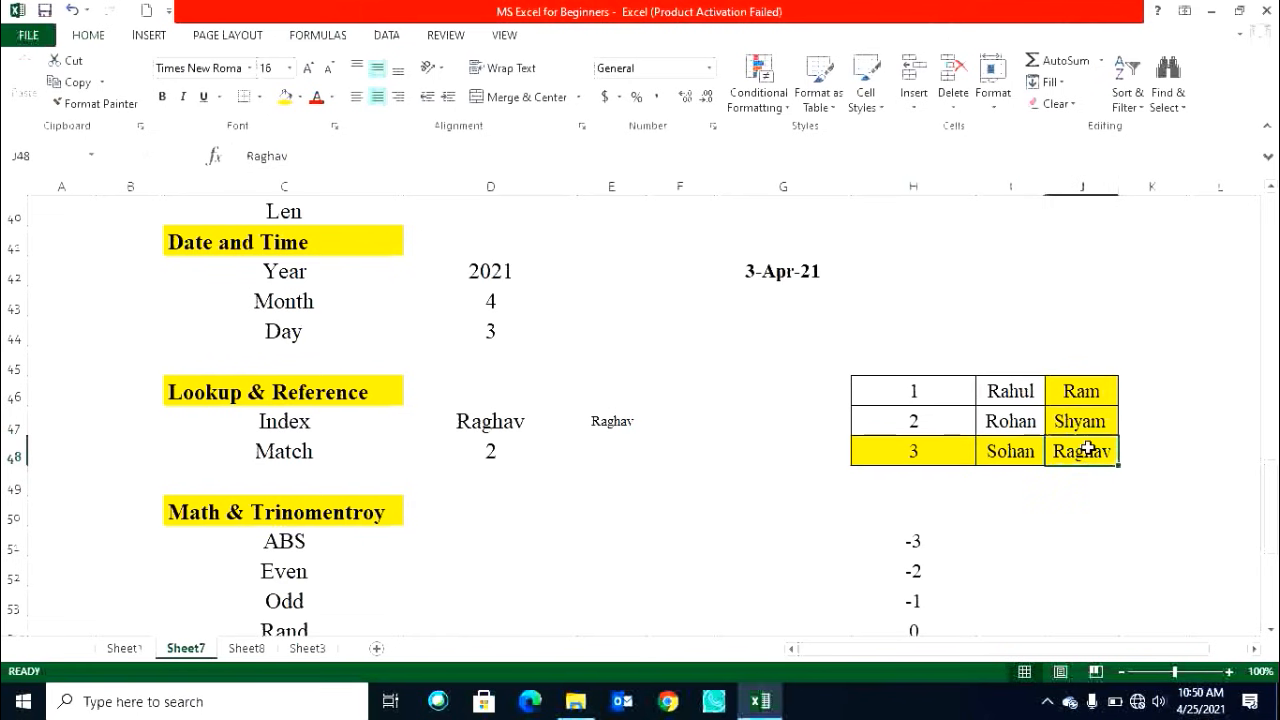
pyautogui.click(1106, 393)
pyautogui.click(1088, 420)
pyautogui.click(1083, 455)
pyautogui.click(1010, 452)
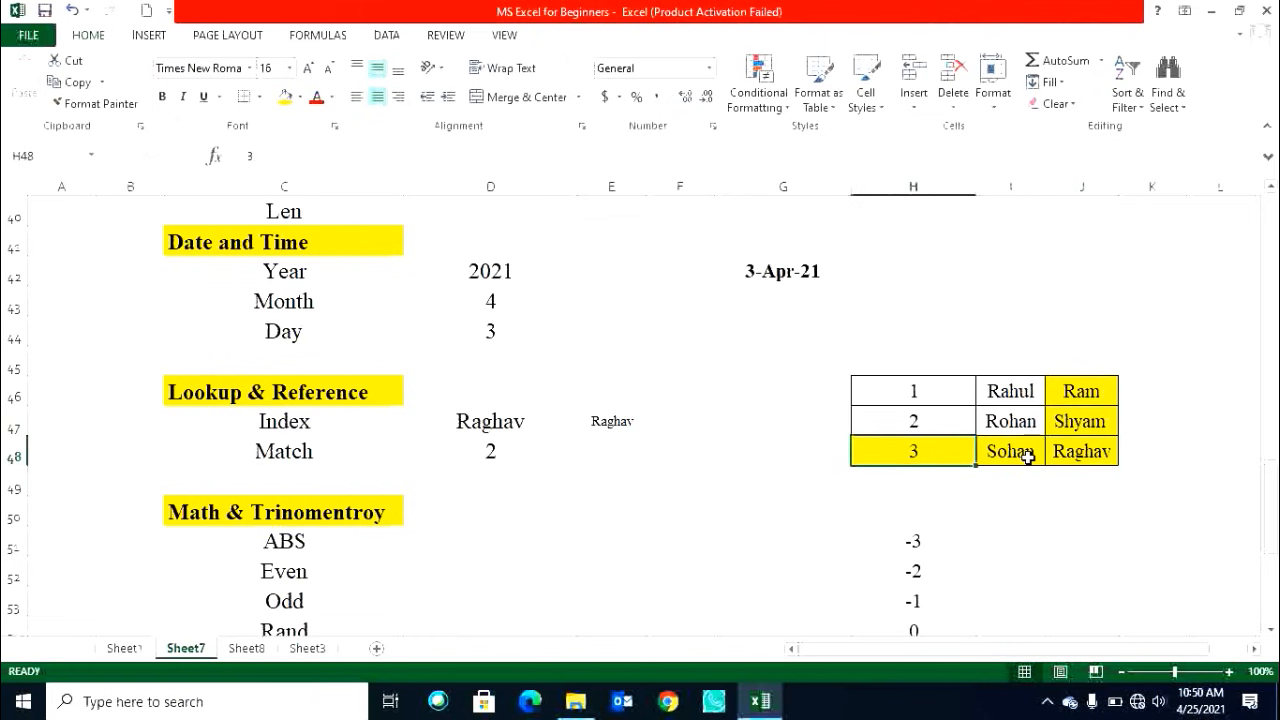
pyautogui.click(1058, 454)
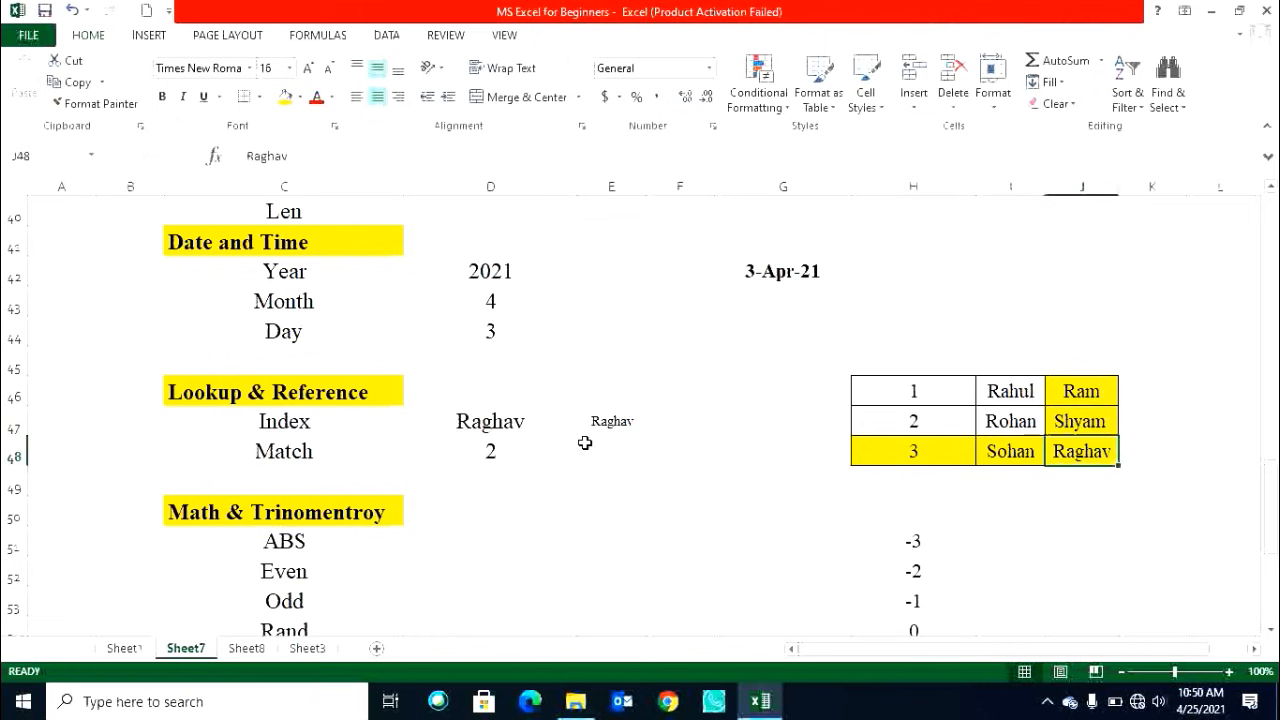
pyautogui.click(524, 451)
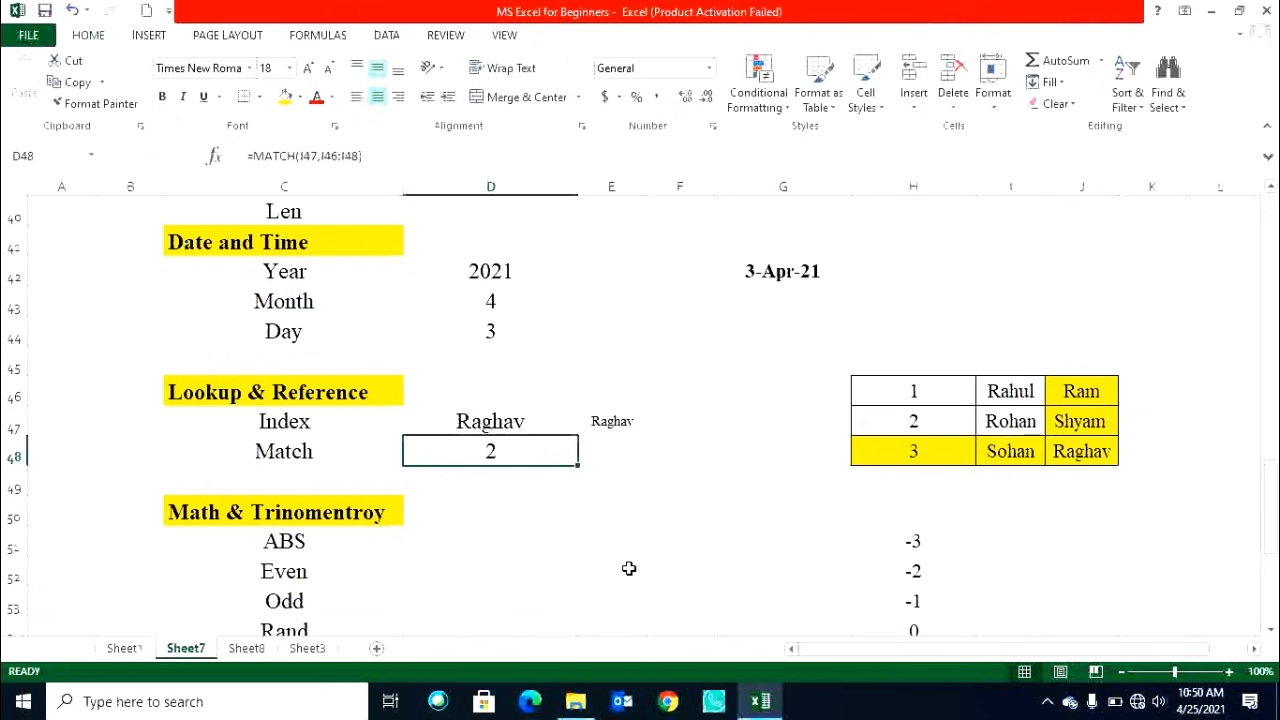
pyautogui.click(934, 392)
pyautogui.click(512, 460)
pyautogui.doubleClick(521, 465)
pyautogui.press('BackSpace')
pyautogui.press('BackSpace')
pyautogui.press('BackSpace')
pyautogui.press('BackSpace')
pyautogui.press('BackSpace')
pyautogui.press('BackSpace')
pyautogui.press('BackSpace')
pyautogui.press('BackSpace')
pyautogui.press('BackSpace')
pyautogui.press('BackSpace')
pyautogui.press('BackSpace')
pyautogui.press('BackSpace')
pyautogui.press('BackSpace')
pyautogui.press('BackSpace')
pyautogui.press('BackSpace')
pyautogui.press('BackSpace')
pyautogui.press('BackSpace')
pyautogui.press('BackSpace')
pyautogui.write('match')
pyautogui.press('Tab')
pyautogui.click(529, 423)
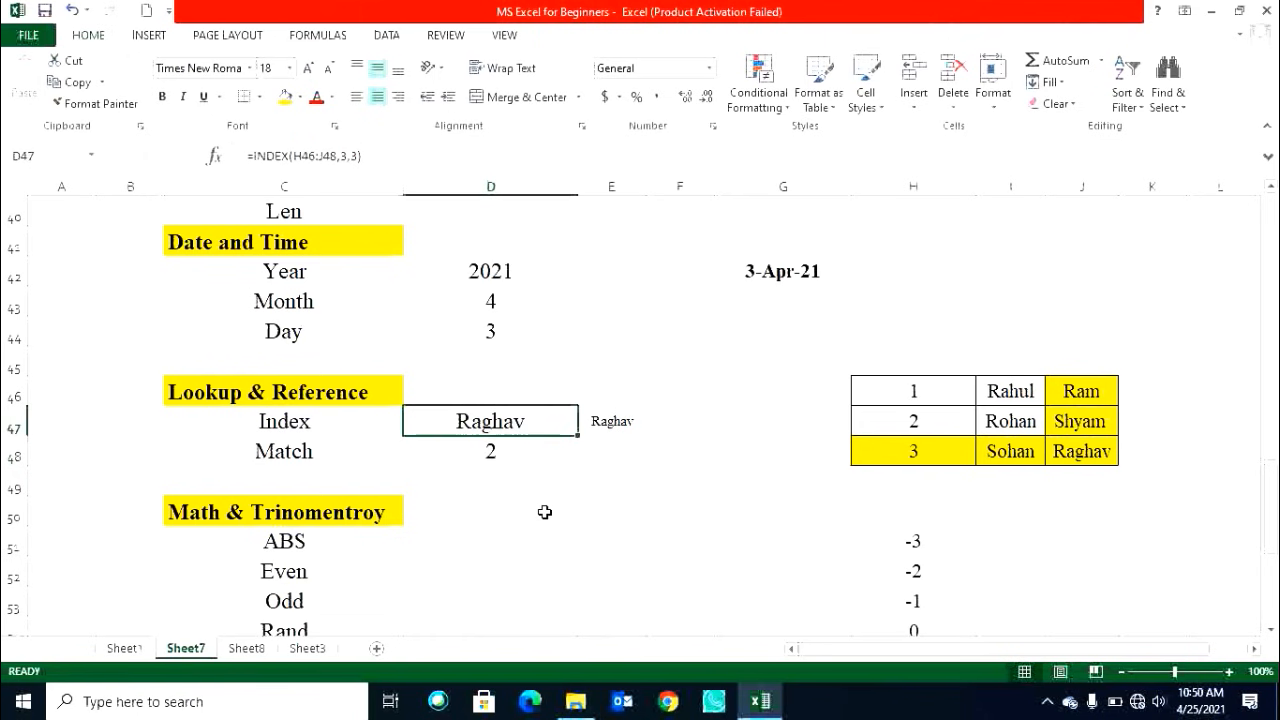
# Try rewriting D48 as a MATCH of E47 within H46:J48, undoing each attempt.
pyautogui.click(523, 456)
pyautogui.click(618, 428)
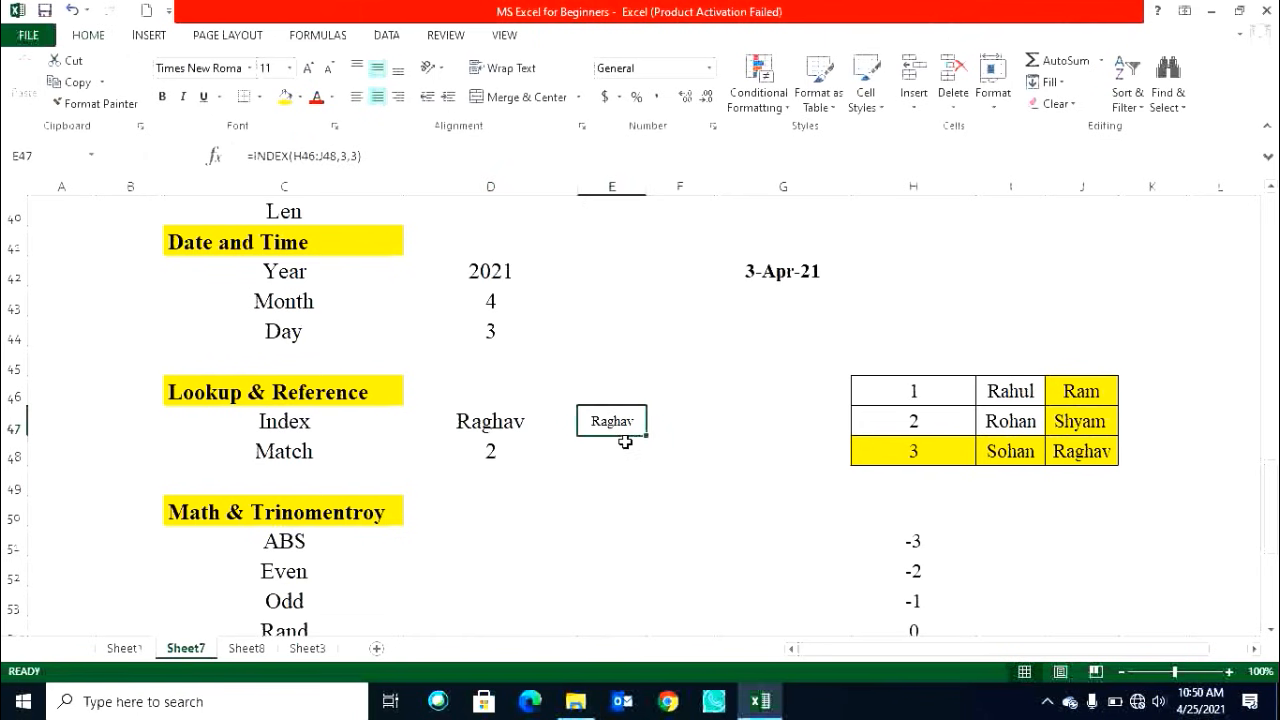
pyautogui.click(532, 456)
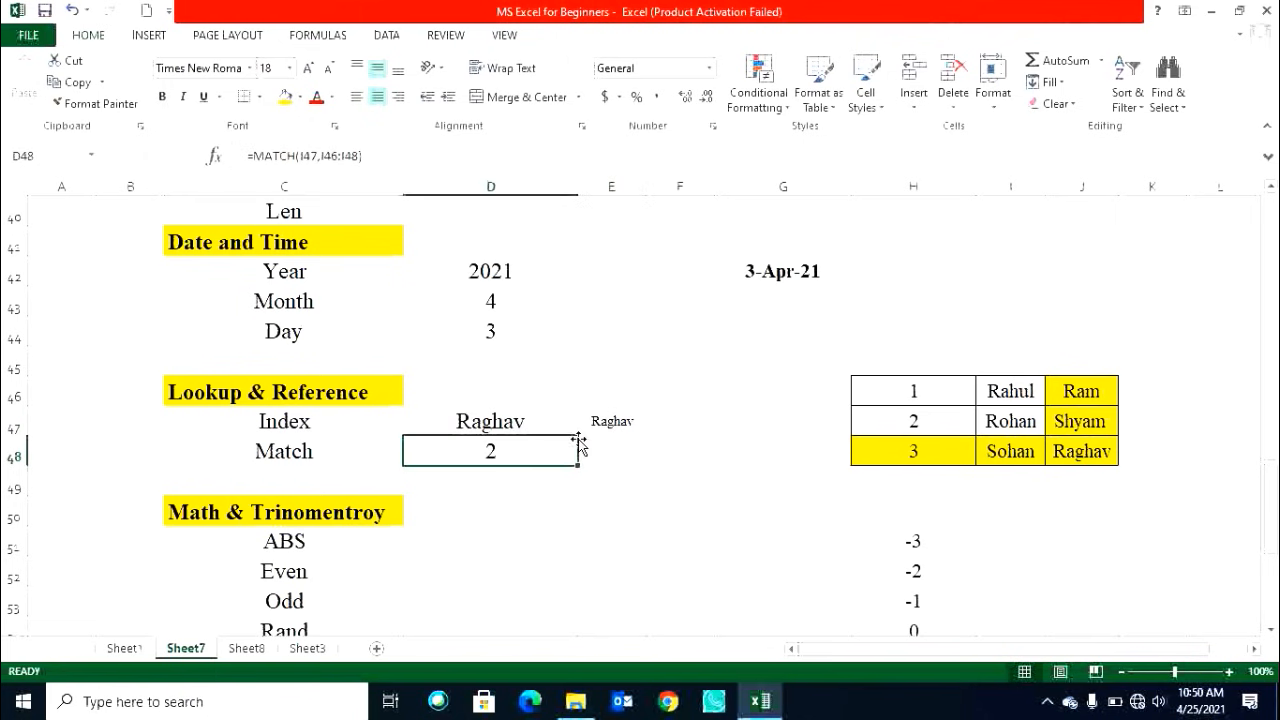
pyautogui.click(610, 425)
pyautogui.click(510, 458)
pyautogui.write('=MATCH(')
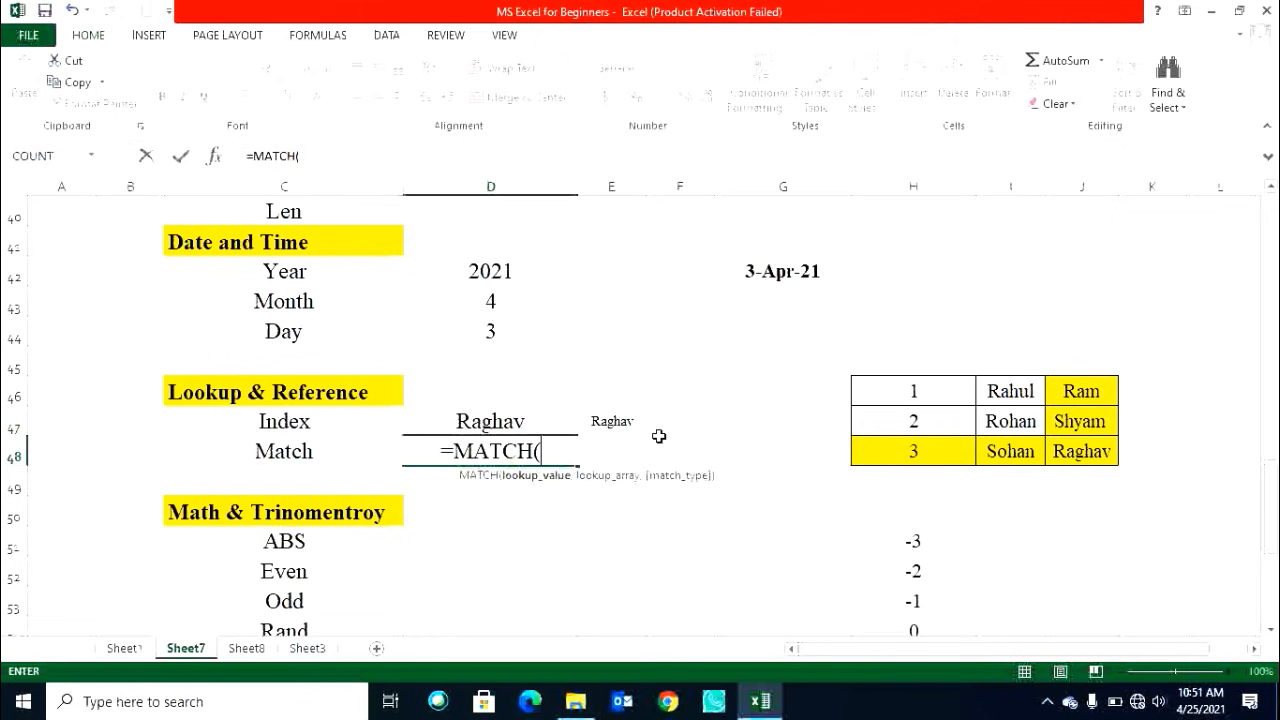
pyautogui.click(614, 424)
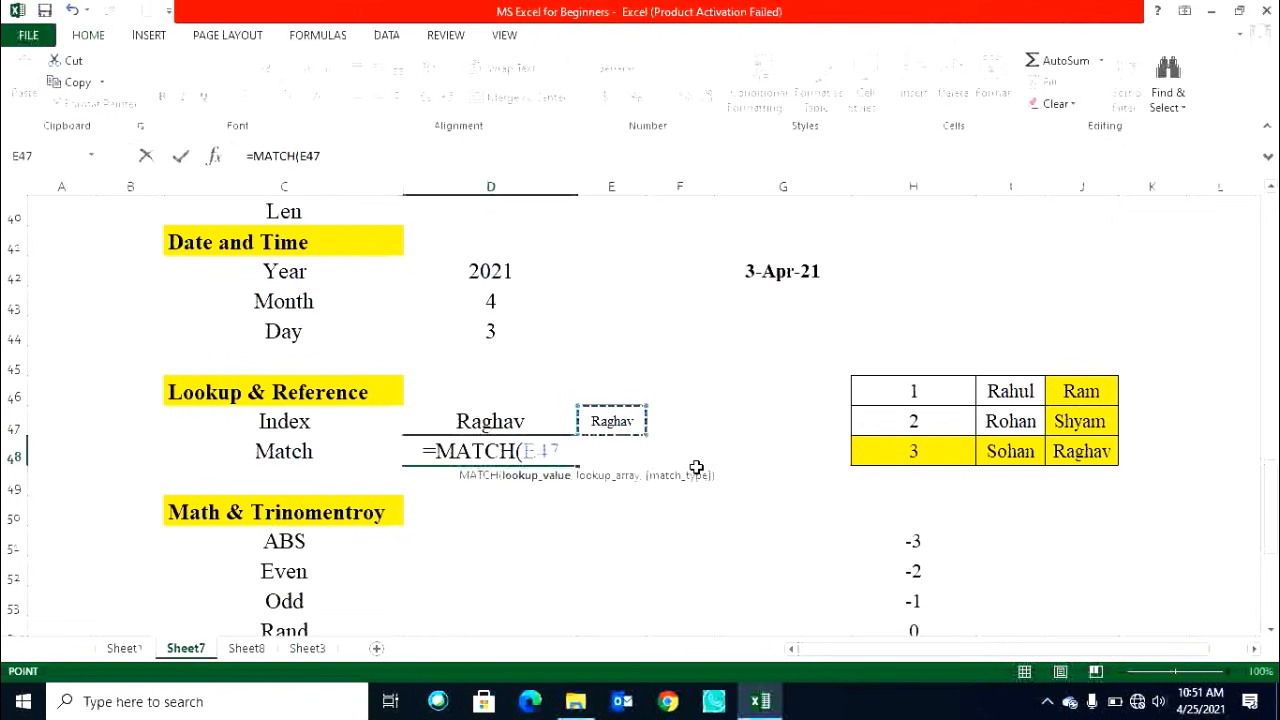
pyautogui.moveTo(910, 391); pyautogui.dragTo(1080, 450)
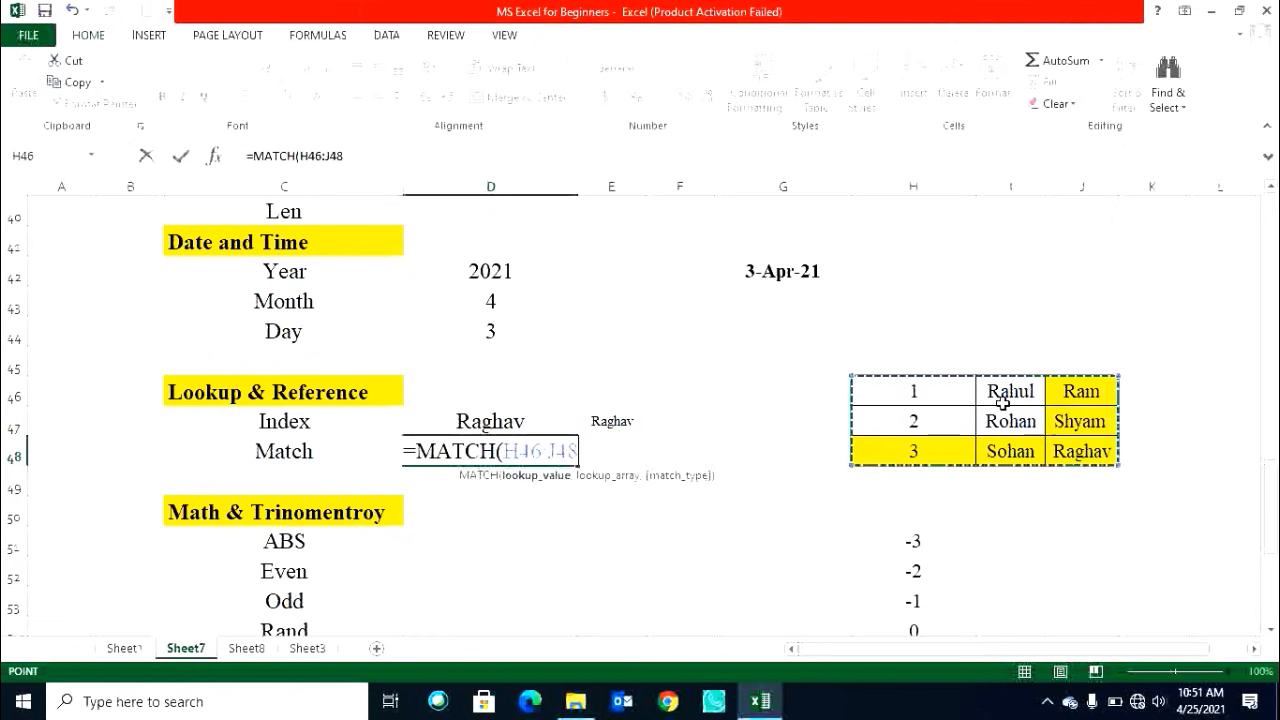
pyautogui.write(',')
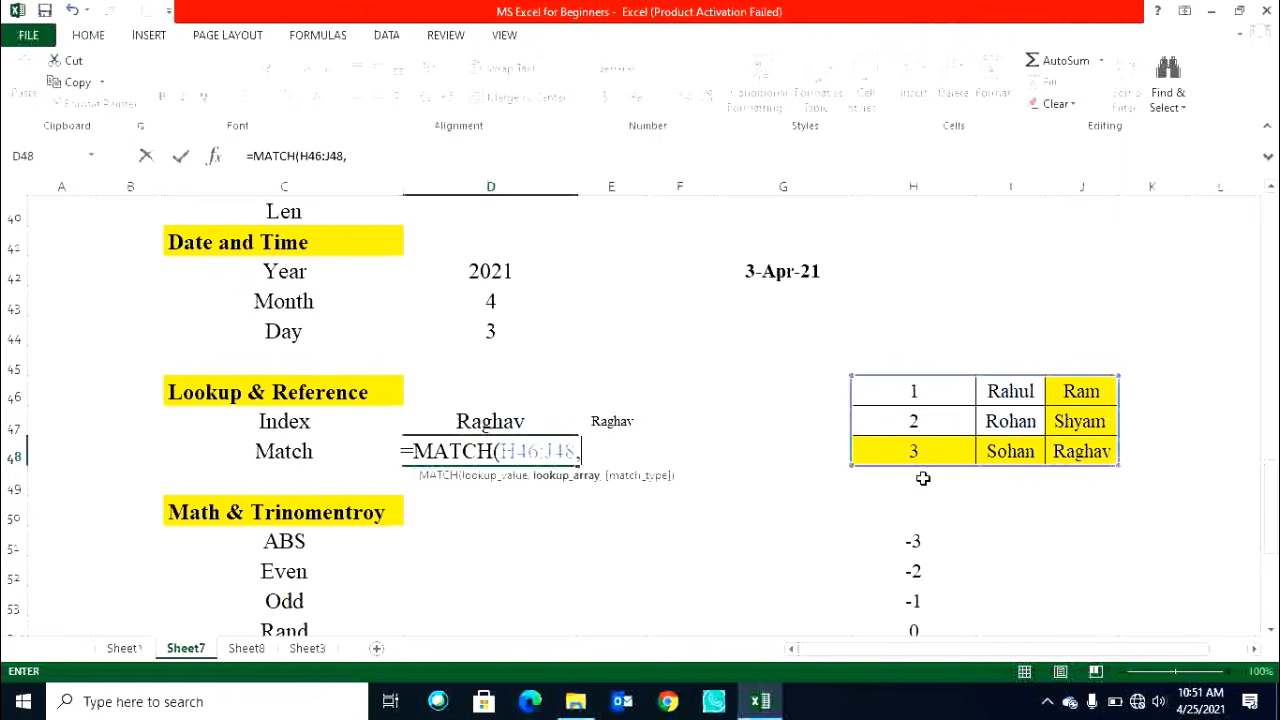
pyautogui.press('Return')
pyautogui.click(476, 440)
pyautogui.hotkey('ctrl', 'z')
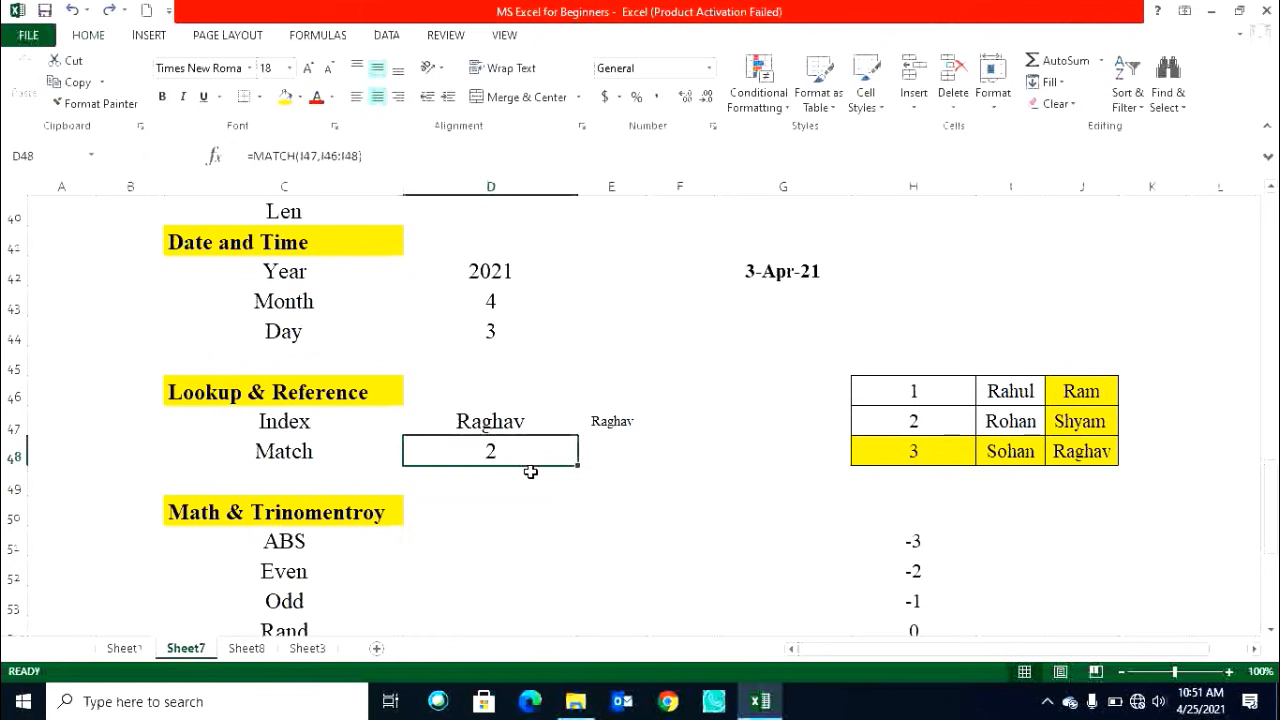
pyautogui.write('=ma')
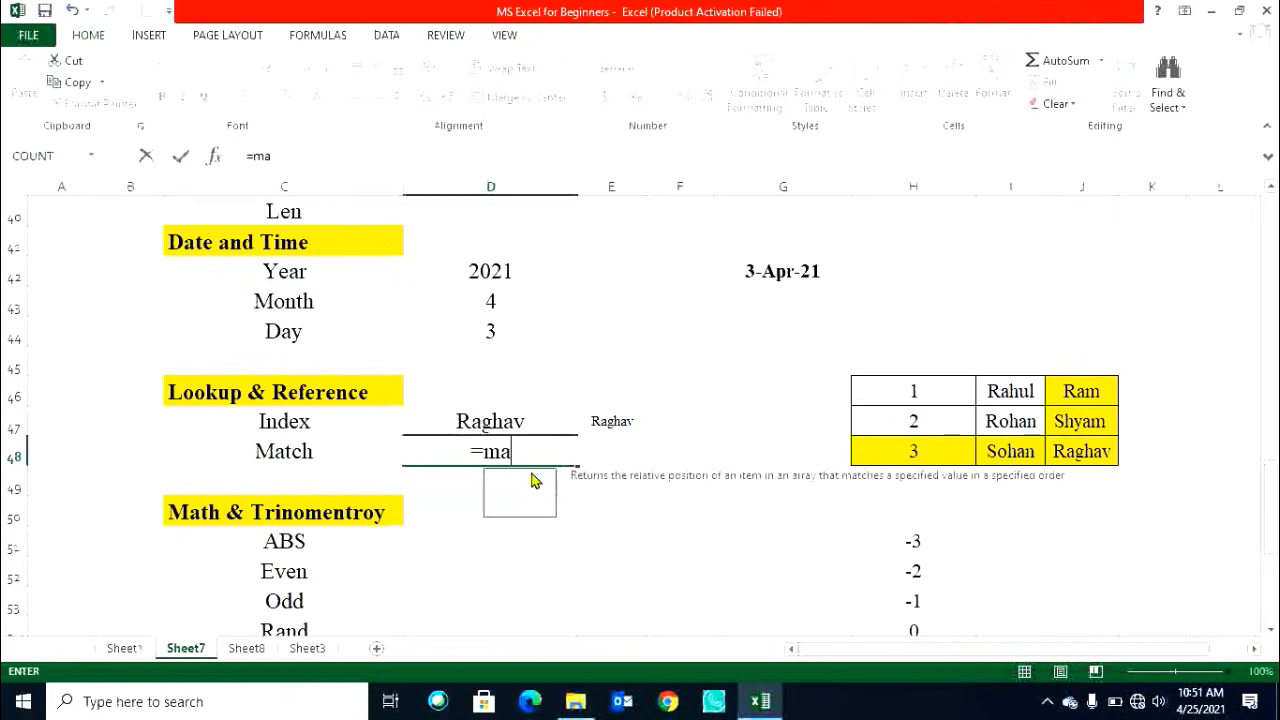
pyautogui.press('Tab')
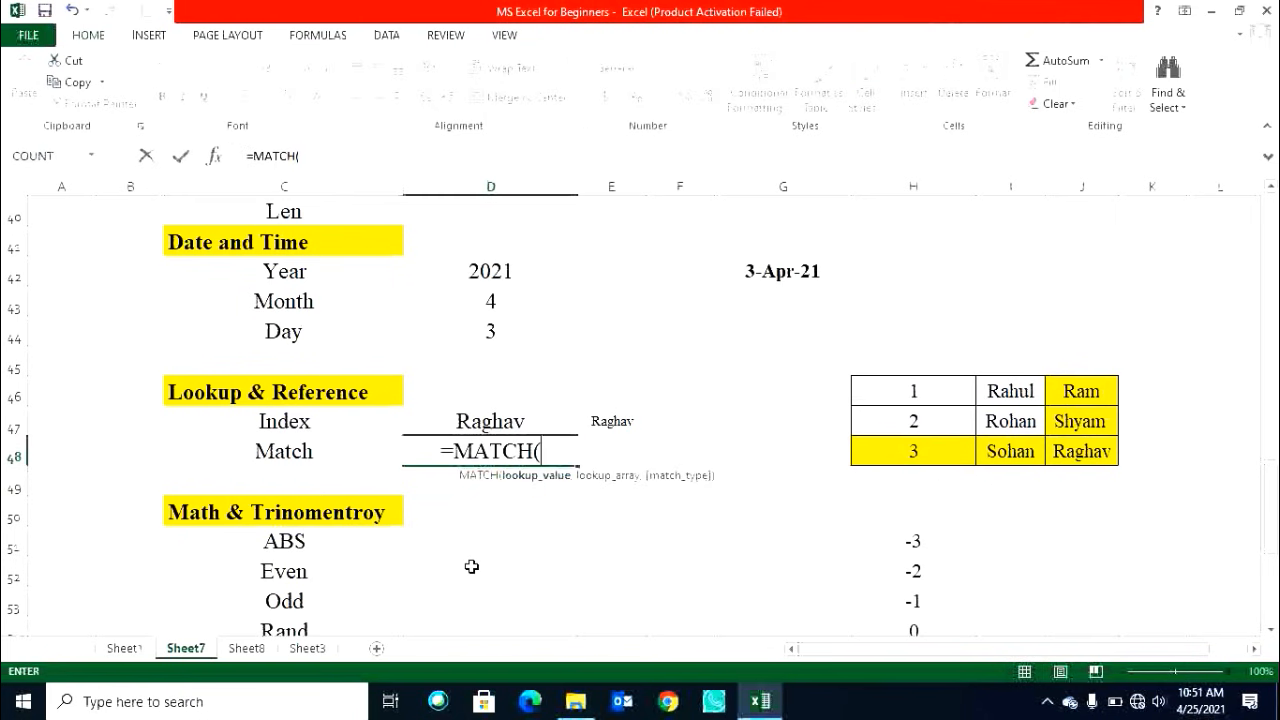
pyautogui.click(610, 421)
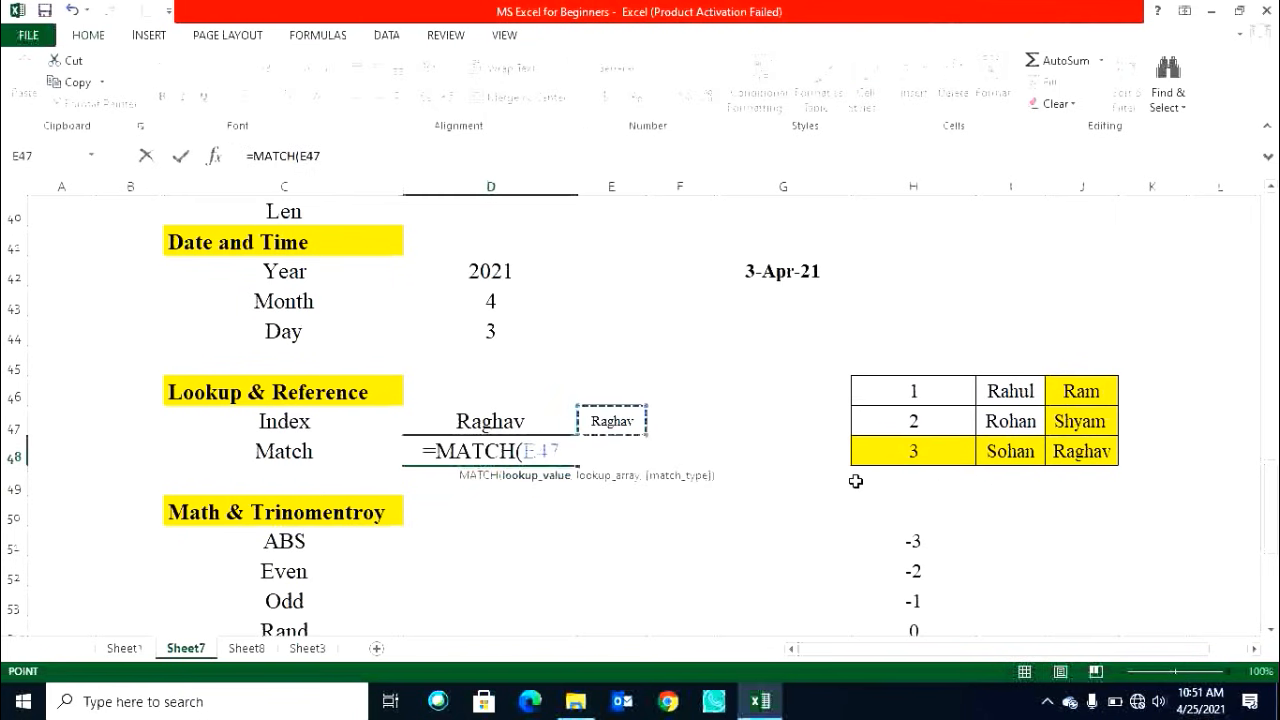
pyautogui.write(',')
pyautogui.moveTo(910, 392); pyautogui.dragTo(1112, 455)
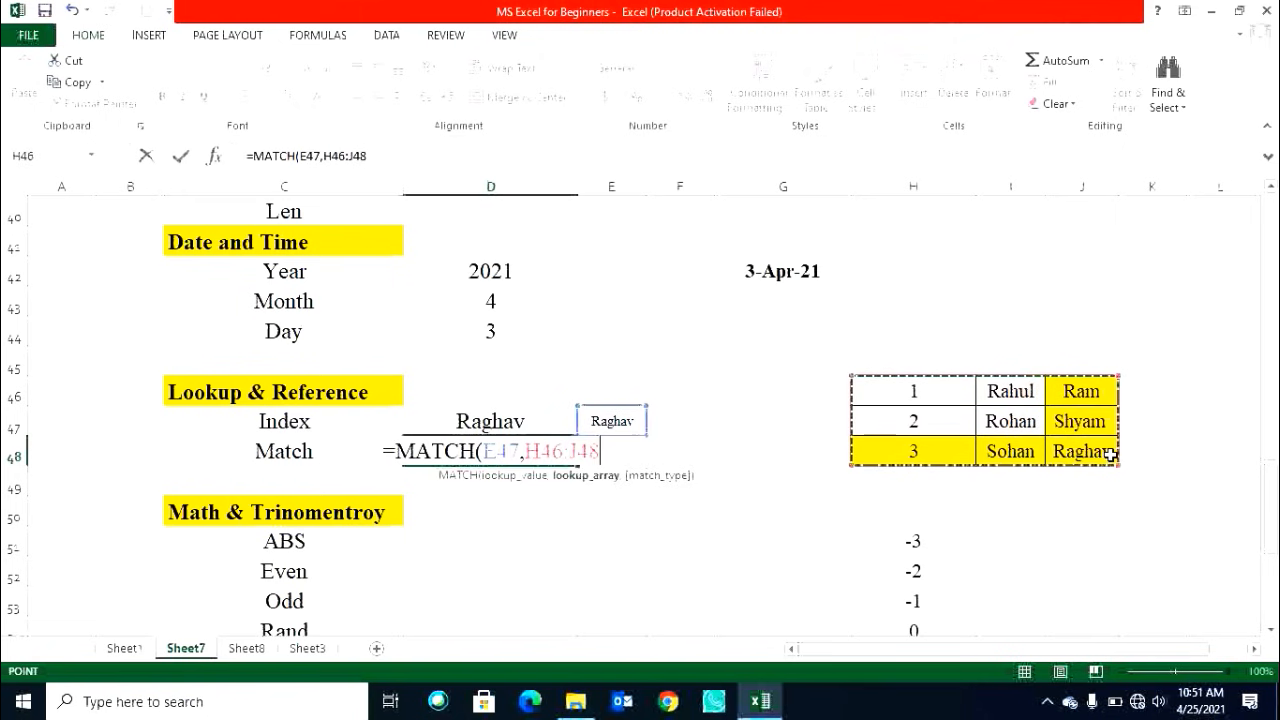
pyautogui.press('Return')
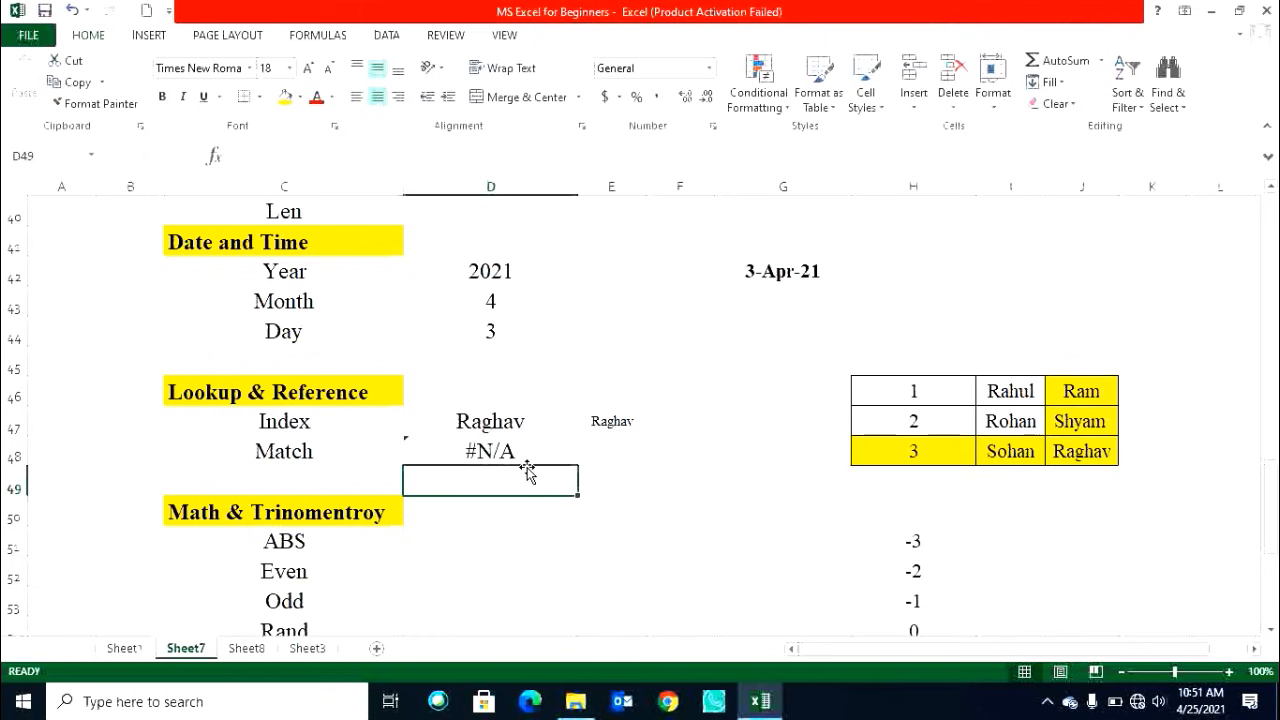
pyautogui.hotkey('ctrl', 'z')
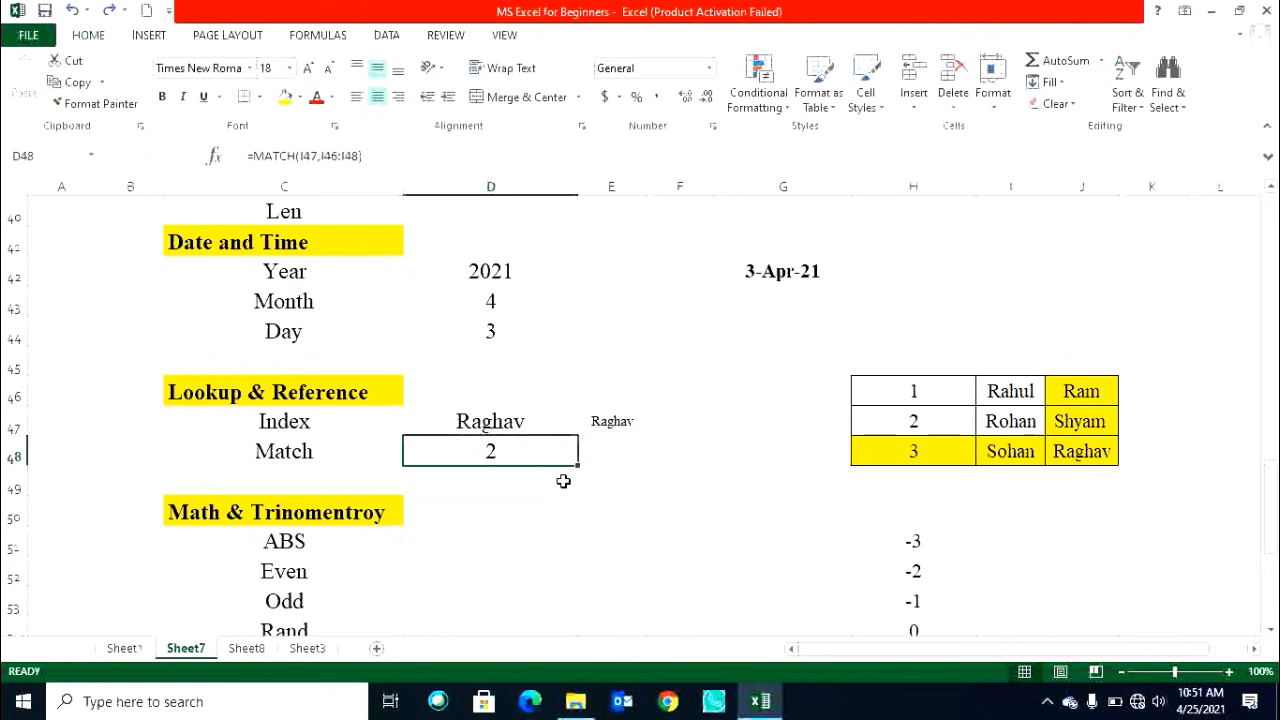
# Enter =MATCH(J48,H46:J48) in F49 using the whole name table as the lookup array.
pyautogui.click(617, 422)
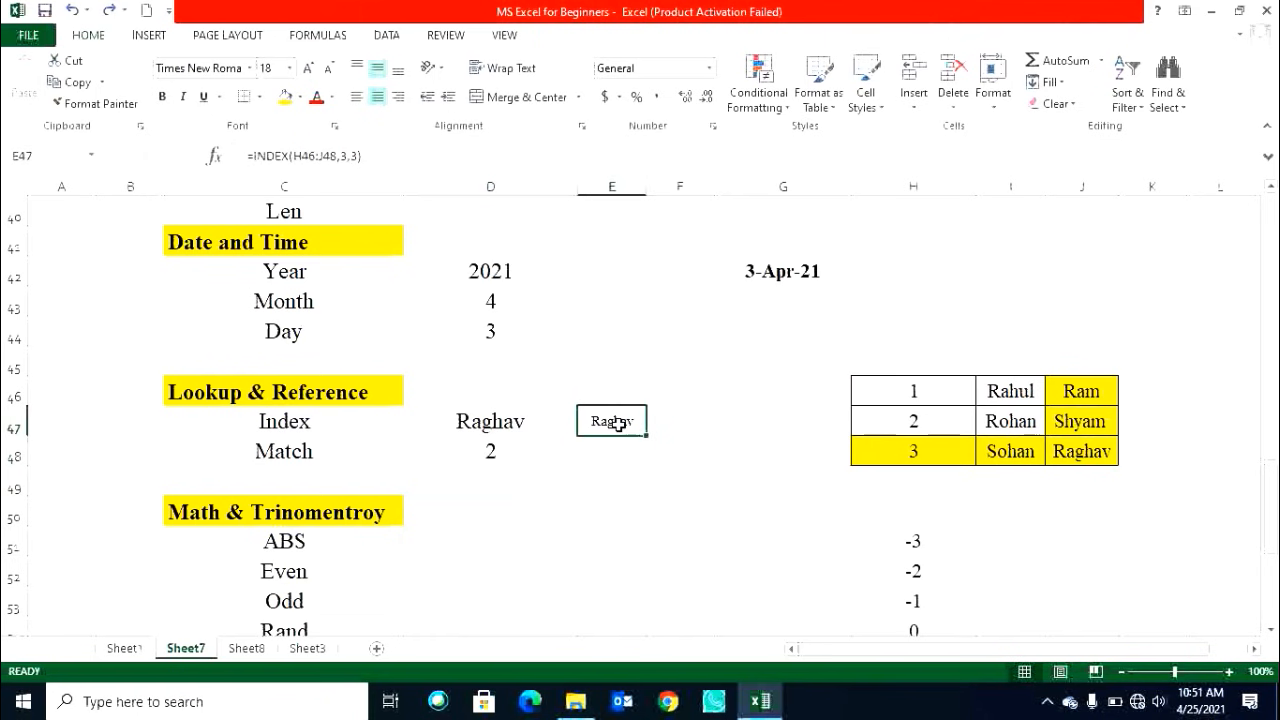
pyautogui.click(530, 452)
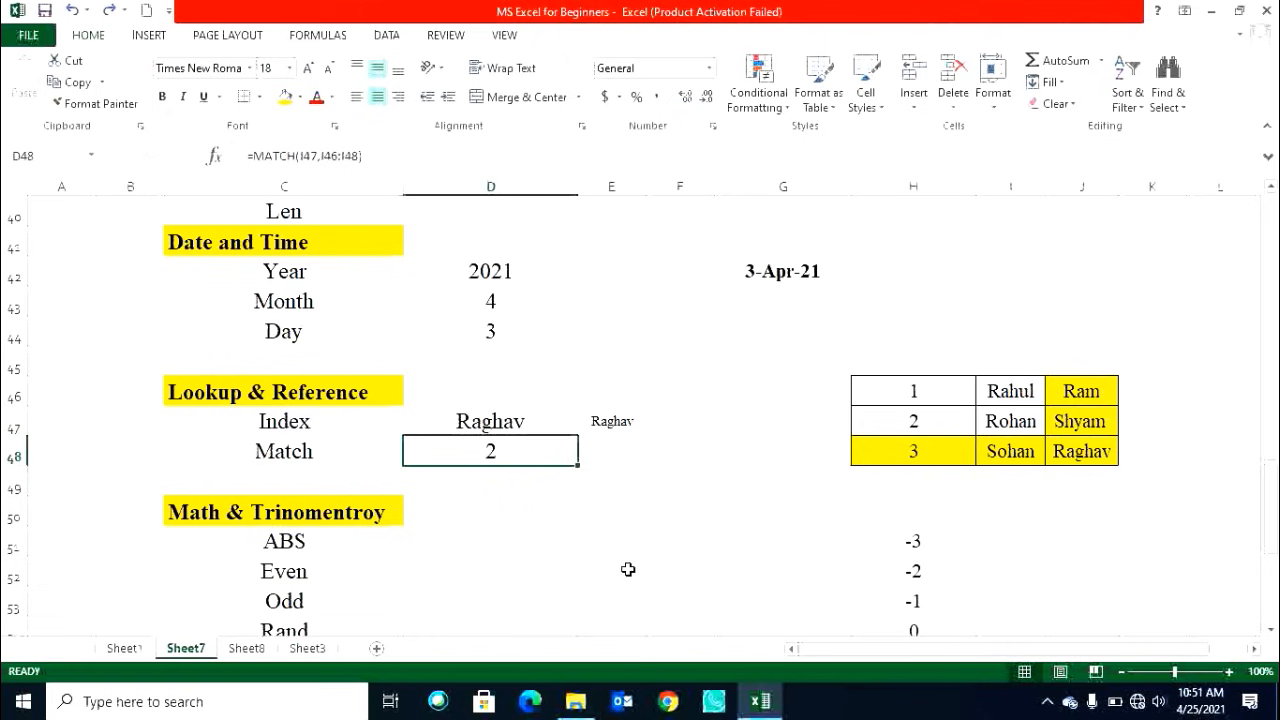
pyautogui.press('Right')
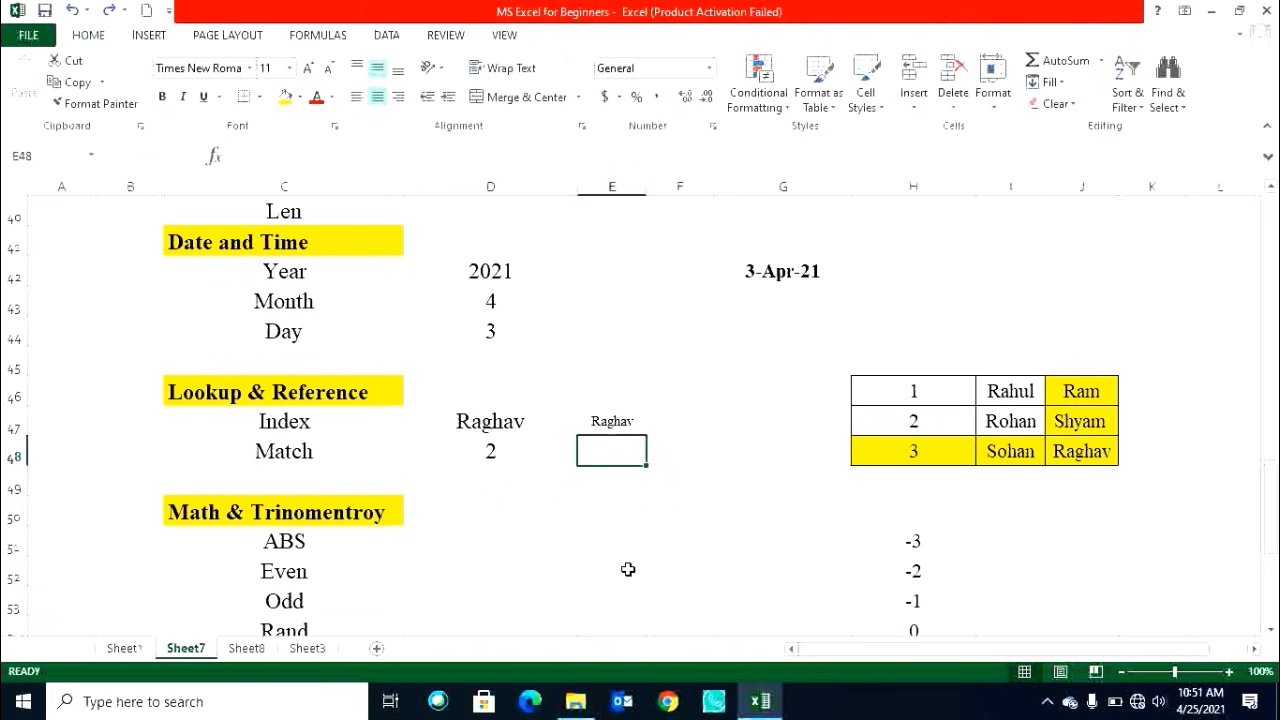
pyautogui.press('Right')
pyautogui.press('Right')
pyautogui.press('Right')
pyautogui.press('Right')
pyautogui.press('Right')
pyautogui.press('Down')
pyautogui.press('Right')
pyautogui.press('Up')
pyautogui.press('Up')
pyautogui.press('Down')
pyautogui.press('Left')
pyautogui.press('Left')
pyautogui.press('Left')
pyautogui.press('Left')
pyautogui.press('Down')
pyautogui.press('Left')
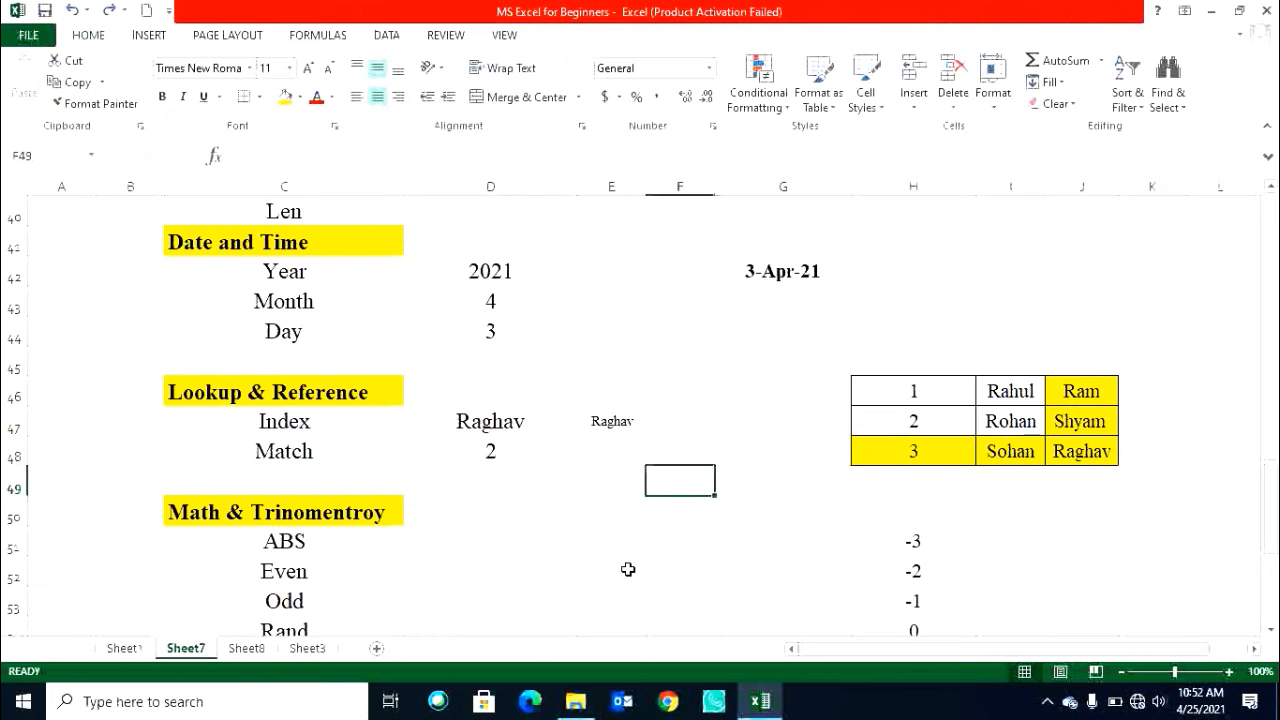
pyautogui.write('match')
pyautogui.press('BackSpace')
pyautogui.press('BackSpace')
pyautogui.press('BackSpace')
pyautogui.press('BackSpace')
pyautogui.press('BackSpace')
pyautogui.write('=mat')
pyautogui.press('Tab')
pyautogui.press('Right')
pyautogui.press('Right')
pyautogui.press('Right')
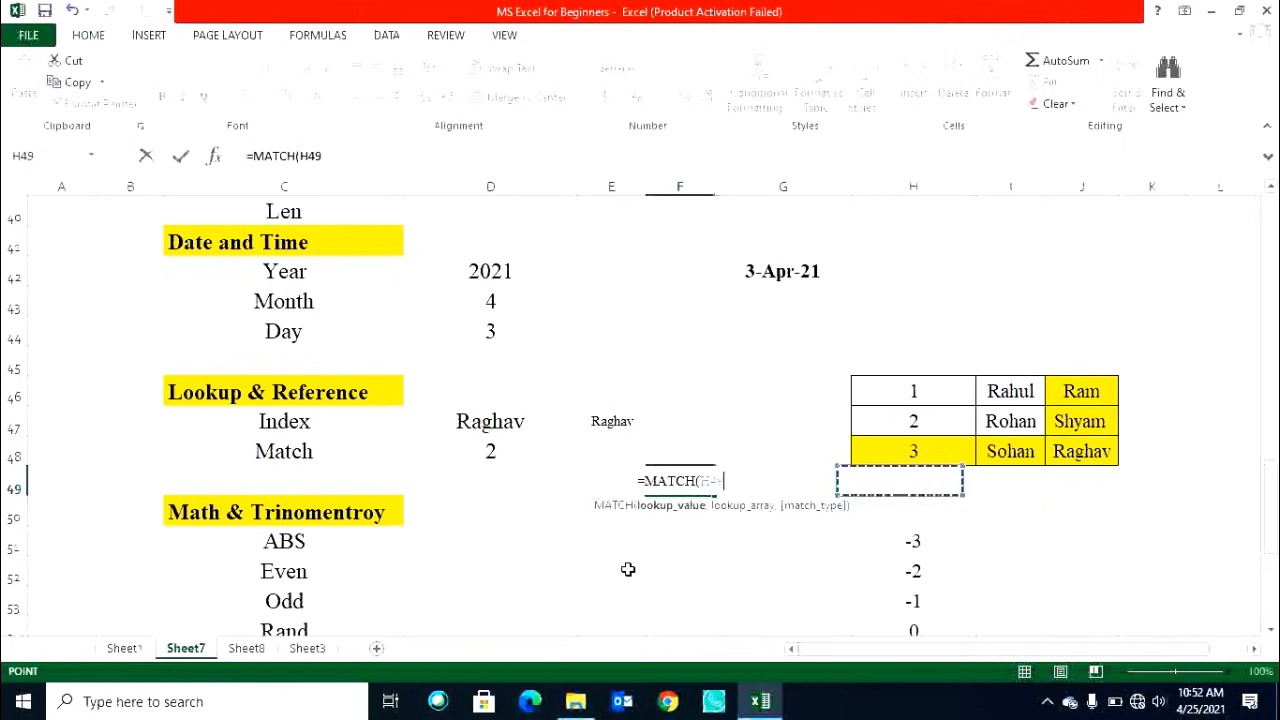
pyautogui.press('Up')
pyautogui.press('Right')
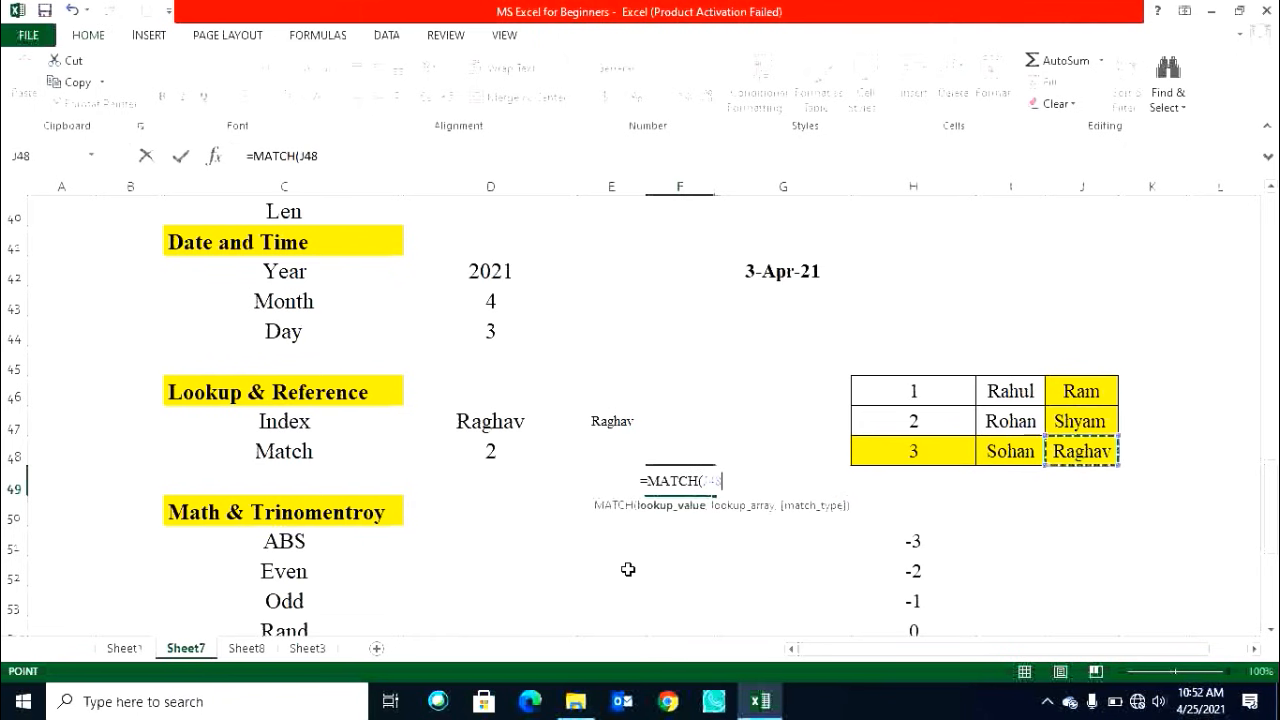
pyautogui.write(',')
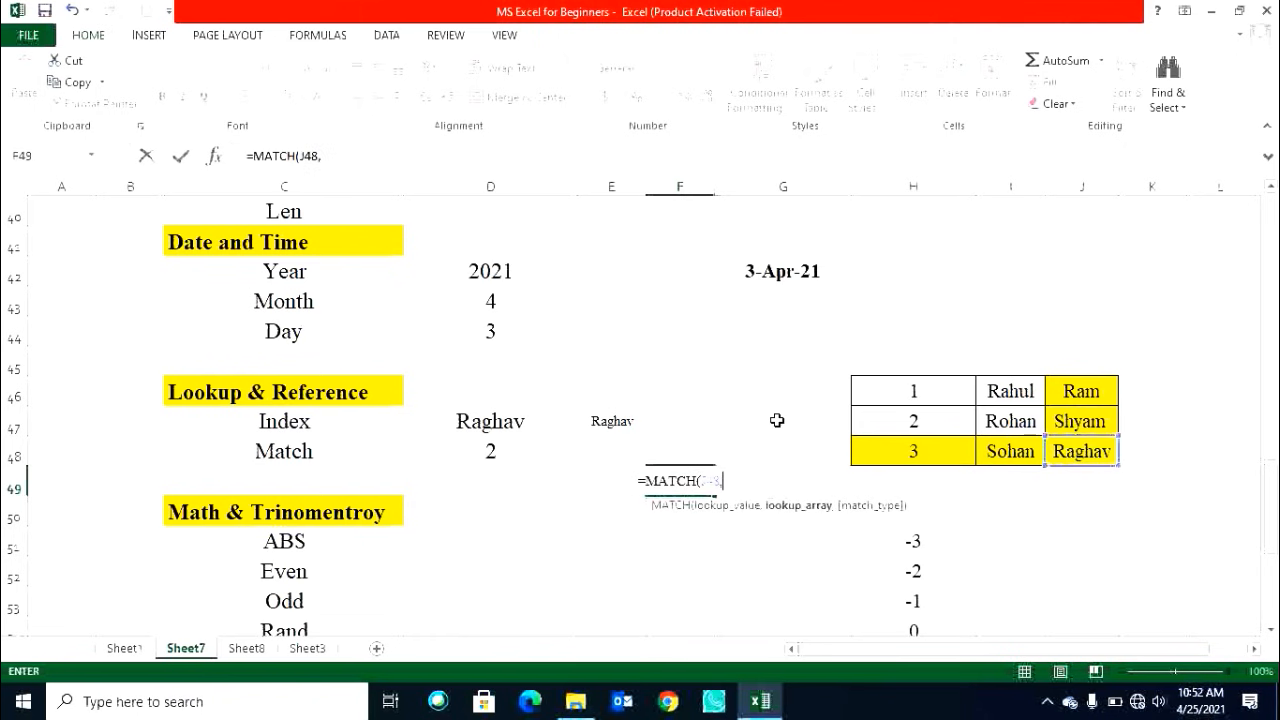
pyautogui.moveTo(930, 385); pyautogui.dragTo(1086, 449)
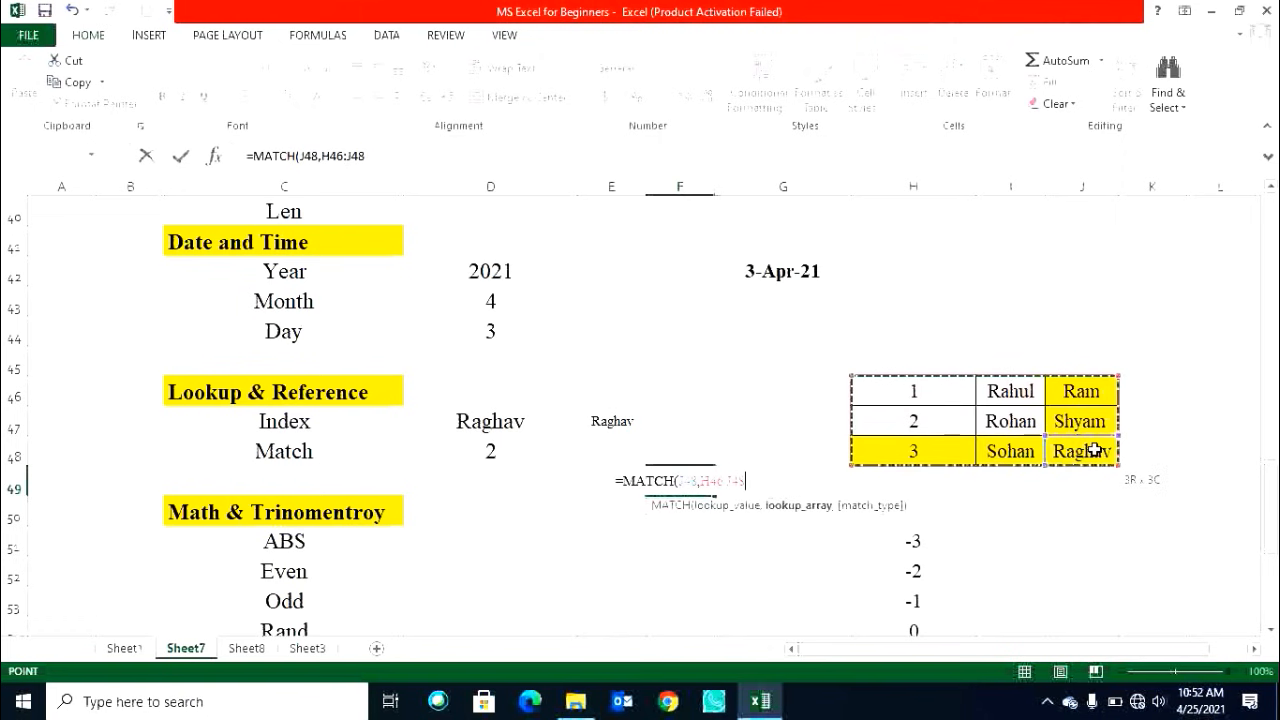
pyautogui.press('Return')
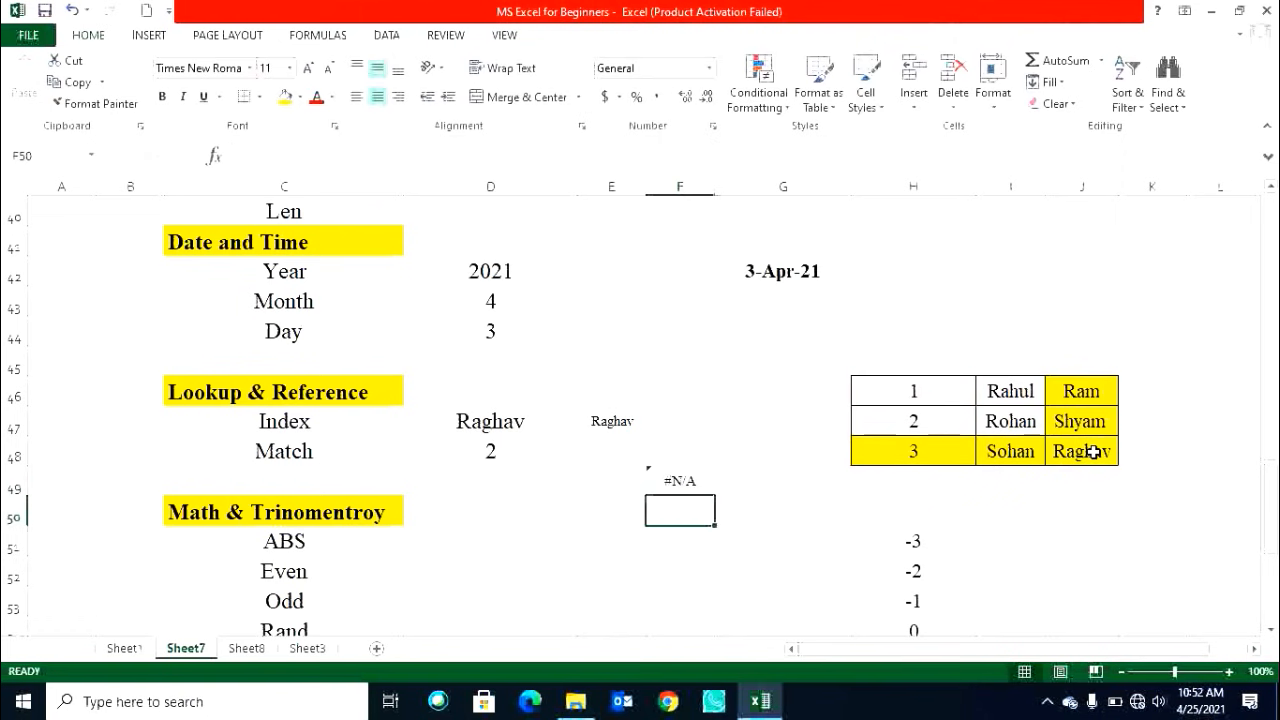
pyautogui.click(684, 489)
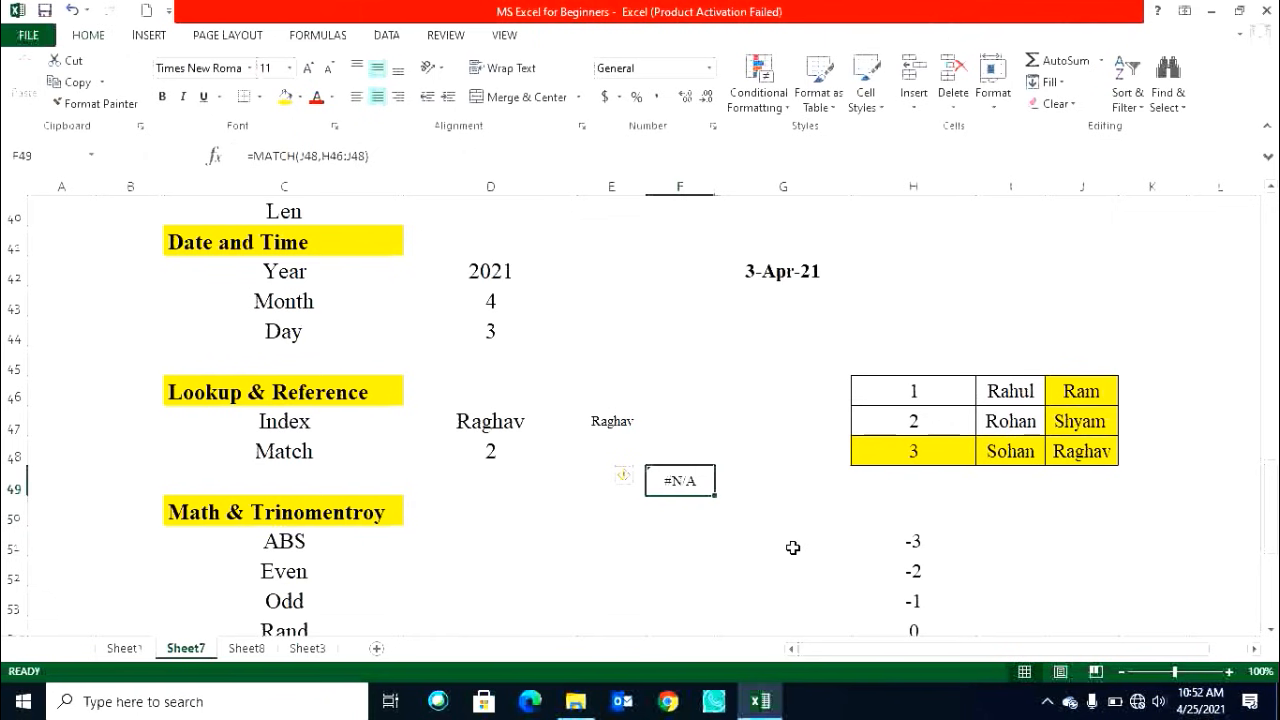
pyautogui.click(514, 457)
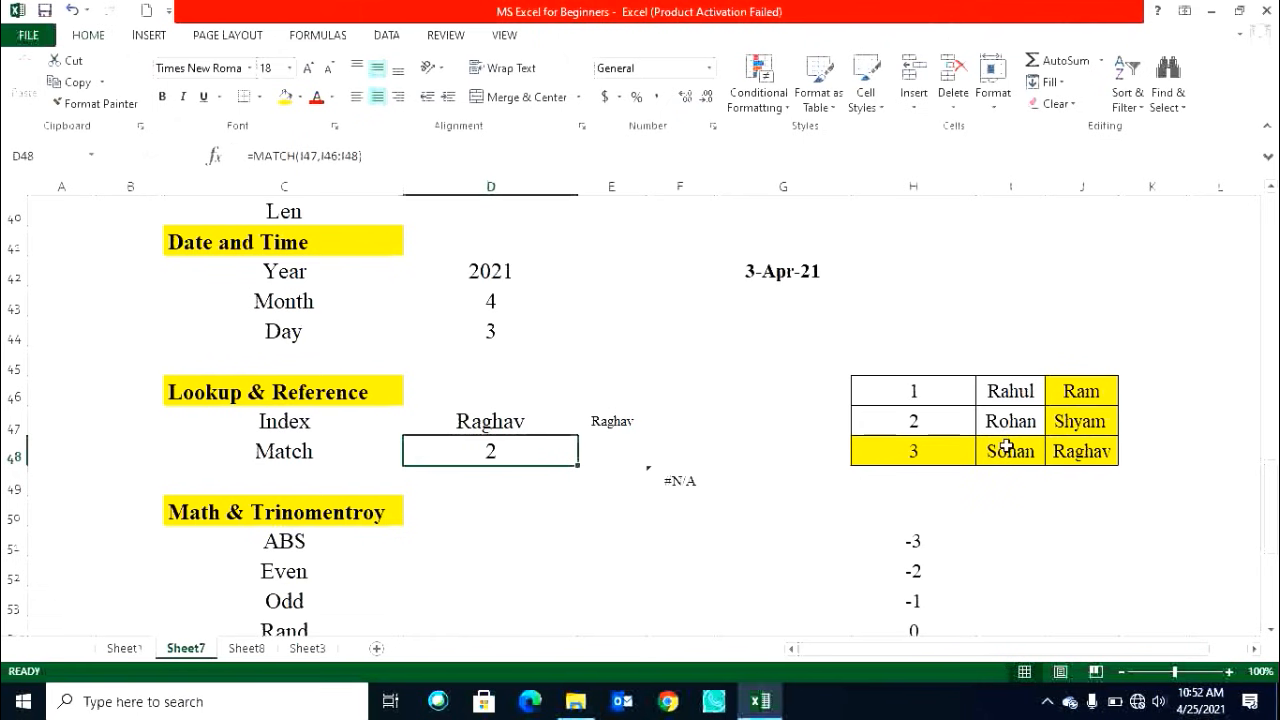
# Clear the MATCH formula from F49.
pyautogui.click(672, 482)
pyautogui.press('Delete')
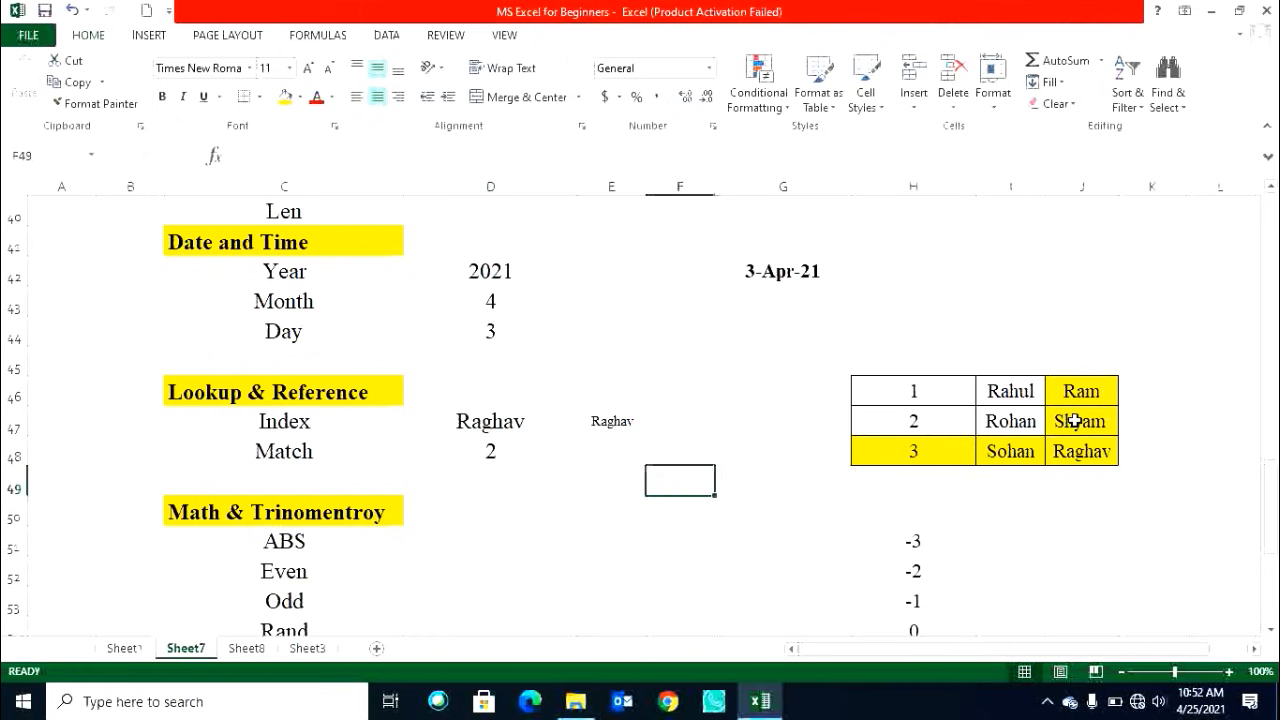
# Try entering =MATCH(I46,I46:I48) in D49, then clear the cell again.
pyautogui.press('Up')
pyautogui.press('Up')
pyautogui.press('Down')
pyautogui.press('Down')
pyautogui.press('Left')
pyautogui.press('Left')
pyautogui.write('=mat')
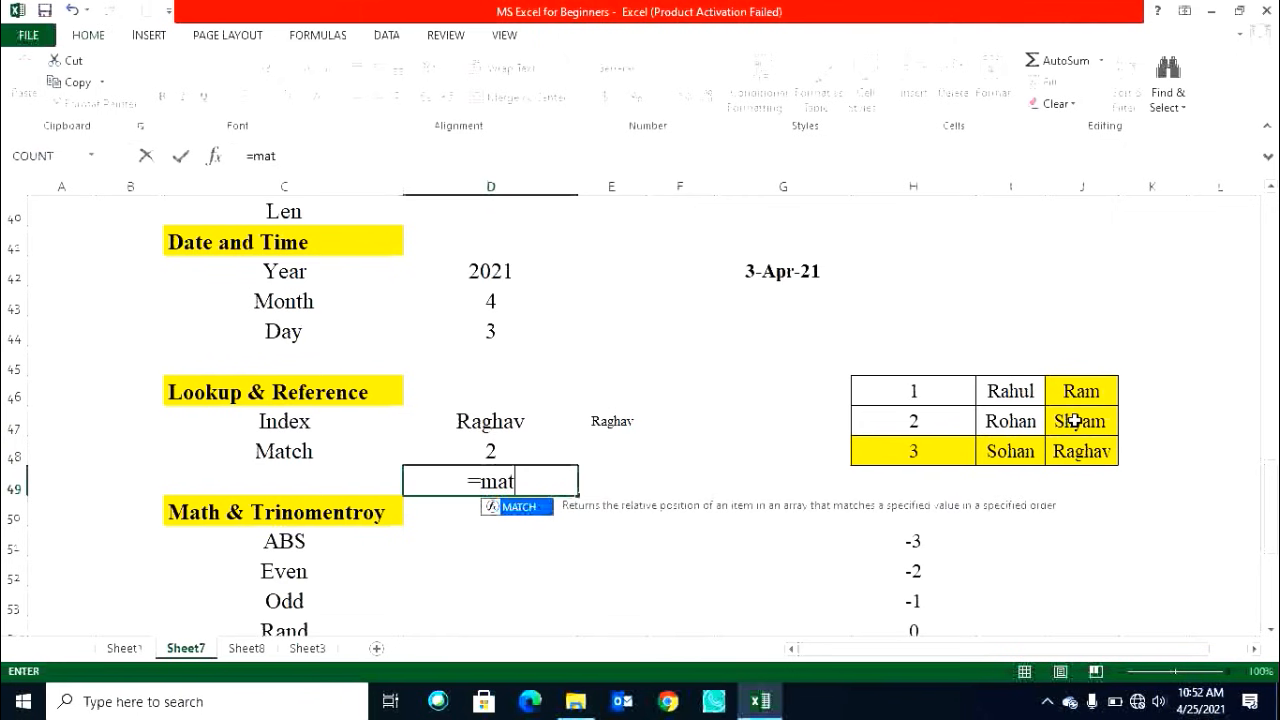
pyautogui.press('Tab')
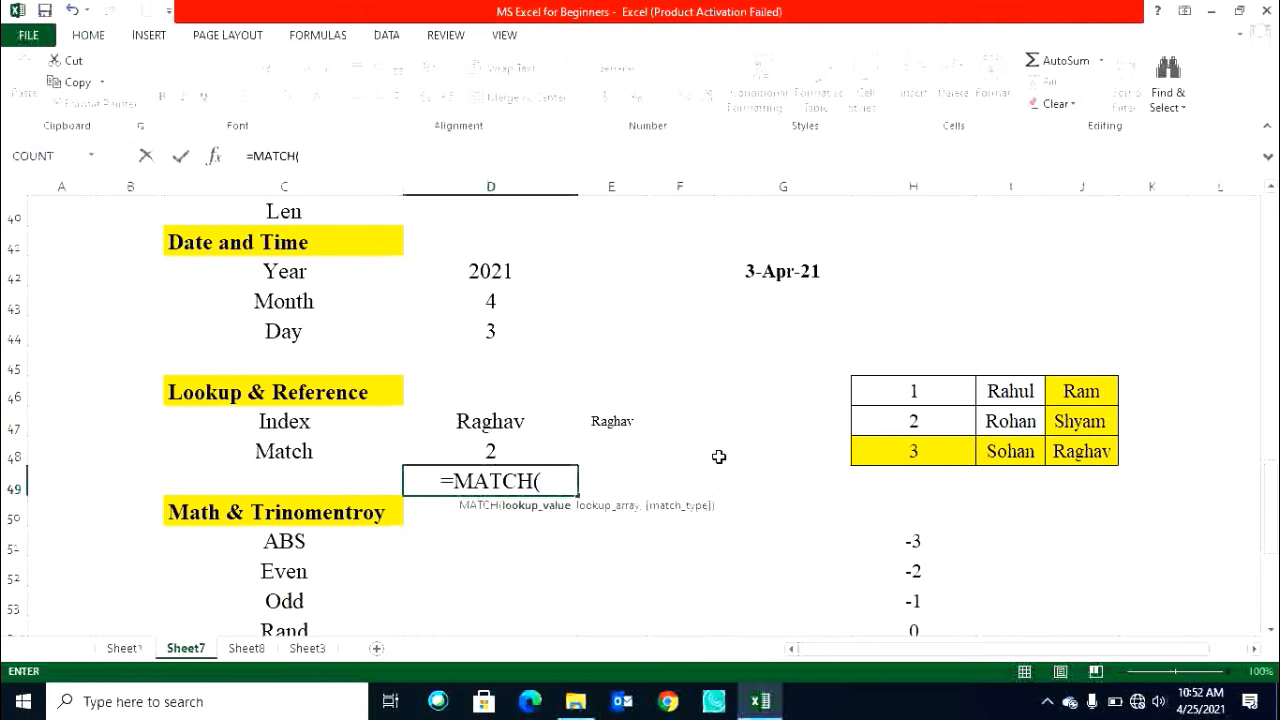
pyautogui.click(1012, 390)
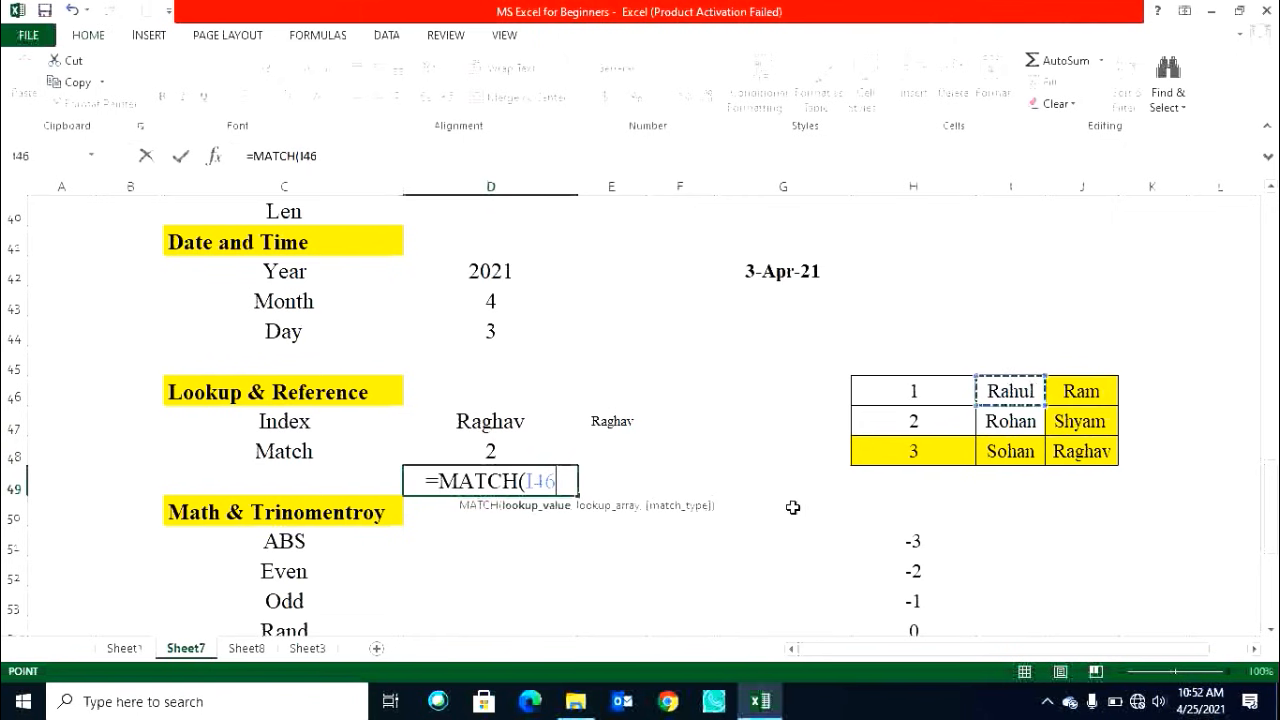
pyautogui.moveTo(1012, 390); pyautogui.dragTo(1015, 450)
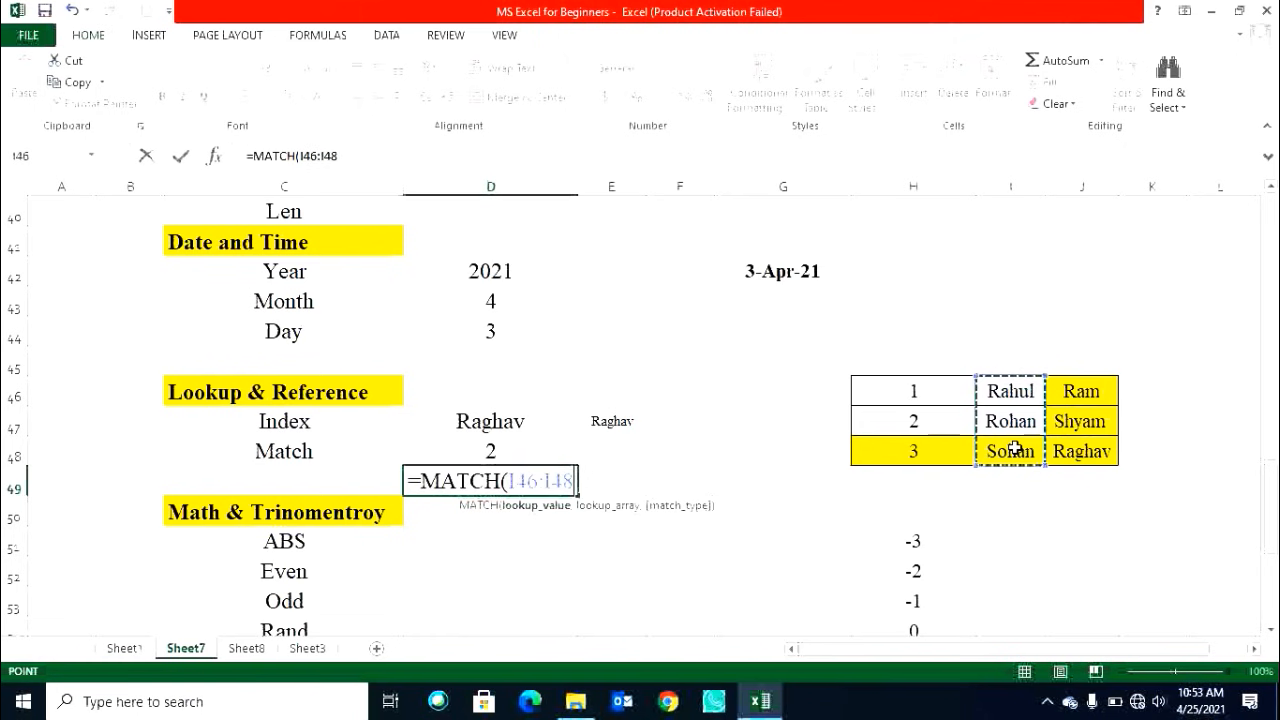
pyautogui.click(1004, 395)
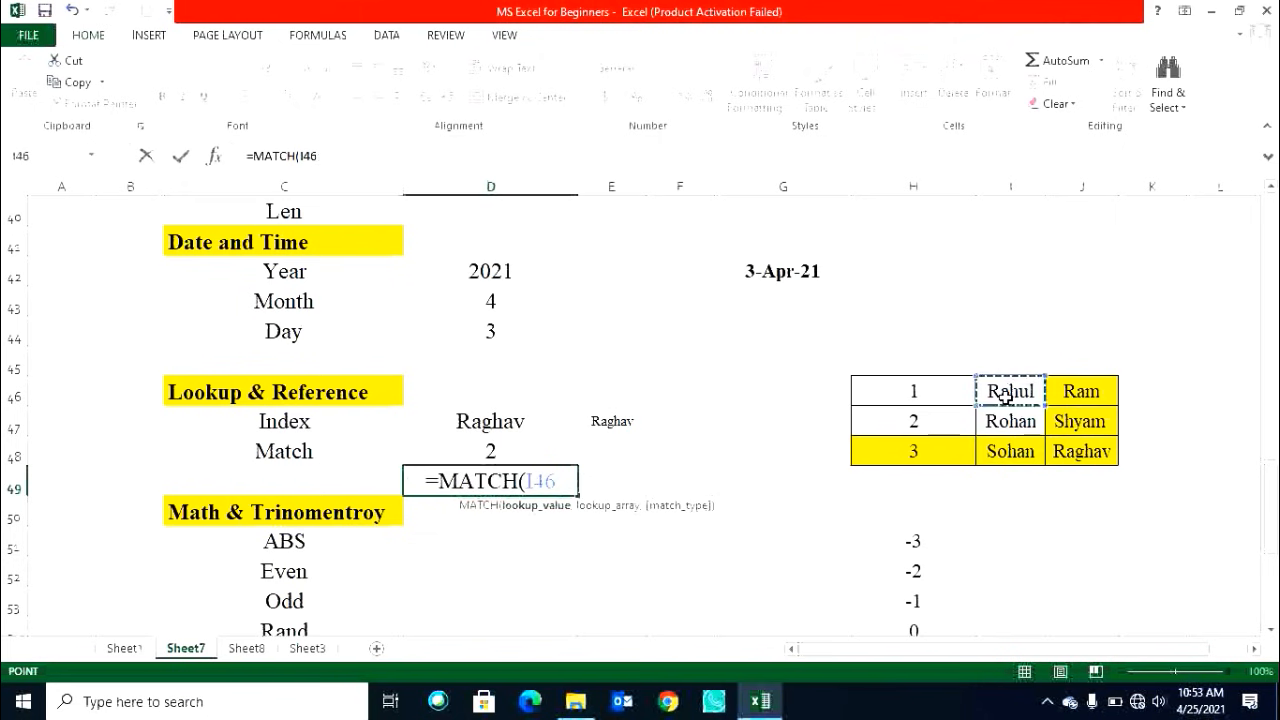
pyautogui.write(',')
pyautogui.moveTo(1028, 405); pyautogui.dragTo(1037, 451)
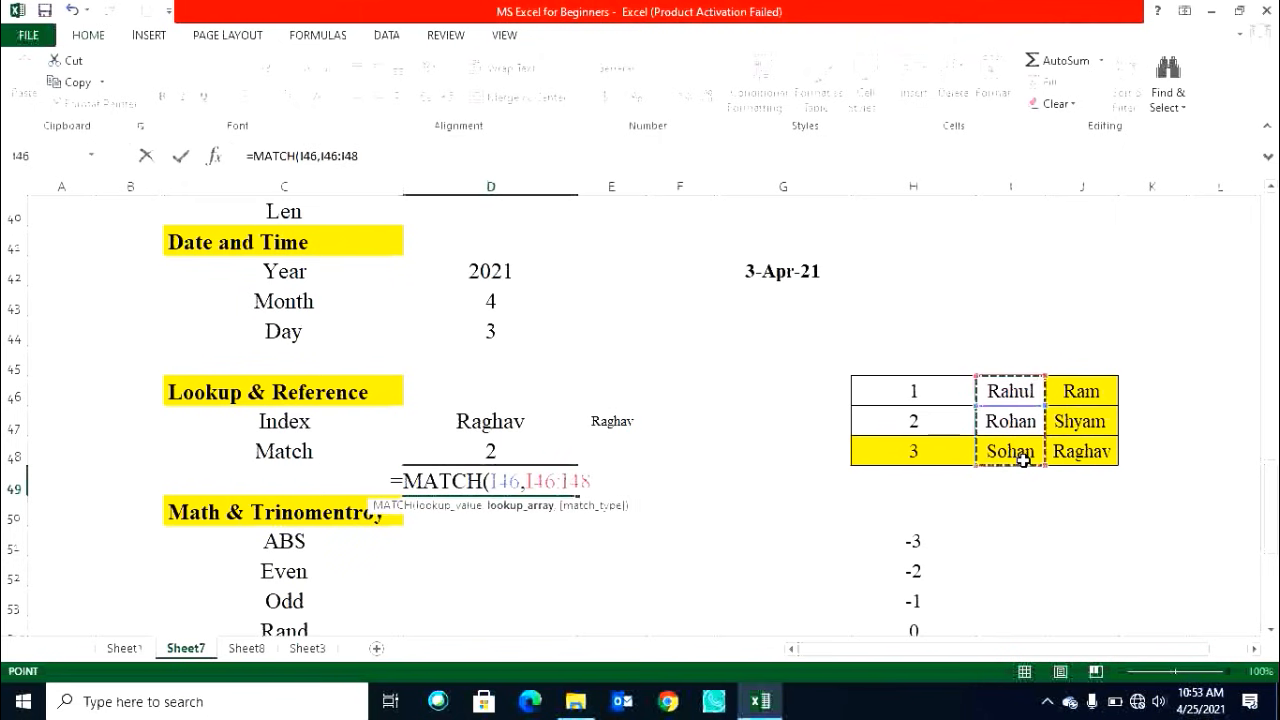
pyautogui.press('Return')
pyautogui.click(541, 481)
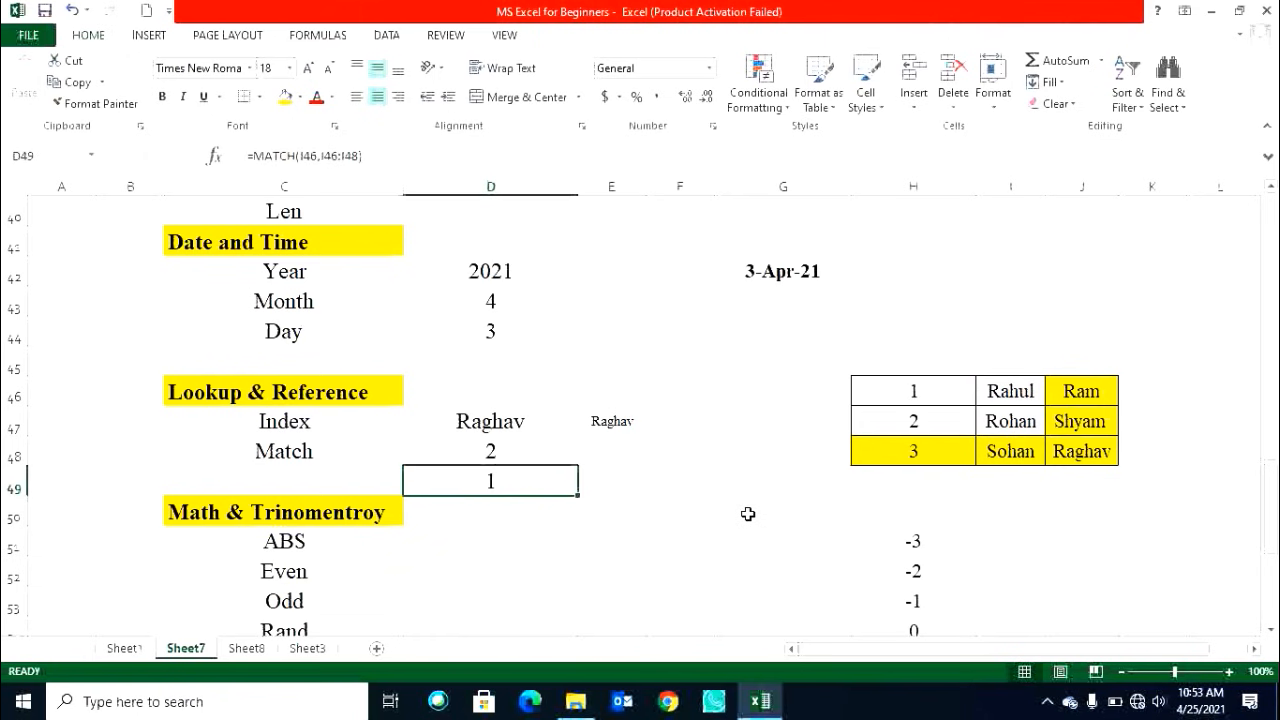
pyautogui.press('Delete')
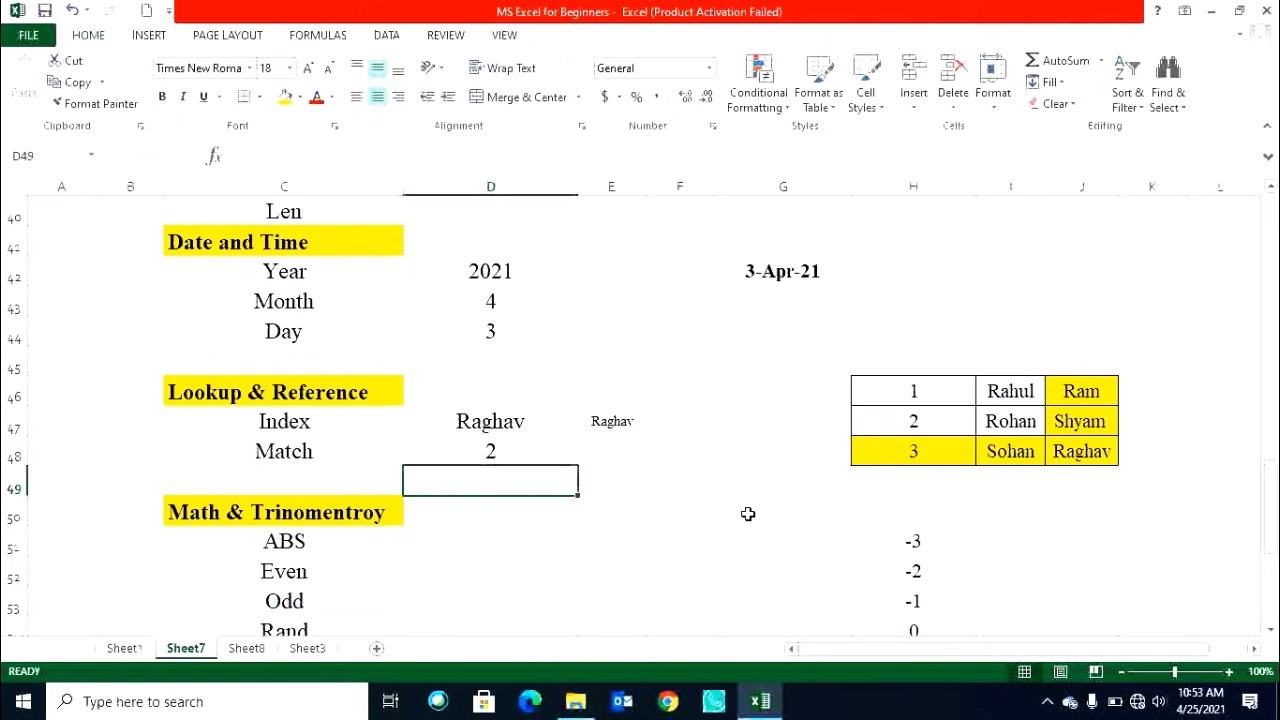
# Enter Rahul in F48 as the lookup value.
pyautogui.press('Up')
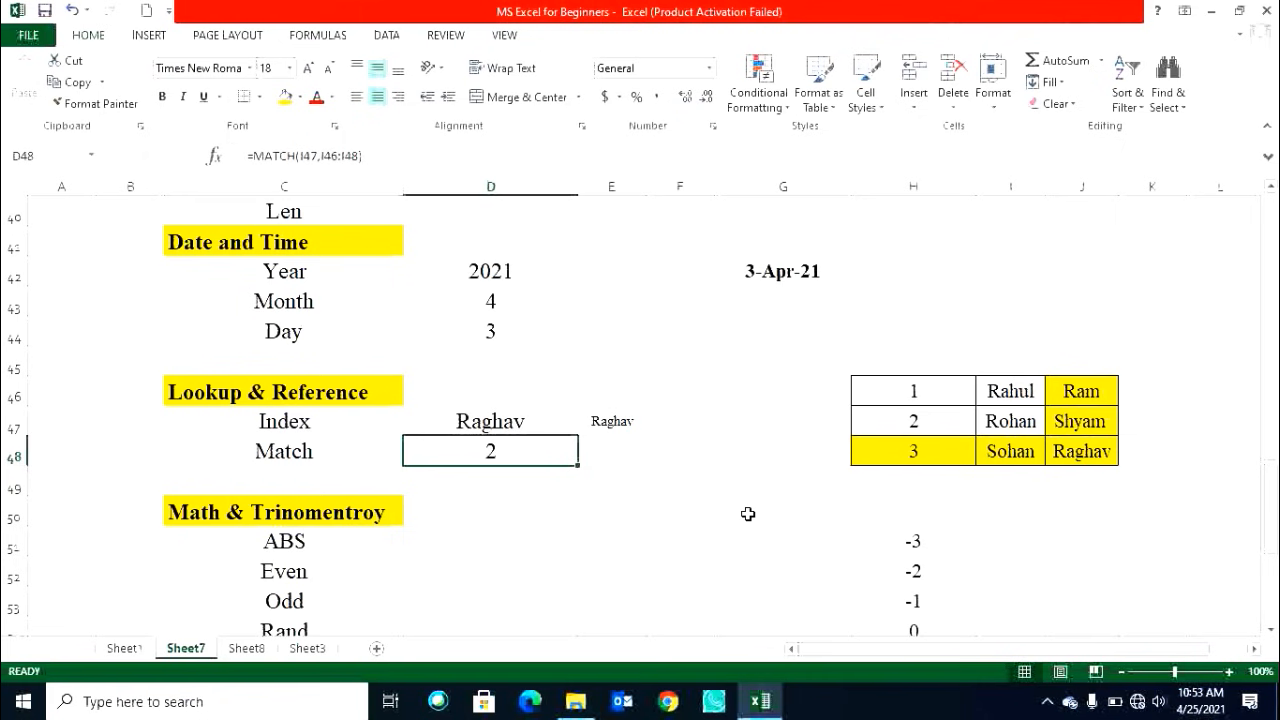
pyautogui.press('Right')
pyautogui.press('Right')
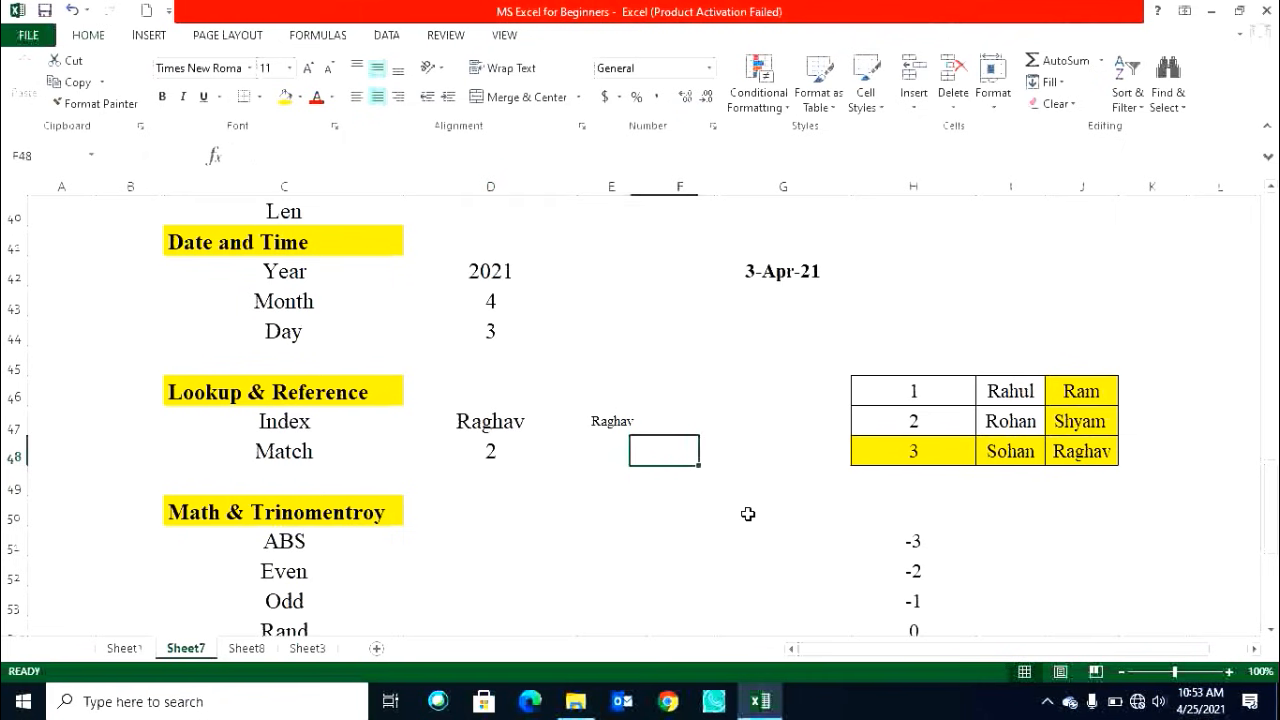
pyautogui.write('Rahul')
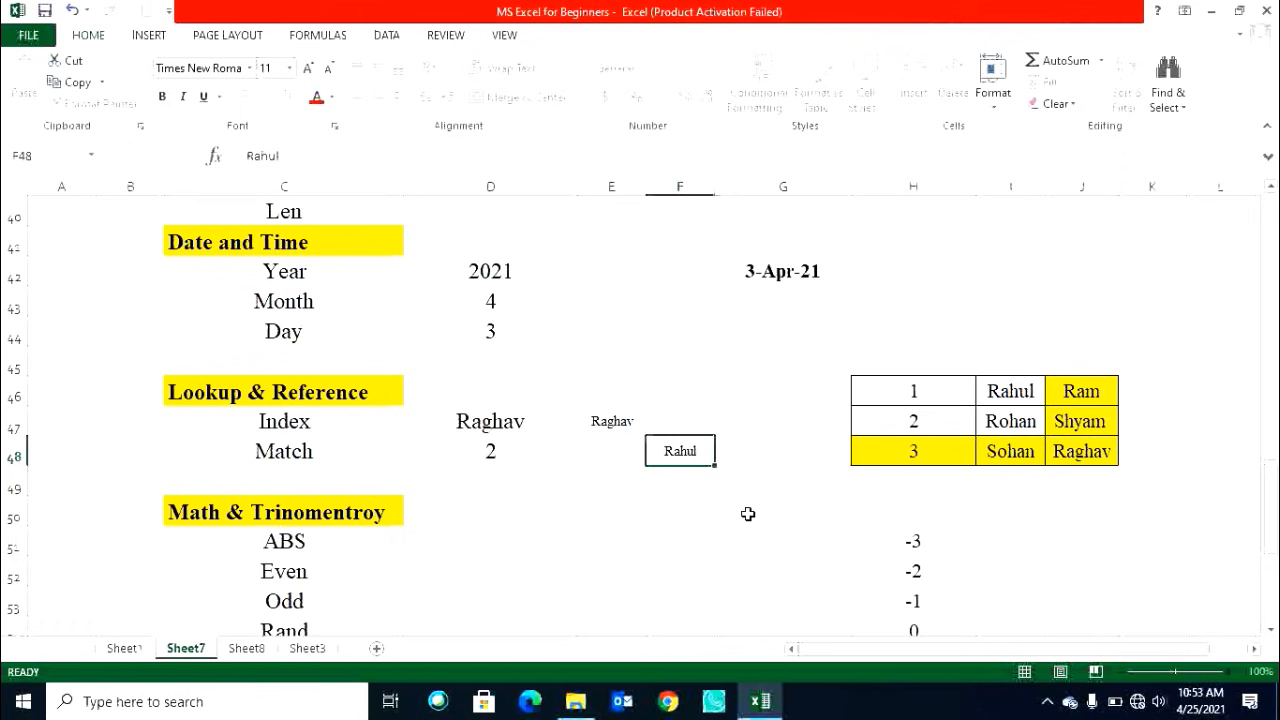
pyautogui.hotkey('ctrl', 'Return')
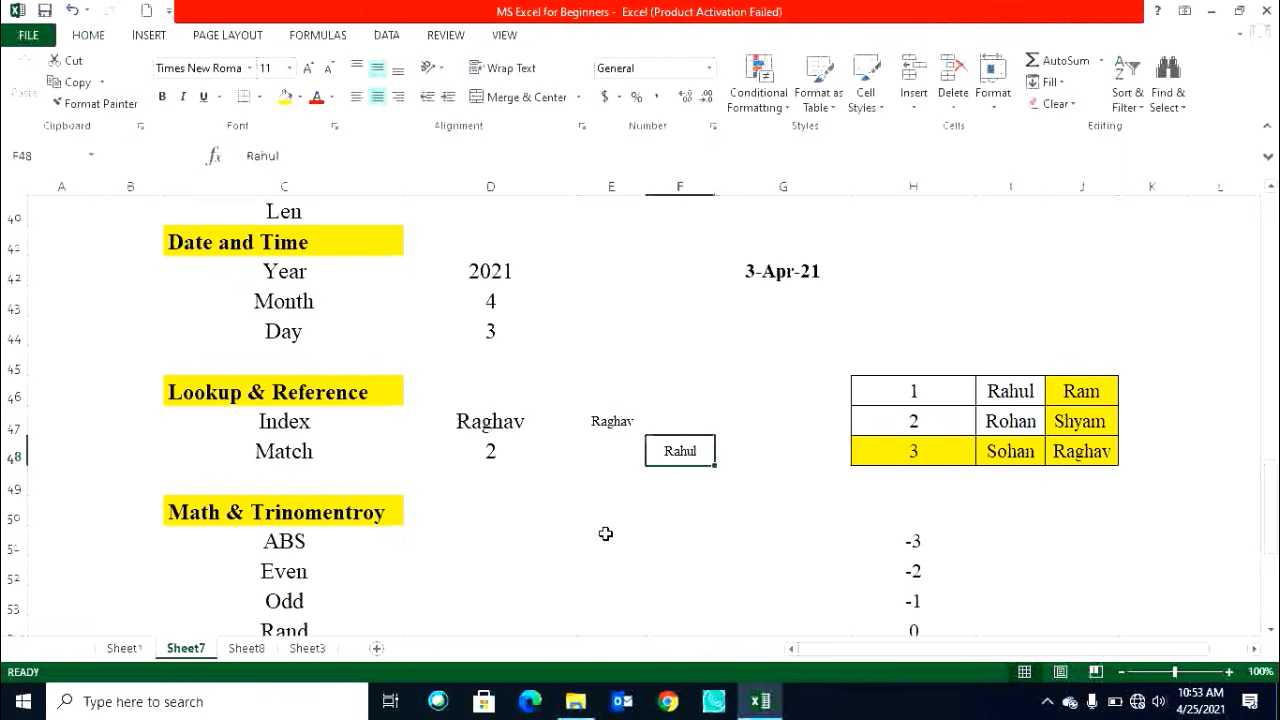
# Rewrite D48 as =MATCH(F48,I46:I48) to find the position of the name in F48.
pyautogui.click(540, 460)
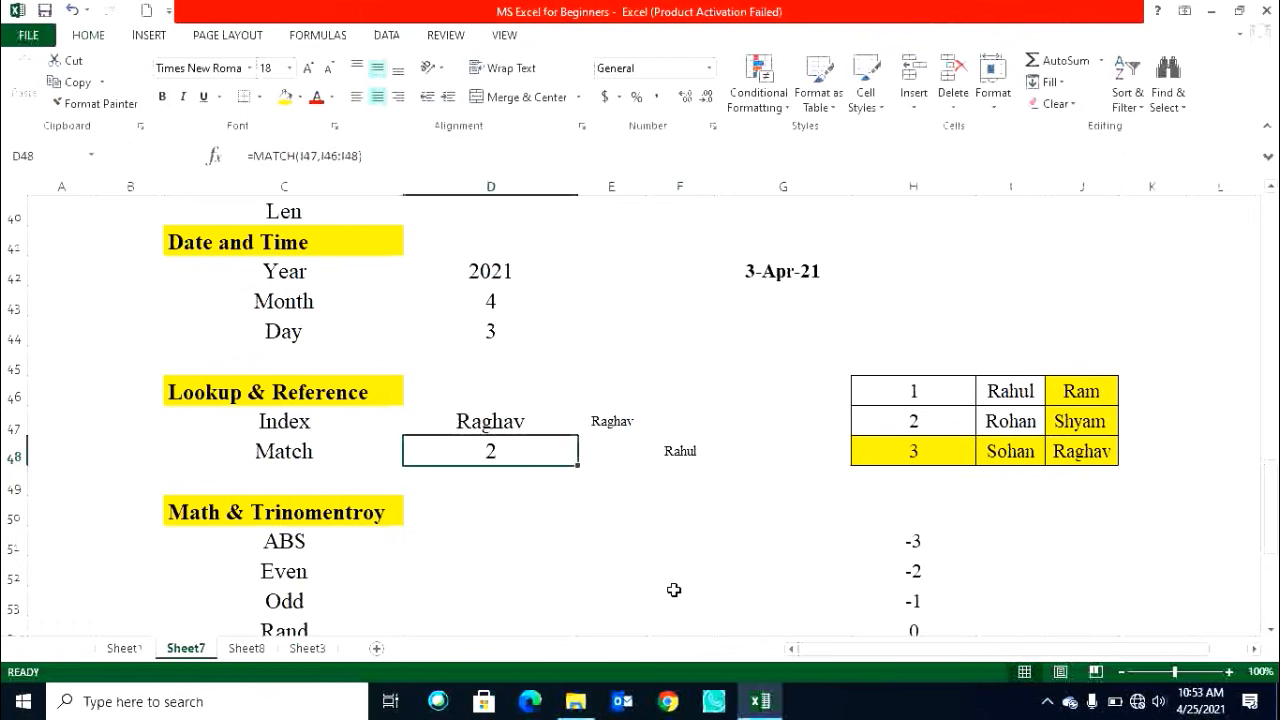
pyautogui.write('=')
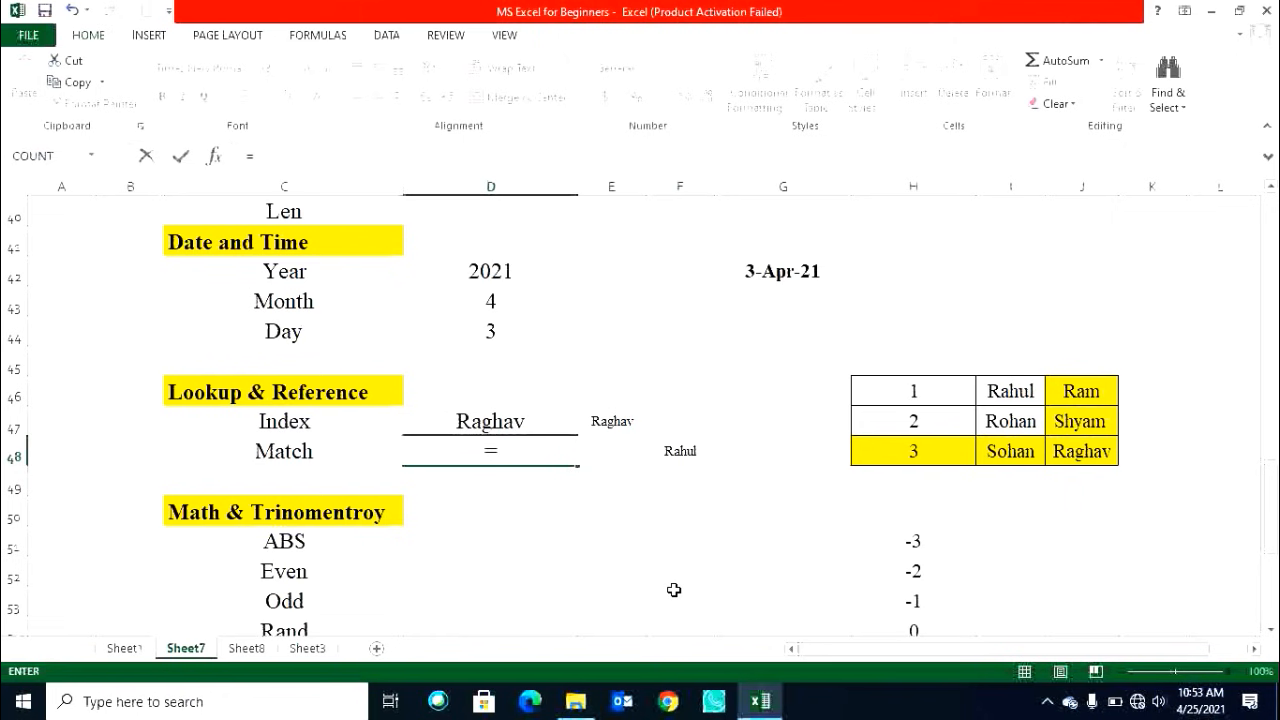
pyautogui.write('match')
pyautogui.press('Tab')
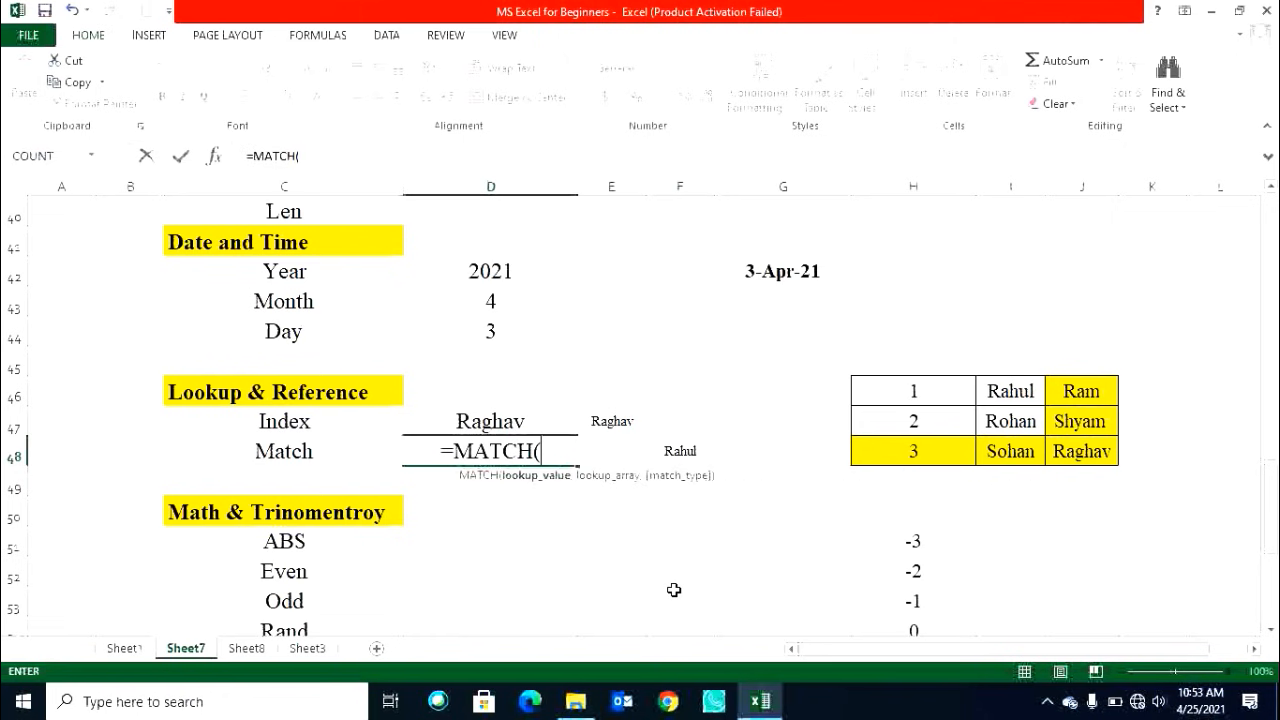
pyautogui.click(678, 452)
pyautogui.write(',')
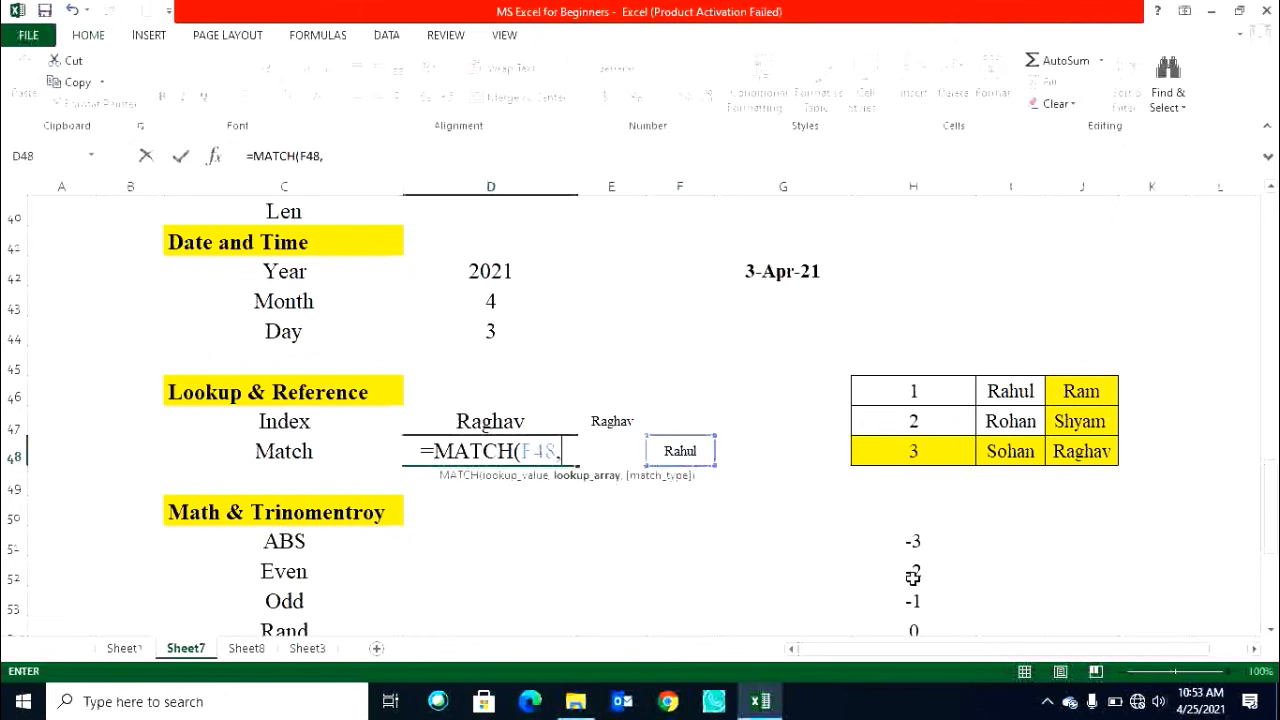
pyautogui.moveTo(1010, 390); pyautogui.dragTo(1022, 451)
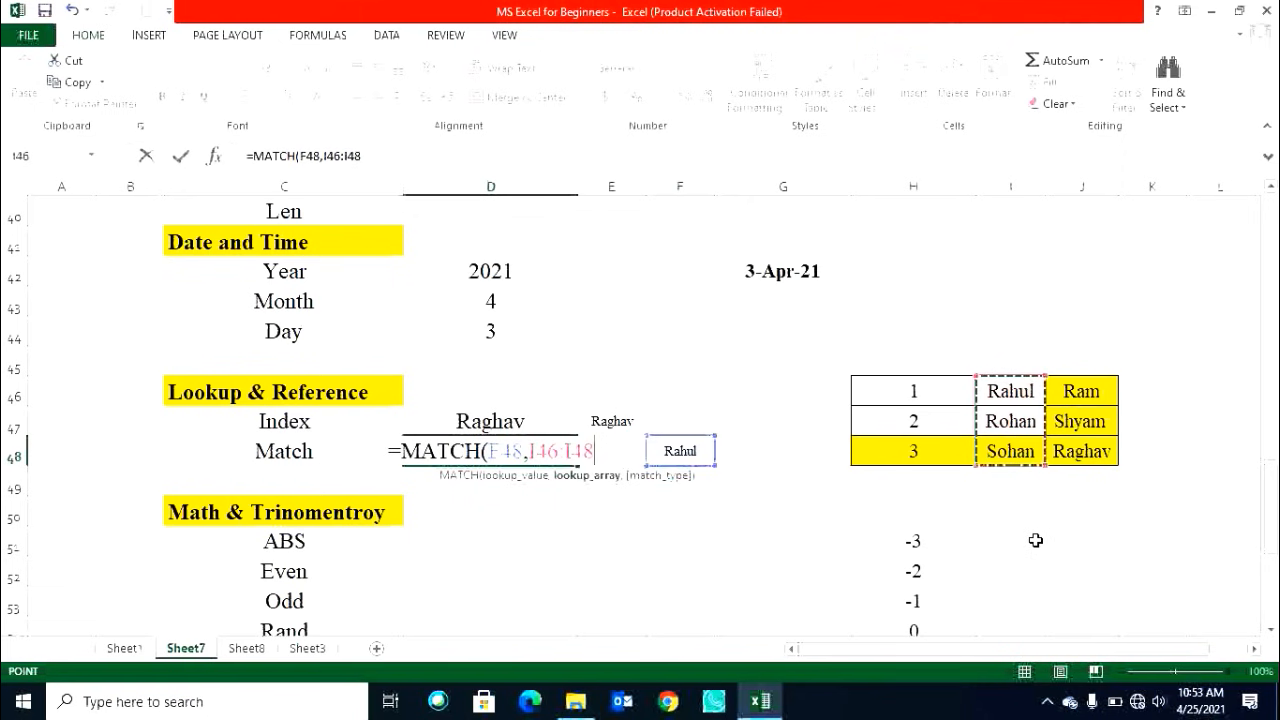
pyautogui.press('Return')
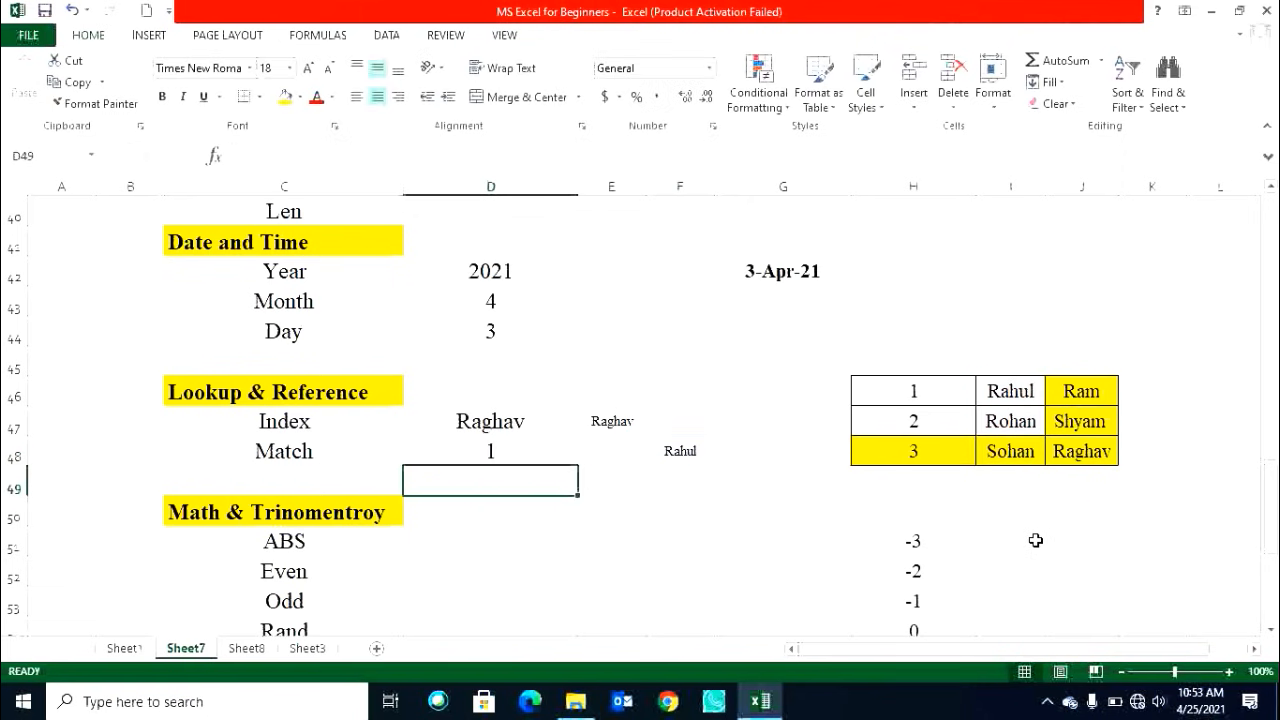
# Copy Sohan from I48 into F48 to change the lookup value.
pyautogui.click(1018, 390)
pyautogui.click(672, 450)
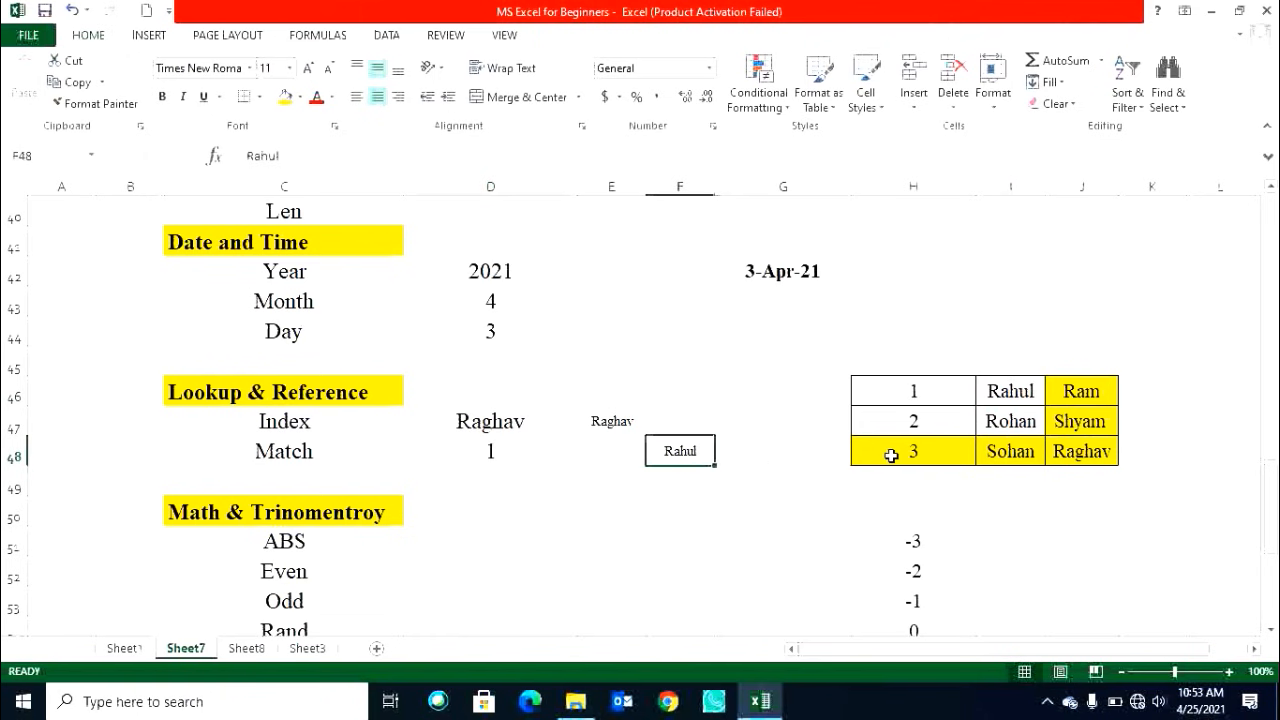
pyautogui.click(1005, 452)
pyautogui.hotkey('ctrl', 'c')
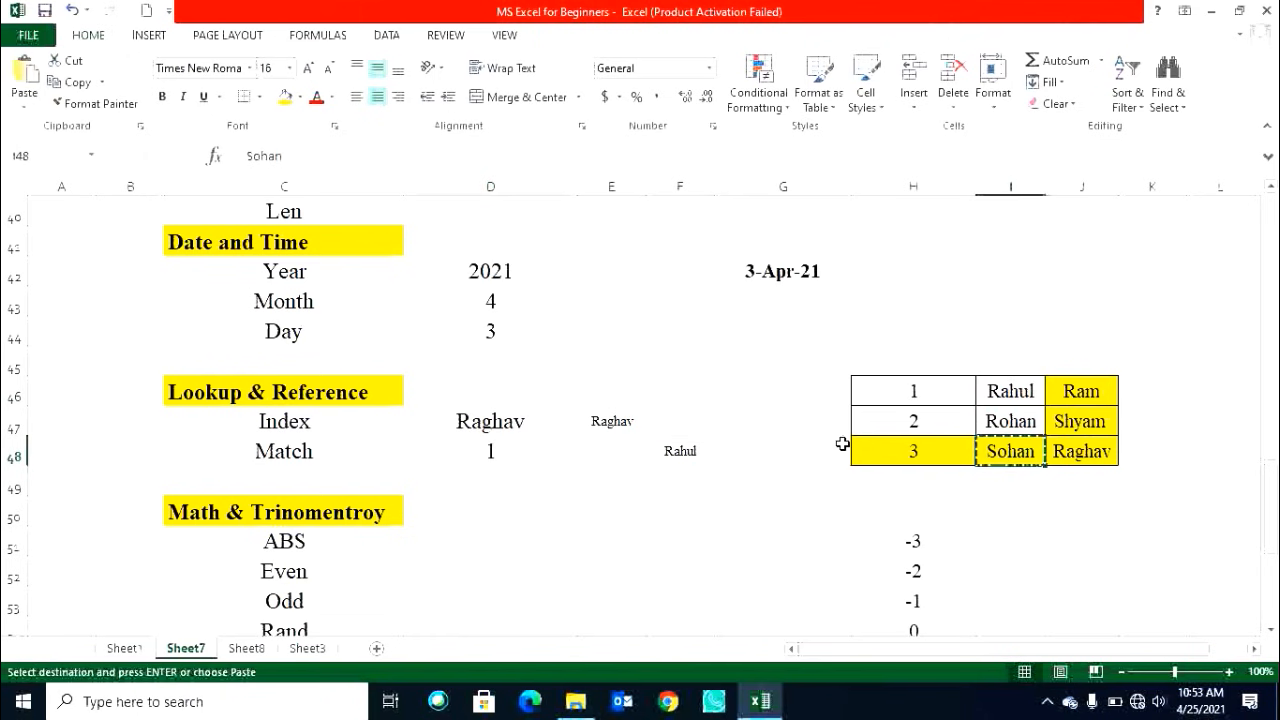
pyautogui.click(690, 450)
pyautogui.hotkey('ctrl', 'v')
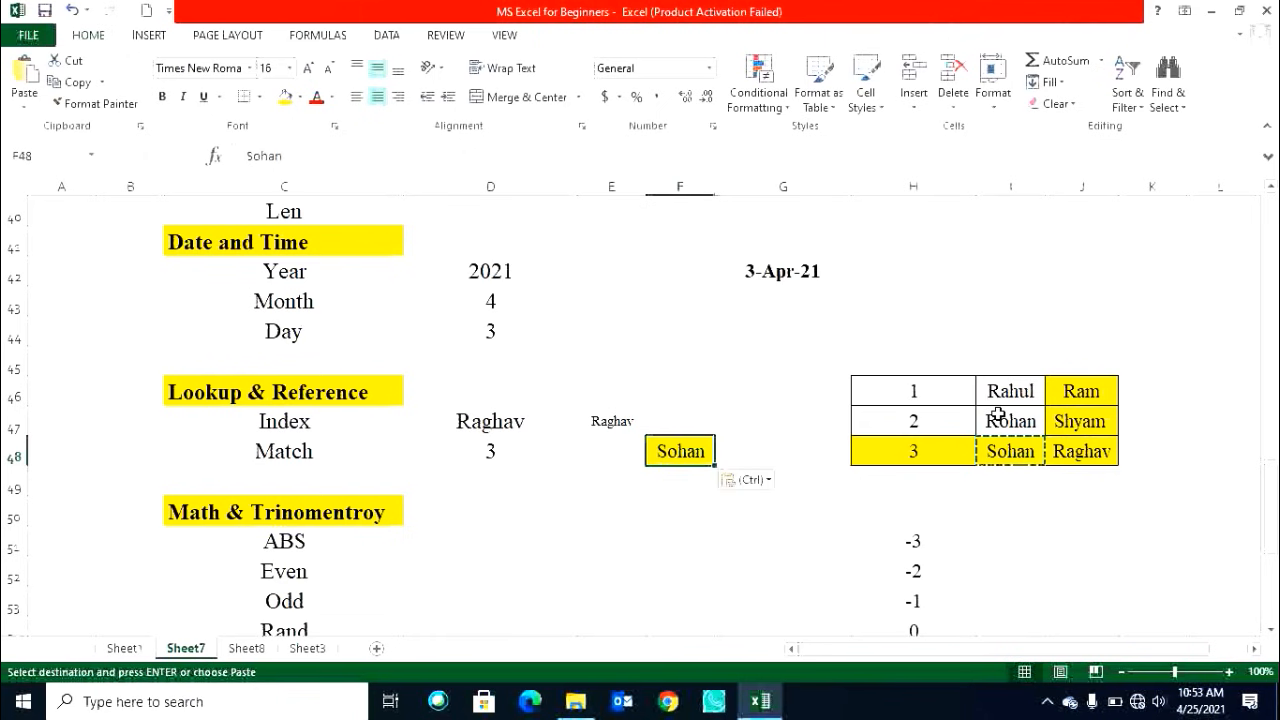
pyautogui.click(483, 457)
pyautogui.click(718, 460)
pyautogui.press('Escape')
pyautogui.scroll(-1, 645, 485)
pyautogui.scroll(-1, 645, 485)
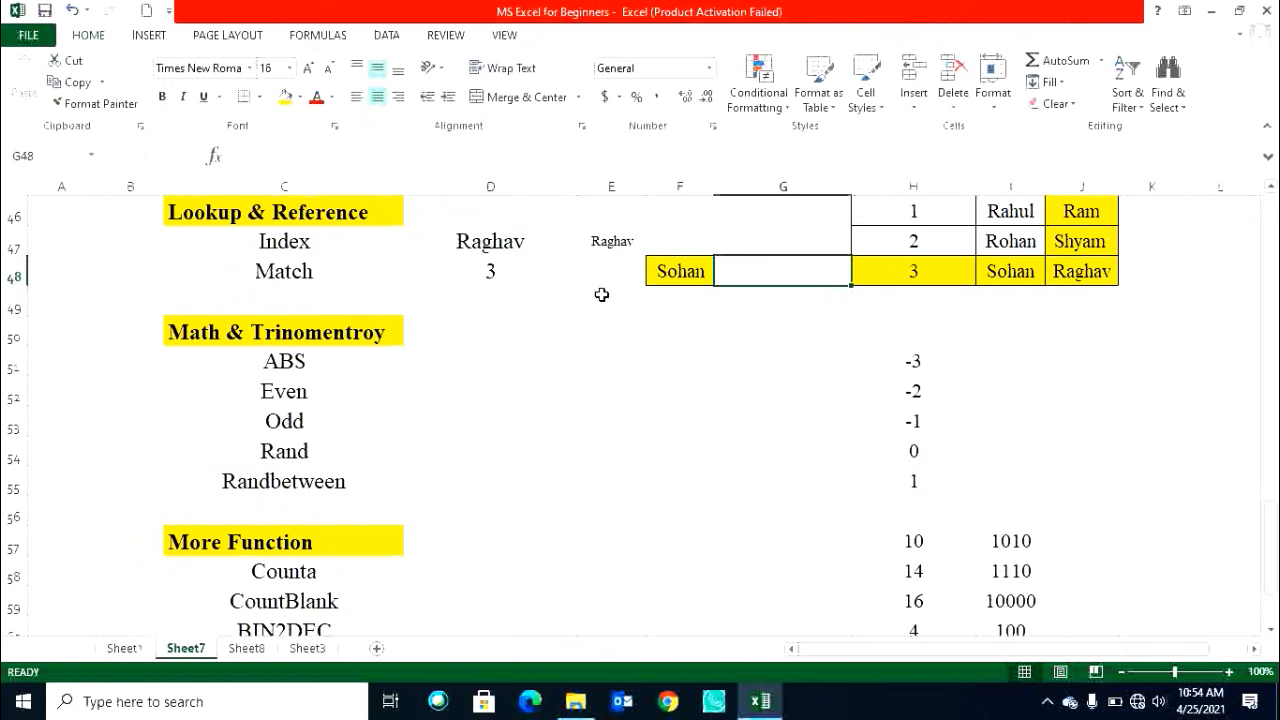
pyautogui.click(330, 38)
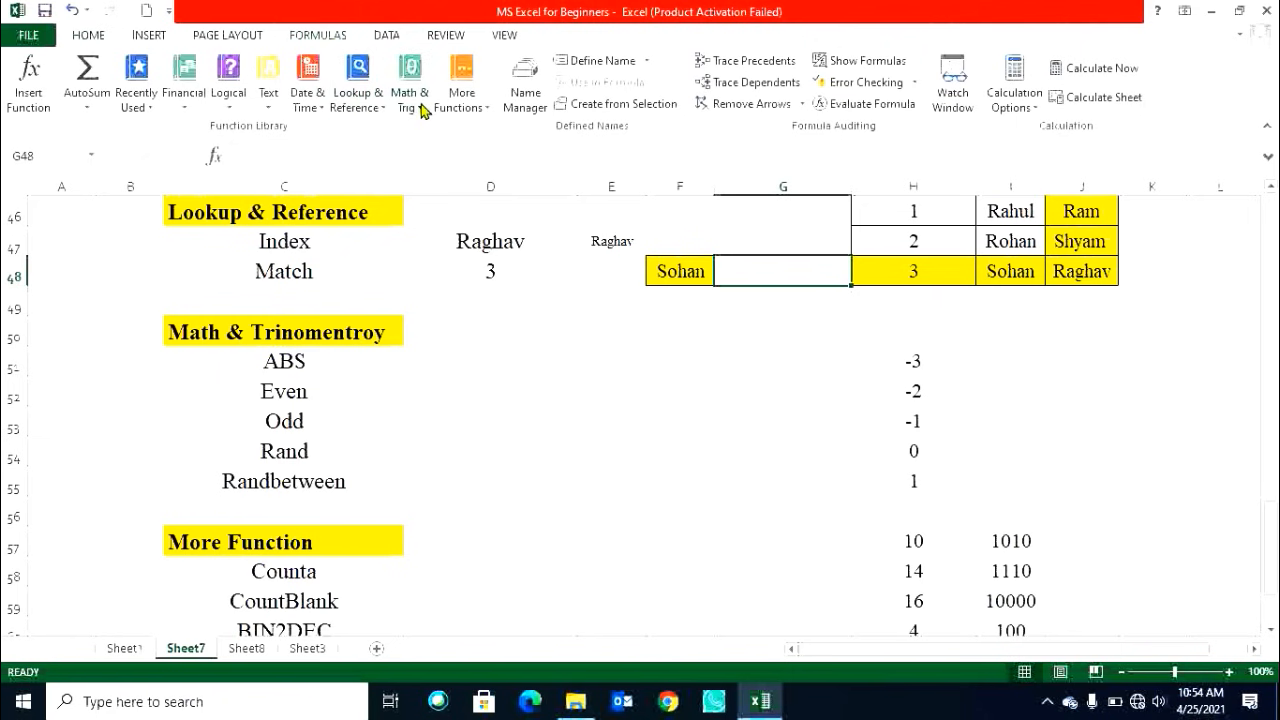
pyautogui.click(483, 111)
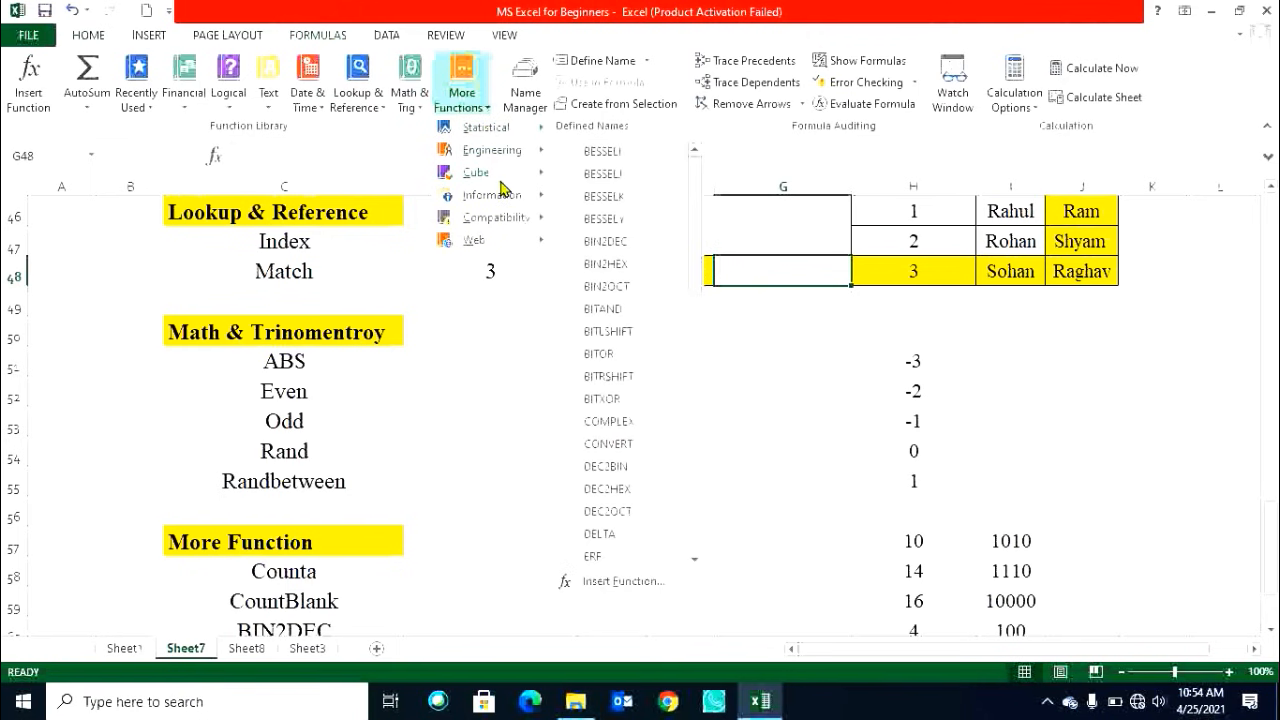
pyautogui.moveTo(508, 225)
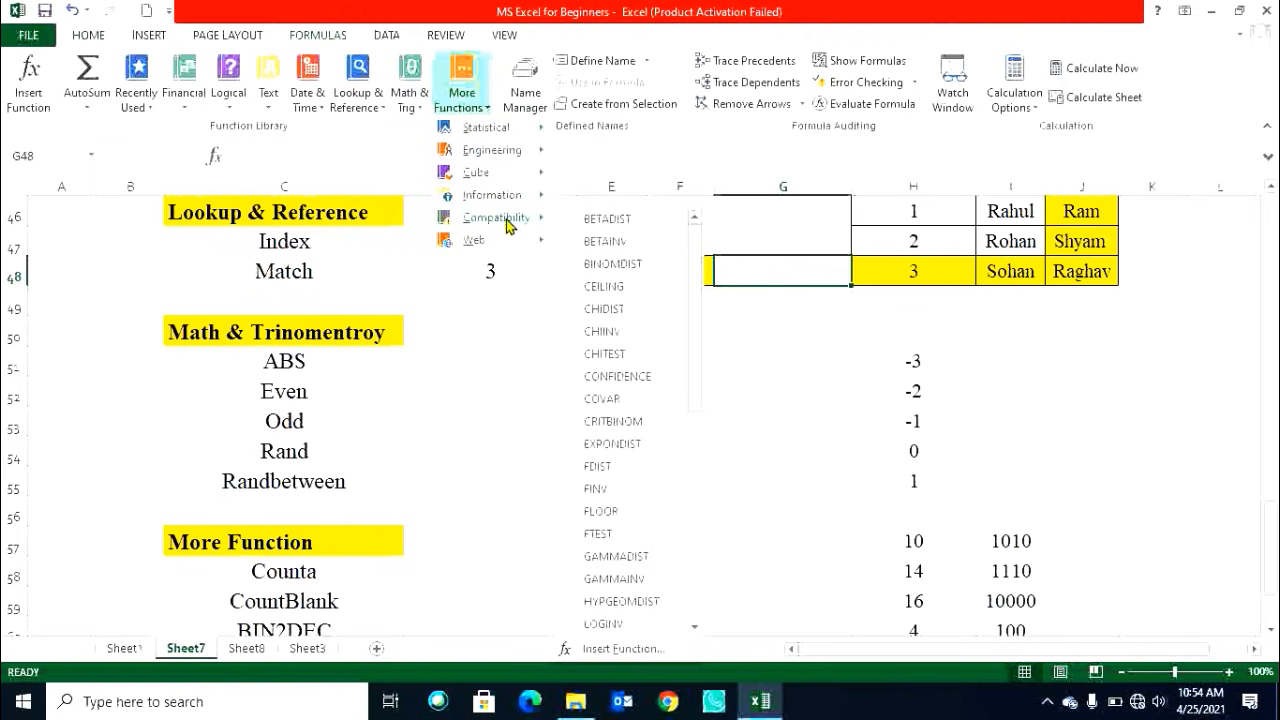
pyautogui.click(497, 360)
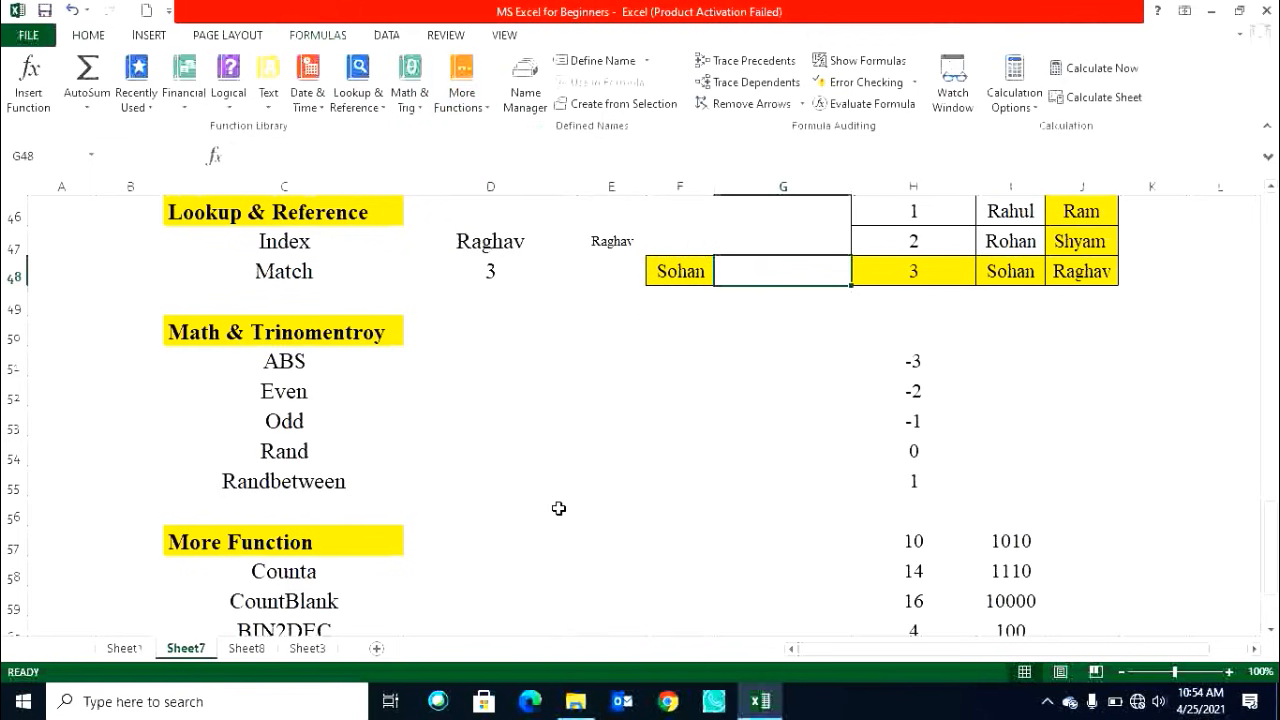
pyautogui.click(420, 112)
pyautogui.click(594, 369)
pyautogui.click(321, 361)
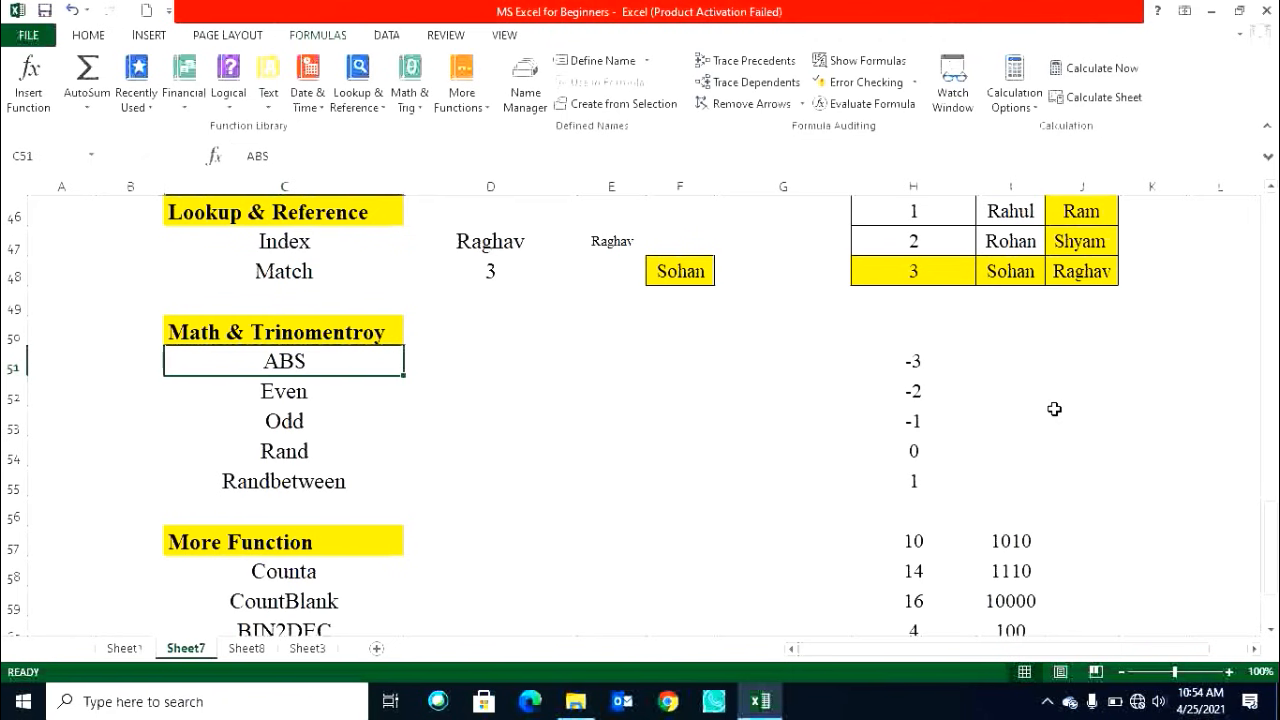
# Enter =ABS(H51) in I51 and fill it down through I55.
pyautogui.click(1014, 366)
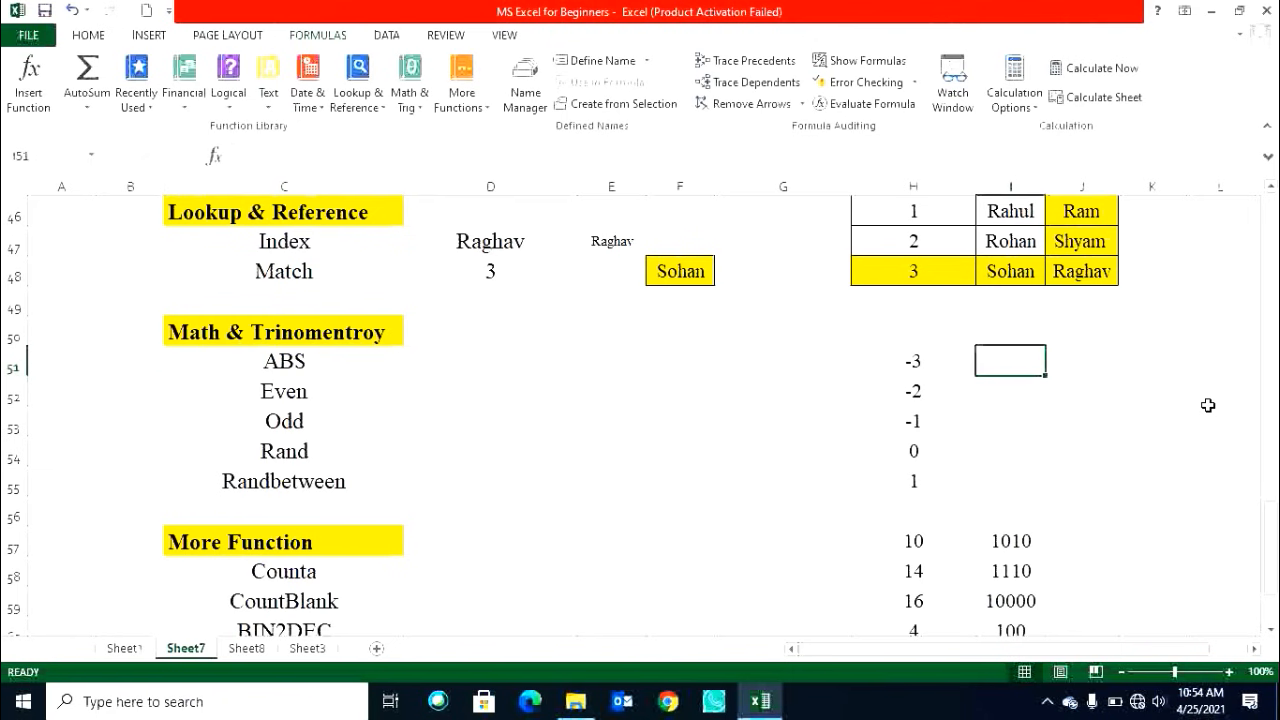
pyautogui.write('=')
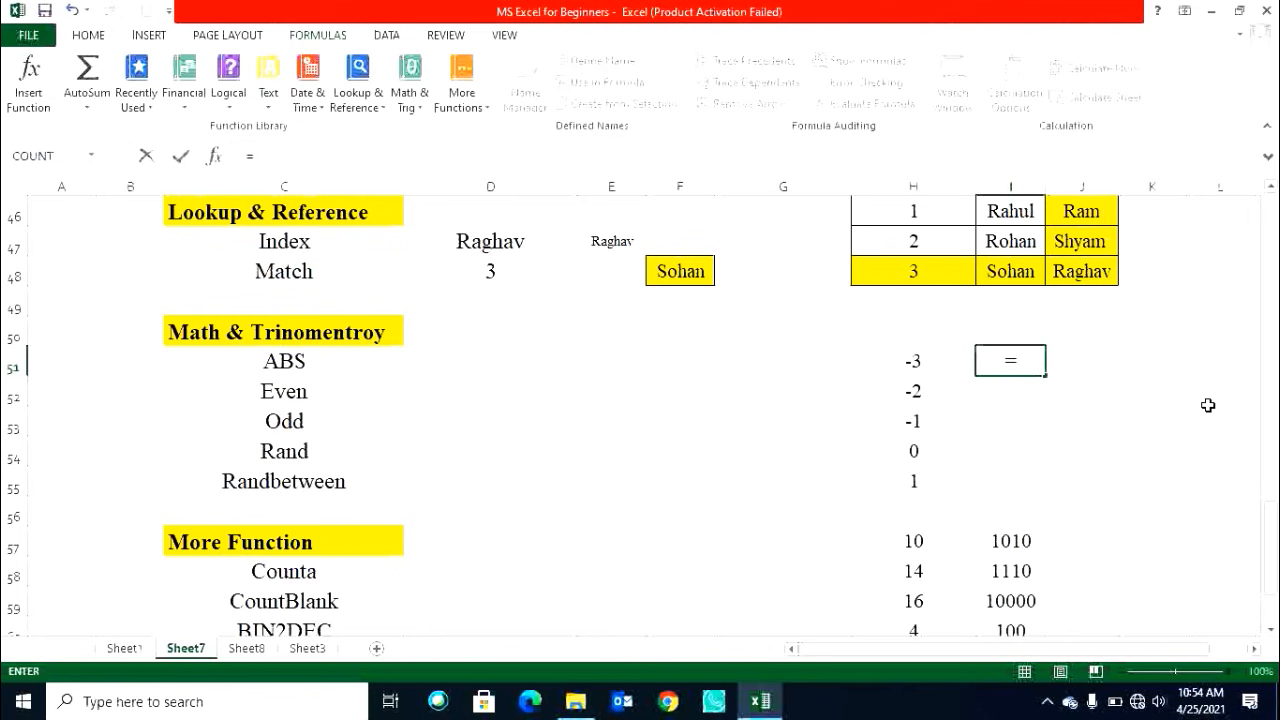
pyautogui.write('abs')
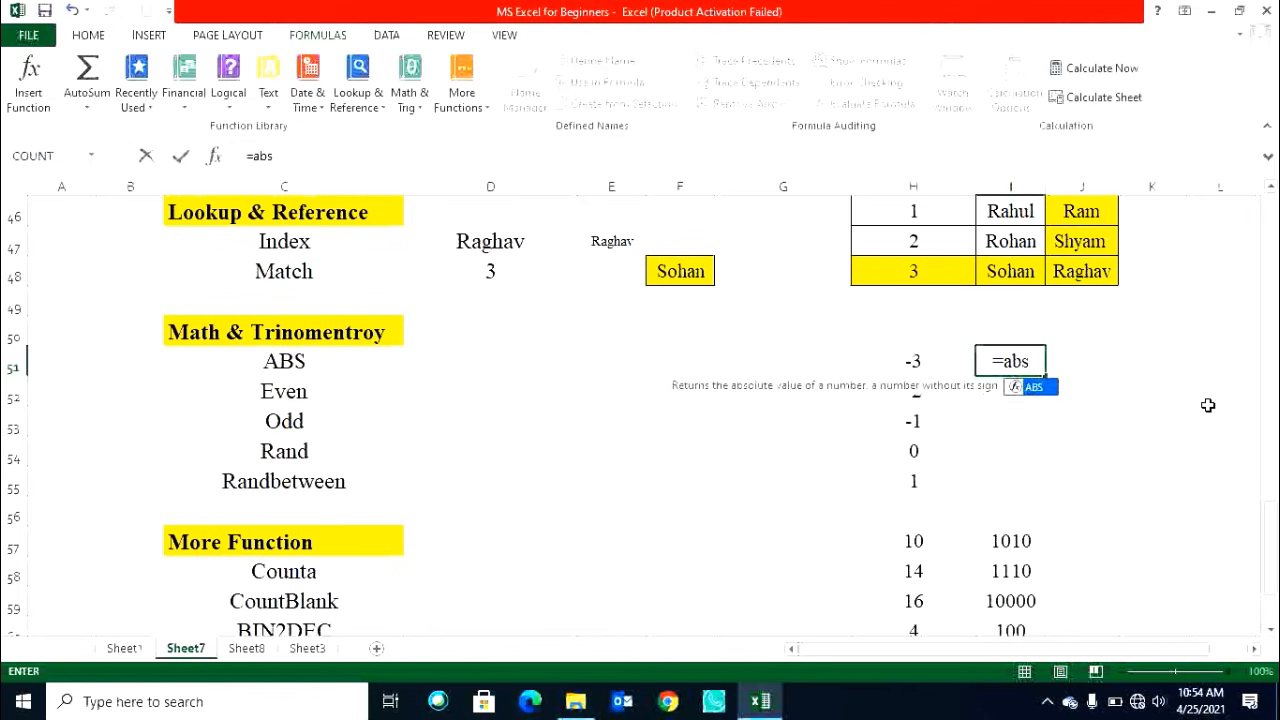
pyautogui.press('Tab')
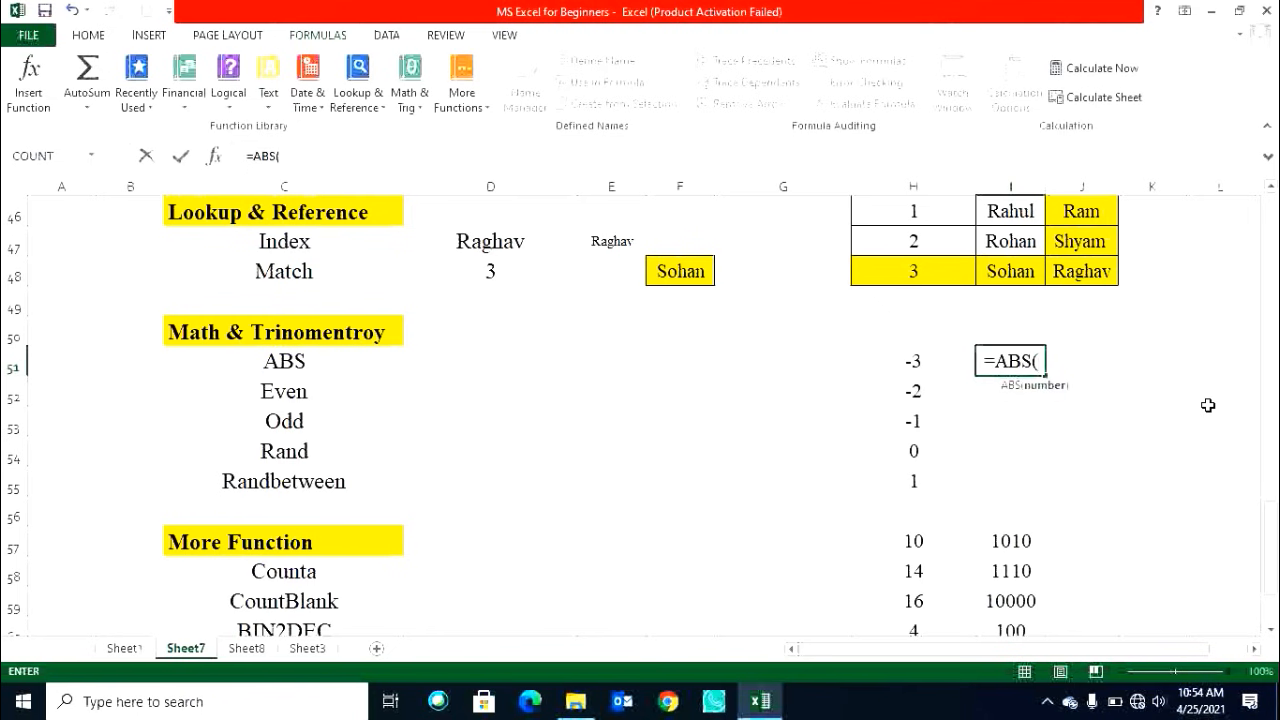
pyautogui.click(916, 364)
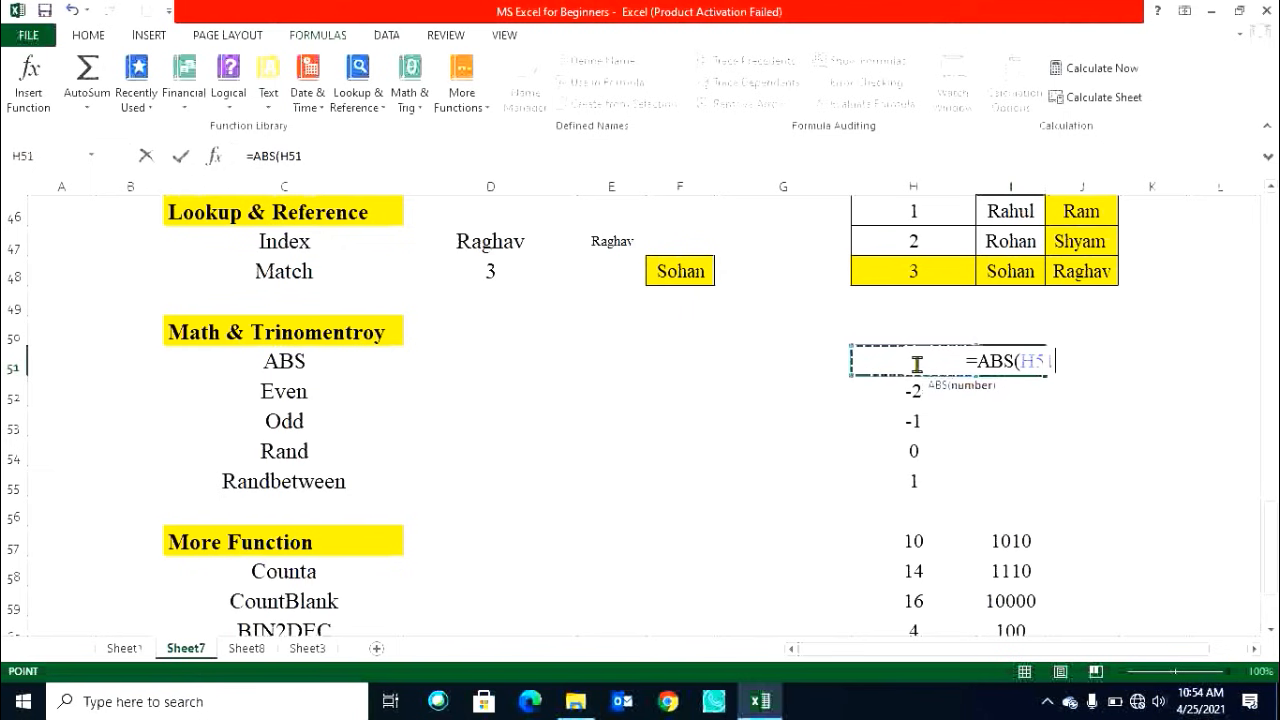
pyautogui.press('Return')
pyautogui.click(1010, 367)
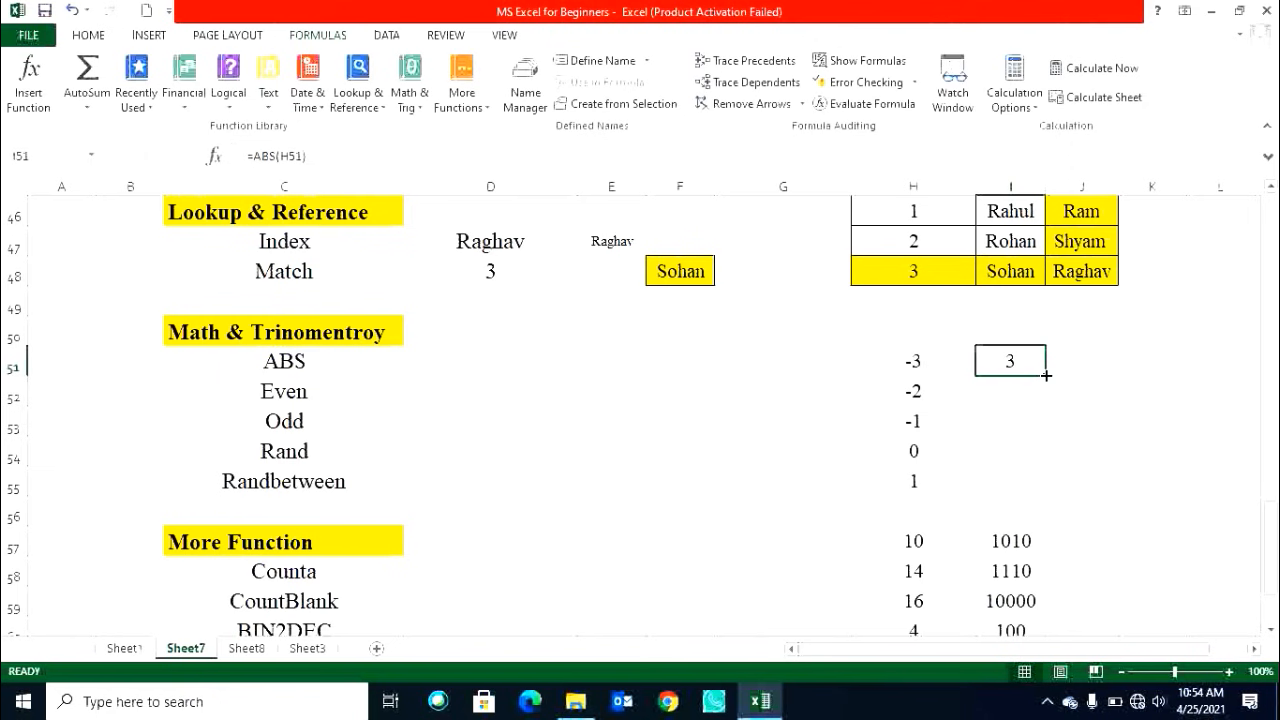
pyautogui.moveTo(1045, 375); pyautogui.dragTo(1051, 483)
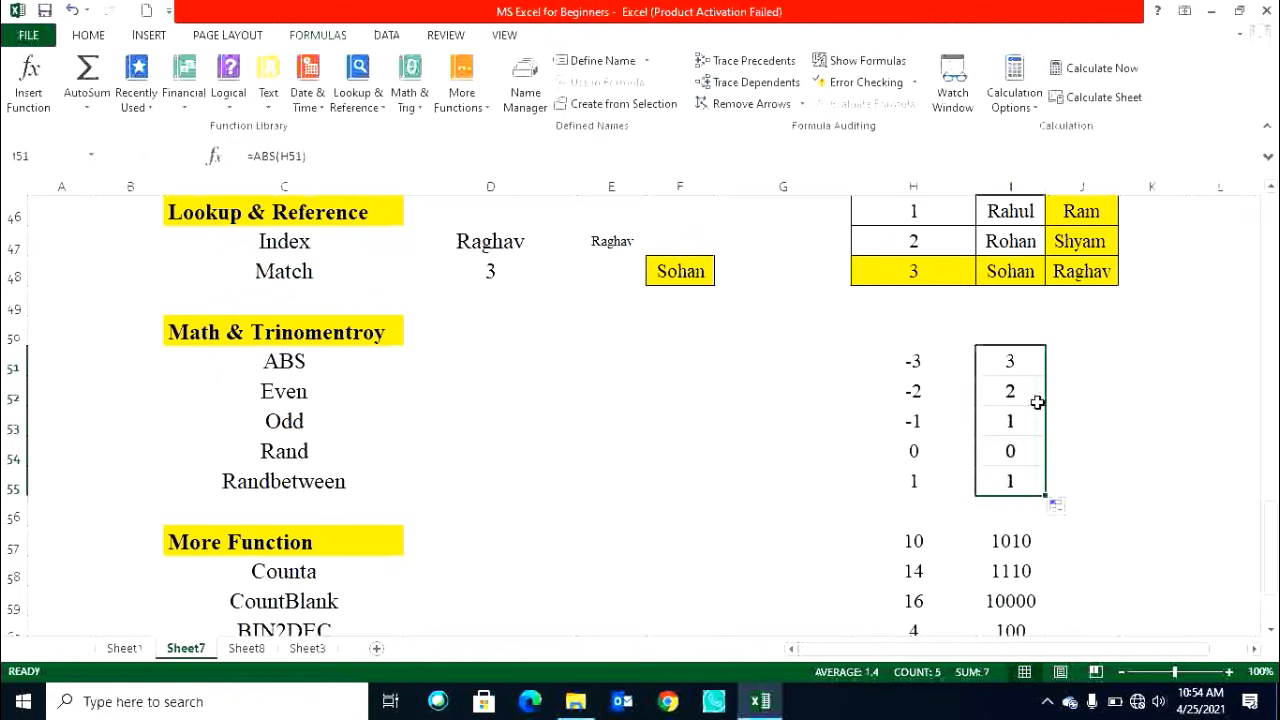
# Clear the ABS results from I51:I55.
pyautogui.moveTo(1014, 363); pyautogui.dragTo(1030, 472)
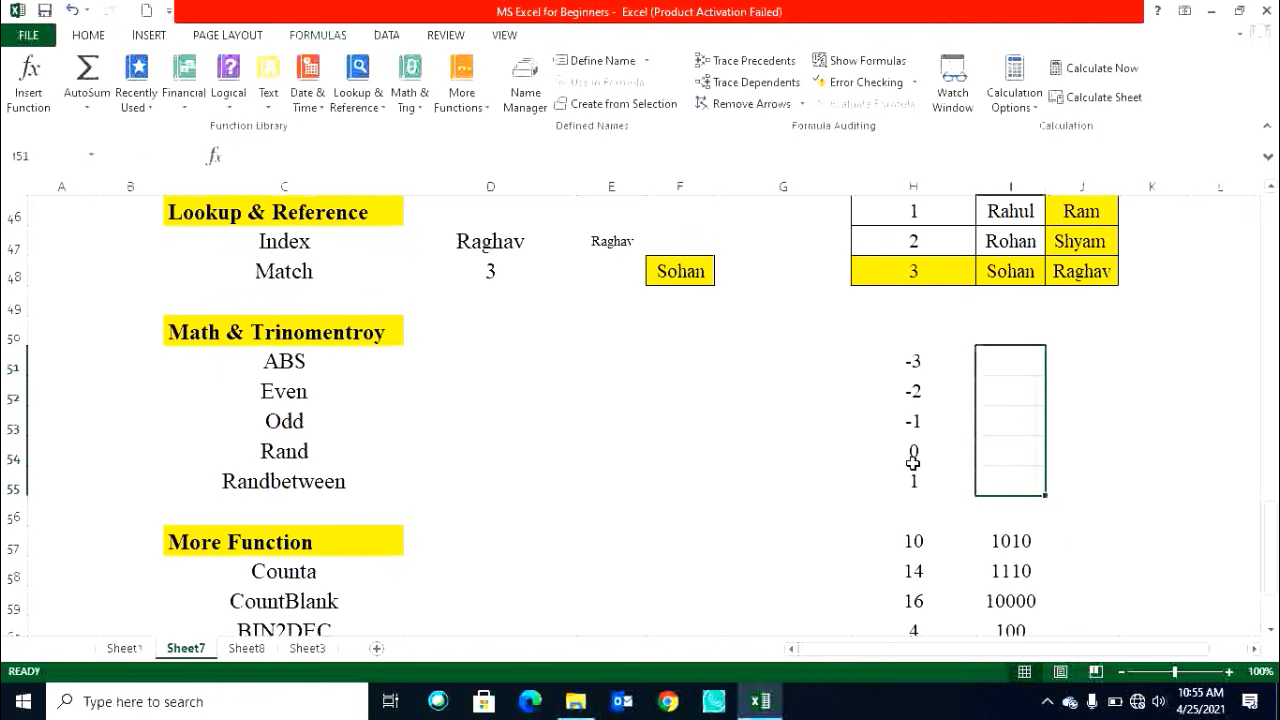
pyautogui.click(296, 400)
pyautogui.click(989, 362)
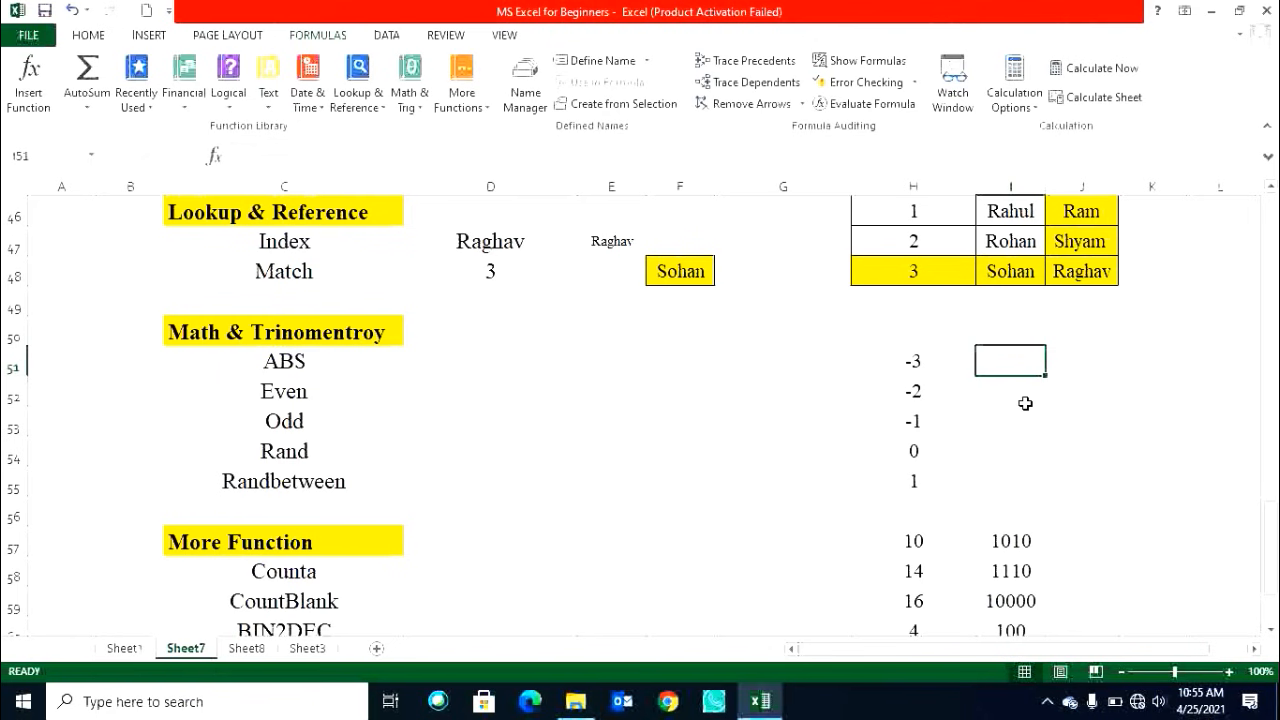
# Enter =EVEN(H51) in I51 to round the value in H51 to an even integer.
pyautogui.write('=ev')
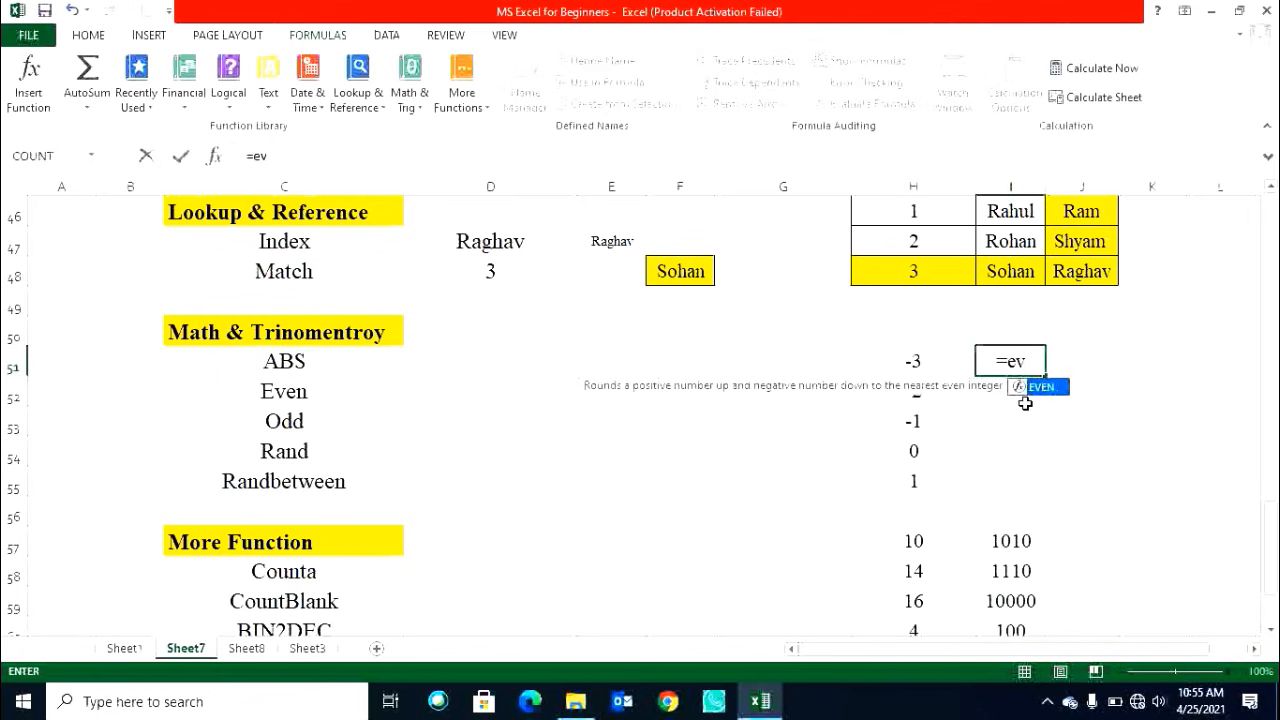
pyautogui.write('en')
pyautogui.press('Tab')
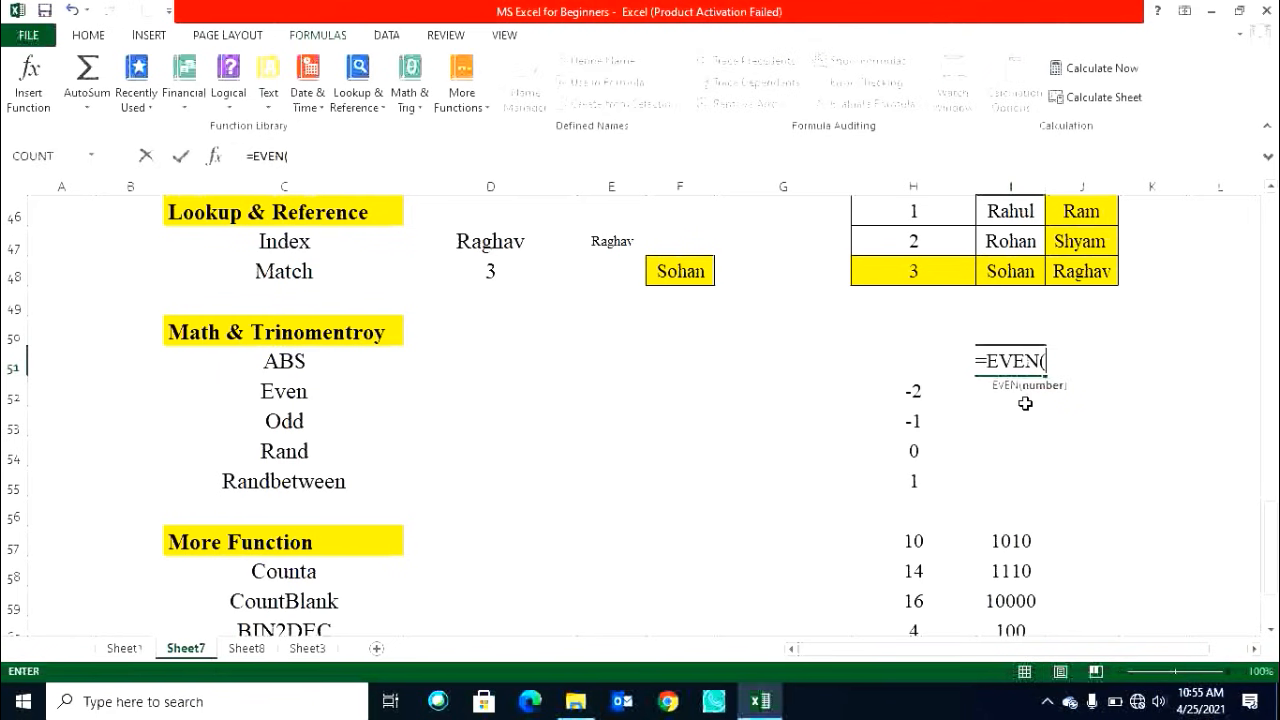
pyautogui.click(901, 360)
pyautogui.press('Return')
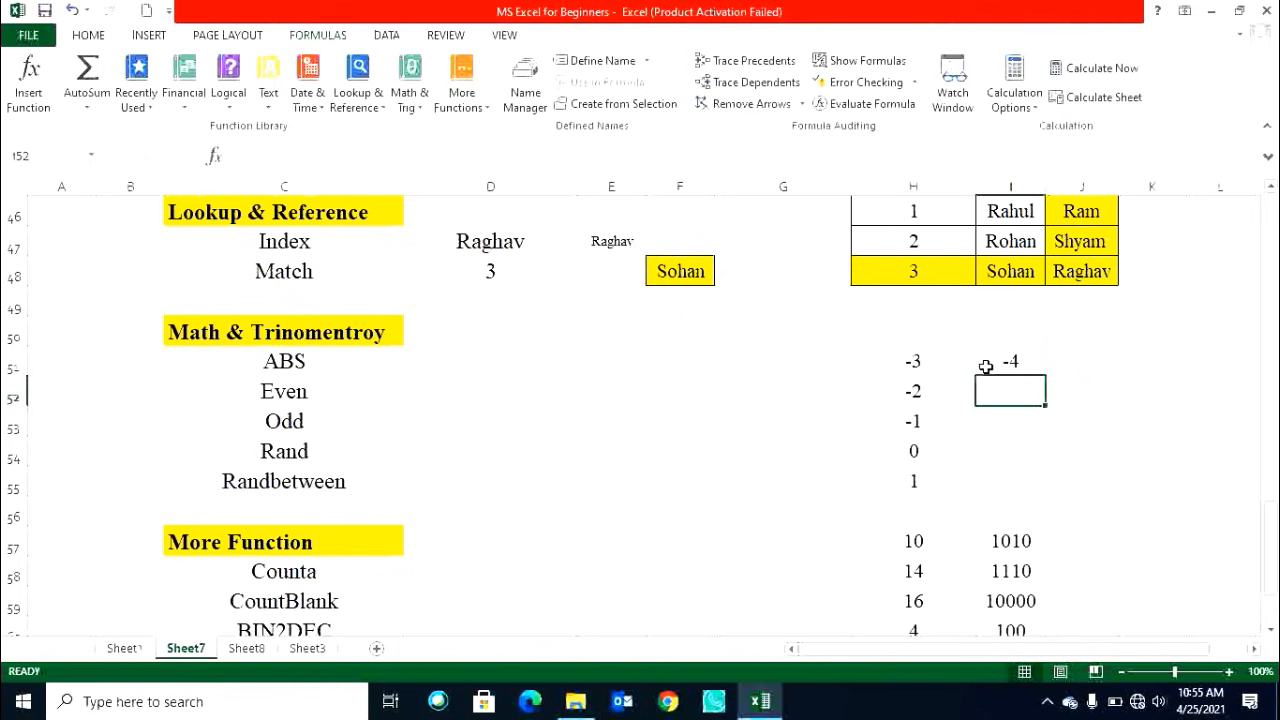
# Copy the EVEN formula from I51 down into each cell from I52 through I55.
pyautogui.click(932, 362)
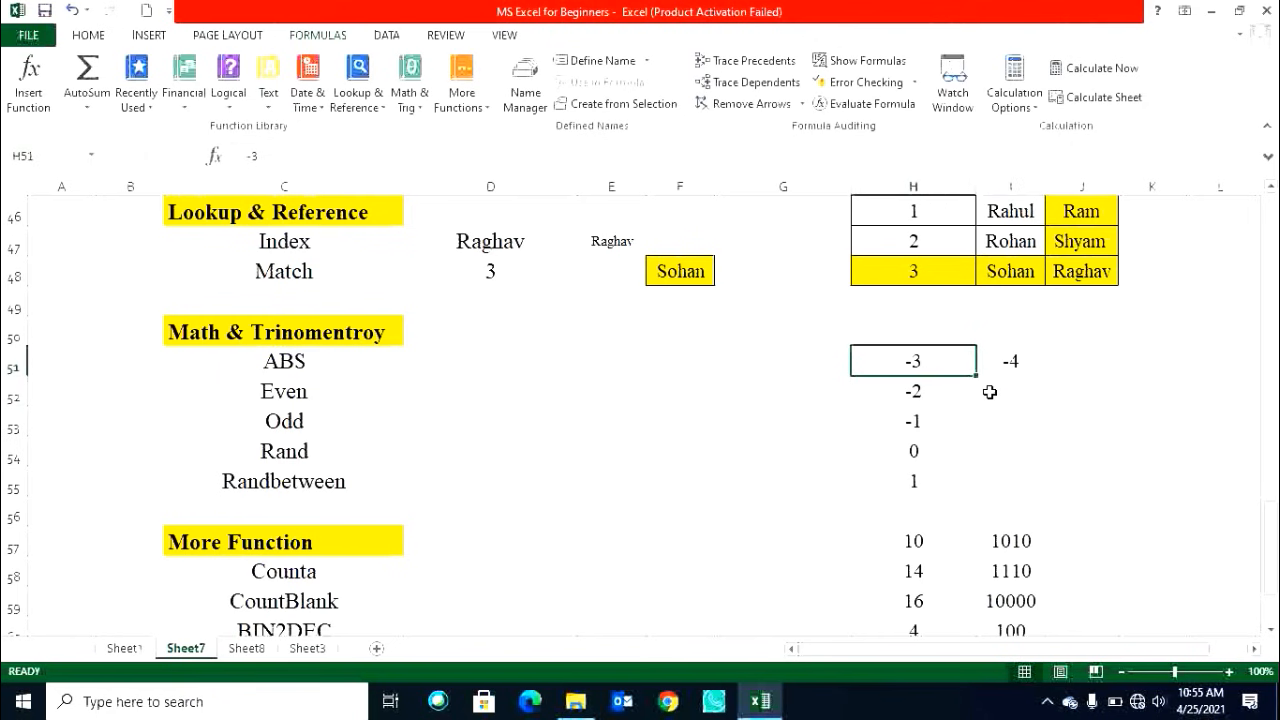
pyautogui.click(1004, 362)
pyautogui.click(1008, 391)
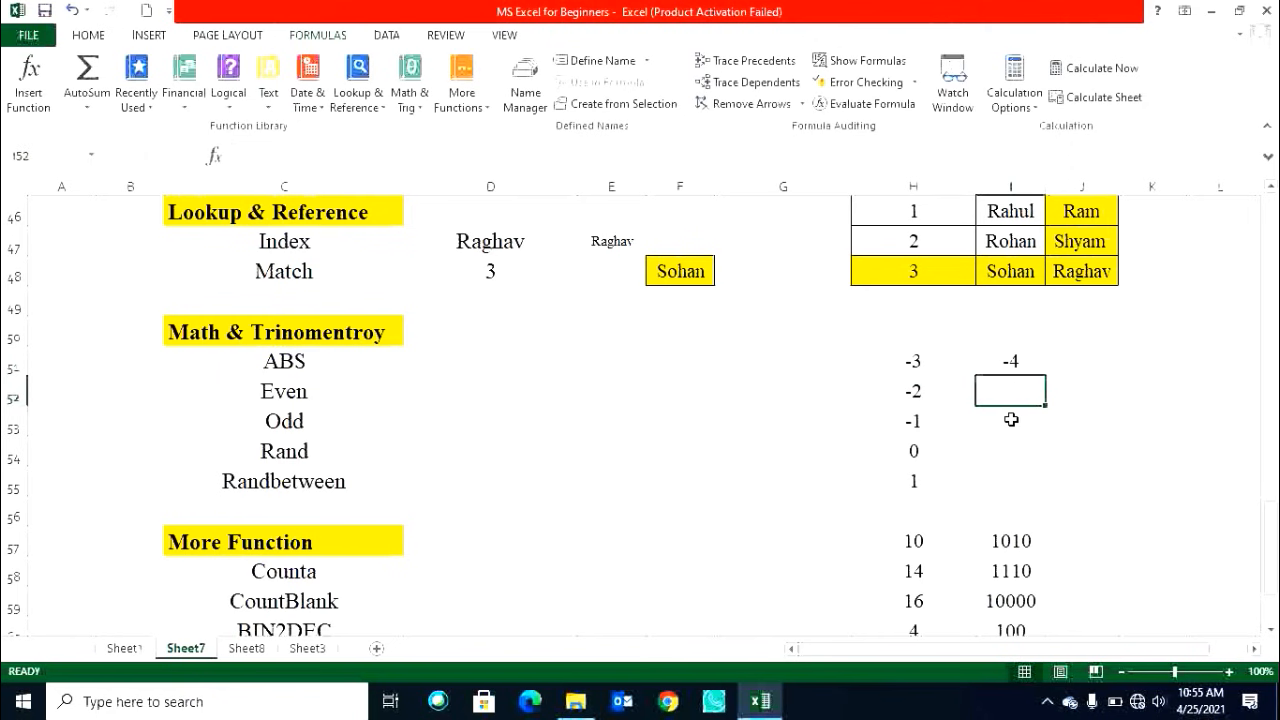
pyautogui.hotkey('ctrl', 'd')
pyautogui.click(1008, 422)
pyautogui.hotkey('ctrl', 'd')
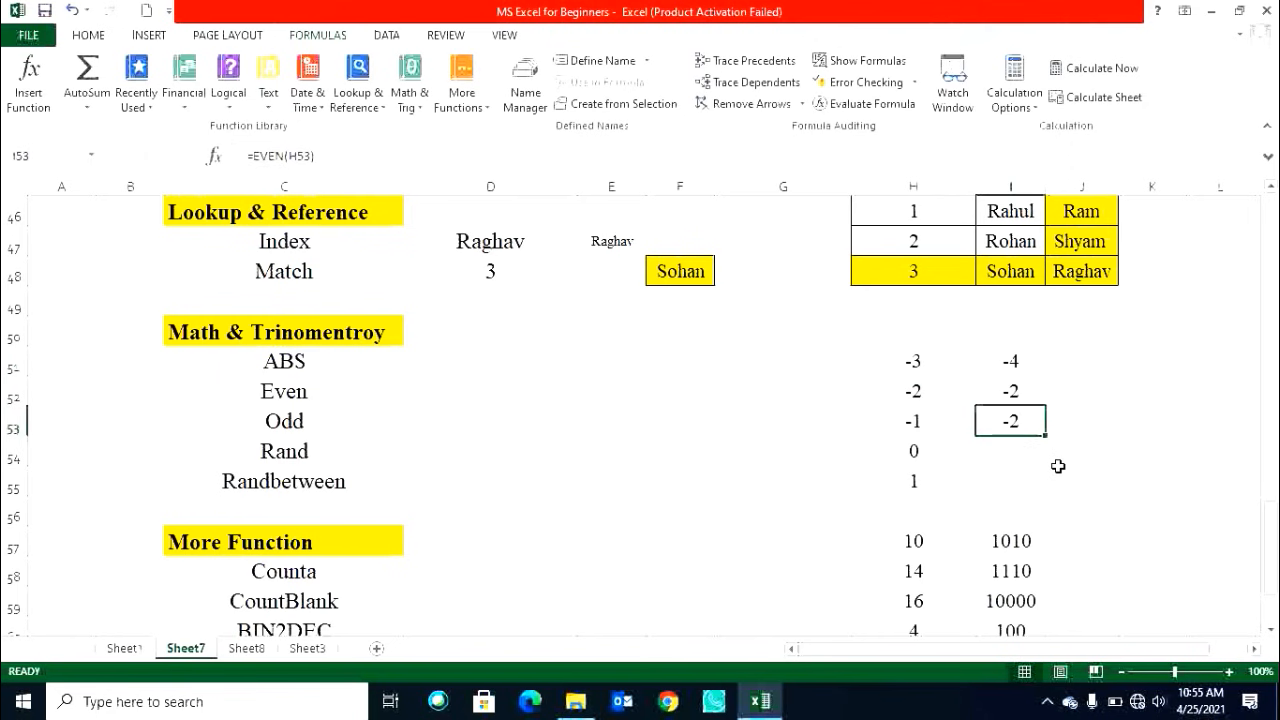
pyautogui.click(1018, 456)
pyautogui.hotkey('ctrl', 'd')
pyautogui.click(1021, 483)
pyautogui.hotkey('ctrl', 'd')
pyautogui.click(1014, 372)
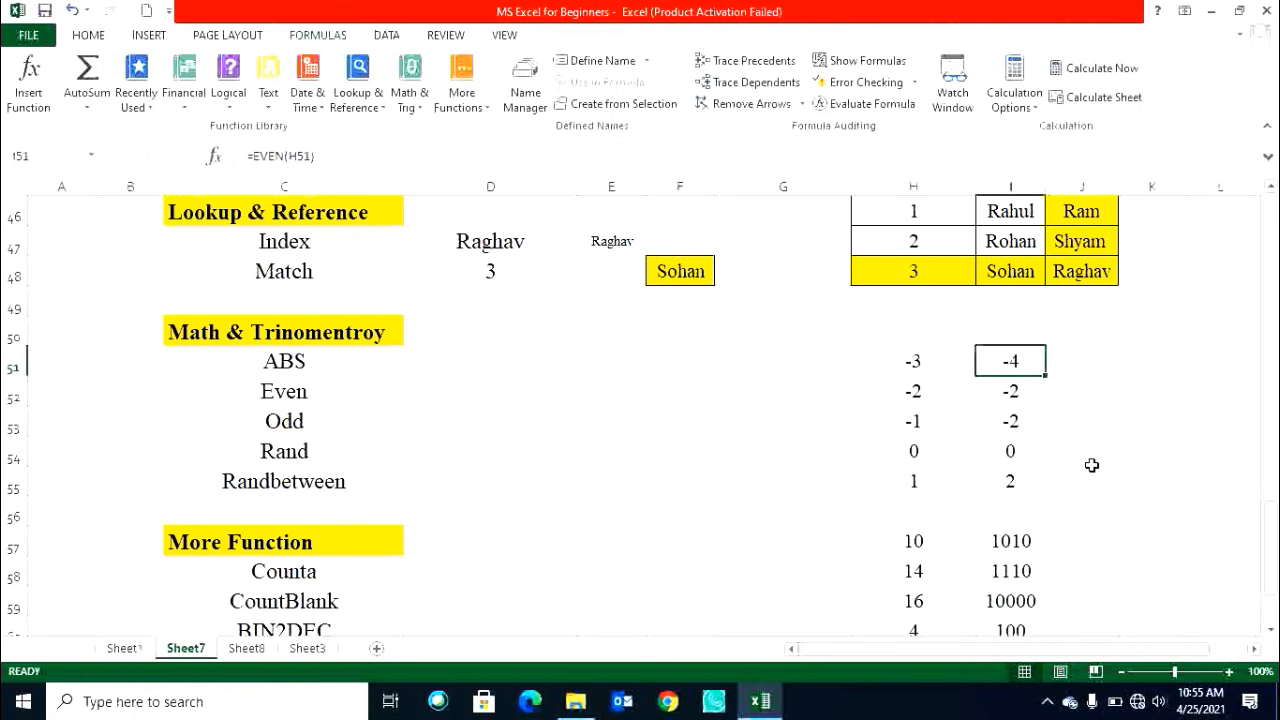
# Replace the formula in I51 with =ODD(H51).
pyautogui.write('=o')
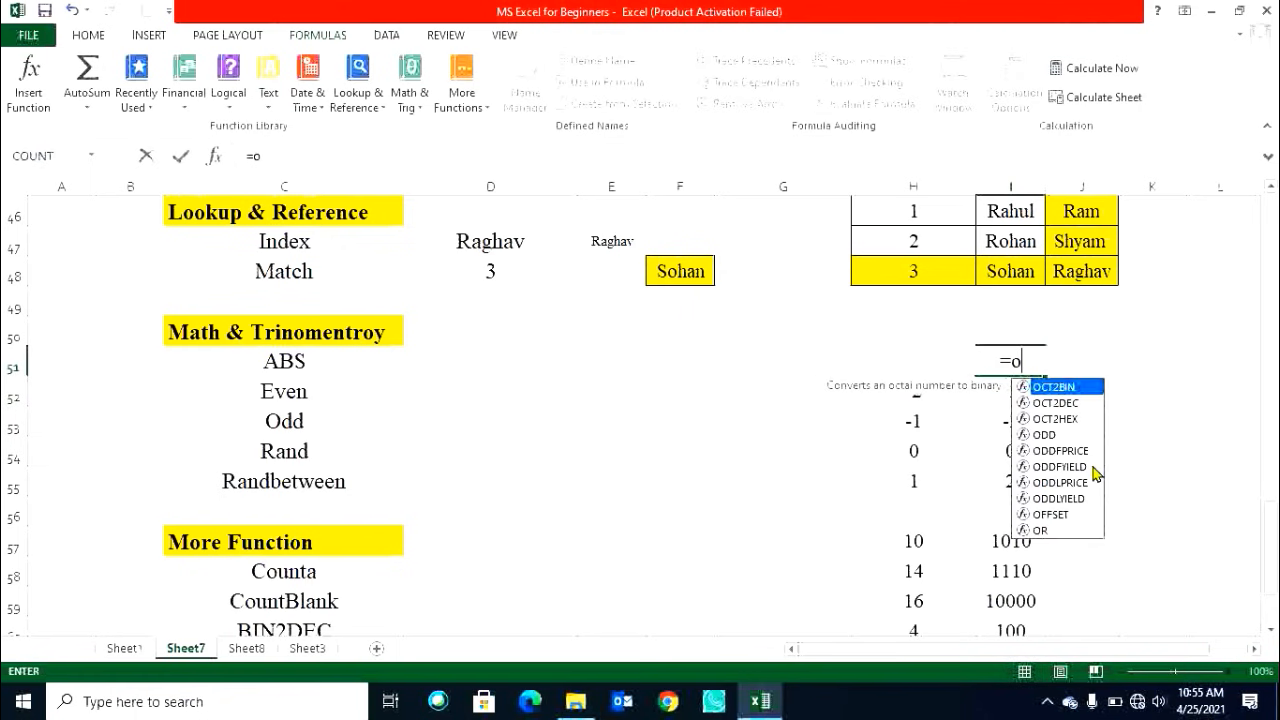
pyautogui.write('dd')
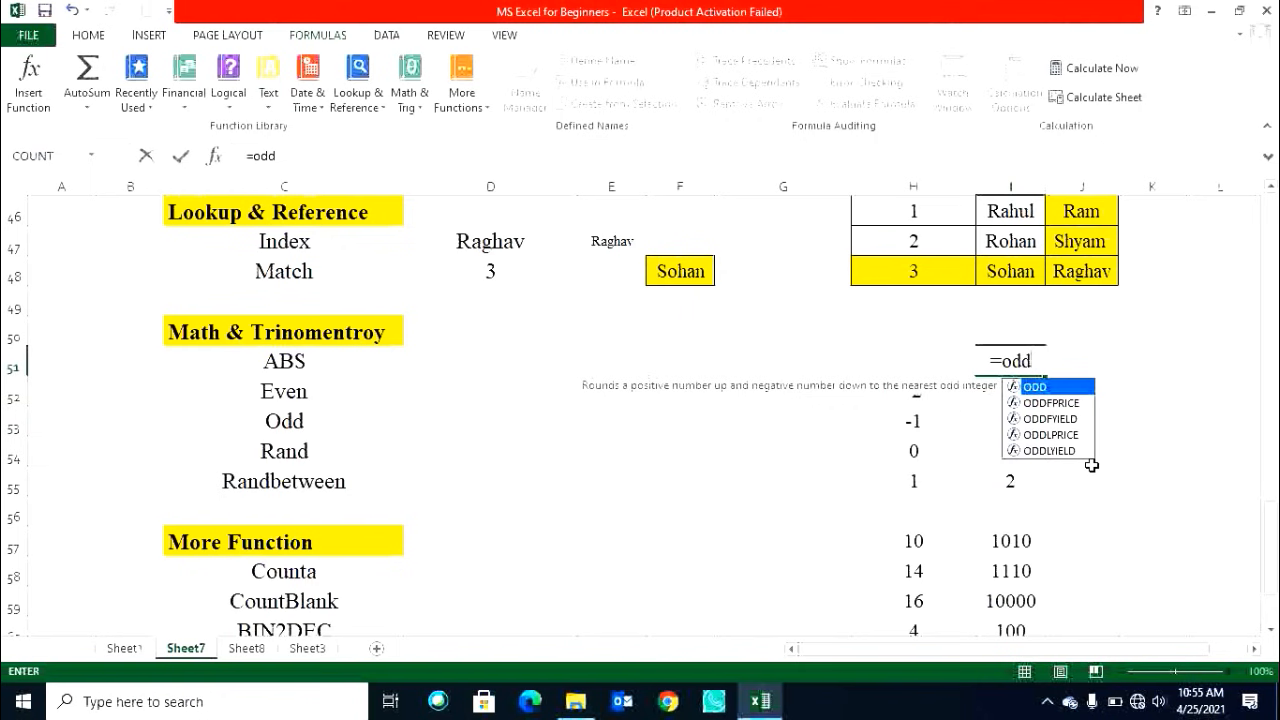
pyautogui.press('Tab')
pyautogui.press('Left')
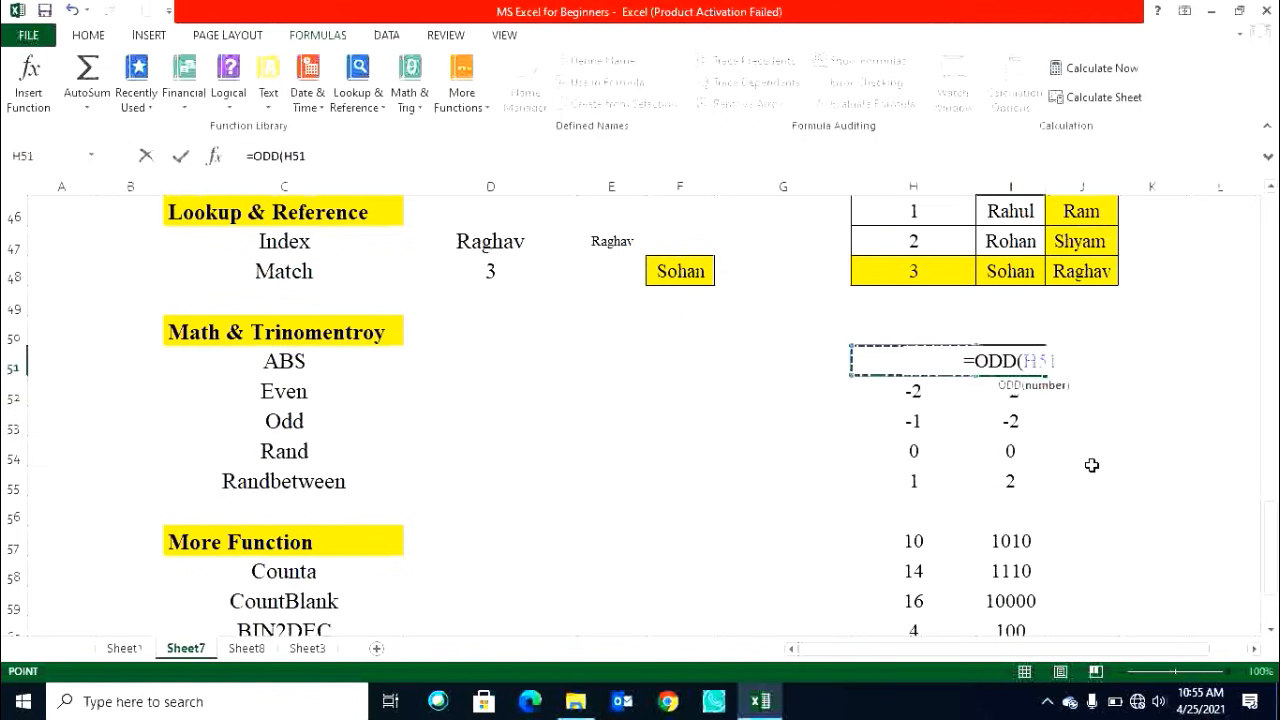
pyautogui.write(')')
pyautogui.press('Return')
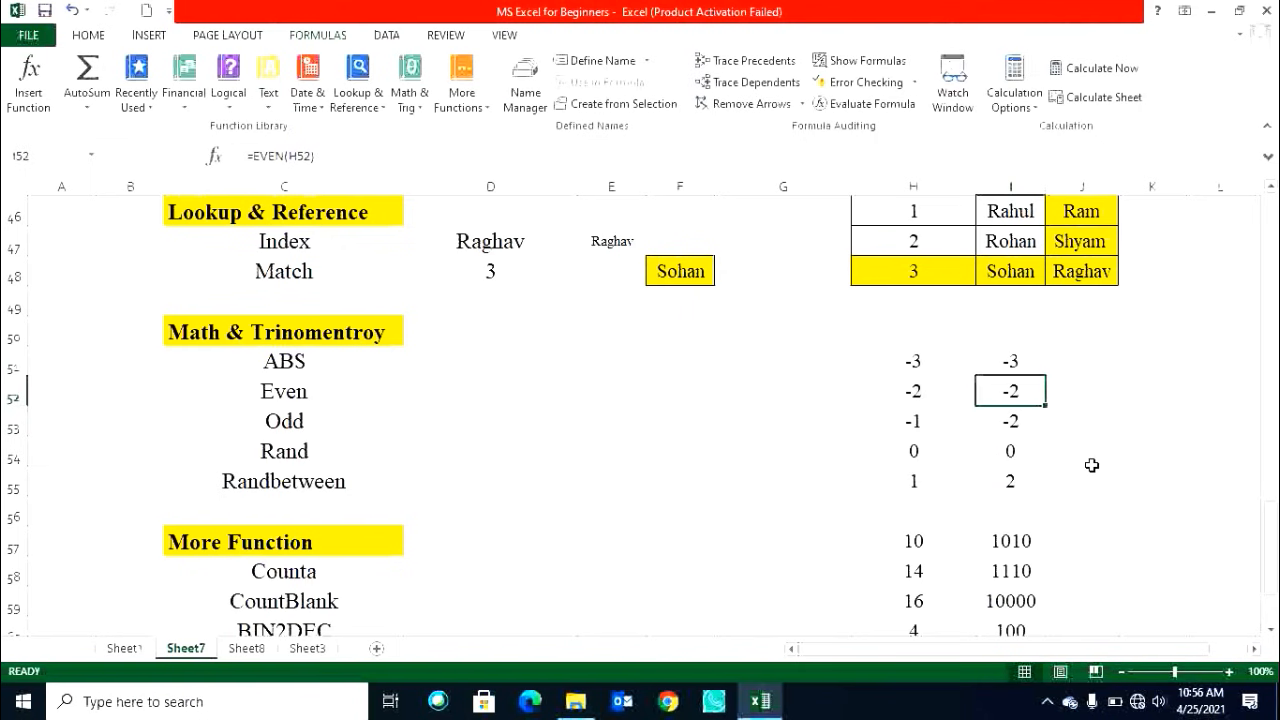
# Fill the ODD formula from I51 down through I55.
pyautogui.click(1012, 359)
pyautogui.moveTo(1046, 377); pyautogui.dragTo(1049, 489)
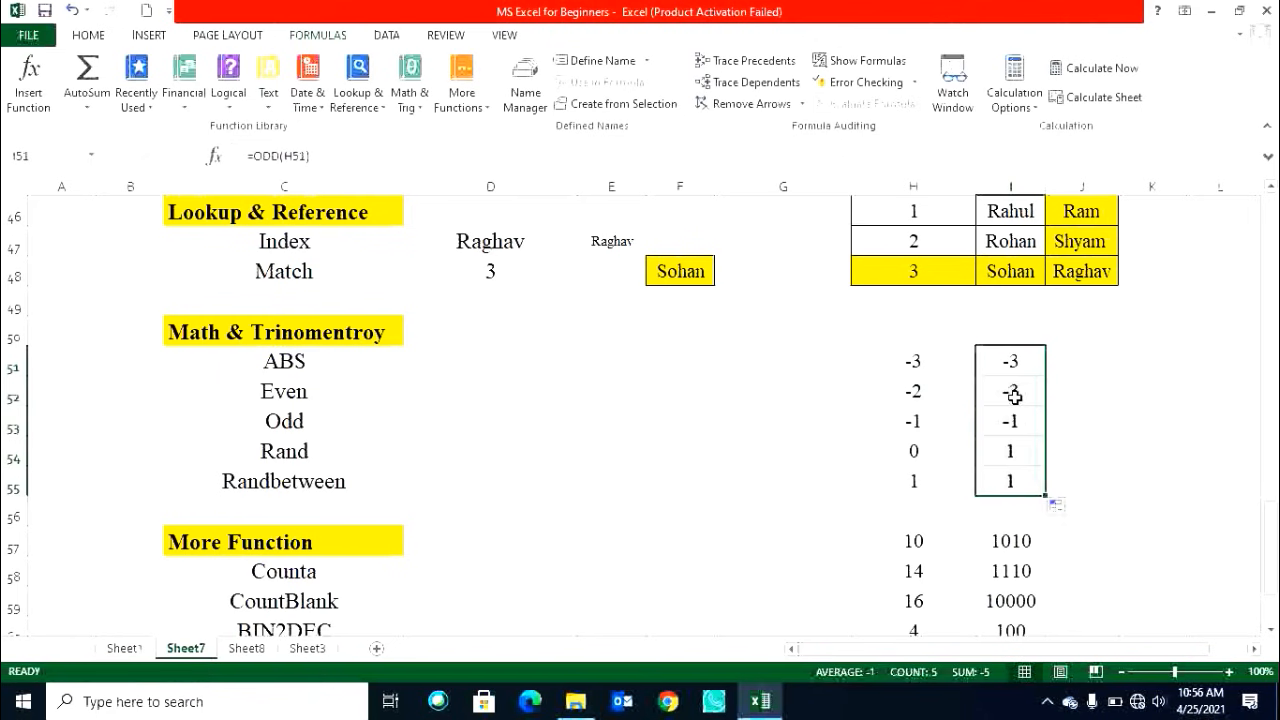
pyautogui.click(1007, 430)
pyautogui.click(954, 451)
pyautogui.click(1023, 455)
pyautogui.click(925, 474)
pyautogui.click(1005, 481)
# Clear the ODD results from I51:I55.
pyautogui.moveTo(997, 362); pyautogui.dragTo(1033, 488)
pyautogui.press('Delete')
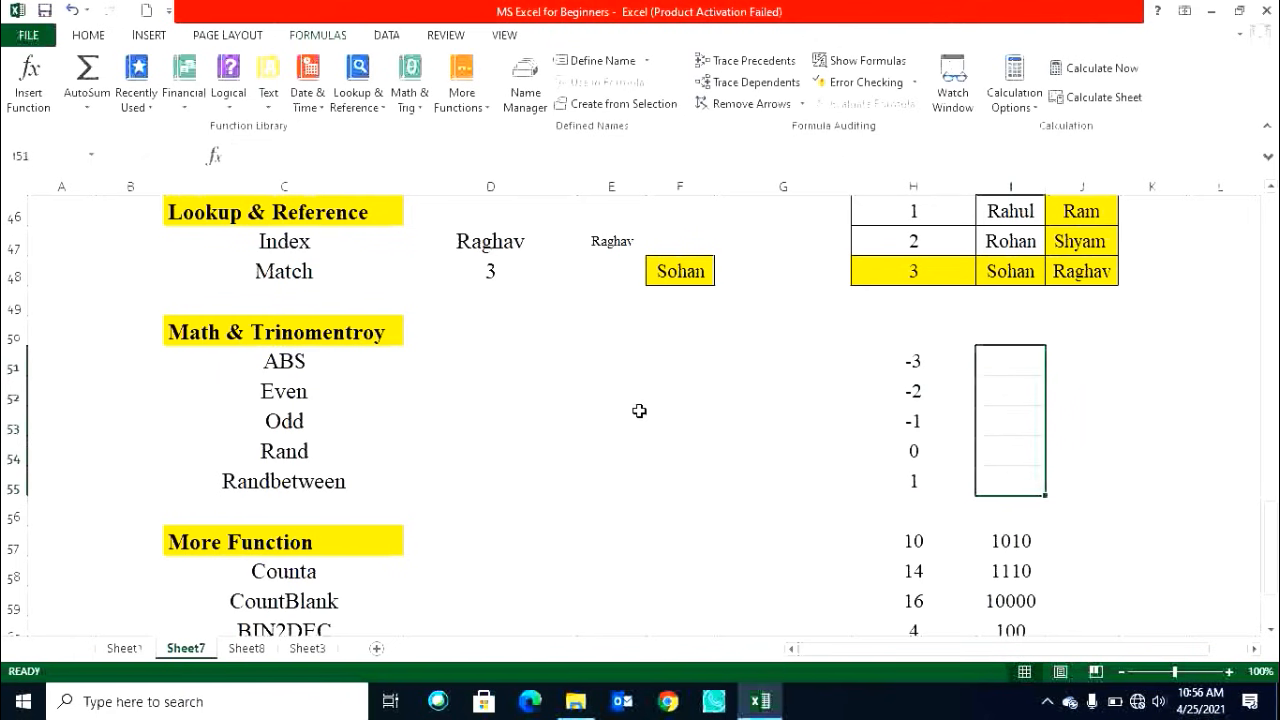
pyautogui.click(303, 454)
pyautogui.click(301, 485)
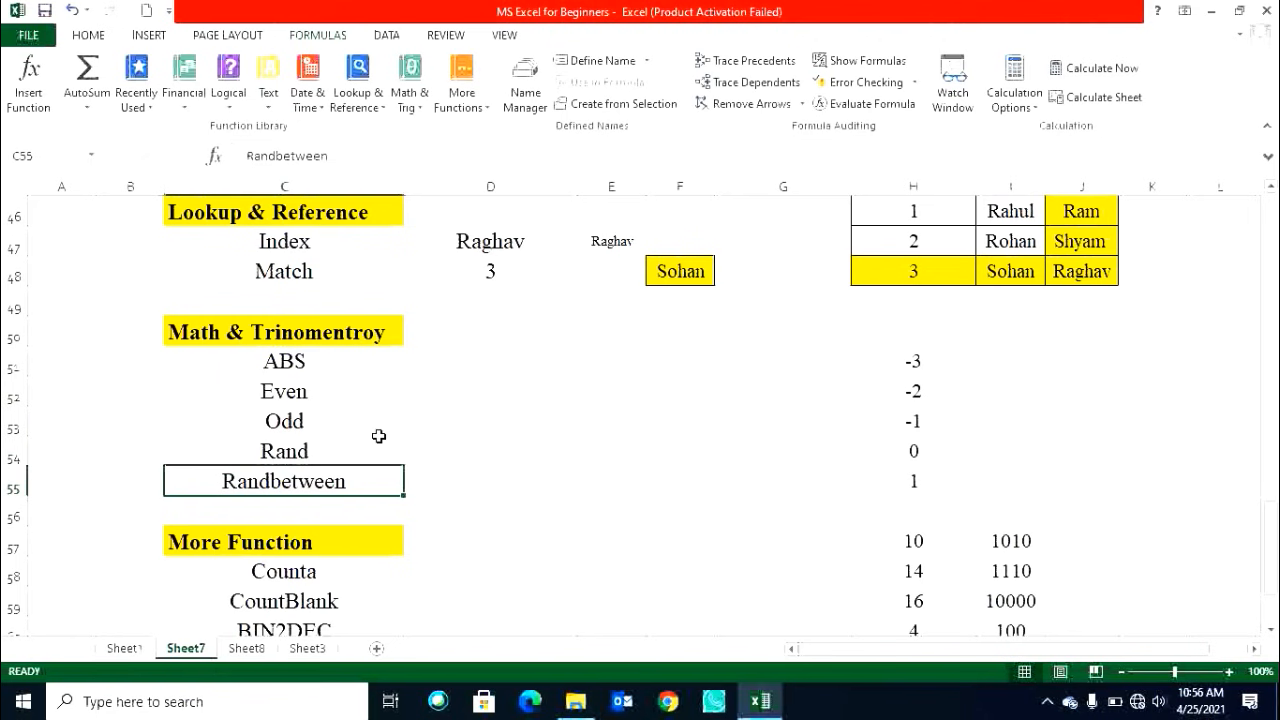
# Enter =RAND() in E52.
pyautogui.click(338, 449)
pyautogui.click(602, 390)
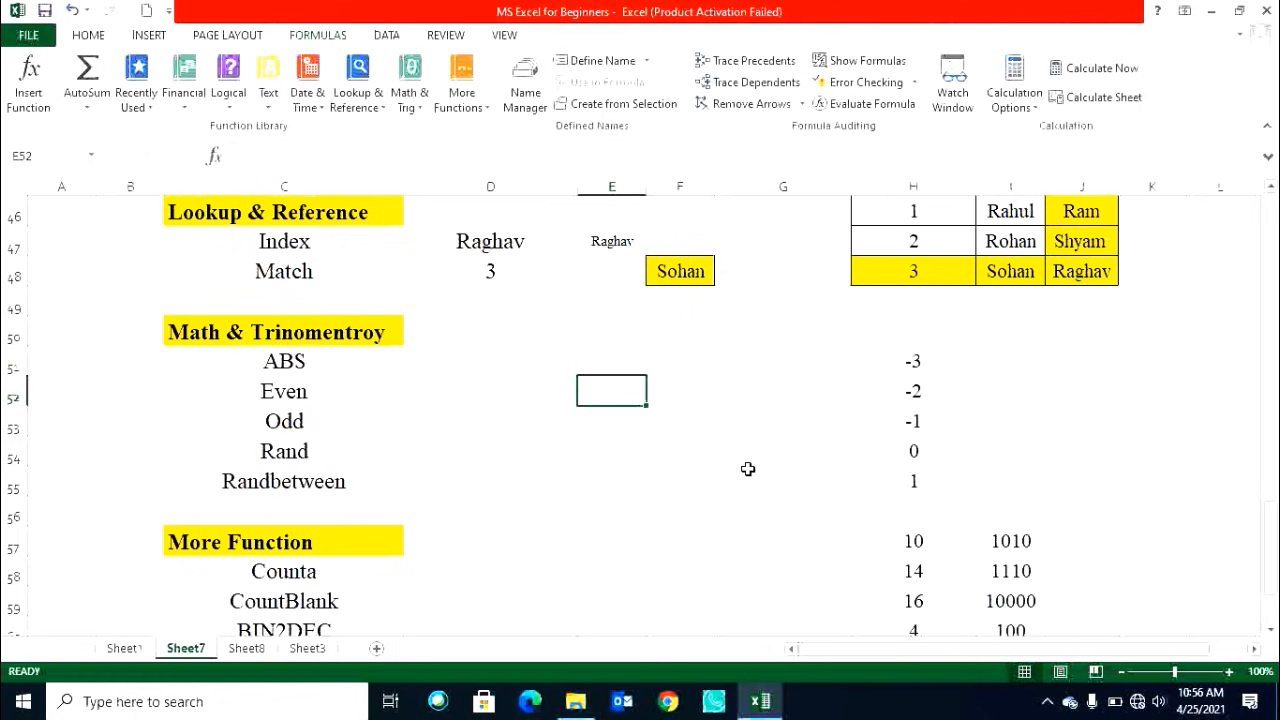
pyautogui.write('=rand')
pyautogui.press('Tab')
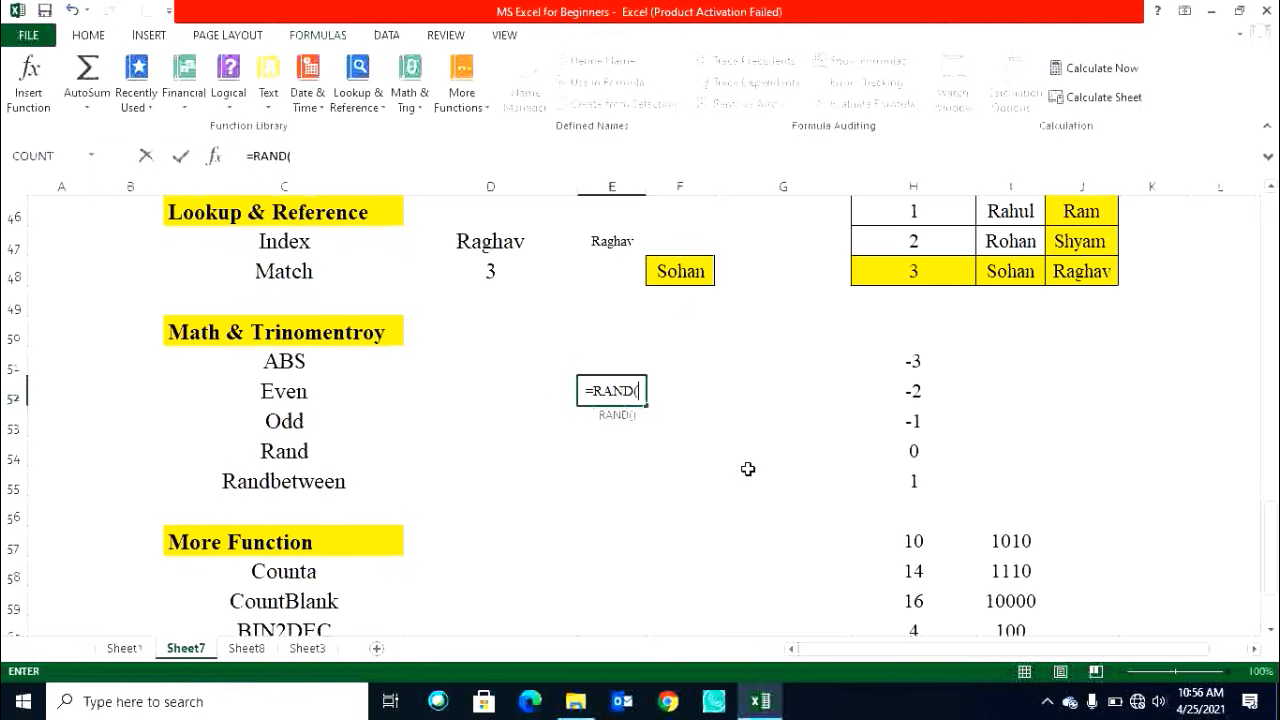
pyautogui.press('Return')
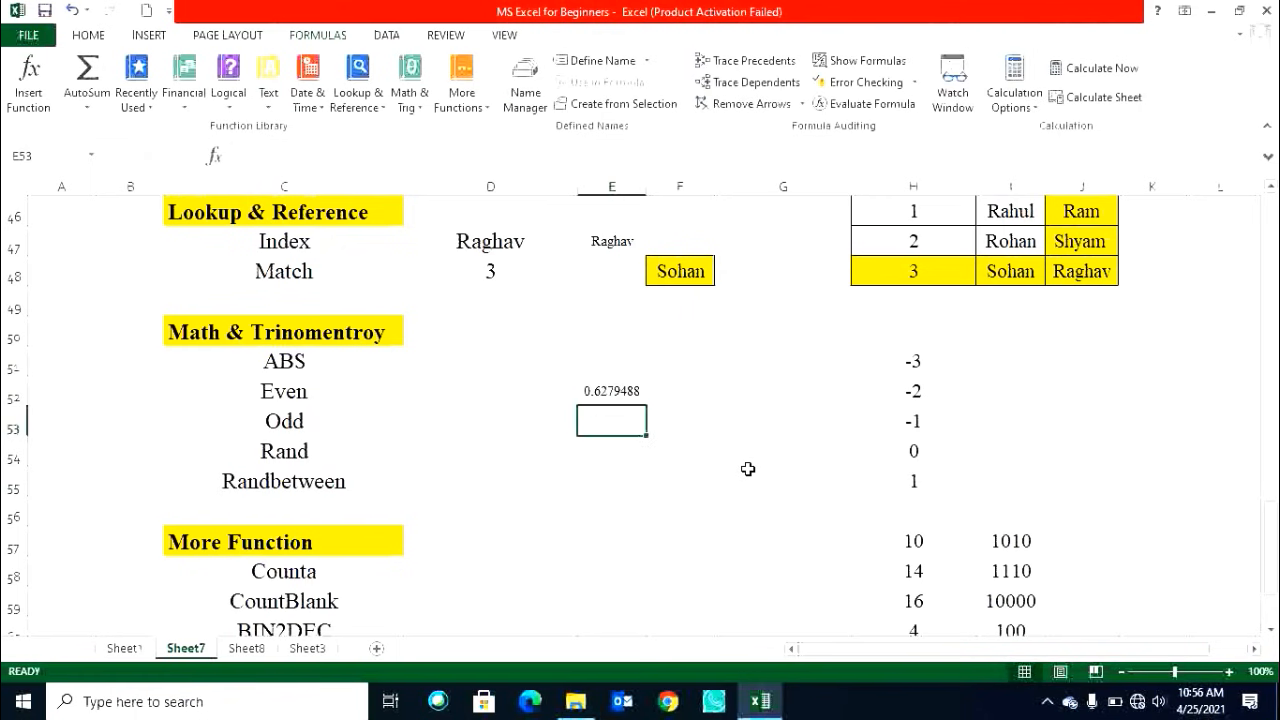
# Fill the RAND formula from E52 across and down to F56.
pyautogui.click(605, 397)
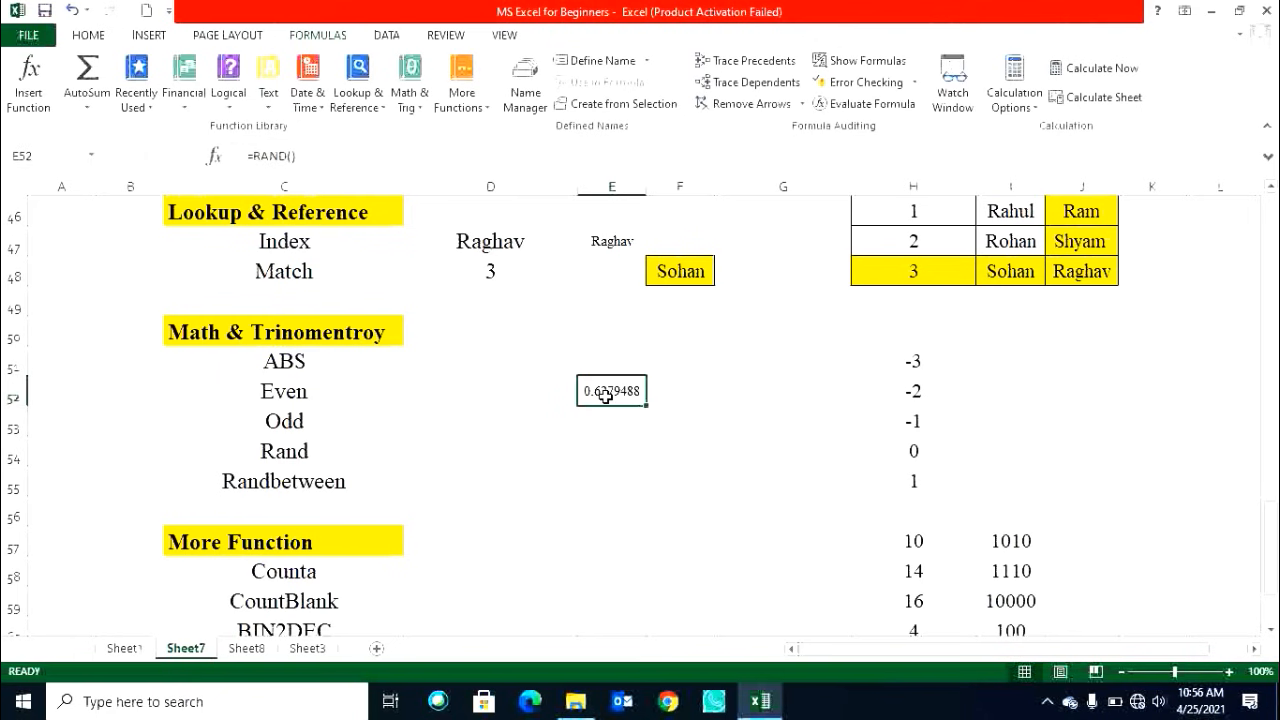
pyautogui.moveTo(646, 405); pyautogui.dragTo(734, 520)
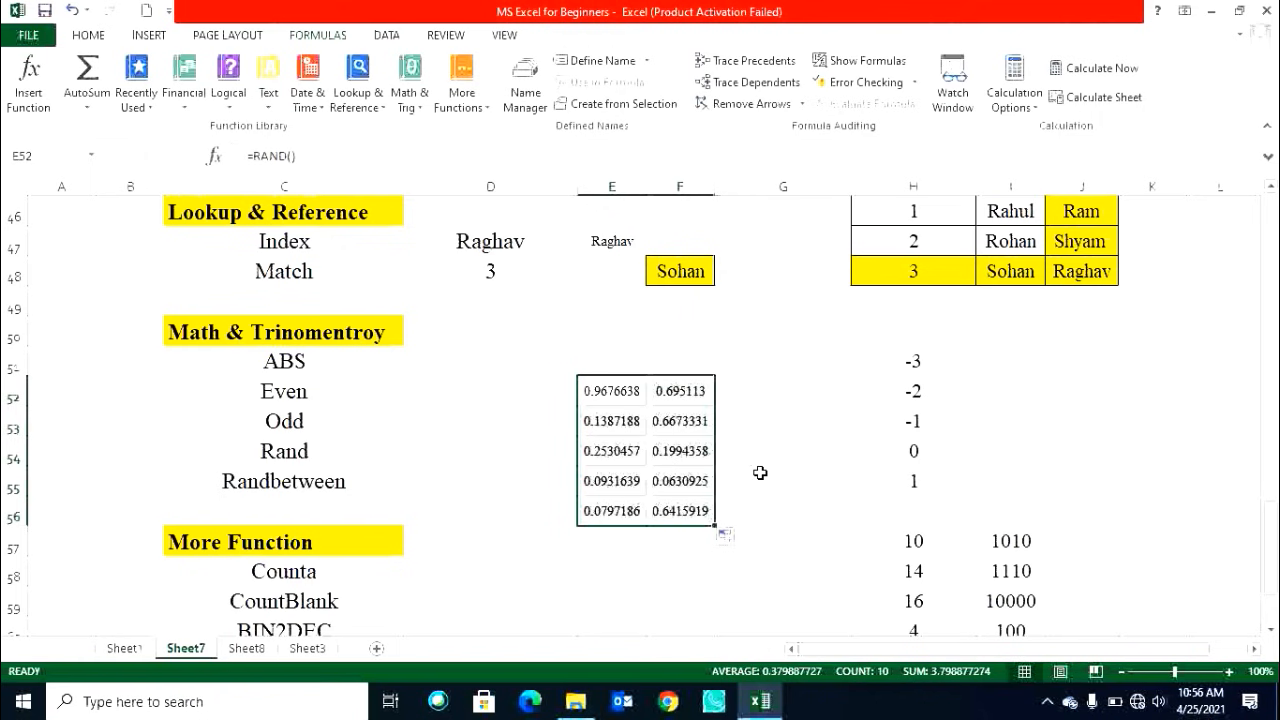
pyautogui.click(601, 395)
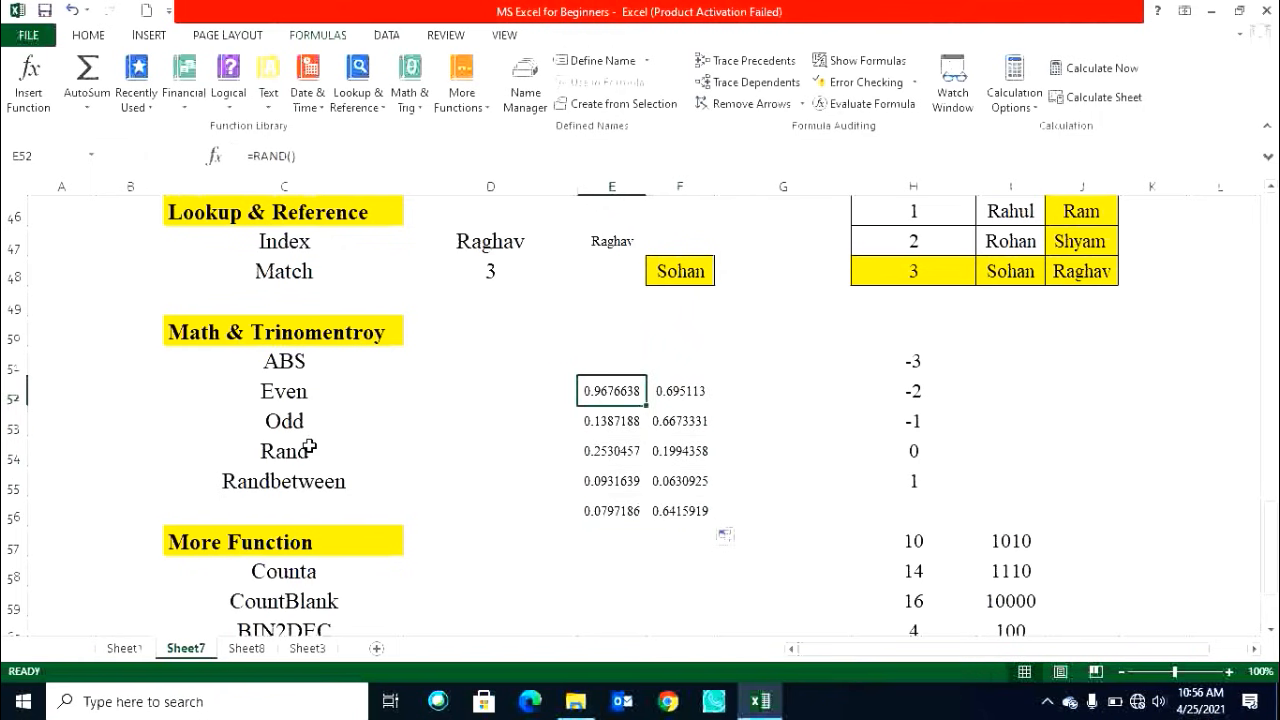
pyautogui.click(300, 487)
# Replace the formula in E52 with =RANDBETWEEN(1,100).
pyautogui.click(610, 385)
pyautogui.write('=rand')
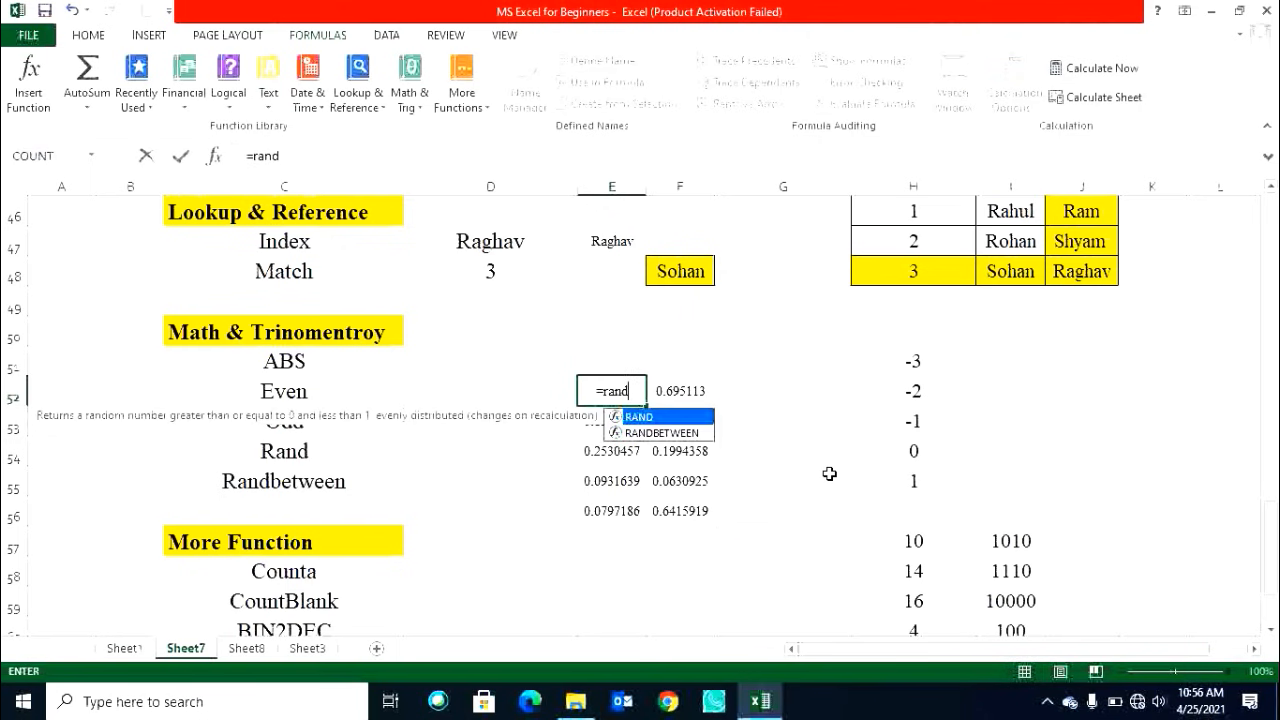
pyautogui.press('Down')
pyautogui.press('Tab')
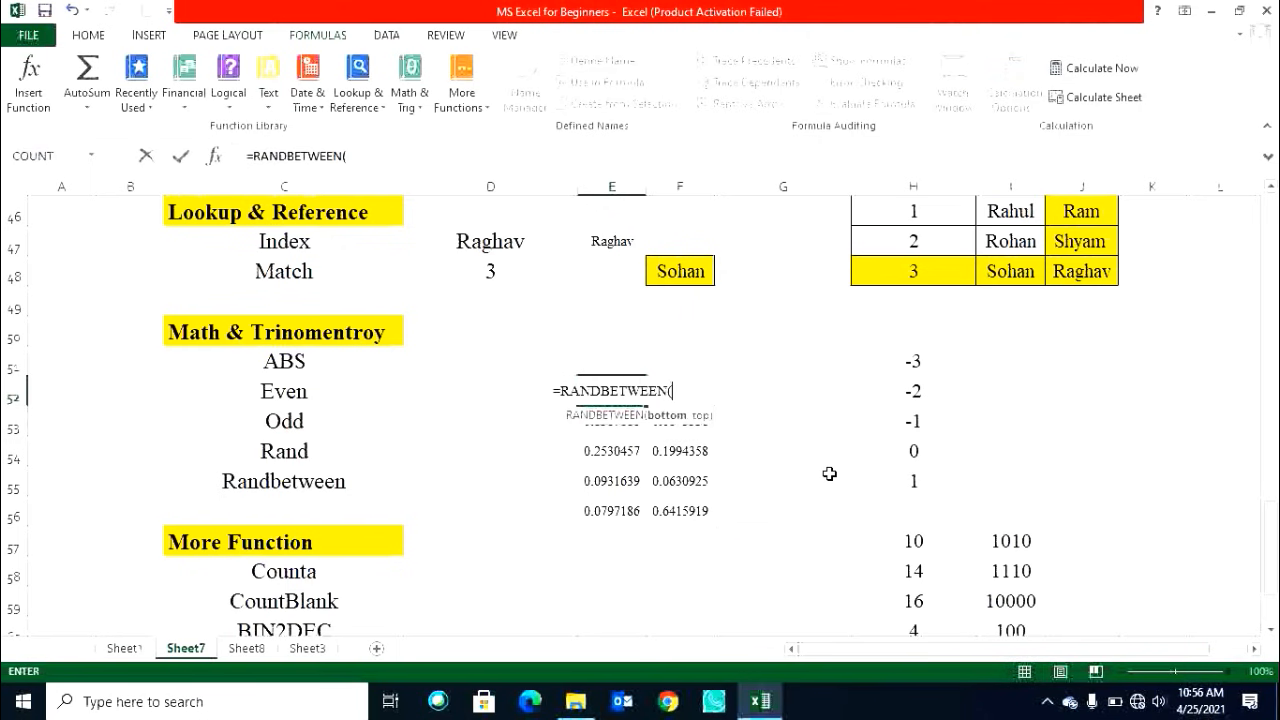
pyautogui.write('1,100')
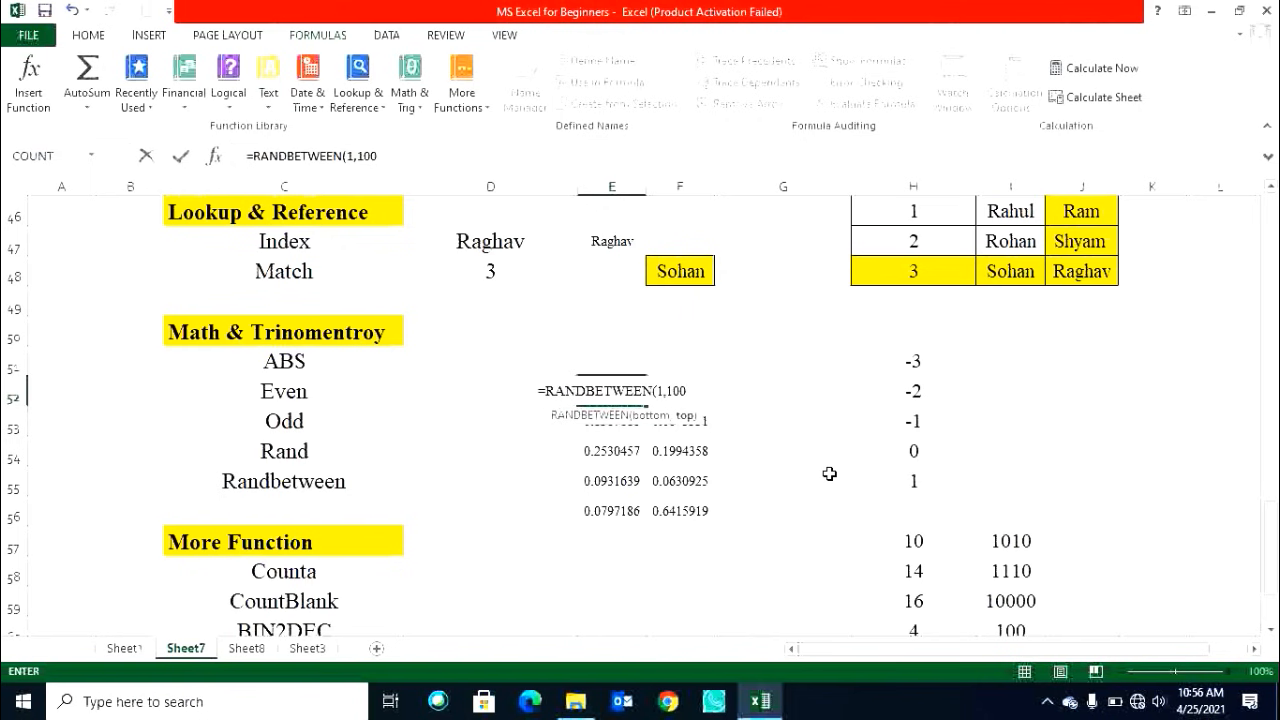
pyautogui.write(')')
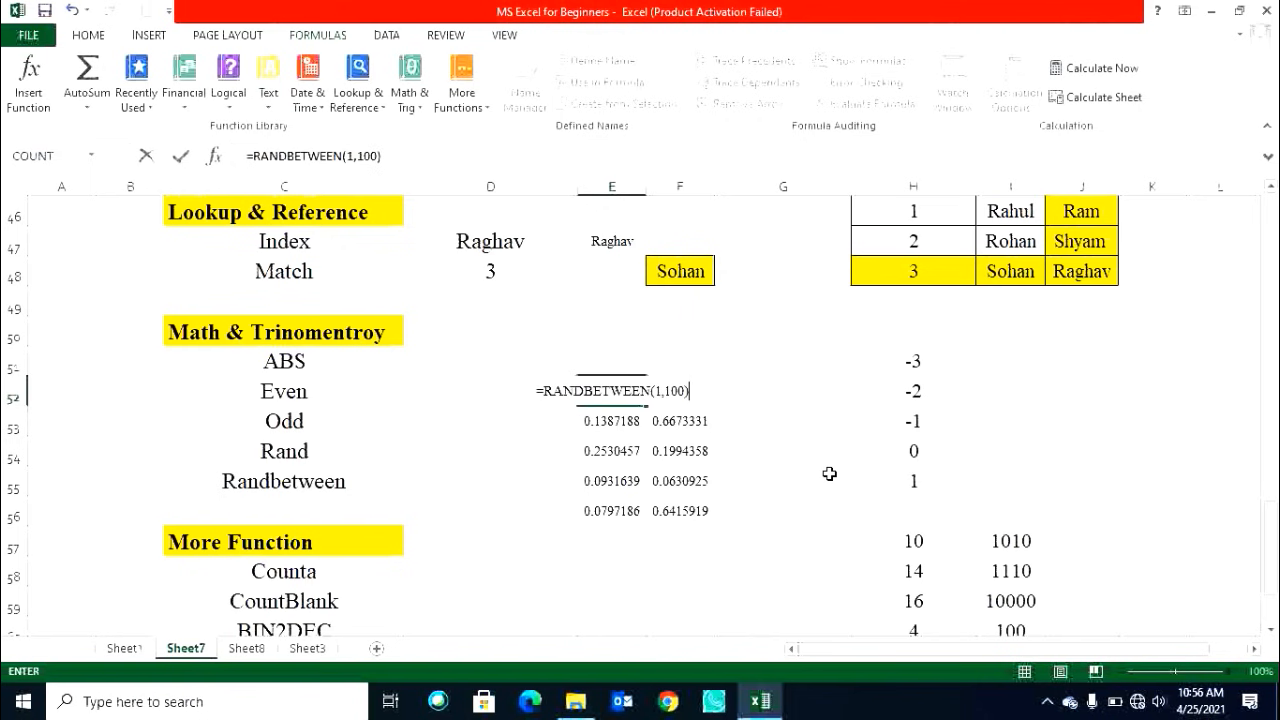
pyautogui.press('Return')
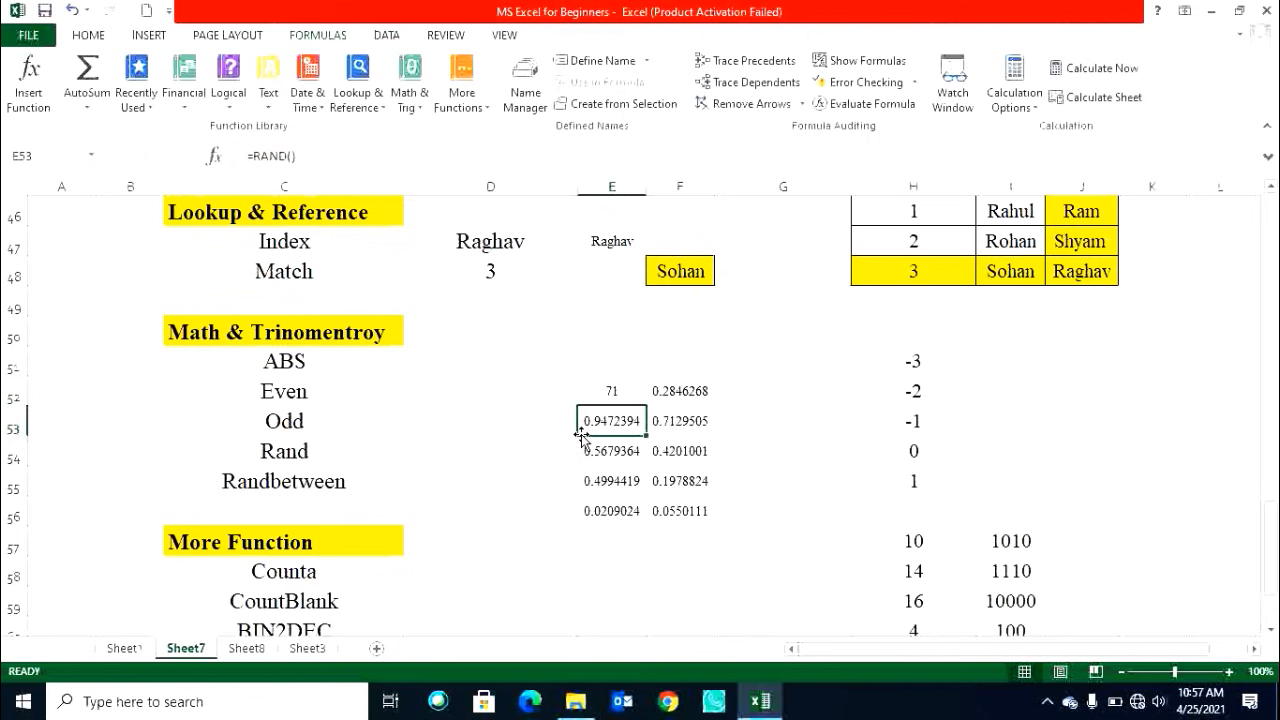
# Fill the RANDBETWEEN formula over E52:F56 and clear that range.
pyautogui.click(602, 400)
pyautogui.moveTo(646, 406); pyautogui.dragTo(729, 534)
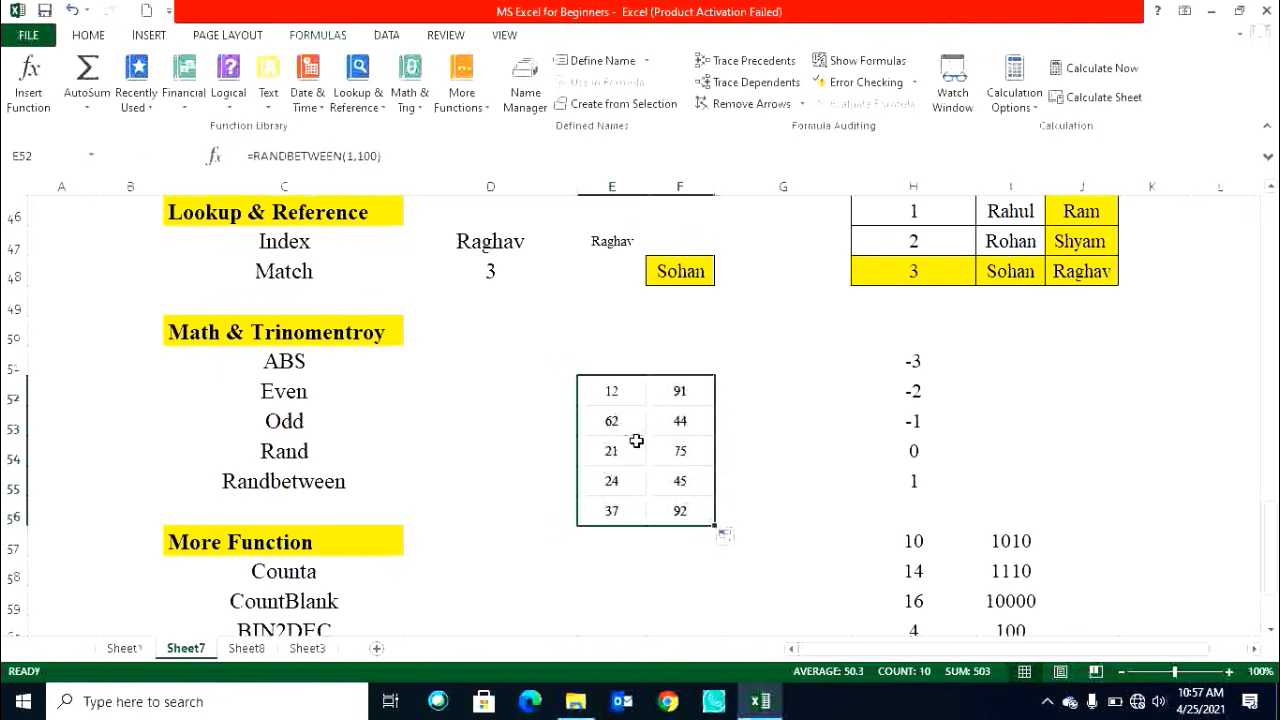
pyautogui.press('Delete')
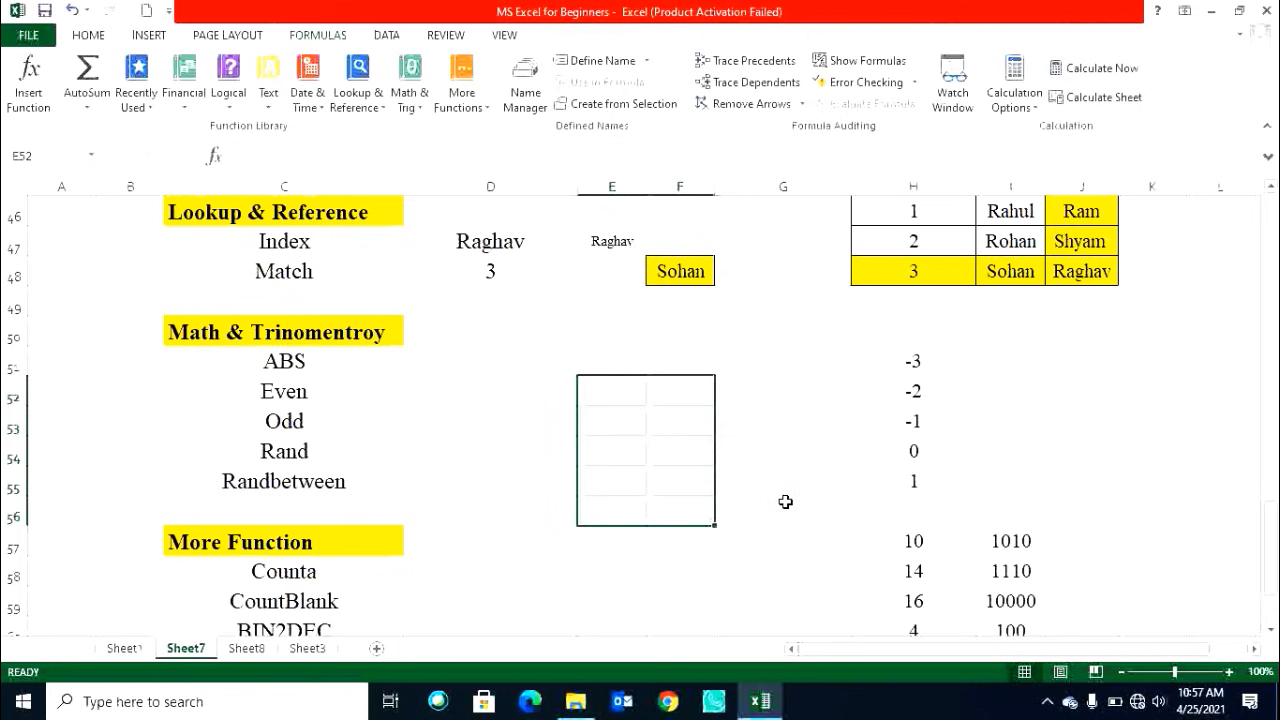
pyautogui.scroll(-2, 778, 488)
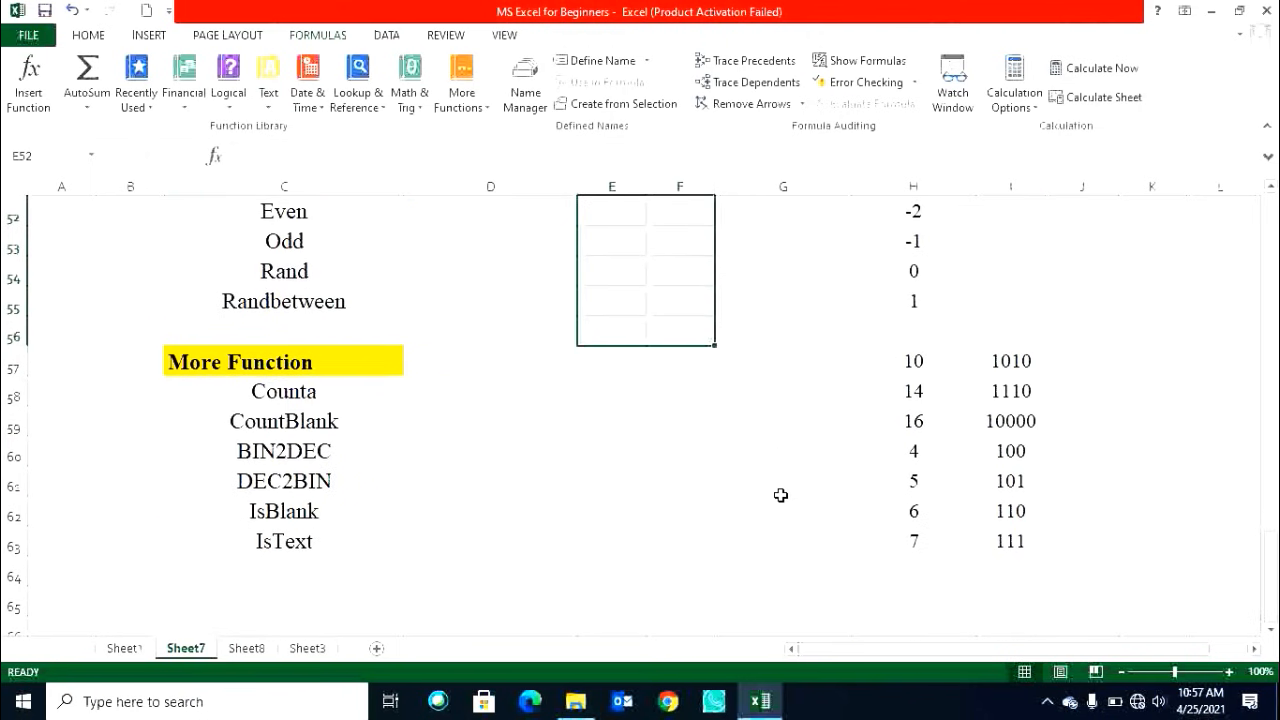
pyautogui.click(463, 105)
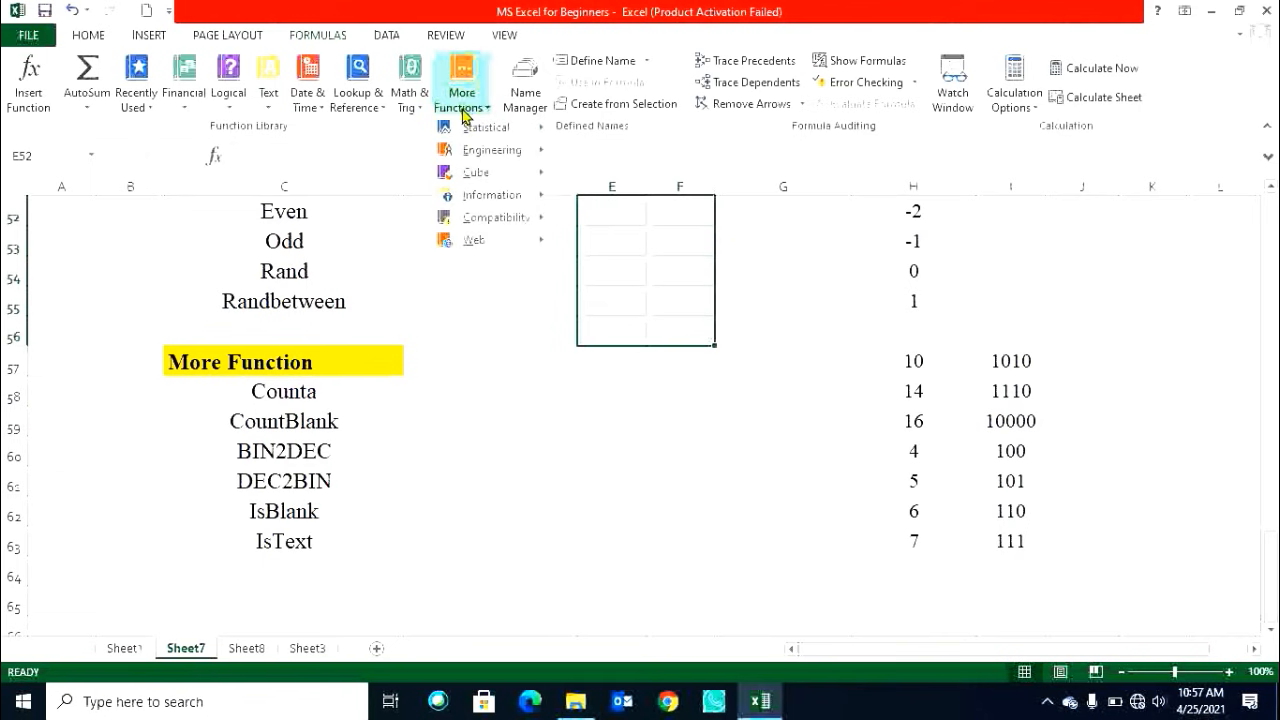
pyautogui.moveTo(505, 140)
pyautogui.click(272, 394)
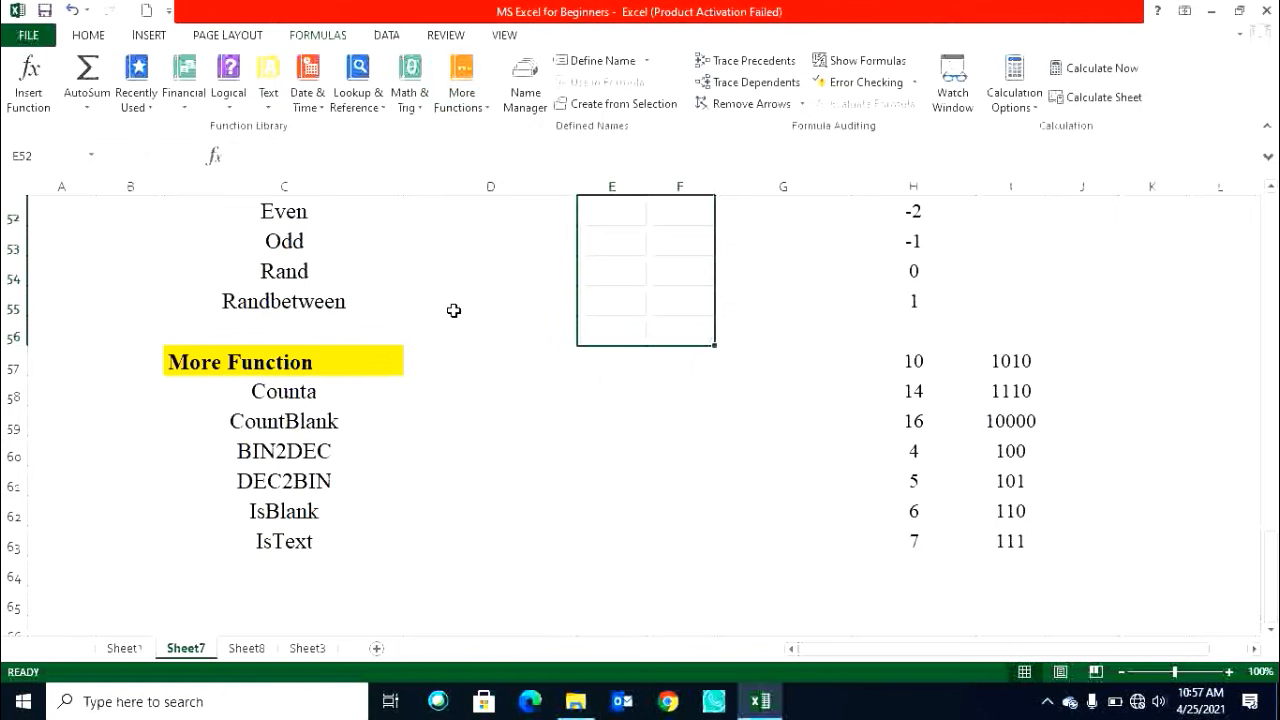
pyautogui.click(478, 445)
# Close the workbook, exit Excel, and close the Recorded Videos folder window.
pyautogui.hotkey('ctrl', 'w')
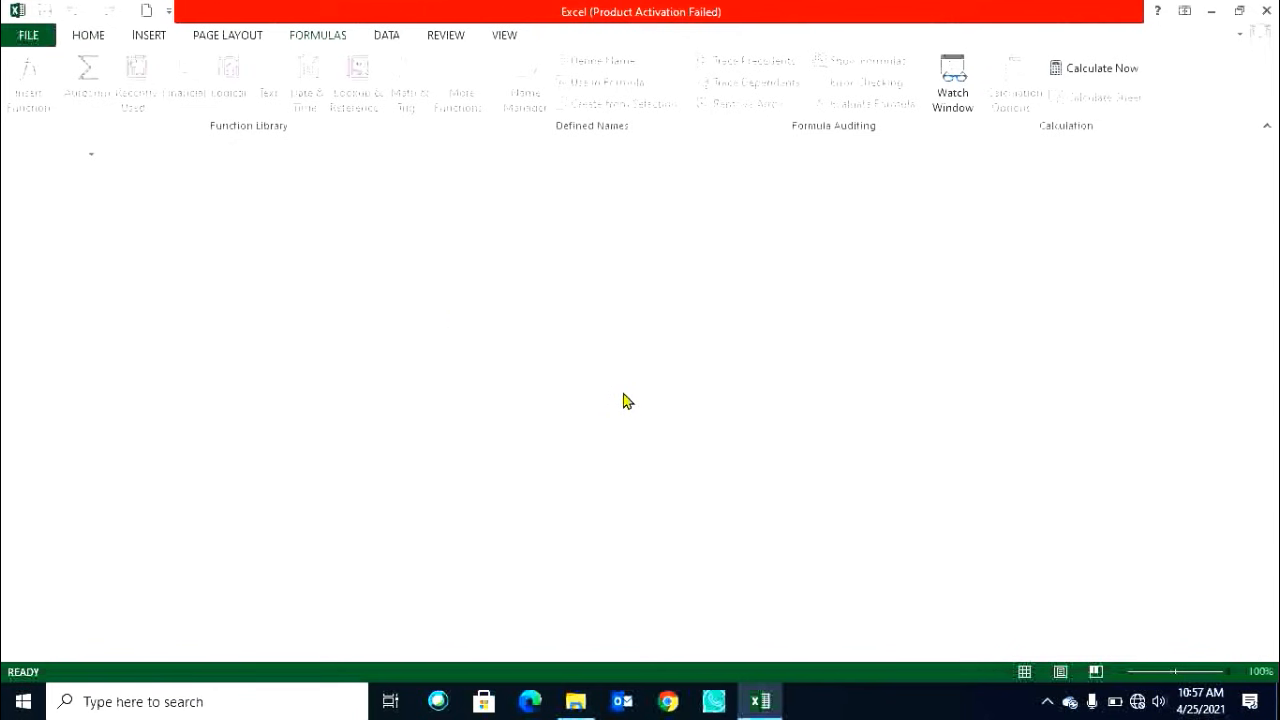
pyautogui.hotkey('alt', 'F4')
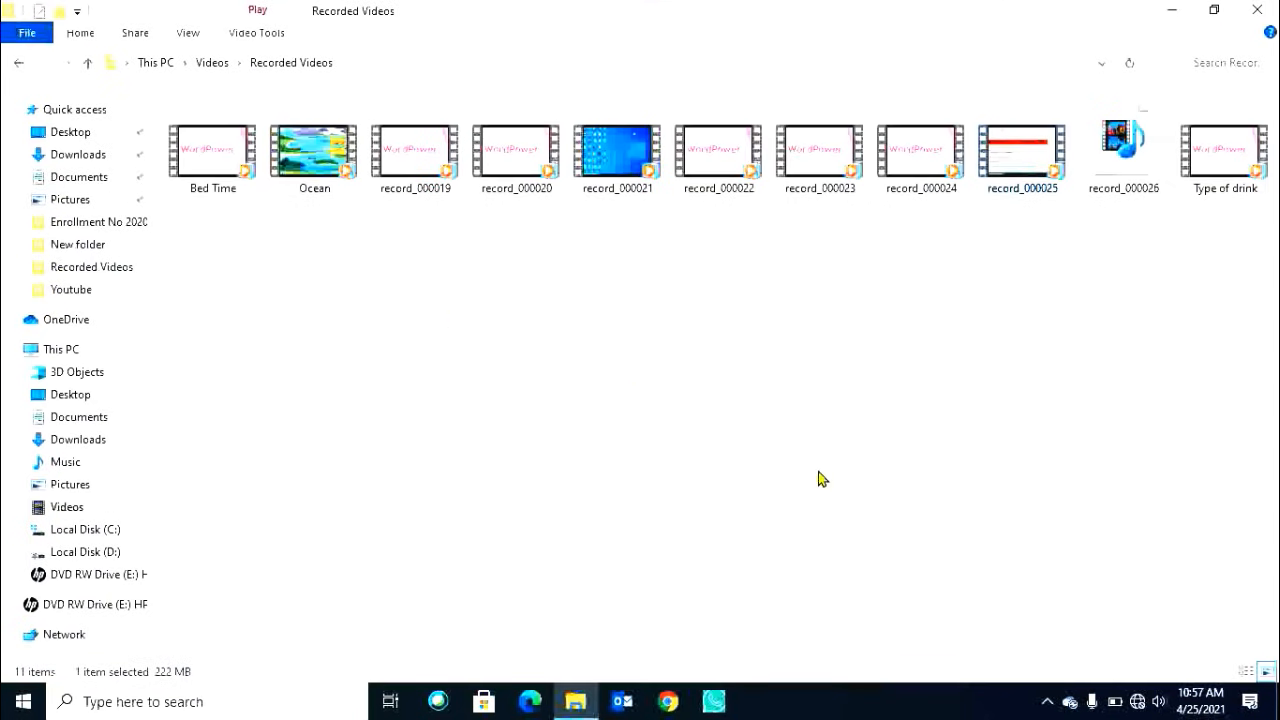
pyautogui.click(1257, 10)
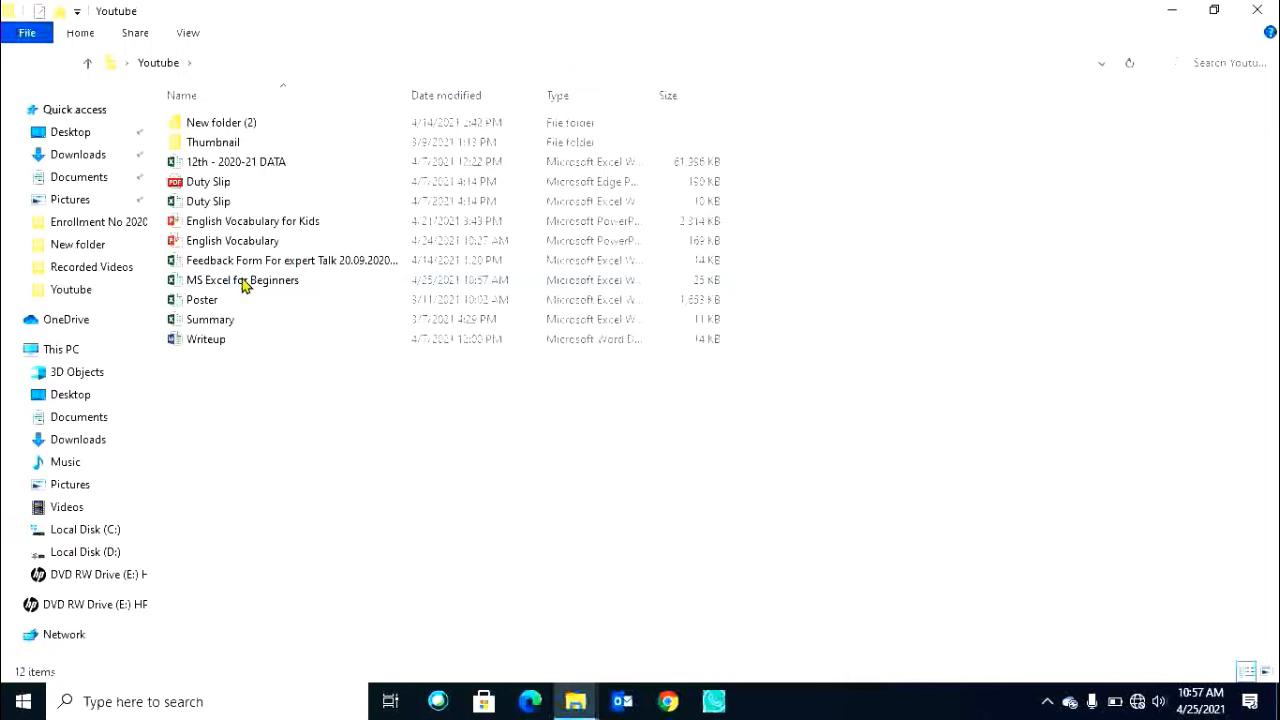
# Reopen the MS Excel for Beginners workbook from the desktop and dismiss the activation wizard.
pyautogui.doubleClick(251, 280)
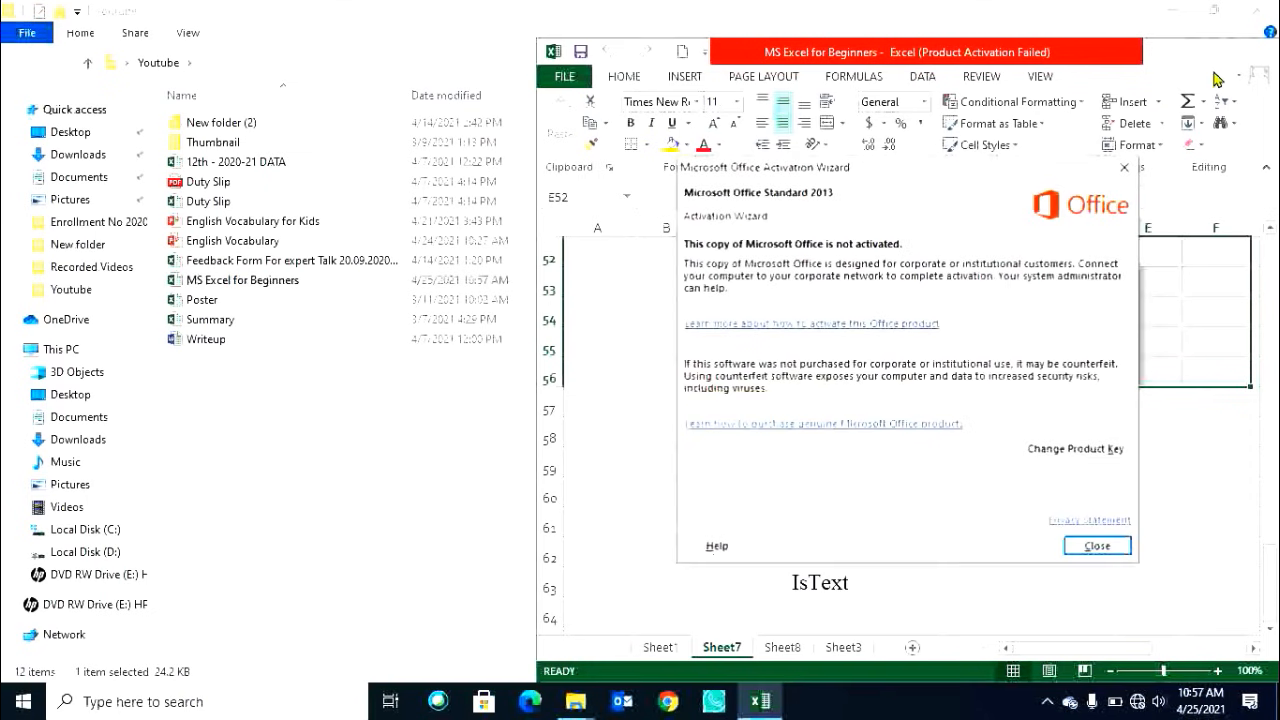
pyautogui.click(1126, 169)
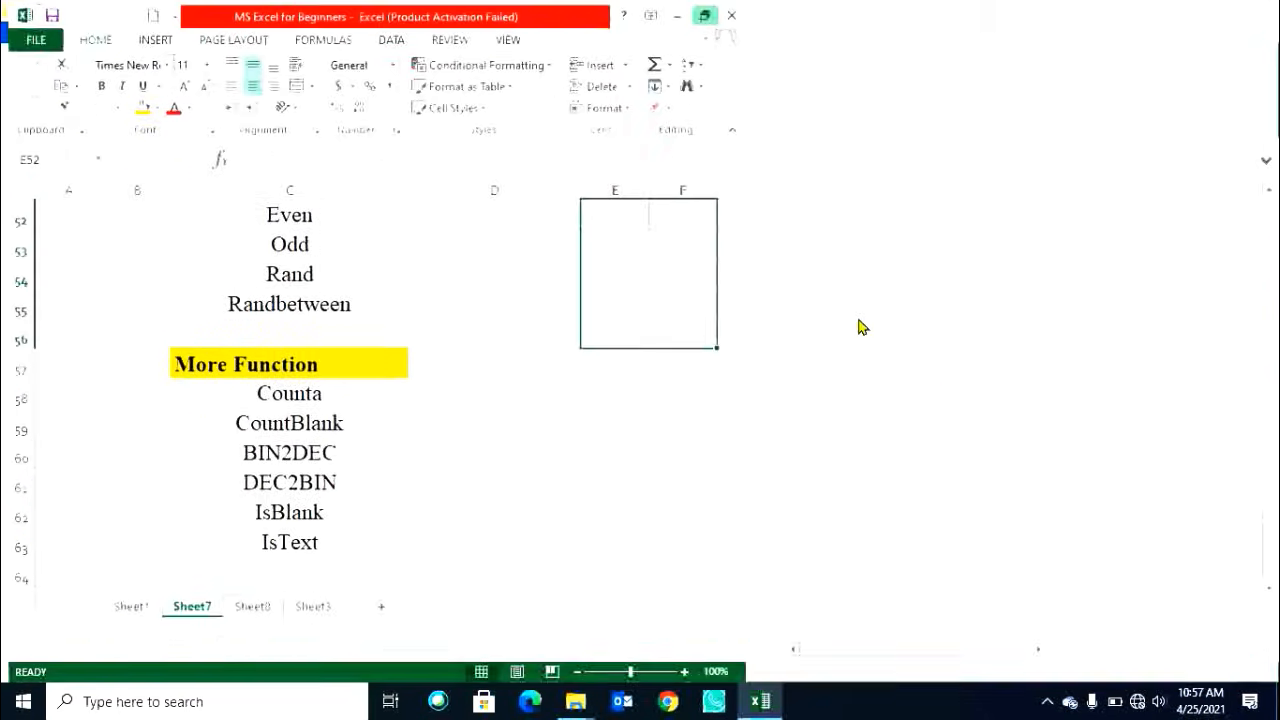
pyautogui.click(622, 401)
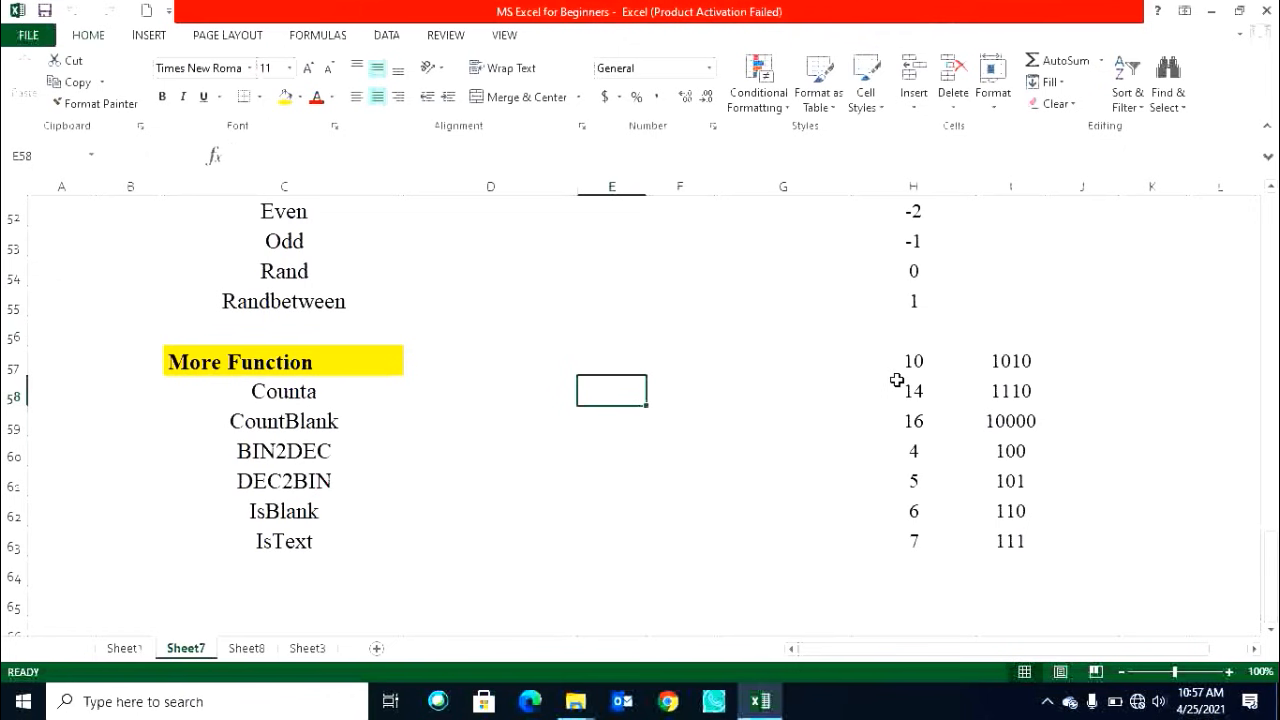
# Enter the sample values 1, 2, 3, d, f and 5 down F58:F63.
pyautogui.moveTo(911, 360); pyautogui.dragTo(918, 540)
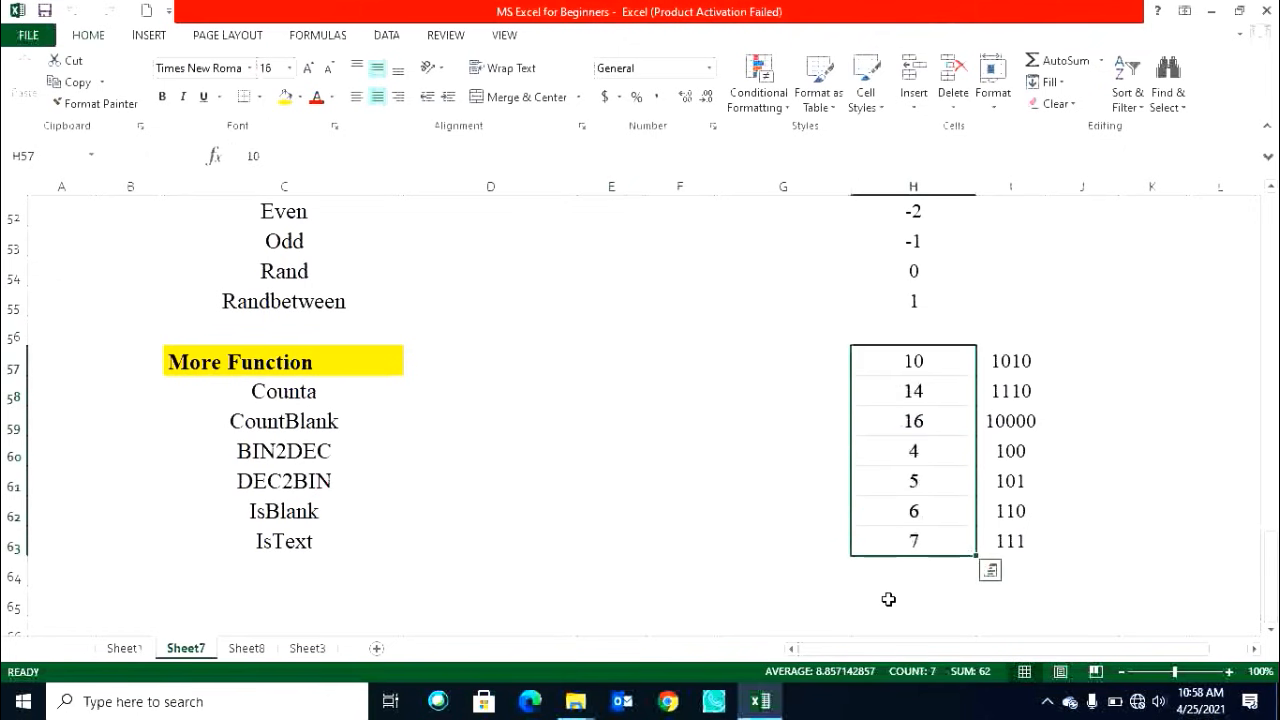
pyautogui.click(663, 364)
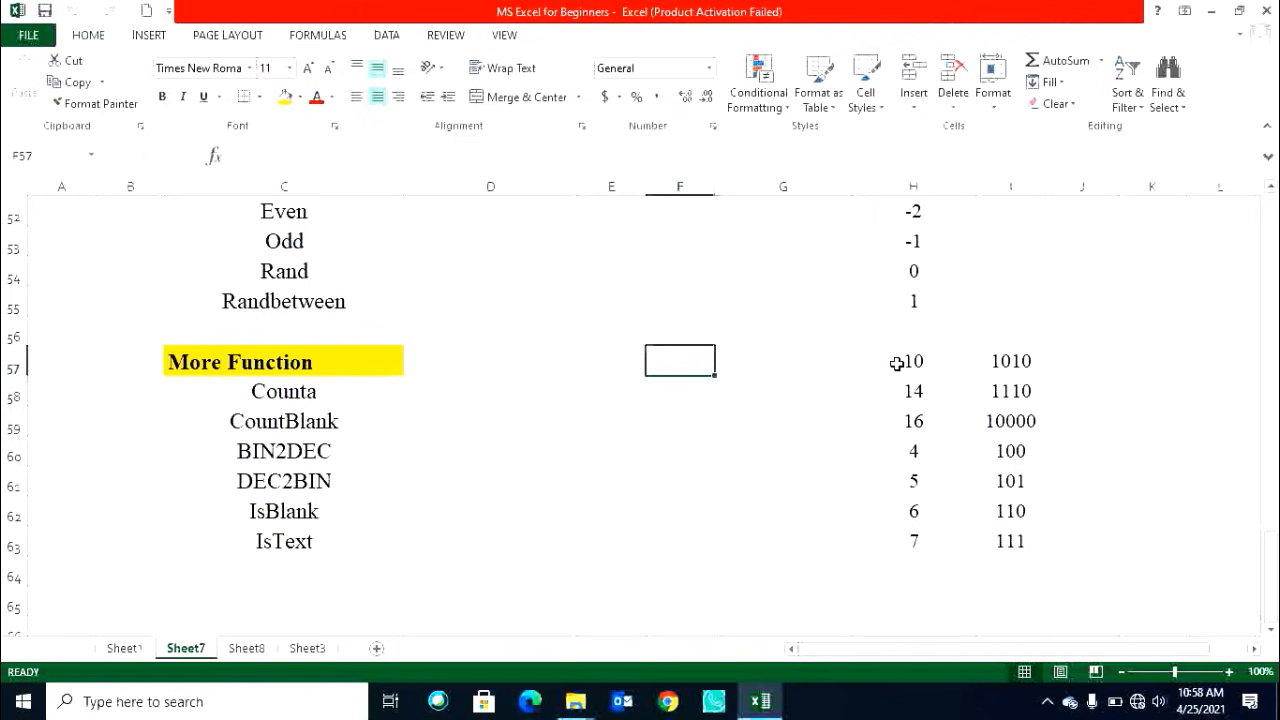
pyautogui.click(707, 389)
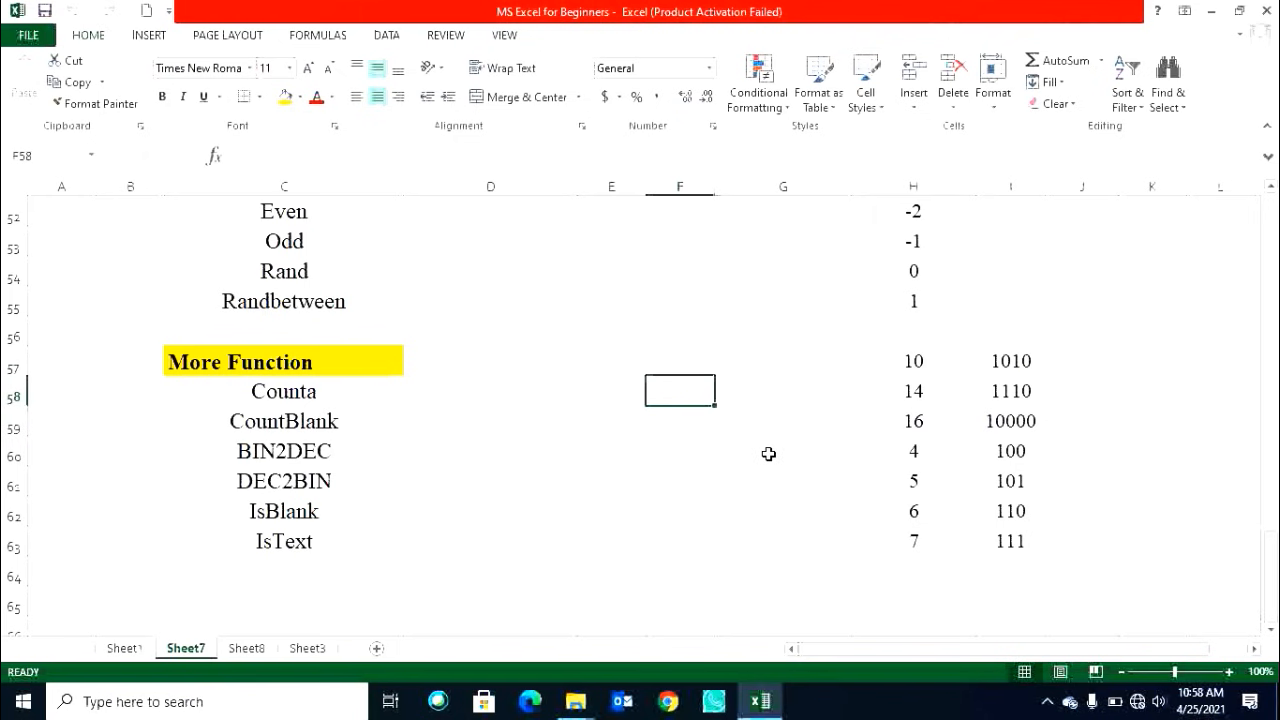
pyautogui.write('1')
pyautogui.press('Return')
pyautogui.write('2')
pyautogui.press('Return')
pyautogui.write('3')
pyautogui.press('Return')
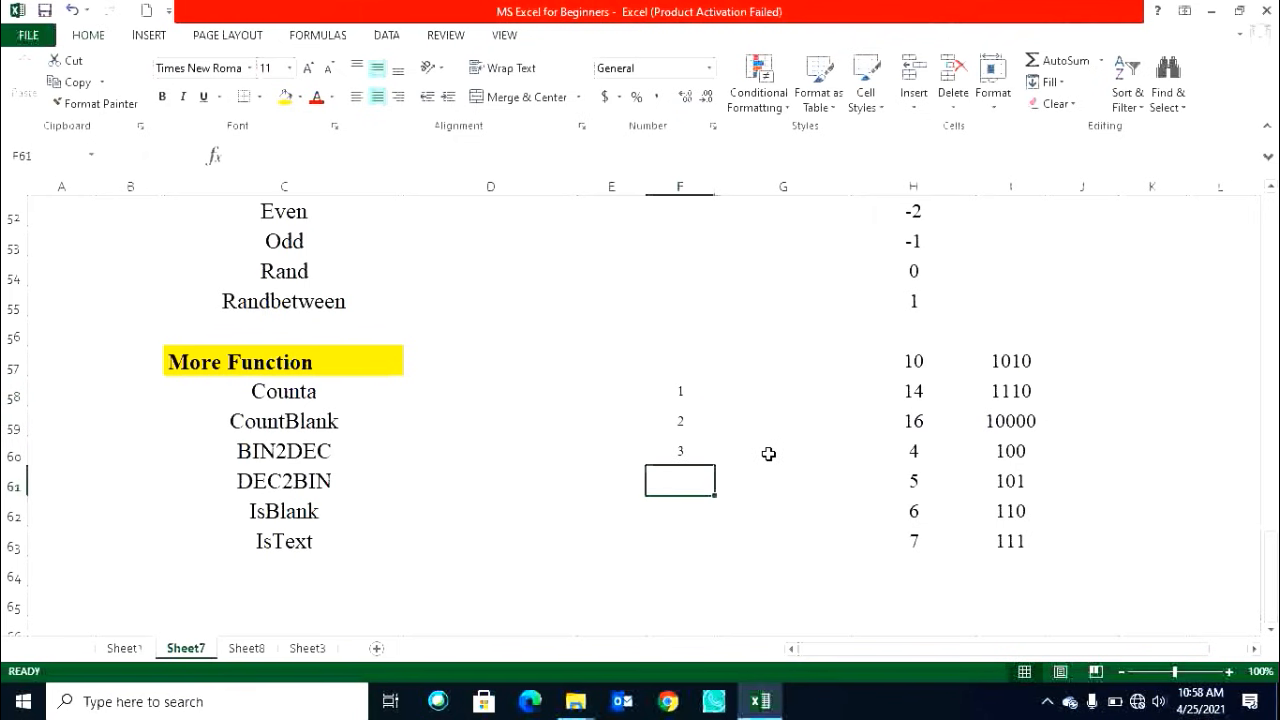
pyautogui.write('d')
pyautogui.press('Return')
pyautogui.write('f')
pyautogui.press('Return')
pyautogui.write('5')
pyautogui.press('Return')
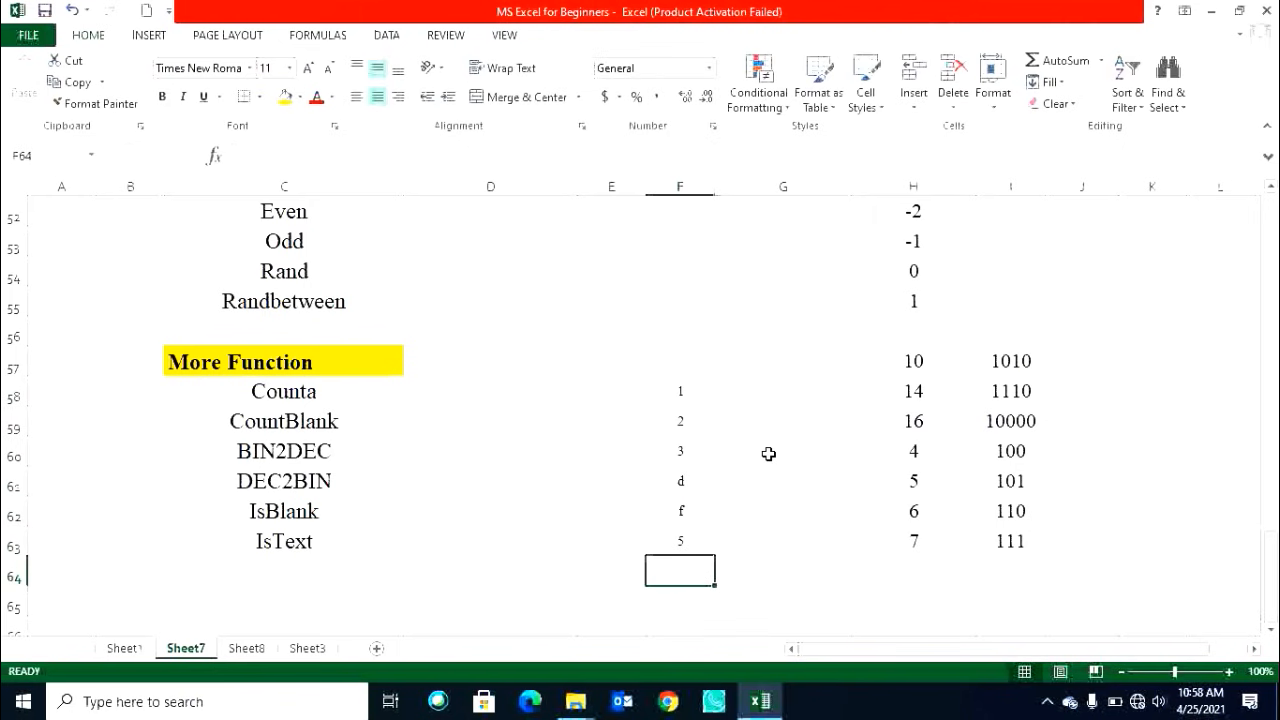
# Enter =COUNTA(F58:F63) in D58 and make the cell bold.
pyautogui.click(491, 397)
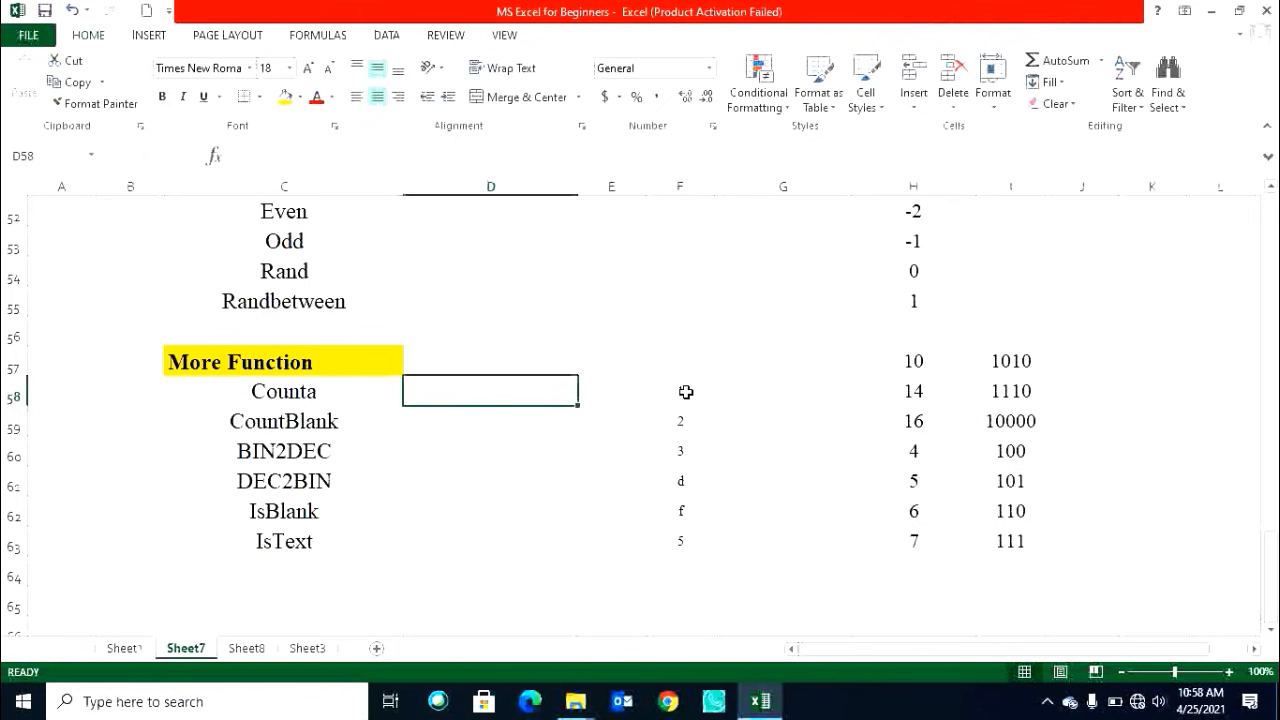
pyautogui.write('=')
pyautogui.write('unta')
pyautogui.press('Tab')
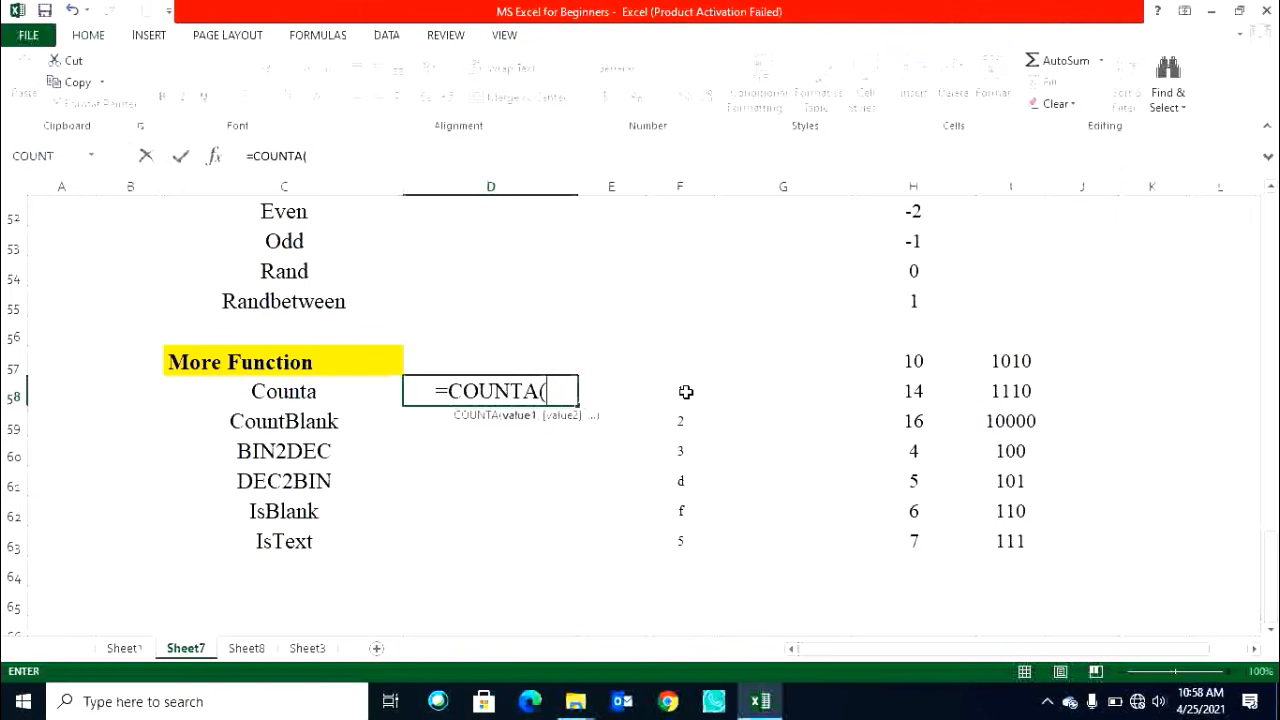
pyautogui.moveTo(685, 392); pyautogui.dragTo(691, 537)
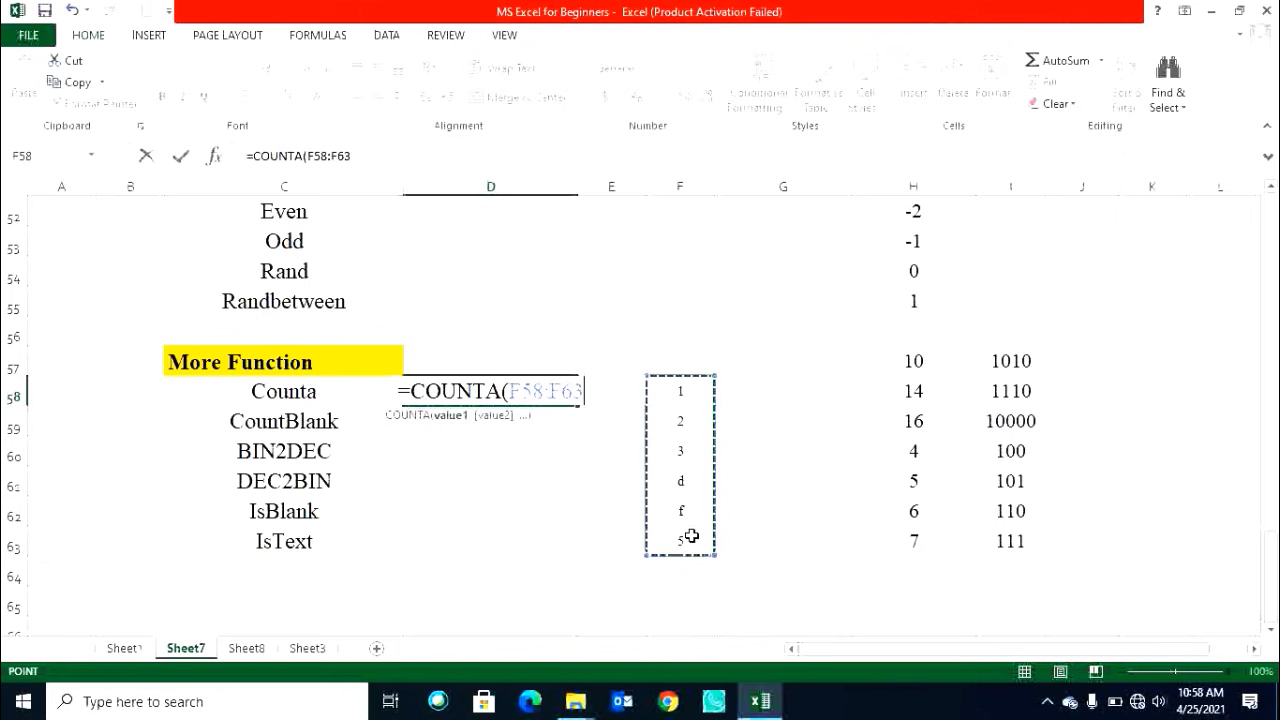
pyautogui.press('Return')
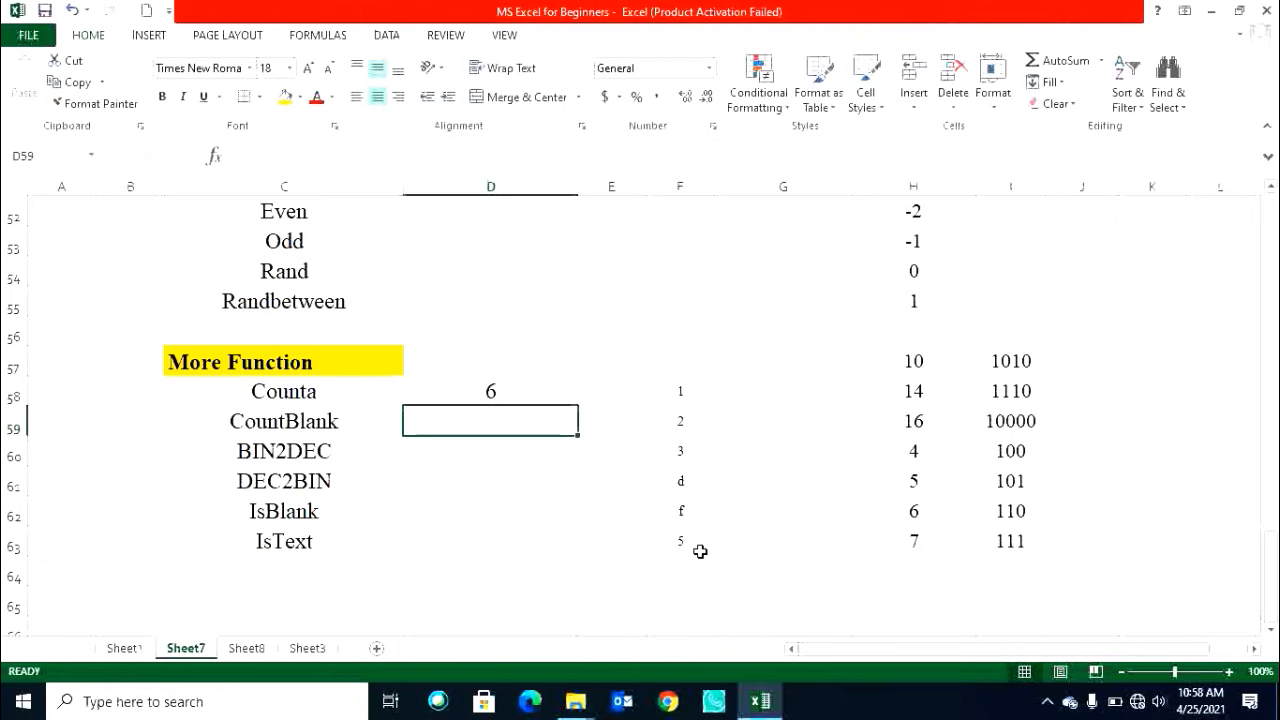
pyautogui.click(491, 396)
pyautogui.hotkey('ctrl', 'b')
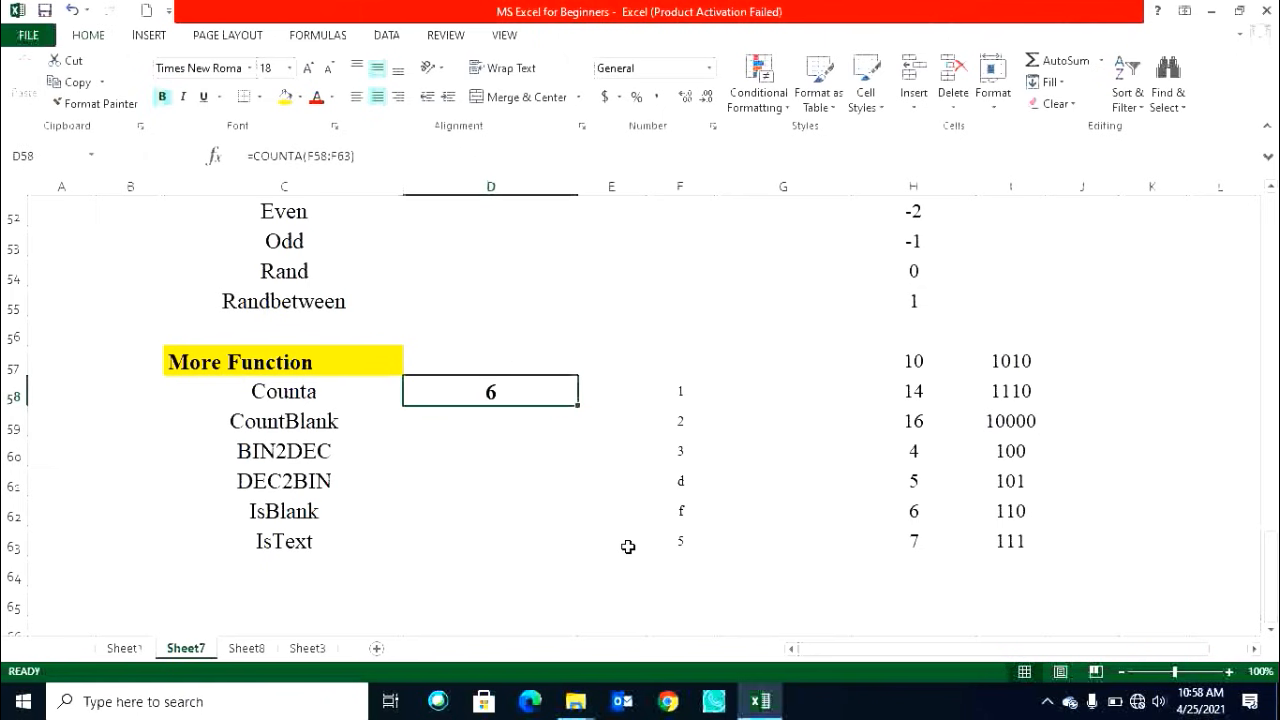
# Enter =COUNT(F58:F63) in E58.
pyautogui.click(700, 484)
pyautogui.click(700, 514)
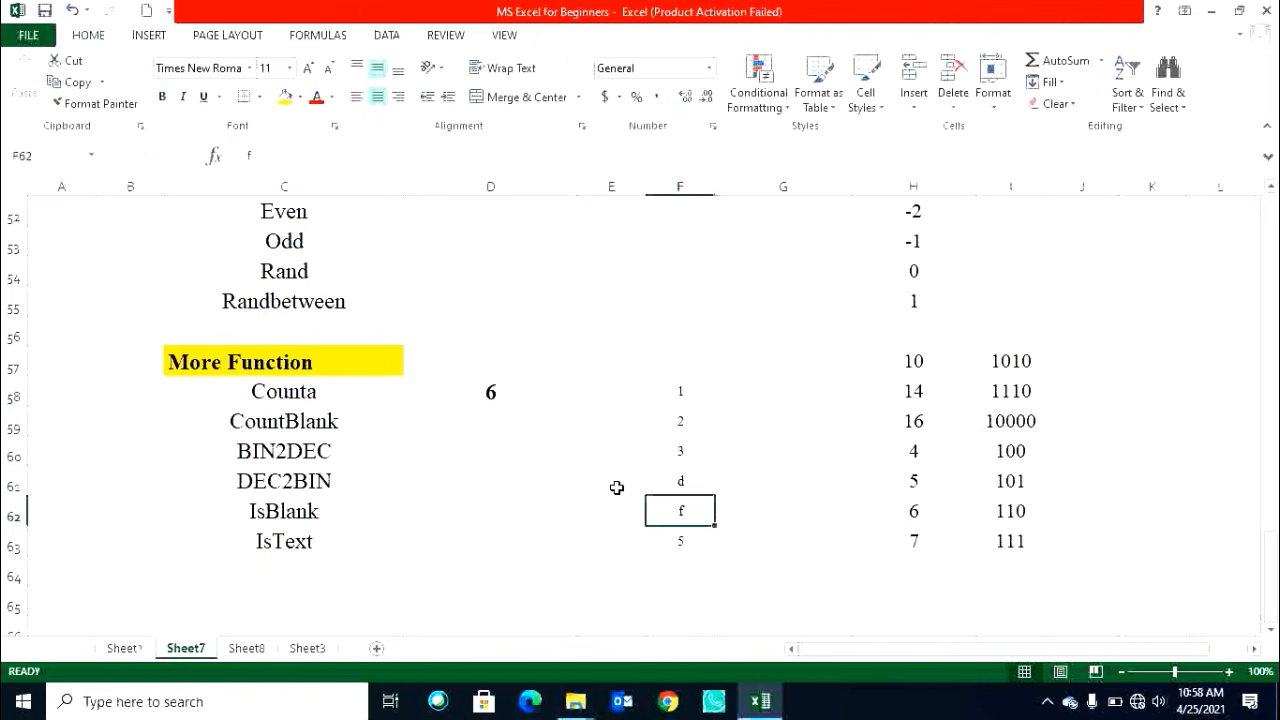
pyautogui.click(500, 394)
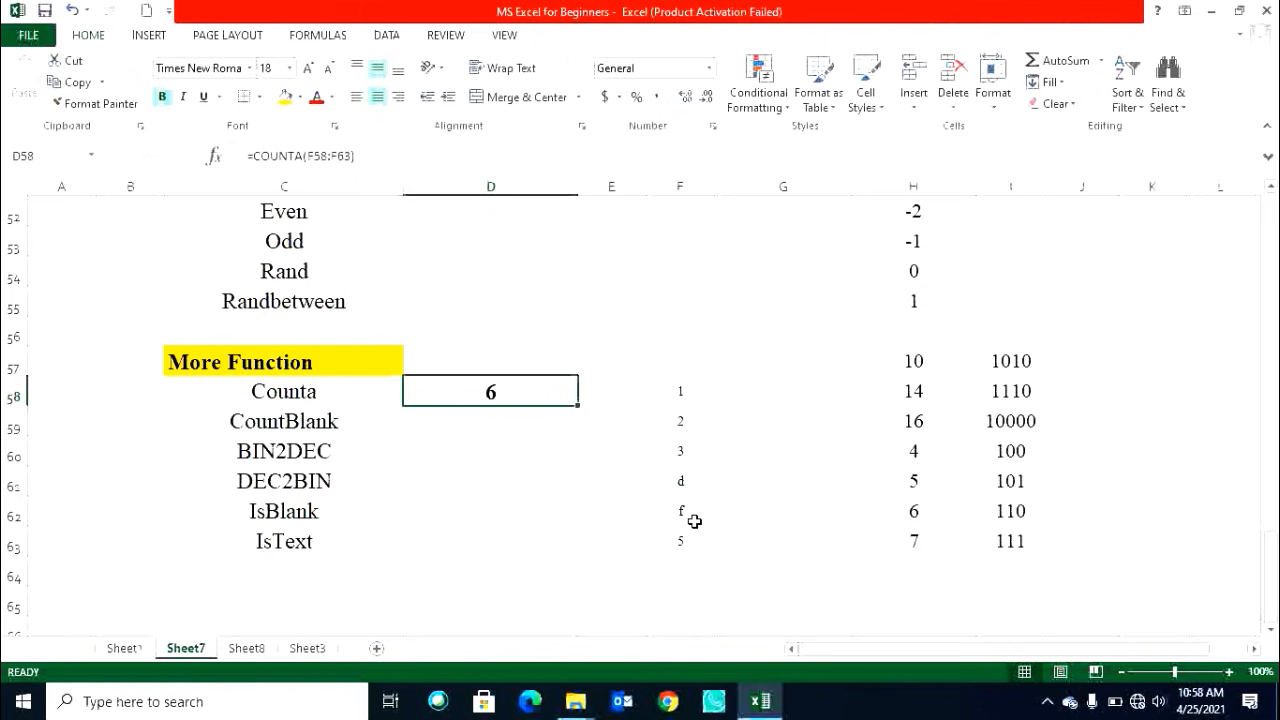
pyautogui.click(608, 396)
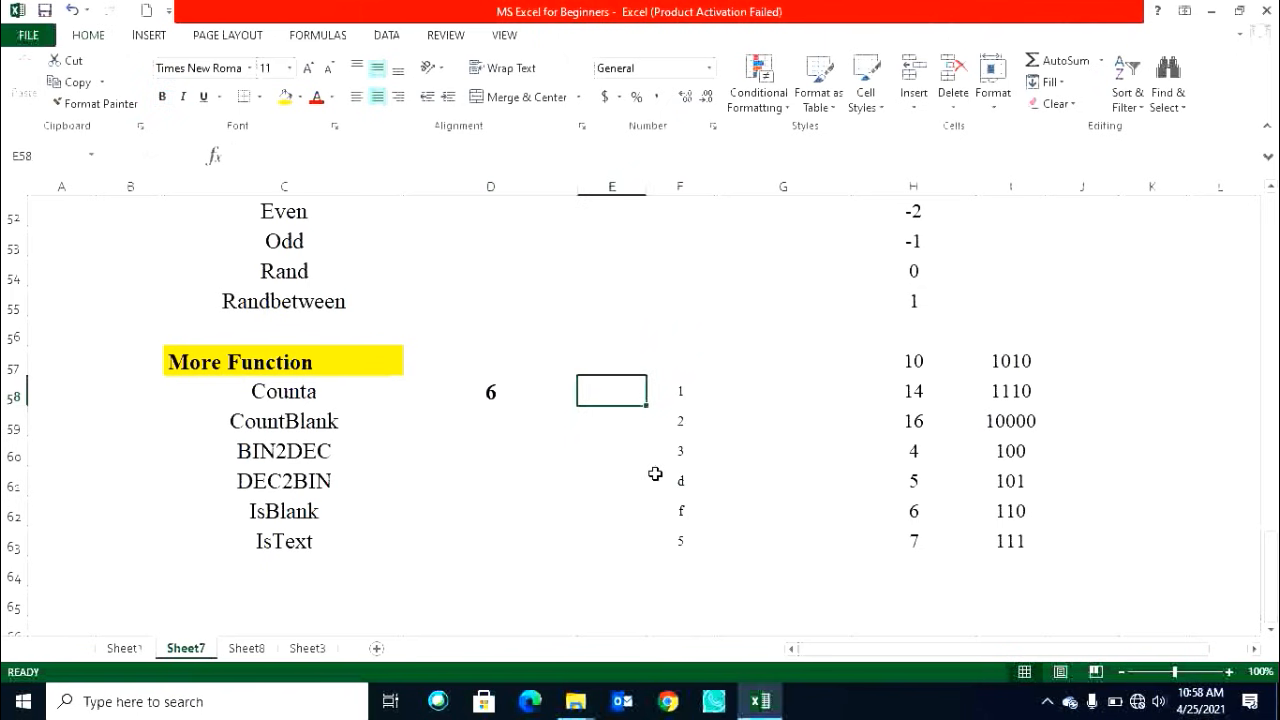
pyautogui.write('=count')
pyautogui.press('Tab')
pyautogui.moveTo(692, 385); pyautogui.dragTo(683, 531)
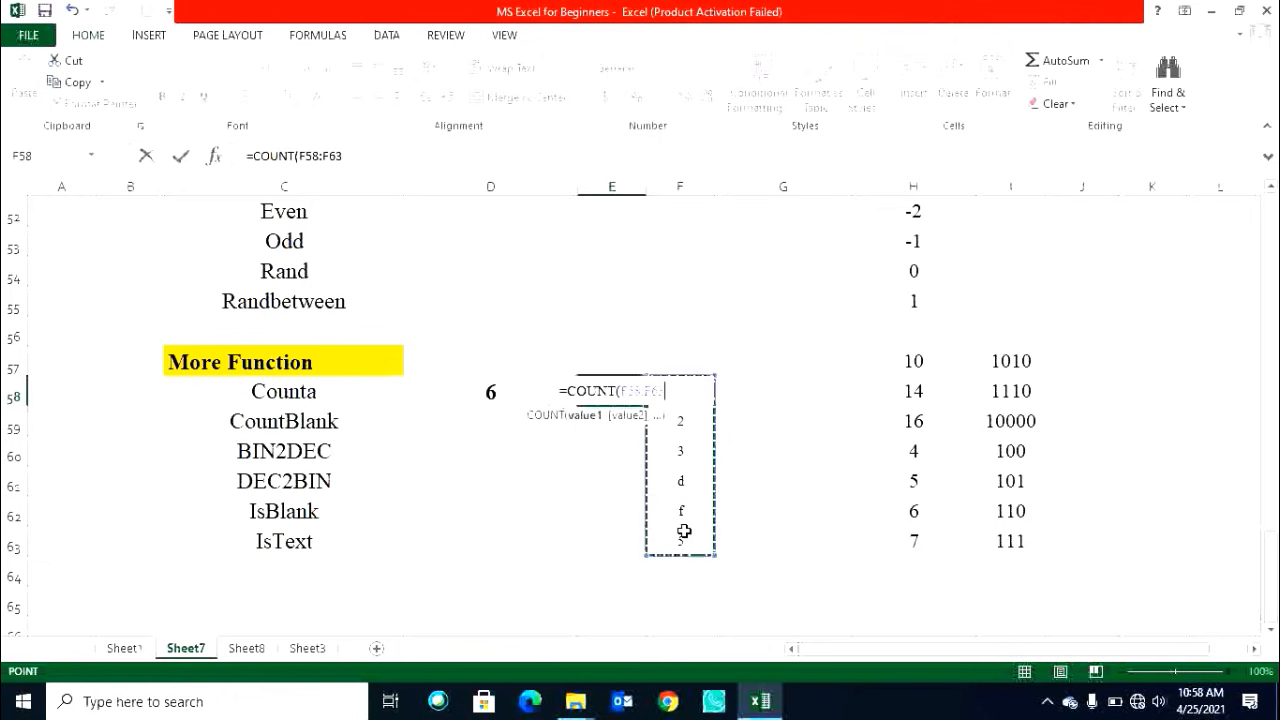
pyautogui.press('Return')
pyautogui.click(619, 397)
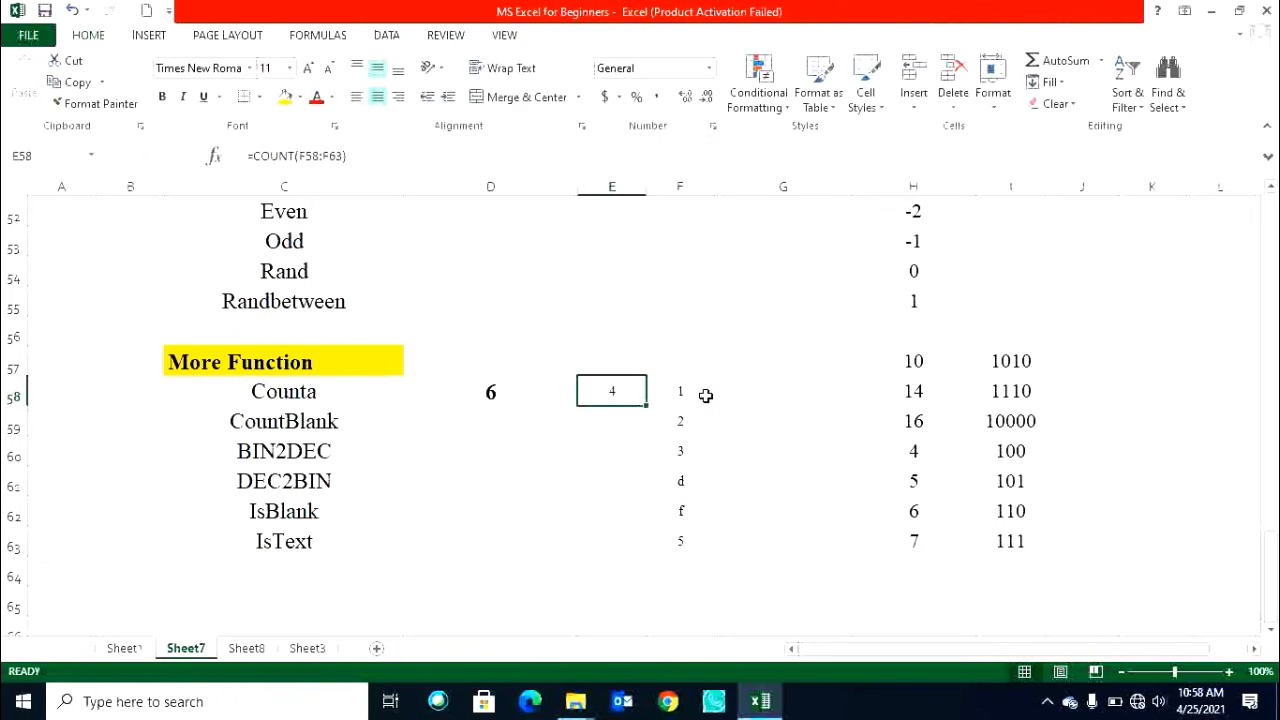
# Examine the values in F58:F63 that the COUNT formula in E58 counts.
pyautogui.click(692, 398)
pyautogui.click(689, 424)
pyautogui.click(686, 449)
pyautogui.click(691, 540)
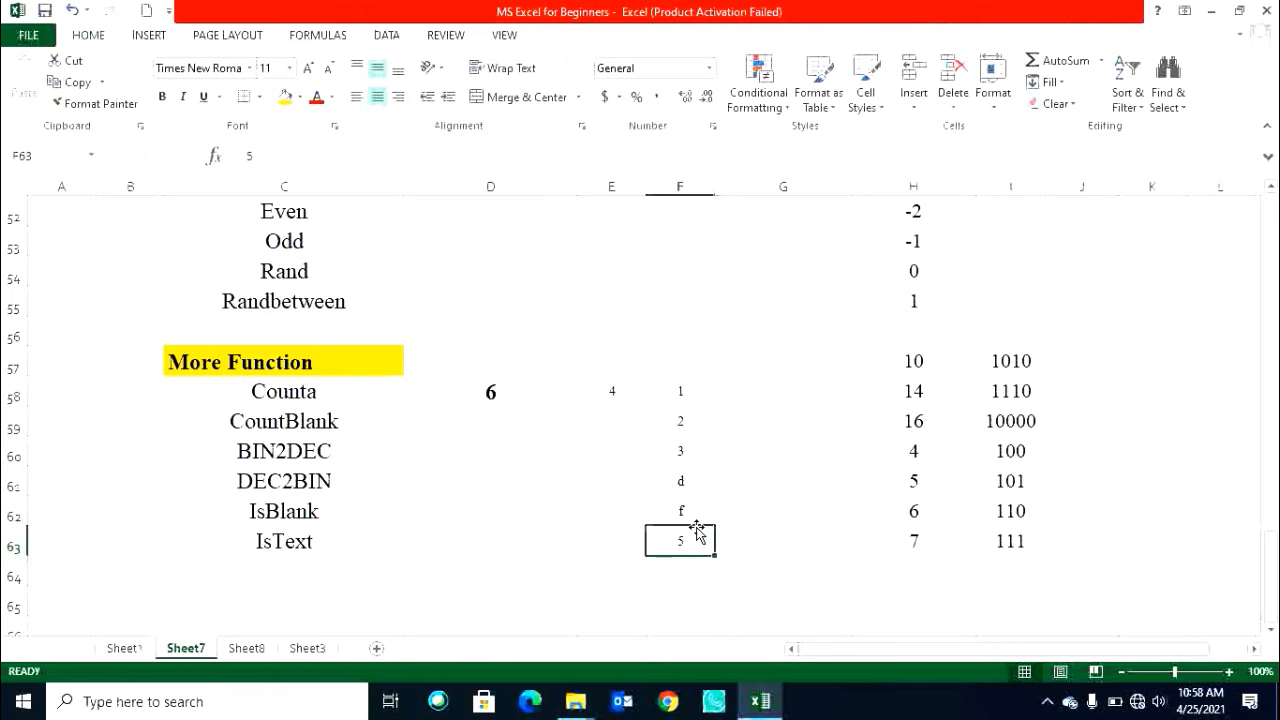
pyautogui.click(690, 452)
pyautogui.click(686, 421)
pyautogui.click(683, 392)
pyautogui.click(628, 391)
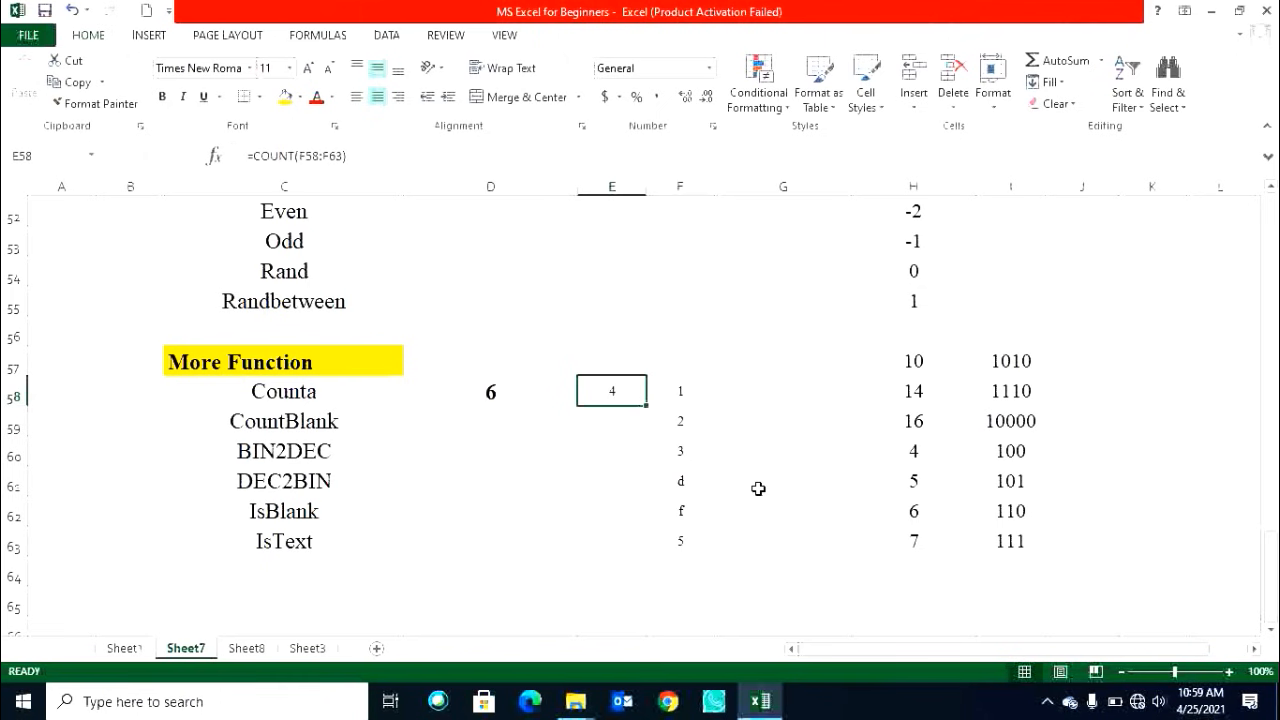
# Enter =COUNTBLANK(F58:F63) in D59.
pyautogui.click(538, 421)
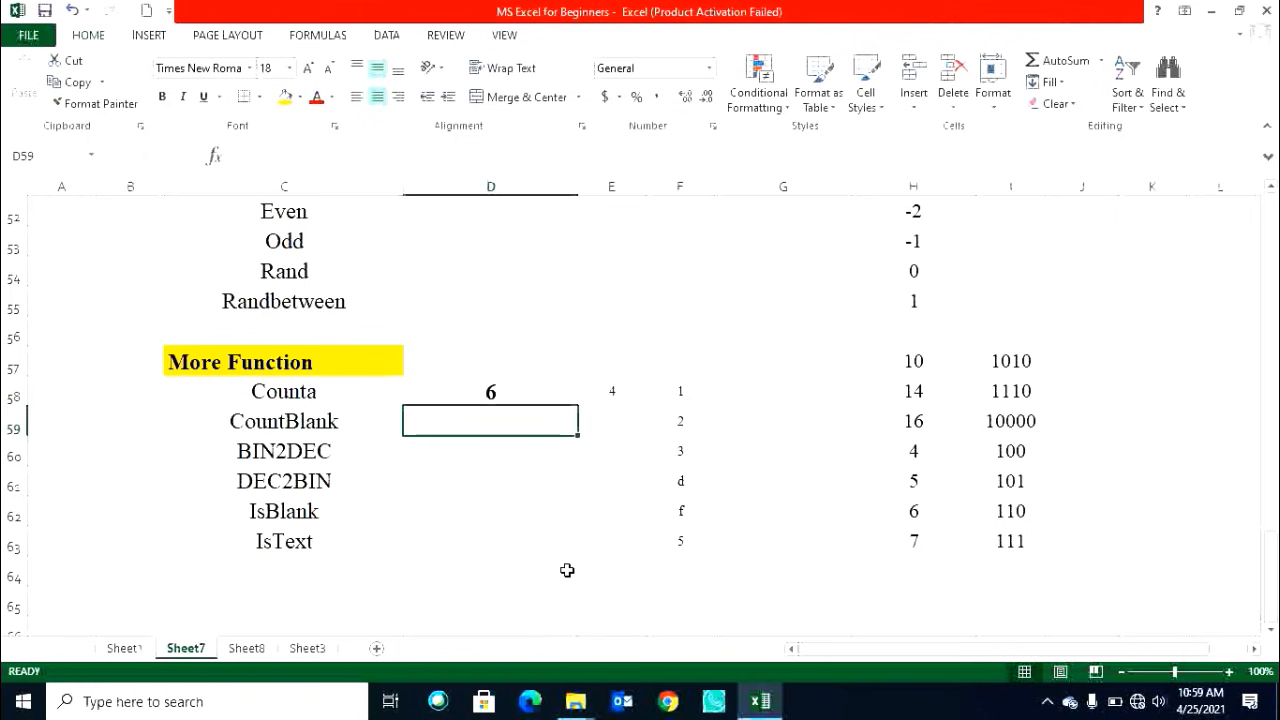
pyautogui.write('=count')
pyautogui.press('Tab')
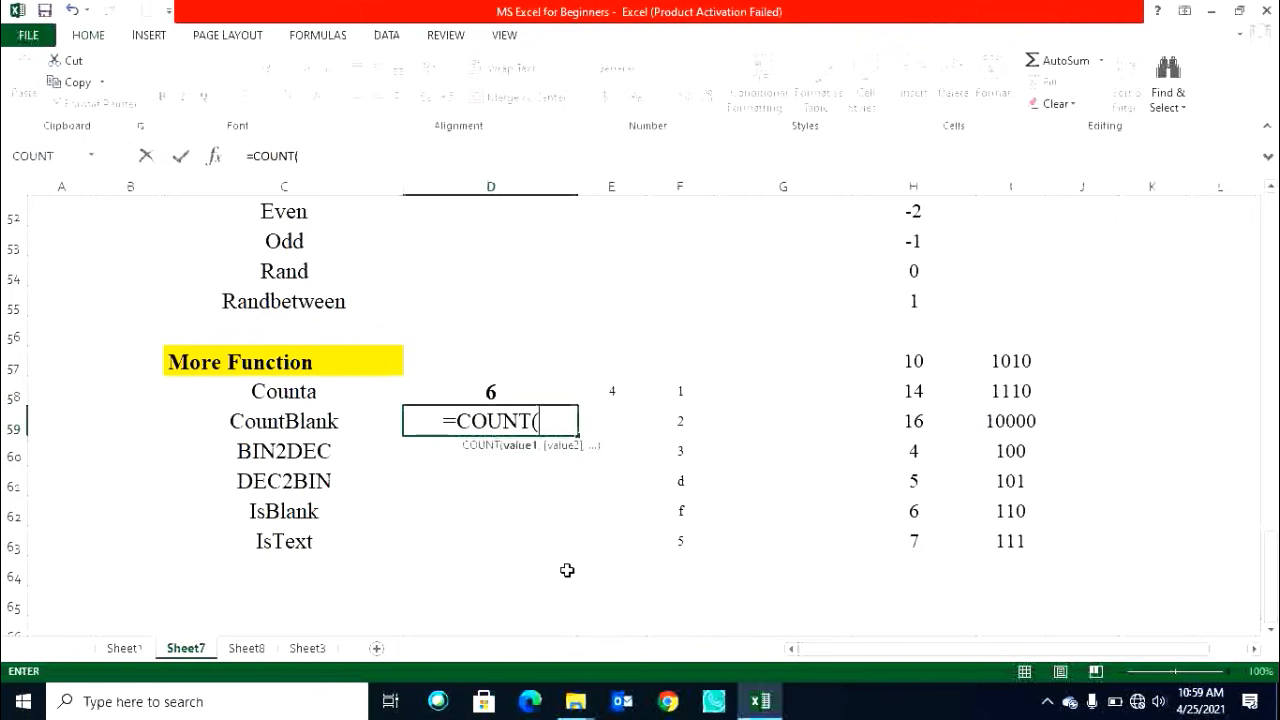
pyautogui.press('BackSpace')
pyautogui.write('b')
pyautogui.press('Tab')
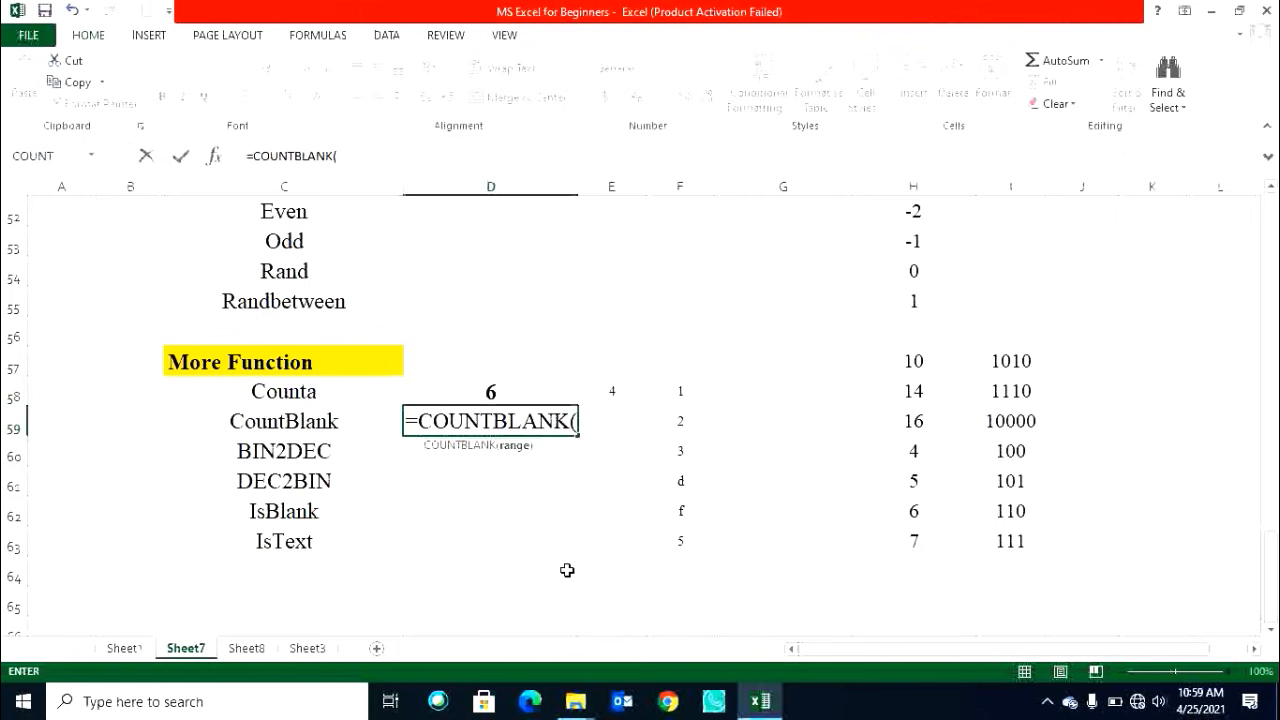
pyautogui.moveTo(690, 394); pyautogui.dragTo(687, 537)
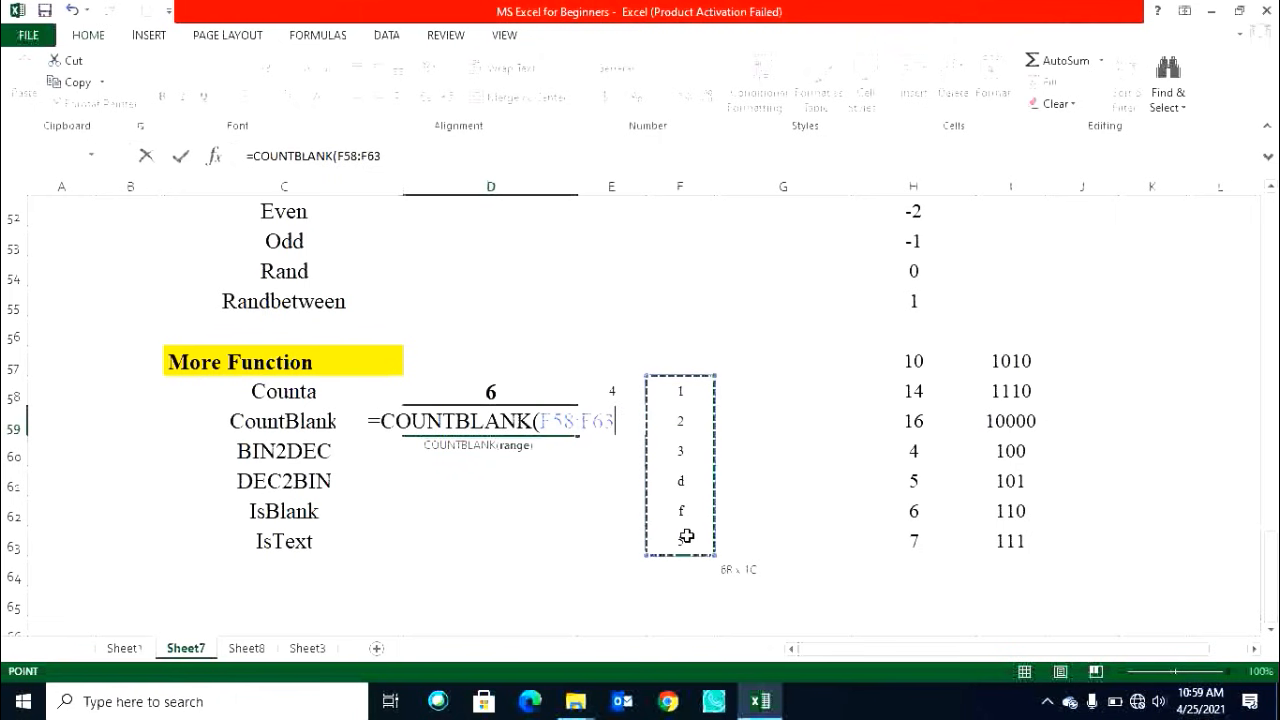
pyautogui.press('Return')
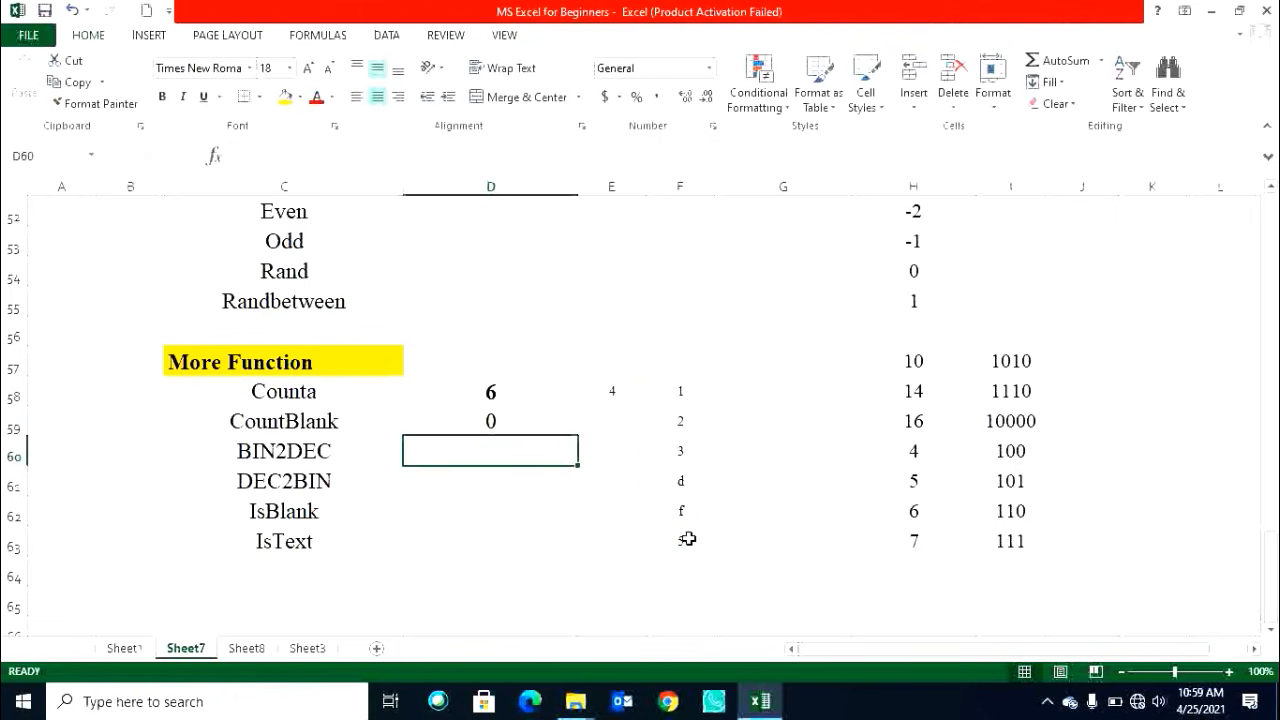
# Clear F61, F60 and F59 to test the counts, then undo the three deletions.
pyautogui.click(688, 479)
pyautogui.press('Delete')
pyautogui.click(665, 453)
pyautogui.press('Delete')
pyautogui.click(681, 418)
pyautogui.press('Delete')
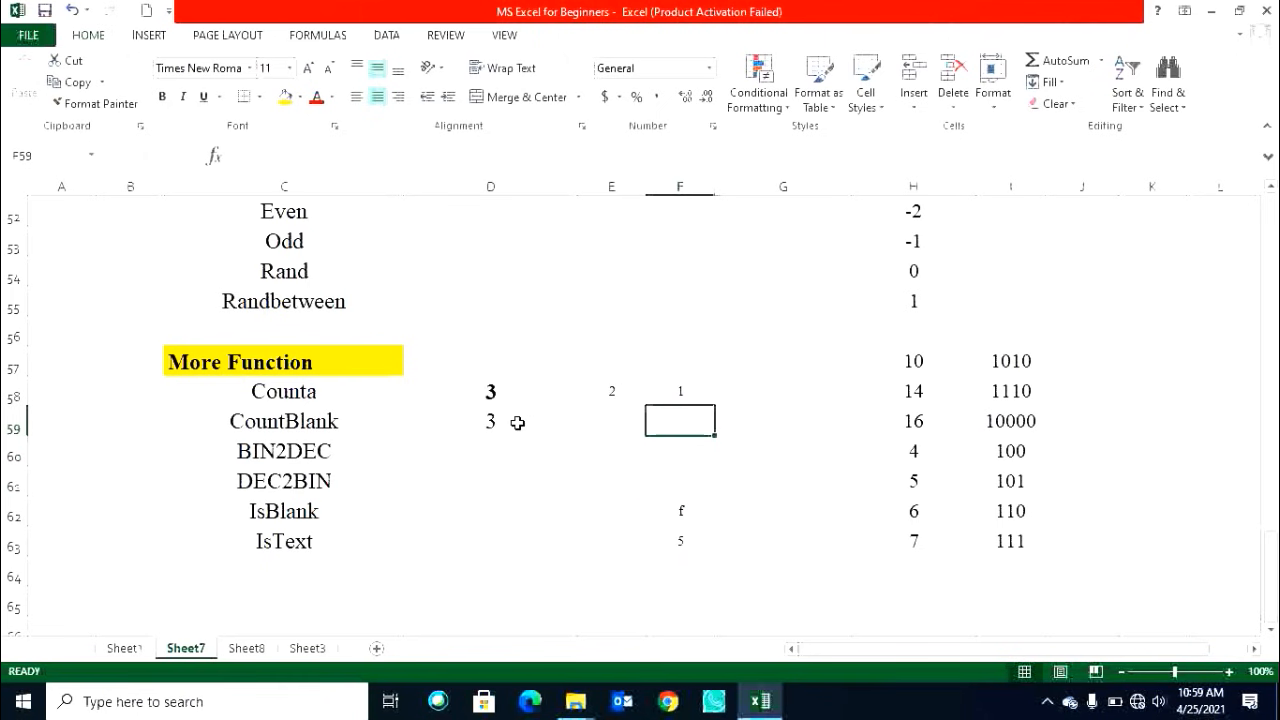
pyautogui.hotkey('ctrl', 'z')
pyautogui.hotkey('ctrl', 'z')
pyautogui.hotkey('ctrl', 'z')
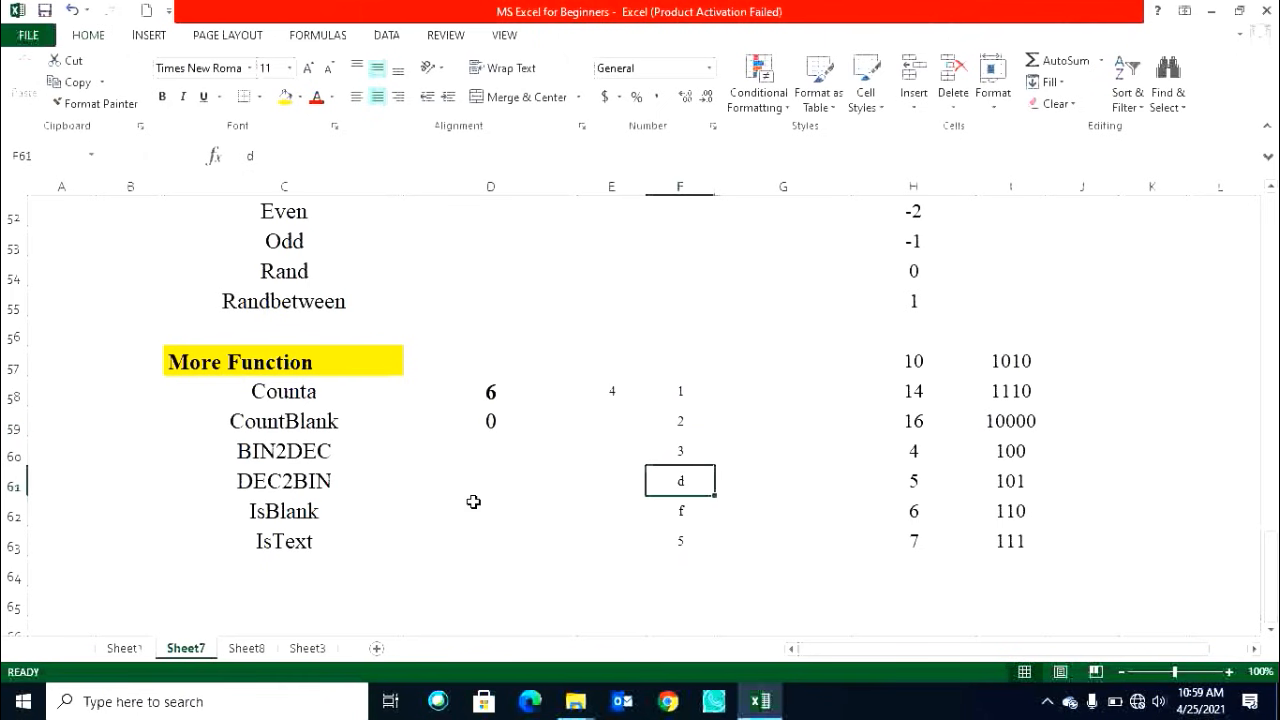
# Clear the binary values in I57:I63.
pyautogui.click(288, 457)
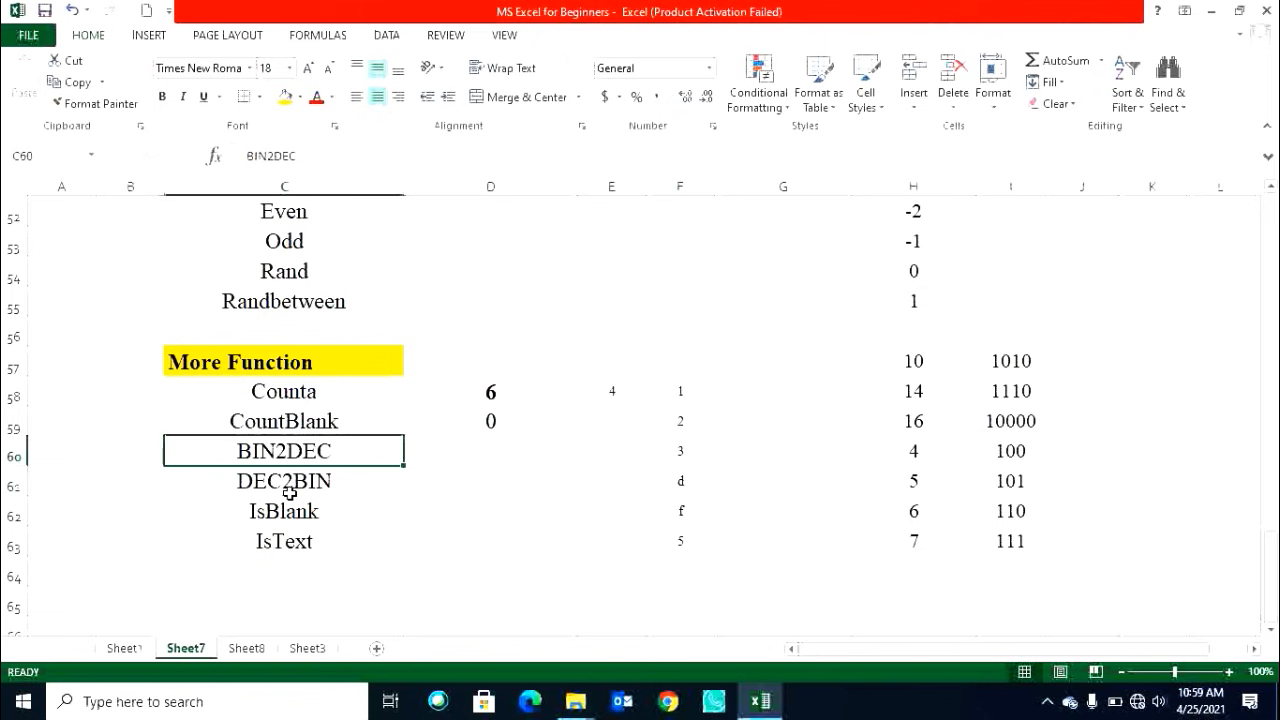
pyautogui.click(309, 484)
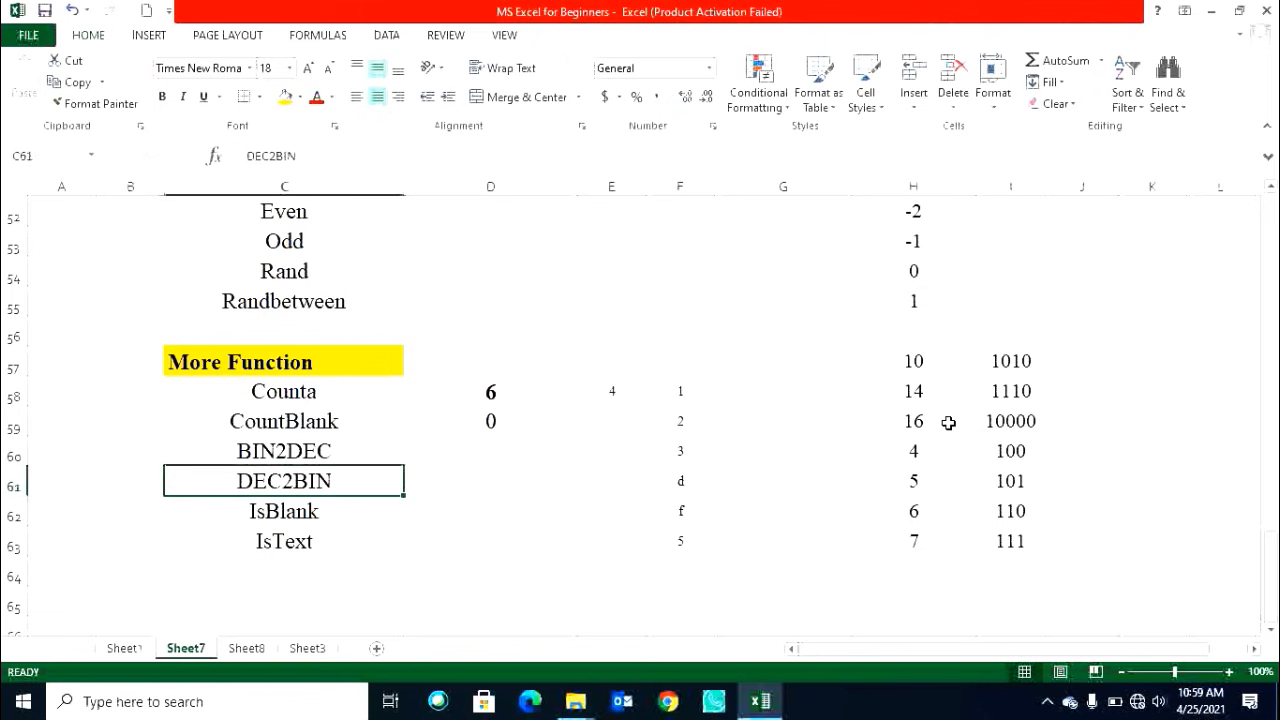
pyautogui.click(1012, 363)
pyautogui.moveTo(1012, 362); pyautogui.dragTo(1020, 542)
pyautogui.press('Delete')
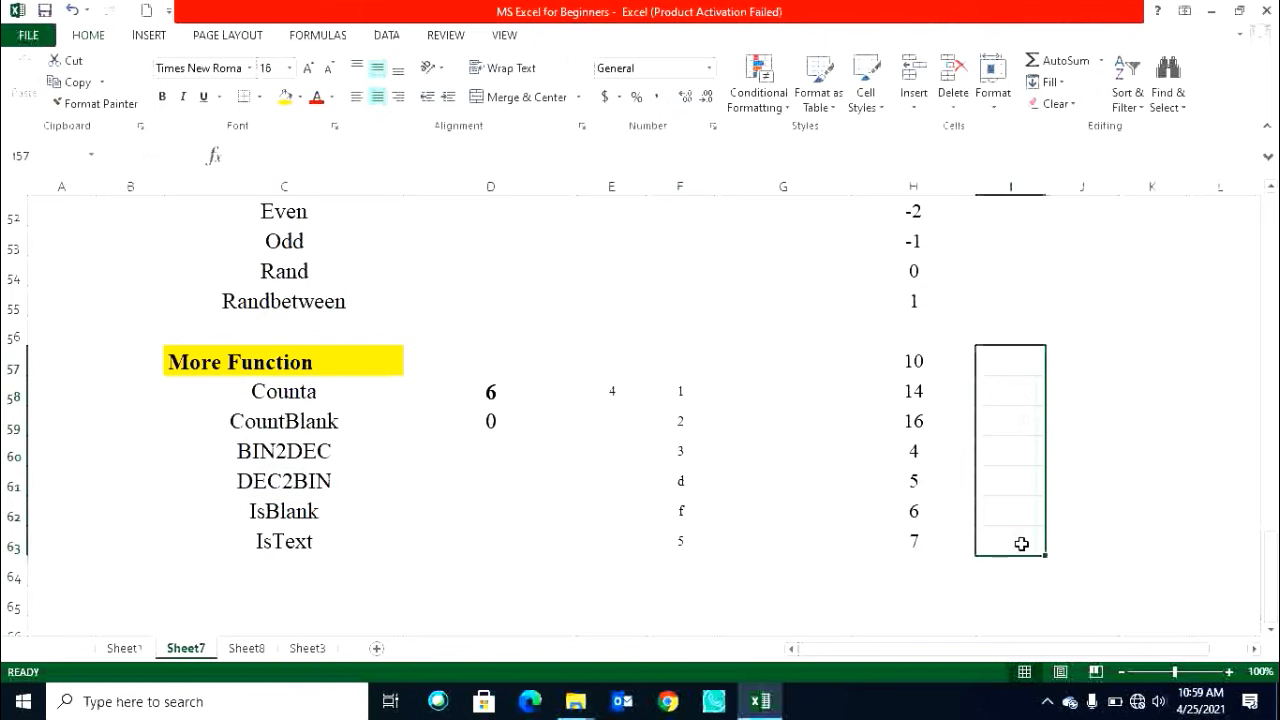
# Enter =DEC2BIN(H57) in I57.
pyautogui.click(940, 353)
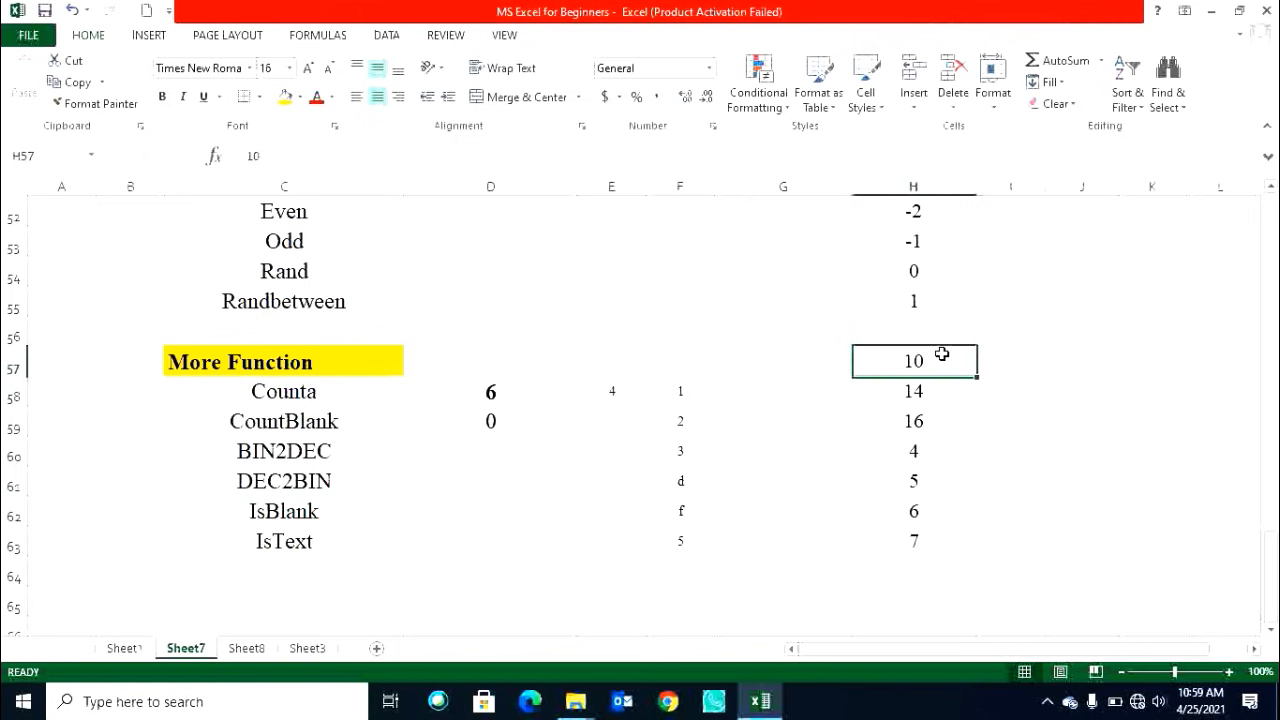
pyautogui.click(1005, 367)
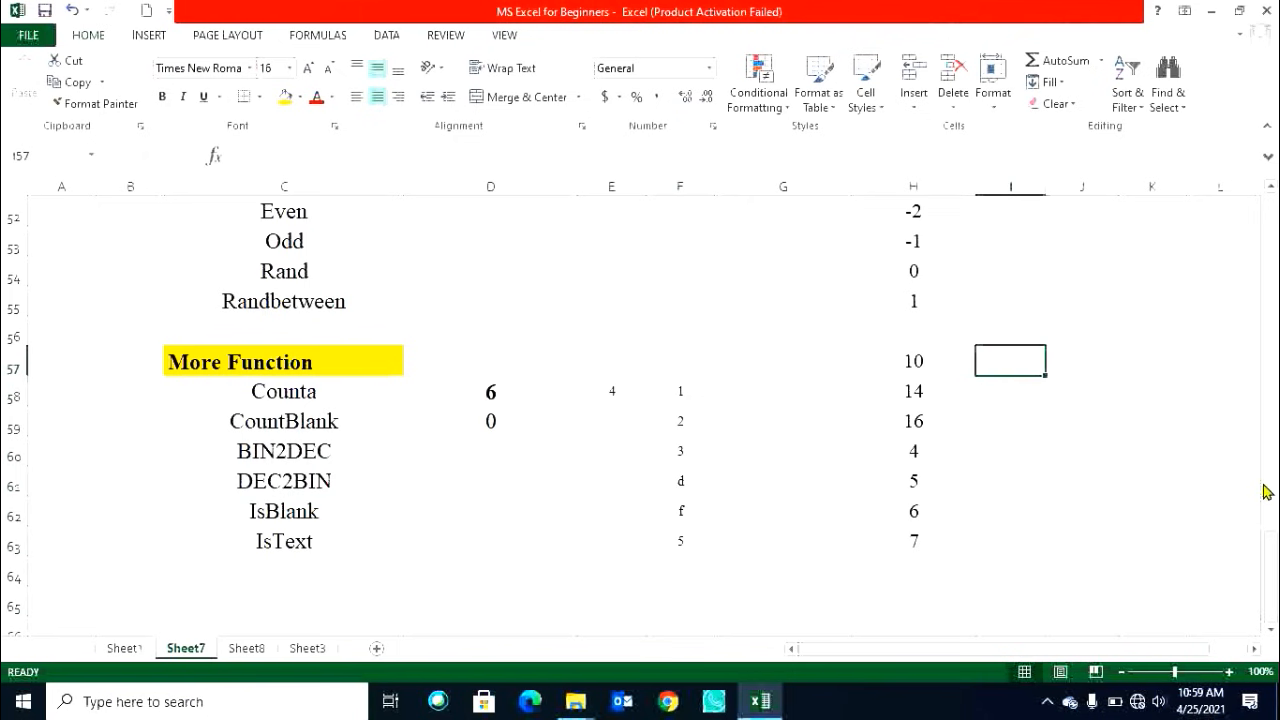
pyautogui.write('=dec')
pyautogui.press('Tab')
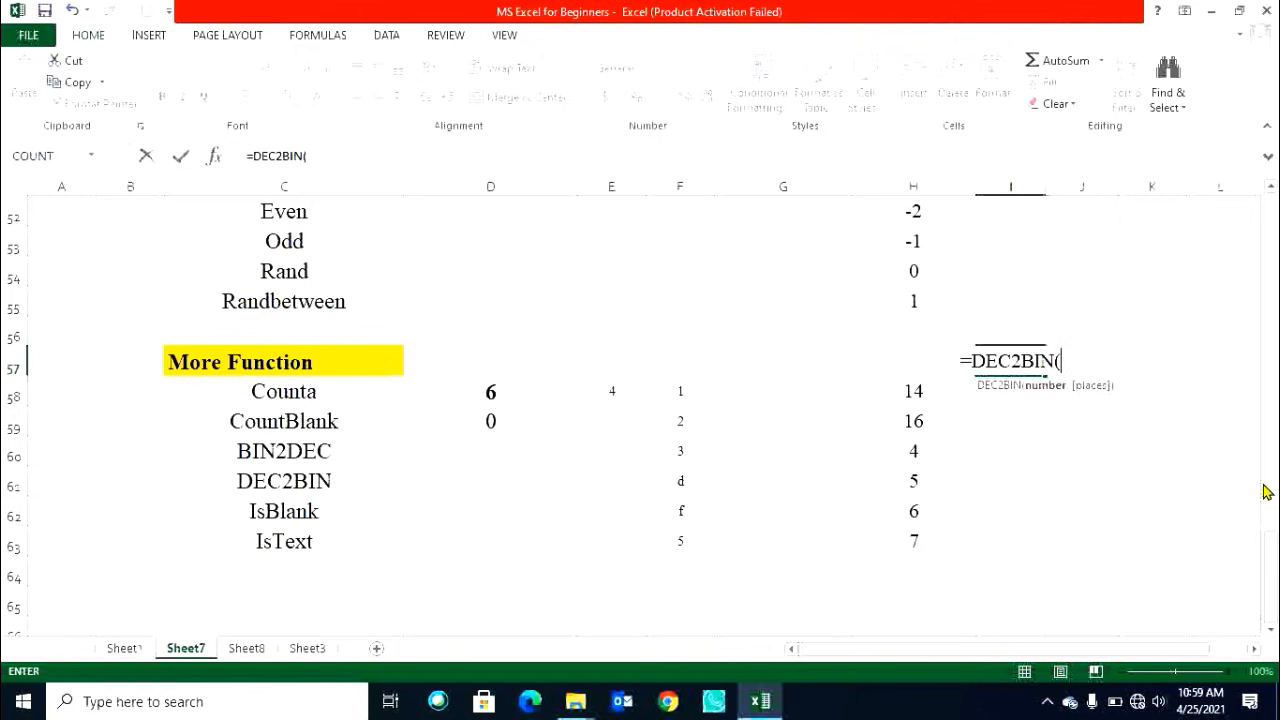
pyautogui.press('Left')
pyautogui.press('Return')
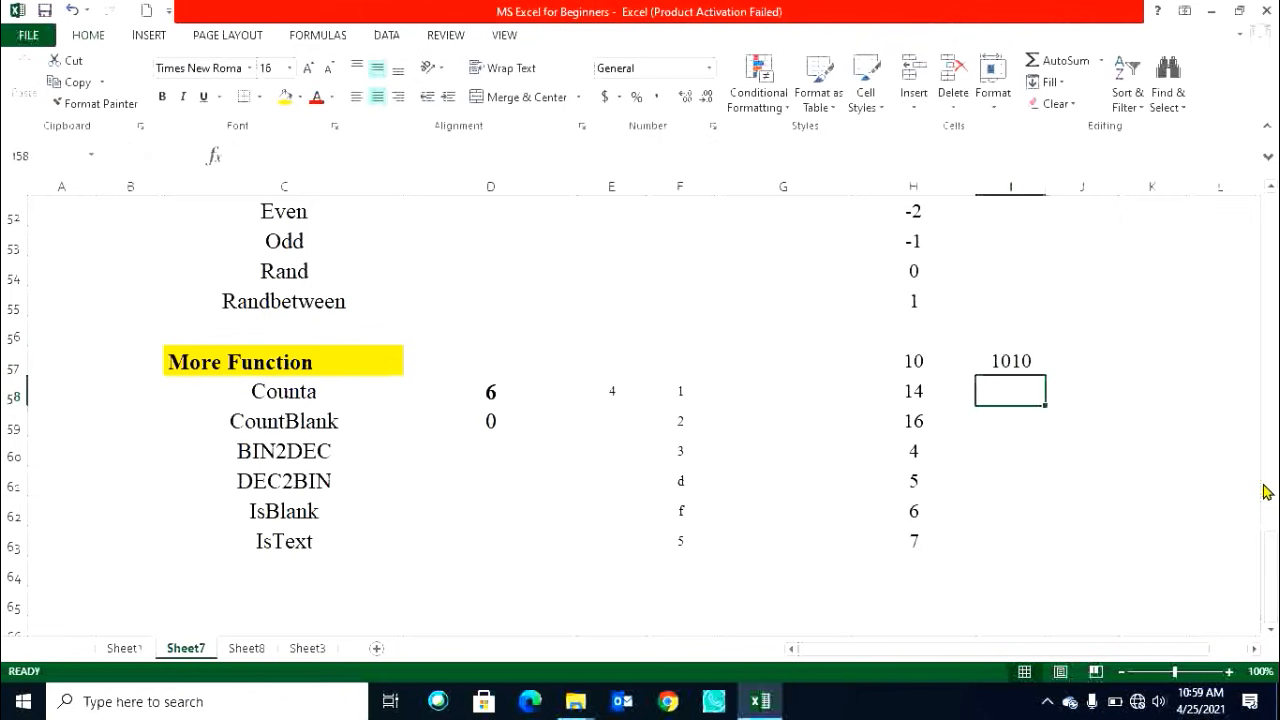
pyautogui.click(1023, 363)
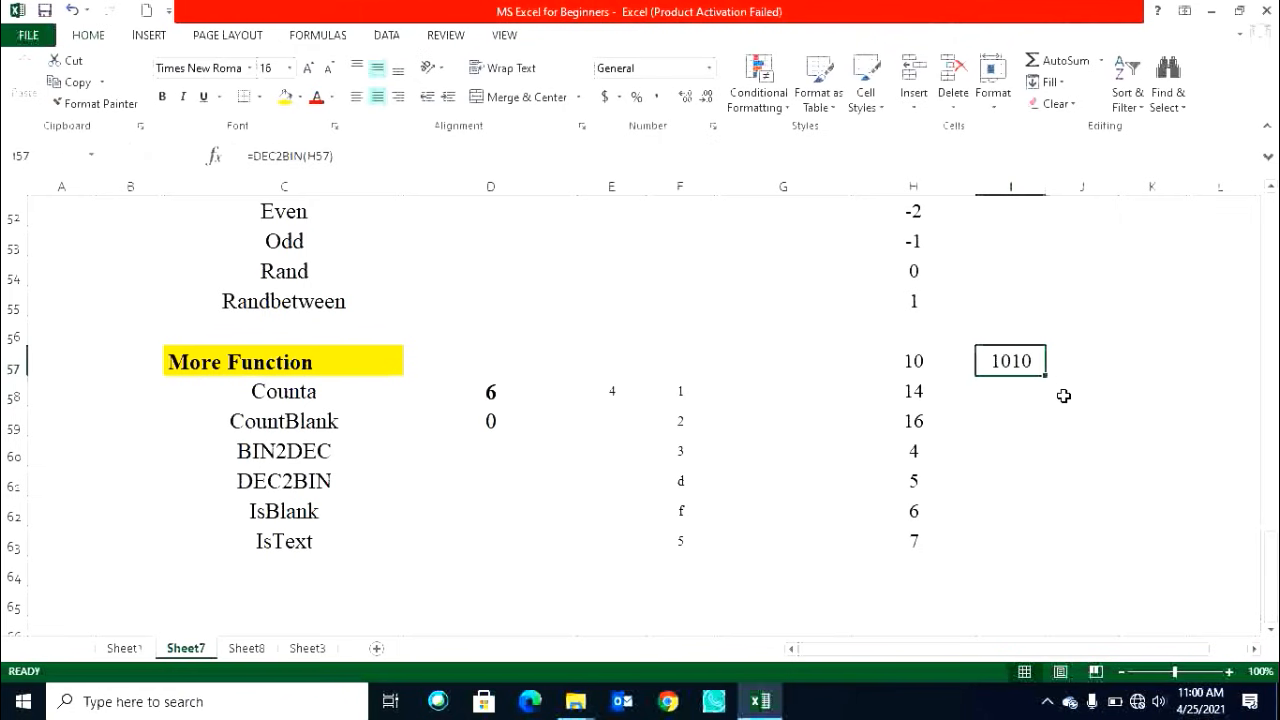
# Fill the DEC2BIN formula from I57 down to I63.
pyautogui.moveTo(1046, 376); pyautogui.dragTo(1046, 550)
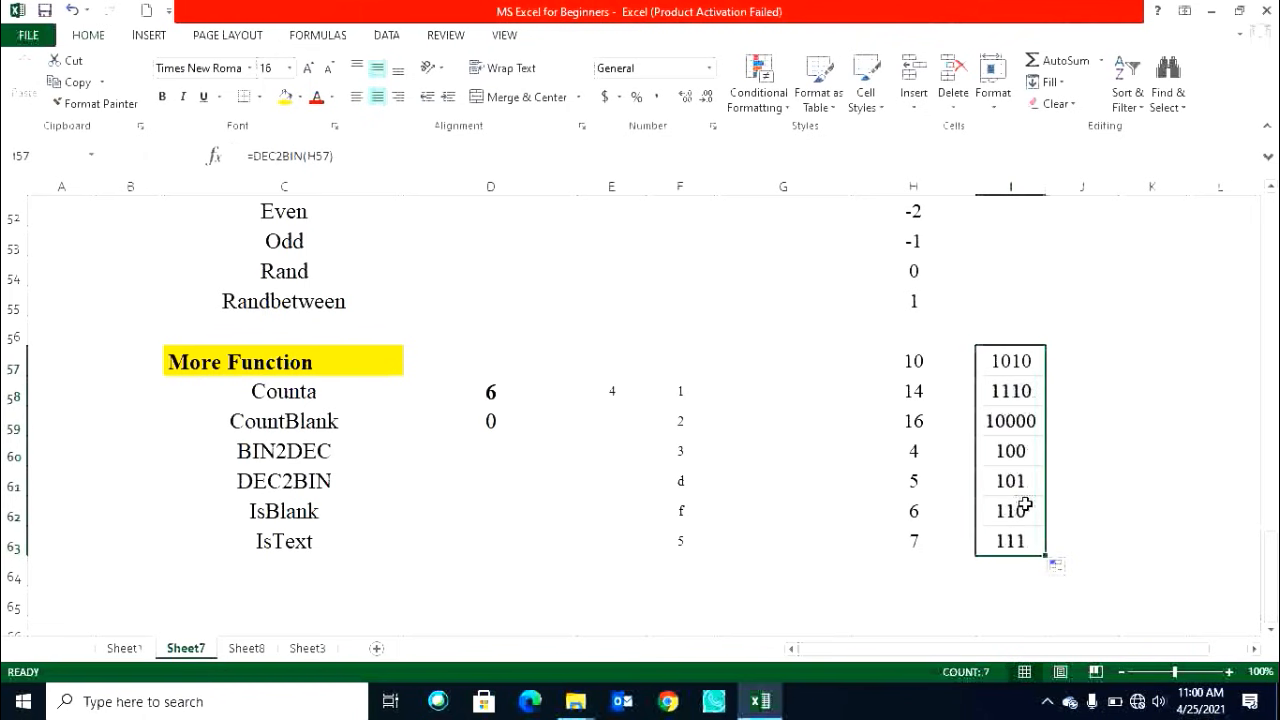
pyautogui.click(1023, 447)
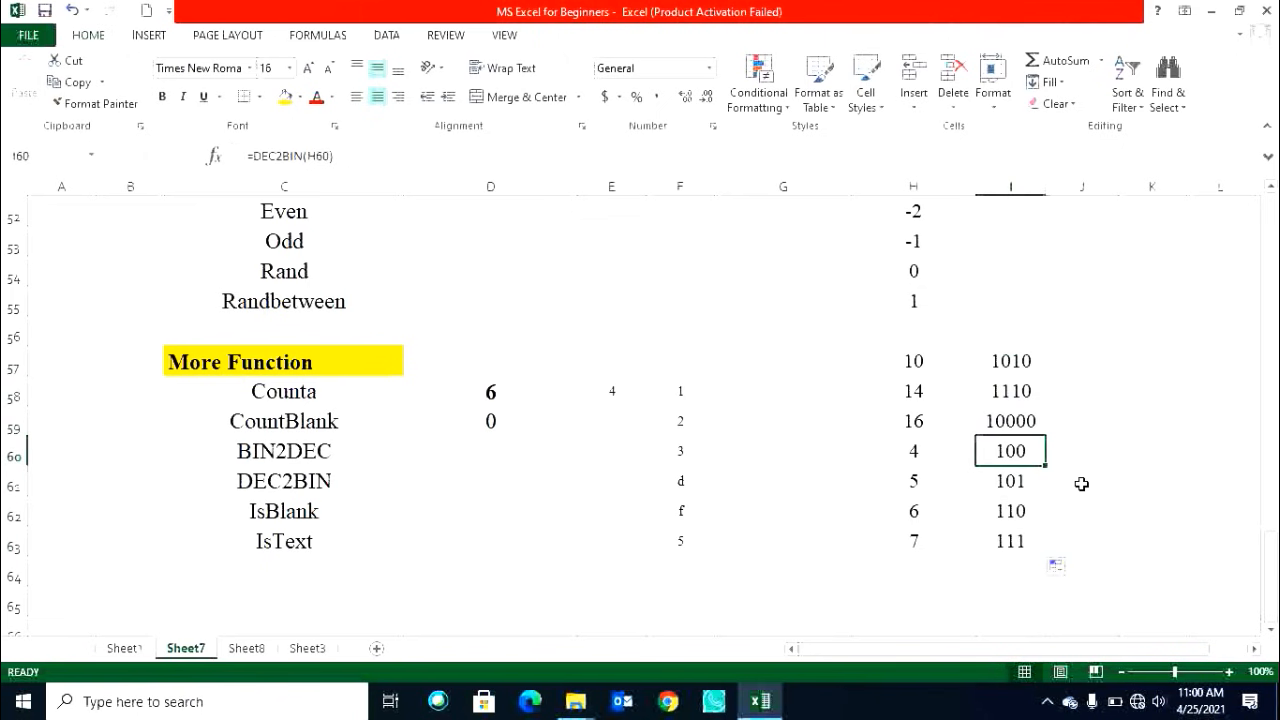
pyautogui.click(926, 362)
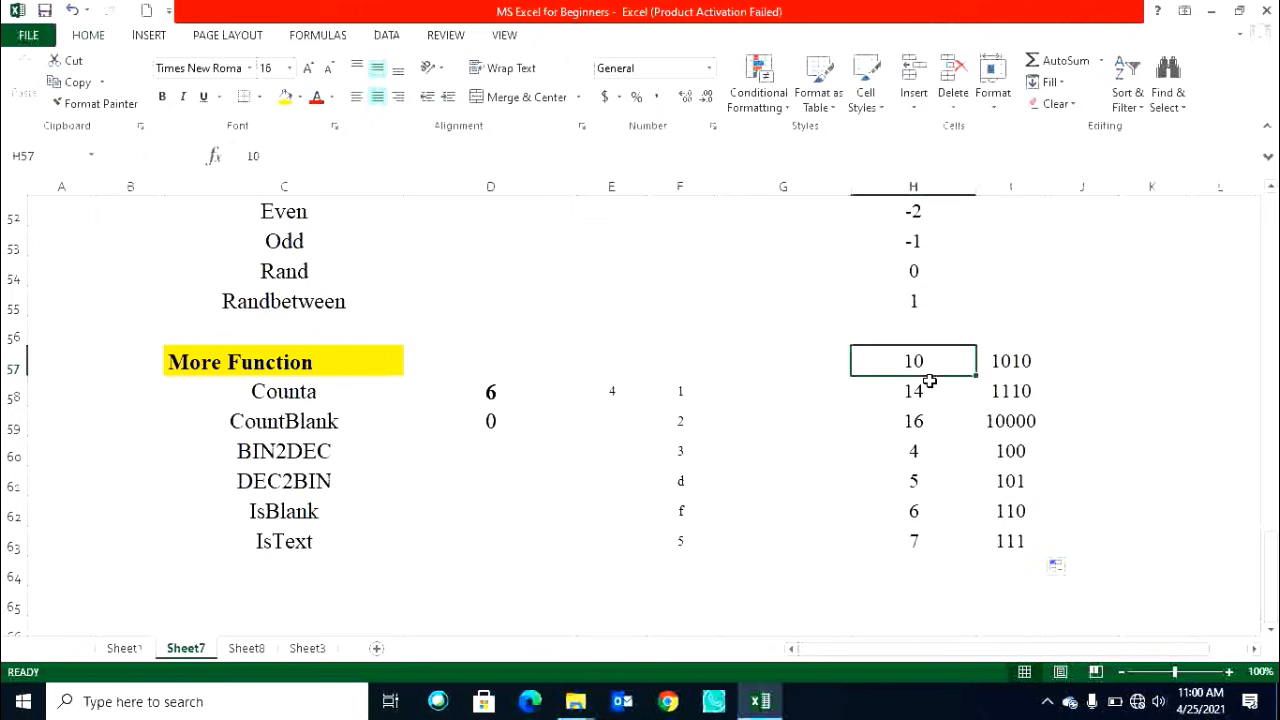
pyautogui.click(1017, 362)
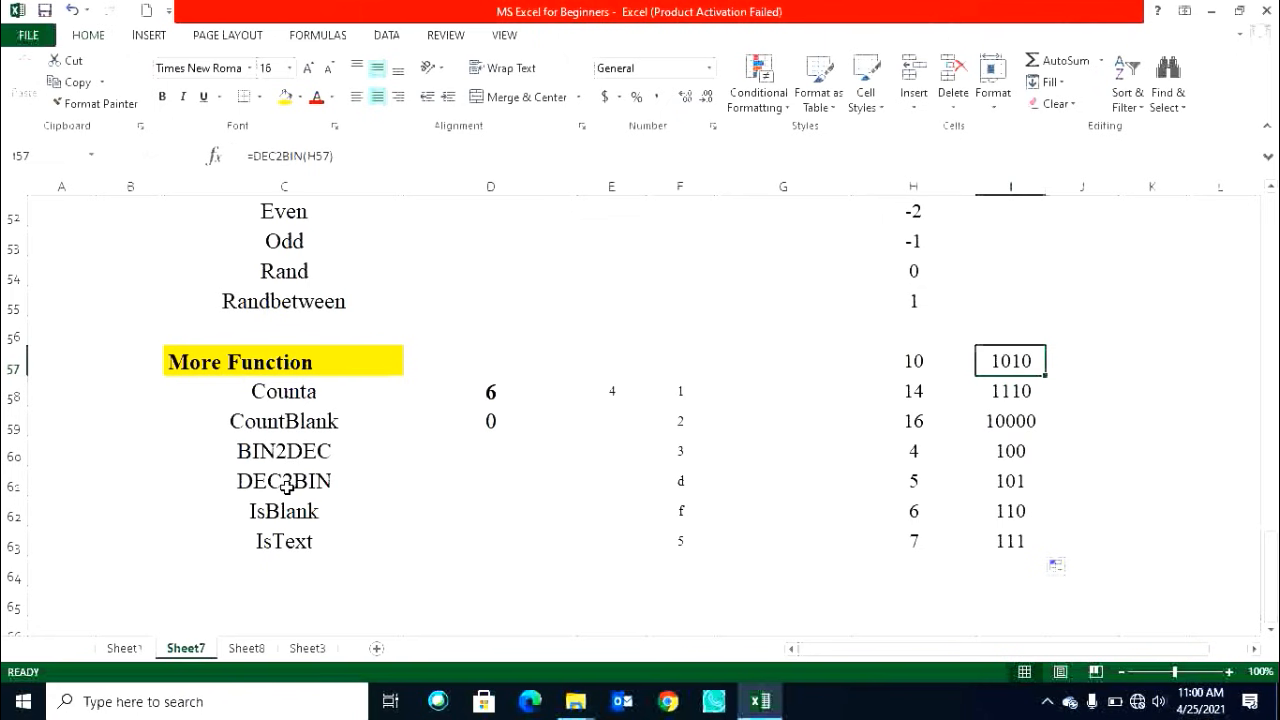
# Enter =BIN2DEC(I57) in J57 and fill it down to J63.
pyautogui.click(1080, 359)
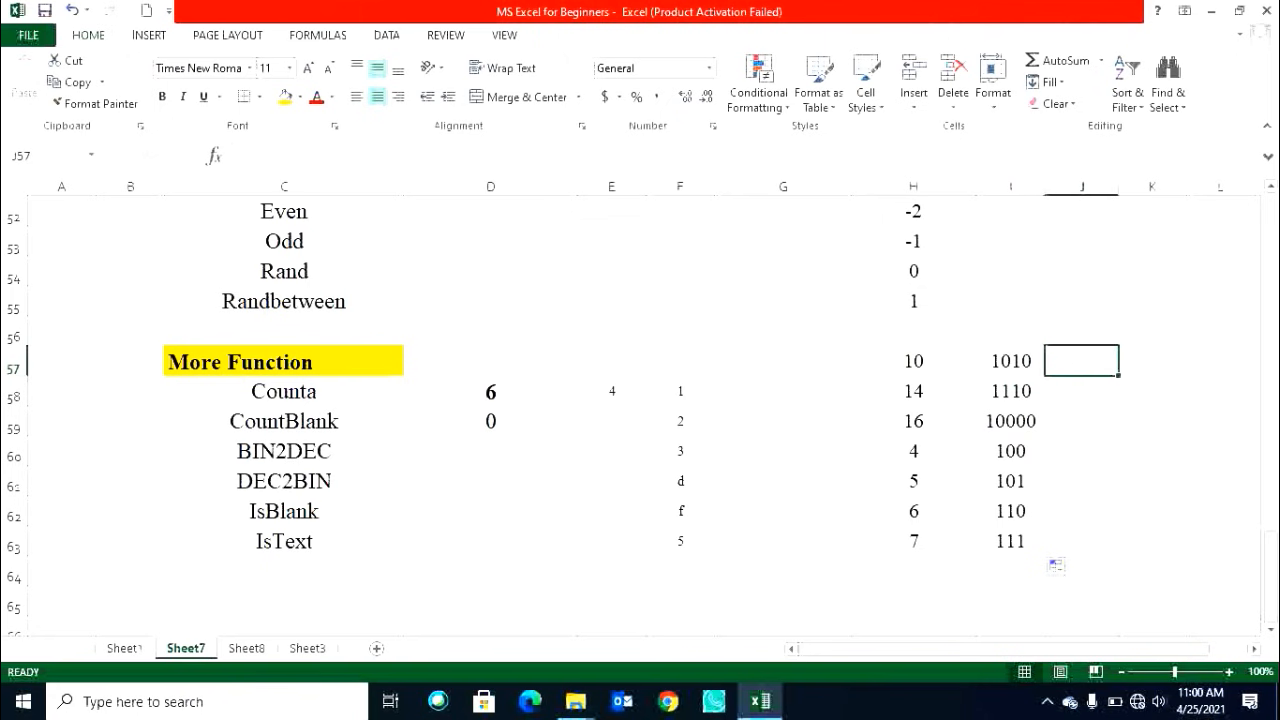
pyautogui.write('=bi')
pyautogui.press('Tab')
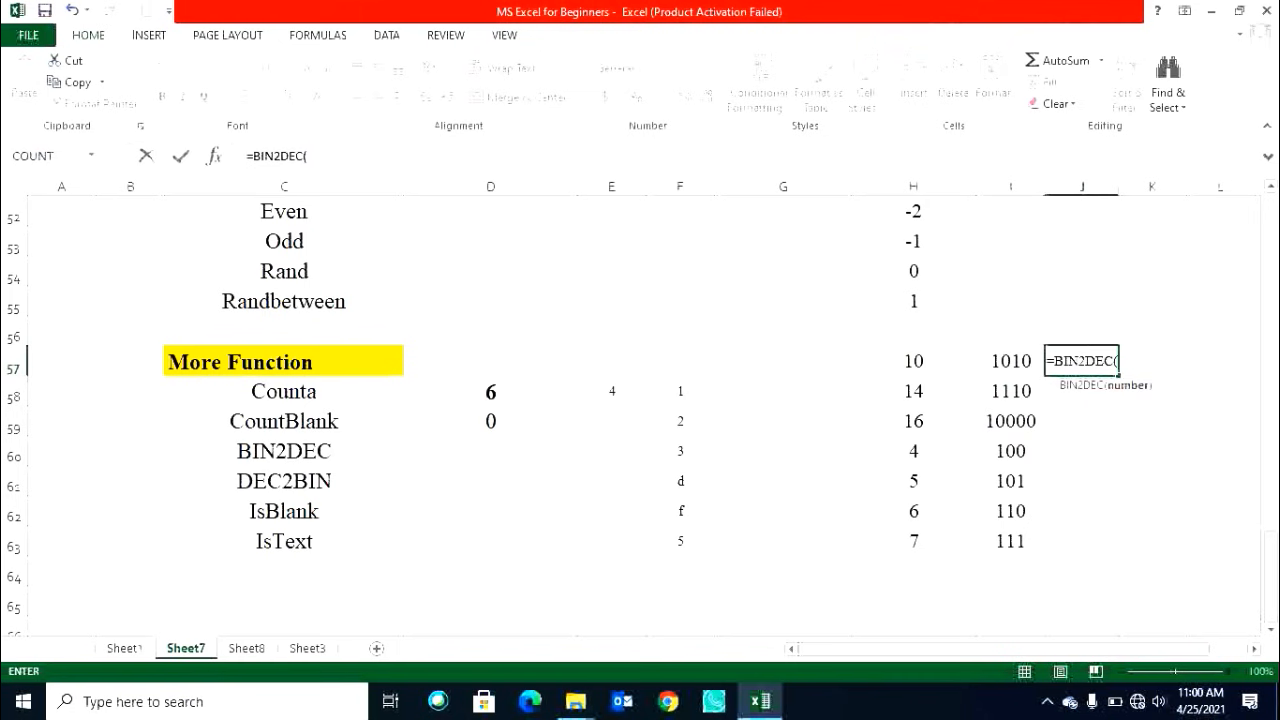
pyautogui.press('Left')
pyautogui.press('Return')
pyautogui.press('Return')
pyautogui.press('Left')
pyautogui.hotkey('ctrl', 'Down')
pyautogui.press('Right')
pyautogui.hotkey('ctrl', 'shift', 'Up')
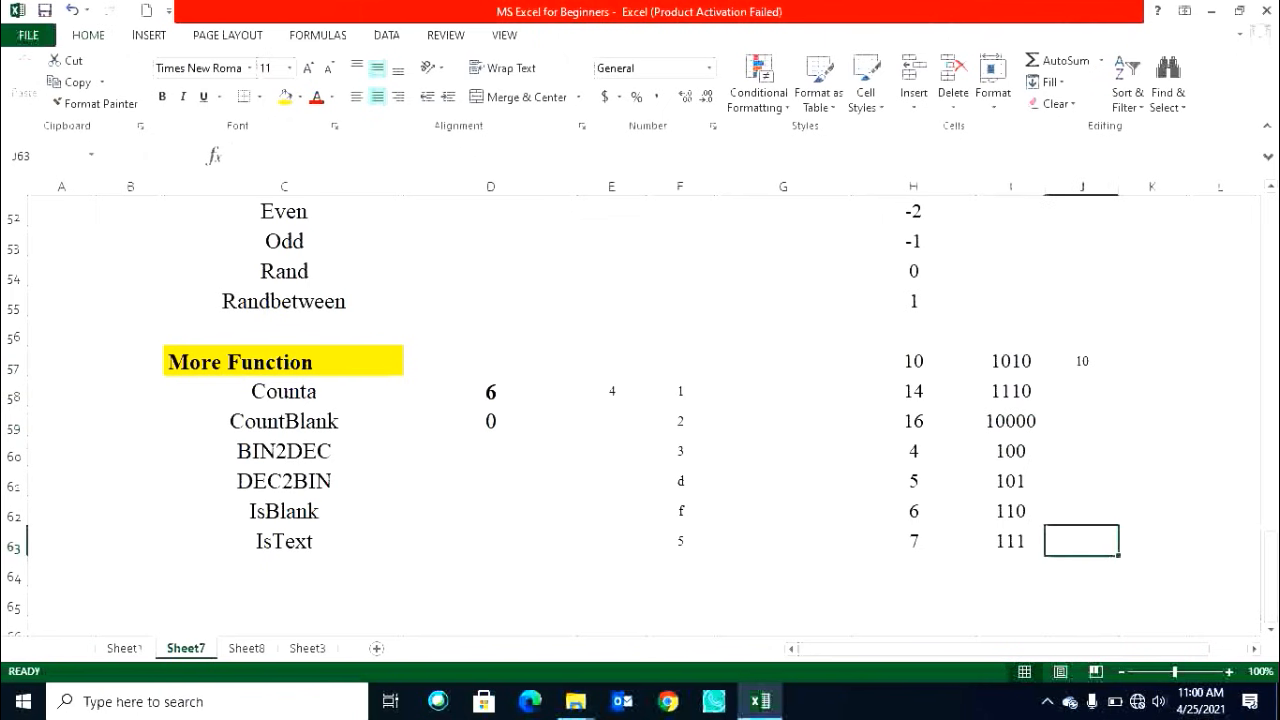
pyautogui.hotkey('ctrl', 'd')
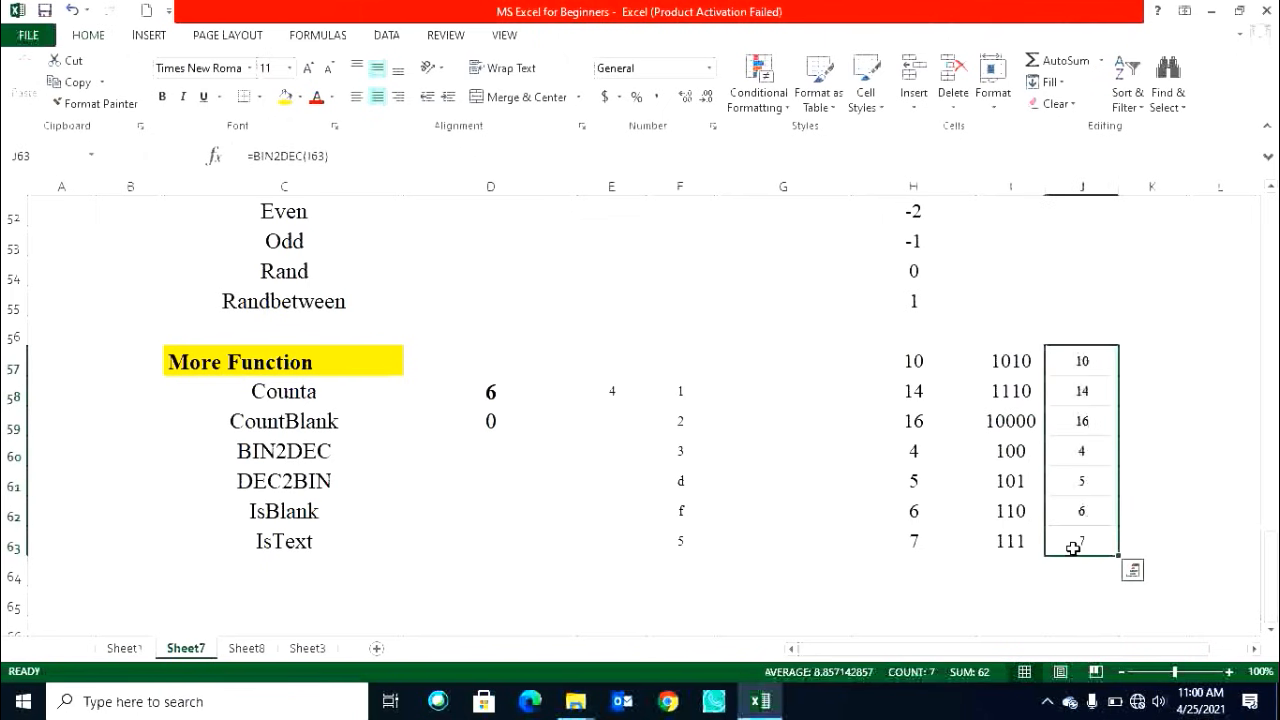
# Enter =ISBLANK(F58) in G58.
pyautogui.click(354, 513)
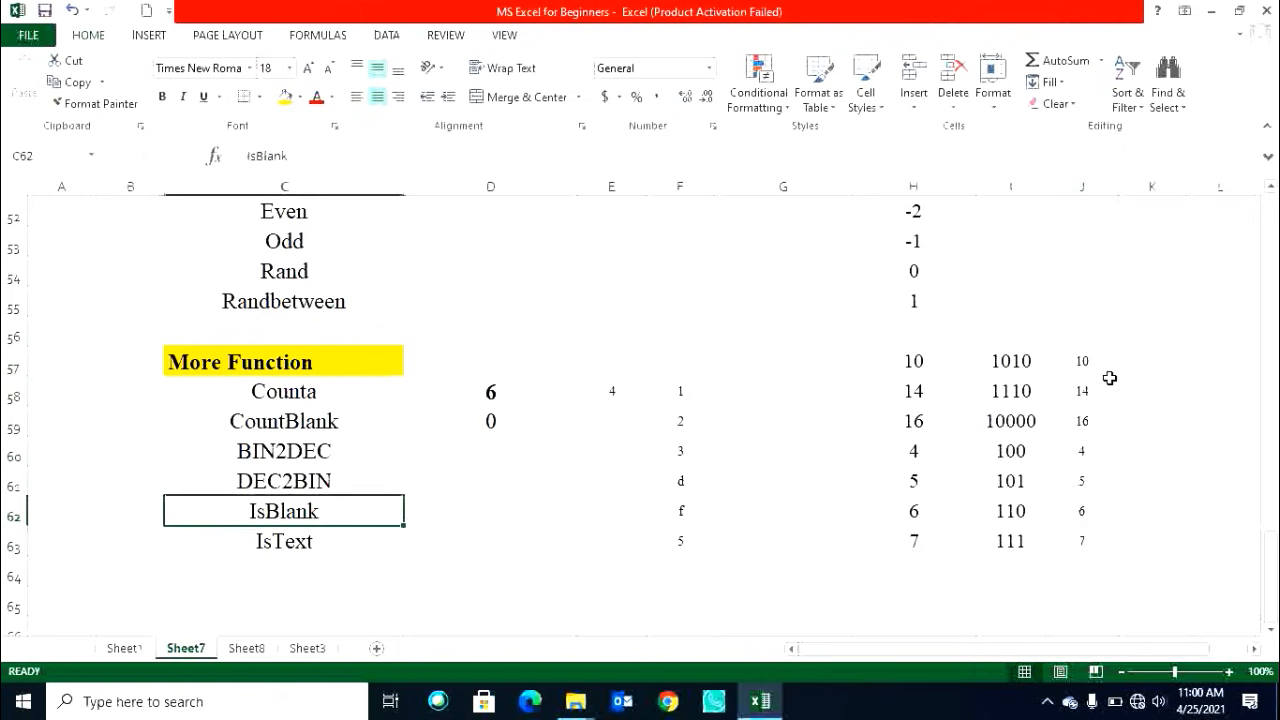
pyautogui.click(315, 542)
pyautogui.click(760, 389)
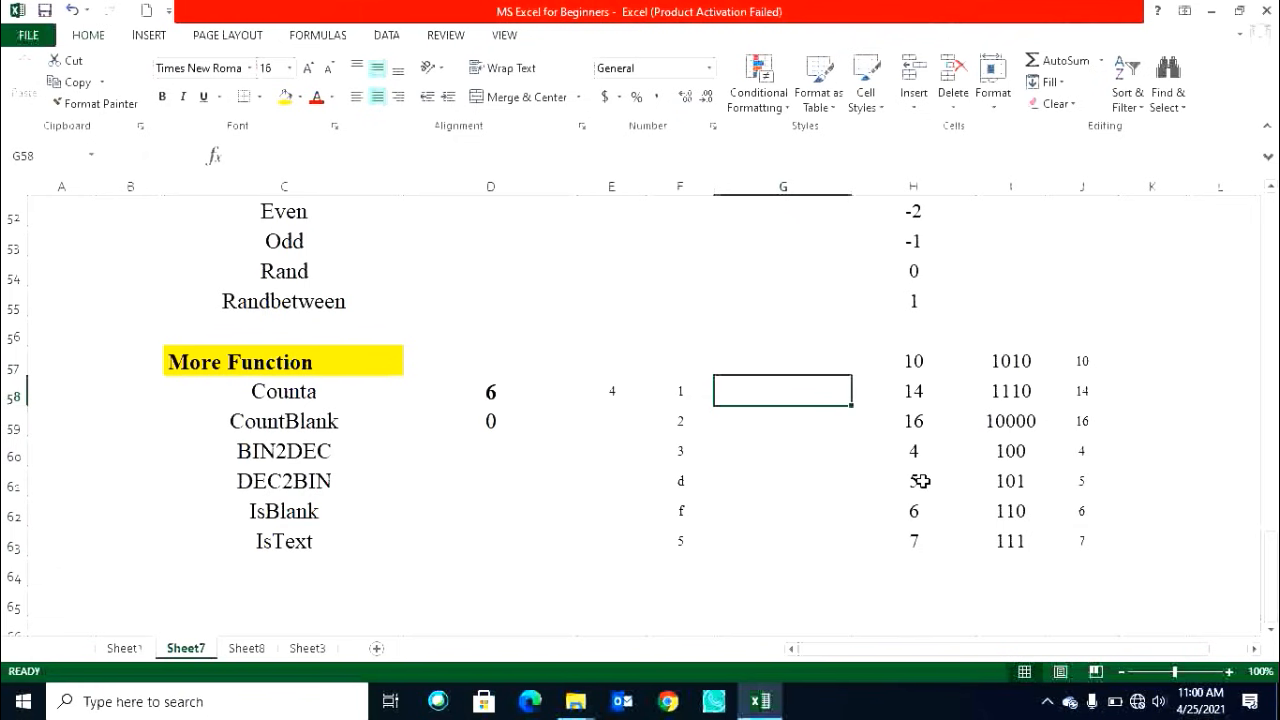
pyautogui.write('=is')
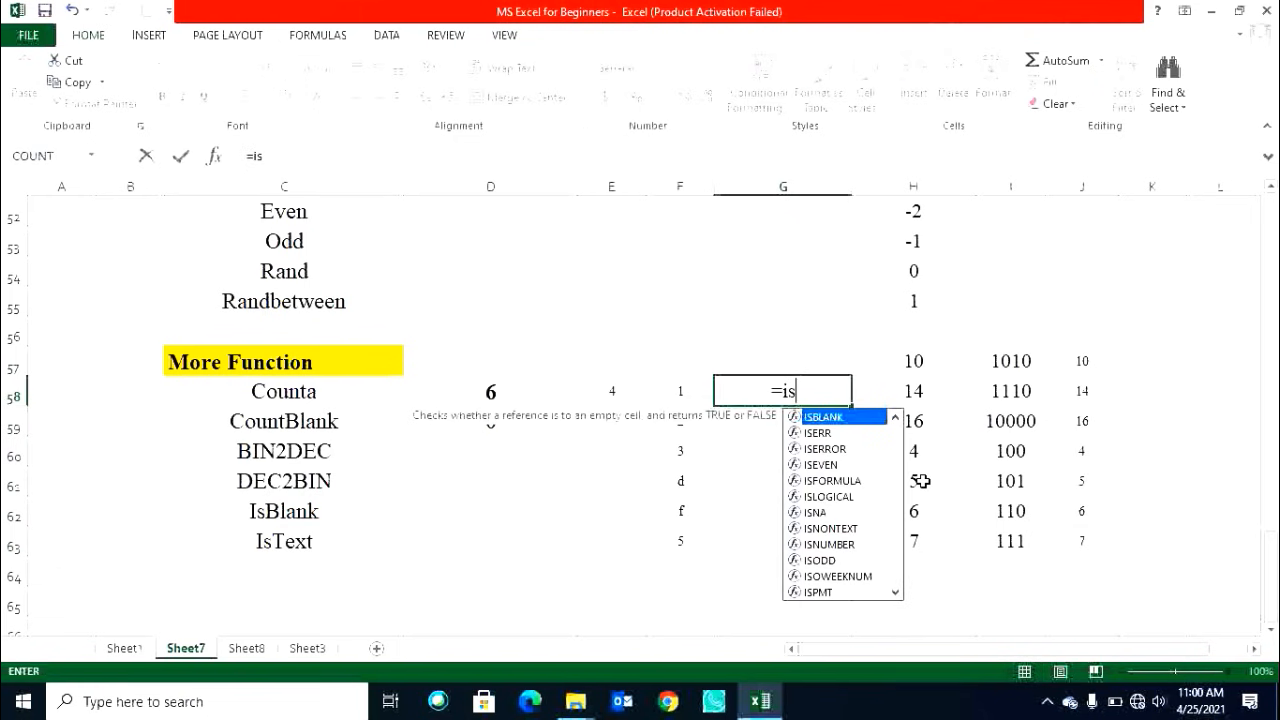
pyautogui.write('bl')
pyautogui.press('Tab')
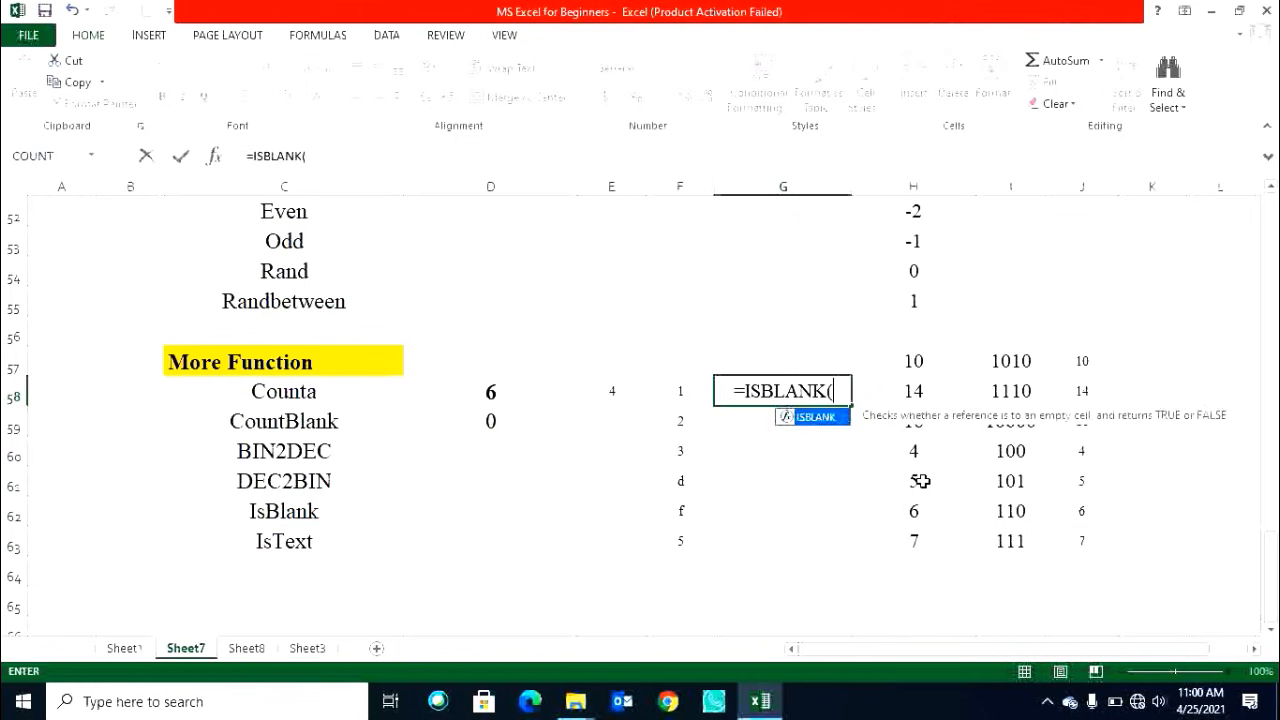
pyautogui.press('Left')
pyautogui.press('Return')
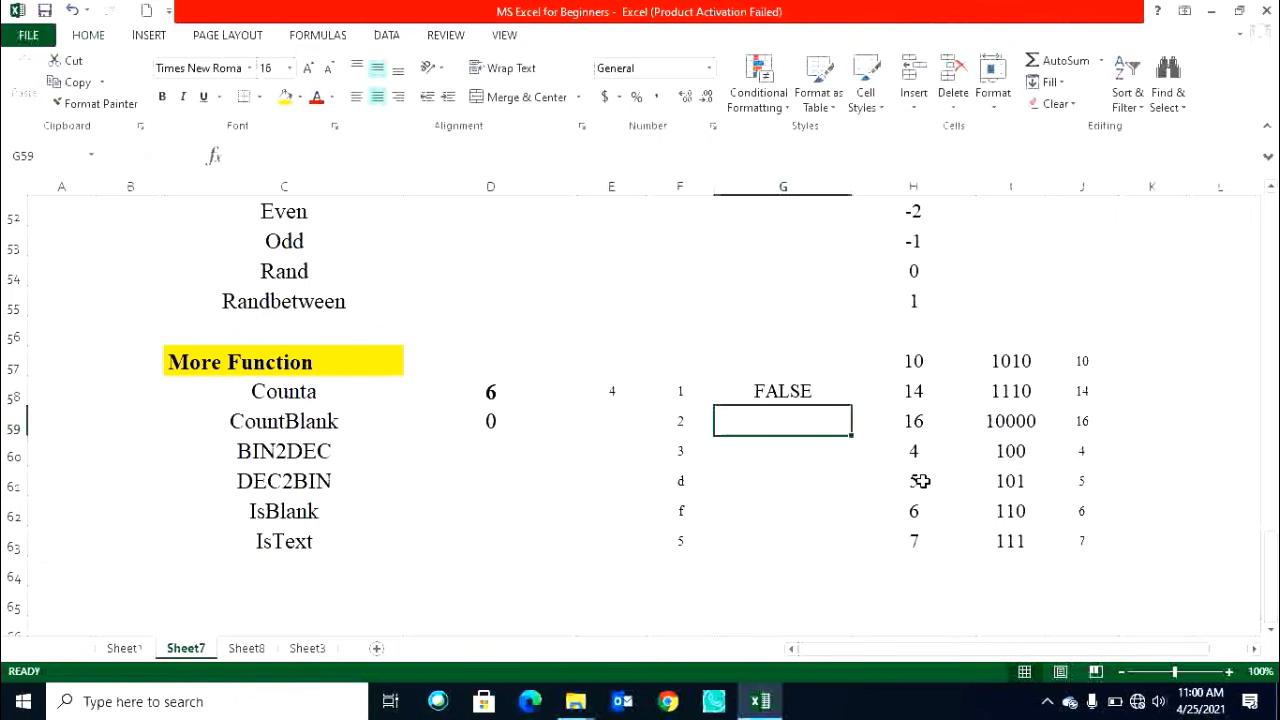
# Clear F58 to test ISBLANK, then re-enter 1 in it.
pyautogui.press('Up')
pyautogui.press('Left')
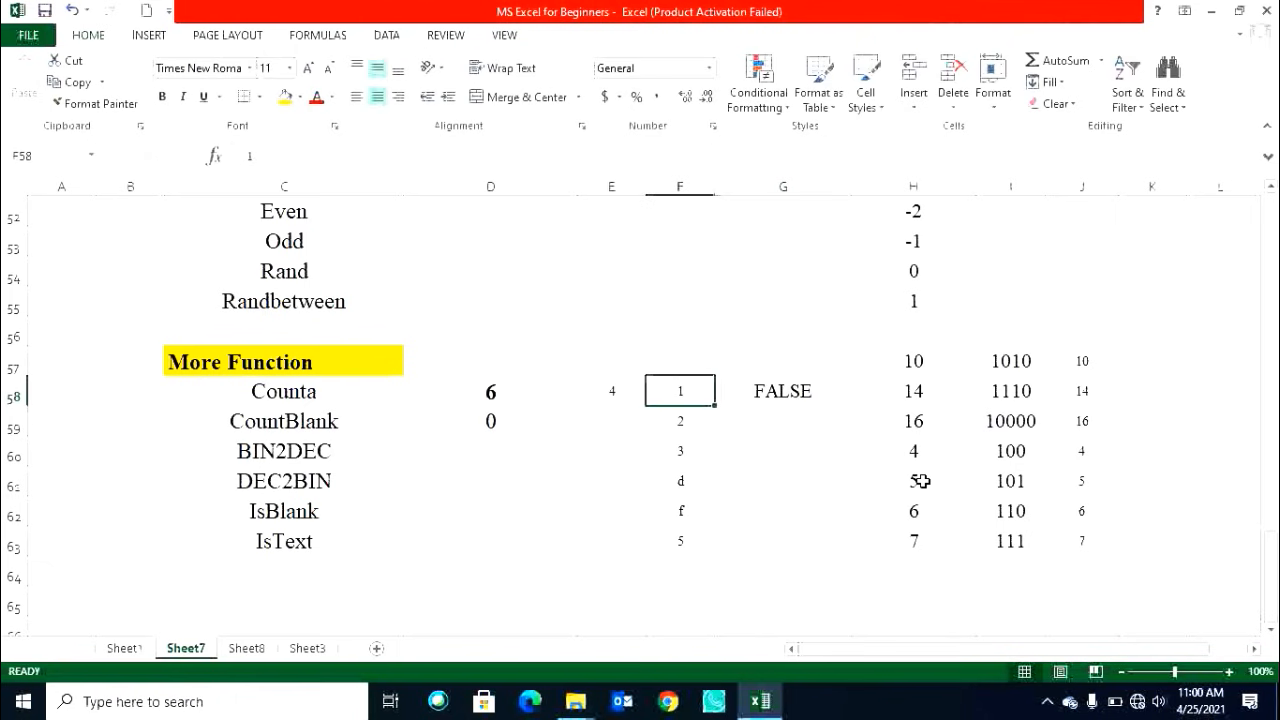
pyautogui.press('Delete')
pyautogui.write('1')
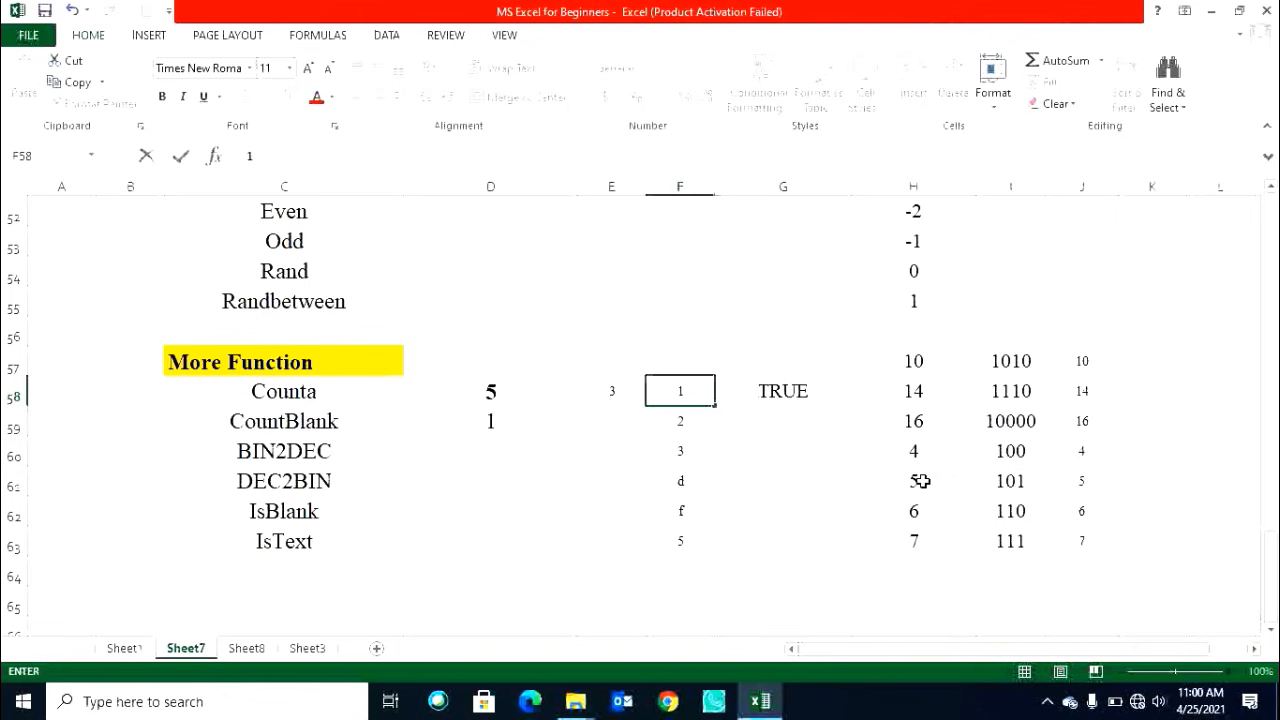
pyautogui.press('Return')
# Fill the ISBLANK formula down through G63.
pyautogui.press('Down')
pyautogui.press('Down')
pyautogui.press('Down')
pyautogui.press('Down')
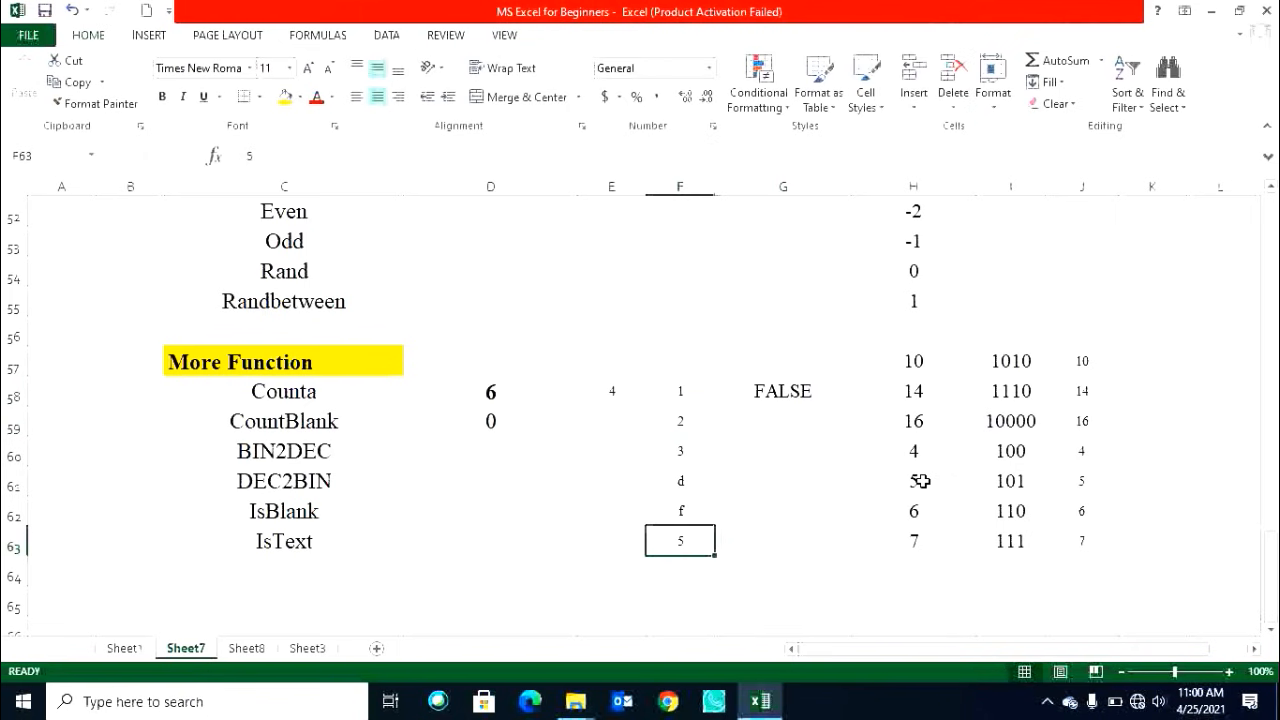
pyautogui.press('Right')
pyautogui.hotkey('shift', 'Up')
pyautogui.hotkey('shift', 'Up')
pyautogui.hotkey('shift', 'Up')
pyautogui.hotkey('shift', 'Up')
pyautogui.hotkey('shift', 'Up')
pyautogui.hotkey('ctrl', 'd')
# Clear F60 to test the ISBLANK results, then undo the deletion.
pyautogui.press('Down')
pyautogui.press('Up')
pyautogui.press('Up')
pyautogui.press('Up')
pyautogui.press('Up')
pyautogui.press('Up')
pyautogui.press('Up')
pyautogui.press('Down')
pyautogui.press('Down')
pyautogui.press('Left')
pyautogui.press('Left')
pyautogui.press('Down')
pyautogui.press('Up')
pyautogui.press('Right')
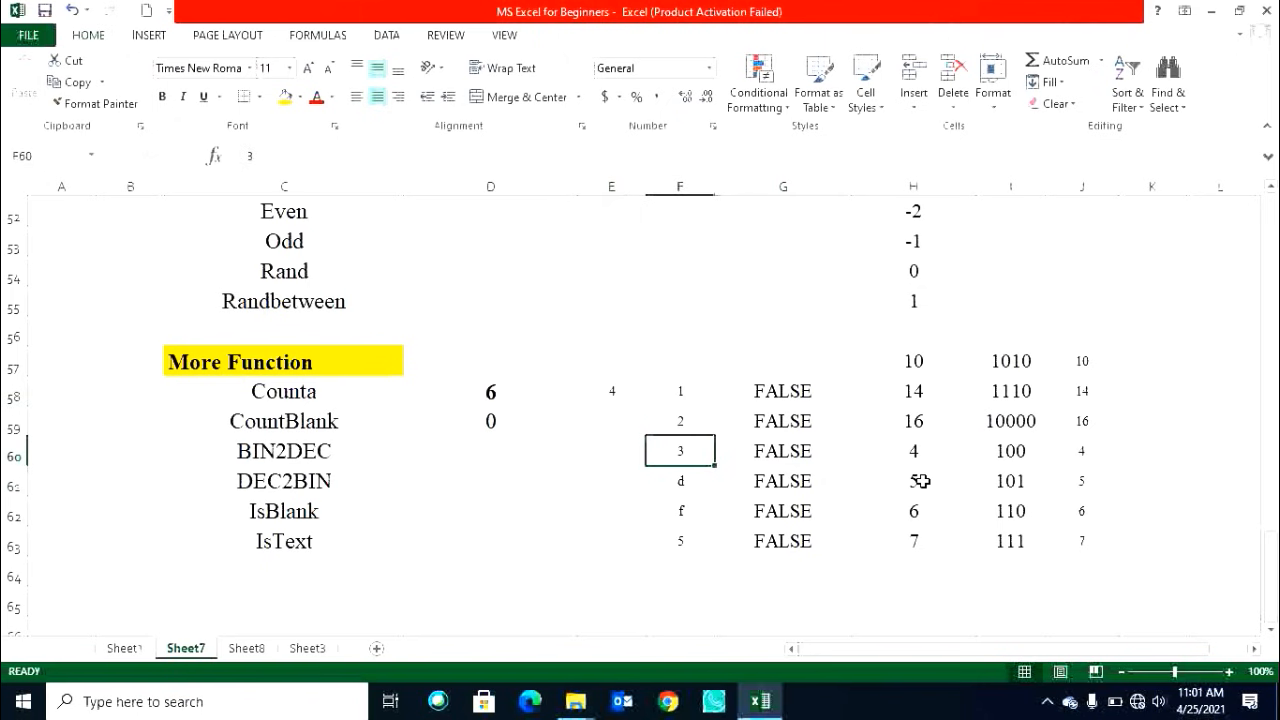
pyautogui.press('Delete')
pyautogui.hotkey('ctrl', 'z')
# Clear the ISBLANK formulas from G58:G63.
pyautogui.press('Down')
pyautogui.press('Right')
pyautogui.press('Up')
pyautogui.press('Up')
pyautogui.press('Up')
pyautogui.hotkey('ctrl', 'shift', 'Down')
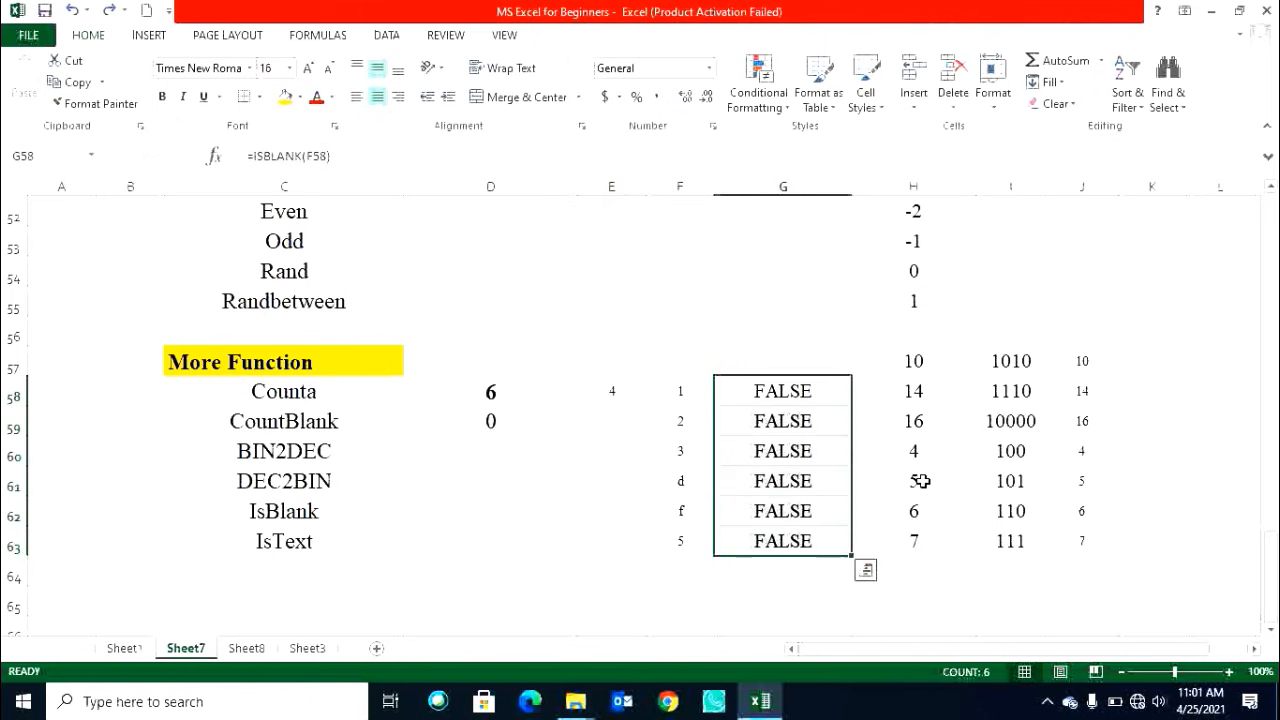
pyautogui.press('Delete')
pyautogui.press('Up')
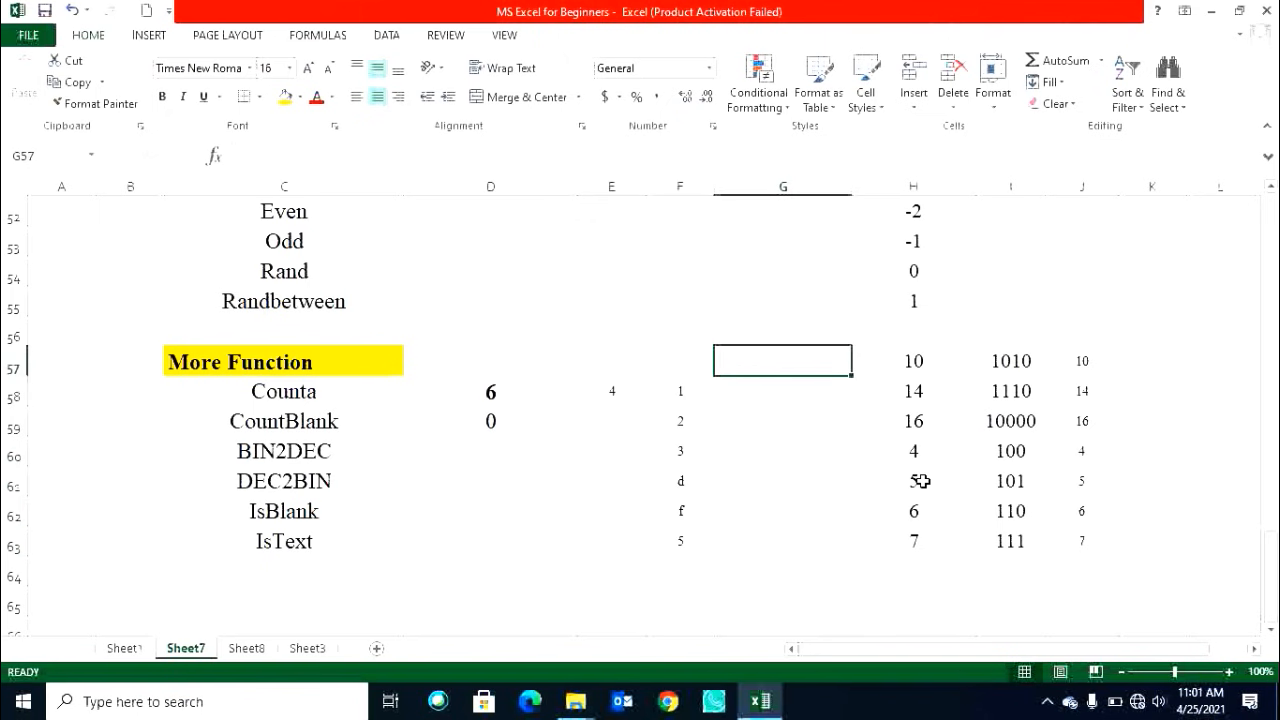
# Enter =ISTEXT(F58) in G58.
pyautogui.click(322, 542)
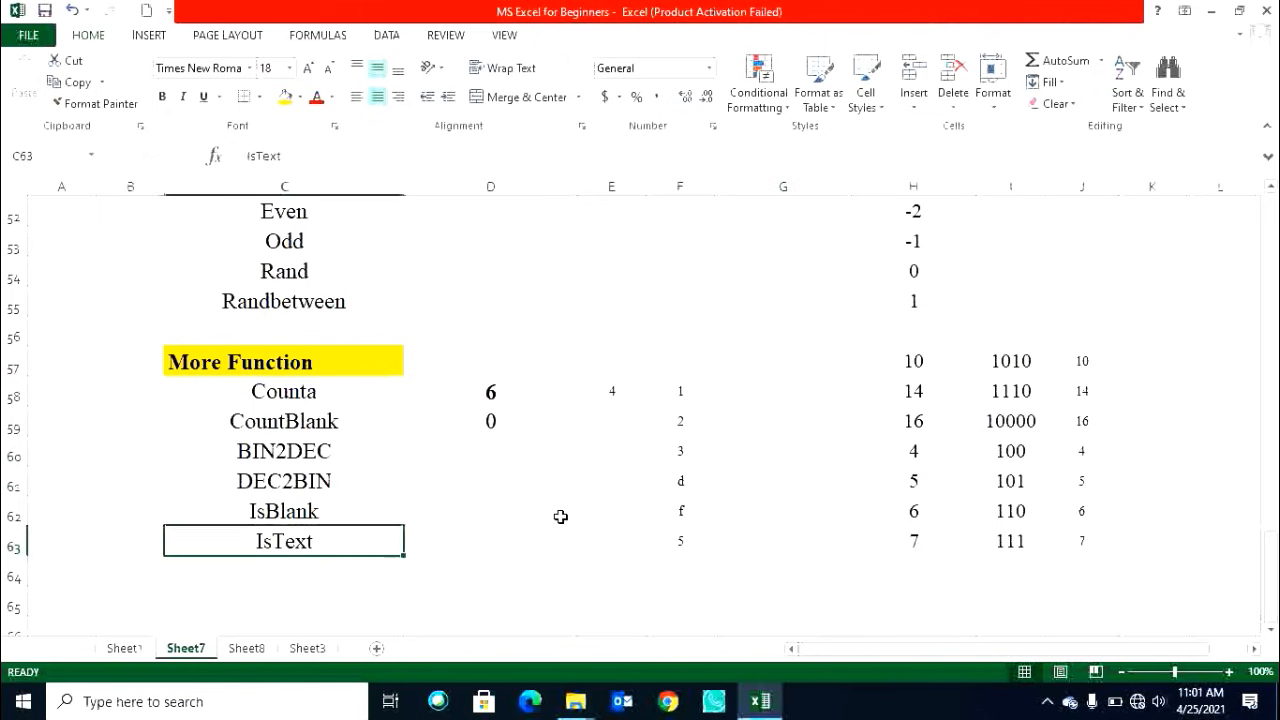
pyautogui.moveTo(686, 392); pyautogui.dragTo(700, 540)
pyautogui.click(780, 395)
pyautogui.write('=iste')
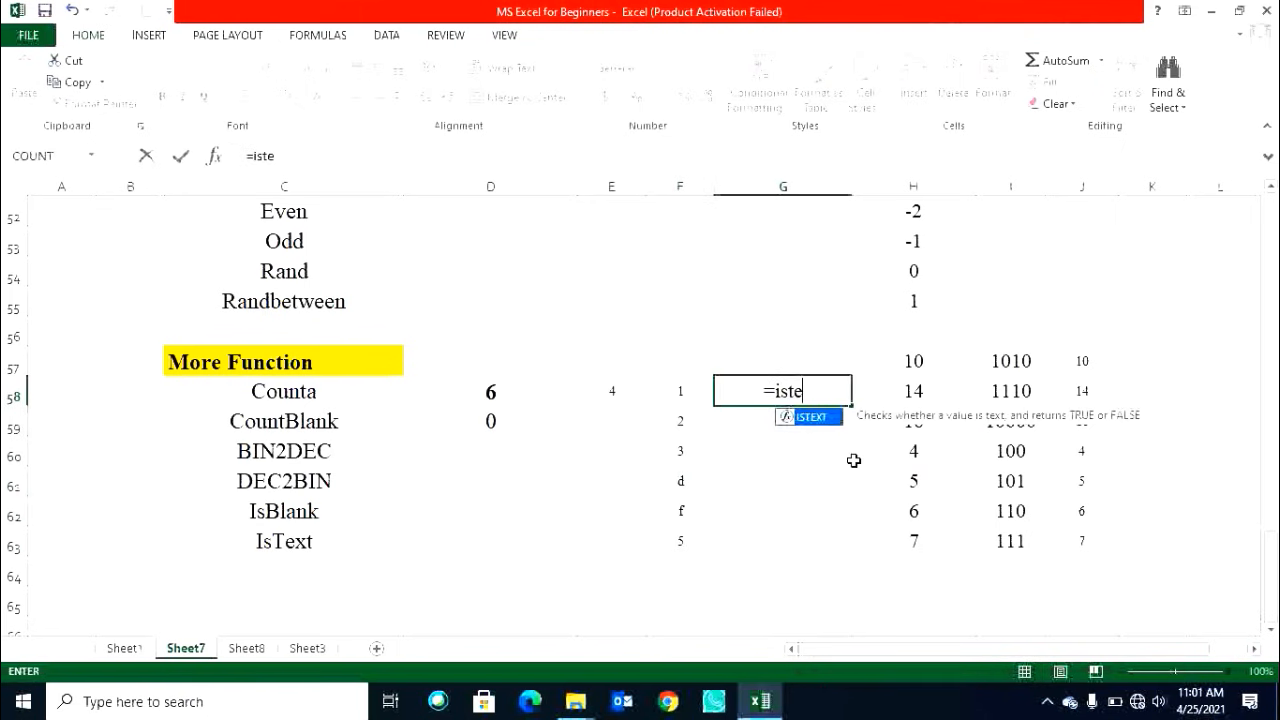
pyautogui.press('Tab')
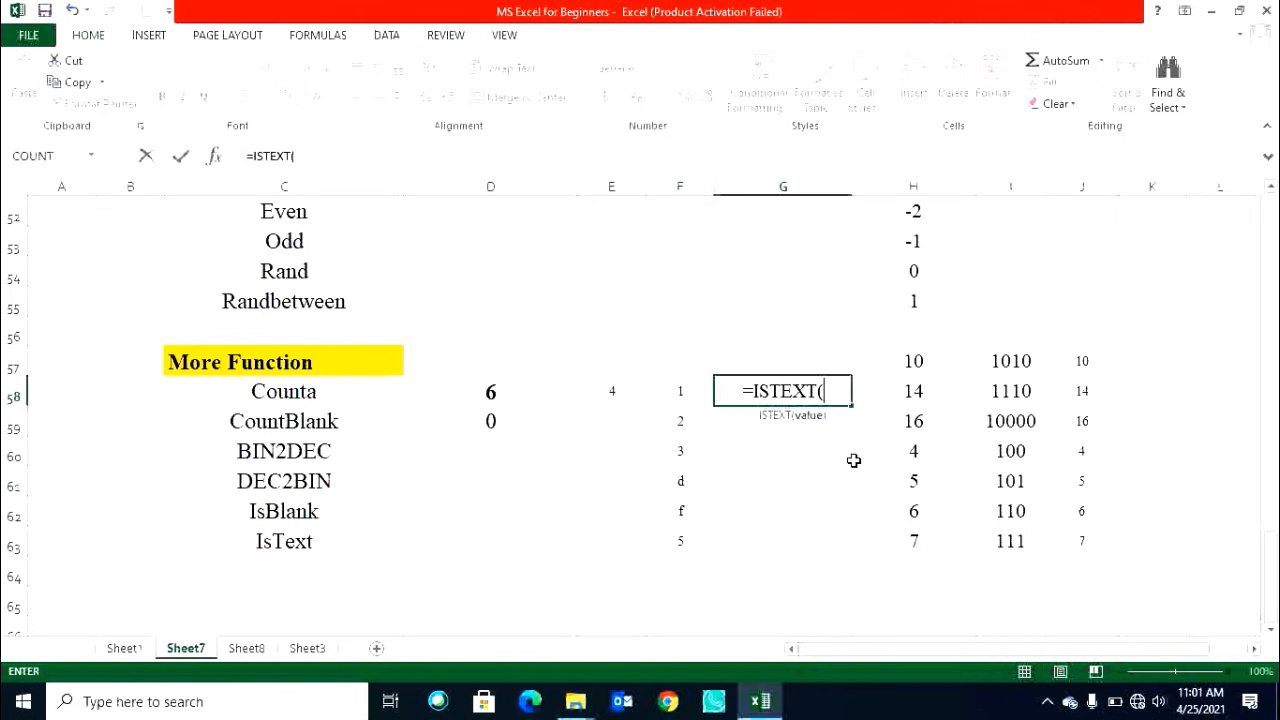
pyautogui.click(672, 399)
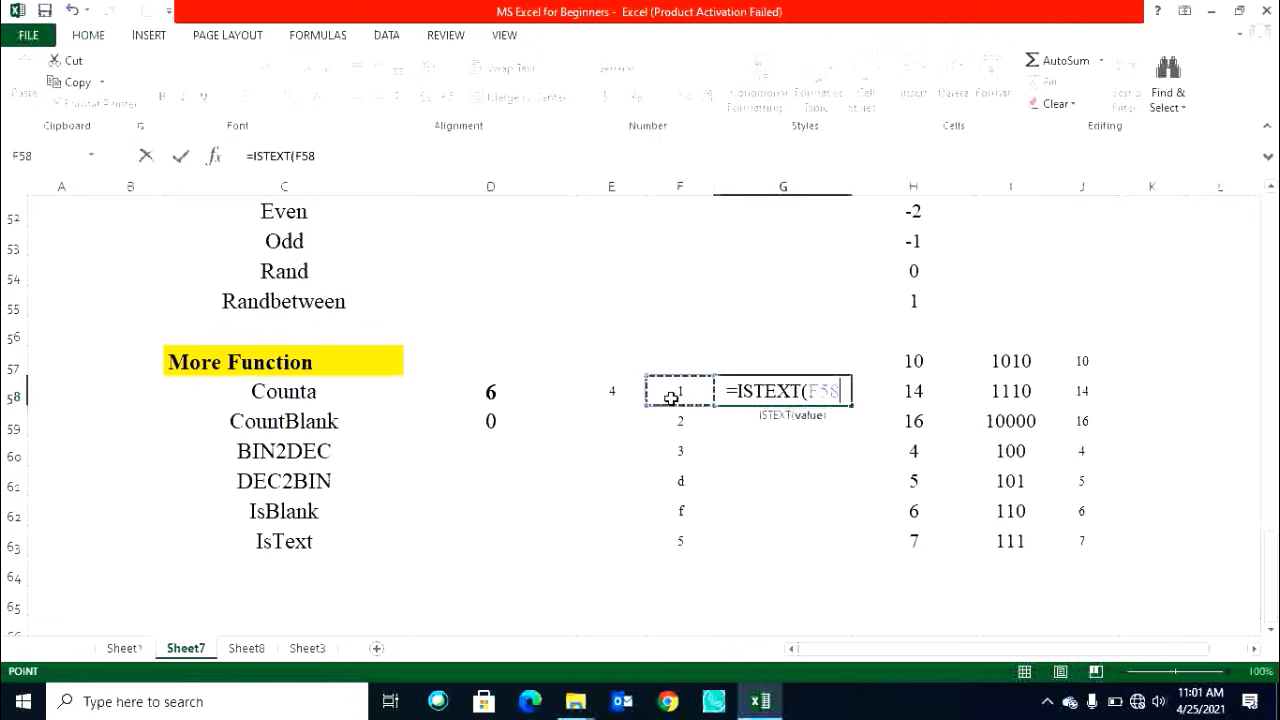
pyautogui.press('Return')
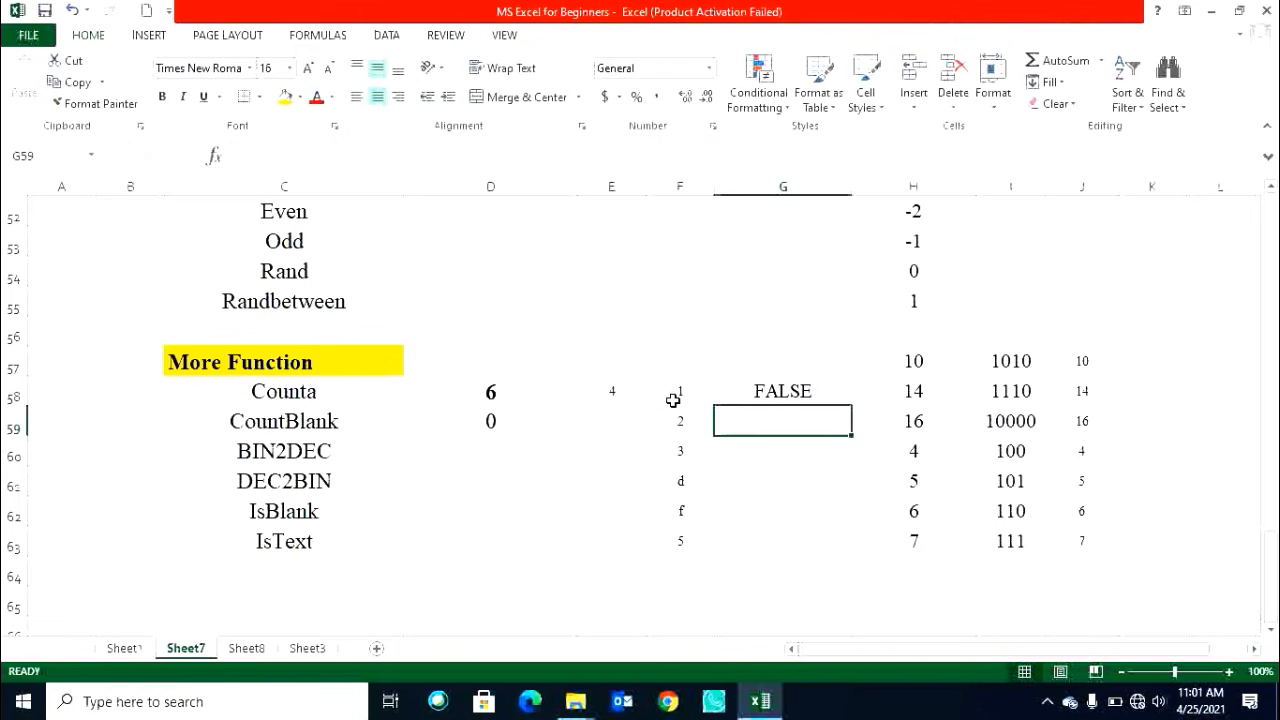
# Fill the ISTEXT formula from G58 down to G63.
pyautogui.press('Left')
pyautogui.hotkey('ctrl', 'Down')
pyautogui.press('Right')
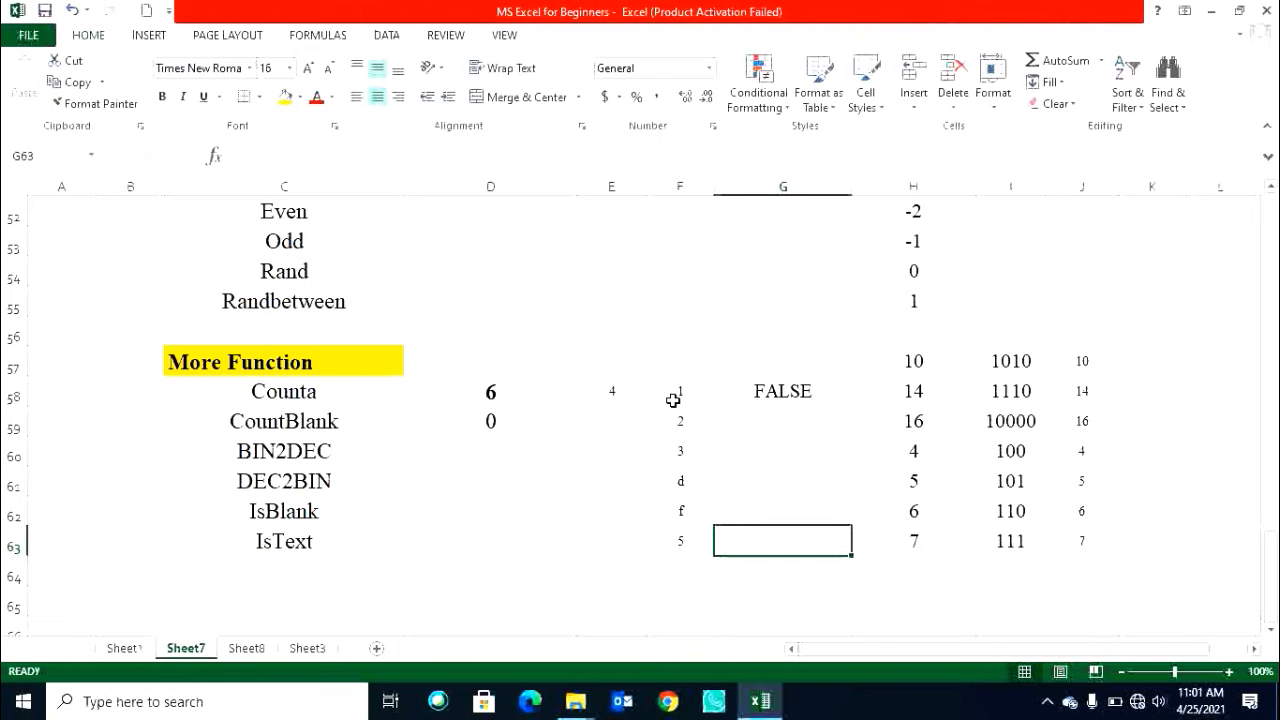
pyautogui.hotkey('ctrl', 'shift', 'Up')
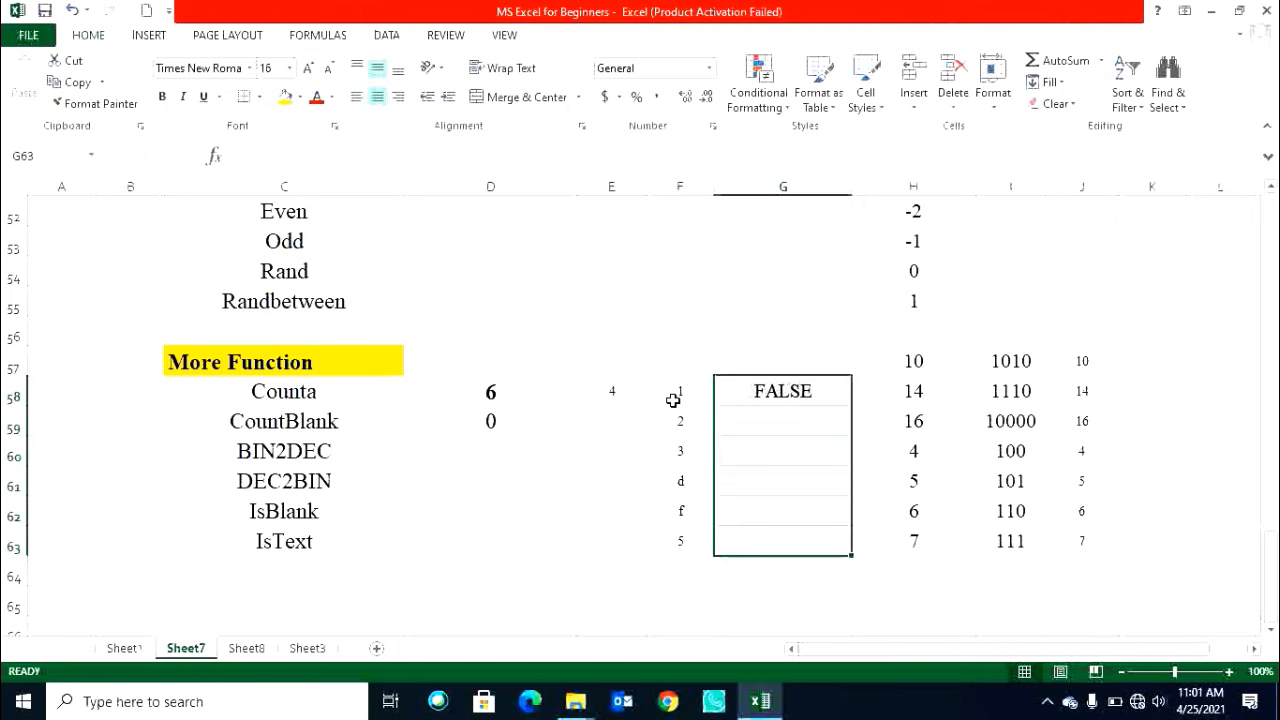
pyautogui.hotkey('ctrl', 'd')
pyautogui.hotkey('ctrl', 'q')
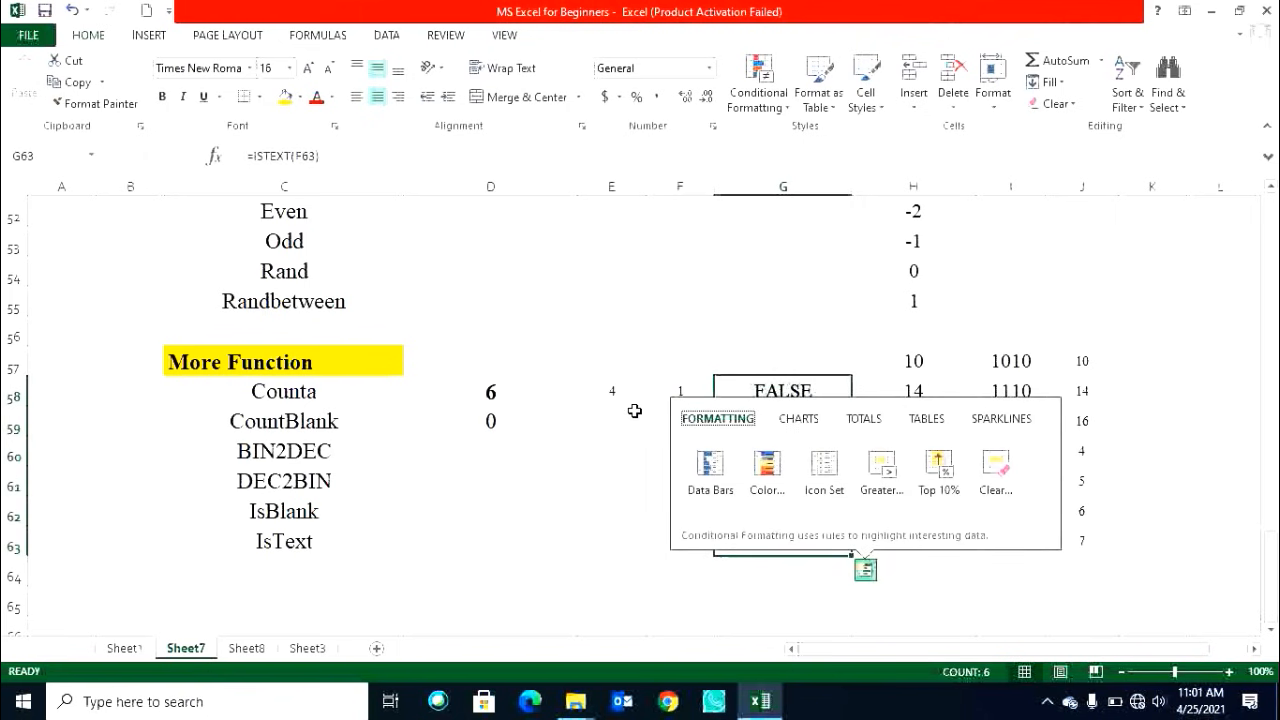
pyautogui.click(634, 487)
# Change F61 to d1 and F62 to 1f to test ISTEXT.
pyautogui.click(682, 482)
pyautogui.click(695, 512)
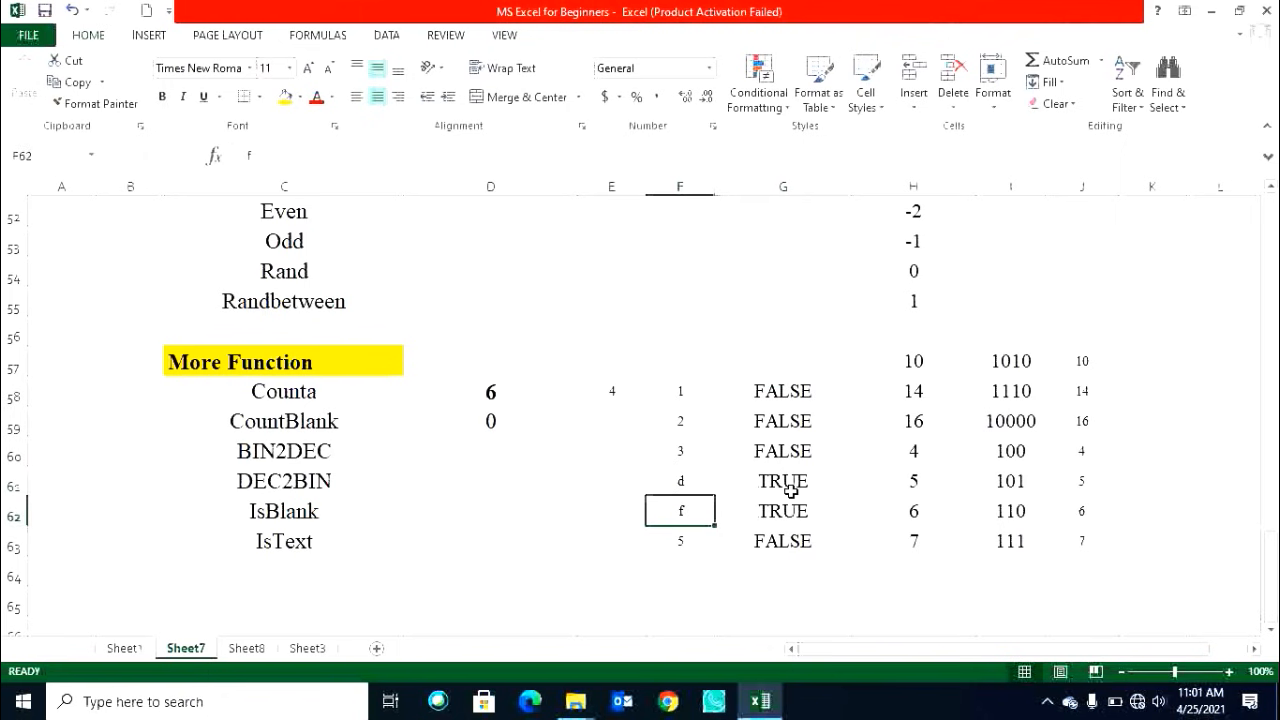
pyautogui.moveTo(790, 484); pyautogui.dragTo(774, 511)
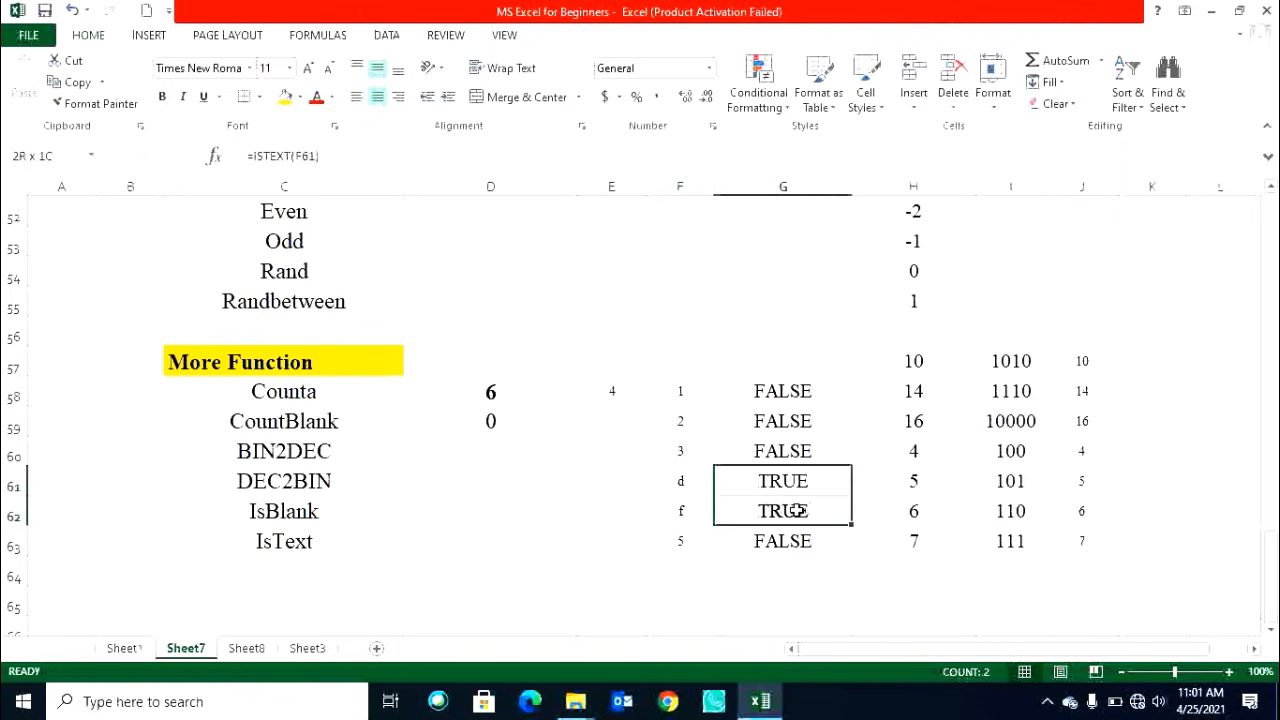
pyautogui.doubleClick(683, 482)
pyautogui.write('1')
pyautogui.press('Return')
pyautogui.press('Return')
pyautogui.press('Return')
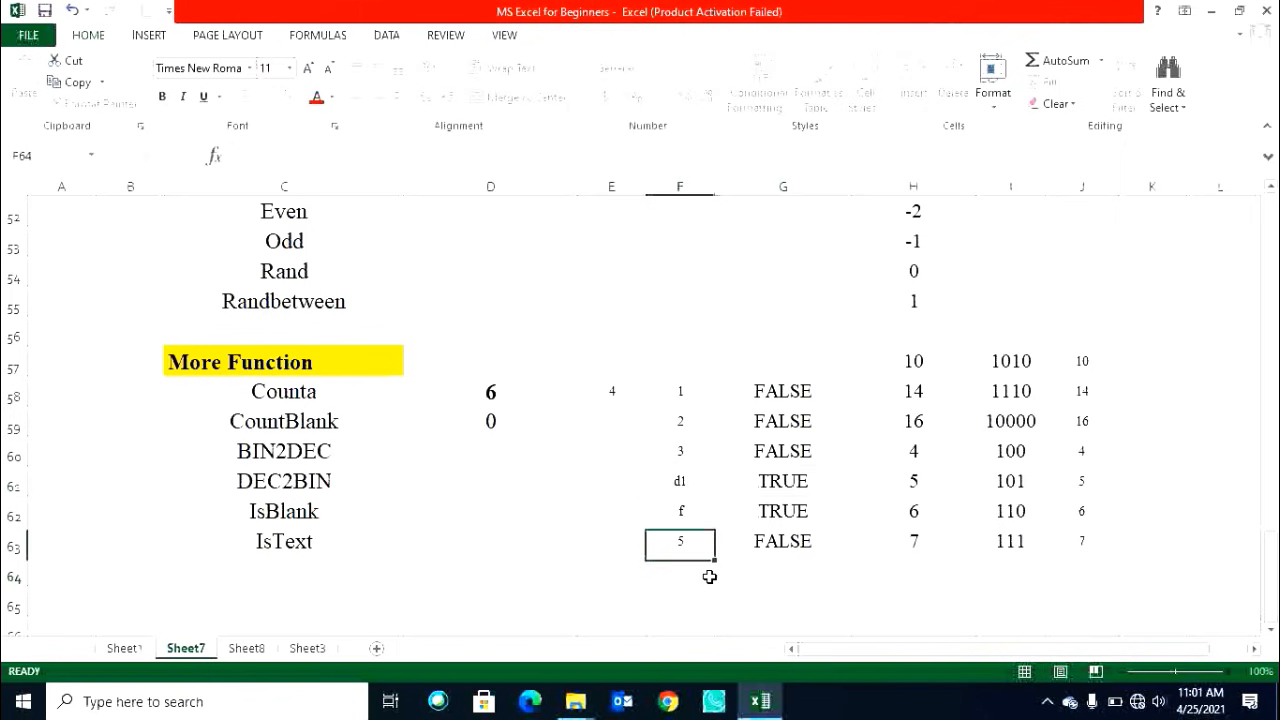
pyautogui.doubleClick(682, 510)
pyautogui.write('1')
pyautogui.click(707, 572)
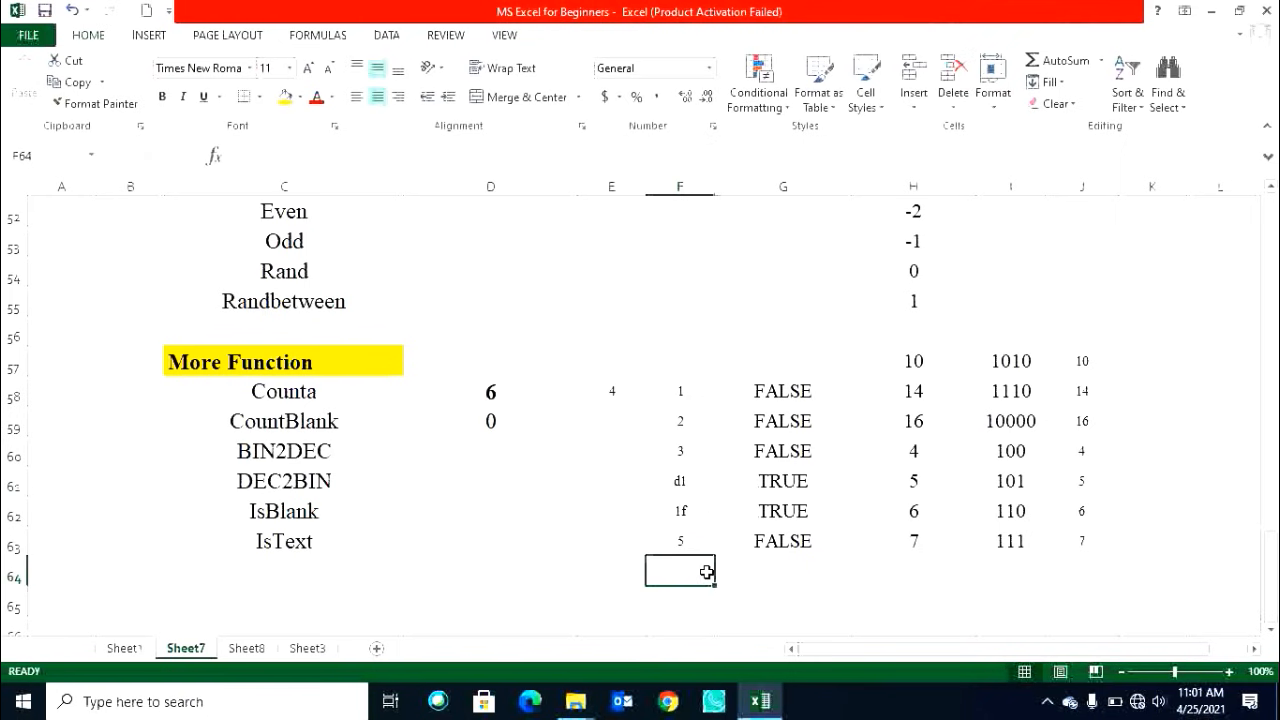
# Change F60 to 3d.
pyautogui.click(689, 451)
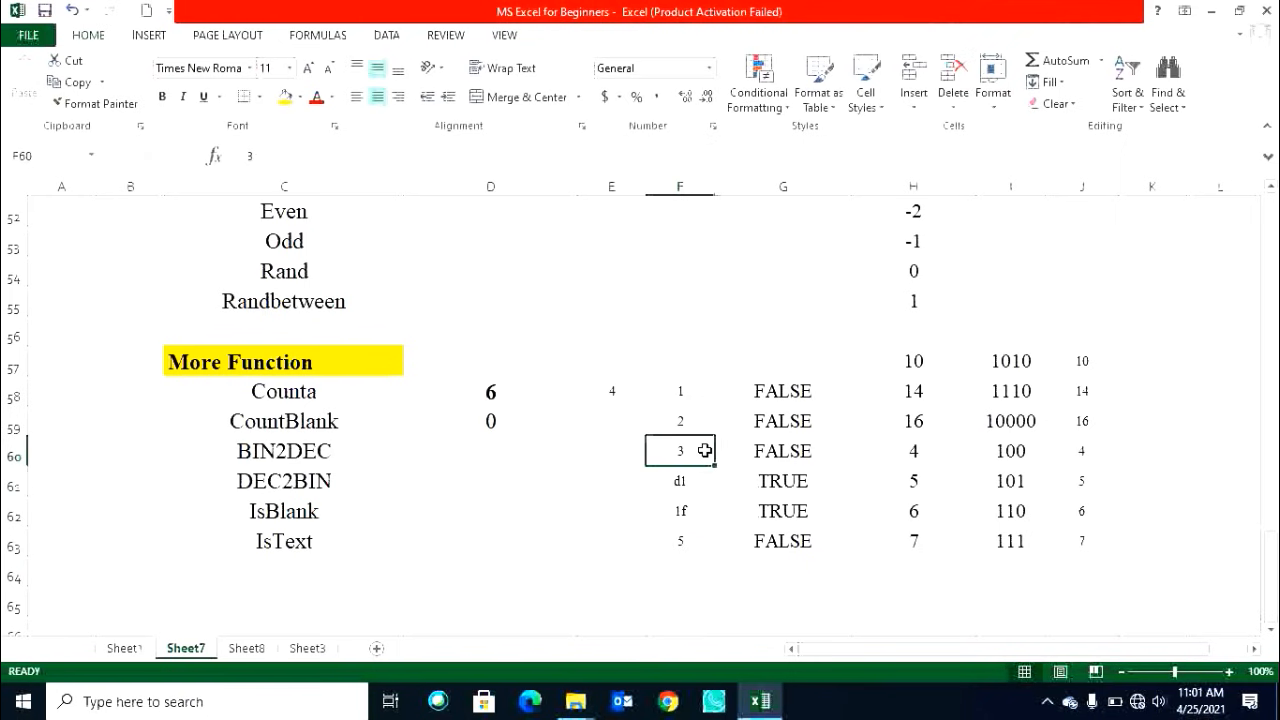
pyautogui.press('XF86AudioLowerVolume')
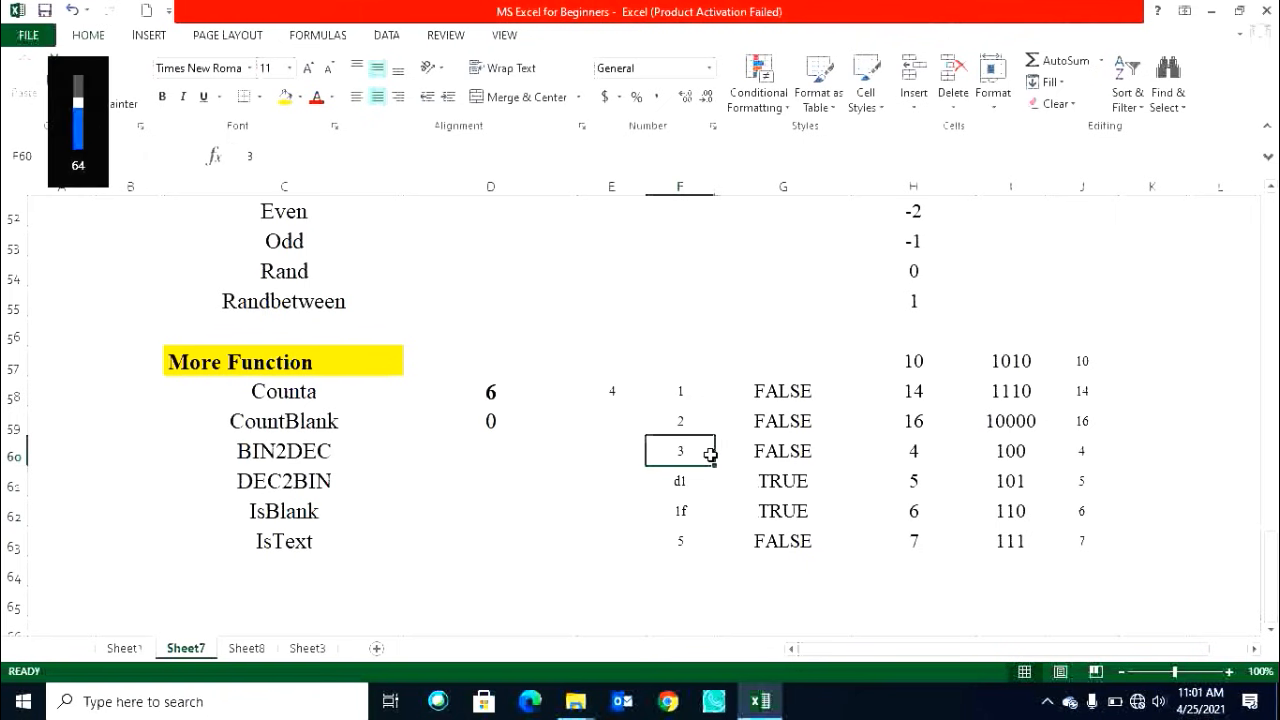
pyautogui.doubleClick(710, 455)
pyautogui.write('d')
pyautogui.click(698, 516)
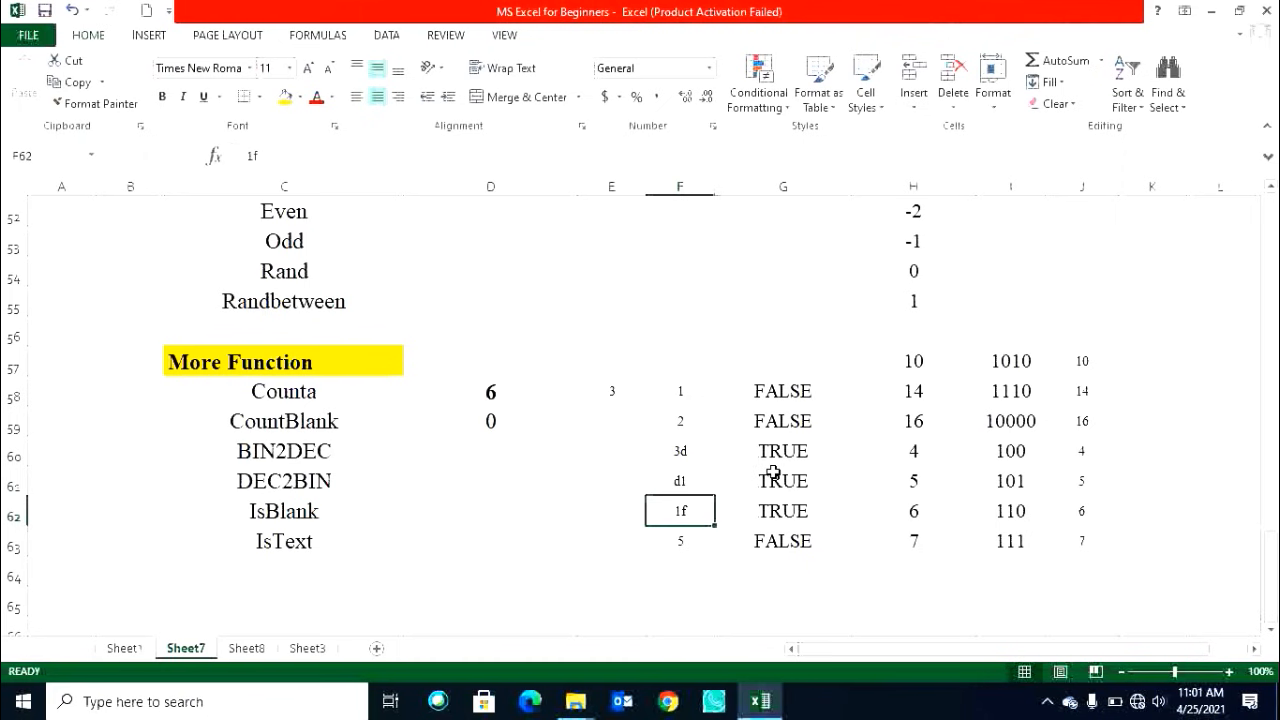
pyautogui.scroll(1, 774, 472)
pyautogui.scroll(17, 772, 476)
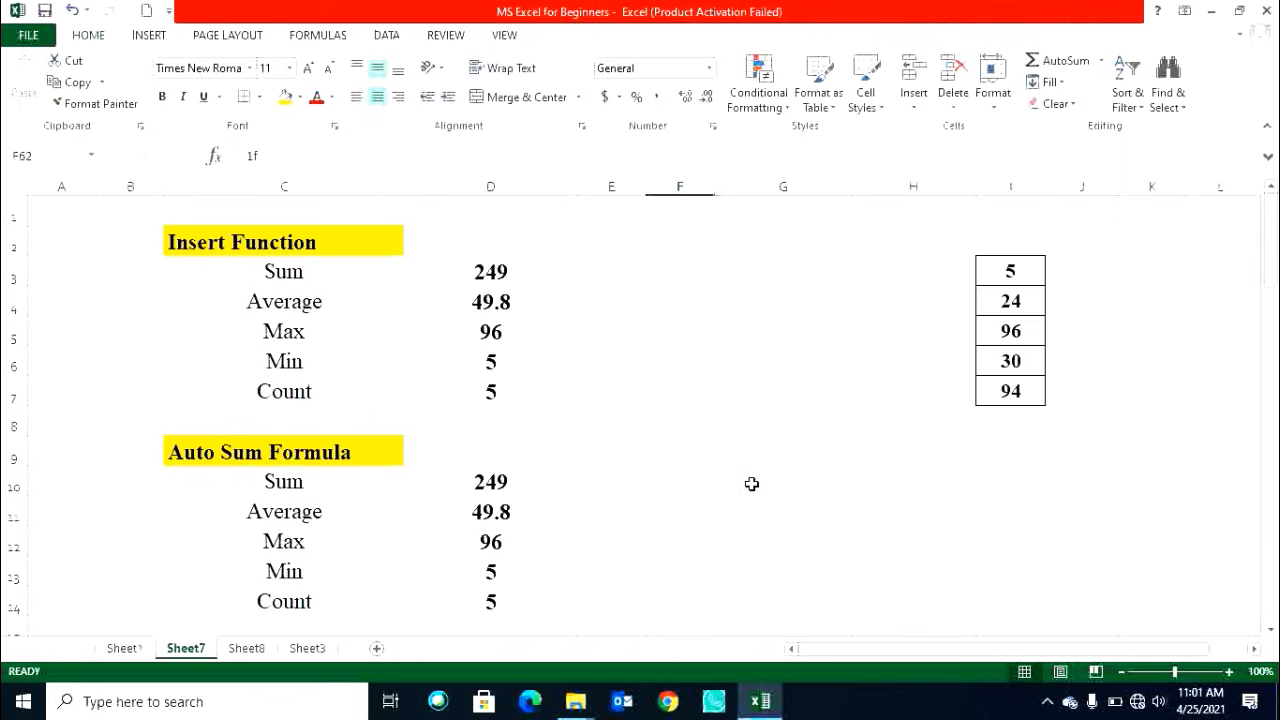
# Trace the precedents of the SUM formula in D3.
pyautogui.click(300, 36)
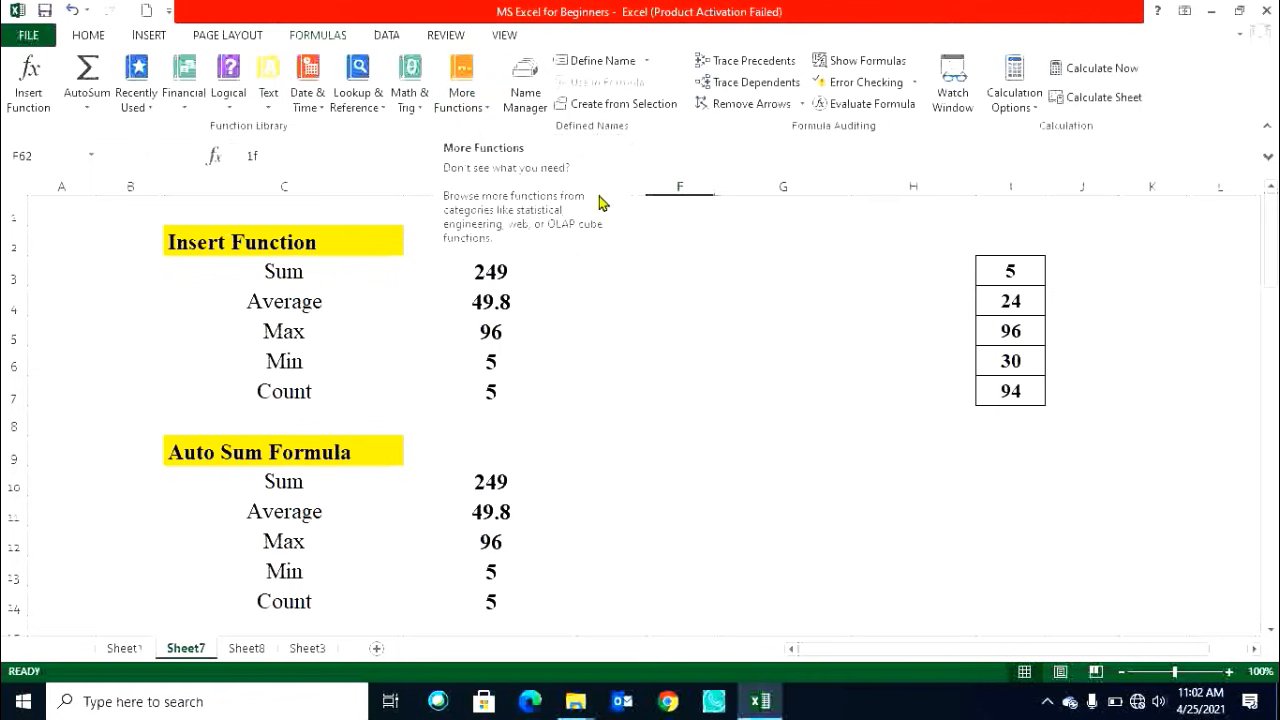
pyautogui.click(680, 326)
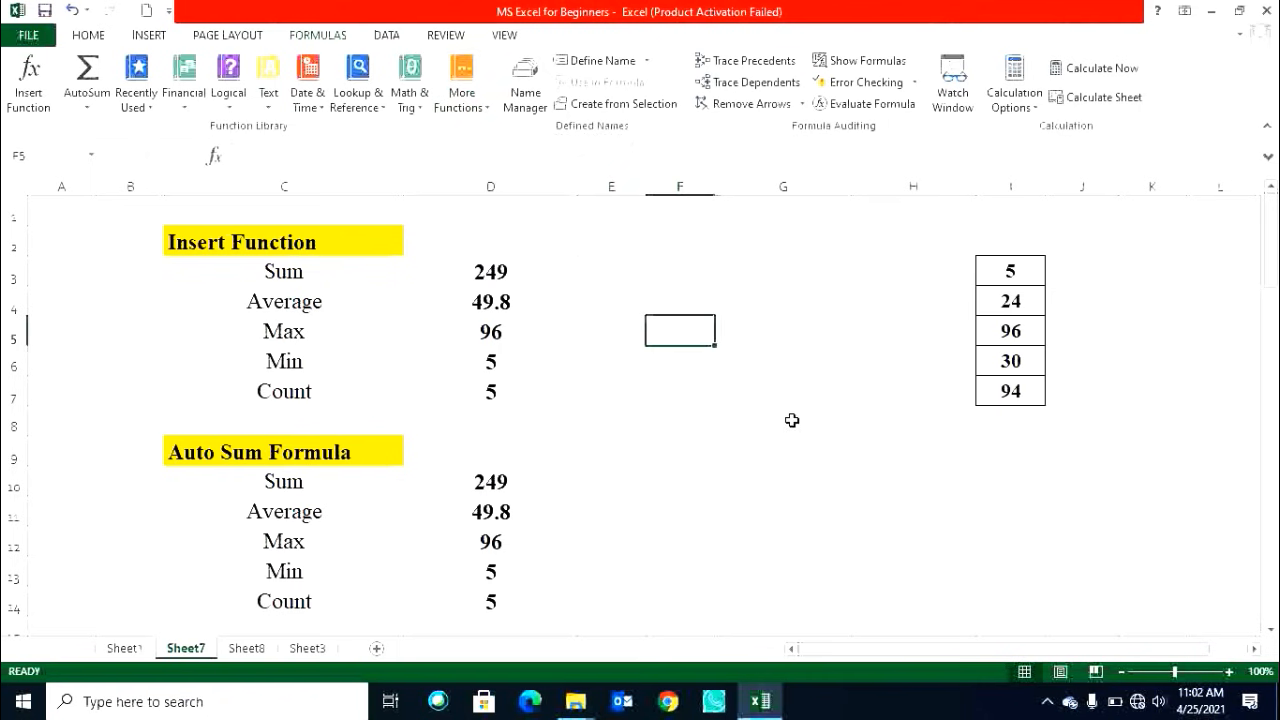
pyautogui.scroll(-5, 791, 420)
pyautogui.scroll(5, 792, 408)
pyautogui.click(540, 278)
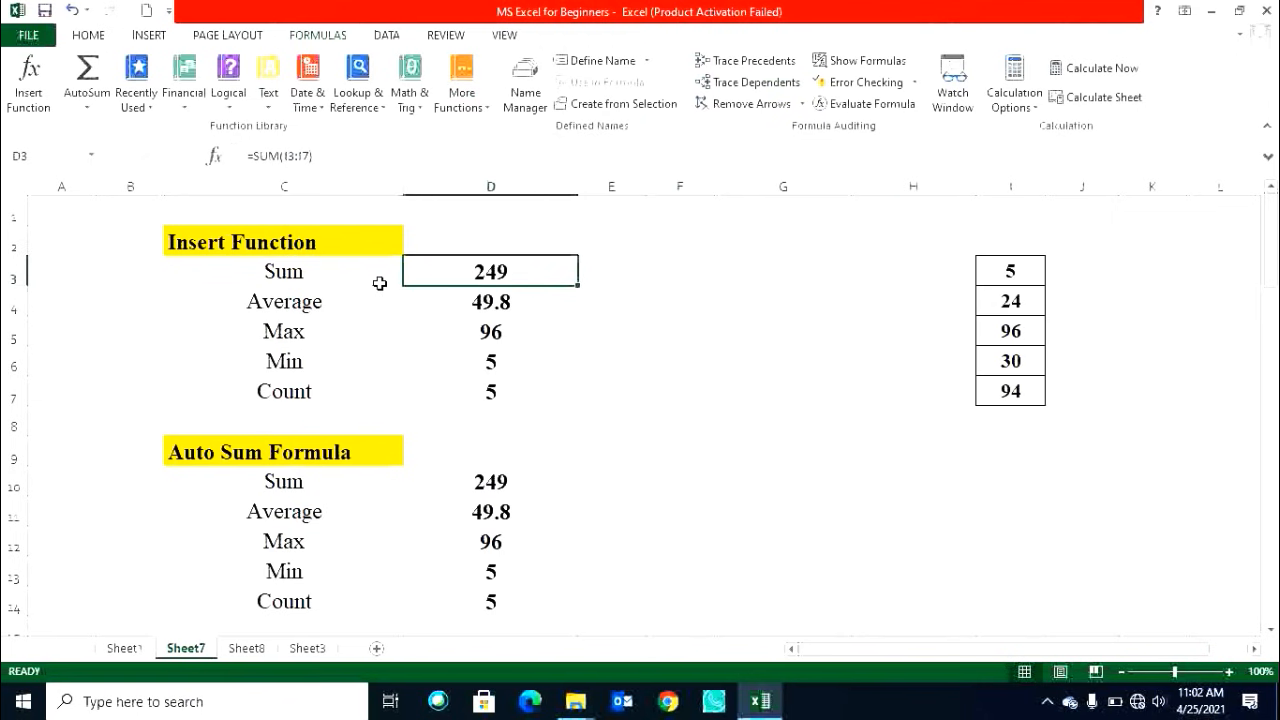
pyautogui.click(758, 58)
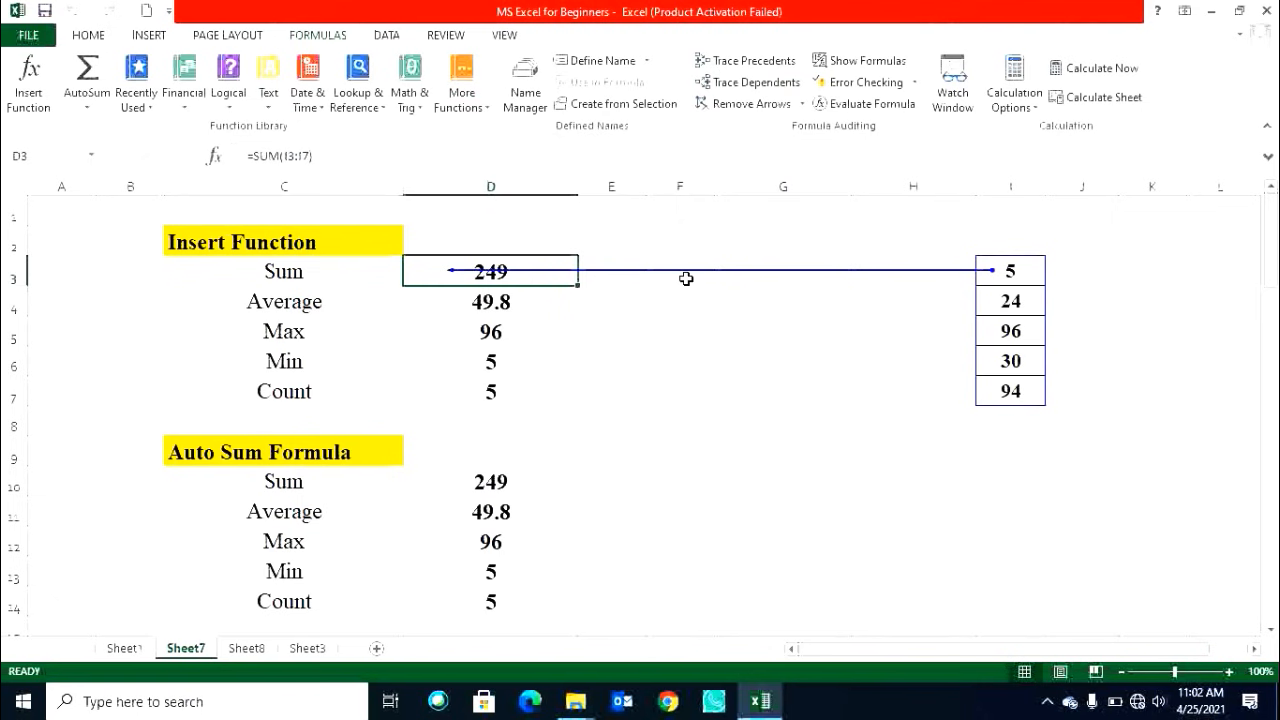
# Trace the dependents of the AVERAGE cell D4 and of the value in I4.
pyautogui.click(506, 302)
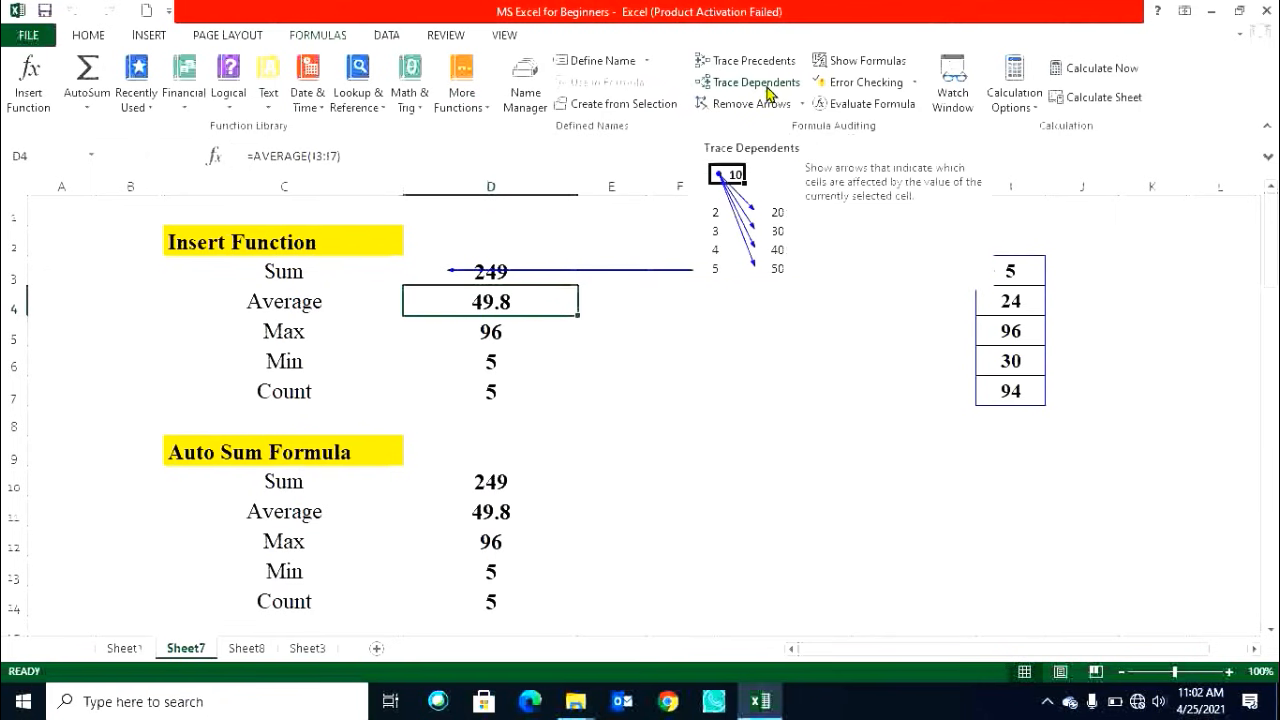
pyautogui.click(768, 88)
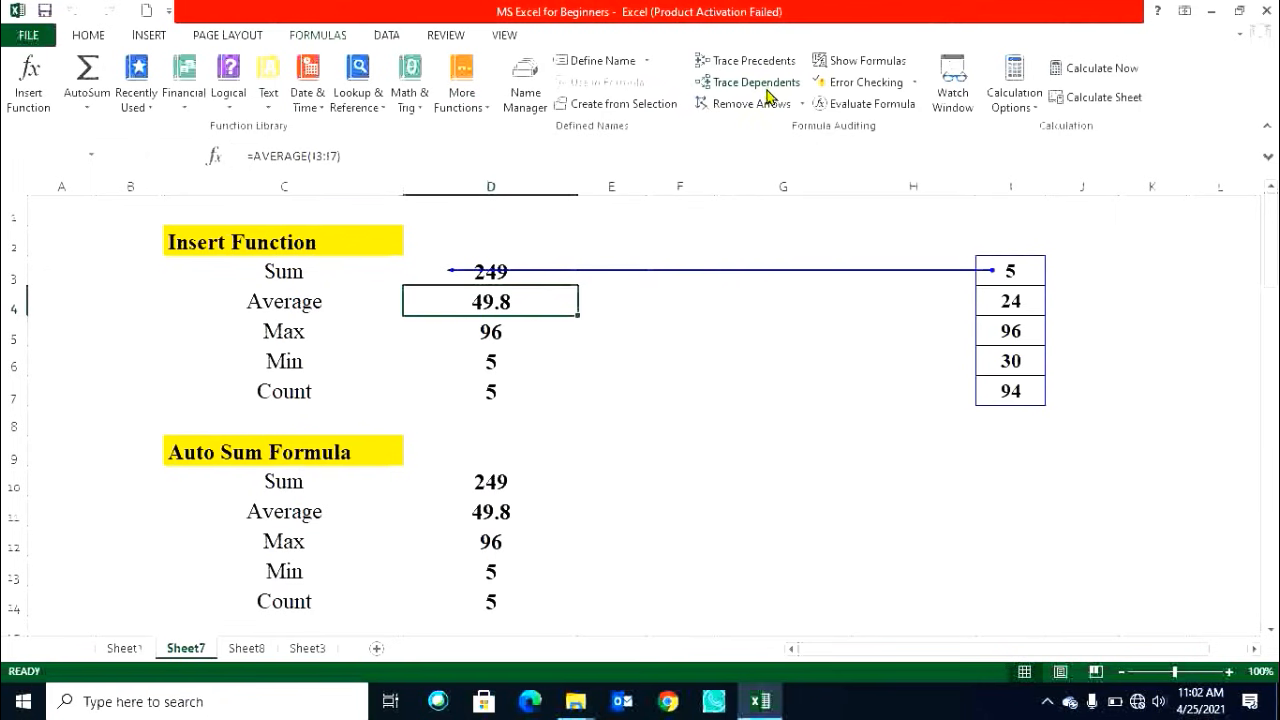
pyautogui.click(643, 386)
pyautogui.click(1018, 298)
pyautogui.click(745, 83)
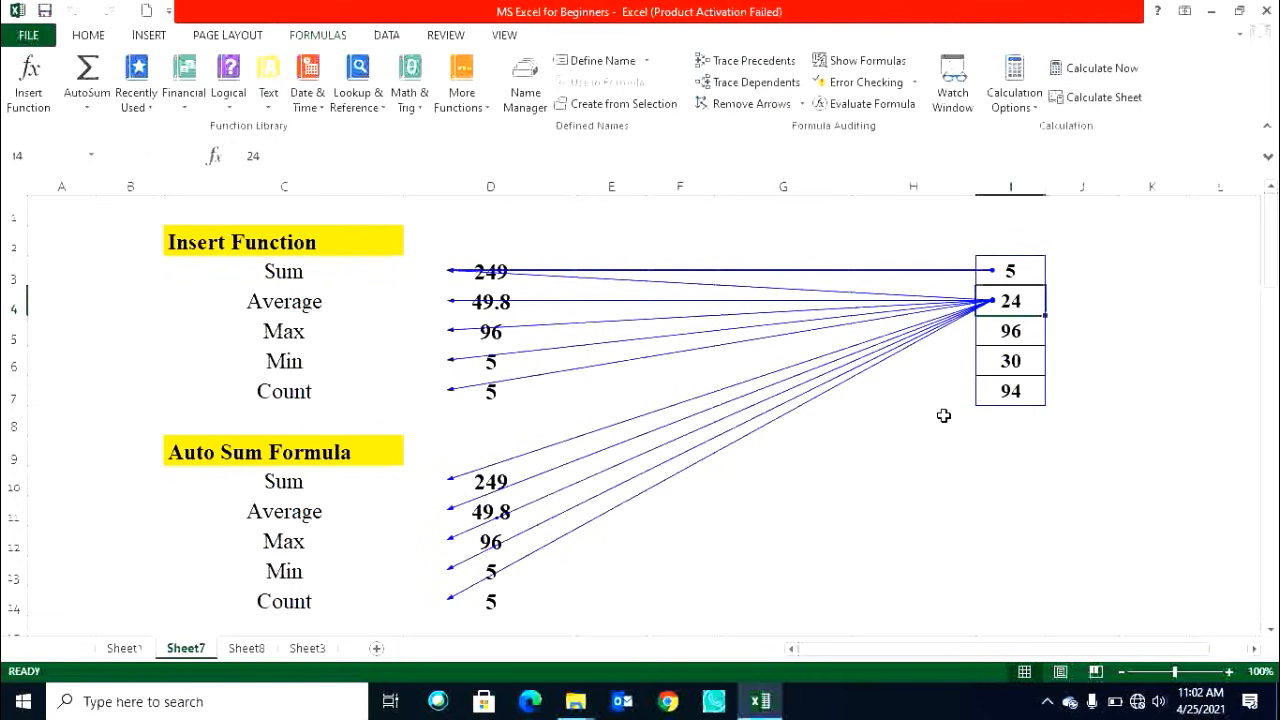
# Scroll through the sheet to examine the dependent arrows drawn from I4.
pyautogui.scroll(-6, 943, 415)
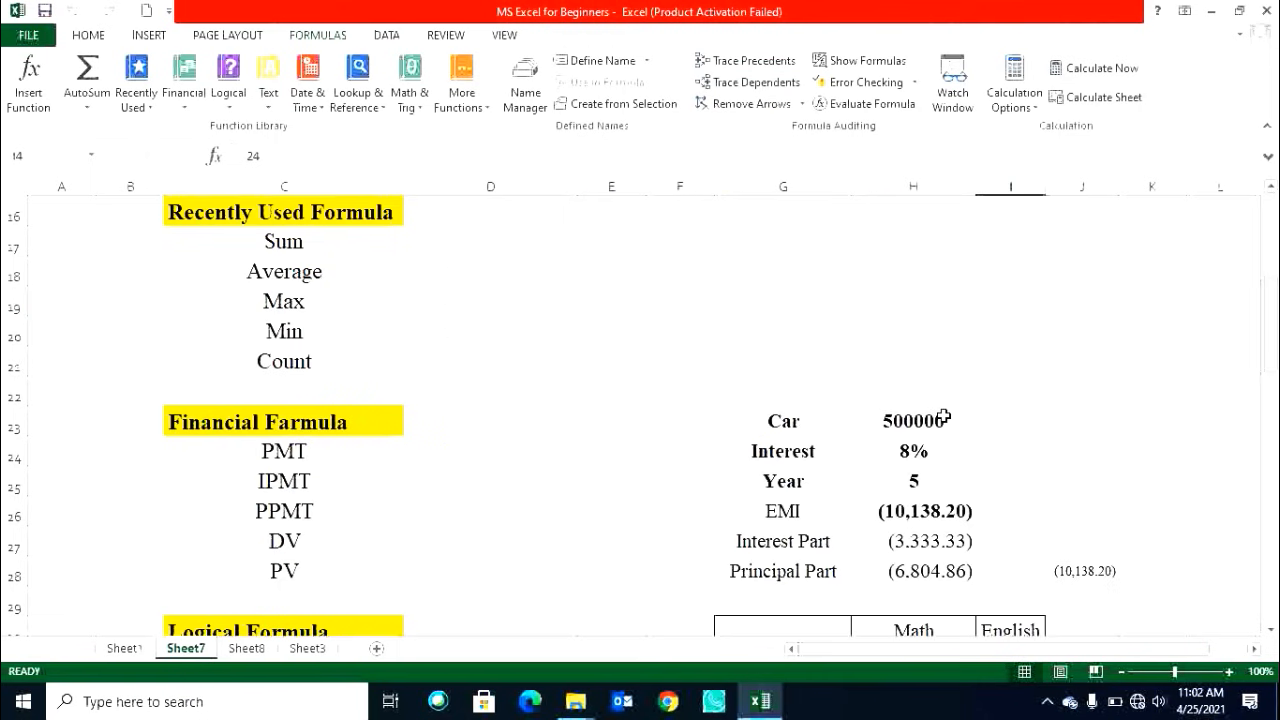
pyautogui.scroll(6, 943, 415)
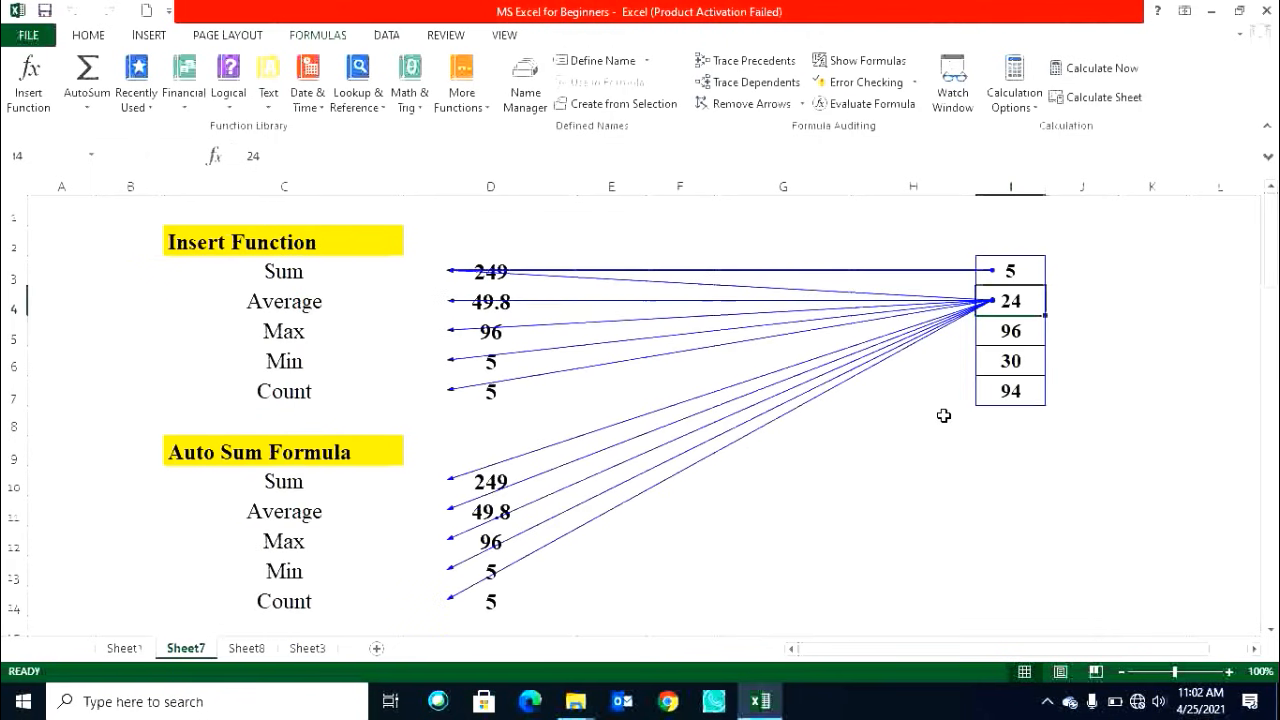
pyautogui.scroll(-7, 762, 444)
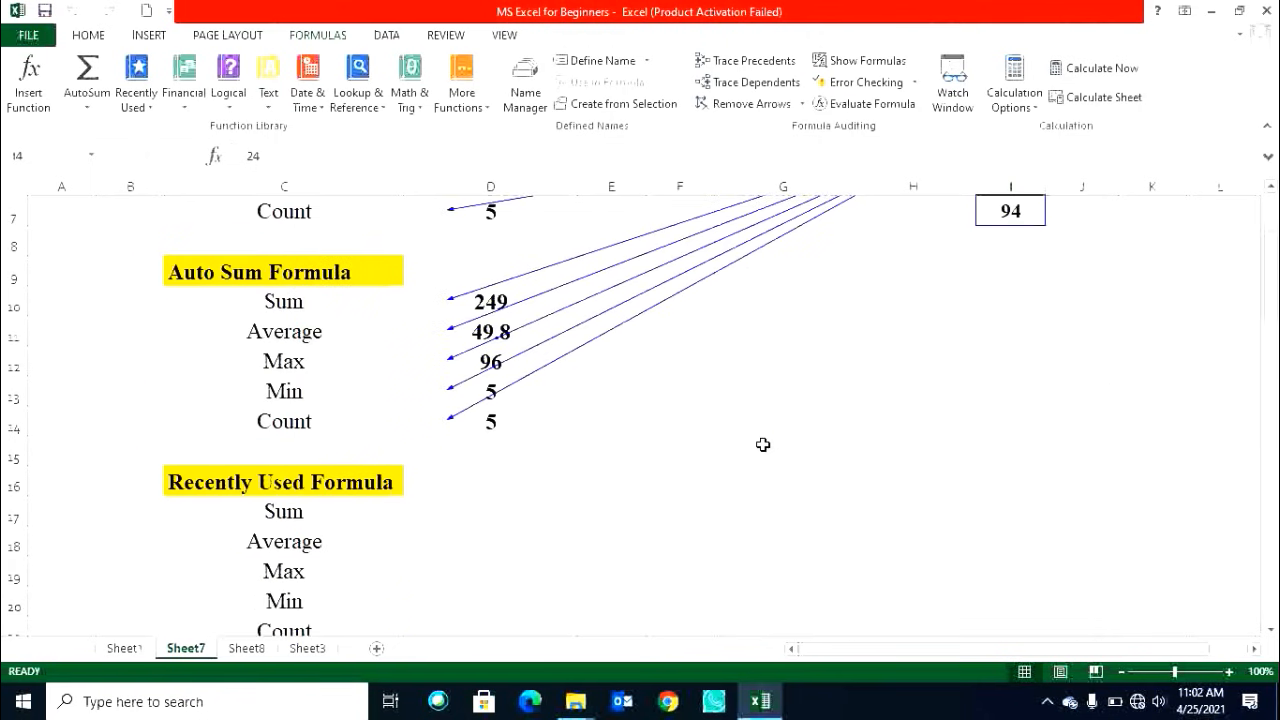
pyautogui.scroll(-14, 762, 444)
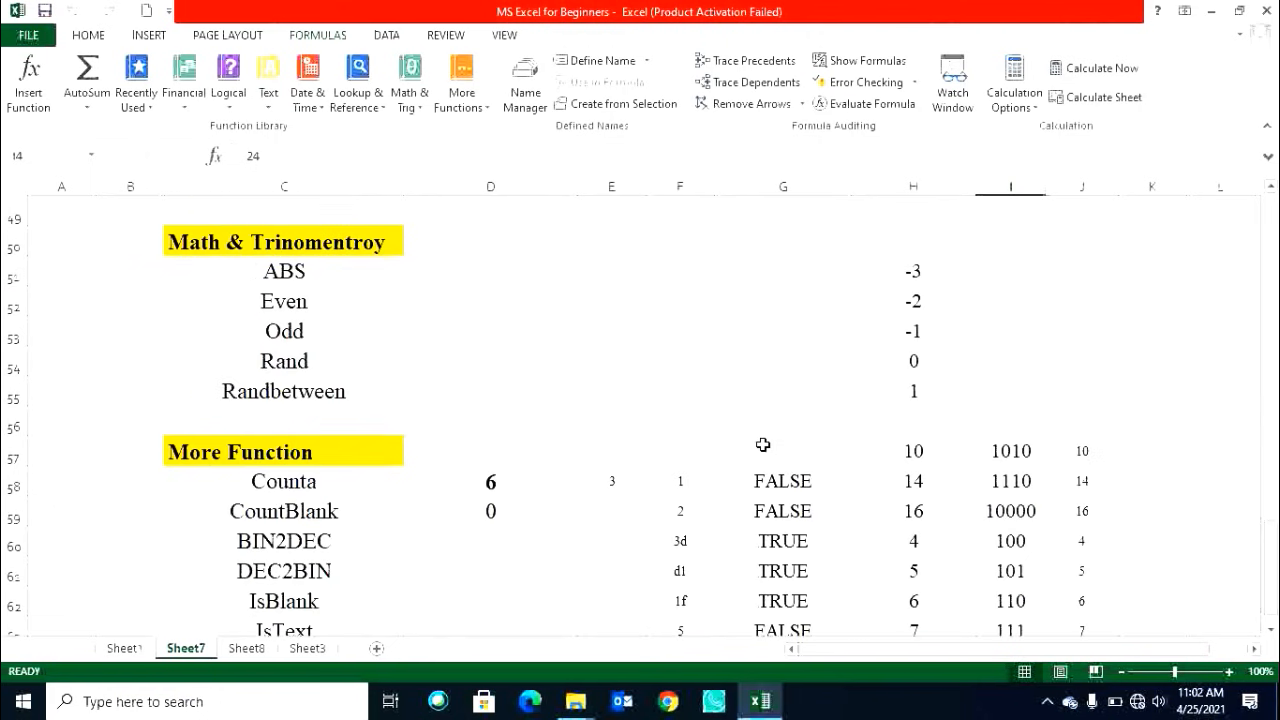
pyautogui.scroll(20, 762, 444)
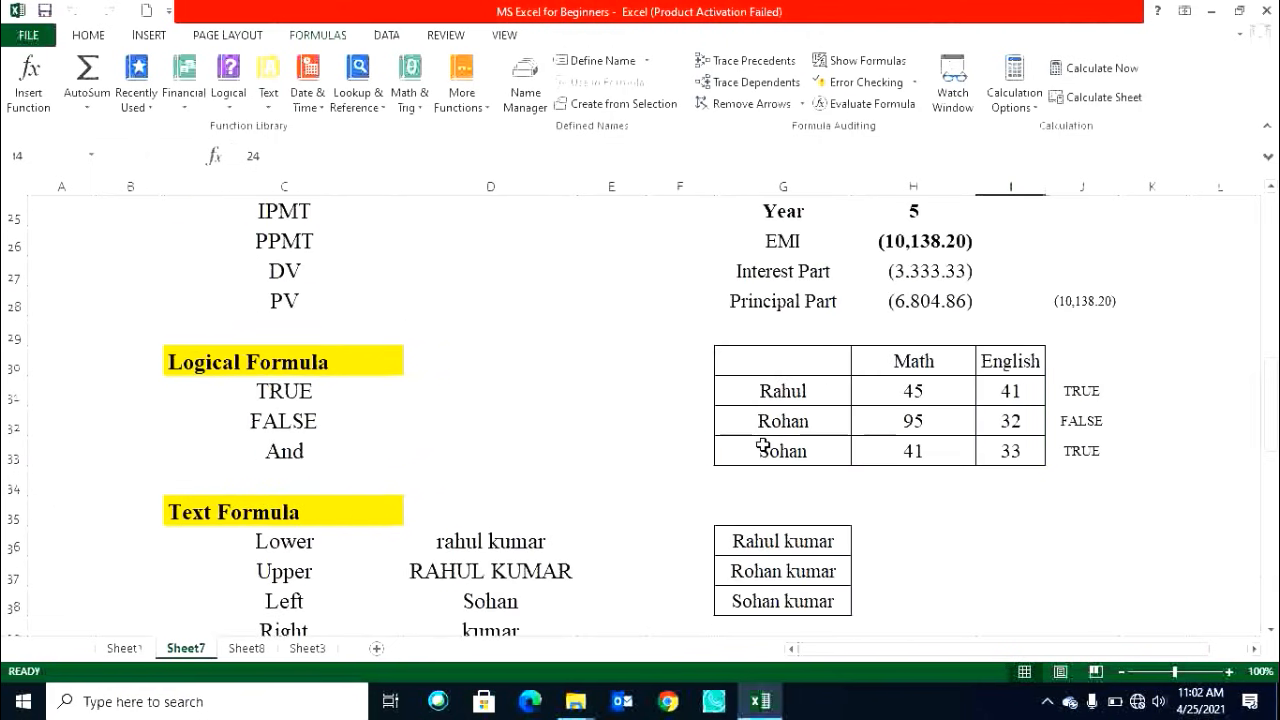
pyautogui.scroll(-20, 762, 444)
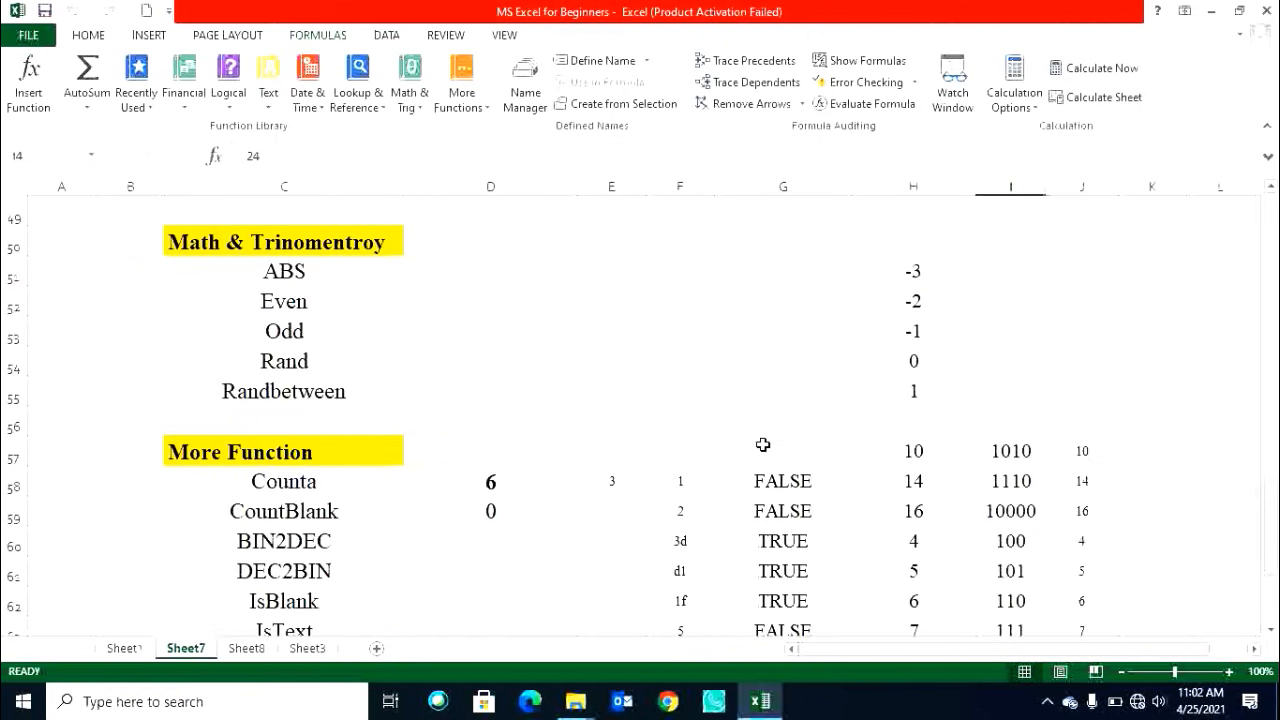
pyautogui.scroll(20, 762, 444)
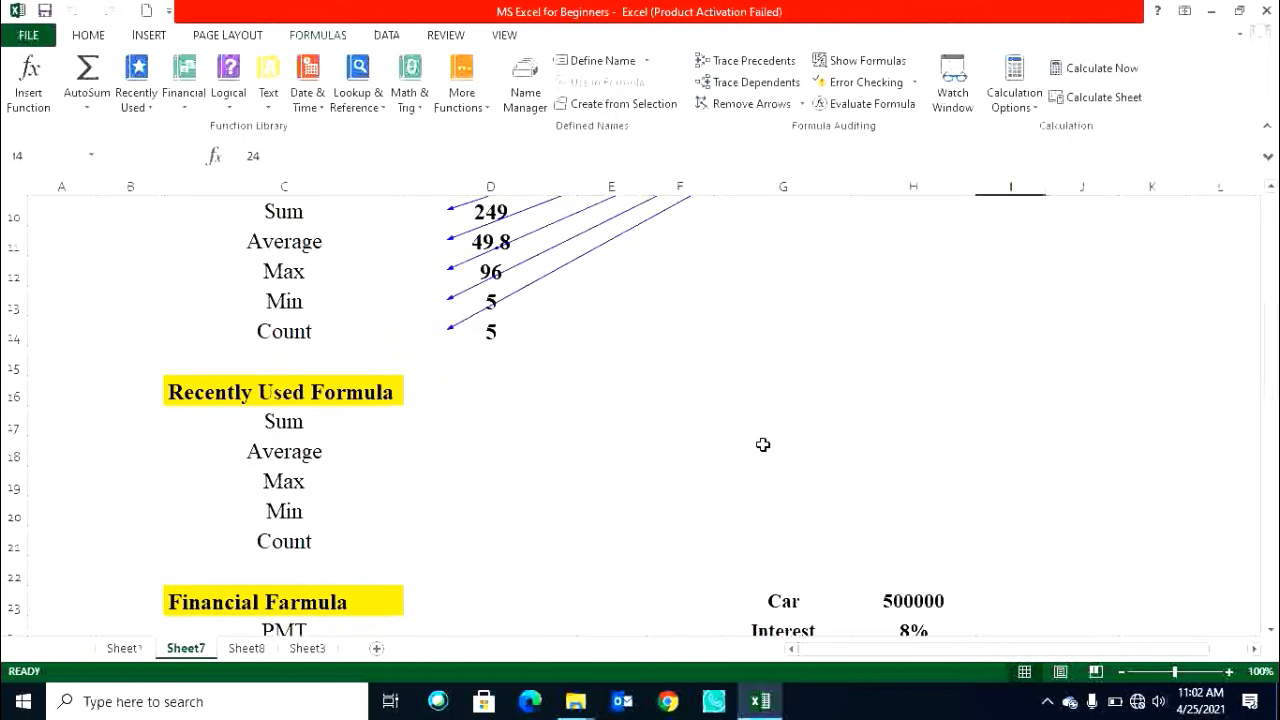